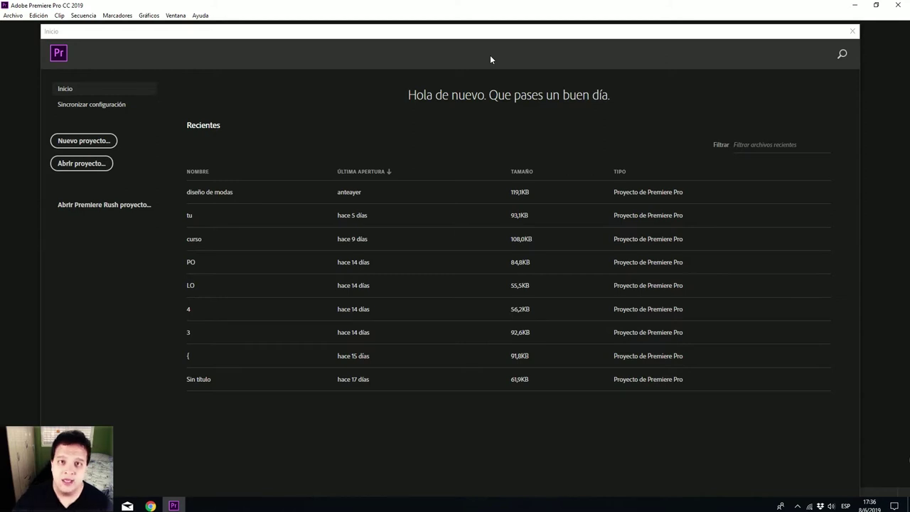
Step: Start a new project and name it 'Por Ejemplo'
left_click(110, 140)
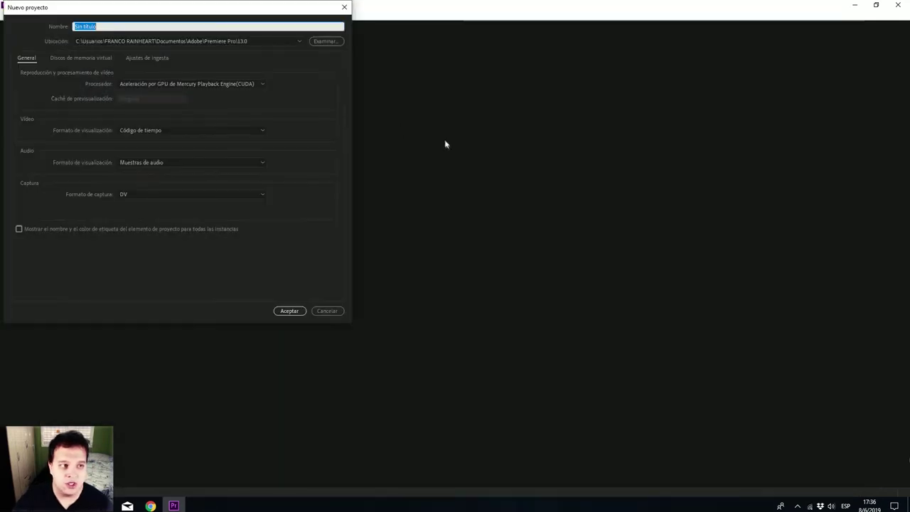
mouse_move(248, 9)
left_mouse_down()
mouse_move(550, 38)
mouse_move(543, 49)
left_mouse_up()
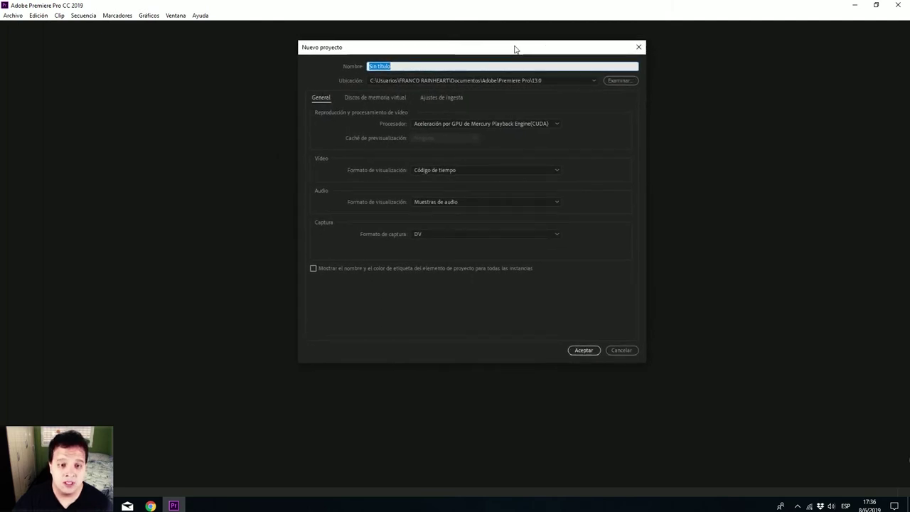
left_click(408, 66)
left_click_drag(416, 65, 331, 65)
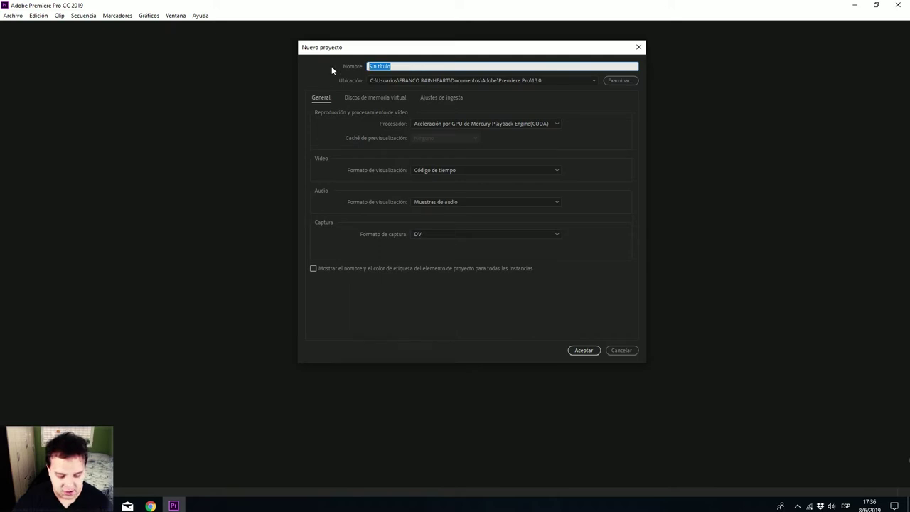
type("Por")
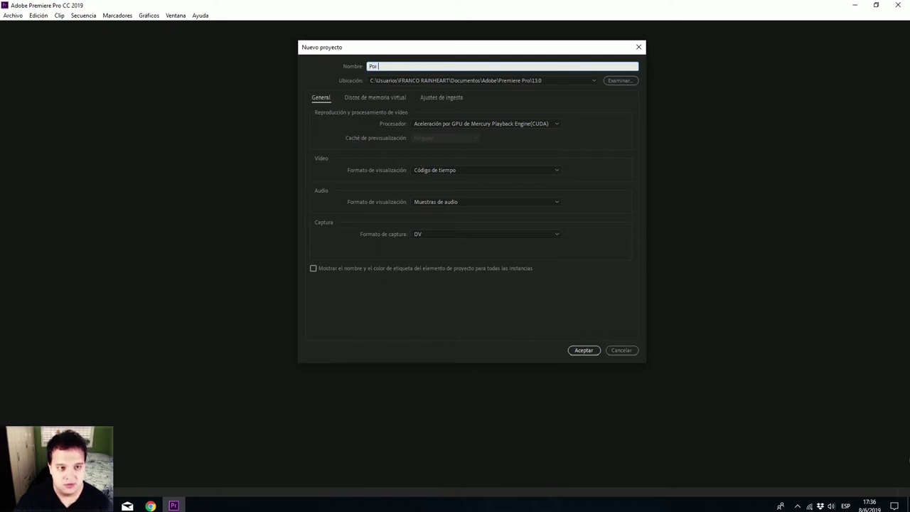
type(" Ejmp")
key("Left")
key("Left")
key("Left")
type("e")
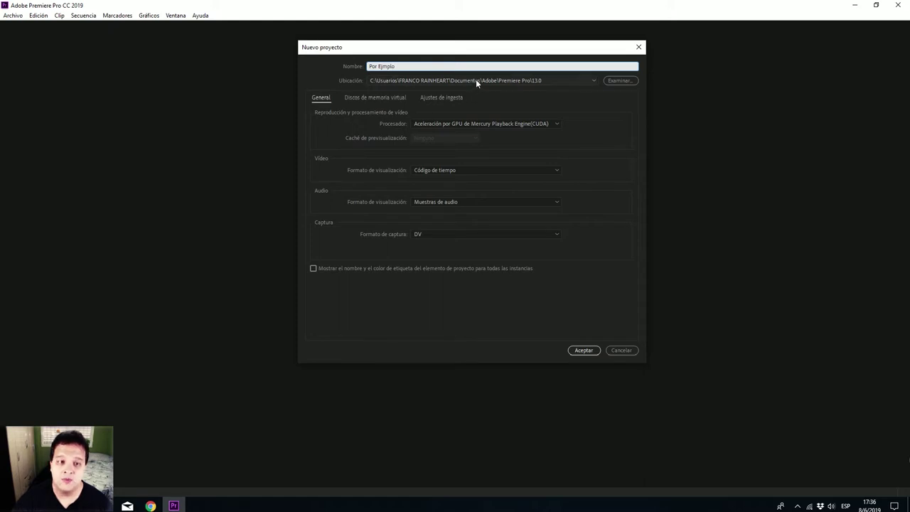
Step: Keep Mercury Playback Engine GPU (CUDA) as the processor and create the project
left_click(439, 125)
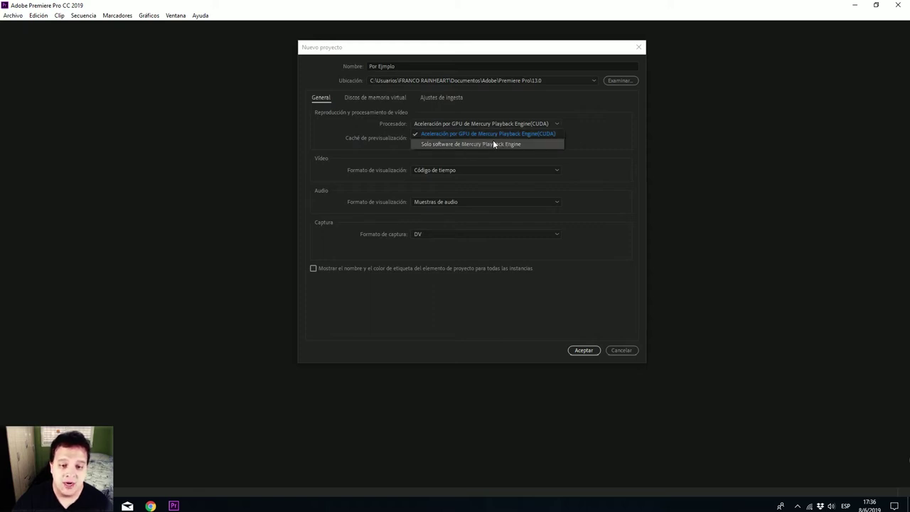
left_click(545, 134)
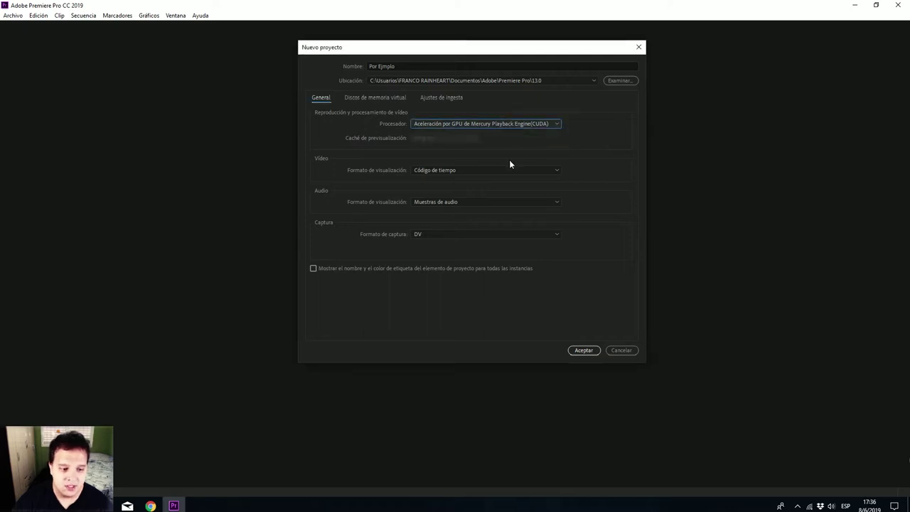
left_click(584, 350)
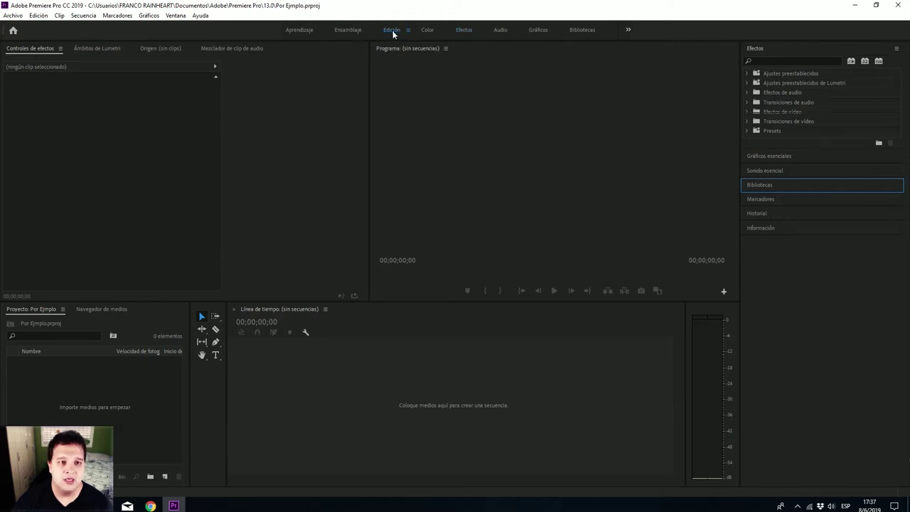
Step: Preview the Efectos, Audio and Gráficos workspaces, then return to Edición
left_click(392, 31)
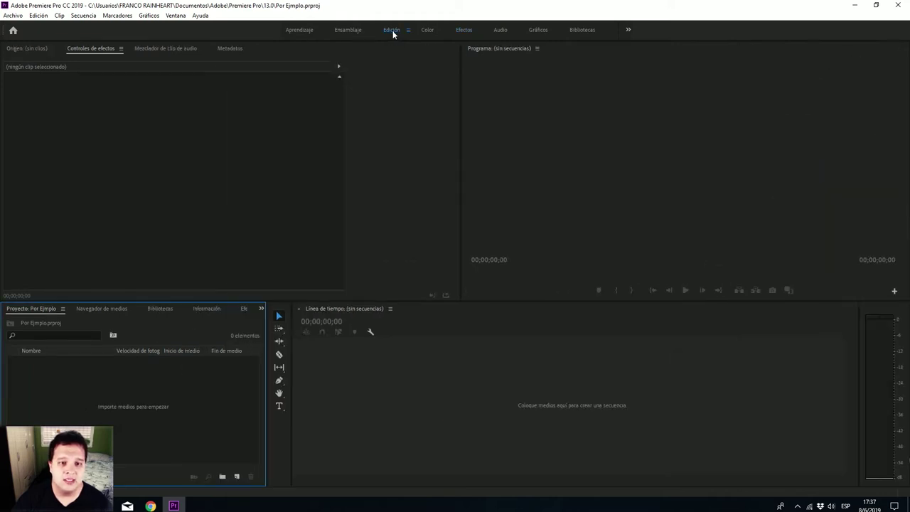
left_click(455, 29)
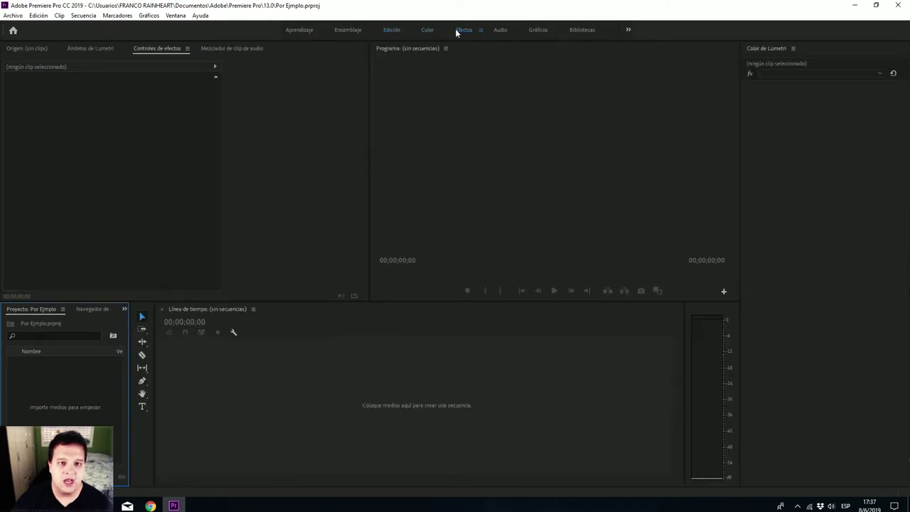
left_click(503, 33)
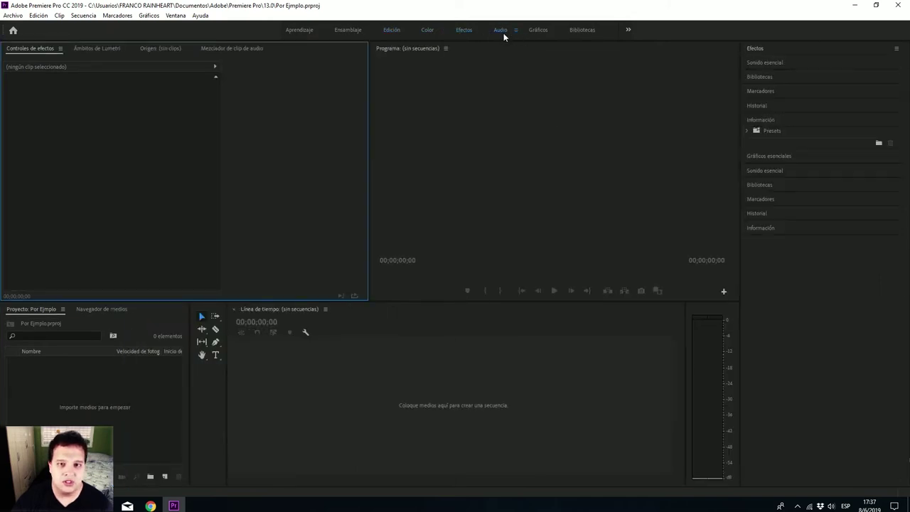
left_click(544, 30)
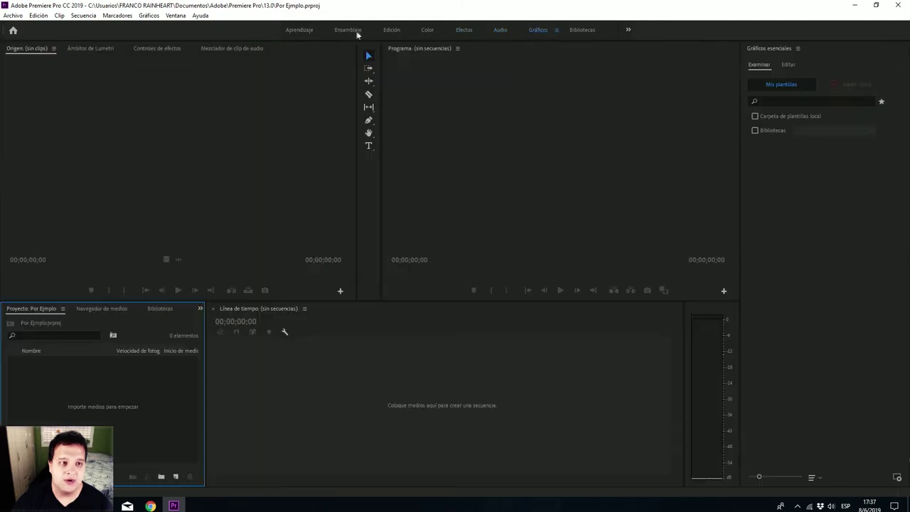
left_click(391, 32)
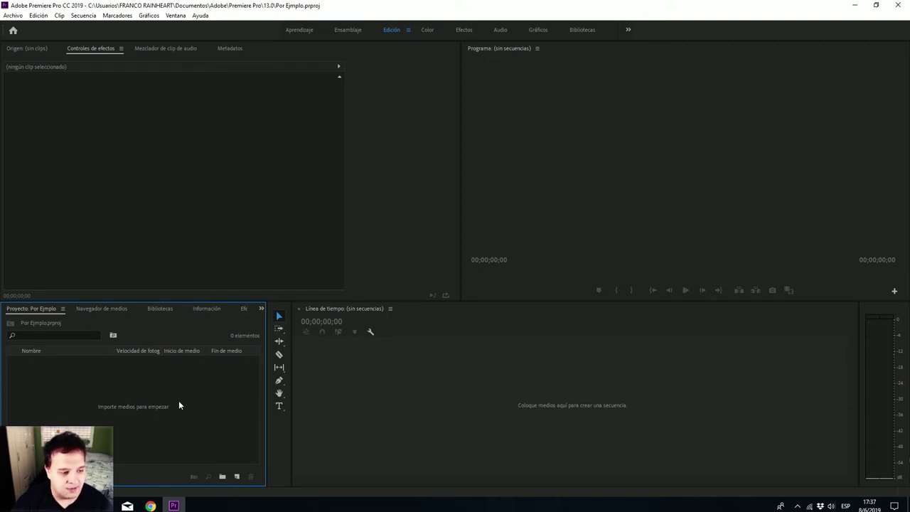
right_click(183, 377)
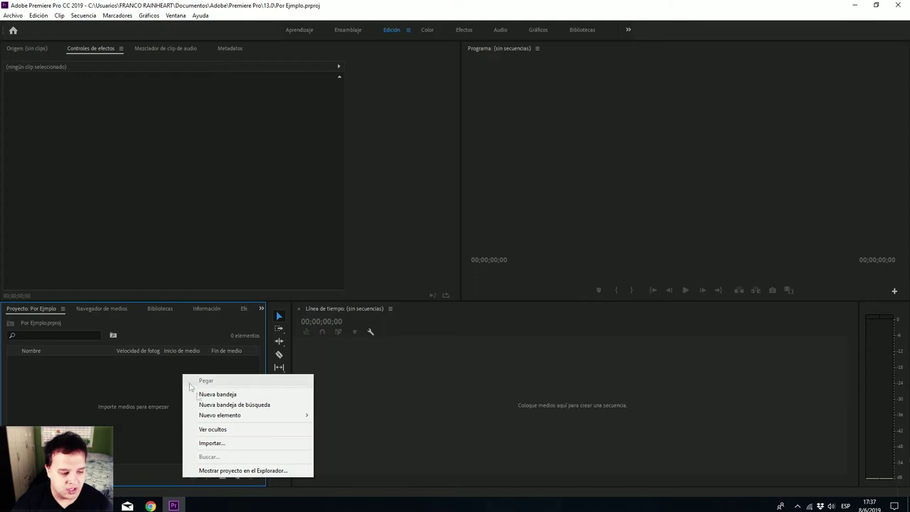
Step: Start a new sequence from the Project panel and open its settings, keeping 25 fps
mouse_move(270, 419)
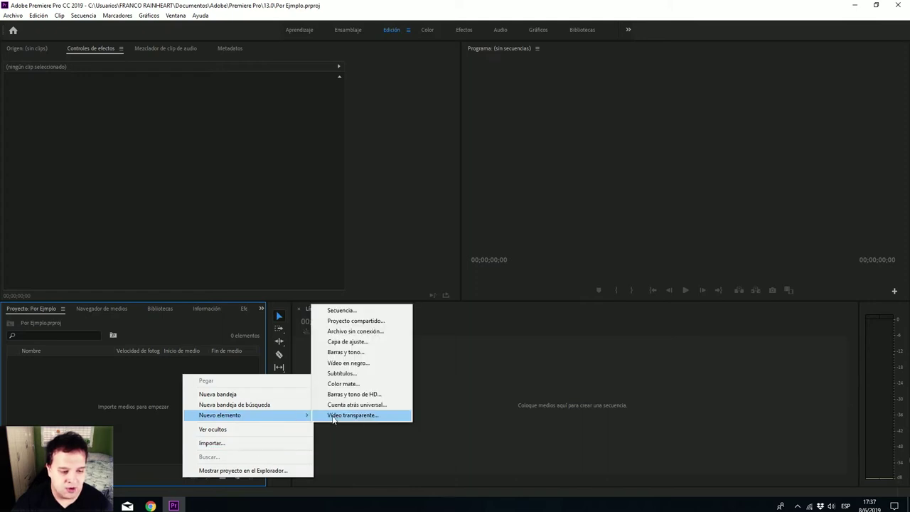
left_click(362, 310)
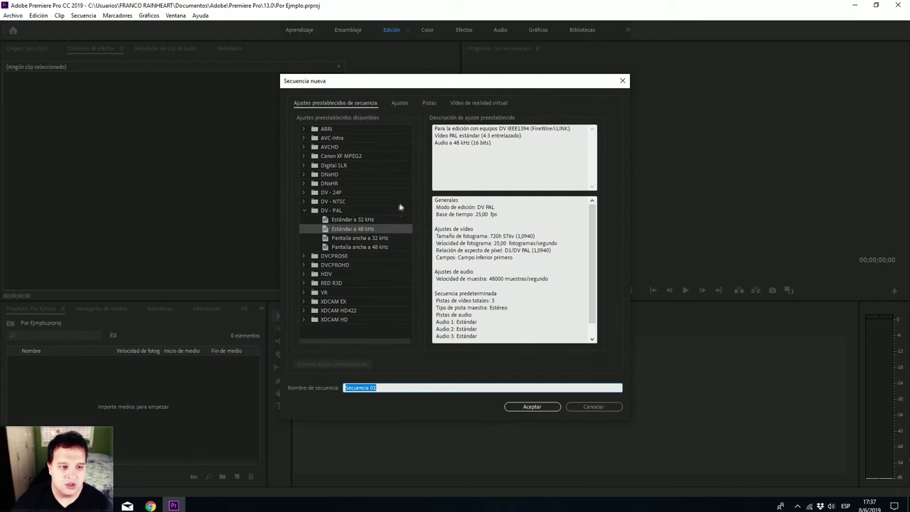
left_click(401, 104)
left_click(443, 133)
left_click(447, 136)
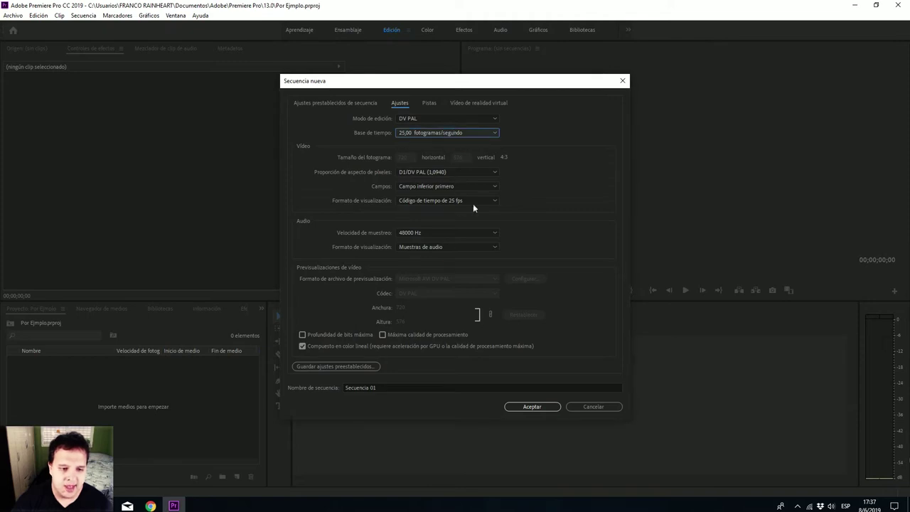
Step: Switch the editing mode to AVC-Intra 100 1080p, then to DNX 1080p
left_click(482, 119)
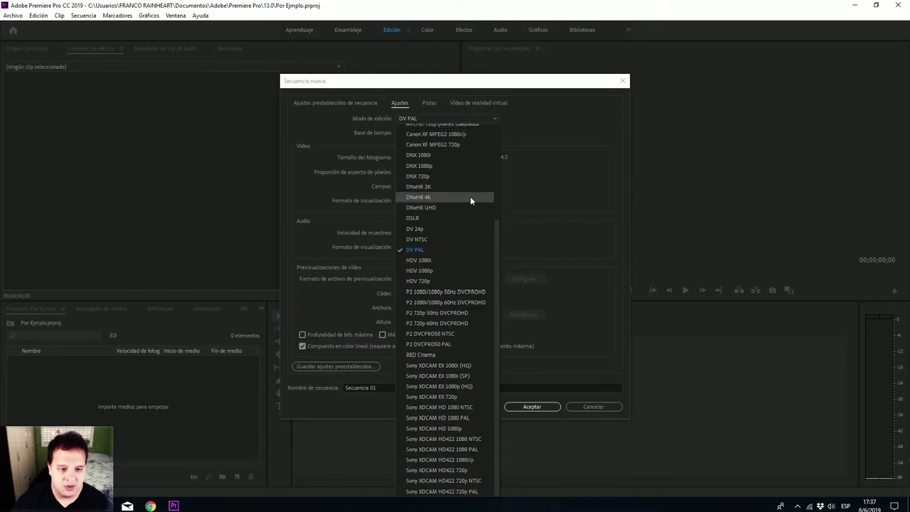
scroll(456, 163, "up", 4)
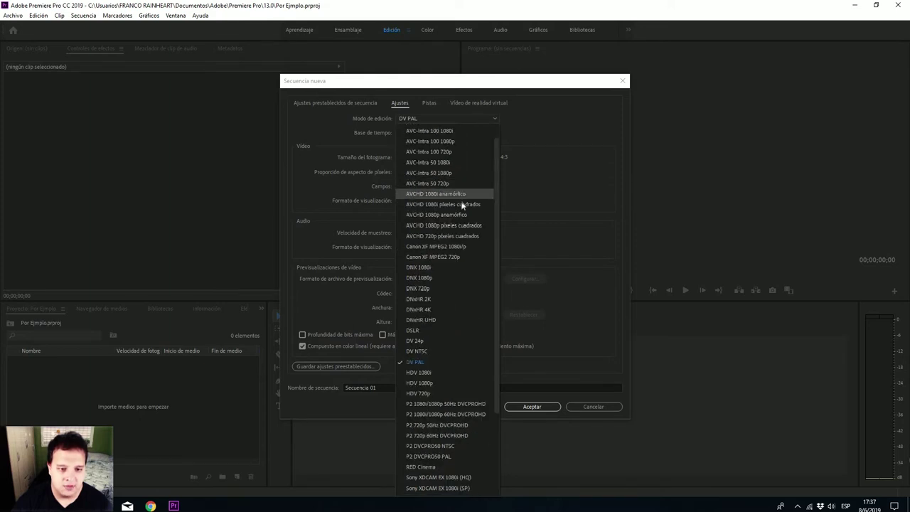
left_click(452, 142)
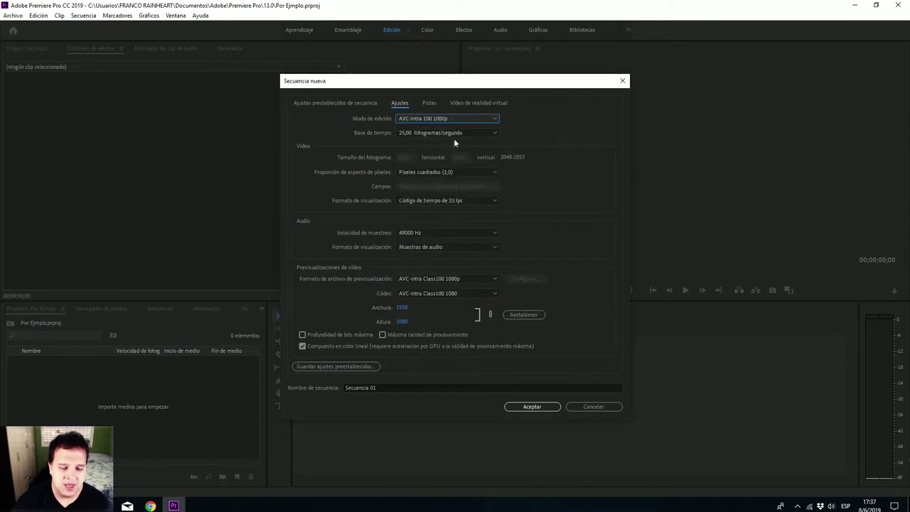
left_click(451, 140)
left_click(482, 125)
left_click(482, 121)
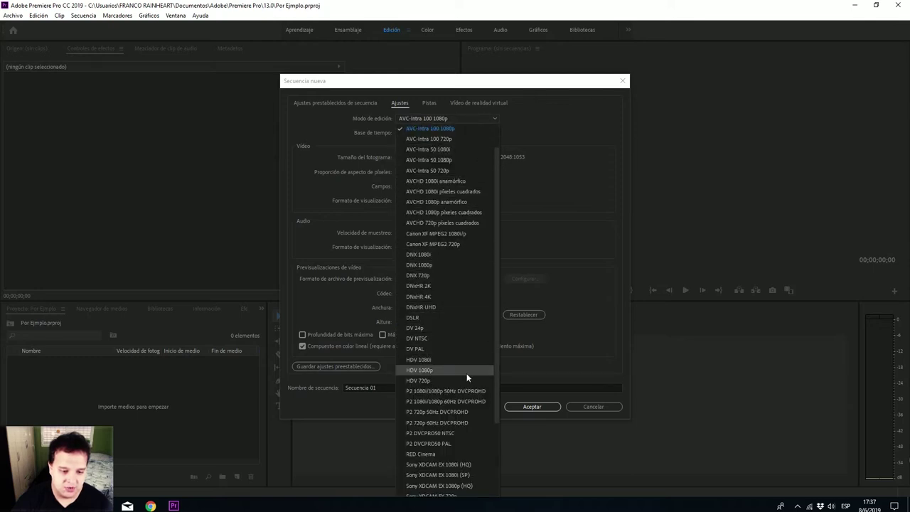
left_click(461, 266)
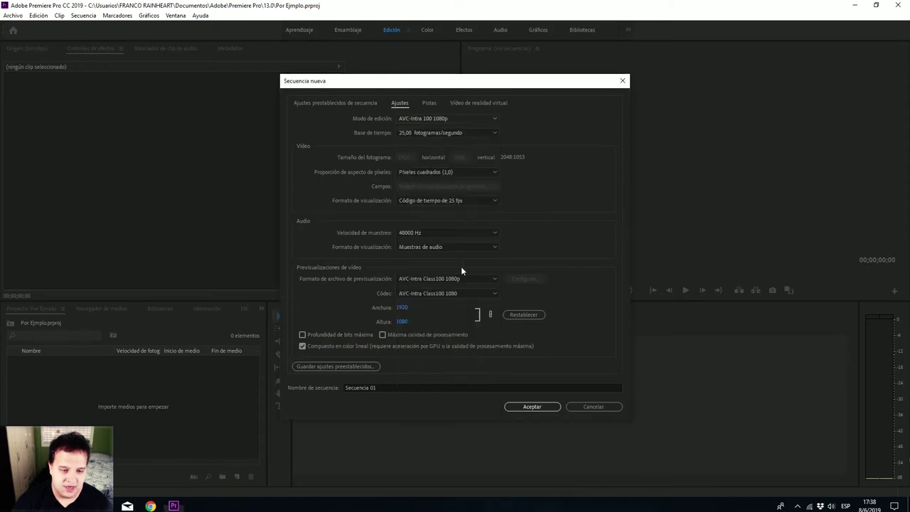
left_click(450, 135)
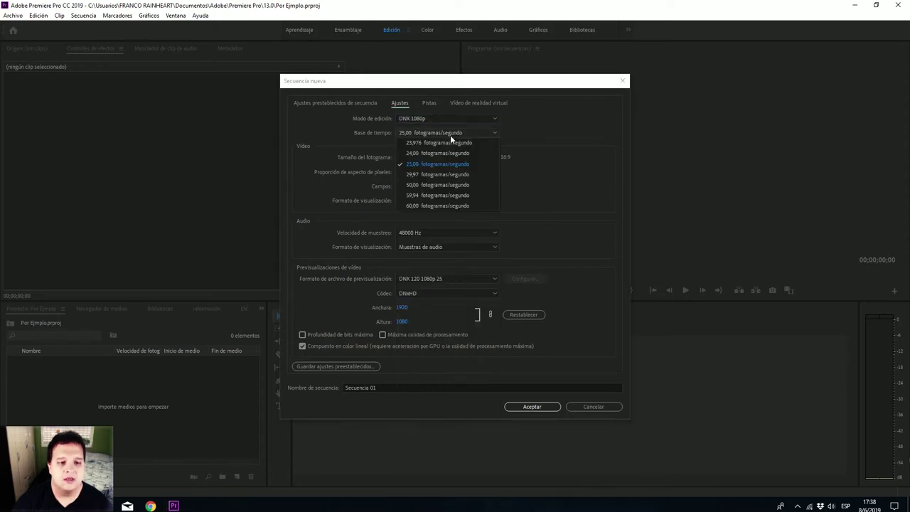
Step: Set the DNX 1080p sequence to 60 fps and enable maximum render quality
left_click(455, 206)
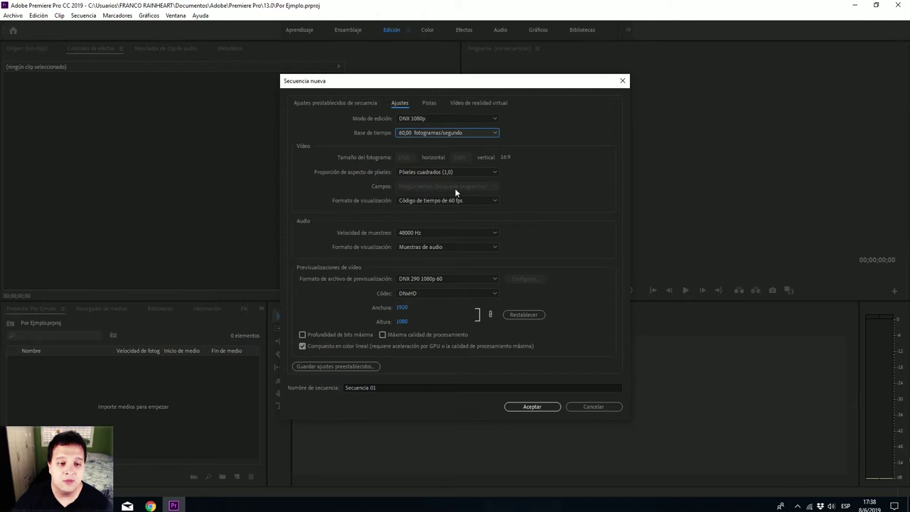
left_click(418, 121)
left_click(421, 121)
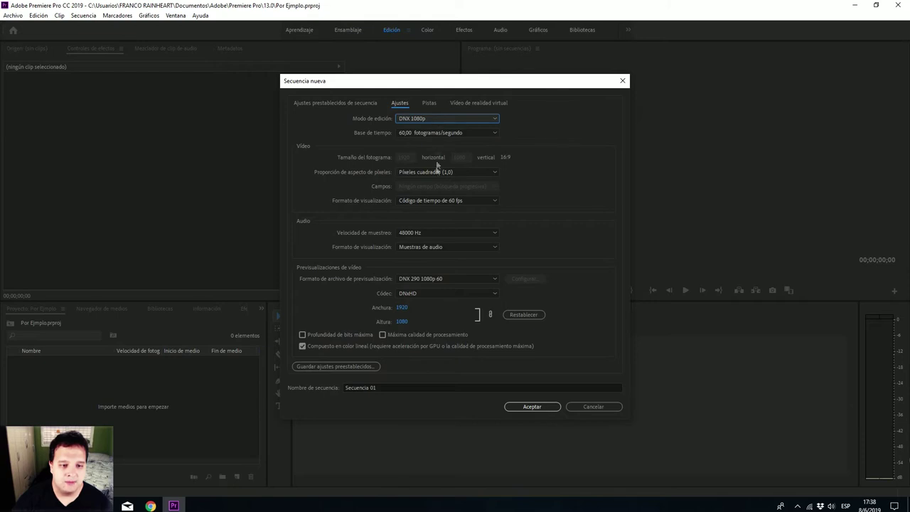
left_click(438, 200)
left_click(438, 199)
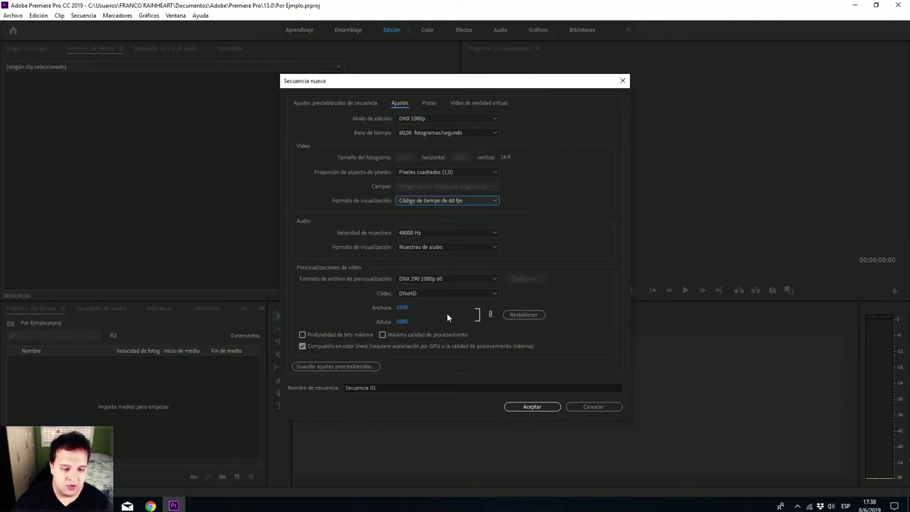
left_click(382, 334)
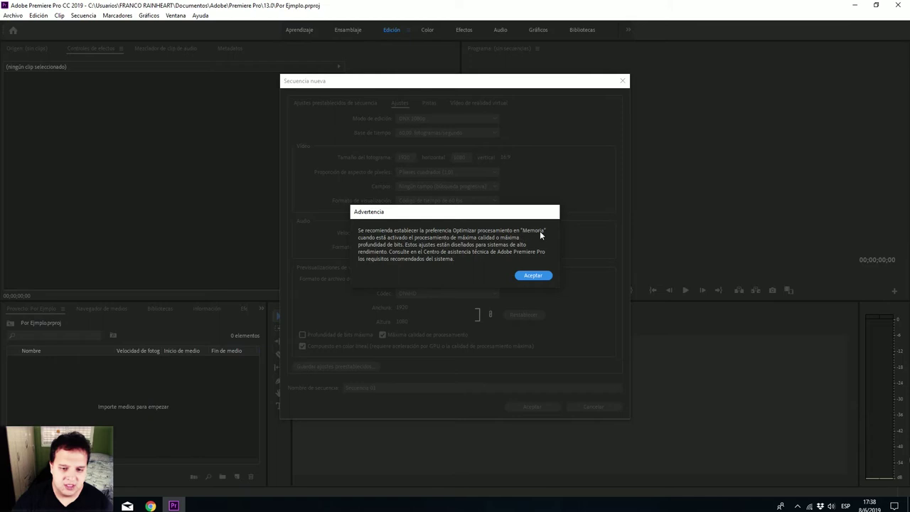
left_click(538, 276)
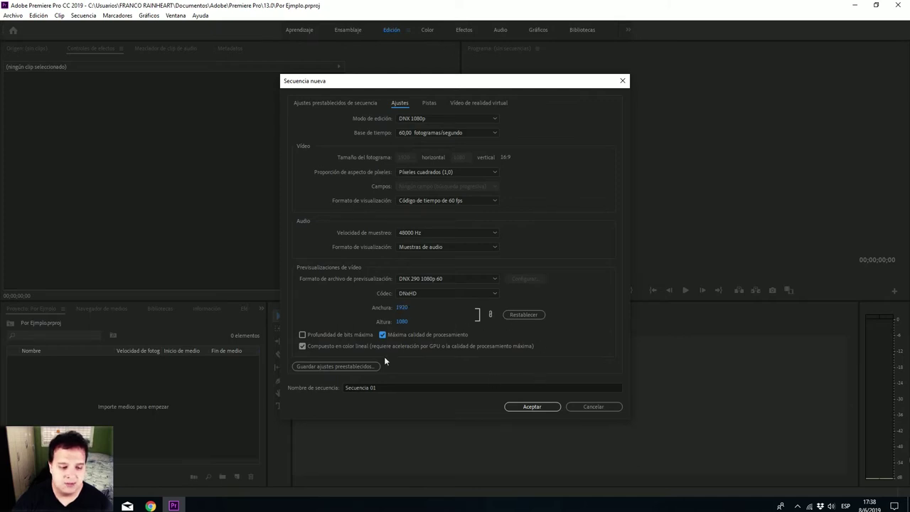
Step: Name the sequence FULLHD and create it
left_click(391, 387)
key("BackSpace")
key("BackSpace")
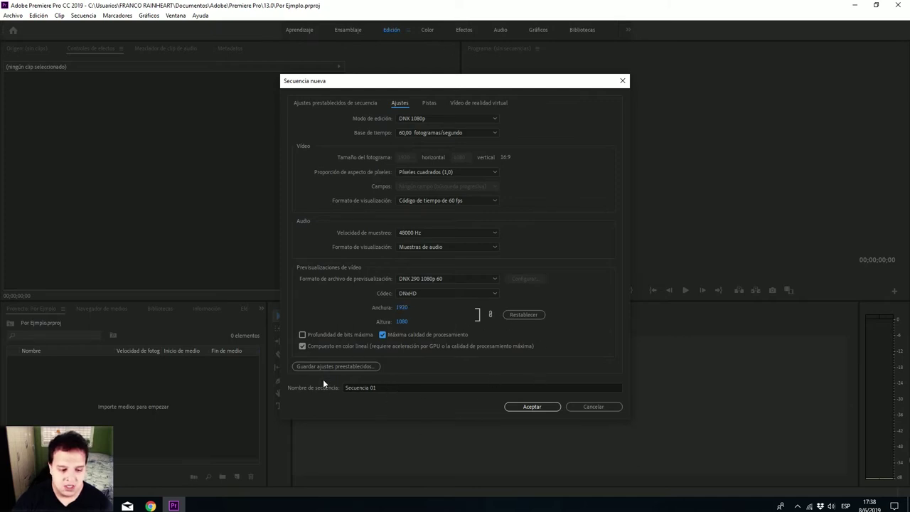
type("01")
left_click(384, 387)
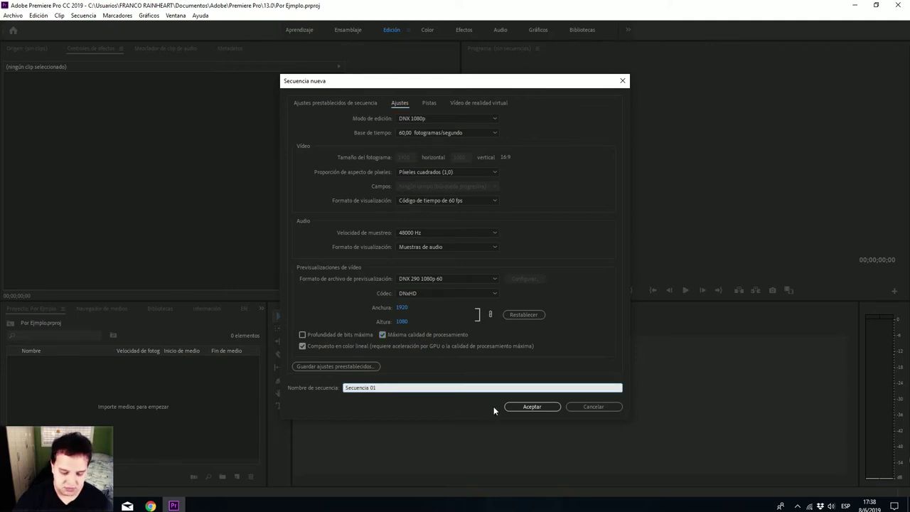
key("BackSpace")
key("BackSpace")
key("BackSpace")
type("FULLHD")
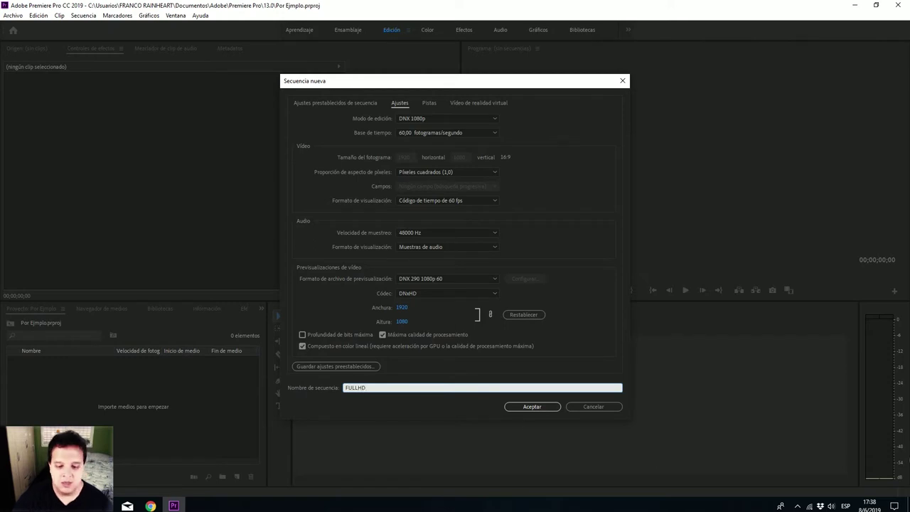
left_click(536, 410)
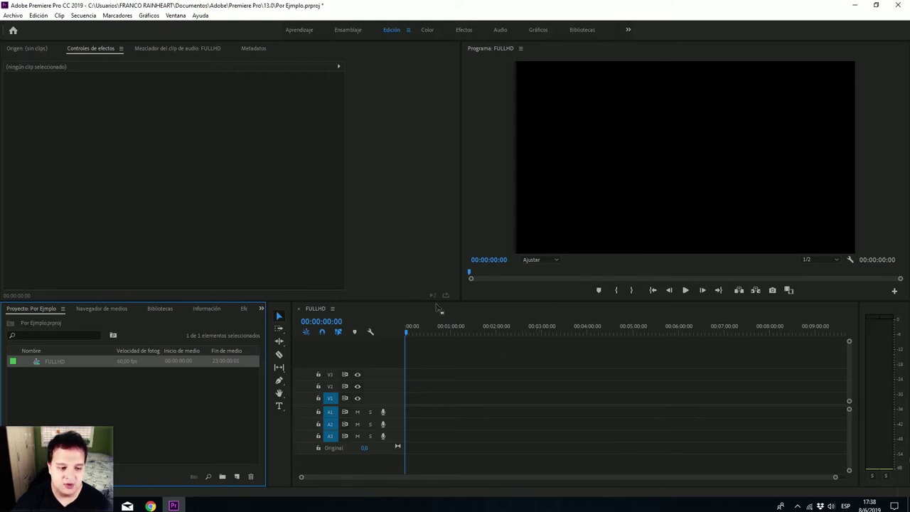
Step: Clear the project selection and open the Importar dialog from the Archivo menu
left_click(189, 395)
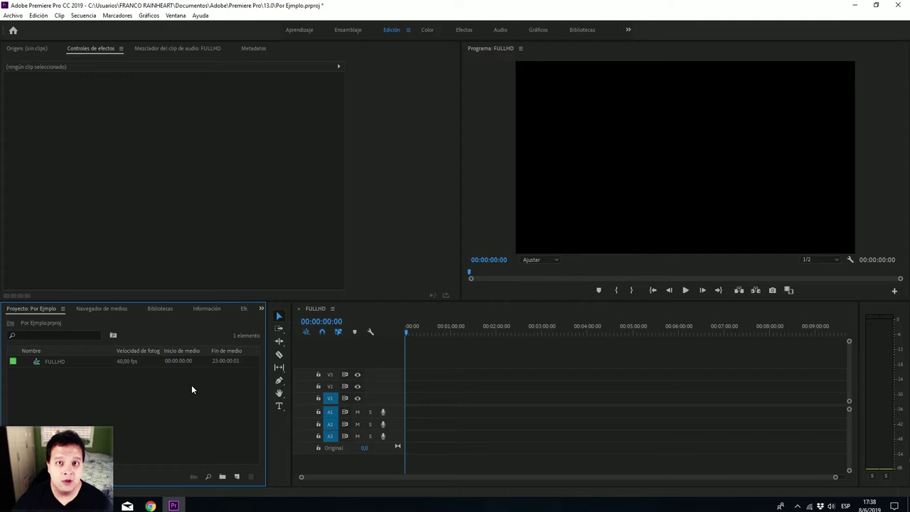
left_click(16, 15)
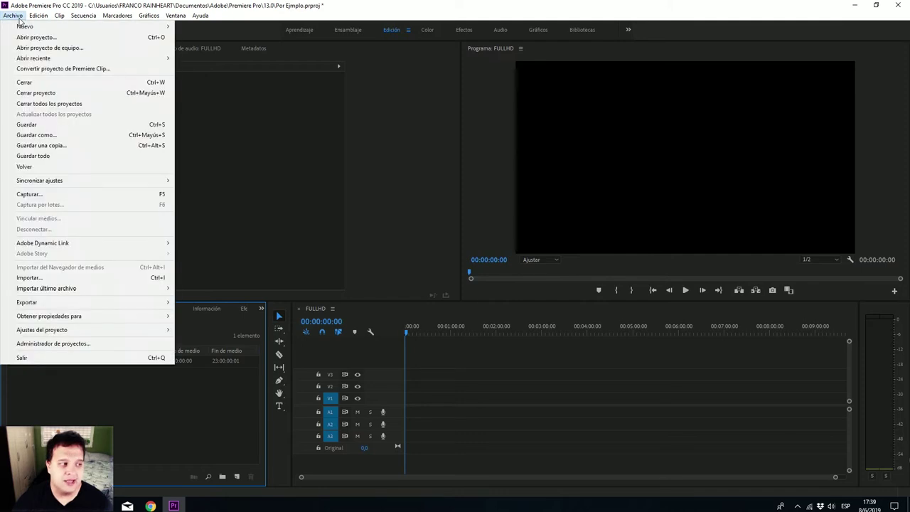
mouse_move(99, 181)
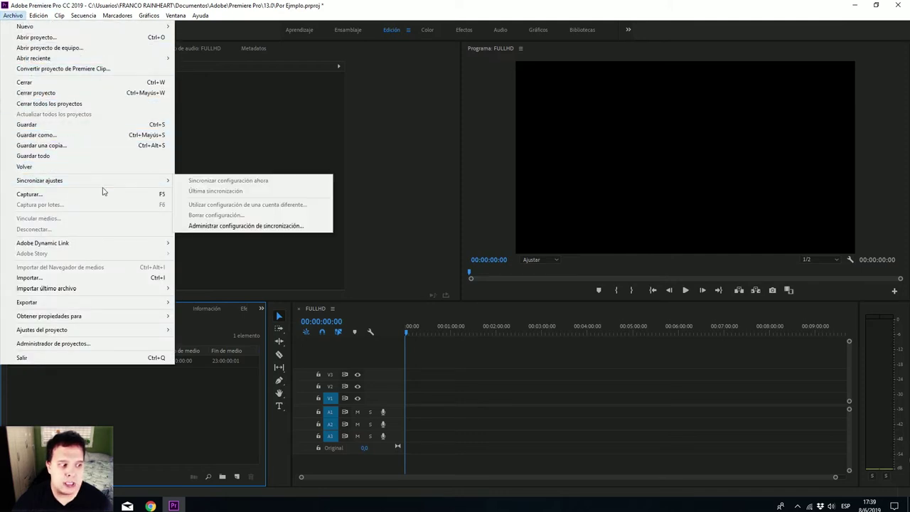
left_click(138, 277)
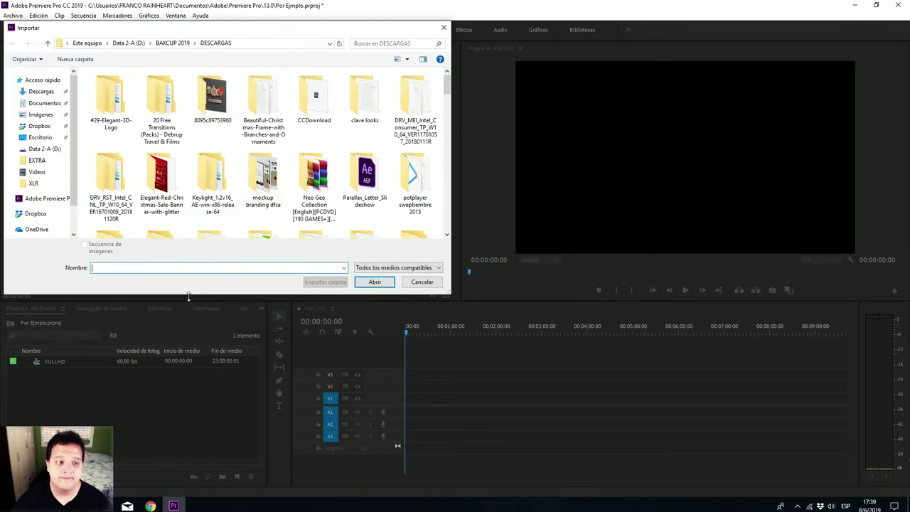
left_click_drag(313, 31, 430, 51)
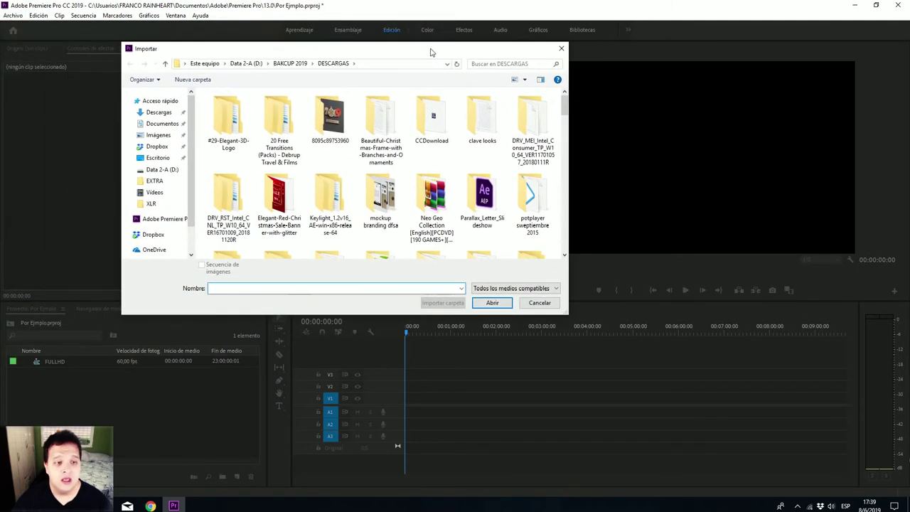
Step: Browse to Videos > Moda and look inside the Clases folder
scroll(532, 135, "down", 5)
scroll(433, 142, "up", 5)
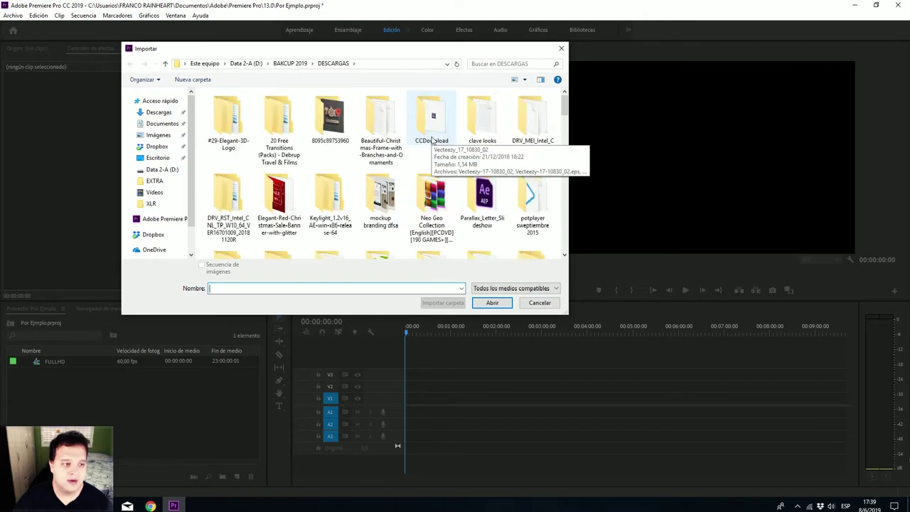
left_click(155, 192)
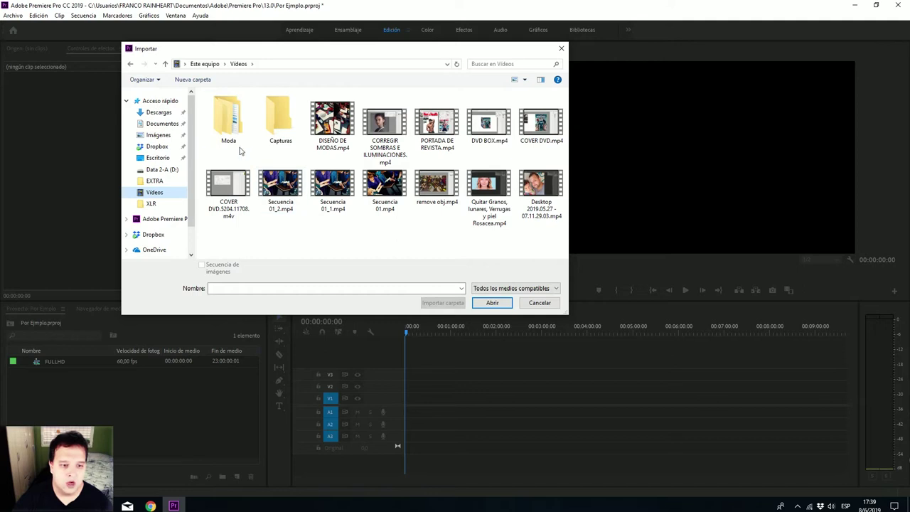
double_click(229, 120)
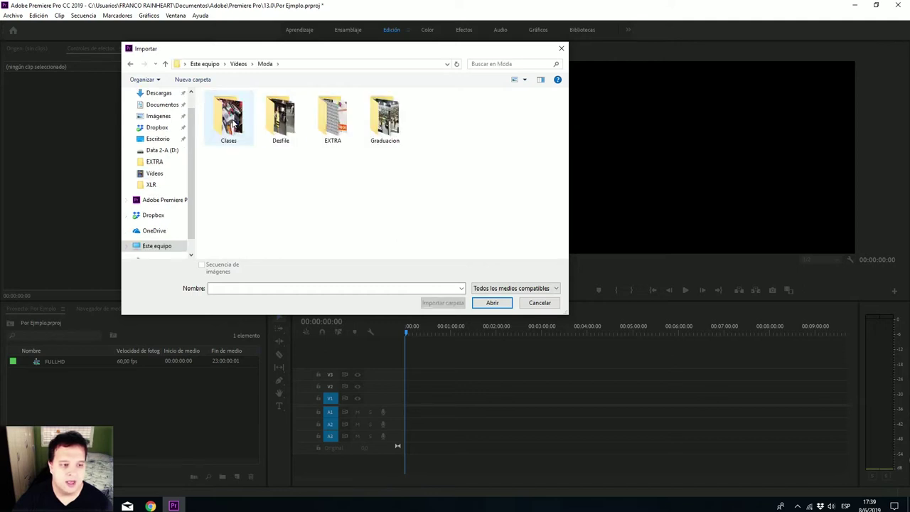
double_click(241, 129)
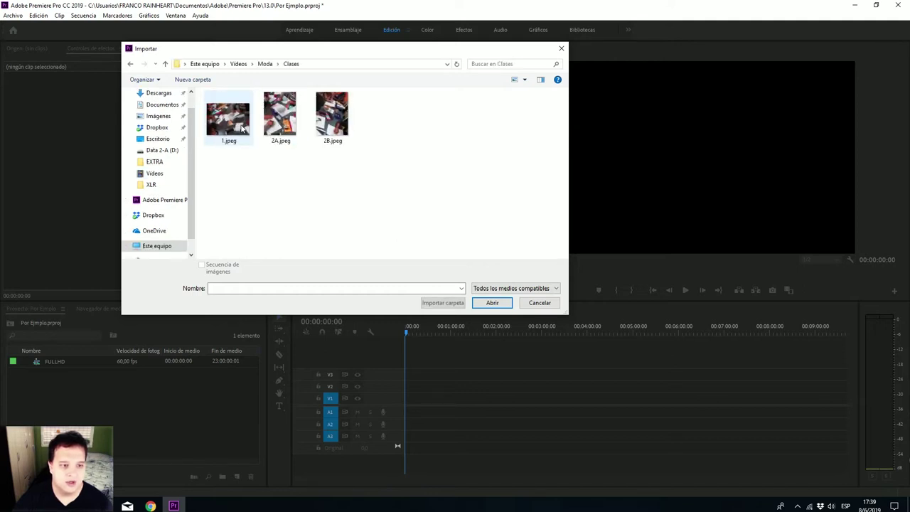
left_click(131, 64)
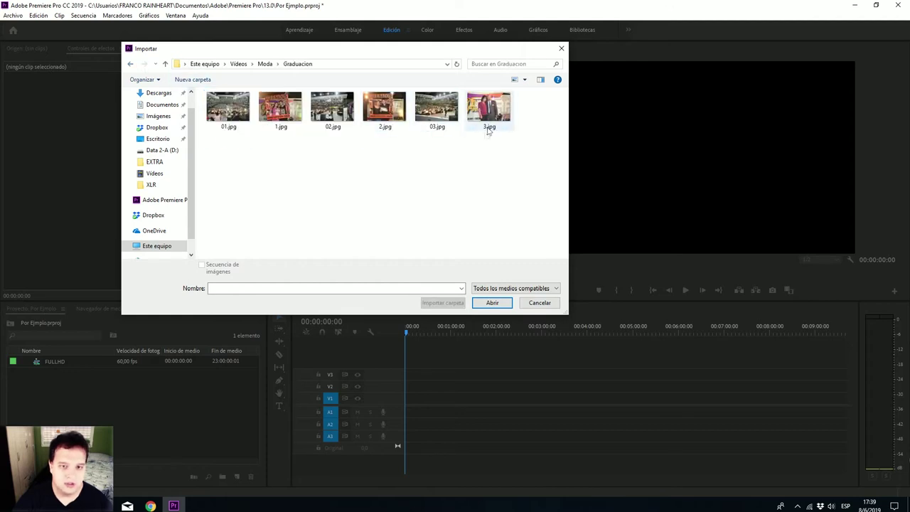
Step: Try selecting different combinations of the 1.jpg, 2.jpg and 3.jpg images
left_click_drag(503, 145, 378, 110)
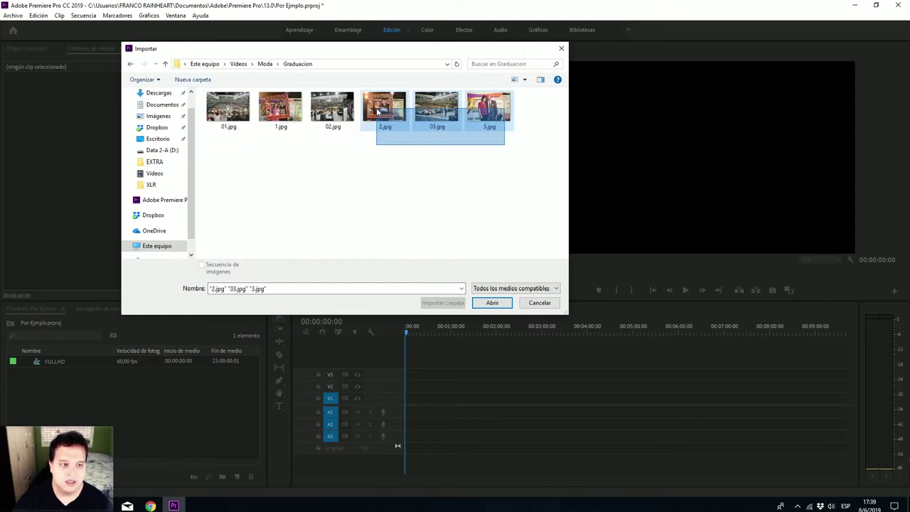
left_click(396, 124)
left_click(496, 117, "ctrl")
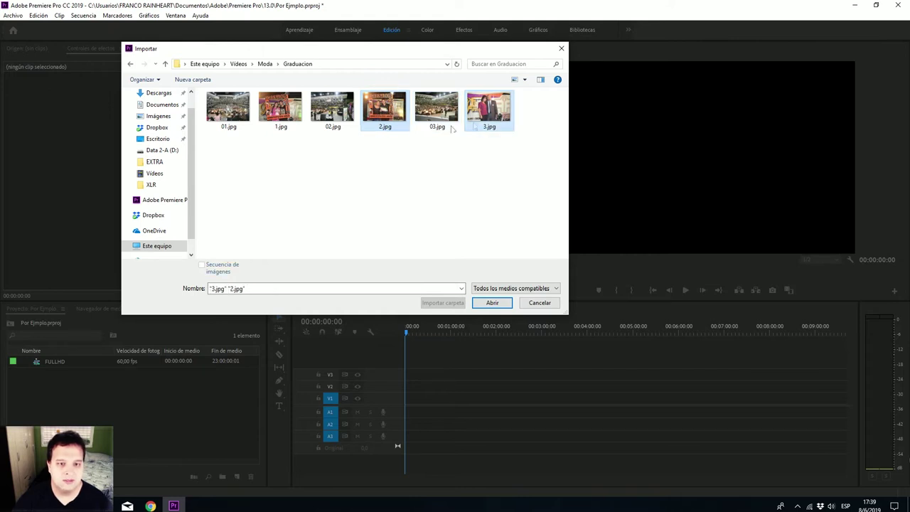
left_click(258, 108, "ctrl")
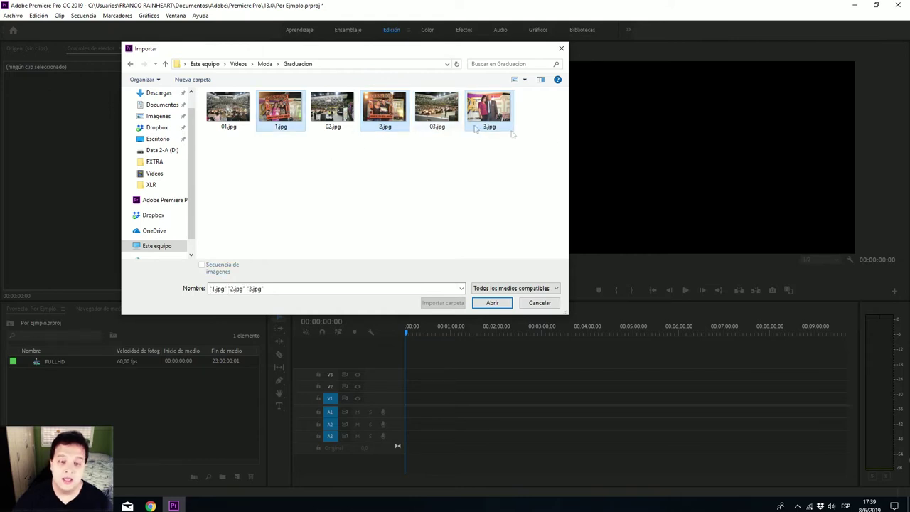
left_click(500, 175)
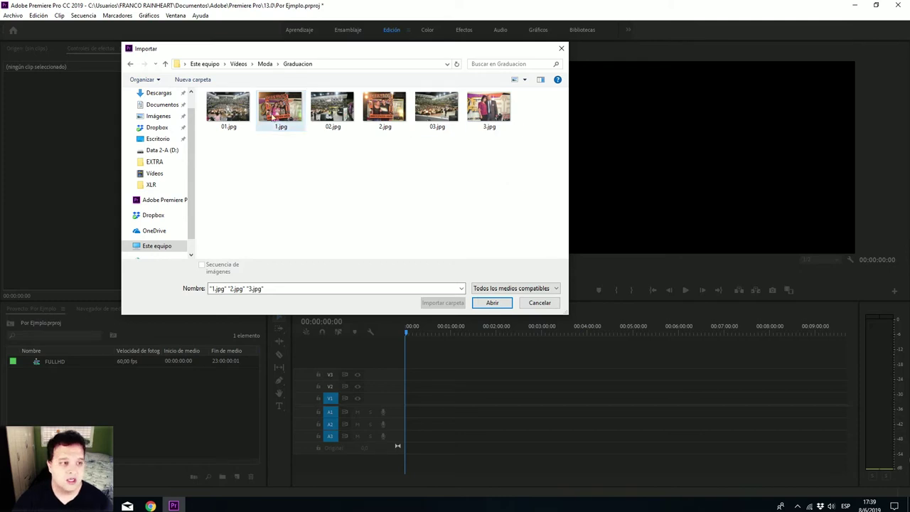
left_click(226, 114)
left_click(333, 156)
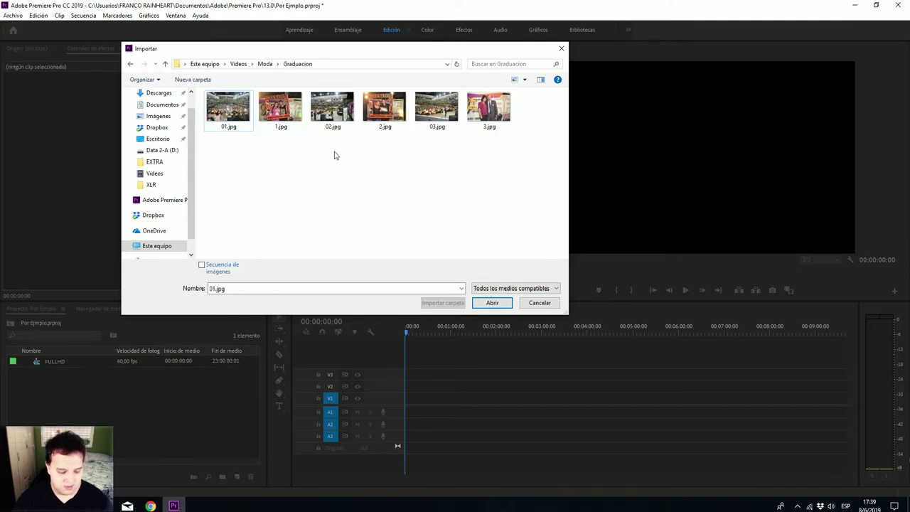
key("ctrl+a")
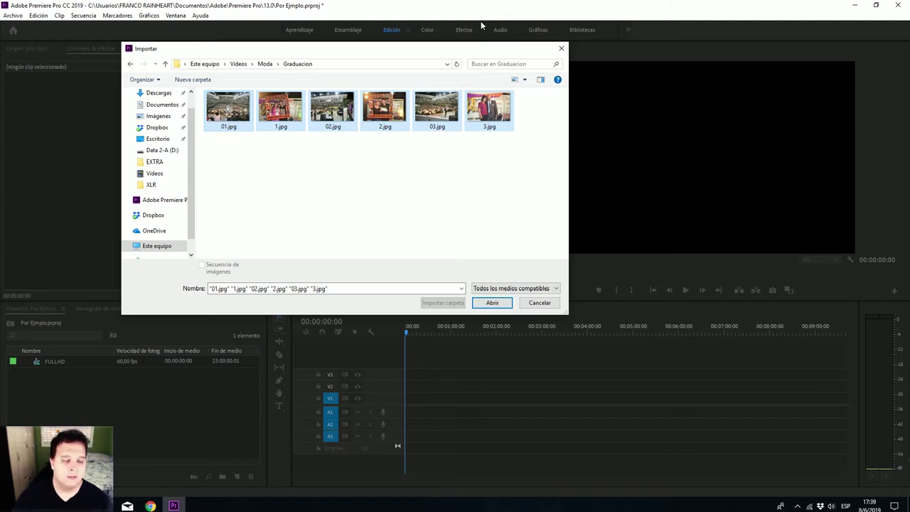
left_click(280, 108, "ctrl")
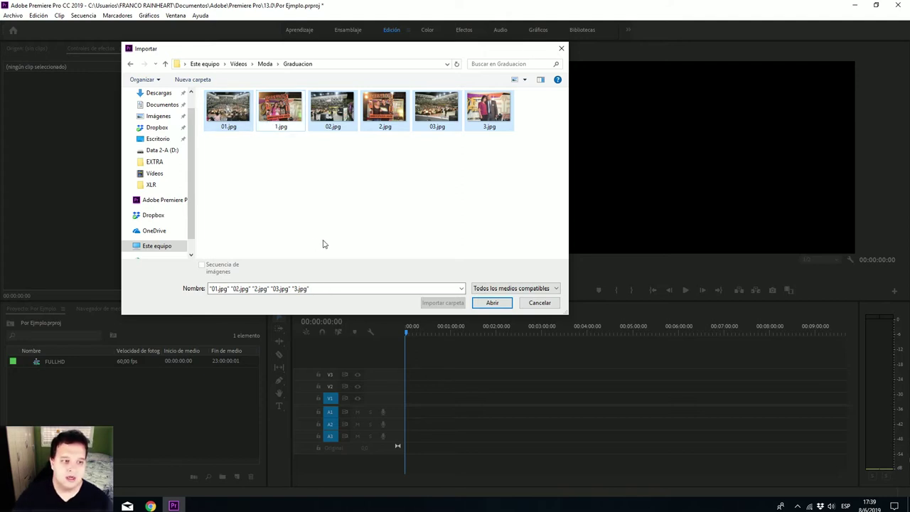
left_click(286, 122)
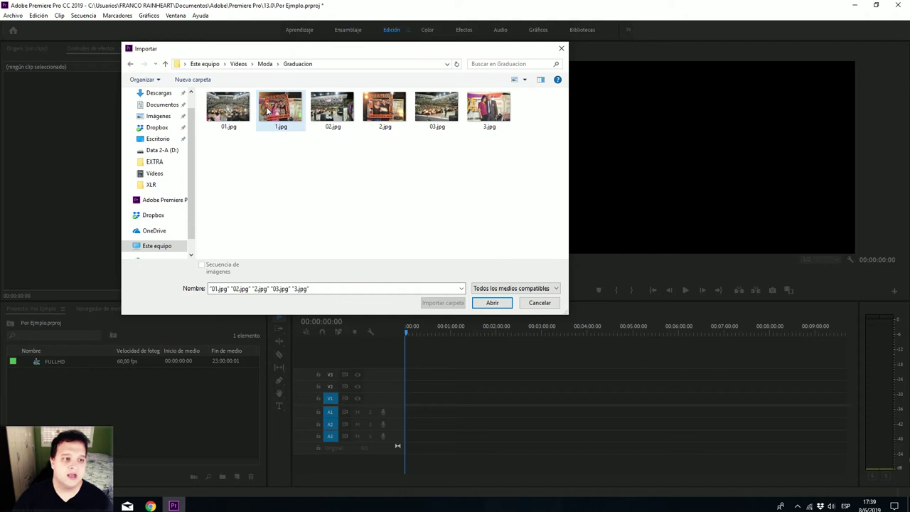
left_click(385, 110, "ctrl")
left_click(489, 111, "ctrl")
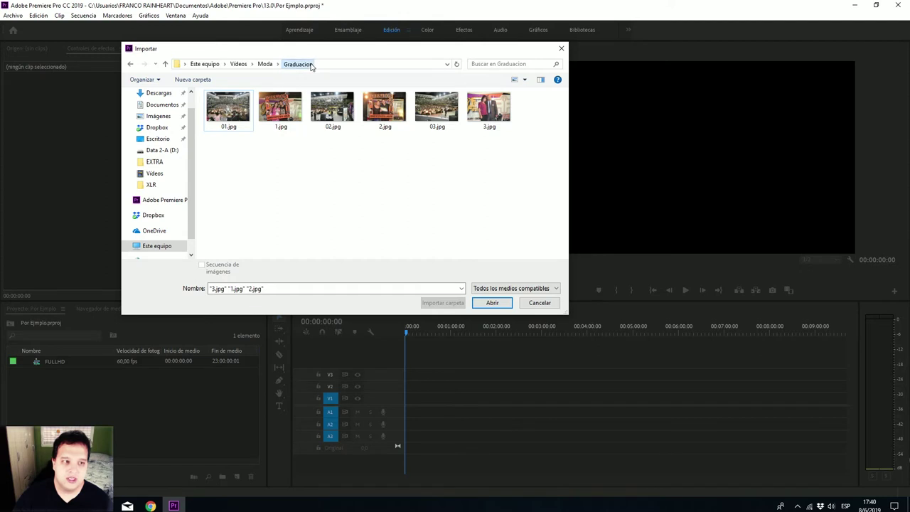
Step: Back in Moda, select the Graduacion folder and import the whole folder
left_click(264, 63)
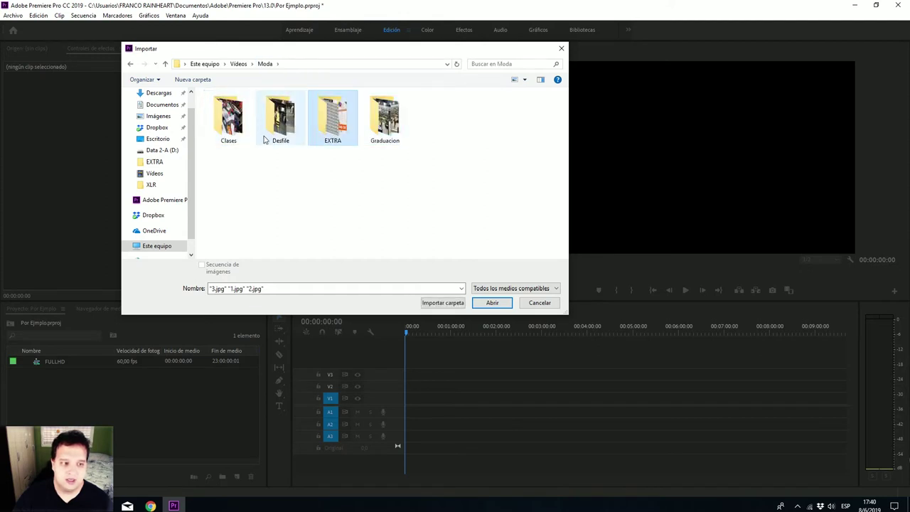
left_click(240, 135)
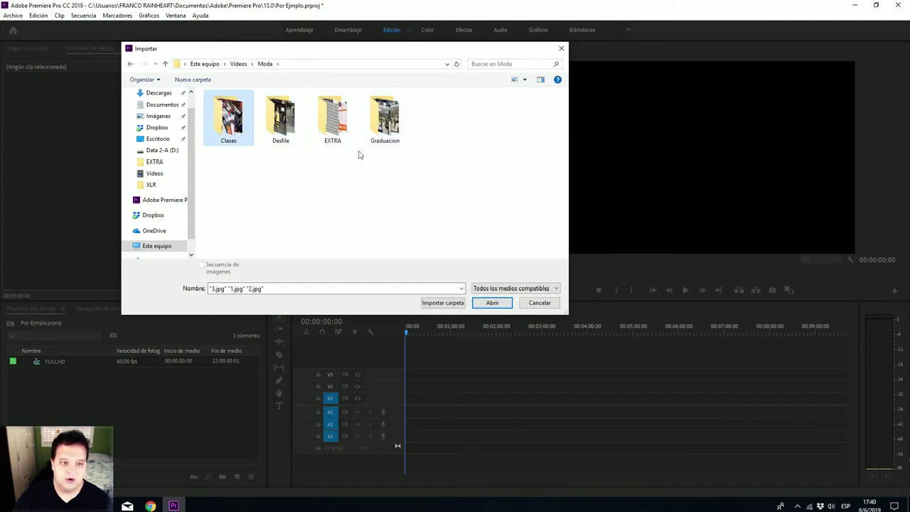
left_click(398, 123)
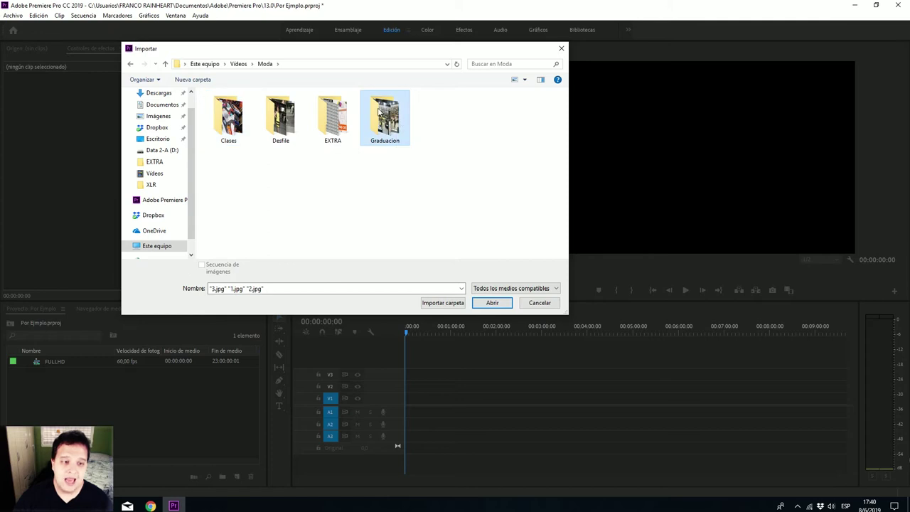
left_click(455, 302)
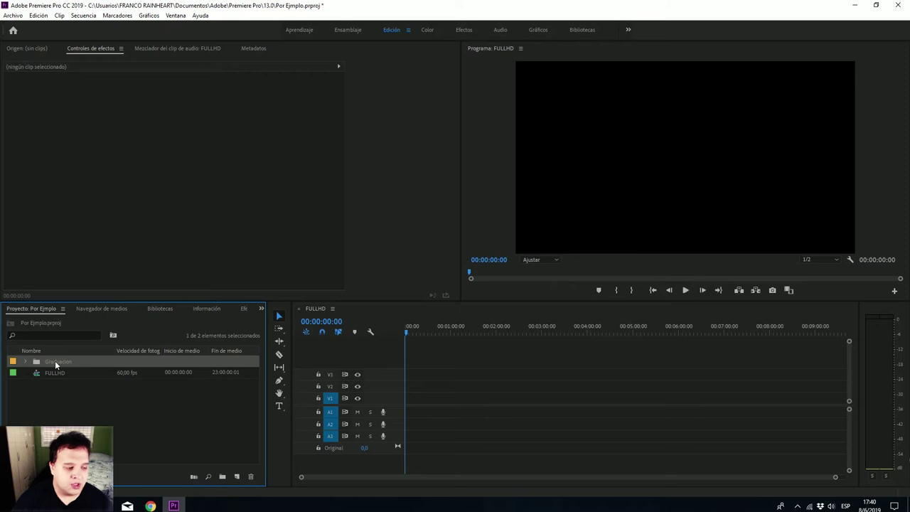
Step: Drop the Graduacion images at the start of V1 and zoom the timeline to review them
left_click_drag(56, 362, 416, 410)
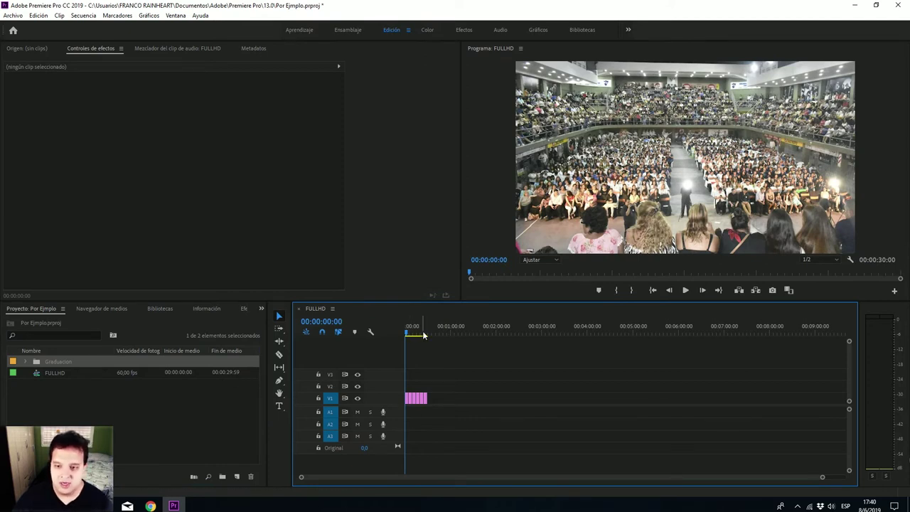
left_click_drag(406, 334, 409, 334)
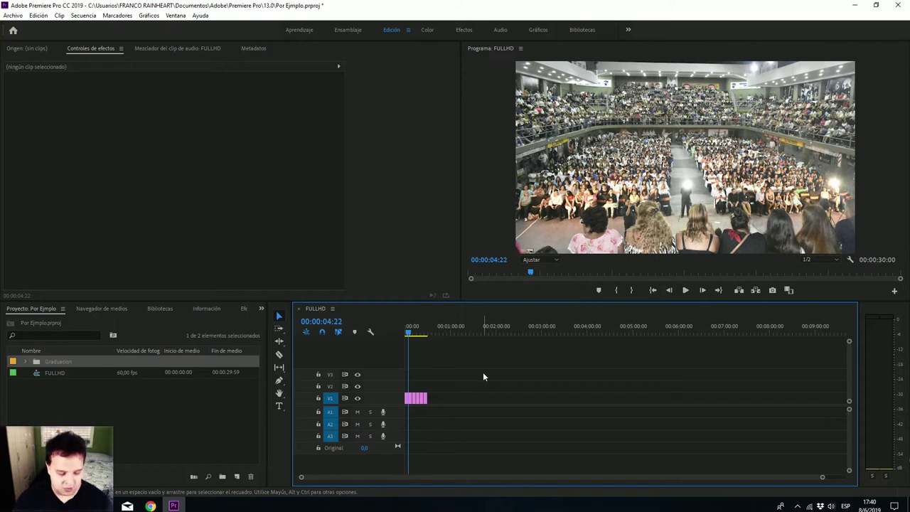
scroll(459, 397, "up", 1)
scroll(459, 397, "up", 1)
scroll(460, 398, "up", 1)
scroll(462, 400, "up", 1)
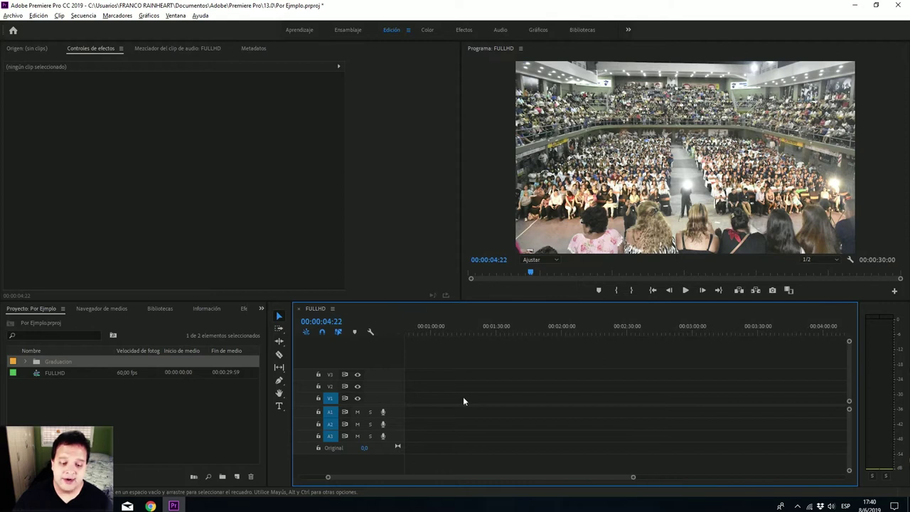
scroll(437, 475, "up", 1)
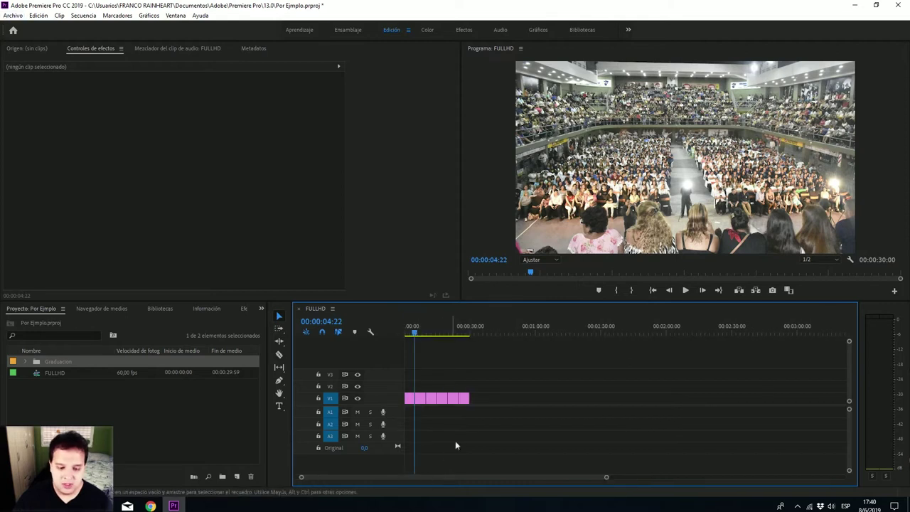
left_click_drag(417, 335, 458, 332)
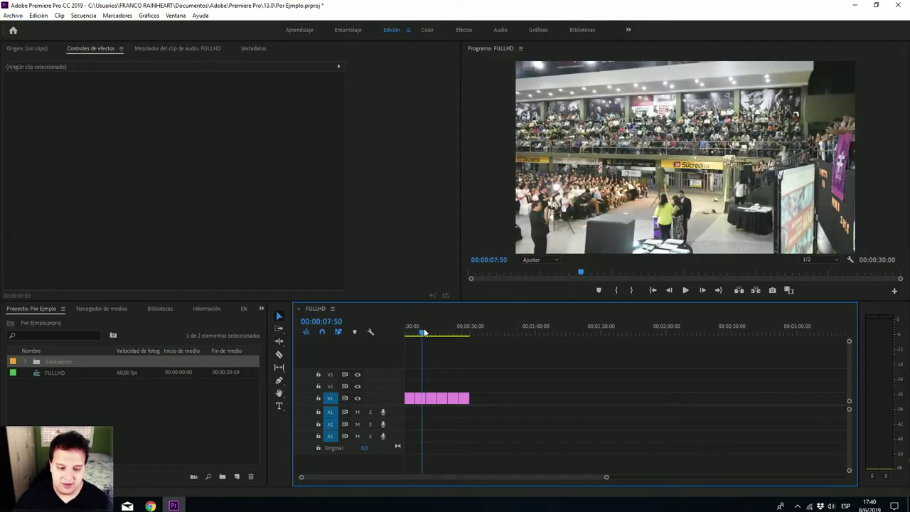
Step: Select the 02.jpg and 01.jpg clips to inspect their properties
left_click(419, 398)
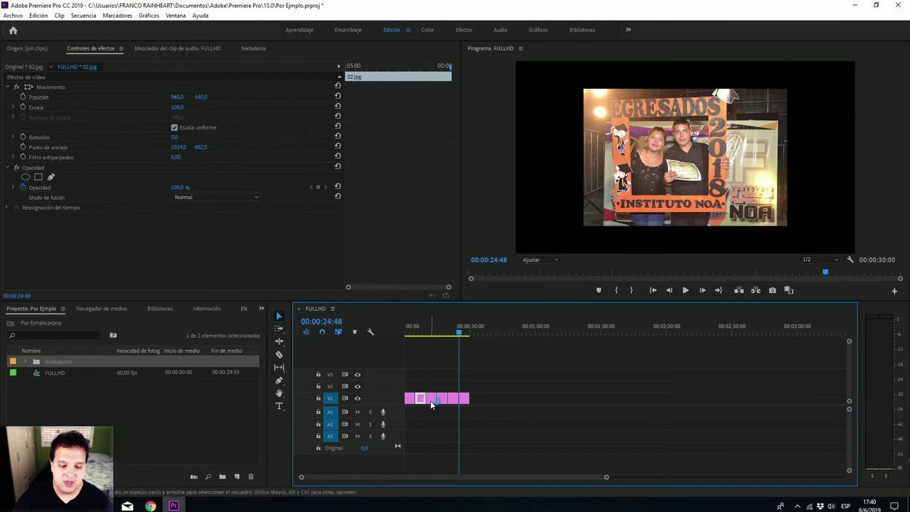
left_click(444, 399)
left_click(439, 398)
left_click(409, 398)
left_click(423, 397)
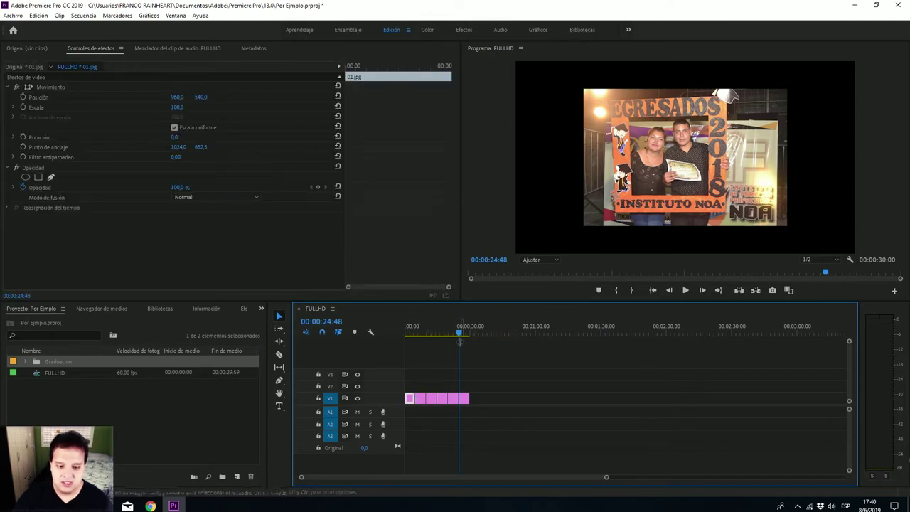
Step: Play the sequence from the start, scrub back, and select the 1.jpg clip
left_click_drag(458, 335, 399, 343)
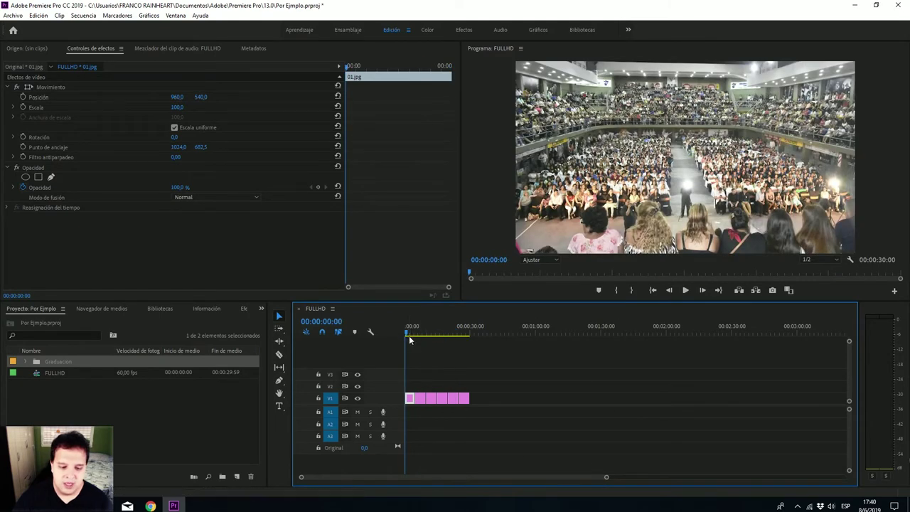
key("space")
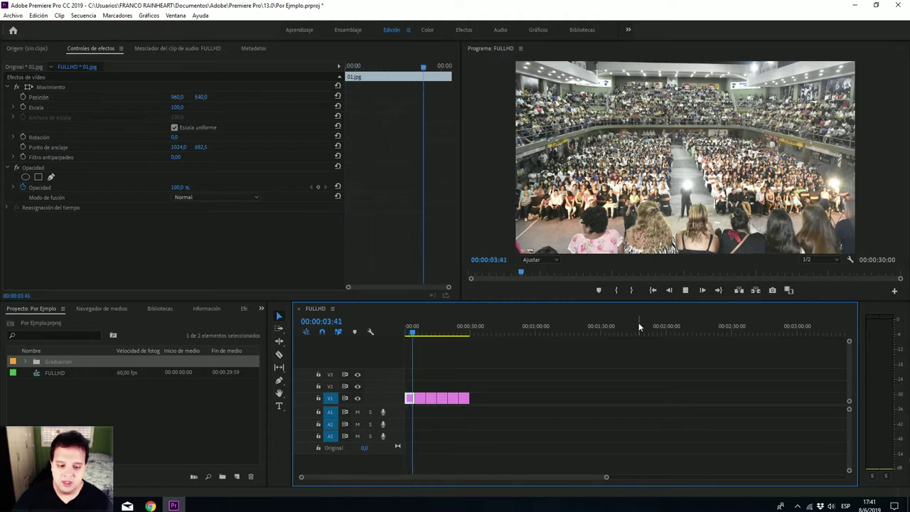
left_click(430, 334)
left_click_drag(431, 333, 416, 338)
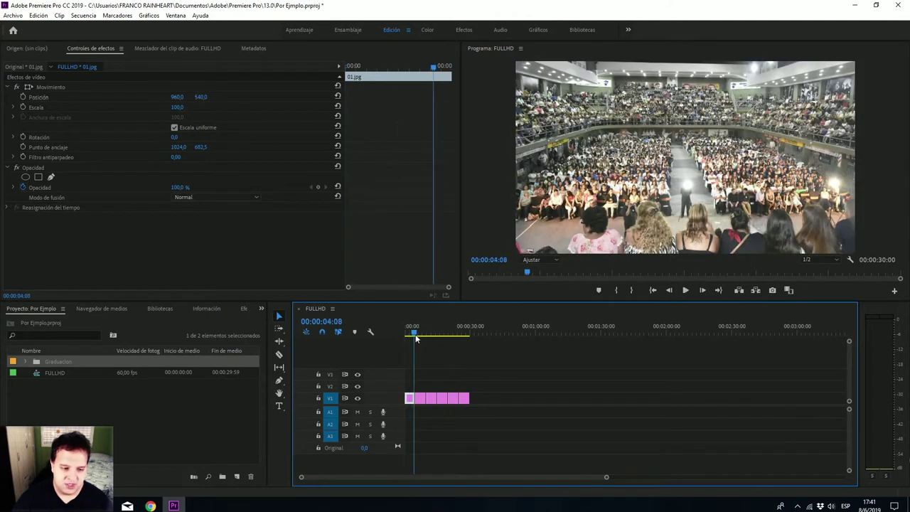
mouse_move(415, 338)
left_mouse_down()
mouse_move(403, 340)
mouse_move(443, 332)
left_mouse_up()
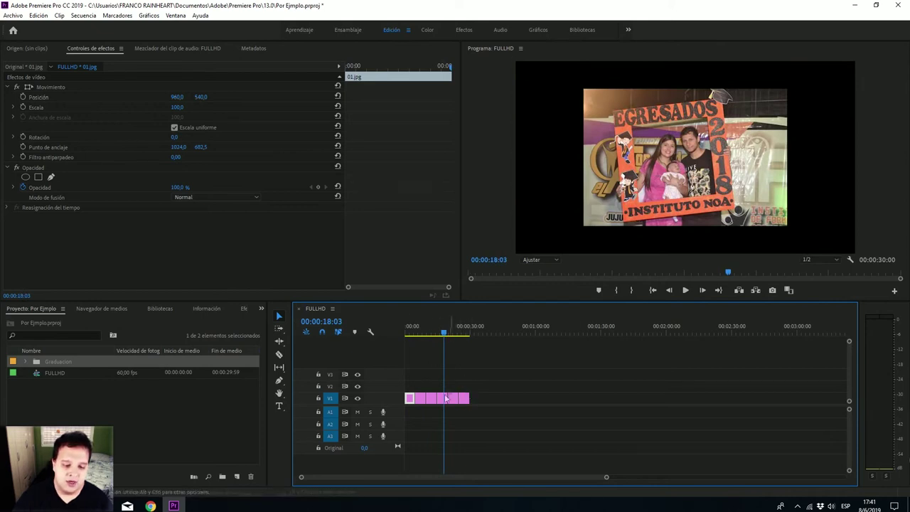
left_click(442, 398)
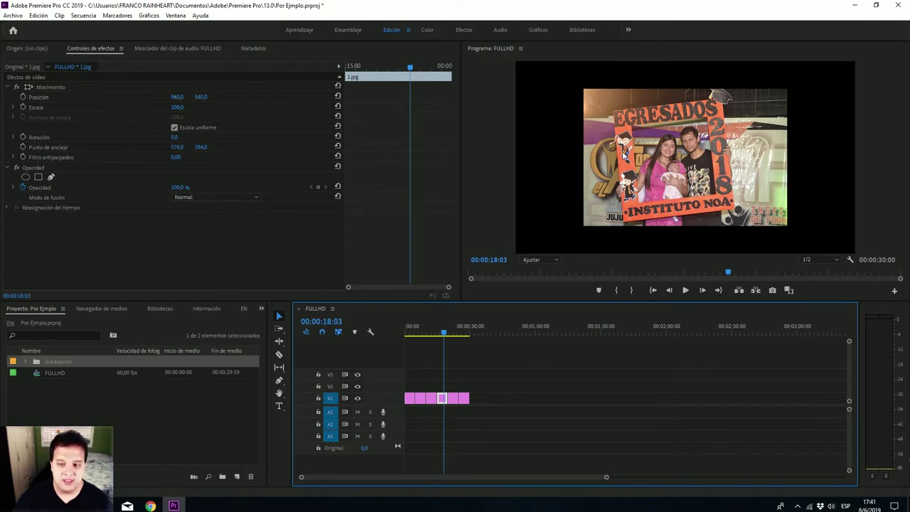
right_click(441, 400)
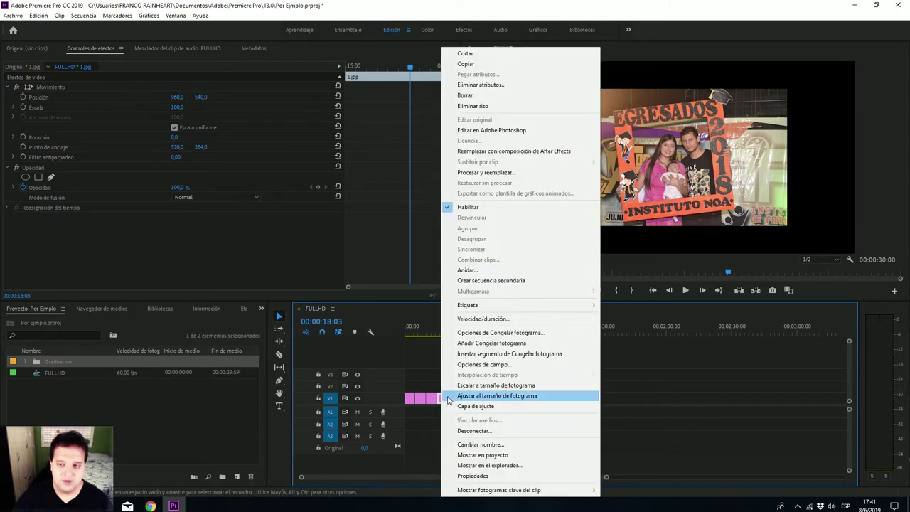
left_click(454, 396)
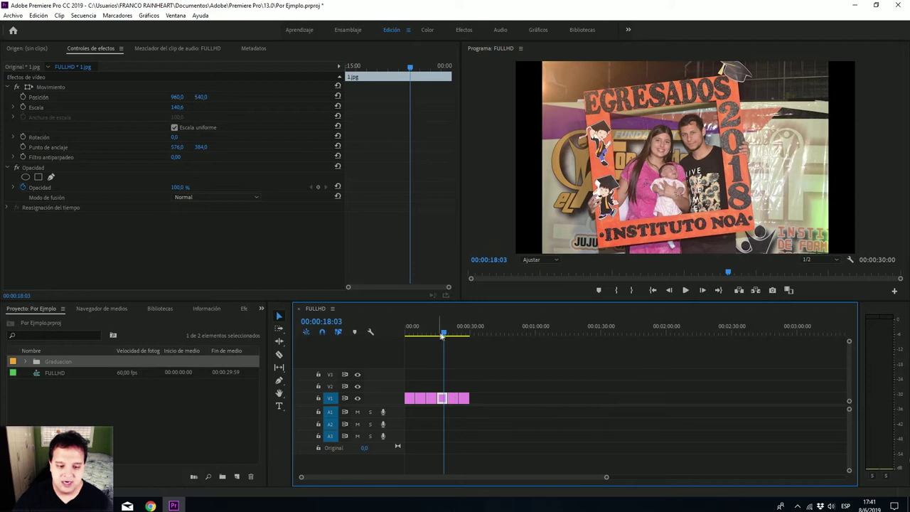
left_click_drag(443, 336, 445, 334)
right_click(442, 398)
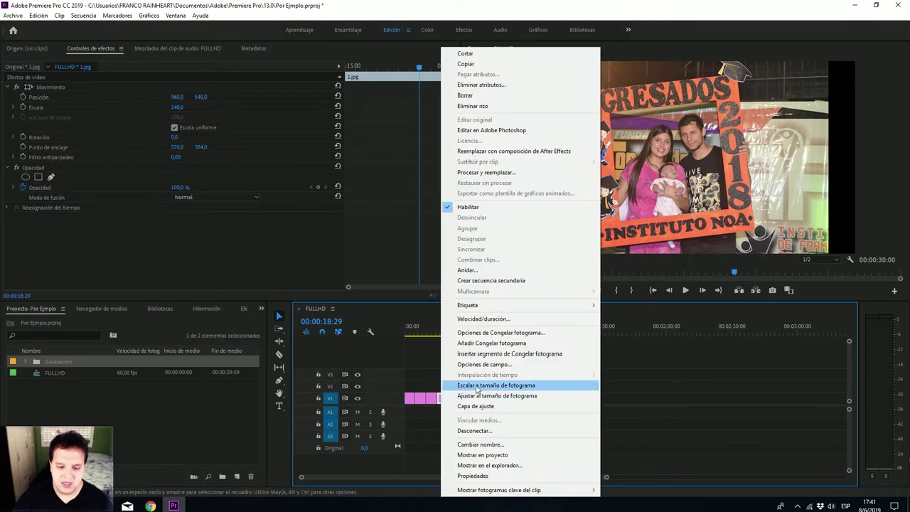
left_click(477, 387)
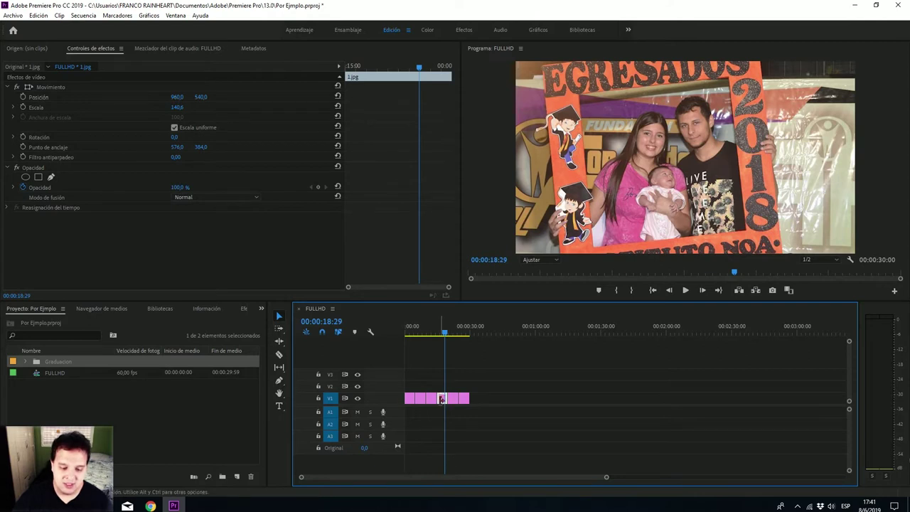
right_click(441, 401)
key("Escape")
right_click(441, 399)
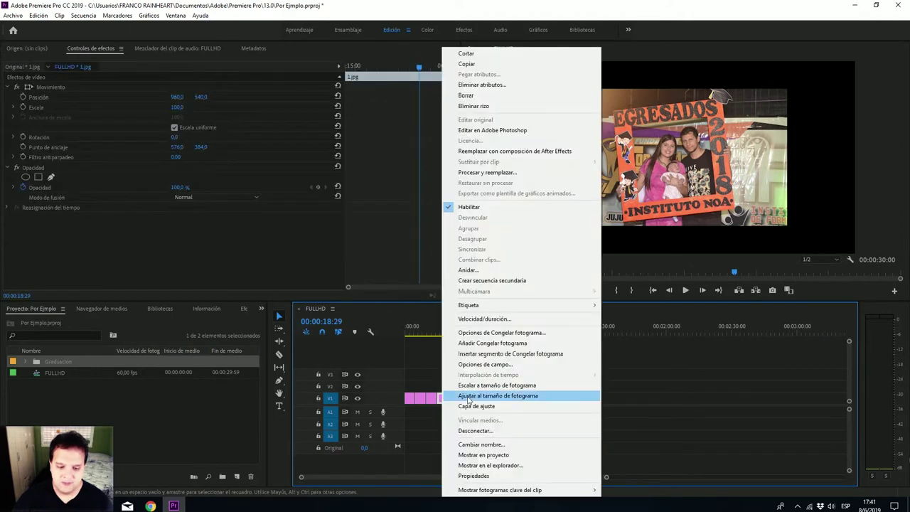
left_click(479, 397)
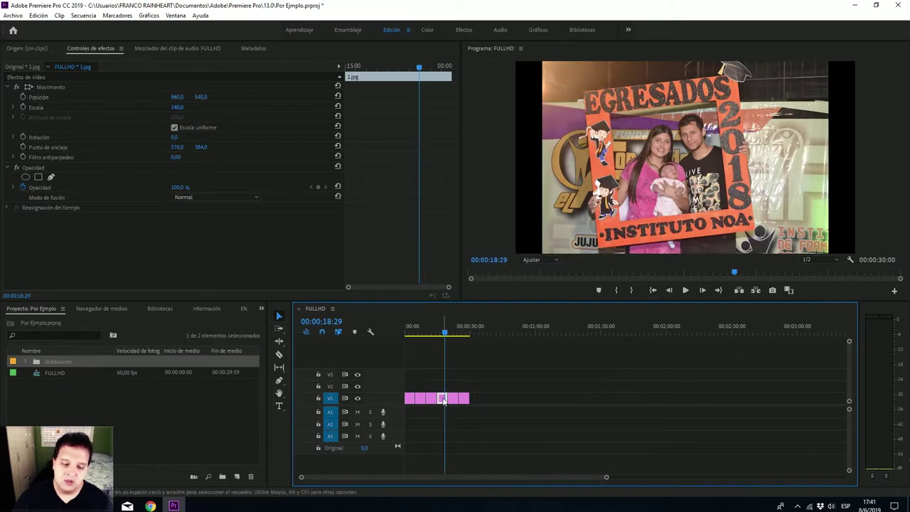
right_click(442, 400)
left_click(458, 396)
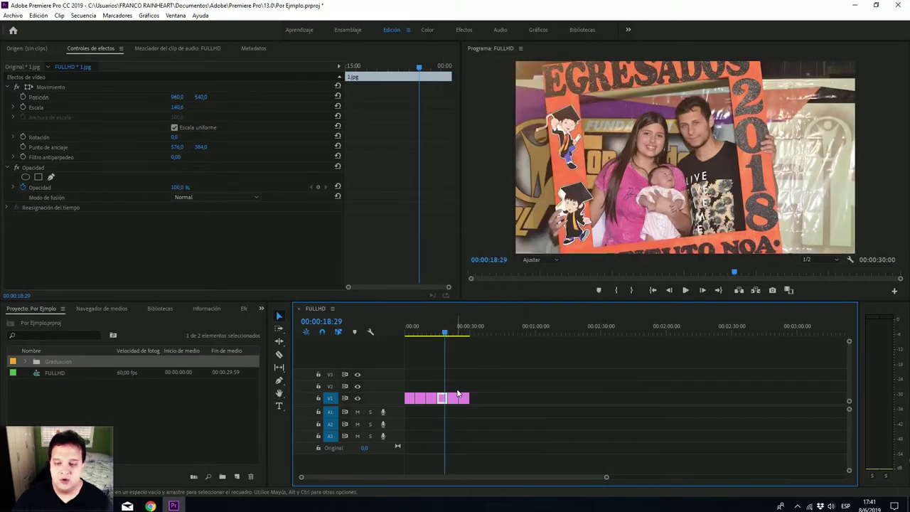
key("ctrl+z")
key("ctrl+z")
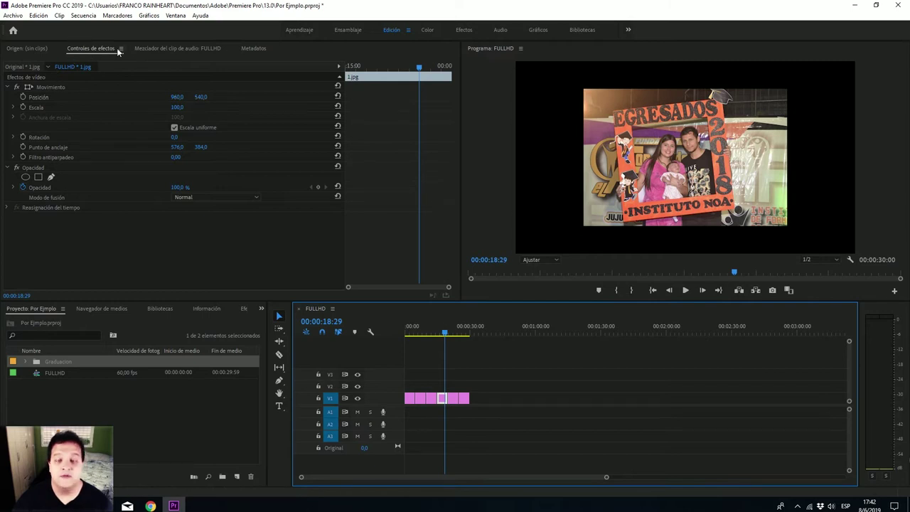
Step: Open Effect Controls for the 1.jpg photo and select Escala to show resize handles
left_click(180, 17)
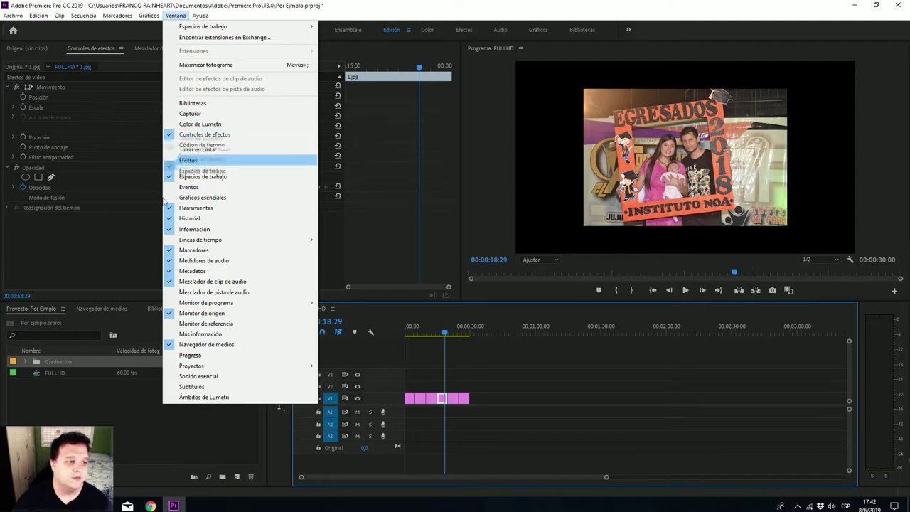
left_click(213, 135)
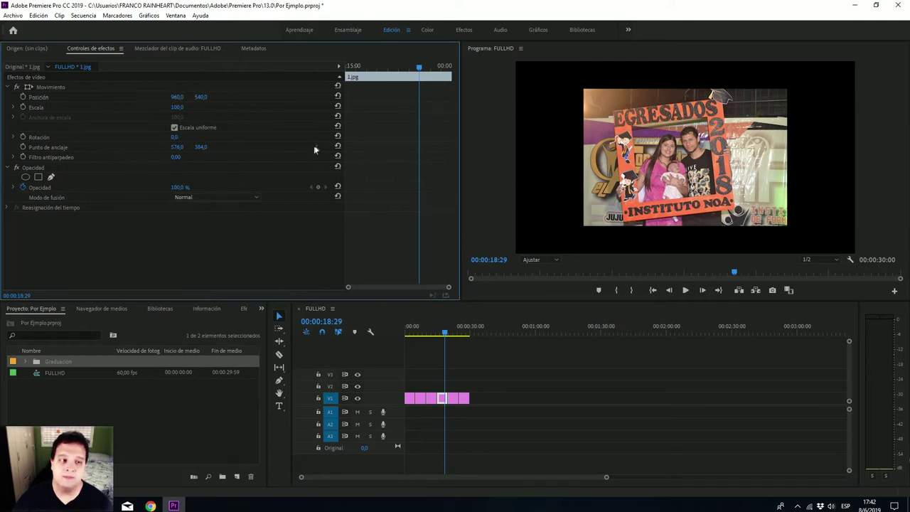
left_click(42, 105)
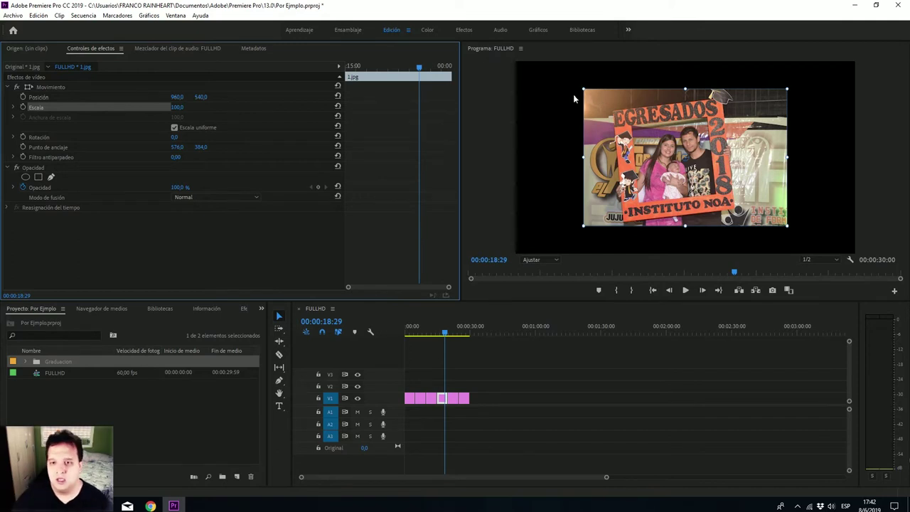
Step: Drag the photo's corner handles in the Program monitor, then reset Escala to 100
left_click_drag(583, 91, 330, 40)
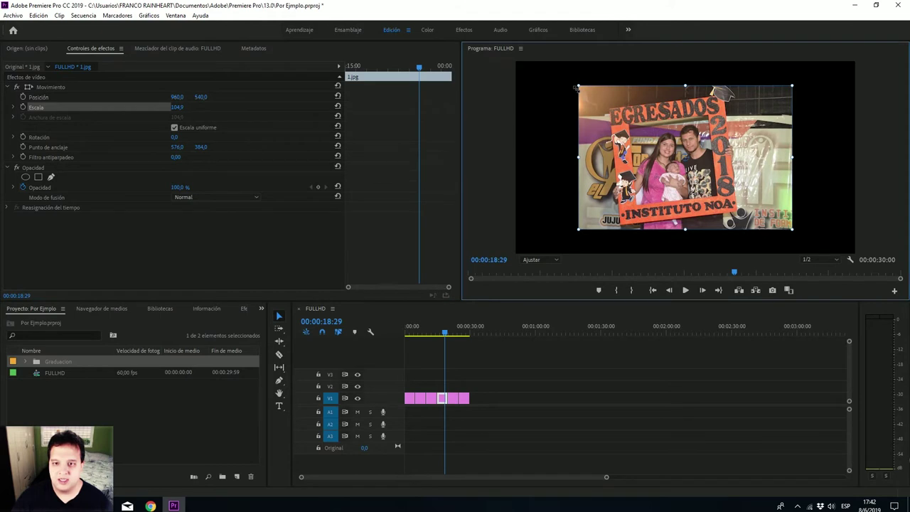
mouse_move(629, 154)
left_mouse_down()
mouse_move(700, 162)
mouse_move(631, 180)
left_mouse_up()
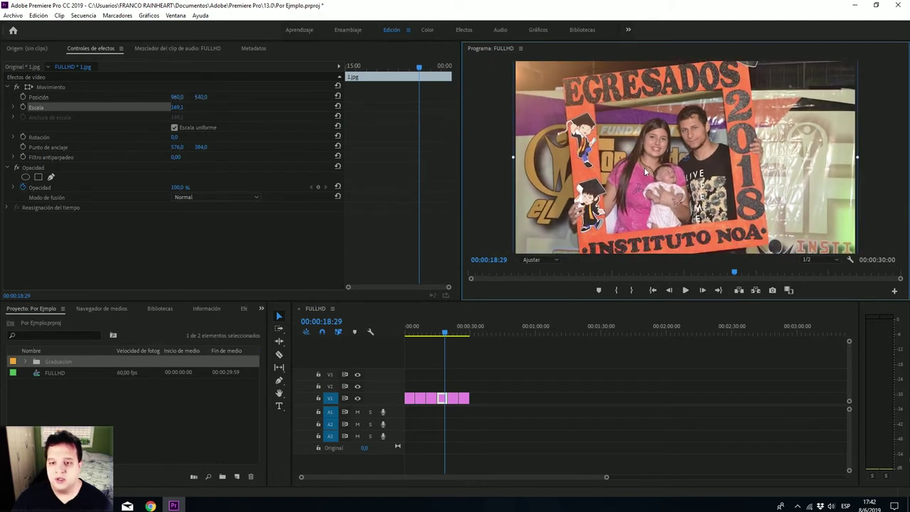
type("100")
key("Return")
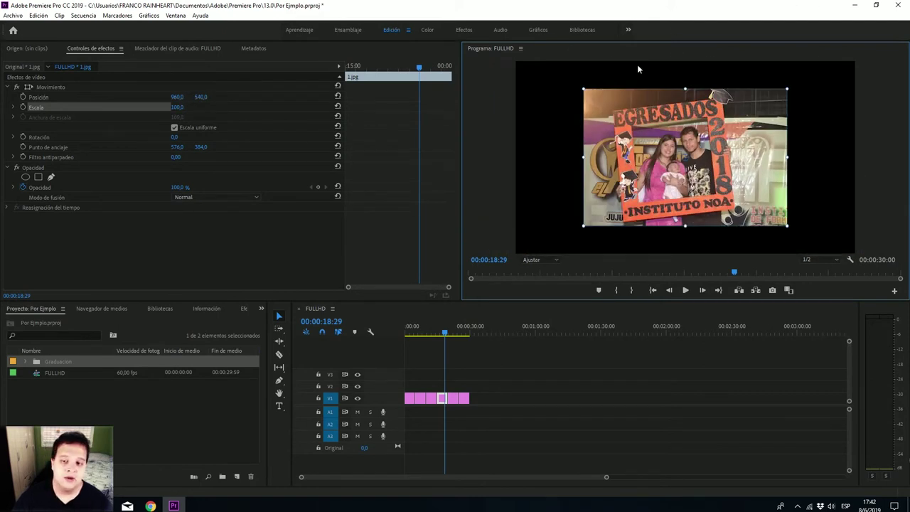
Step: Scrub Escala to 177 and Posición to 1011, 545 so the photo fills the frame
left_click_drag(176, 108, 148, 111)
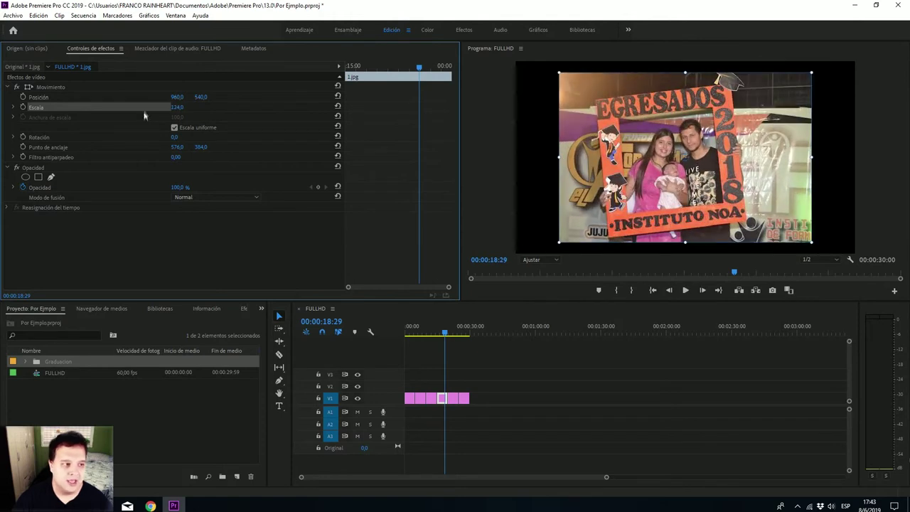
left_click_drag(179, 107, 199, 107)
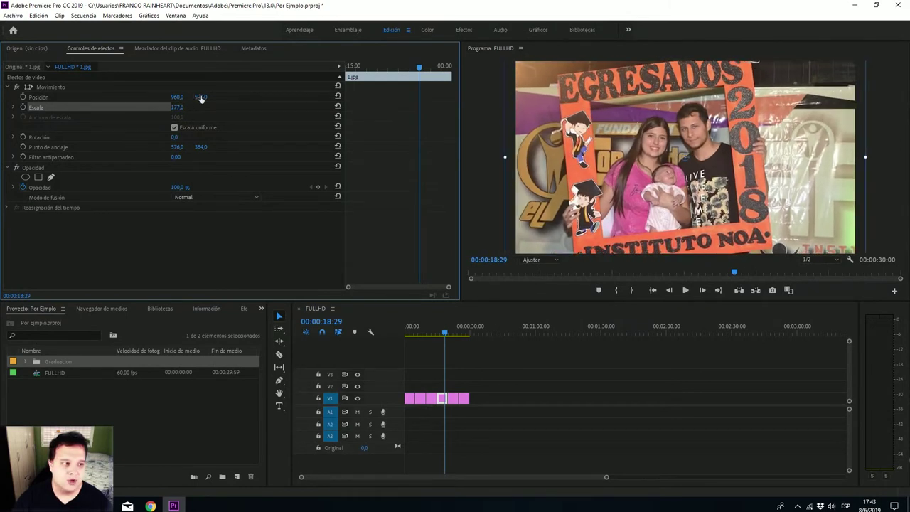
mouse_move(200, 97)
left_mouse_down()
mouse_move(224, 97)
mouse_move(168, 97)
left_mouse_up()
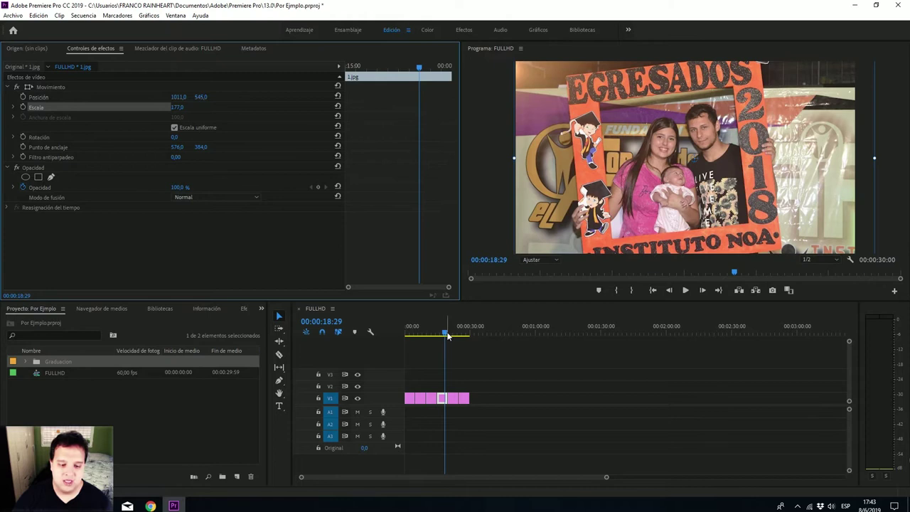
left_click_drag(446, 334, 452, 334)
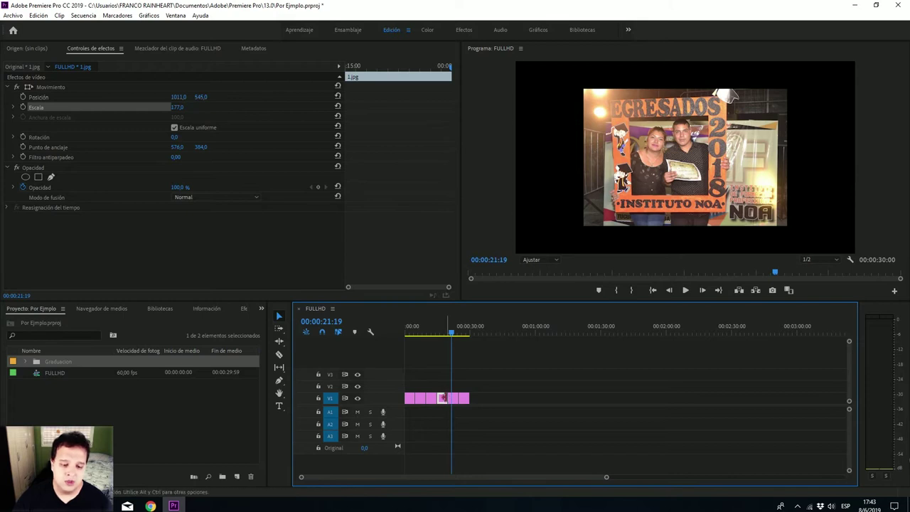
Step: Copy the 1.jpg photo's motion settings (position and scale)
right_click(446, 400)
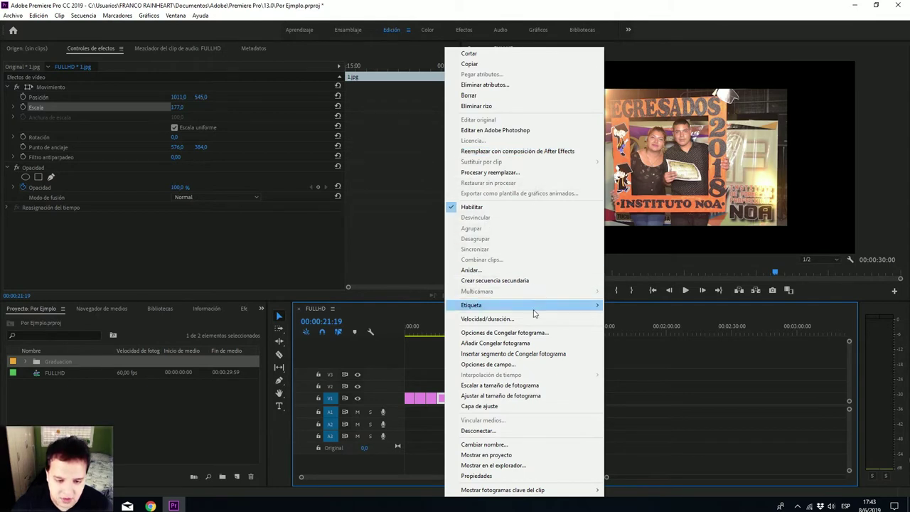
left_click(437, 405)
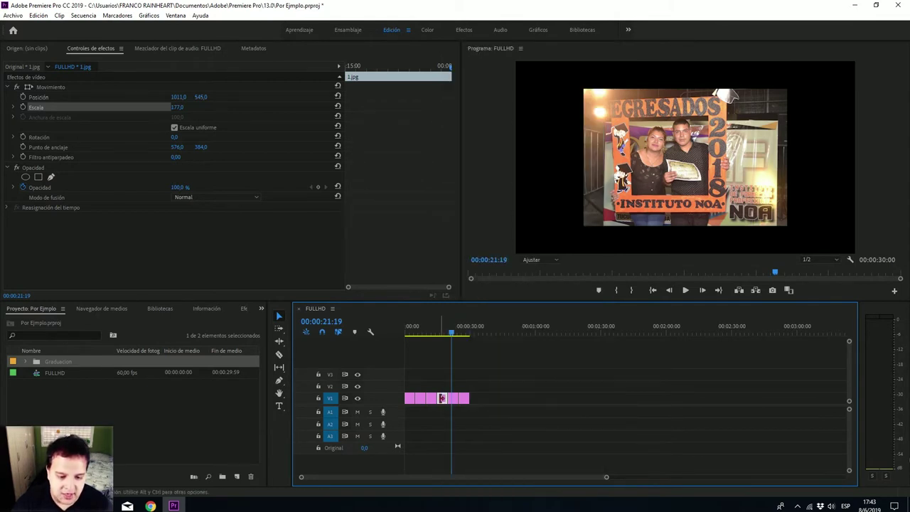
left_click(51, 87)
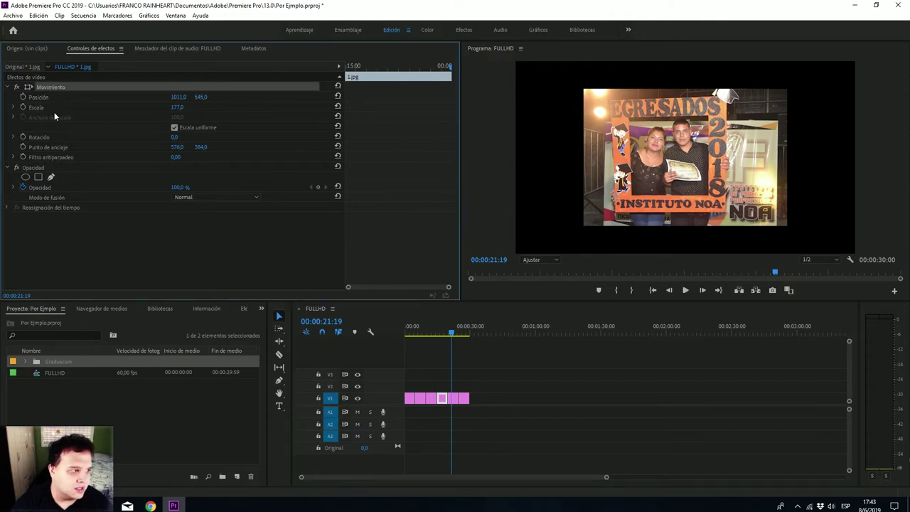
left_click(46, 107)
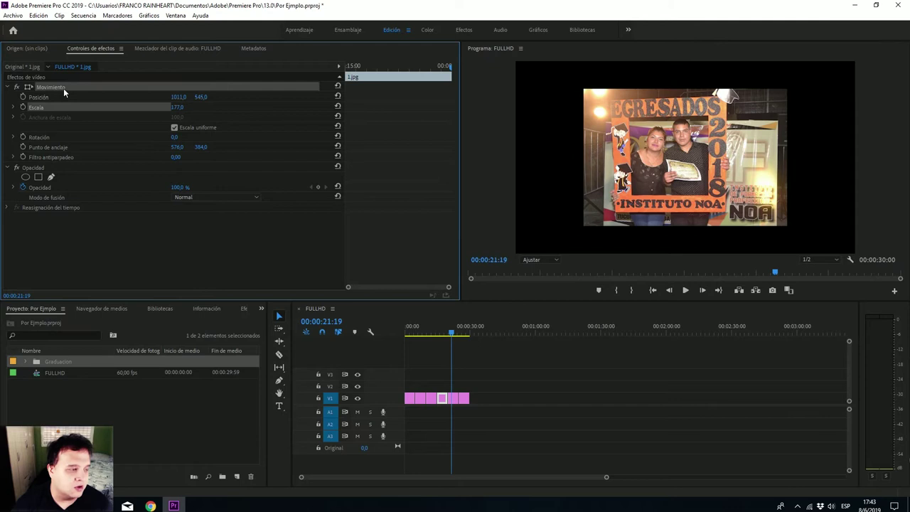
right_click(60, 108)
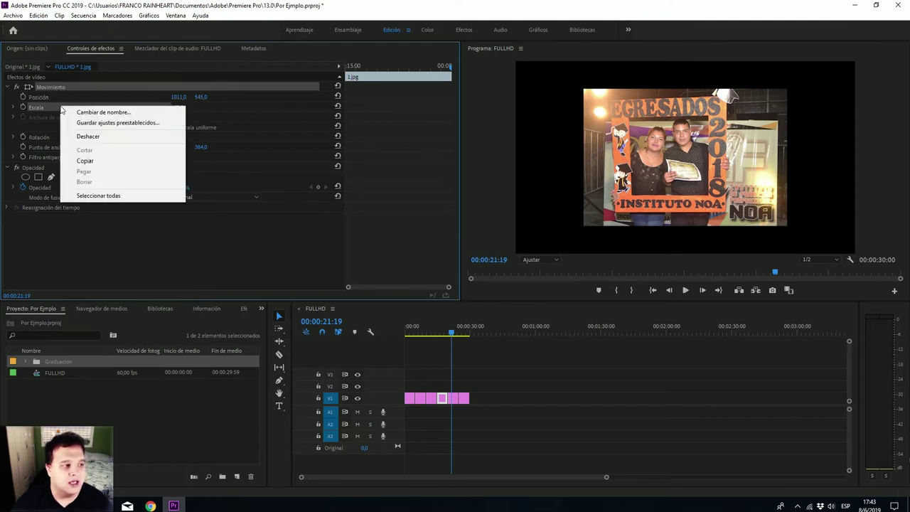
left_click(114, 161)
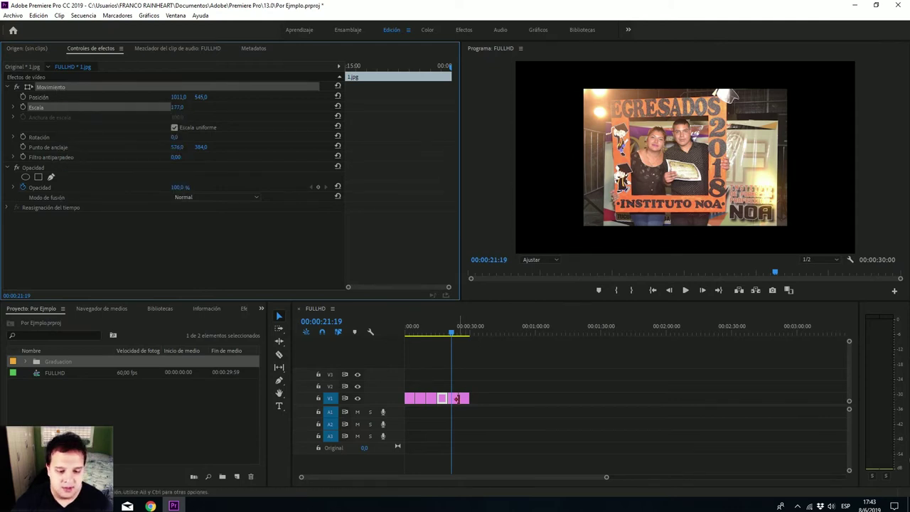
Step: Paste the copied position and scale onto 2.jpg and turn on linked selection
left_click(456, 399)
right_click(246, 242)
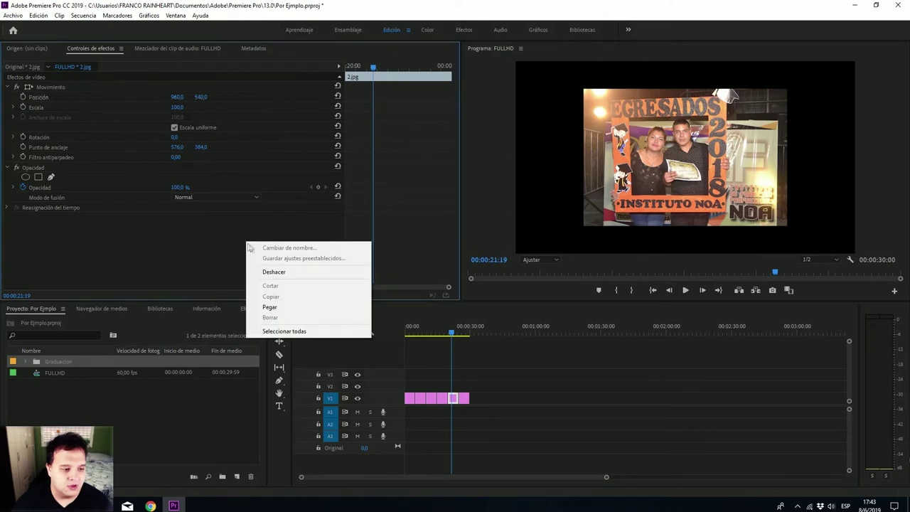
left_click(285, 308)
left_click(339, 332)
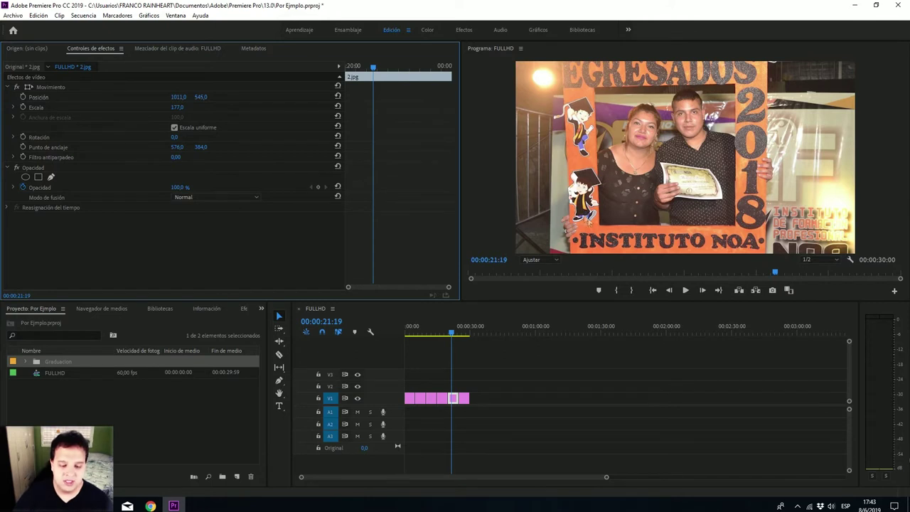
left_click(463, 399)
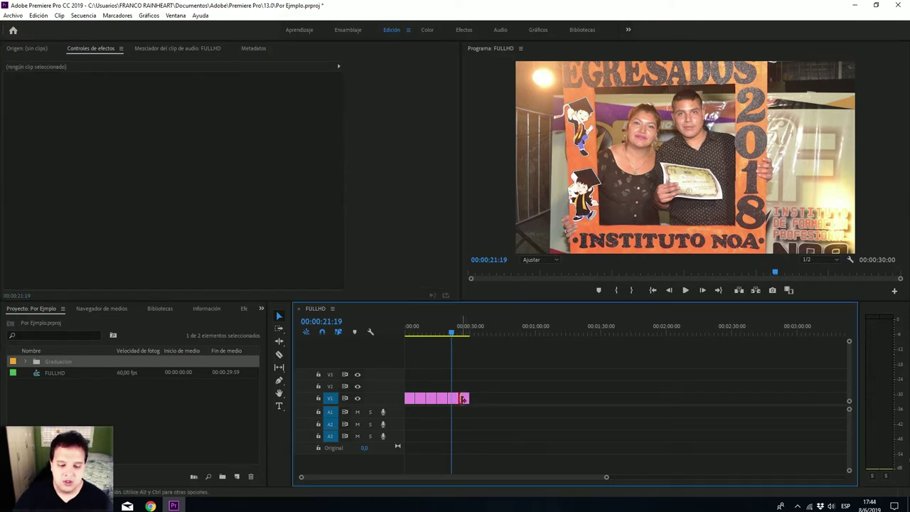
Step: Paste Posición 1011, 545 and Escala 177 onto the 3.jpg clip
left_click(464, 401)
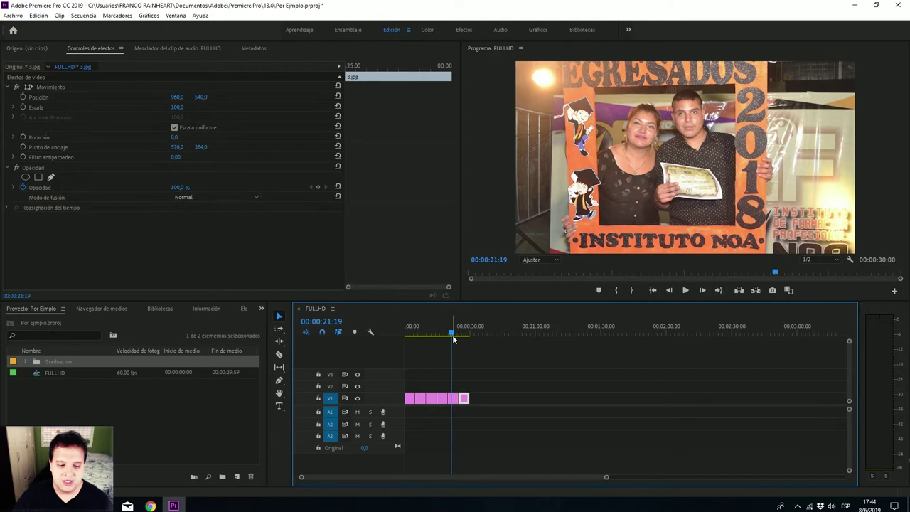
left_click_drag(454, 340, 467, 333)
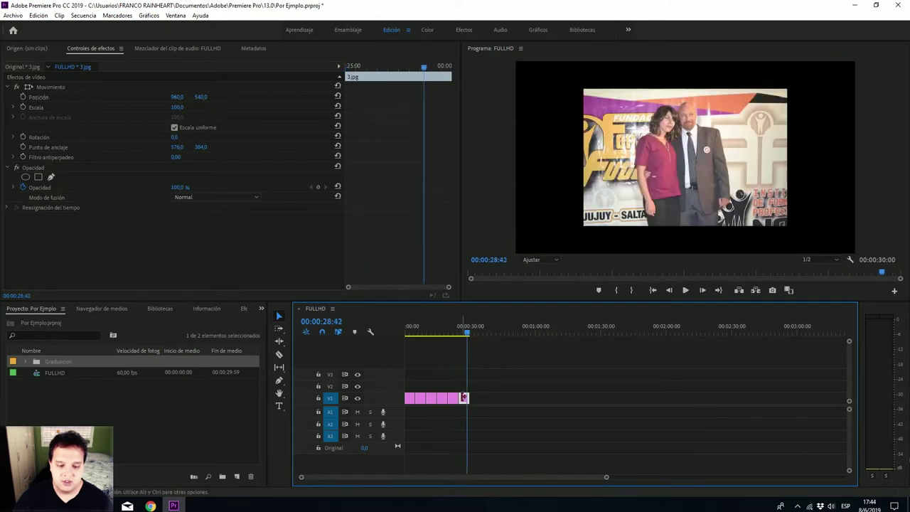
right_click(464, 400)
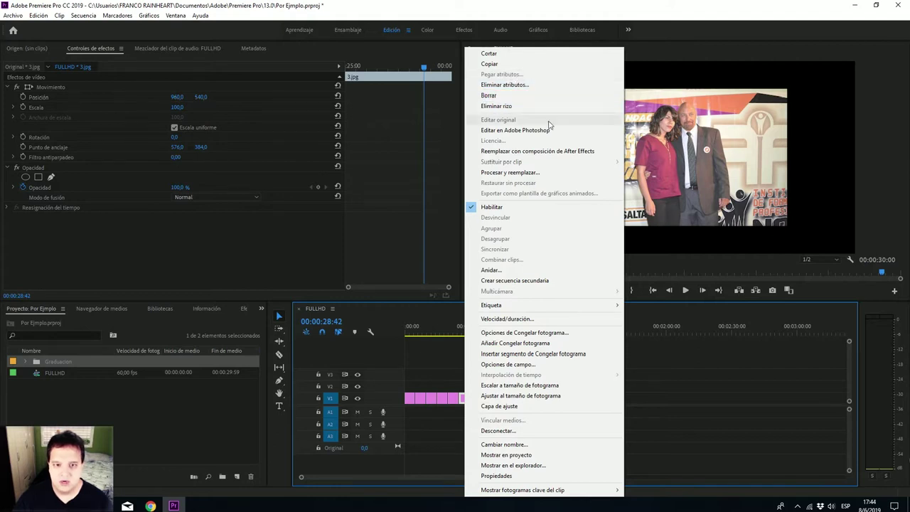
left_click(238, 247)
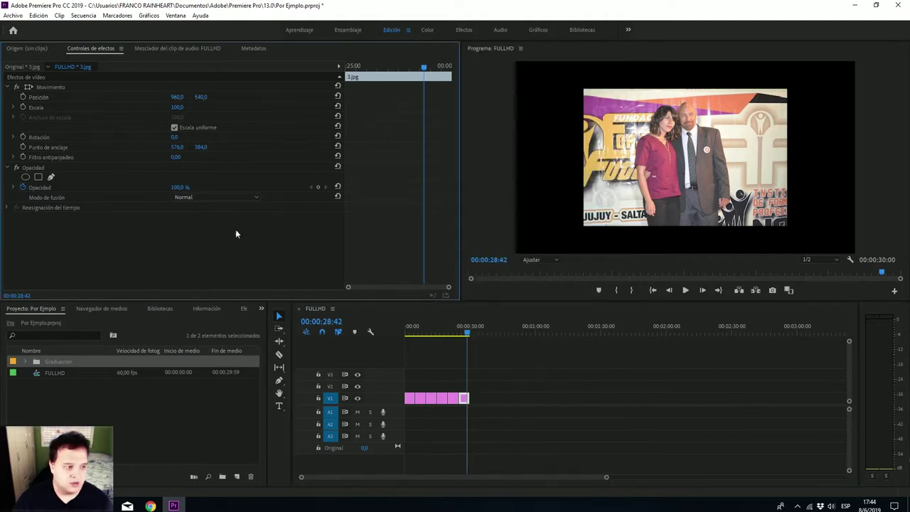
right_click(234, 238)
left_click(256, 300)
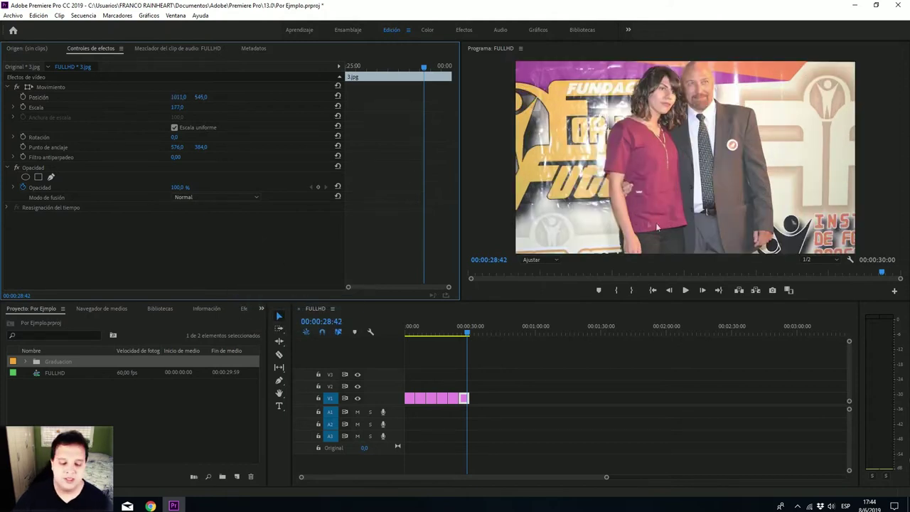
mouse_move(469, 332)
left_mouse_down()
mouse_move(453, 339)
mouse_move(466, 341)
left_mouse_up()
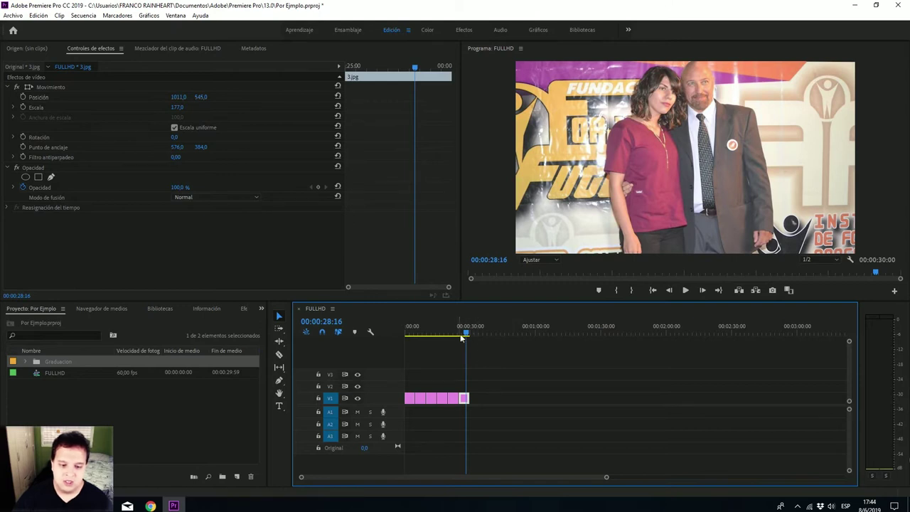
left_click_drag(466, 334, 402, 346)
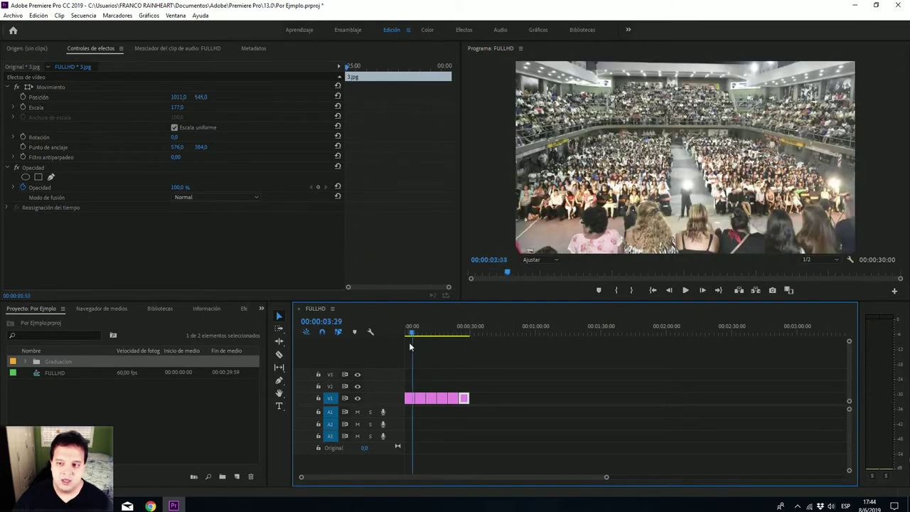
left_click_drag(411, 344, 448, 342)
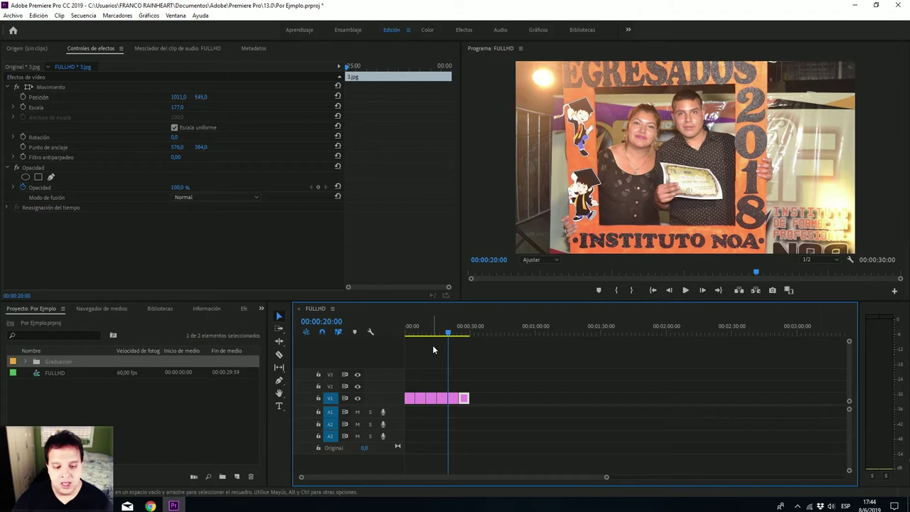
mouse_move(448, 333)
left_mouse_down()
mouse_move(432, 338)
mouse_move(447, 333)
left_mouse_up()
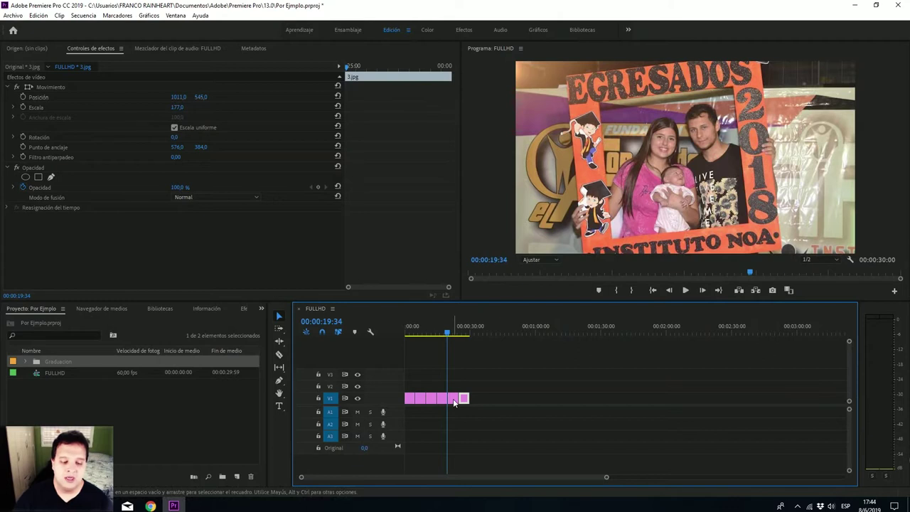
left_click_drag(450, 334, 390, 338)
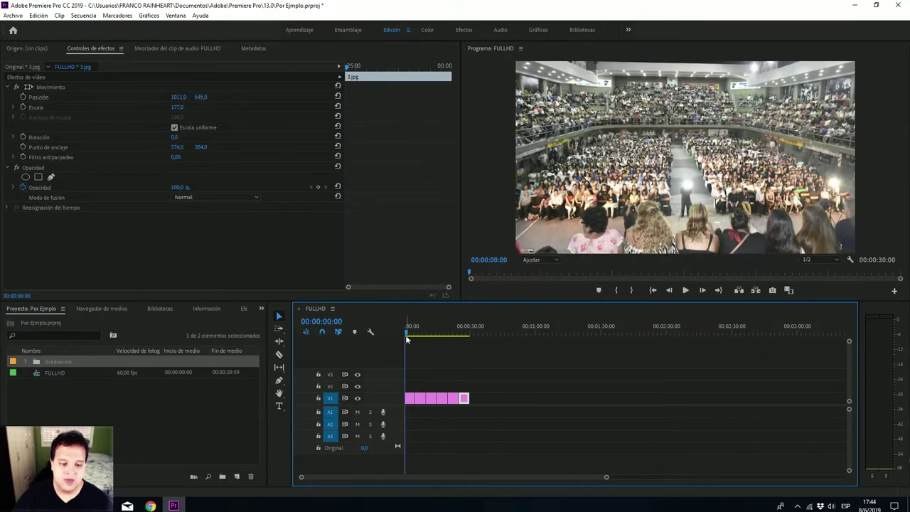
left_click_drag(408, 335, 416, 336)
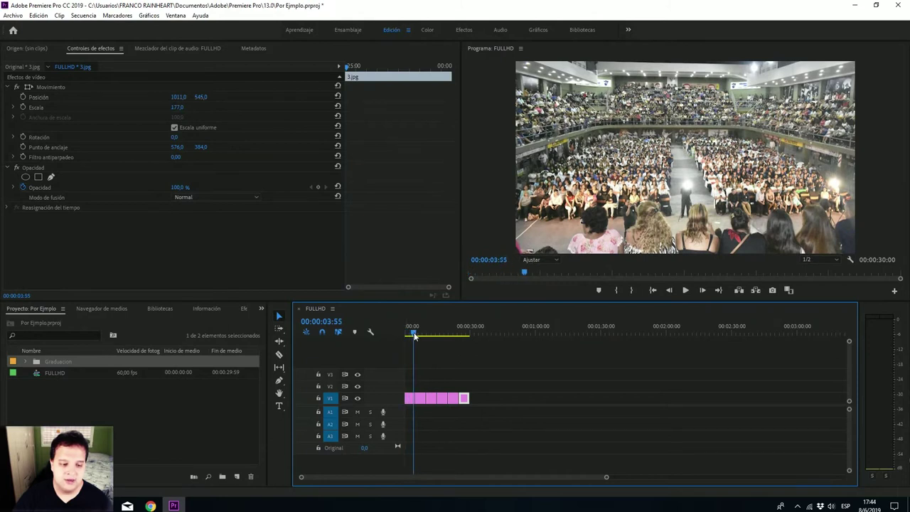
left_click_drag(416, 336, 418, 334)
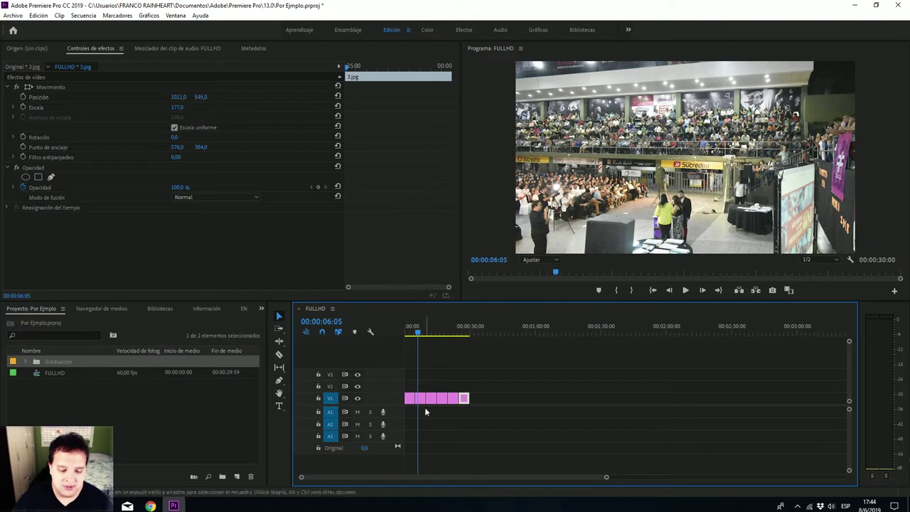
left_click(410, 404)
Step: Open Velocidad/duración for 01.jpg and clear its 5-second duration
right_click(410, 402)
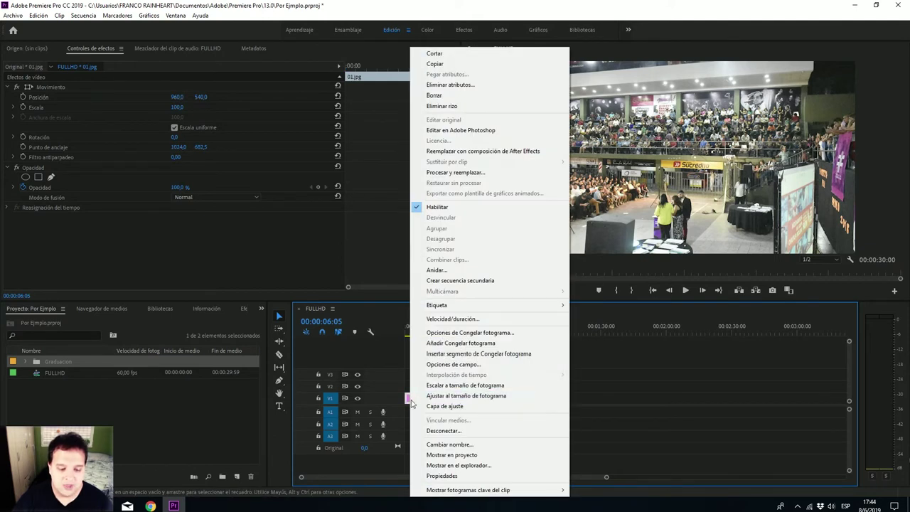
left_click(408, 401)
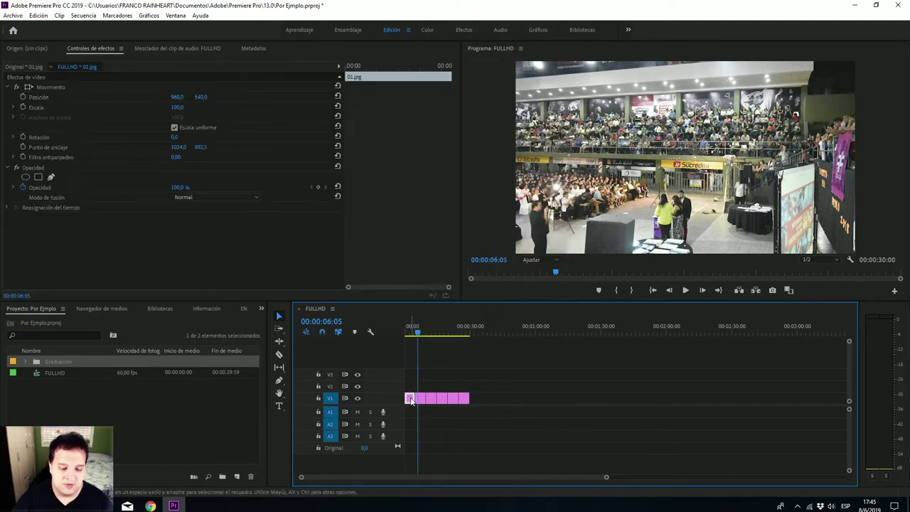
right_click(411, 401)
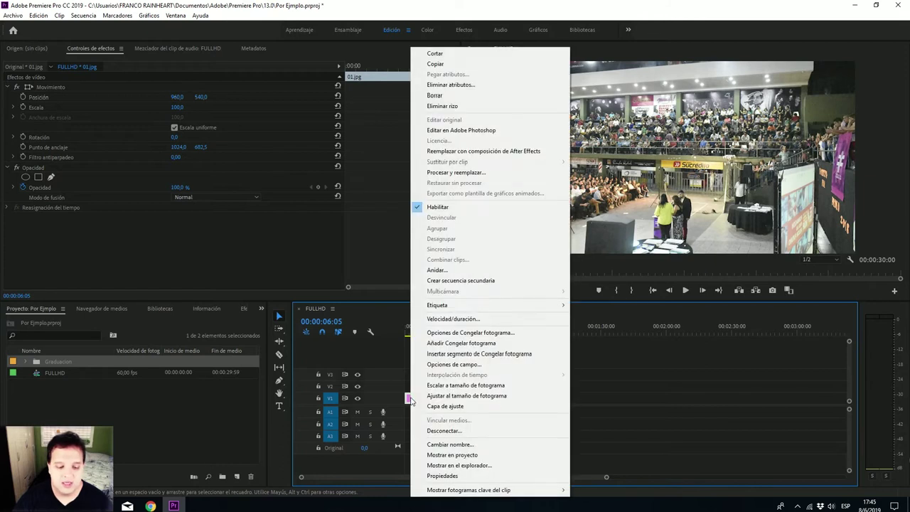
left_click(491, 321)
left_click(468, 232)
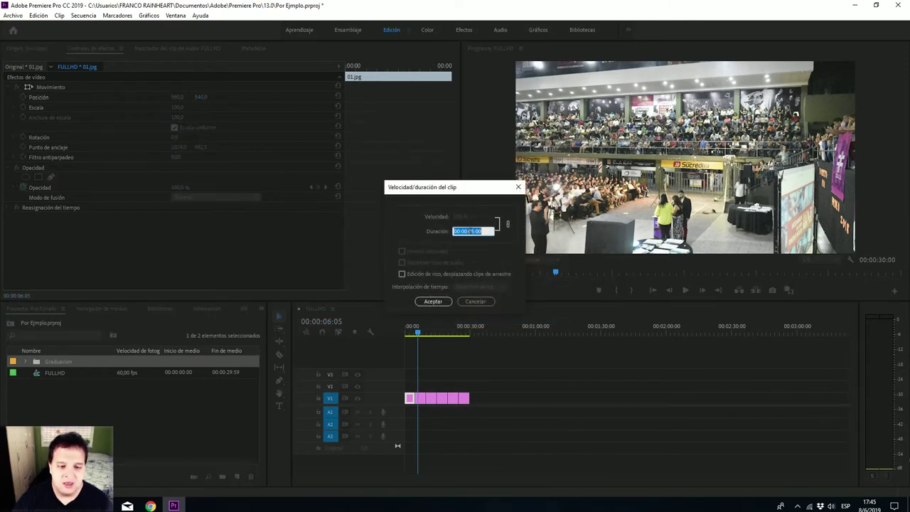
key("BackSpace")
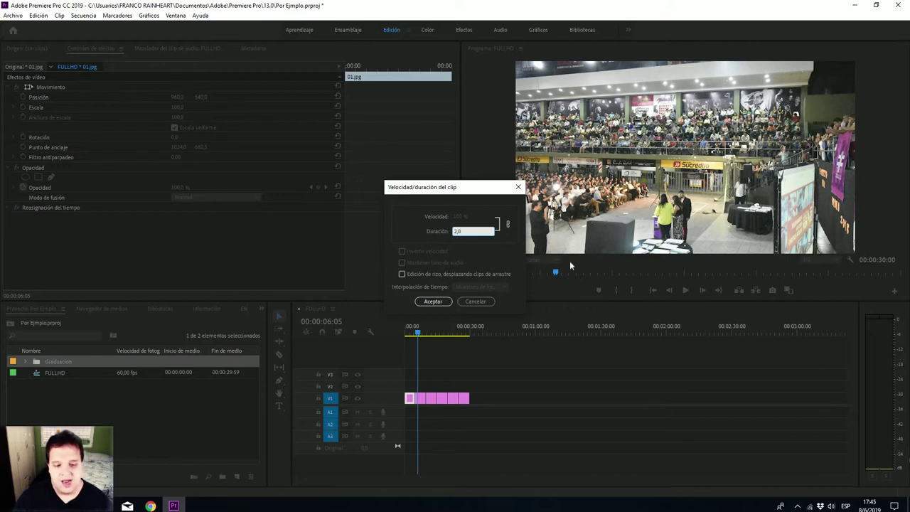
left_click(437, 302)
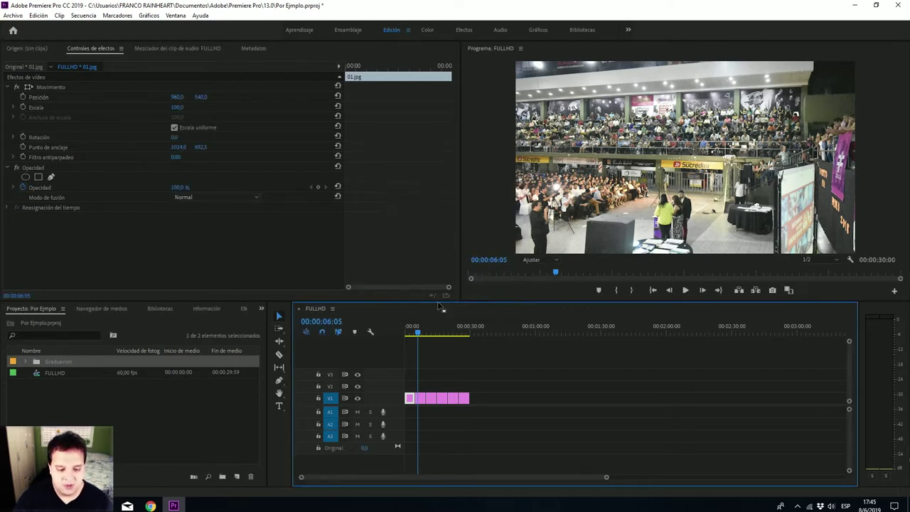
Step: Set 01.jpg's duration to 2 and preview the start of the sequence
right_click(411, 400)
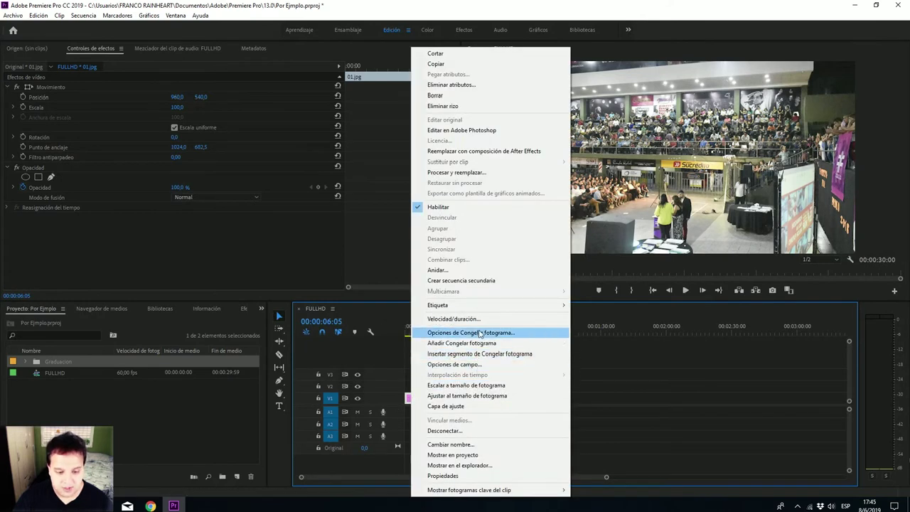
left_click(490, 319)
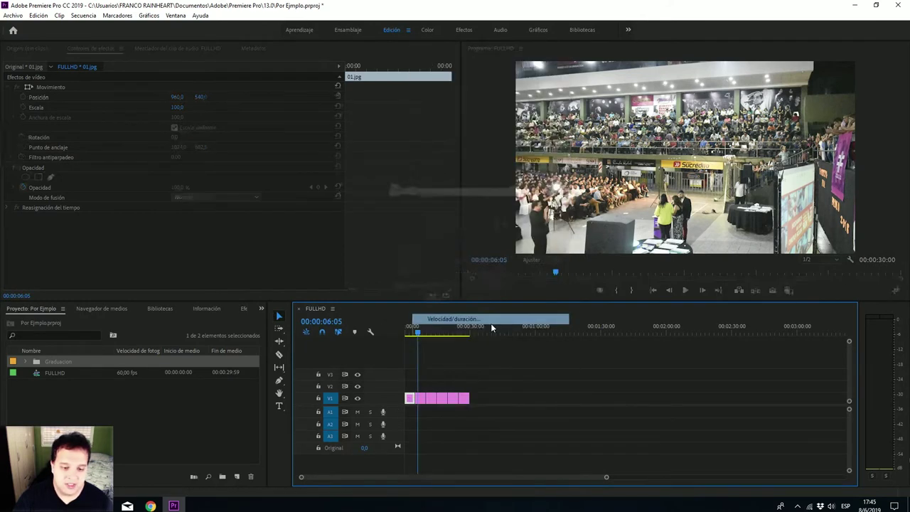
left_click(474, 230)
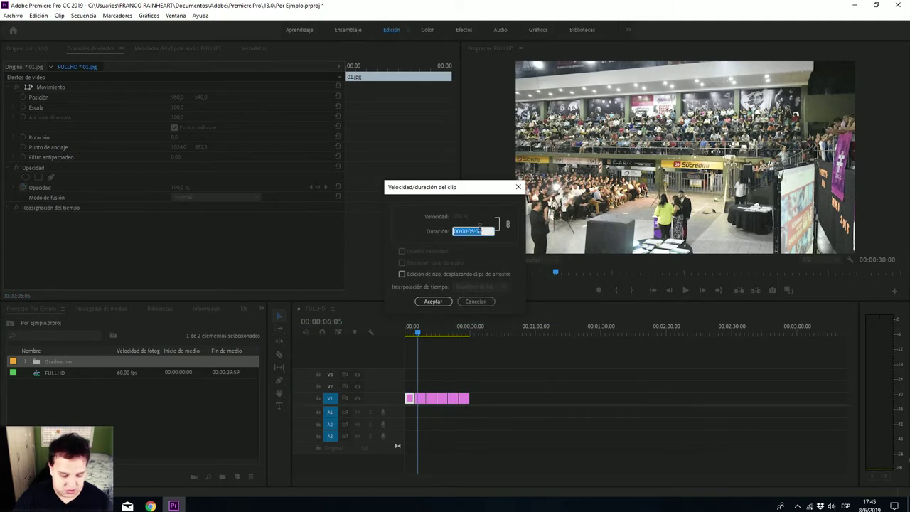
type("2")
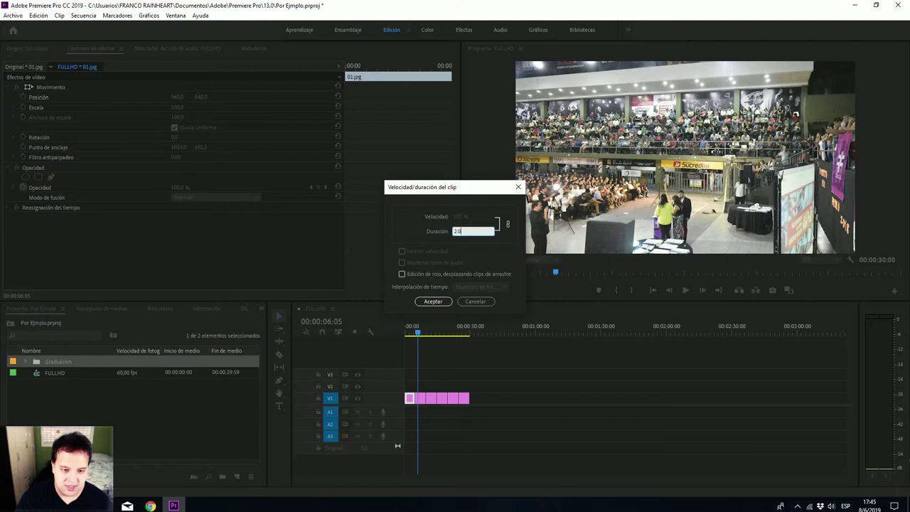
key("Return")
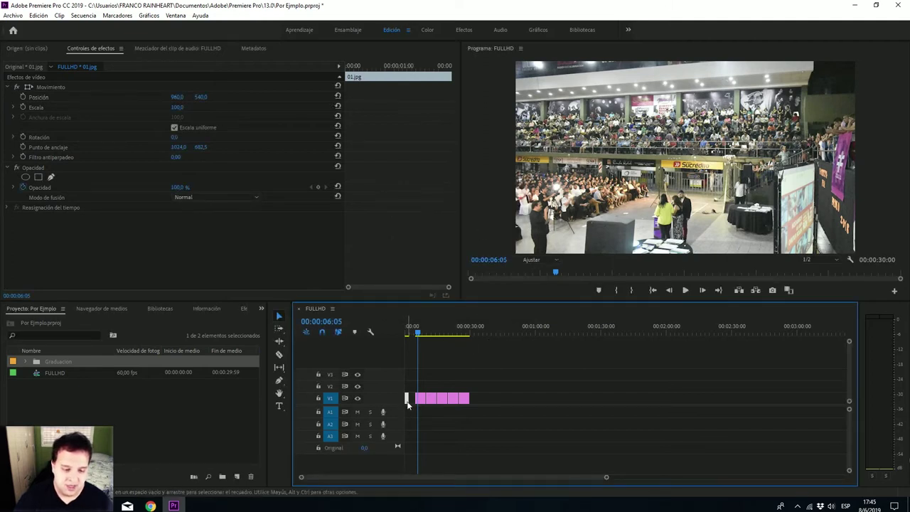
left_click_drag(419, 333, 411, 344)
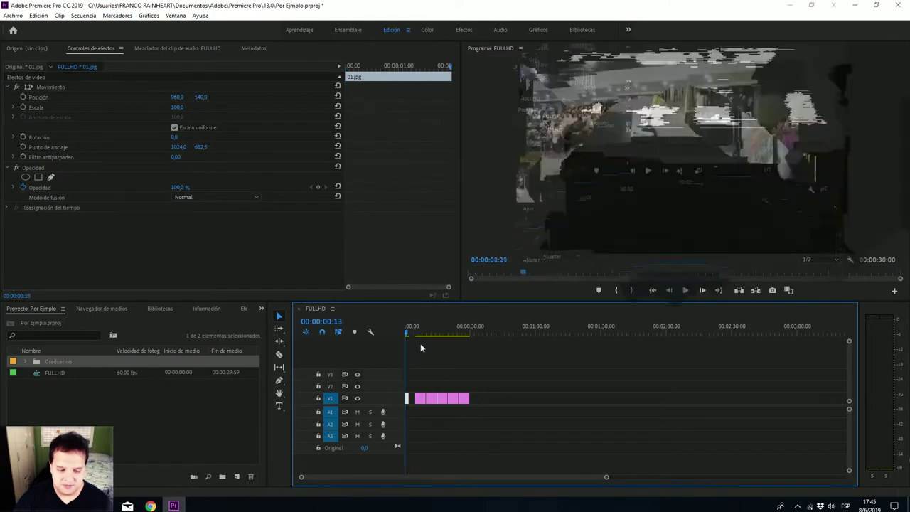
Step: Preview the shortened opening, undo an accidental clip extension, and box-select the later photo clips
left_click_drag(410, 344, 423, 343)
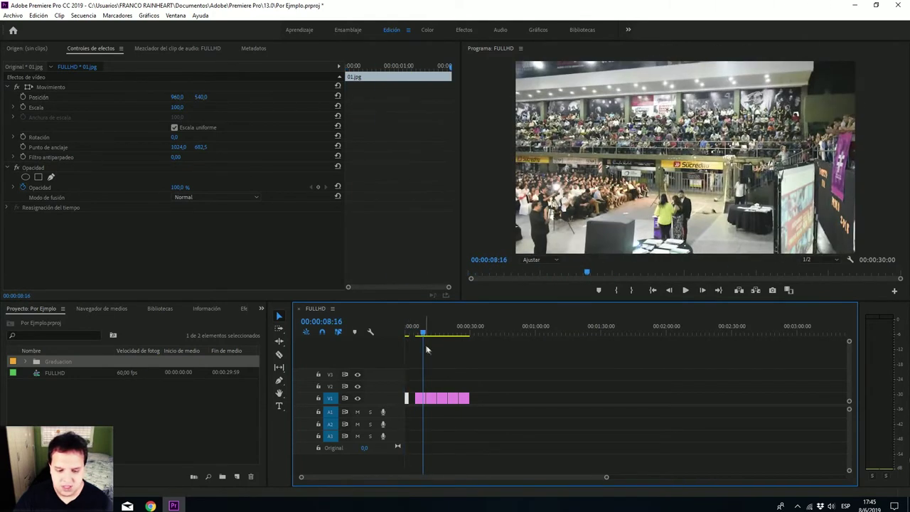
left_click(433, 407)
mouse_move(487, 399)
left_mouse_down()
mouse_move(424, 399)
mouse_move(480, 402)
left_mouse_up()
key("ctrl+z")
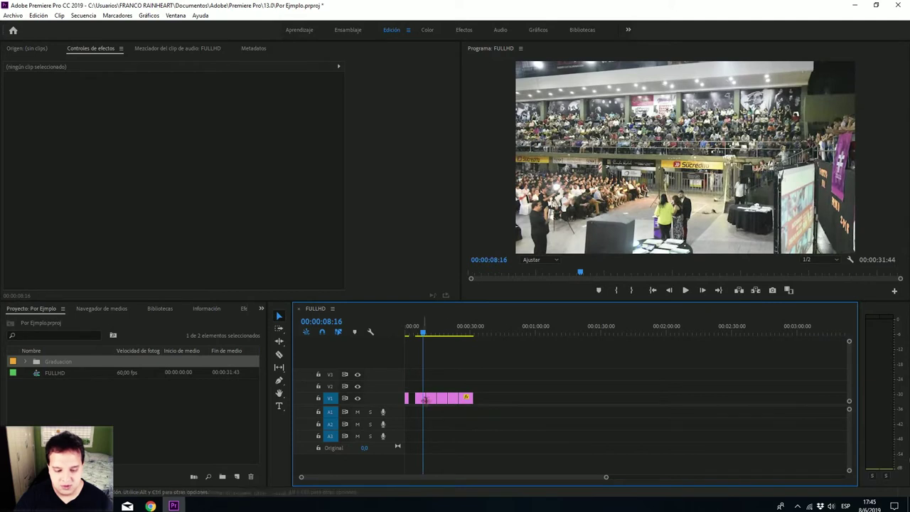
left_click(463, 399)
left_click(448, 398, "shift")
left_click(490, 399)
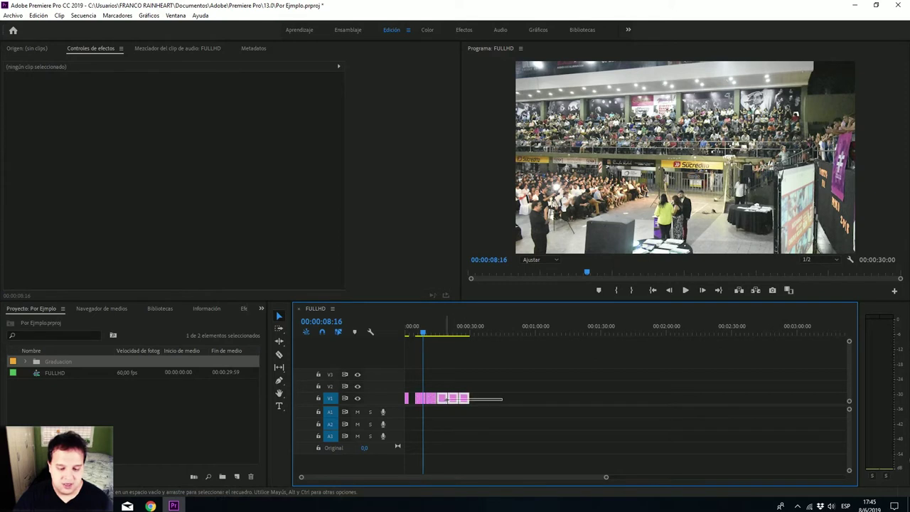
left_click_drag(502, 402, 403, 397)
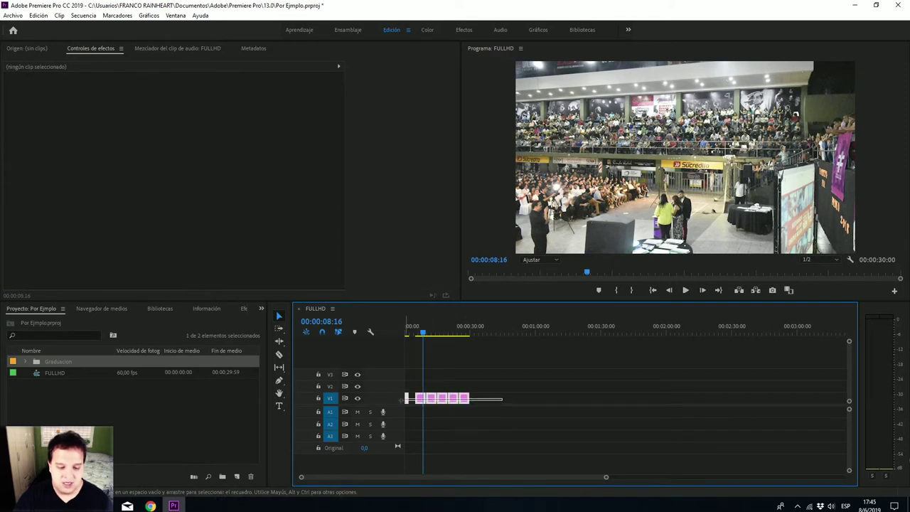
left_click_drag(406, 398, 408, 398)
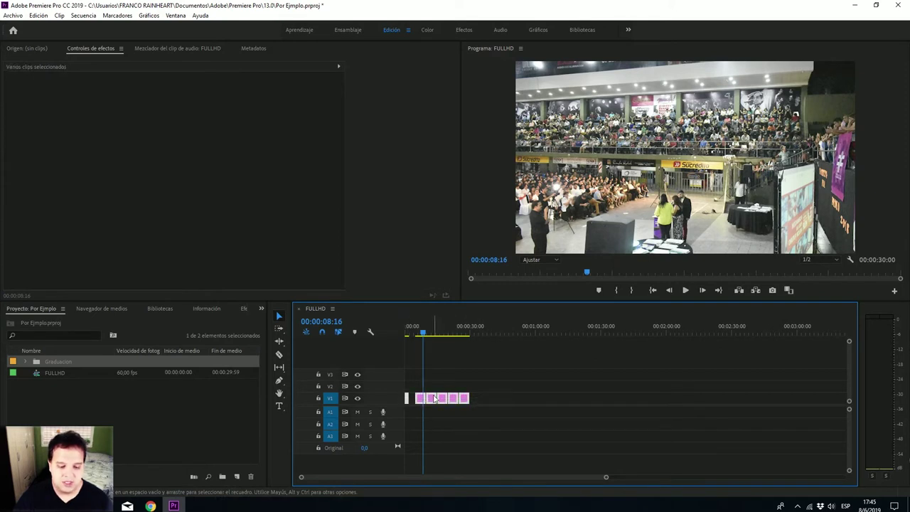
Step: Give the selected photo clips a Velocidad/duración of 2.0 each
right_click(457, 403)
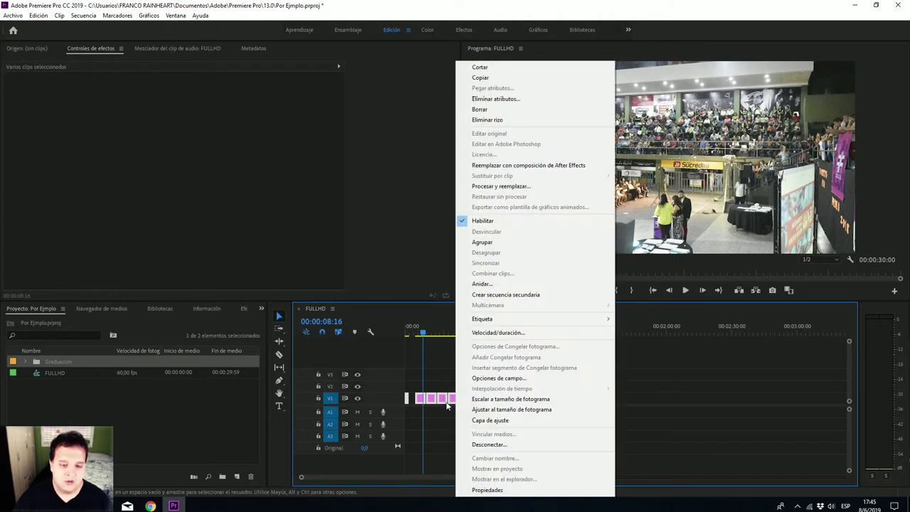
left_click(518, 334)
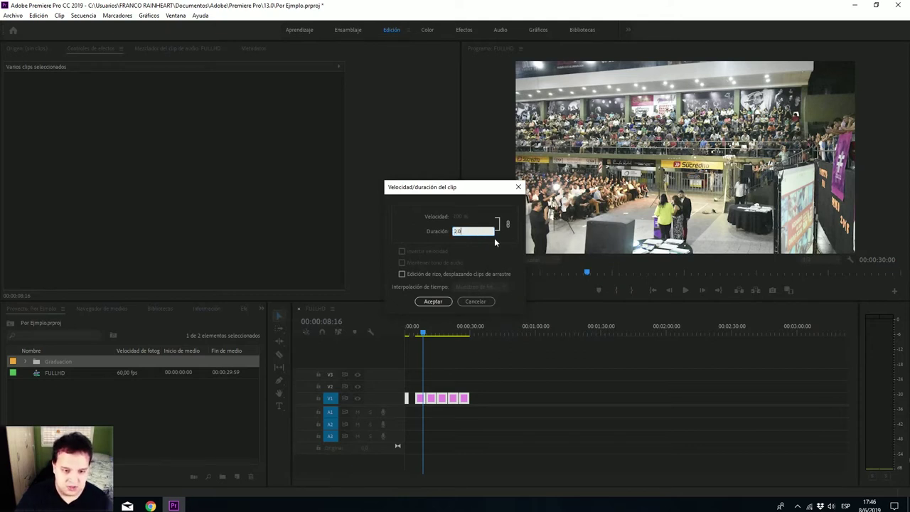
key("Return")
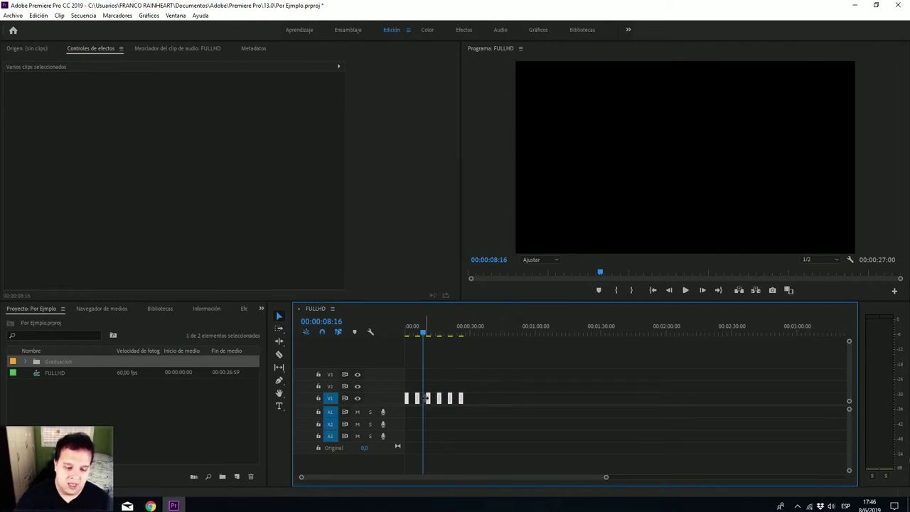
left_click_drag(418, 400, 411, 401)
Step: Drag the separated photo clips left on V1 so they sit back to back
left_click(495, 396)
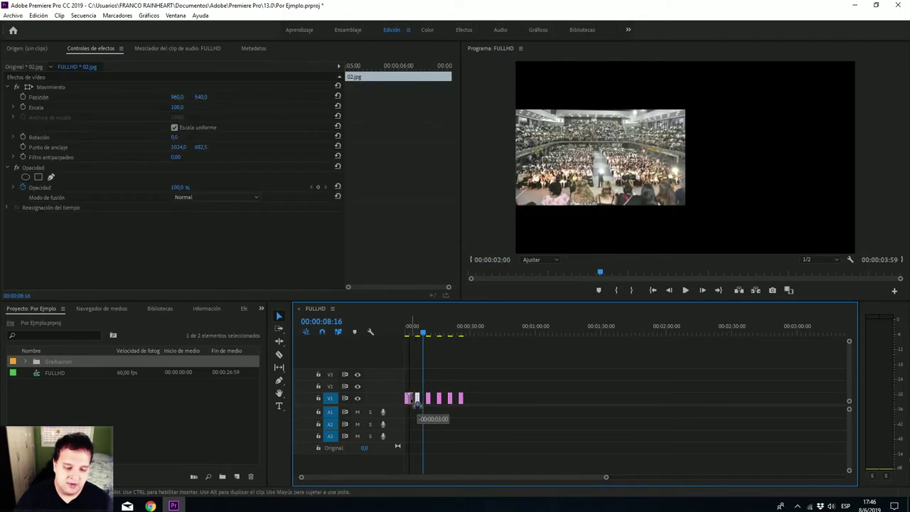
left_click_drag(428, 403, 421, 401)
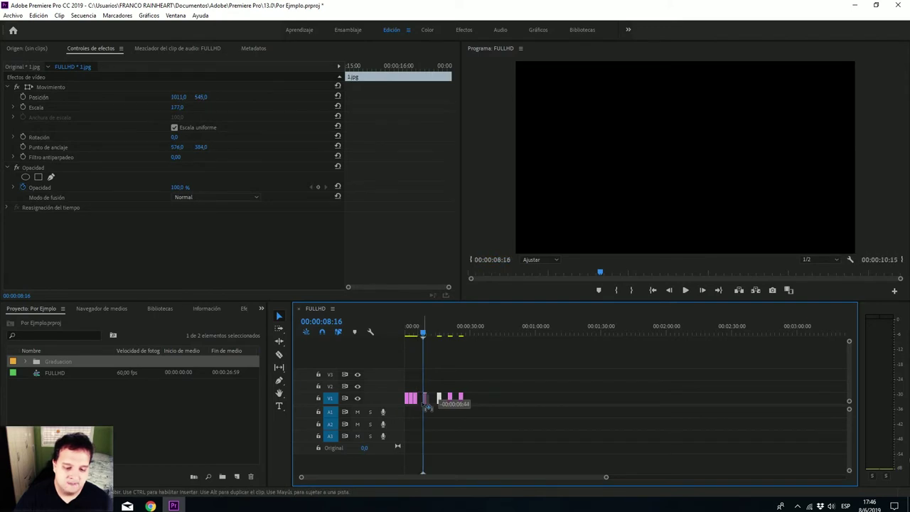
left_click(449, 400)
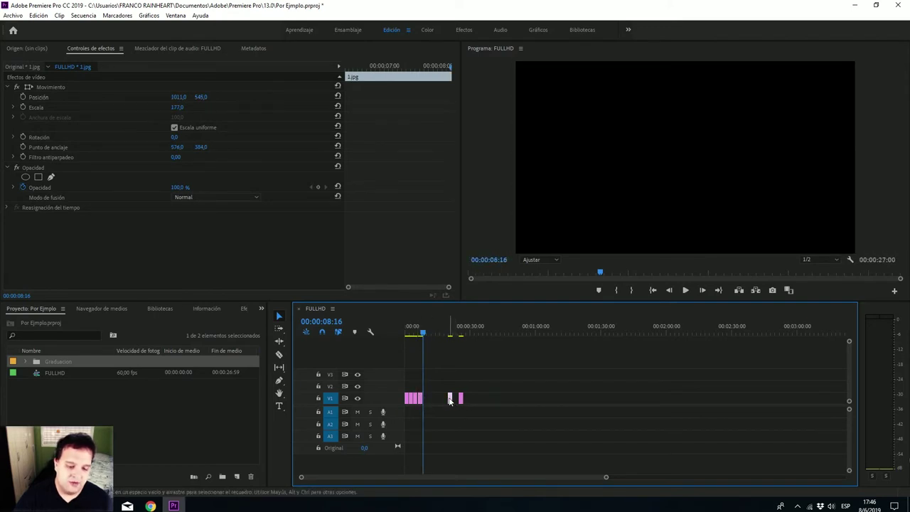
left_click_drag(449, 400, 464, 396)
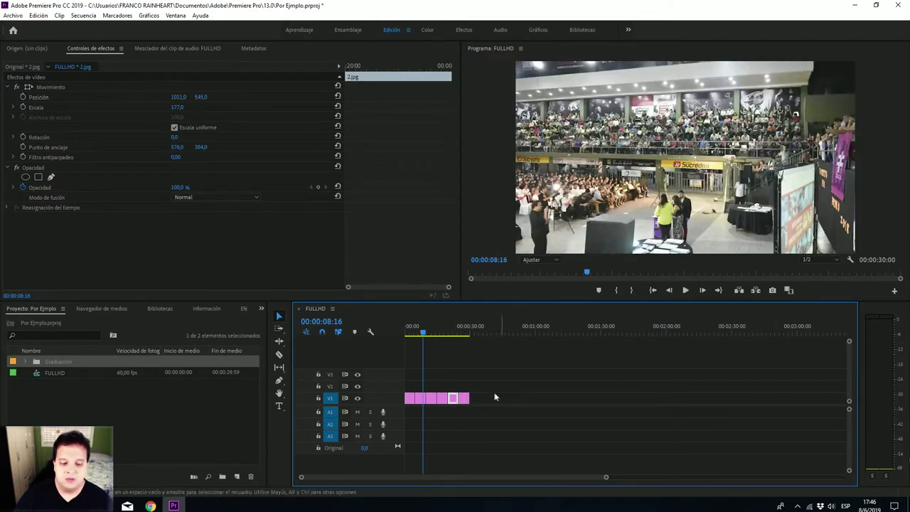
Step: Marquee-select all six image clips on V1
left_click(412, 398)
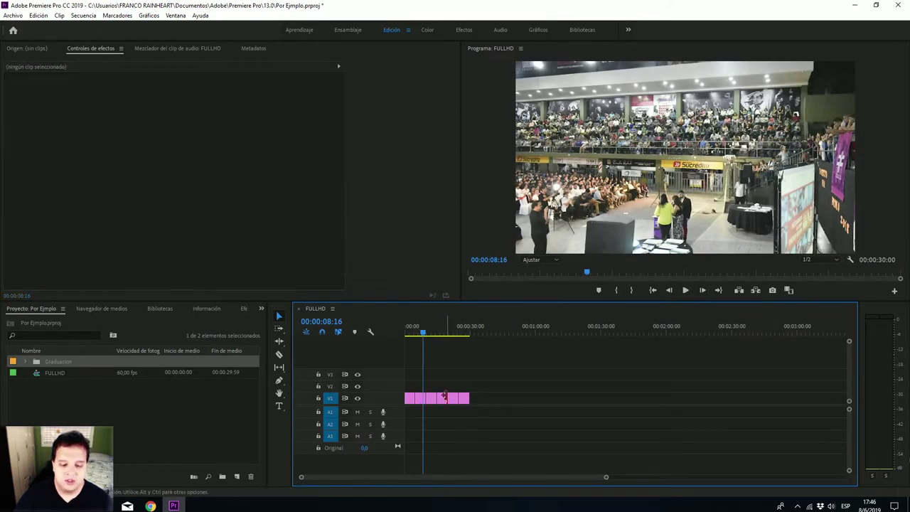
left_click(465, 399)
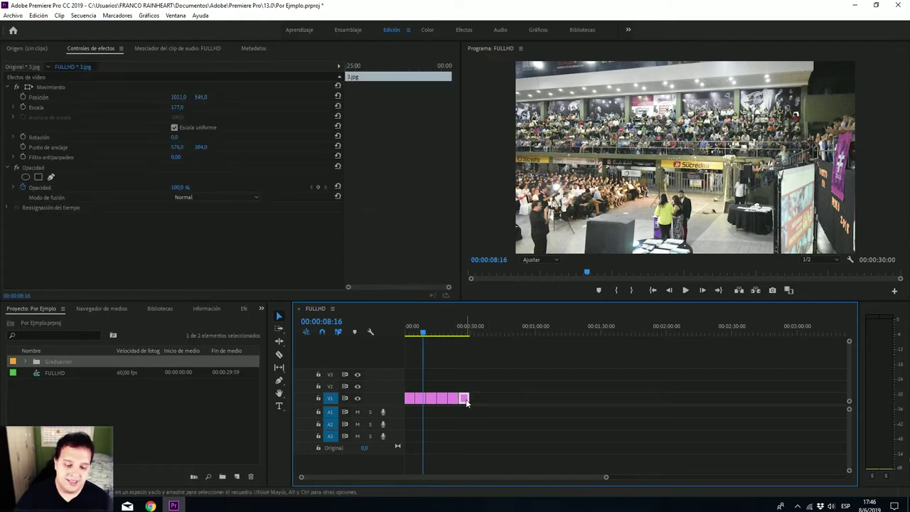
left_click(409, 398, "shift")
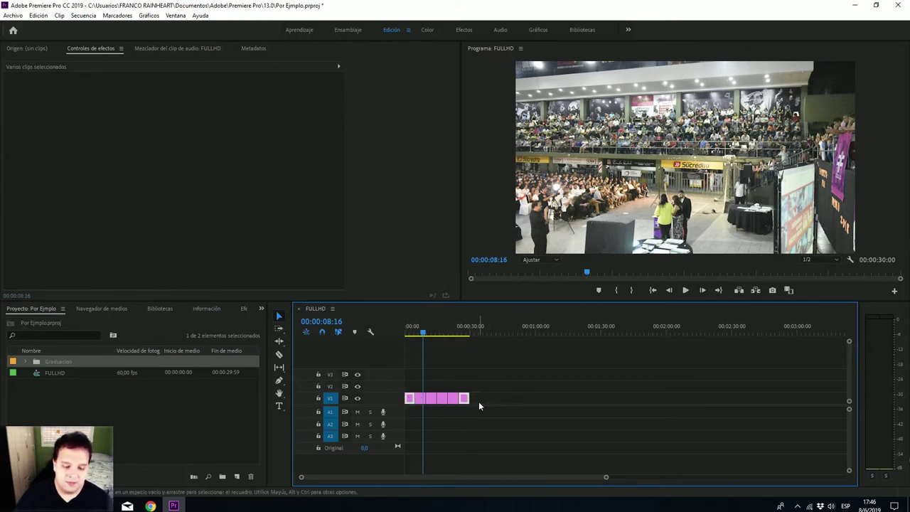
left_click_drag(481, 401, 406, 403)
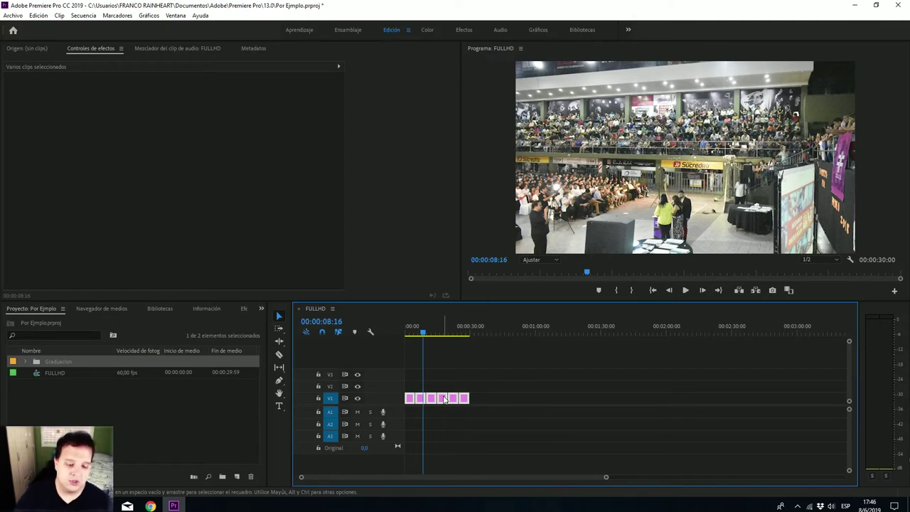
Step: Nest the six selected photo clips with Anidar into a sequence named Graduacion
right_click(443, 399)
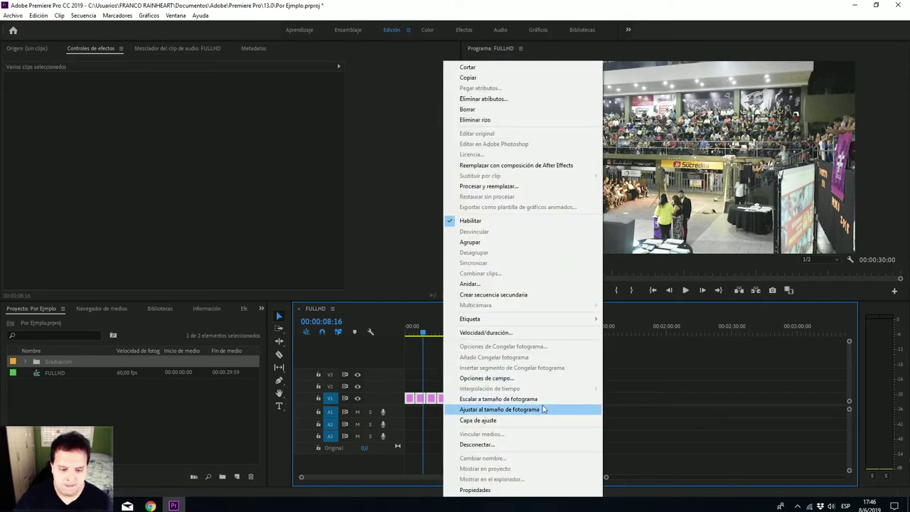
left_click(476, 284)
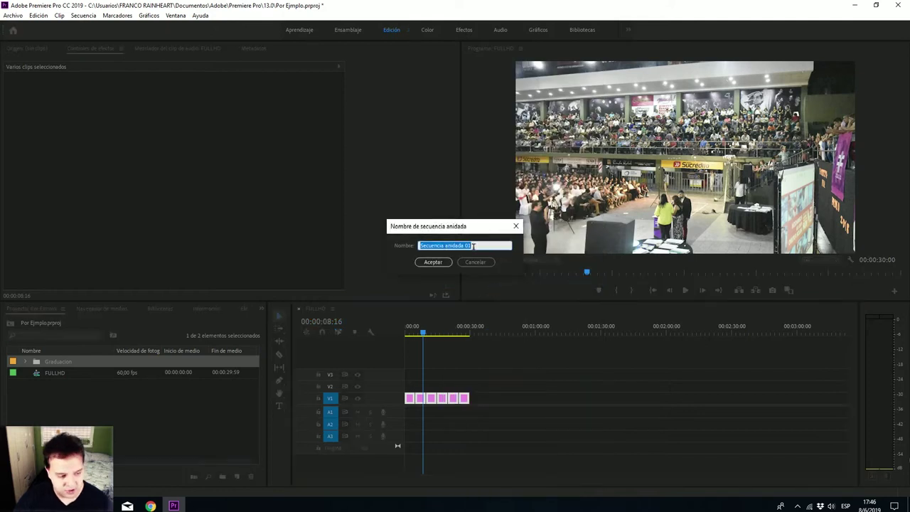
type("g")
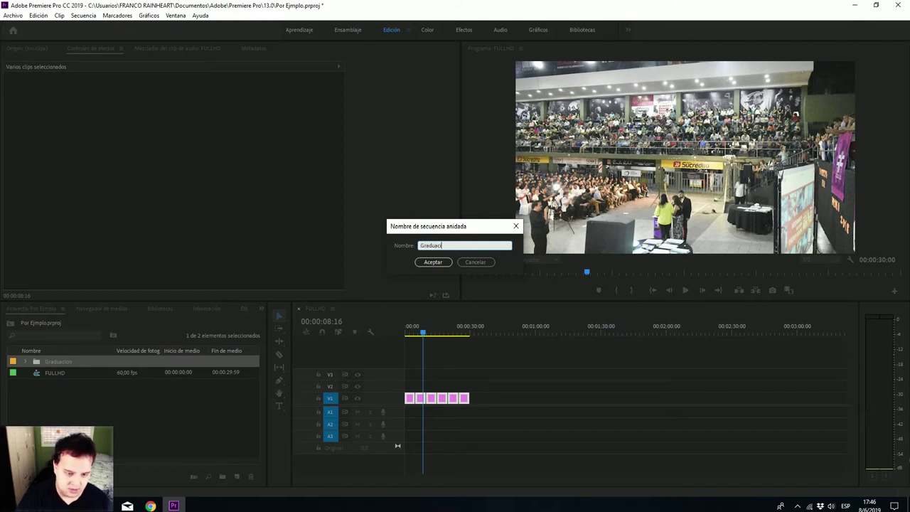
left_click(437, 263)
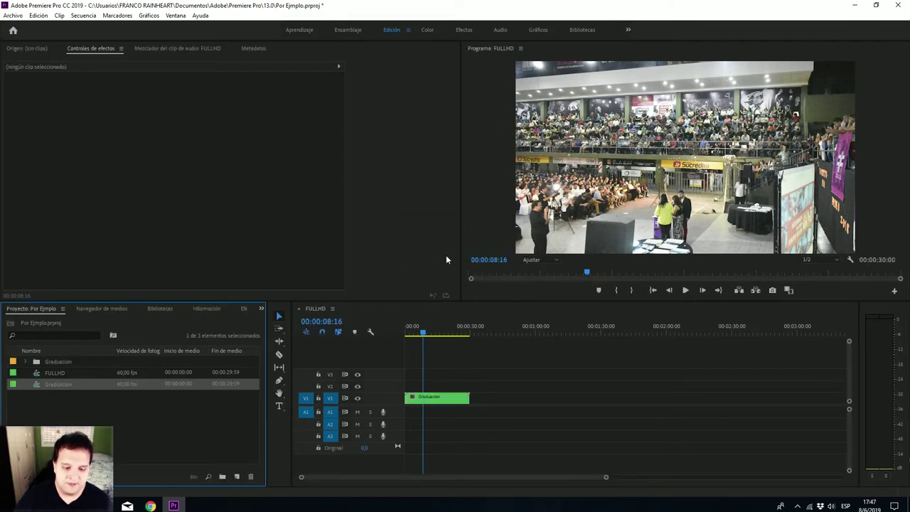
Step: Set the nested Graduacion clip's duration to 10 seconds
left_click(455, 399)
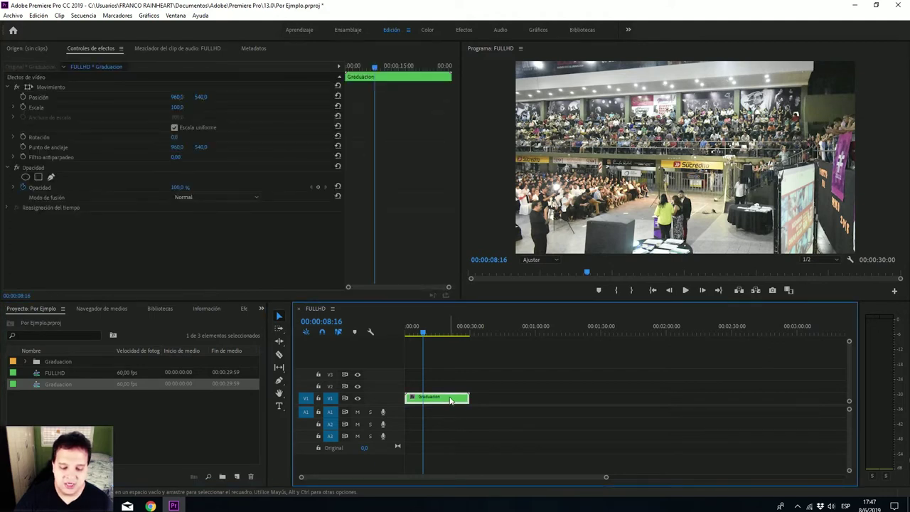
right_click(450, 400)
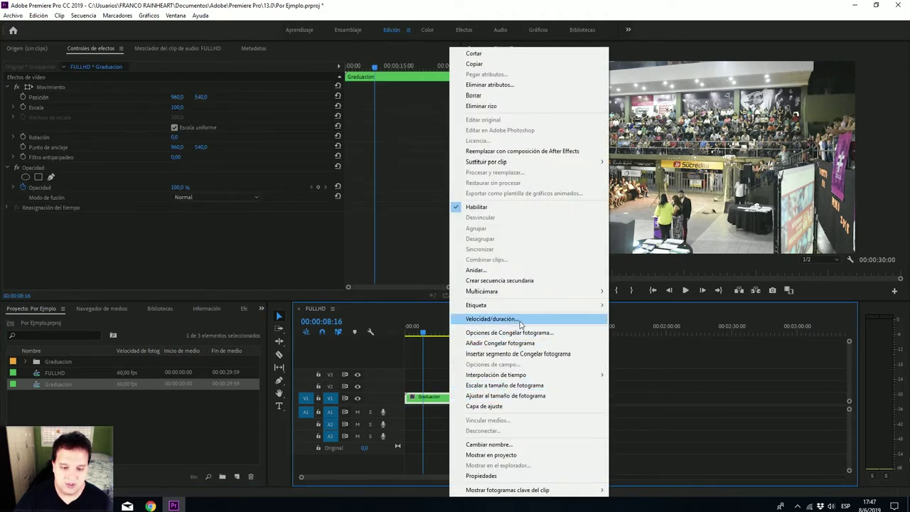
left_click(524, 319)
left_click(469, 231)
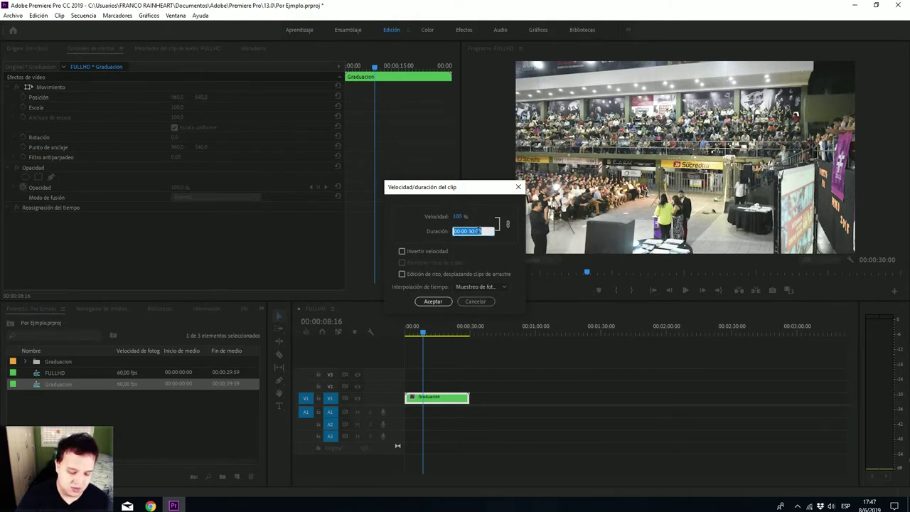
type("10")
key("Return")
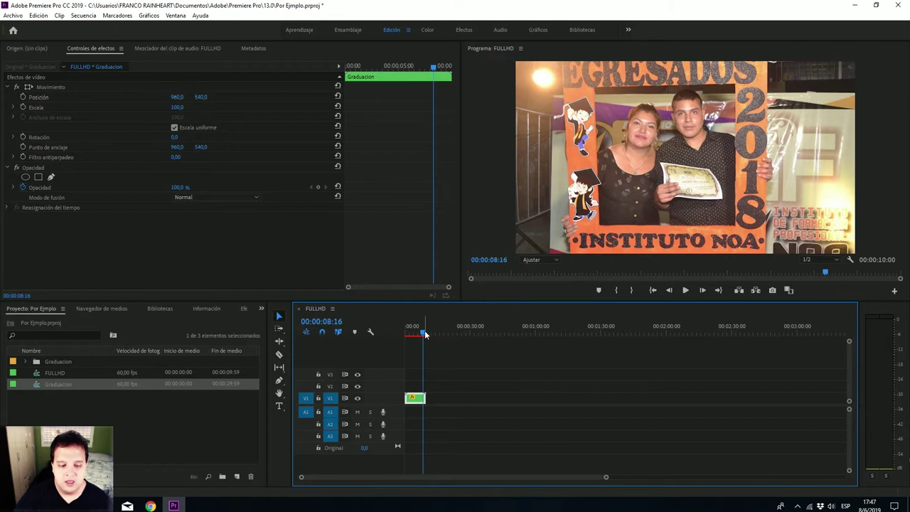
Step: Play the FULLHD sequence from the start to preview the result
left_click_drag(425, 334, 407, 334)
key("space")
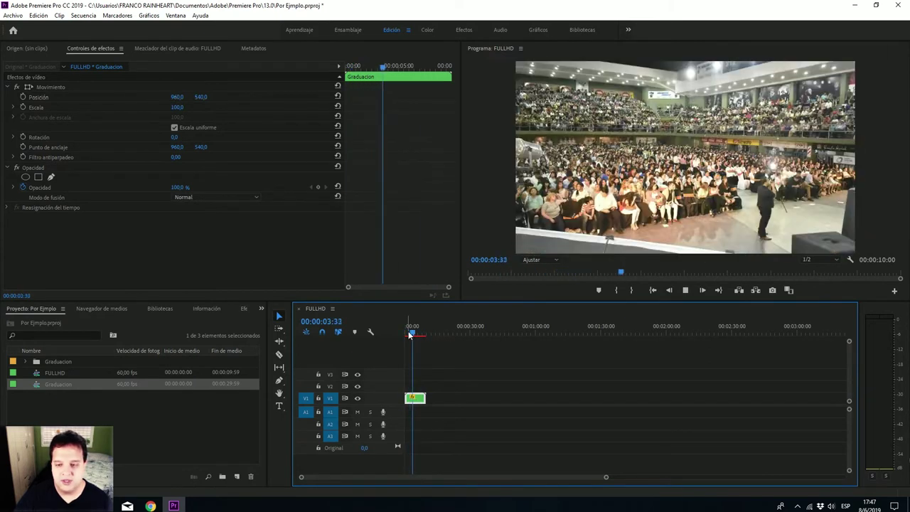
key("space")
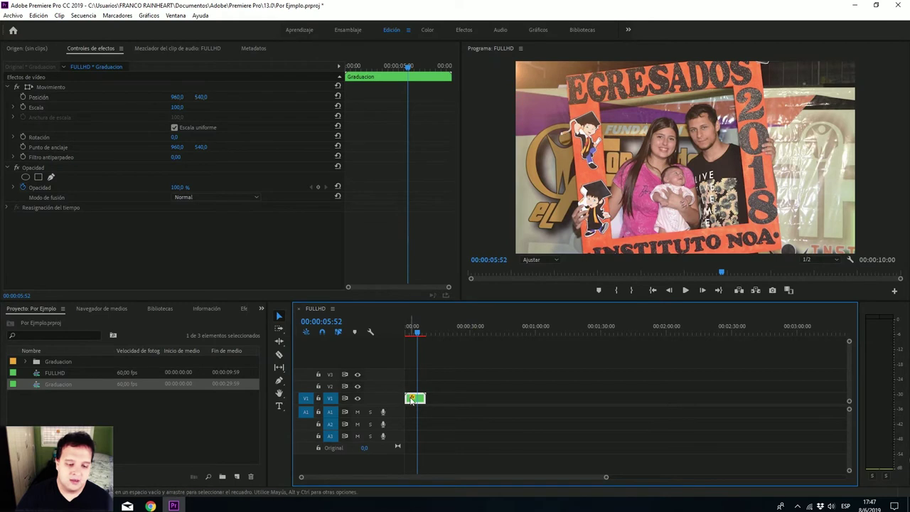
Step: Open the nested Graduacion sequence and select its 3.jpg clip
double_click(410, 398)
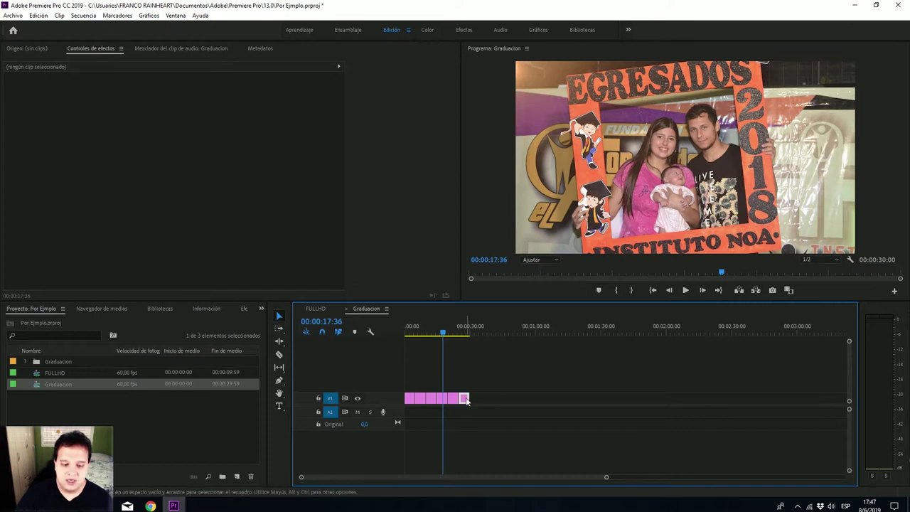
left_click(466, 400)
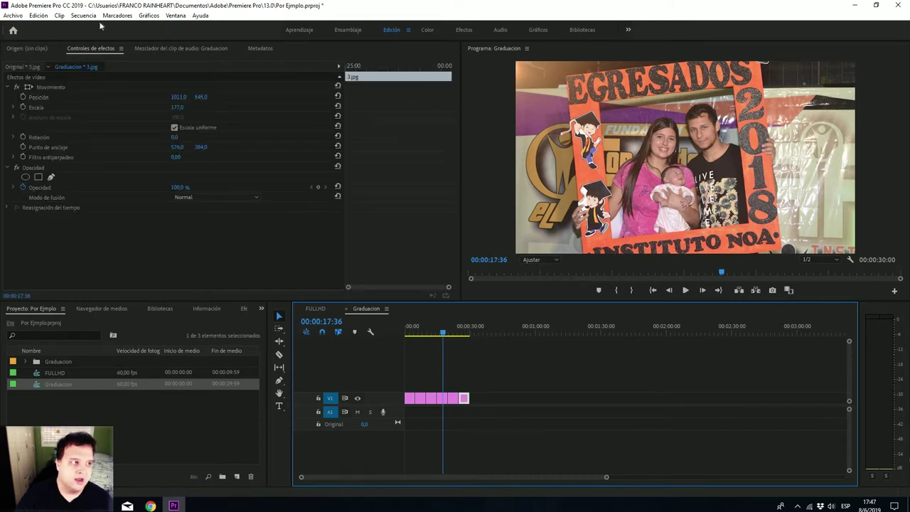
left_click(463, 29)
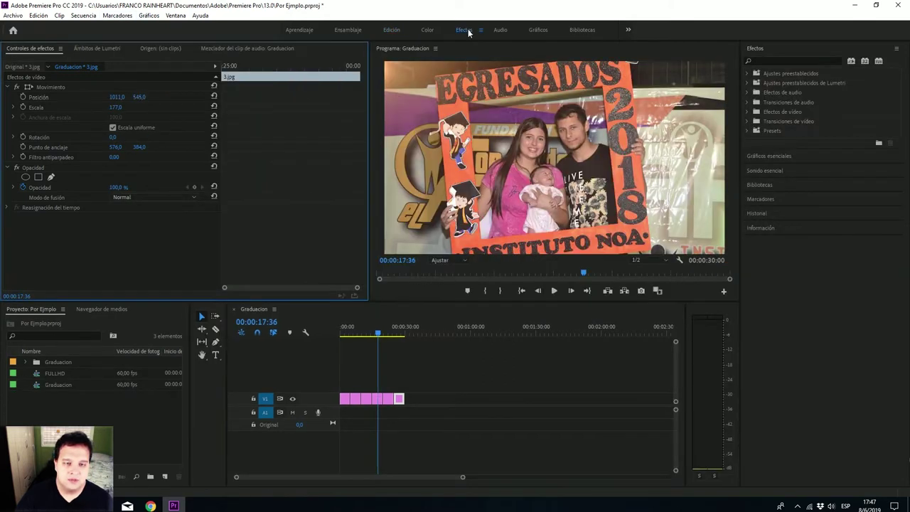
left_click(402, 30)
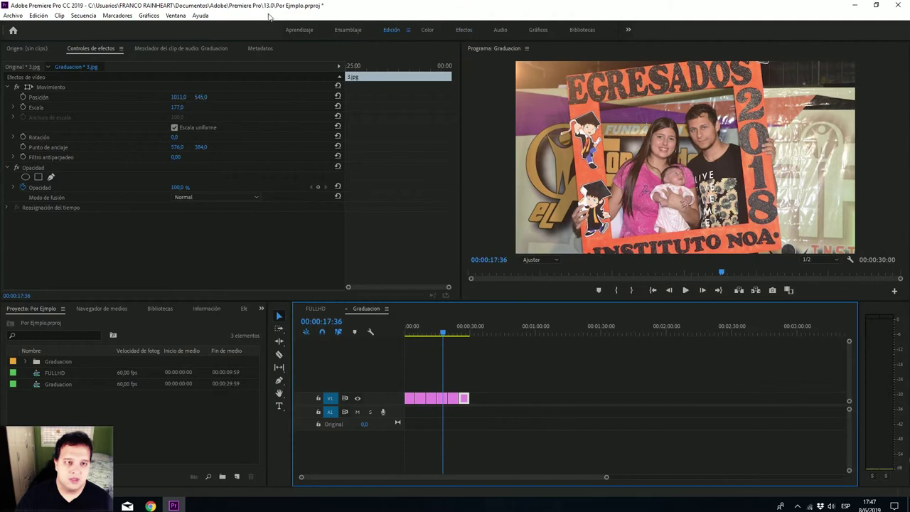
Step: Show the Effects panel and drag a Barrido wipe transition onto the first clip's start
left_click(175, 15)
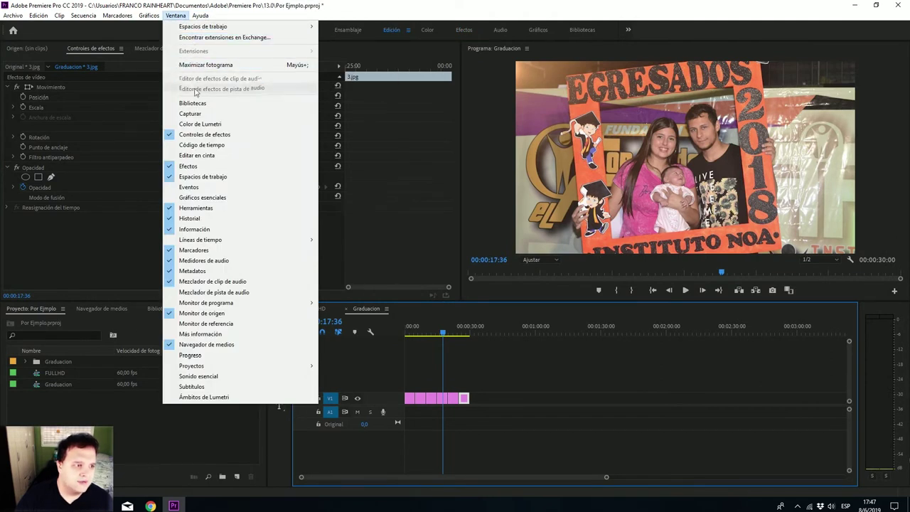
left_click(204, 167)
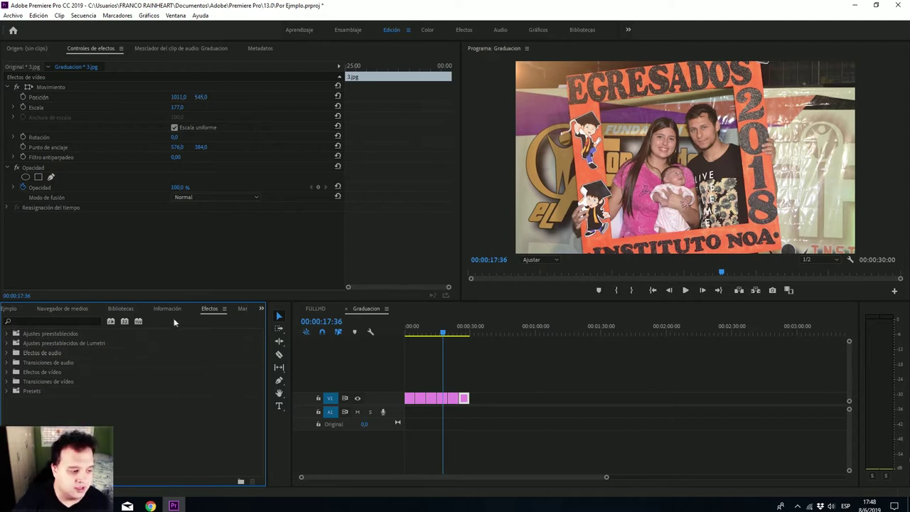
left_click(7, 381)
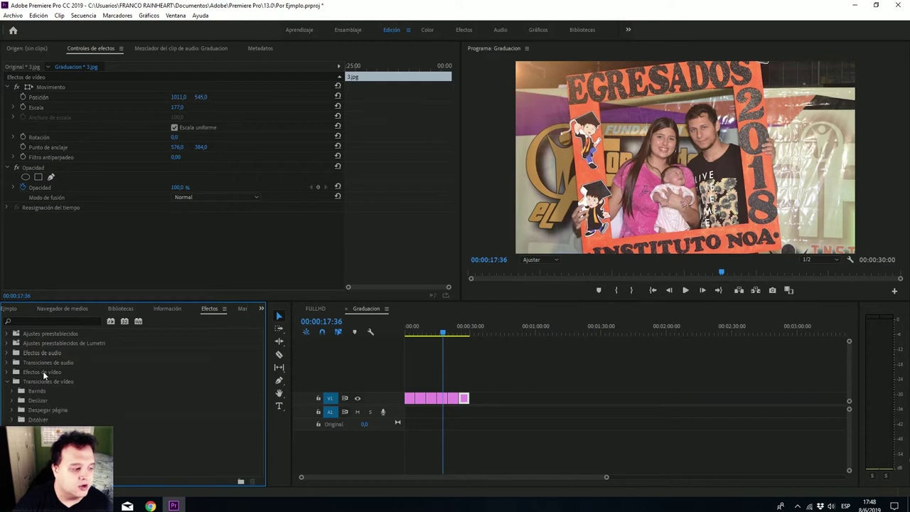
left_click(36, 394)
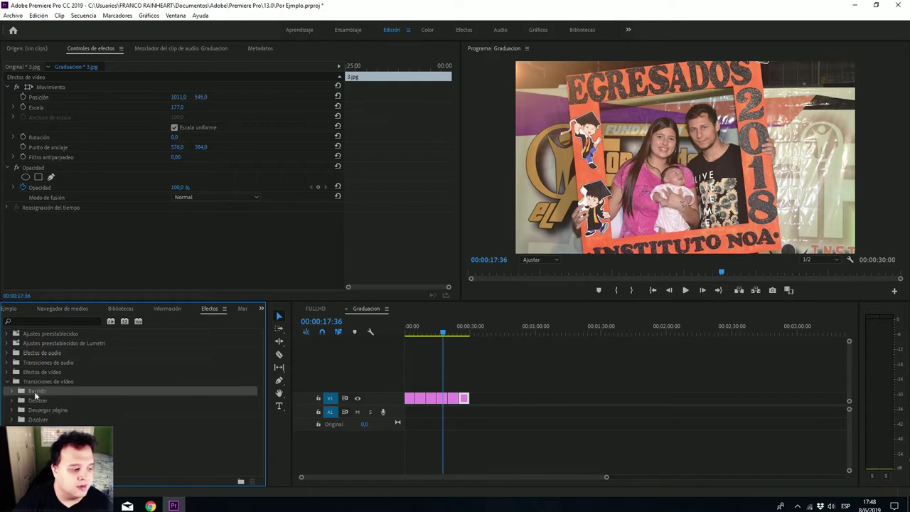
left_click(13, 393)
scroll(36, 391, "down", 3)
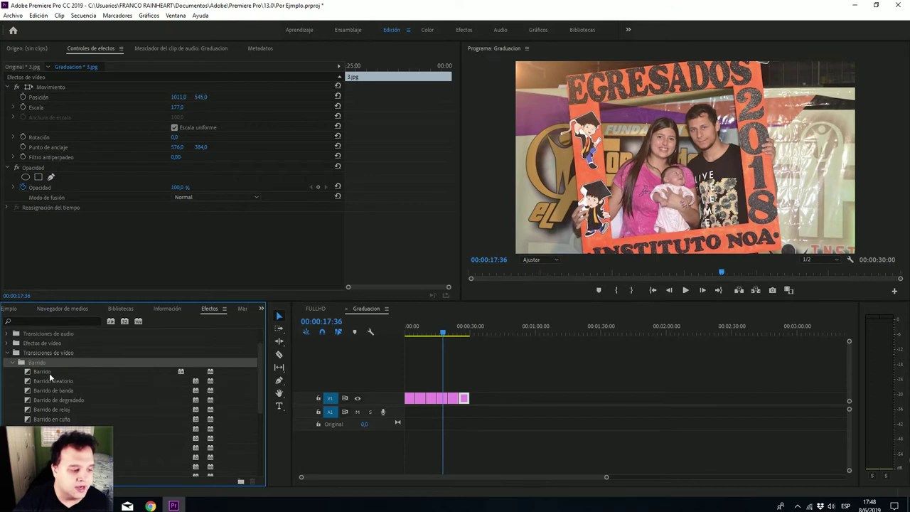
left_click_drag(42, 377, 411, 402)
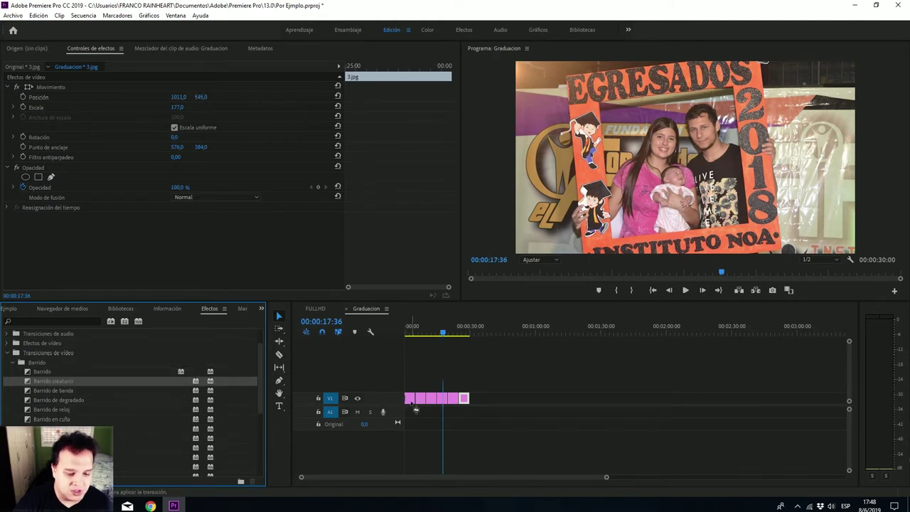
Step: Play the Graduacion slideshow from the start to check the wipe
left_click_drag(412, 402, 418, 417)
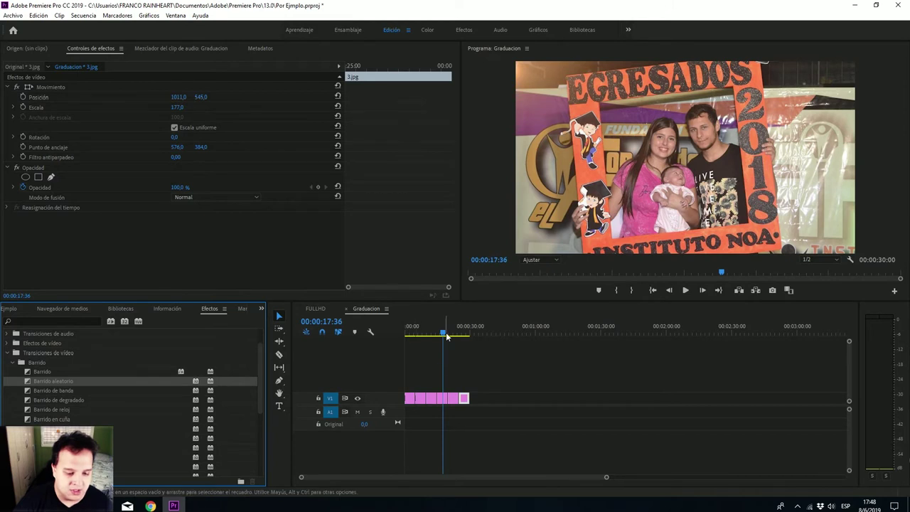
left_click_drag(446, 334, 380, 344)
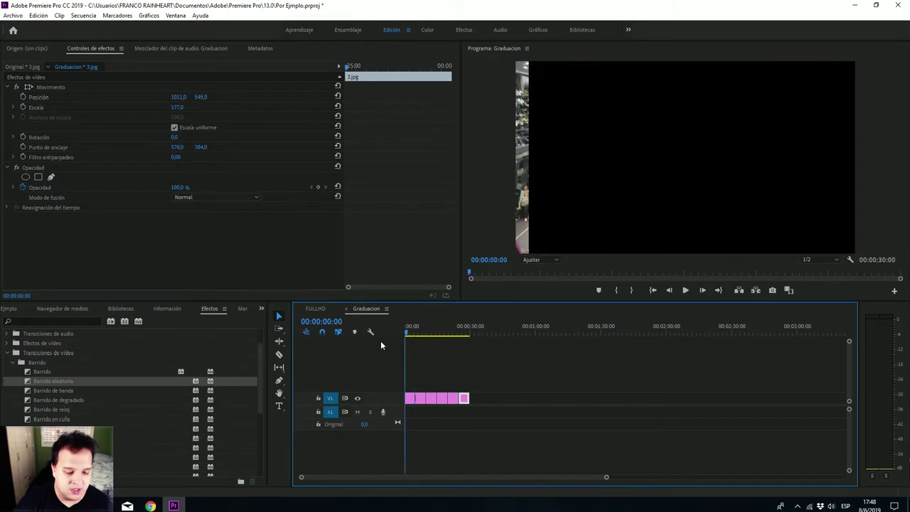
key("space")
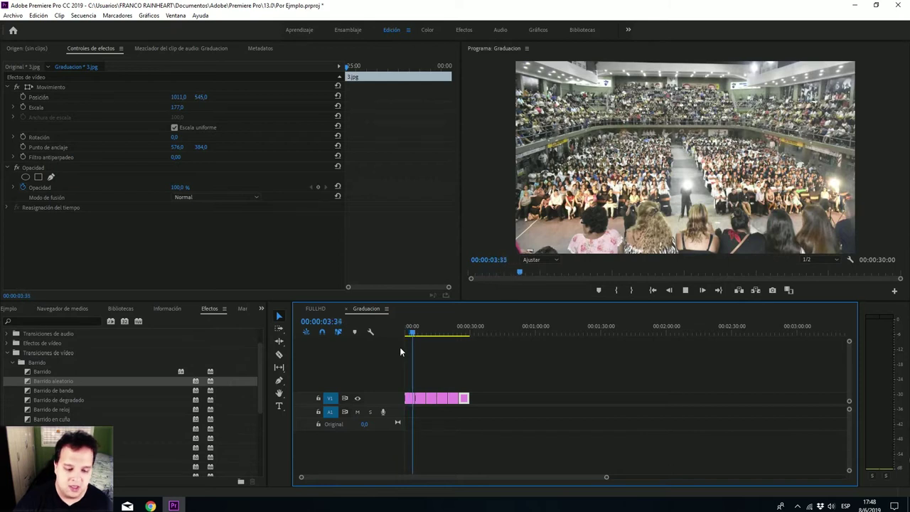
key("space")
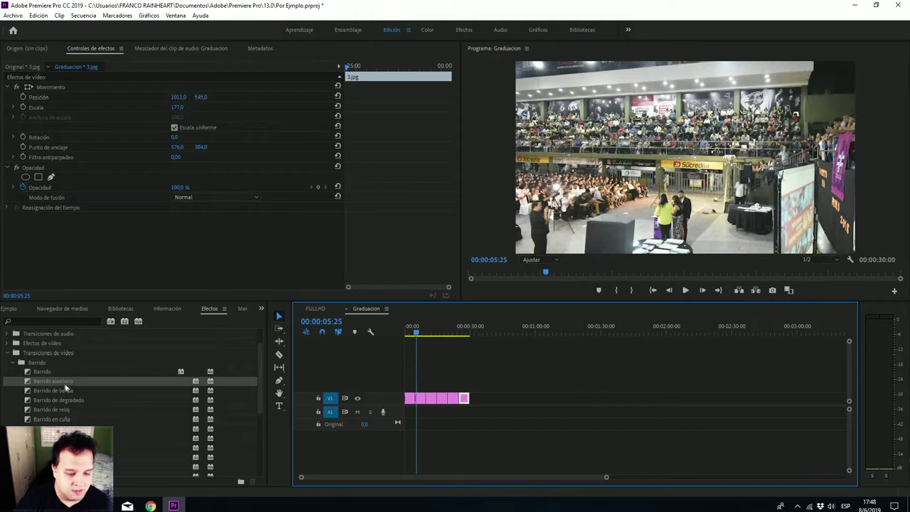
Step: Place Salpicadura de pintura between two clips and preview it from about 9 seconds
scroll(84, 388, "down", 3)
scroll(82, 355, "up", 1)
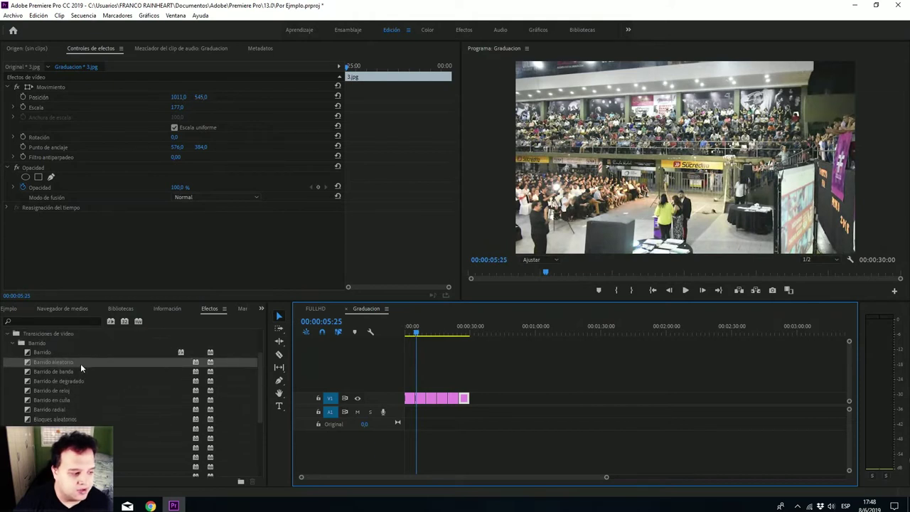
left_click(3, 342)
scroll(21, 352, "down", 3)
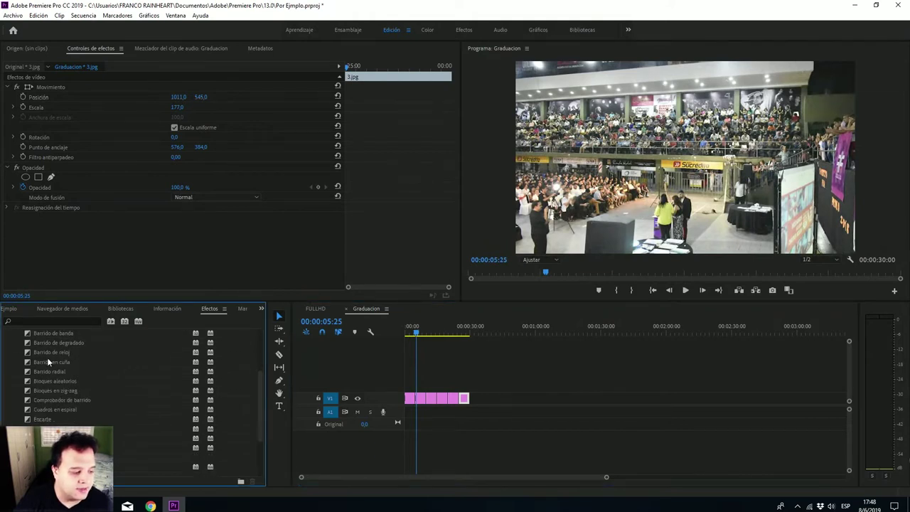
scroll(79, 380, "down", 5)
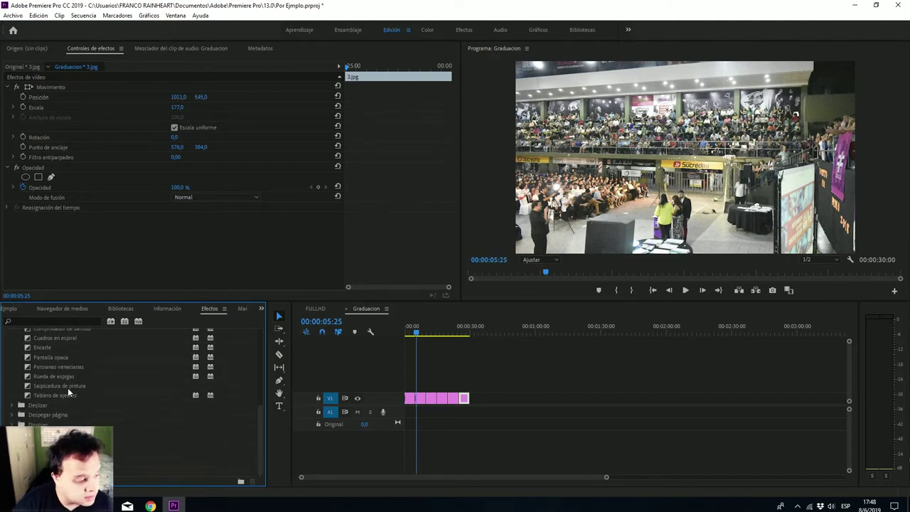
left_click(80, 386)
left_click_drag(80, 386, 439, 408)
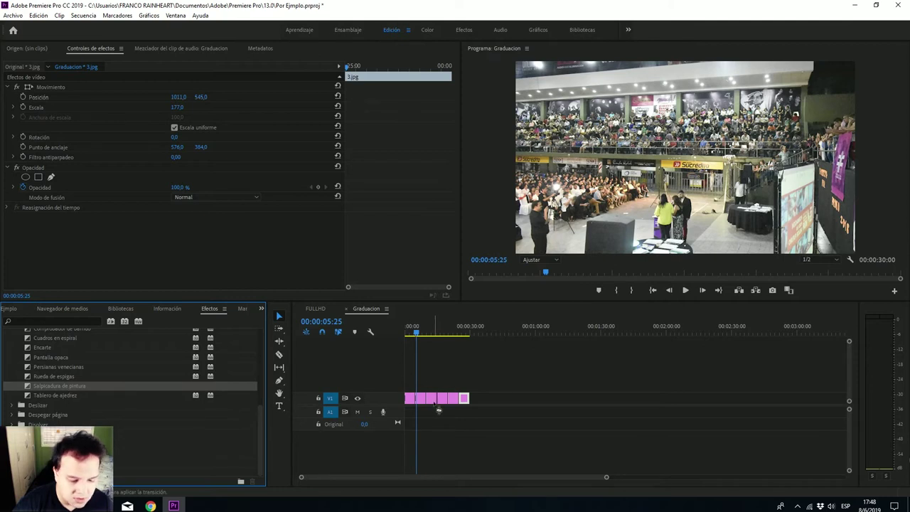
left_click(425, 334)
key("space")
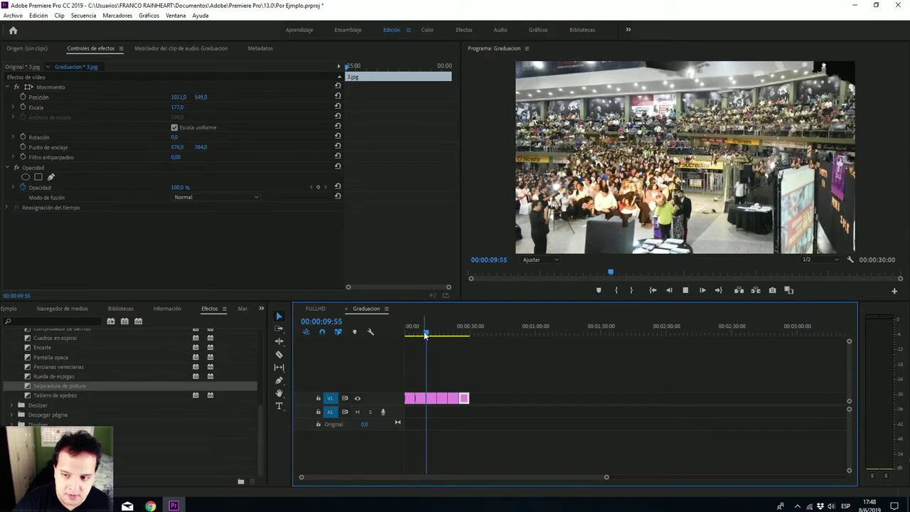
key("space")
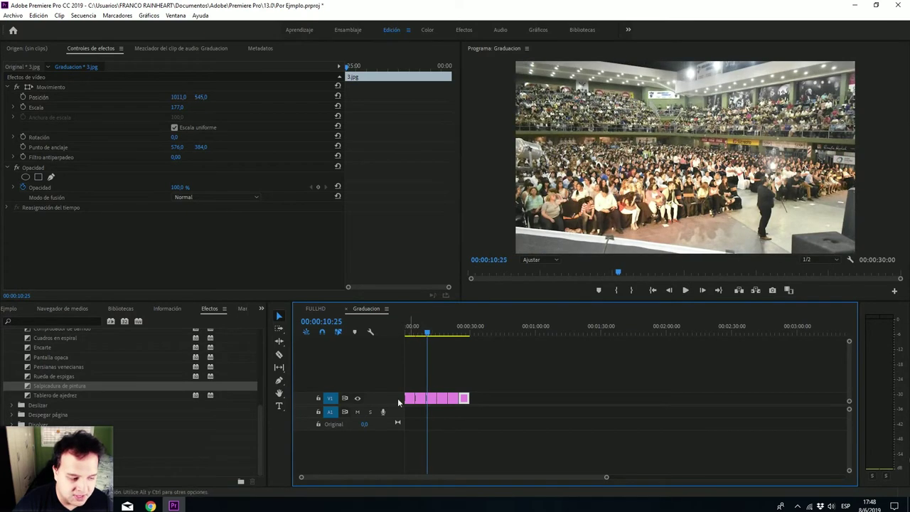
Step: Make Salpicadura de pintura the default, apply it across all Graduacion clips, and return to FULLHD
right_click(63, 385)
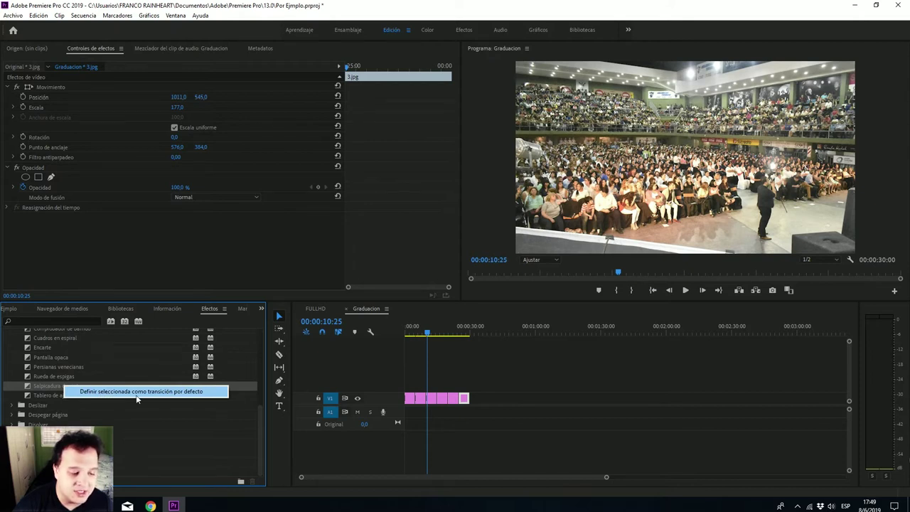
left_click(138, 392)
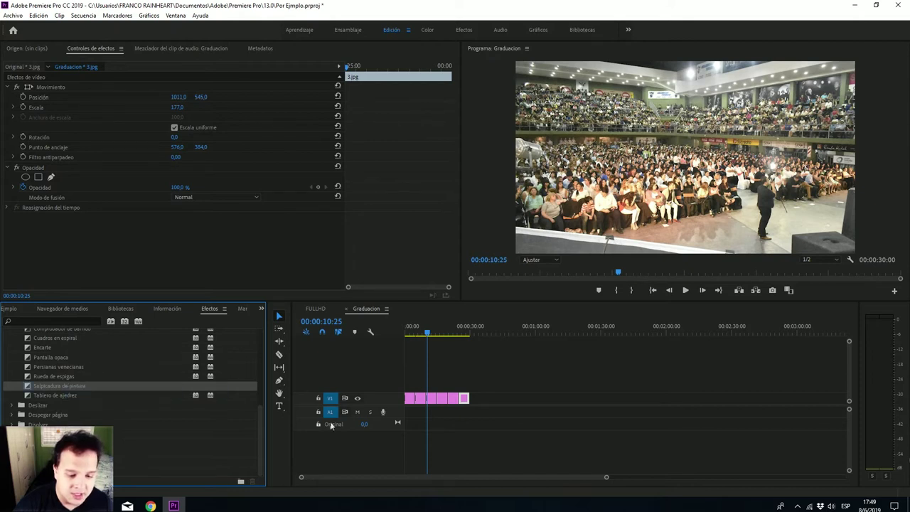
left_click(491, 397)
left_click_drag(482, 403, 402, 392)
key("ctrl+d")
left_click(83, 15)
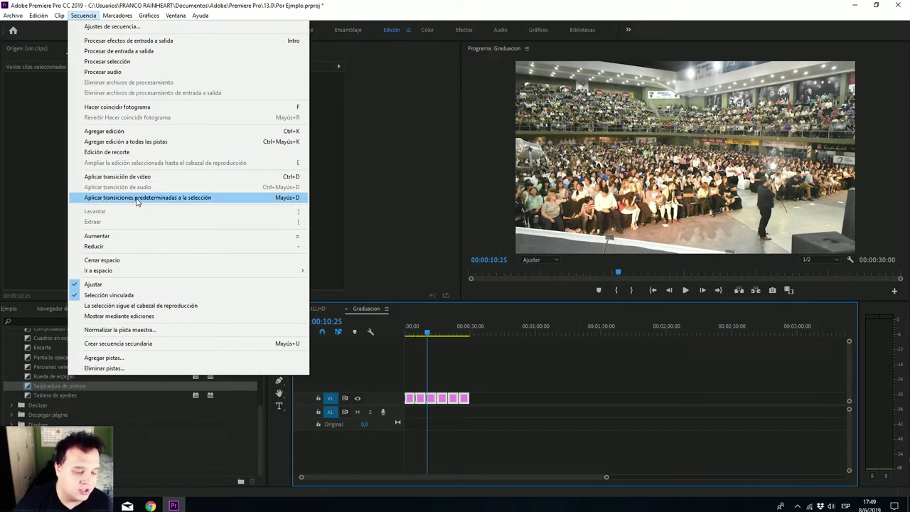
left_click(135, 199)
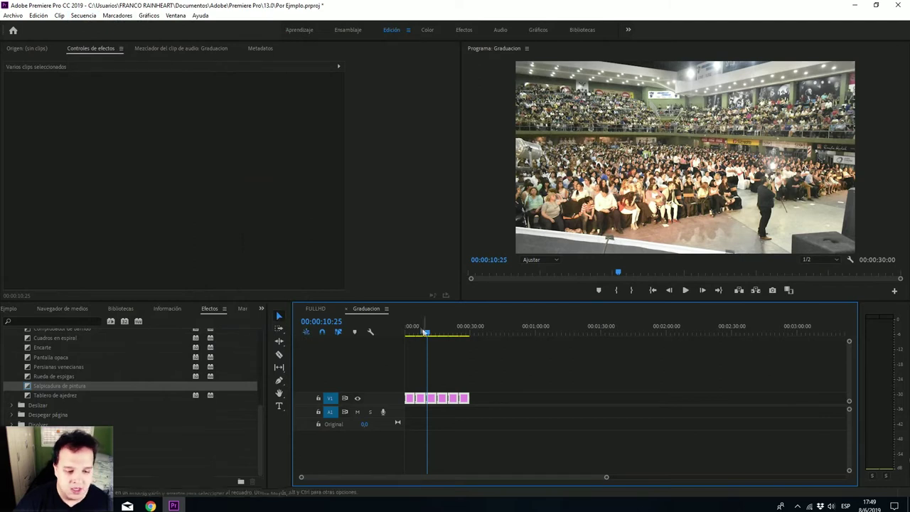
left_click(346, 310)
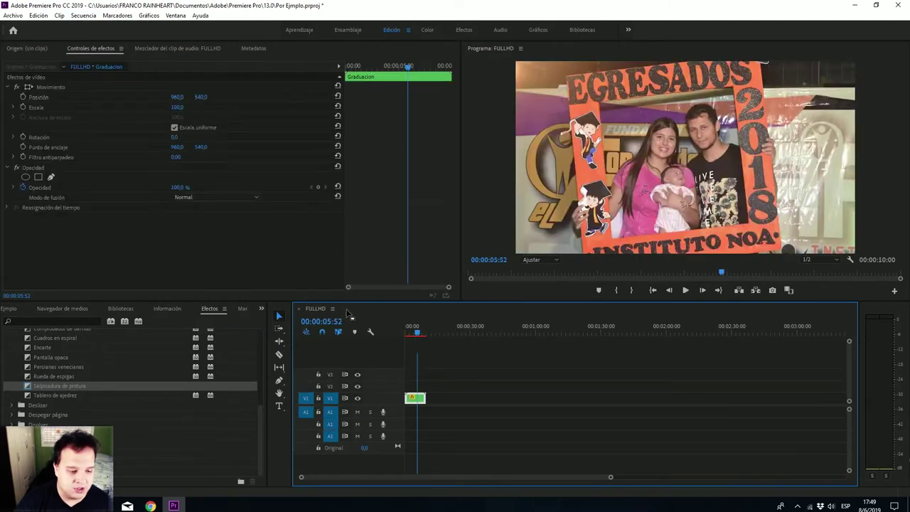
left_click_drag(417, 331, 362, 342)
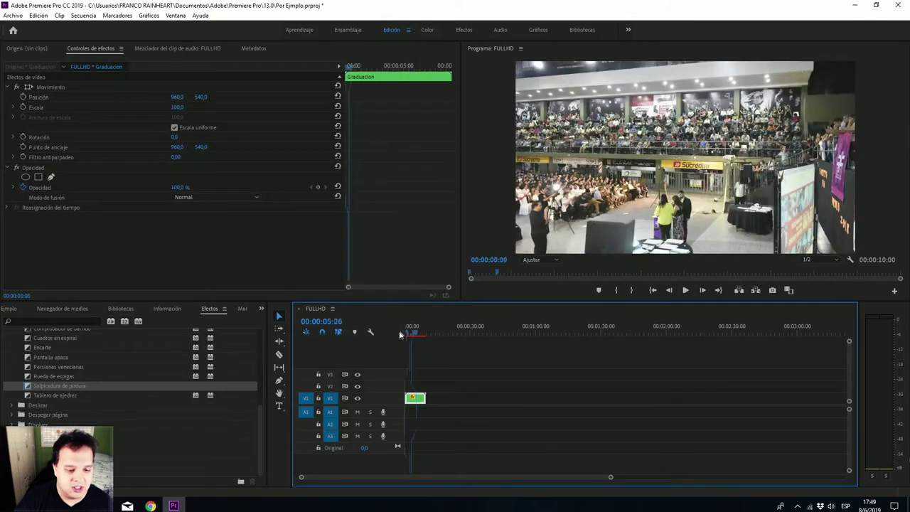
key("space")
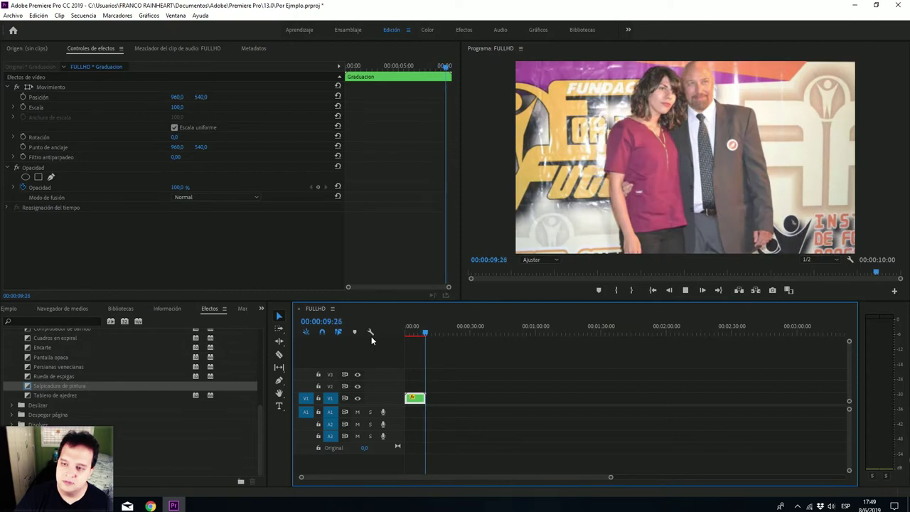
key("space")
key("space")
left_click_drag(407, 333, 420, 333)
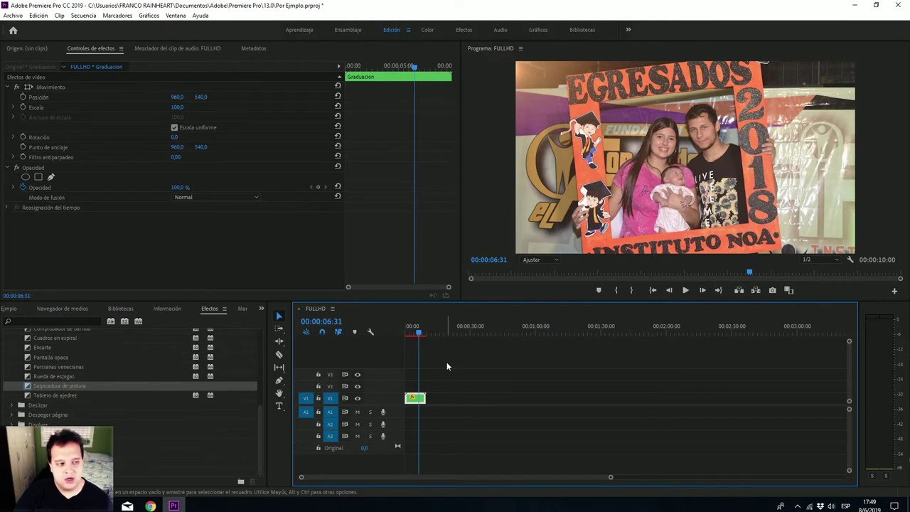
Step: Import PORTADA DE REVISTA.mp4 from Videos, place it after Graduacion on V1, and mute A1
key("ctrl+i")
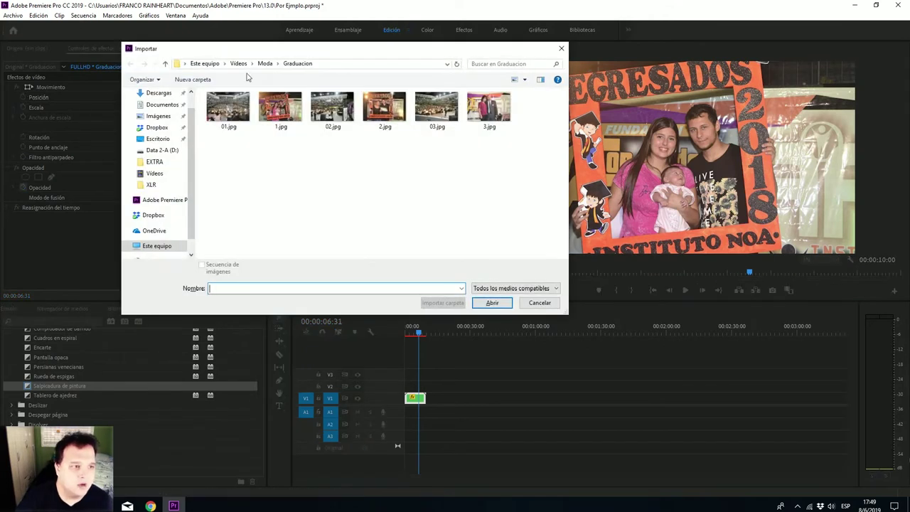
left_click(238, 64)
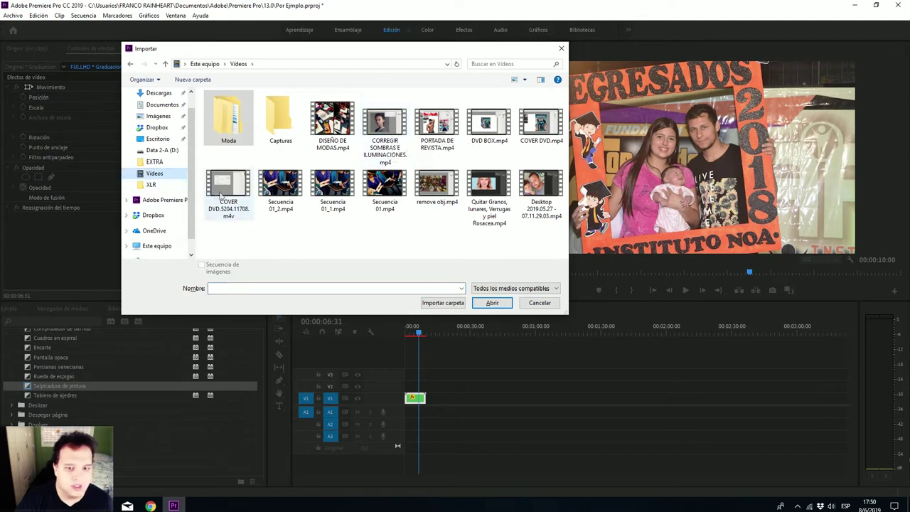
double_click(433, 112)
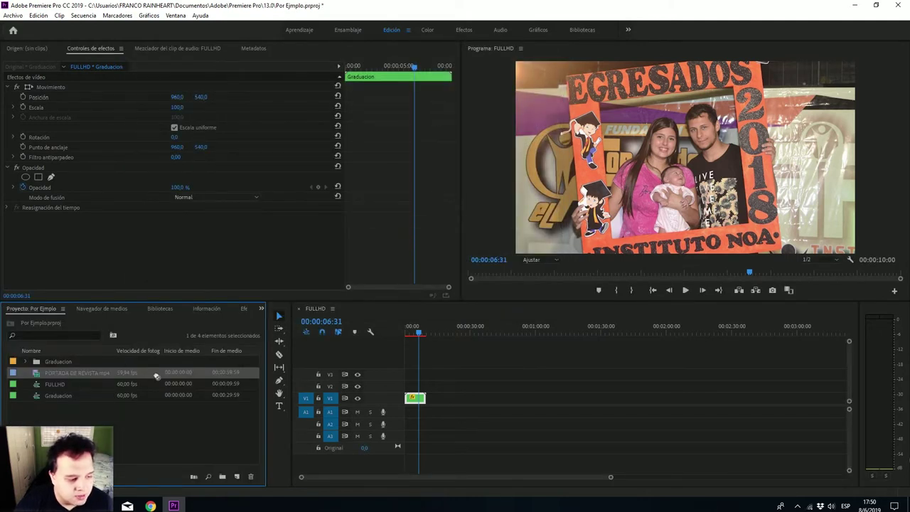
left_click_drag(147, 375, 434, 401)
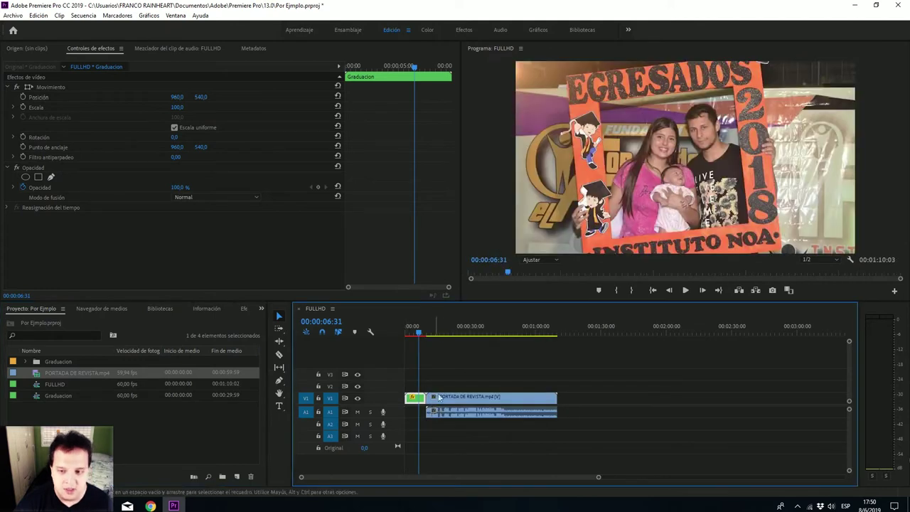
left_click_drag(420, 334, 430, 334)
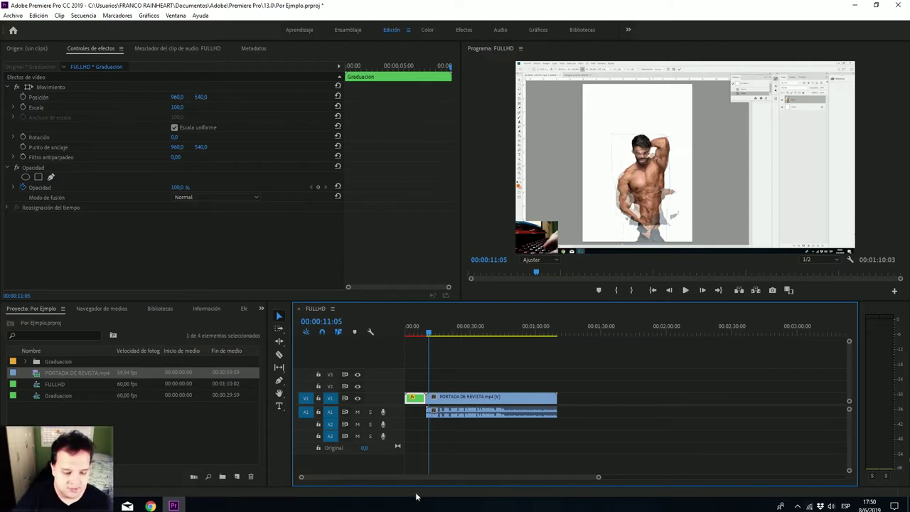
left_click(357, 411)
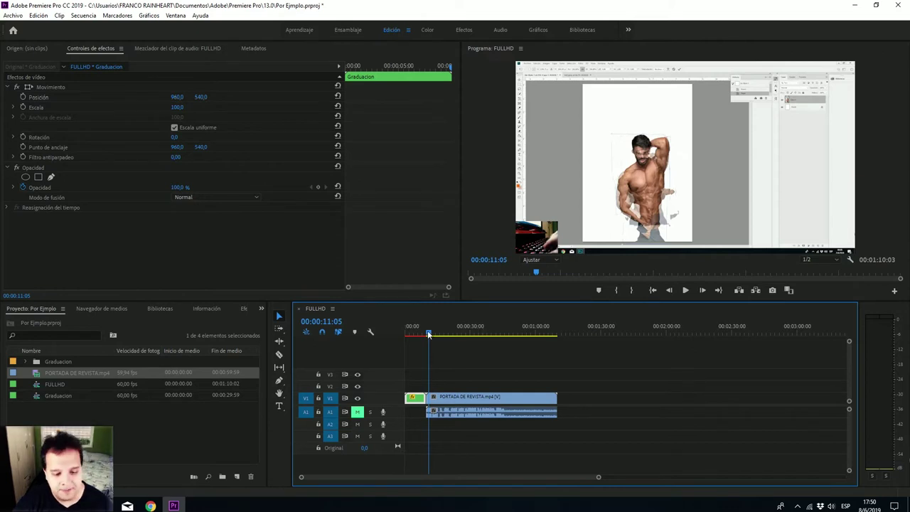
Step: Preview the magazine video and cut it at four points with the Razor tool
mouse_move(429, 334)
left_mouse_down()
mouse_move(549, 353)
mouse_move(466, 370)
left_mouse_up()
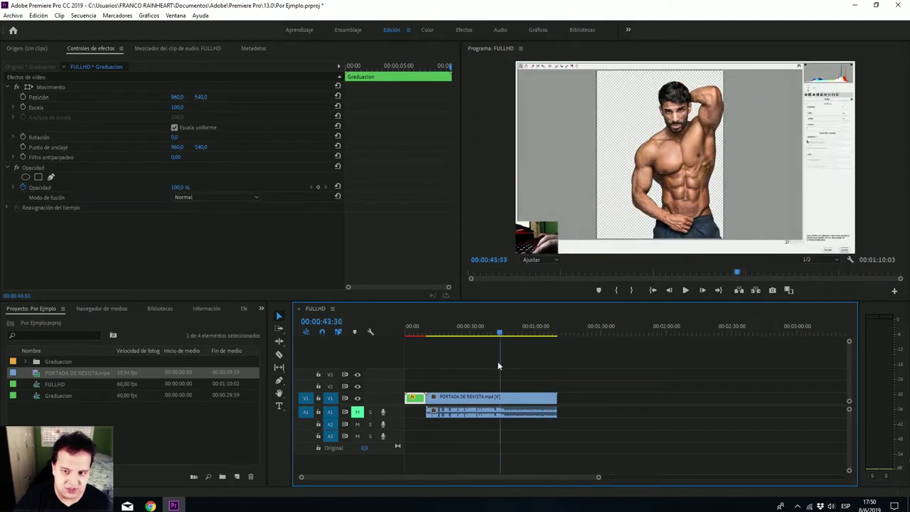
mouse_move(466, 370)
left_mouse_down()
mouse_move(424, 365)
mouse_move(446, 361)
left_mouse_up()
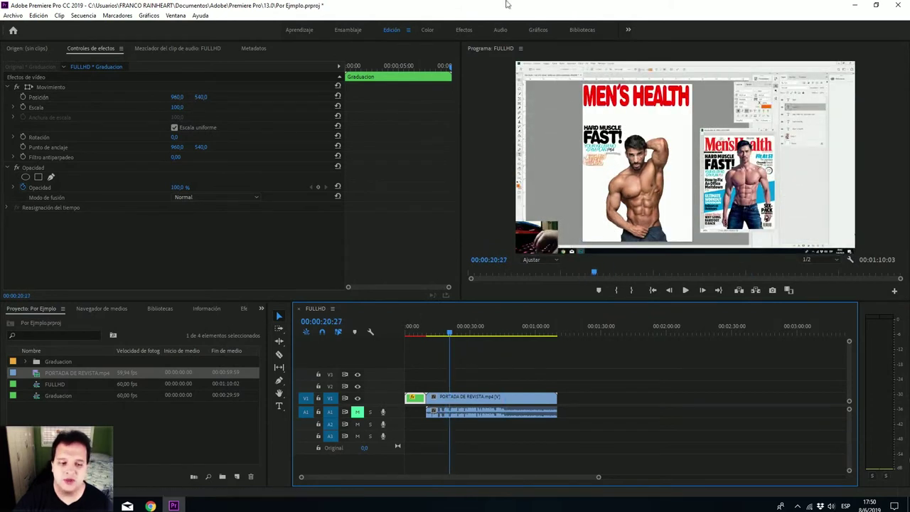
left_click(280, 354)
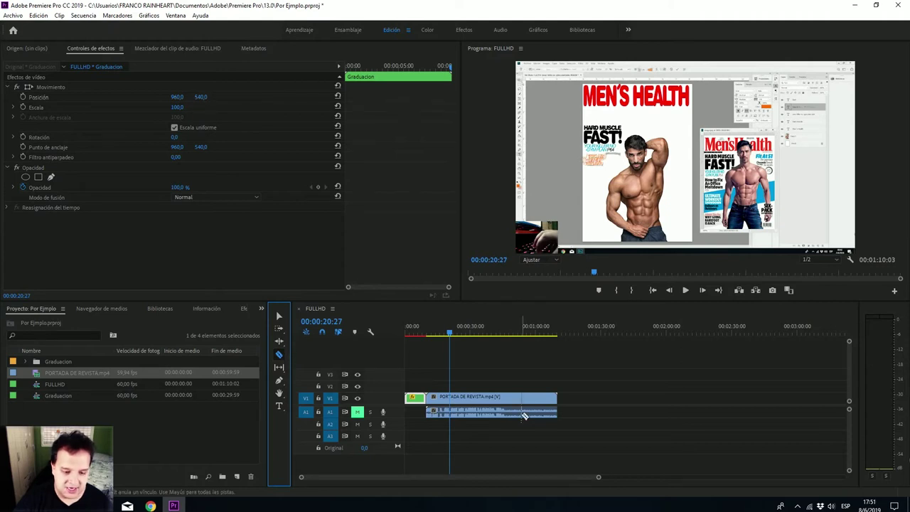
left_click(447, 400)
left_click(467, 400)
left_click(485, 399)
left_click(502, 400)
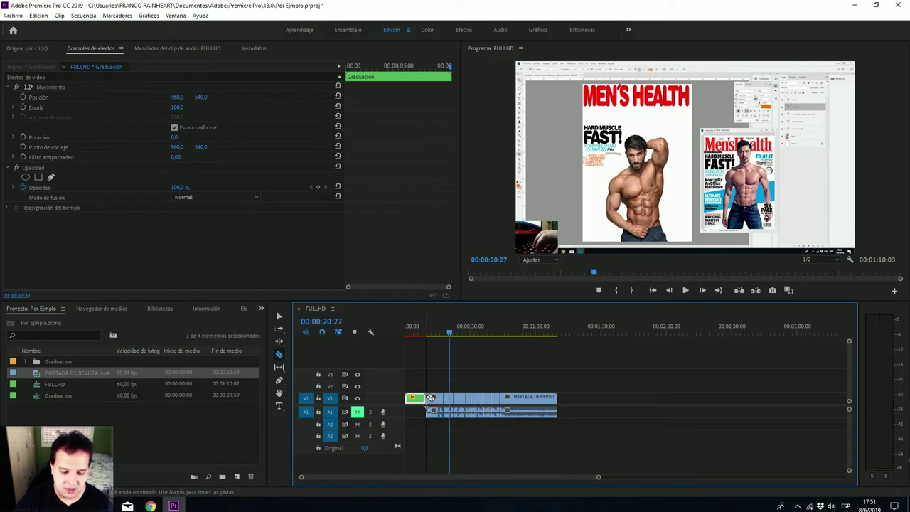
Step: Try moving a cut piece, undo it, then make two more cuts near the clip's end
left_click(279, 316)
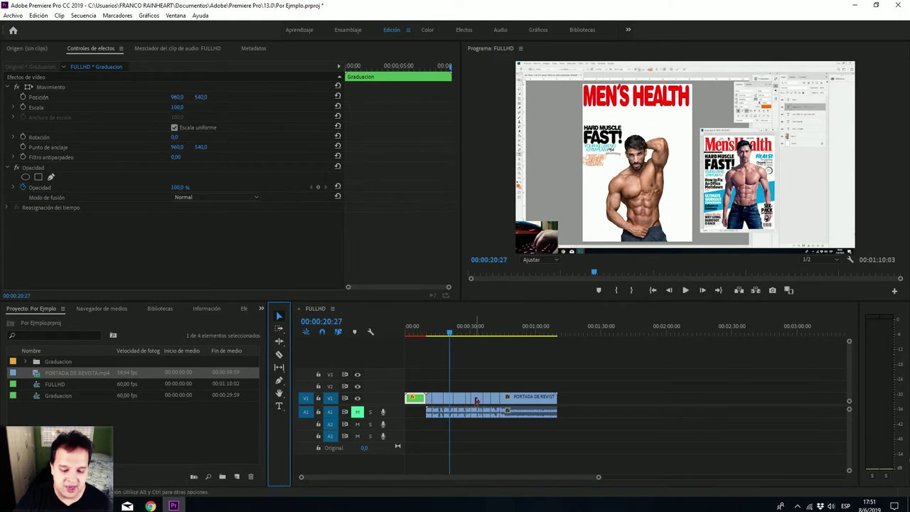
left_click_drag(475, 400, 610, 400)
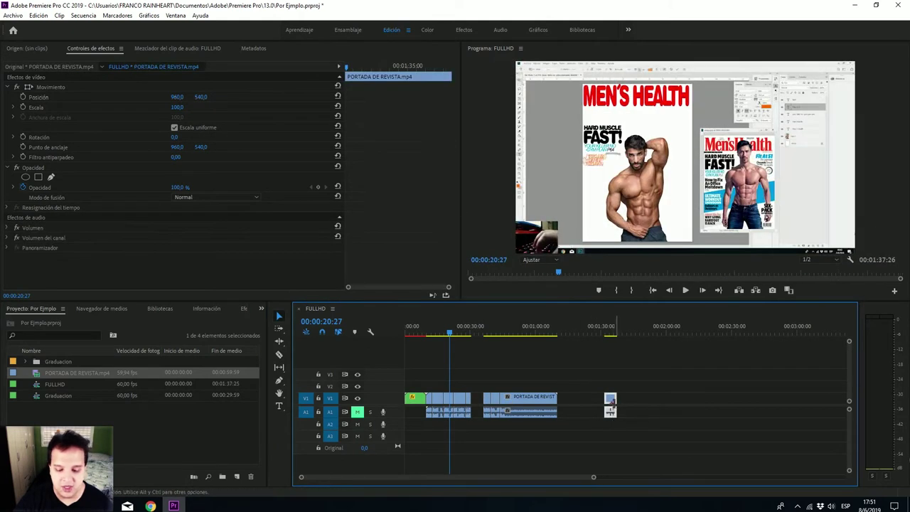
key("ctrl+z")
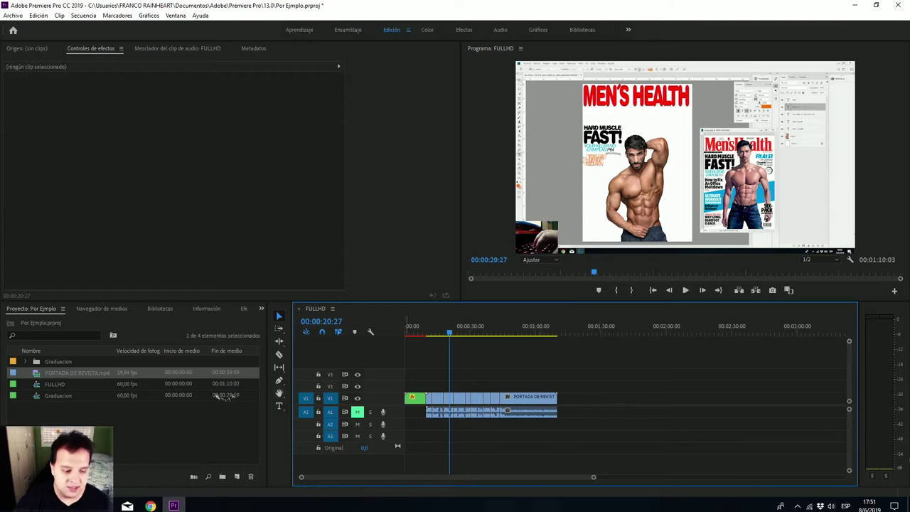
left_click(278, 356)
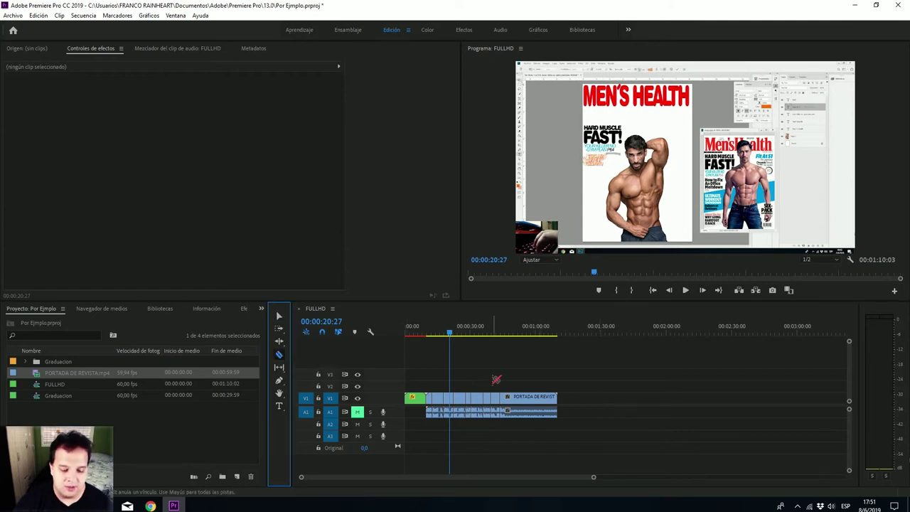
left_click(527, 399)
left_click(545, 399)
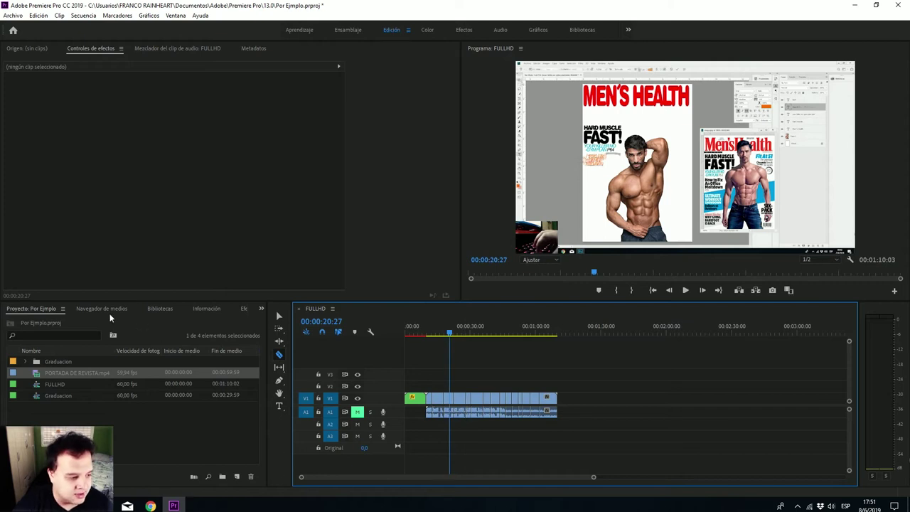
Step: Switch to the Efectos workspace and bring up the effects list
left_click(242, 309)
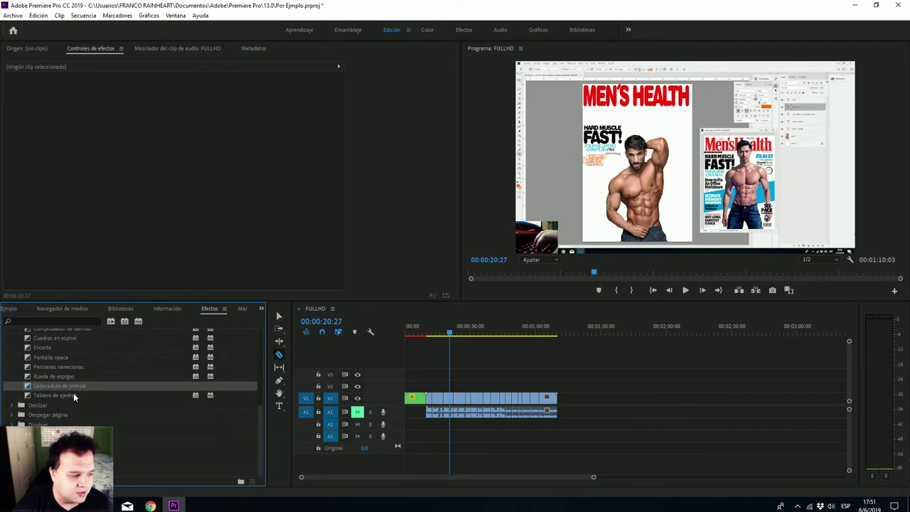
left_click(463, 30)
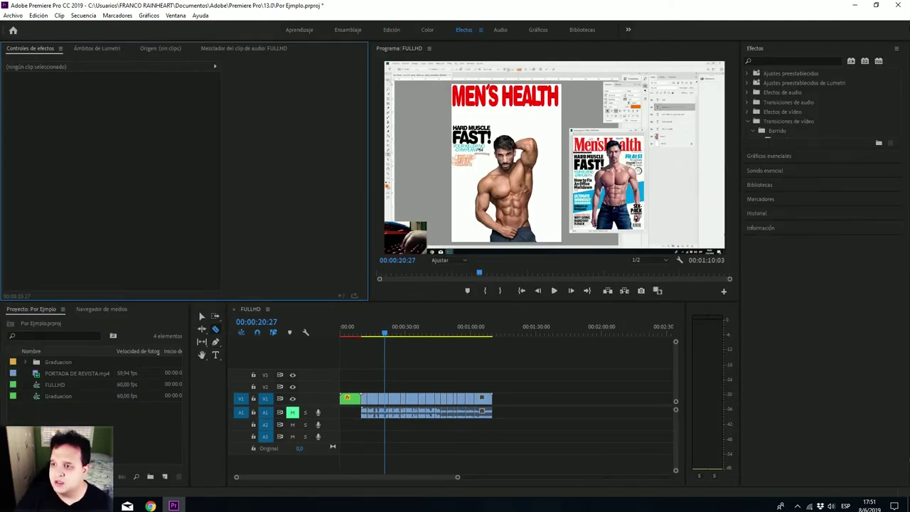
left_click(750, 121)
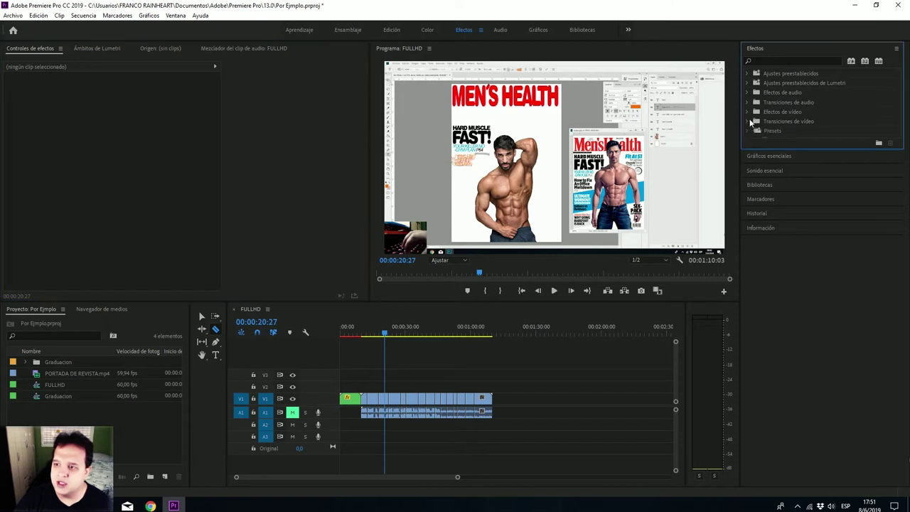
left_click(798, 155)
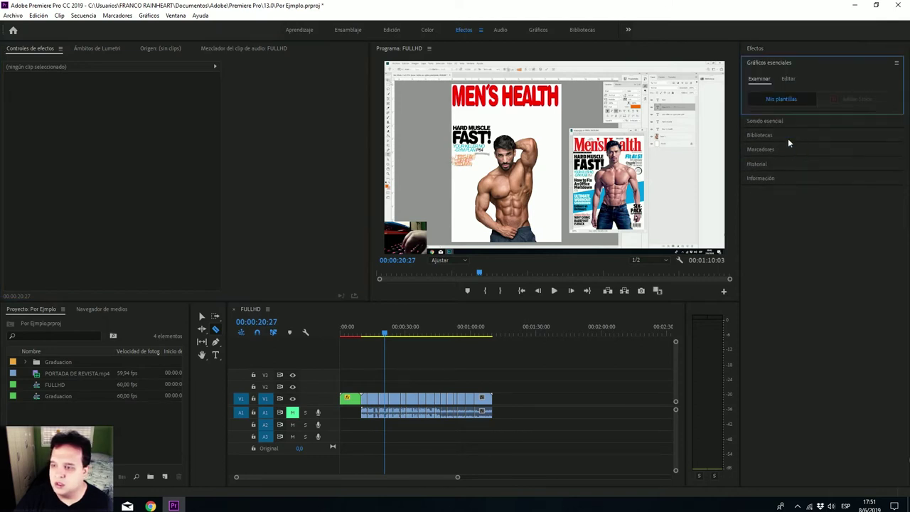
left_click(764, 48)
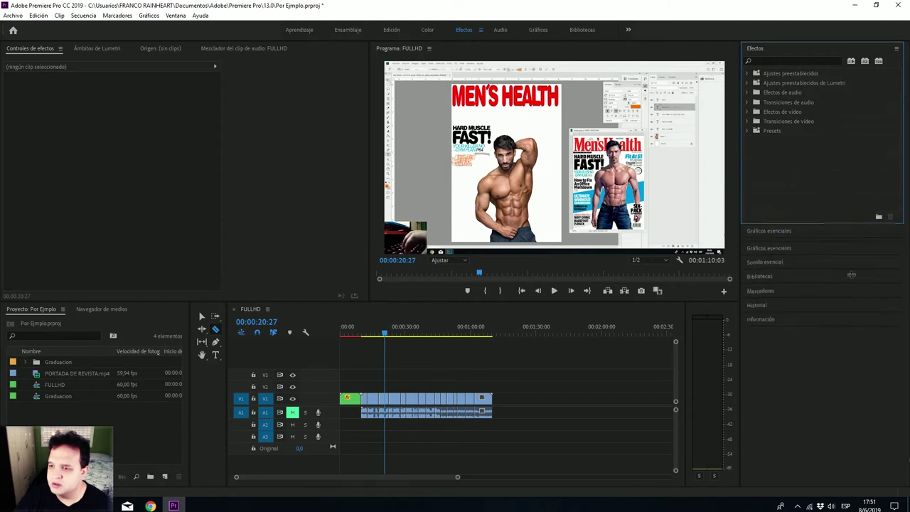
Step: Expand Transiciones de vídeo with Iris and Movimiento 3D, and select the Voltear transition
left_click(747, 111)
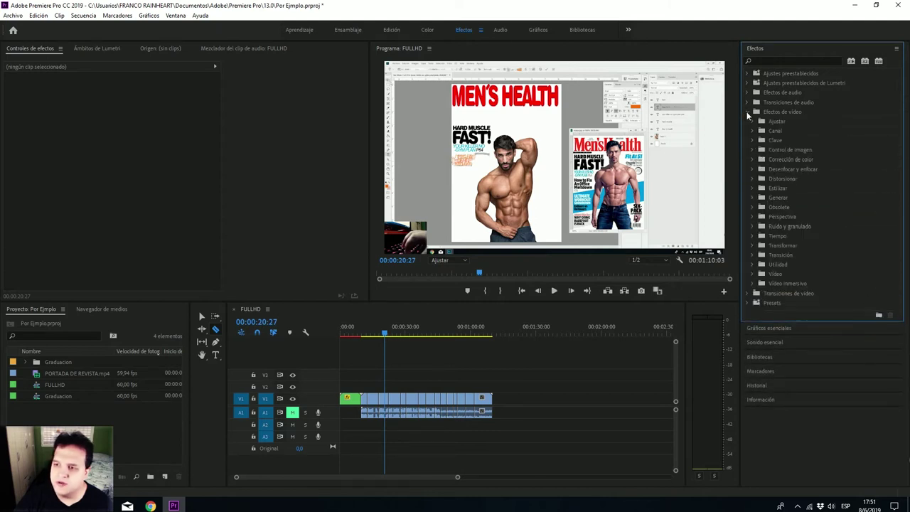
left_click(751, 169)
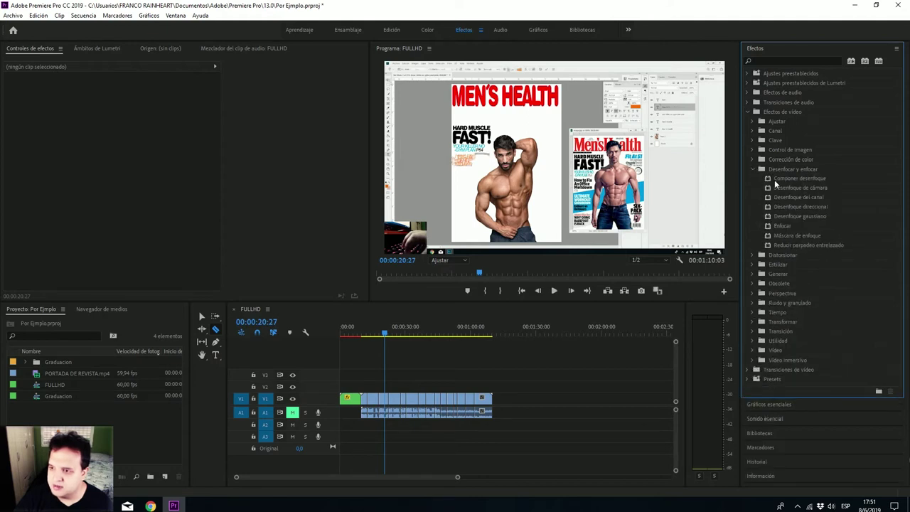
left_click(748, 113)
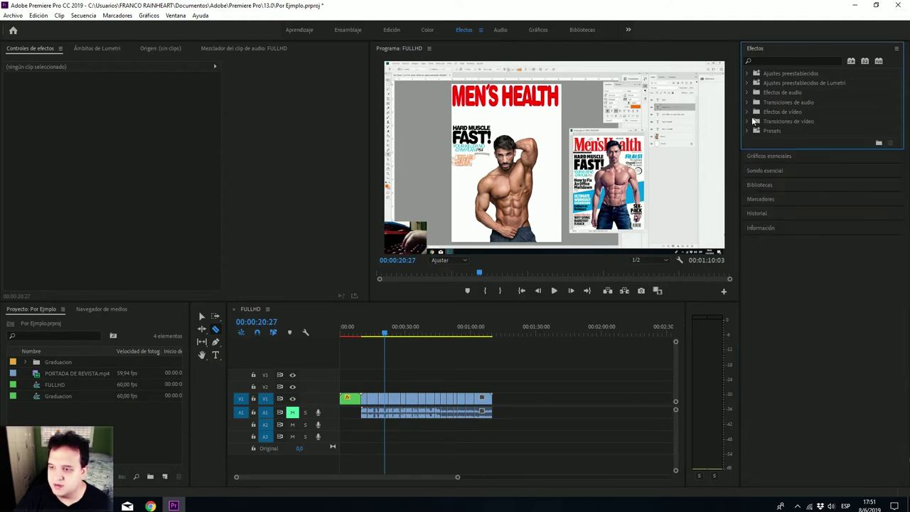
left_click(748, 121)
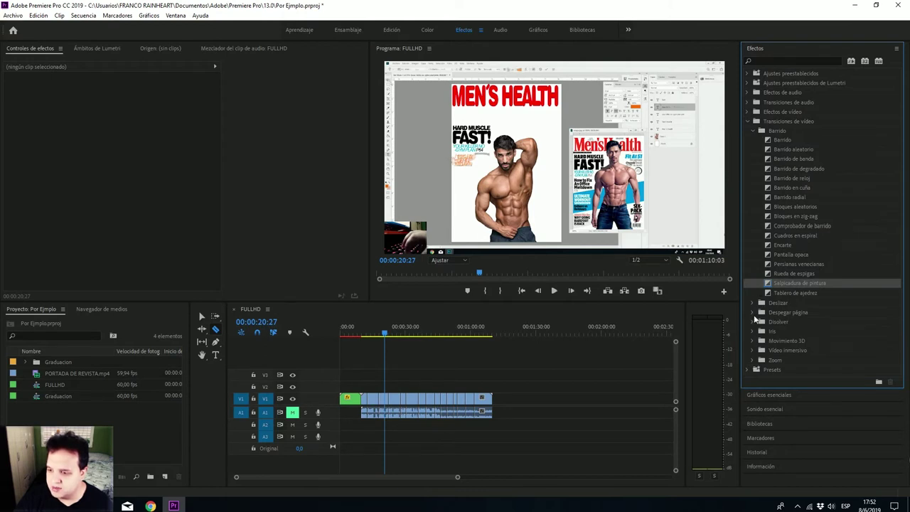
left_click(756, 332)
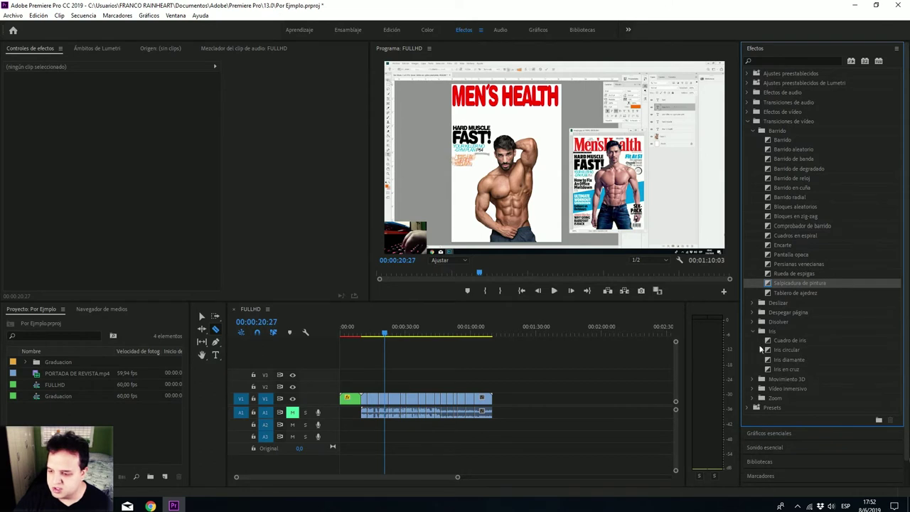
left_click(752, 378)
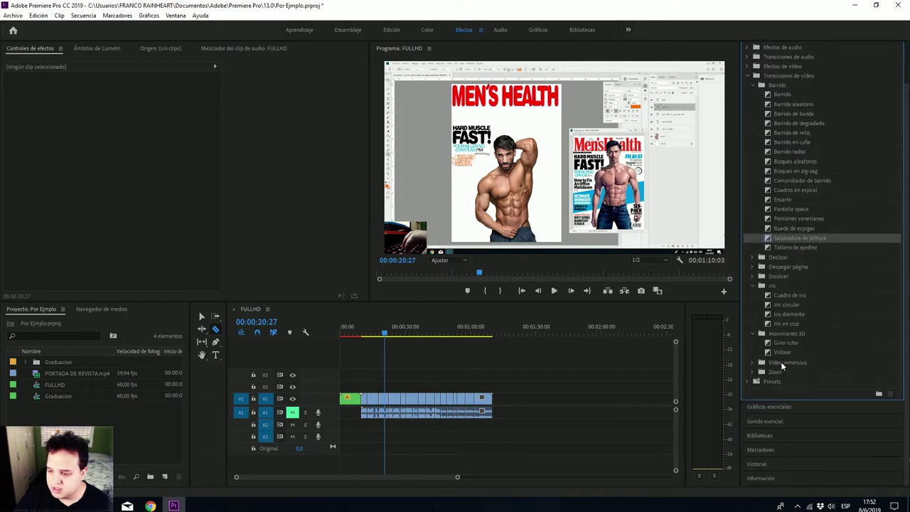
left_click(784, 352)
Step: Set Voltear as the default transition, apply it to all V1/A1 clips, and preview from 00:00:10:00
right_click(784, 352)
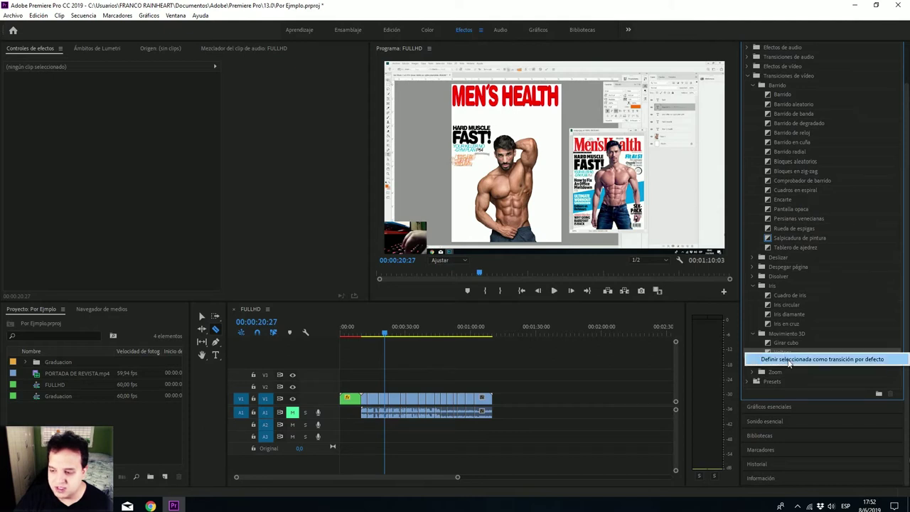
left_click(789, 359)
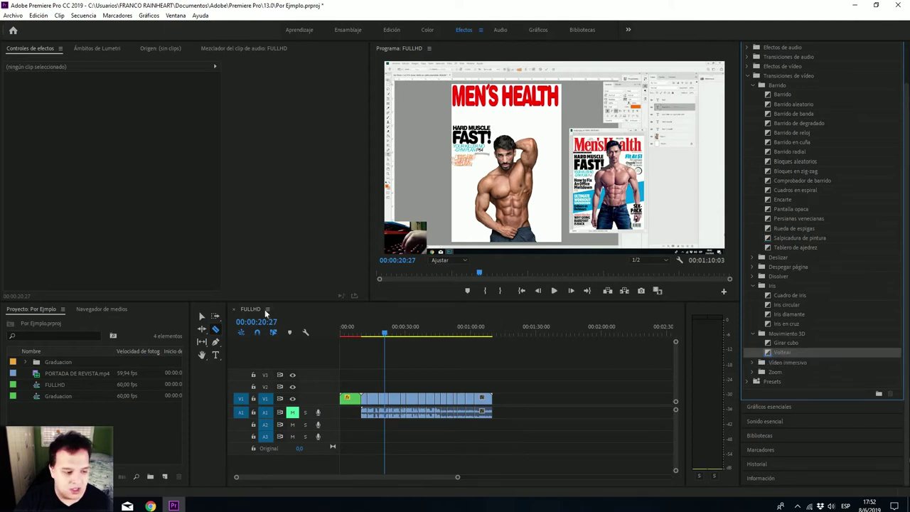
left_click(201, 317)
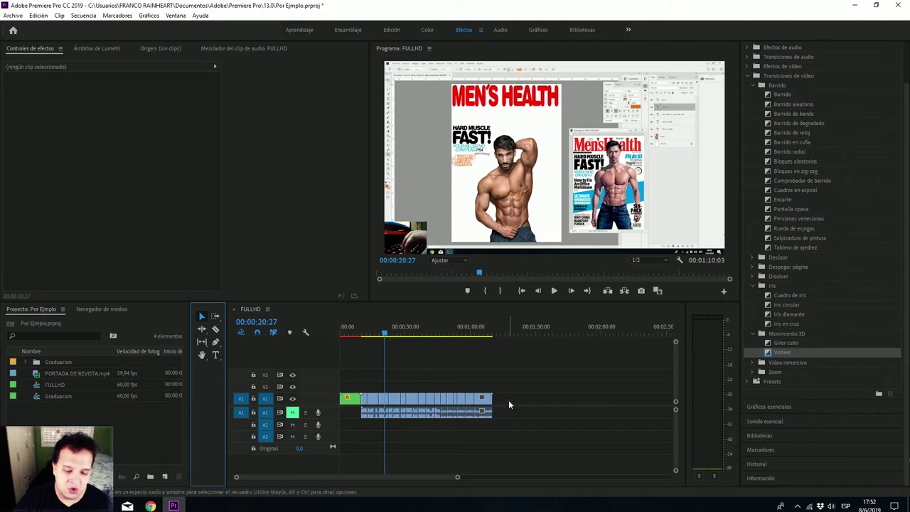
left_click_drag(509, 400, 363, 396)
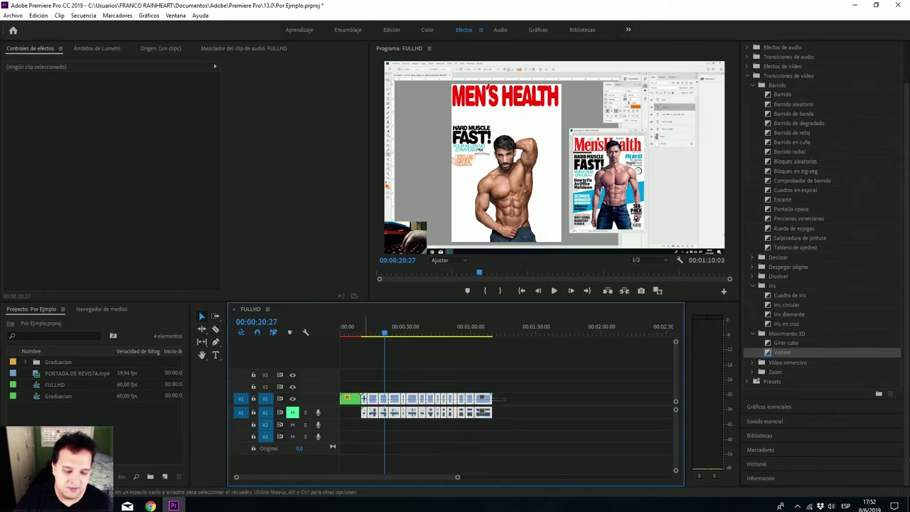
left_click(83, 15)
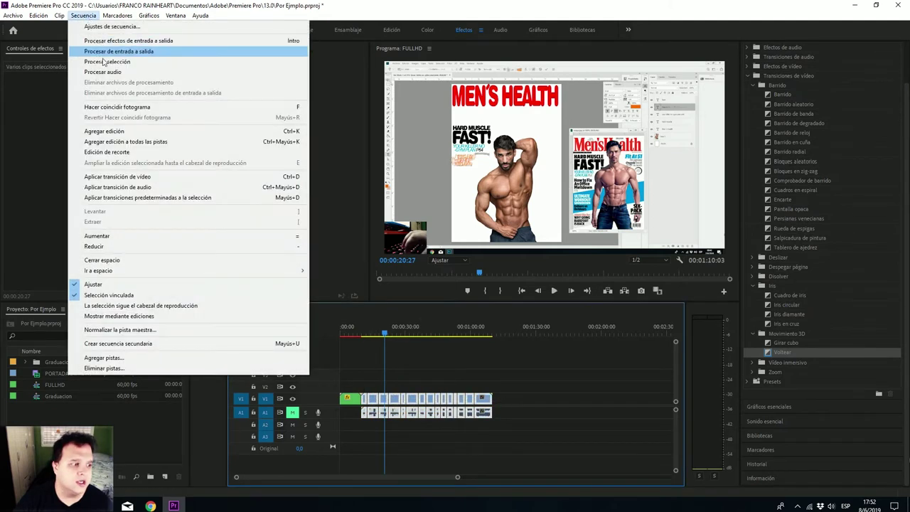
left_click(154, 198)
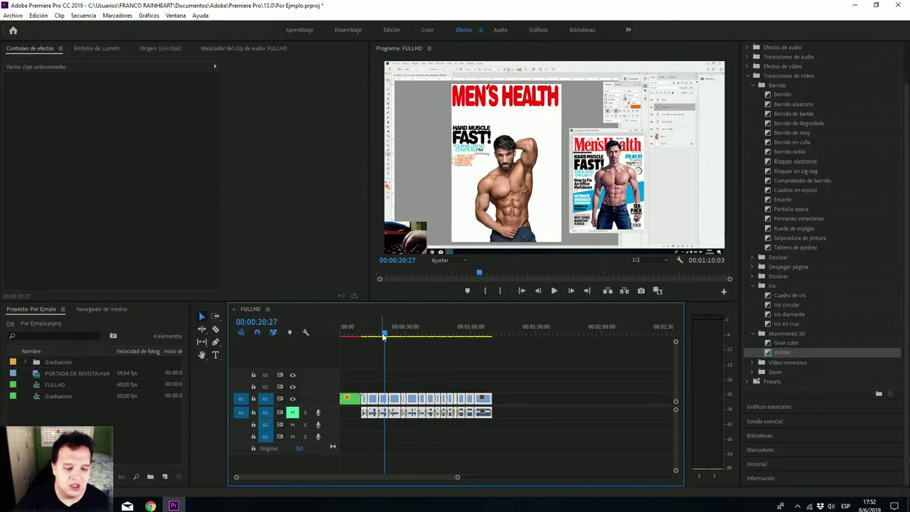
left_click_drag(383, 337, 362, 337)
key("space")
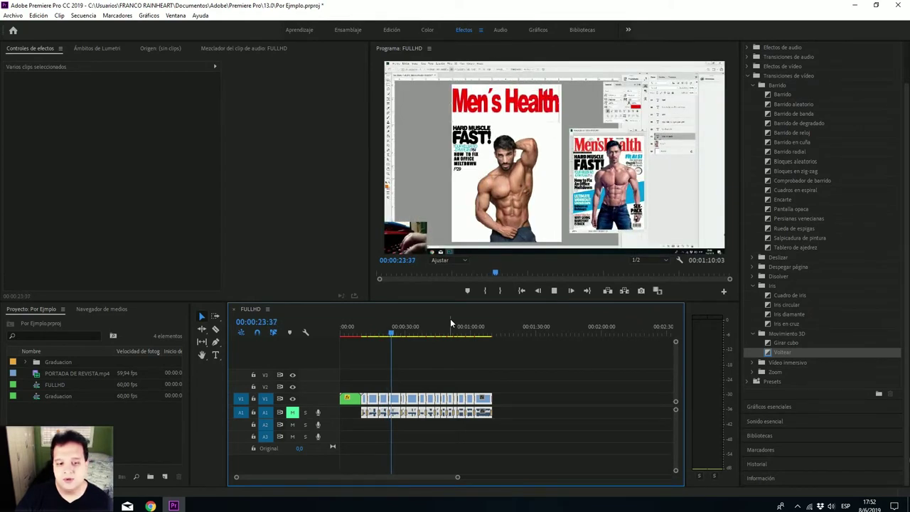
Step: Stop playback, clear the selection, and marquee-select every V1 and A1 clip in FULLHD
key("space")
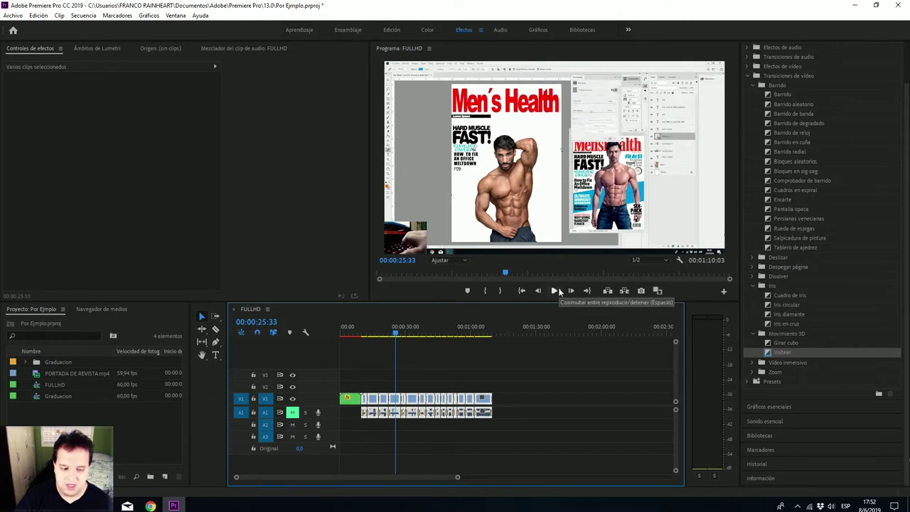
left_click(533, 385)
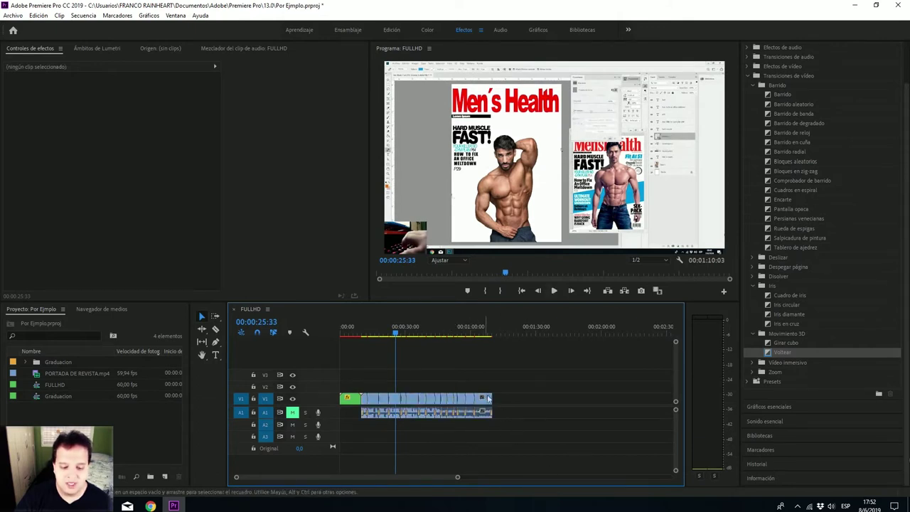
mouse_move(497, 404)
left_mouse_down()
mouse_move(516, 405)
mouse_move(487, 403)
left_mouse_up()
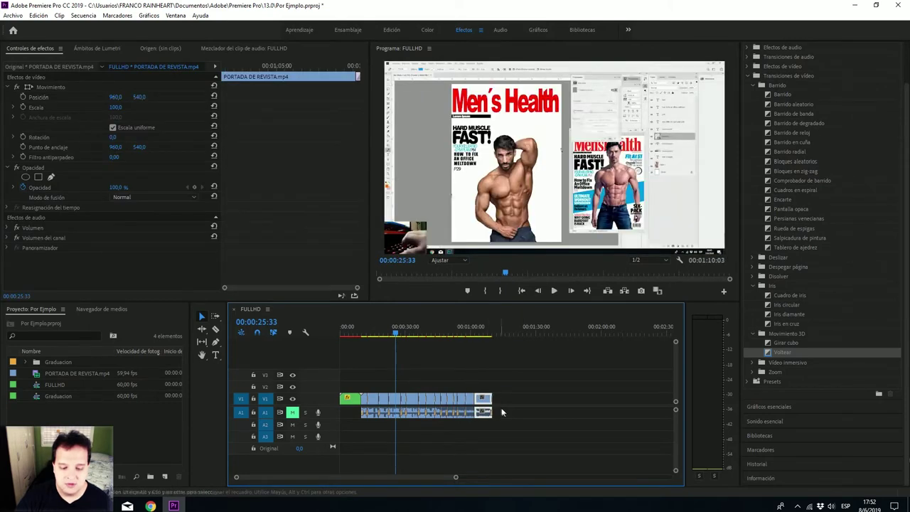
left_click_drag(511, 411, 362, 393)
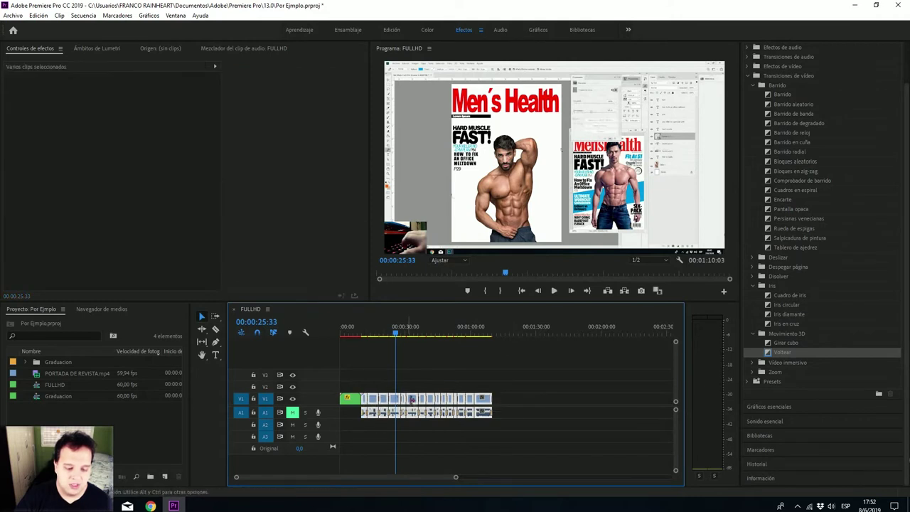
right_click(487, 405)
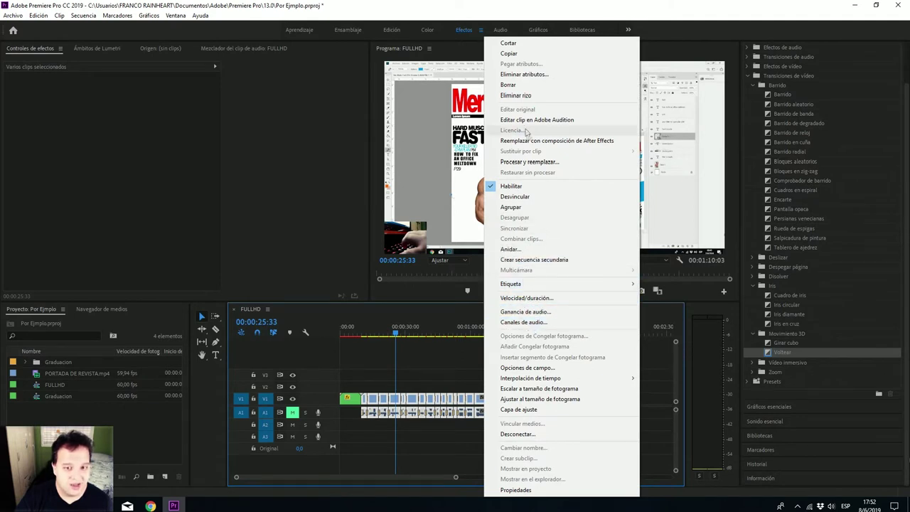
Step: Nest the selected clips into a new sequence named 'video i' and play it
left_click(531, 249)
type("video")
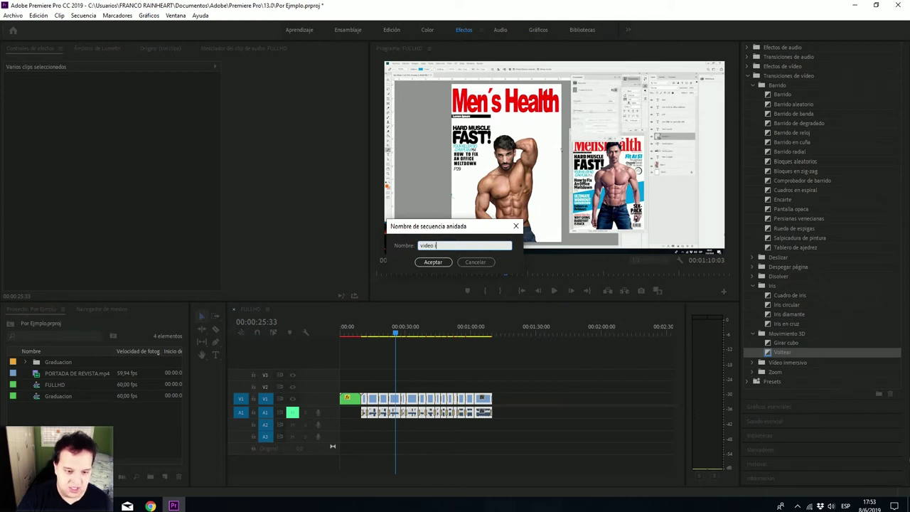
key("Return")
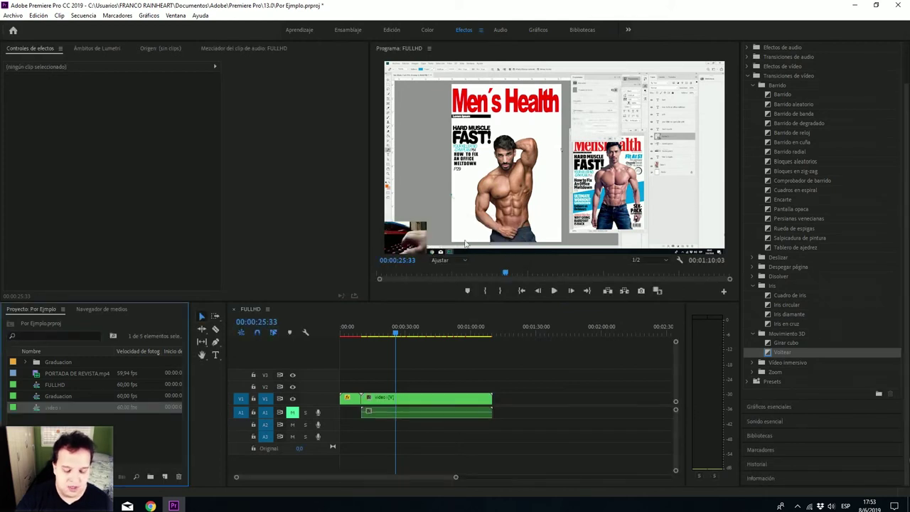
key("space")
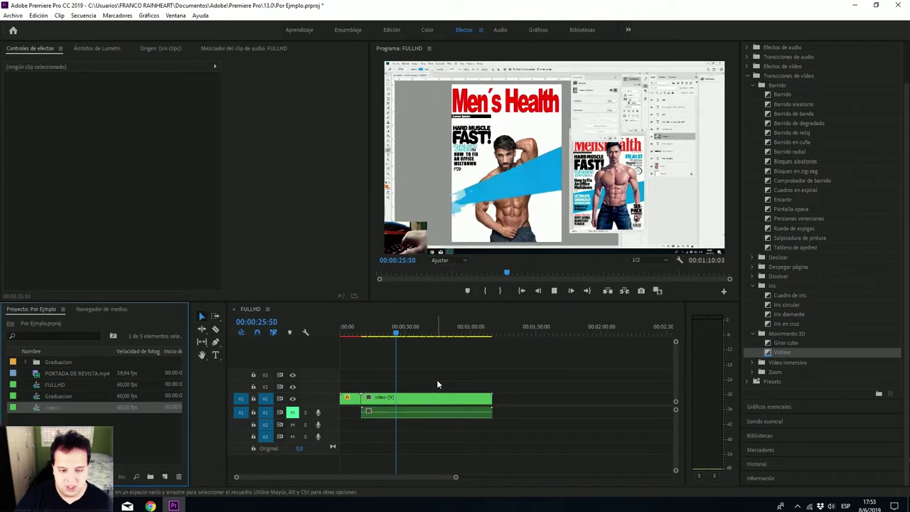
Step: Open the video i nested sequence from its clip in the timeline
left_click(426, 413)
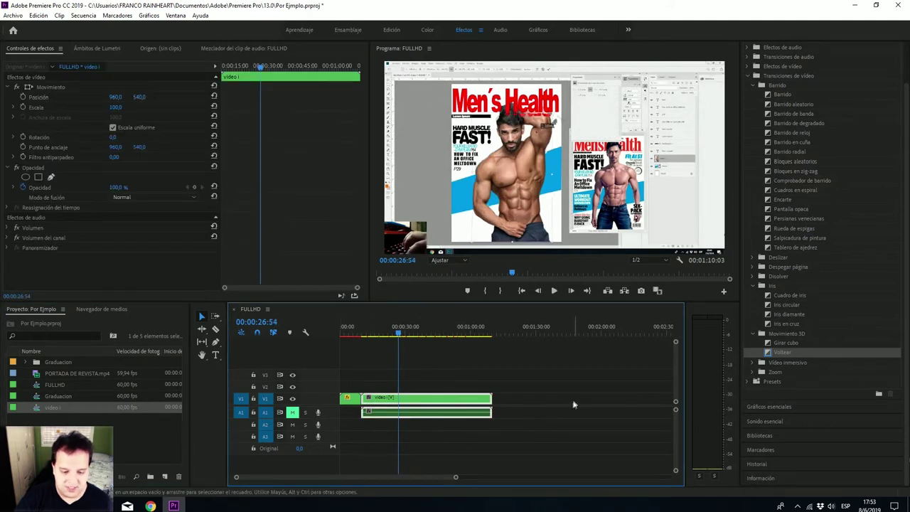
mouse_move(445, 406)
left_mouse_down()
mouse_move(462, 407)
mouse_move(447, 404)
left_mouse_up()
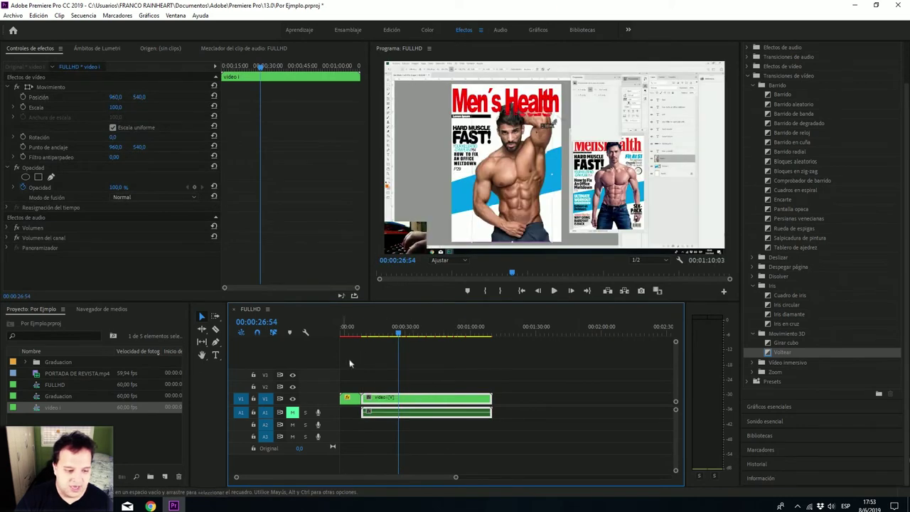
double_click(388, 407)
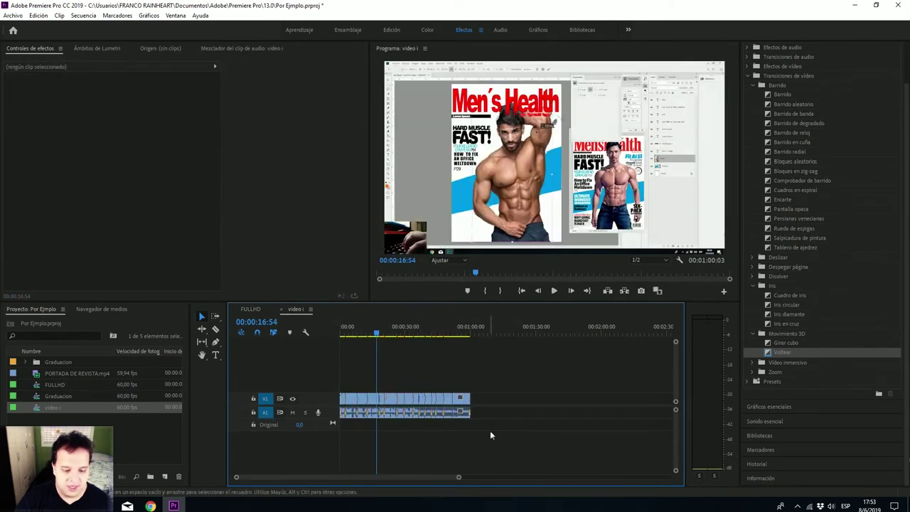
Step: Unlink the video i clips from their audio with Desvincular and delete the A1 audio
left_click_drag(484, 413, 353, 405)
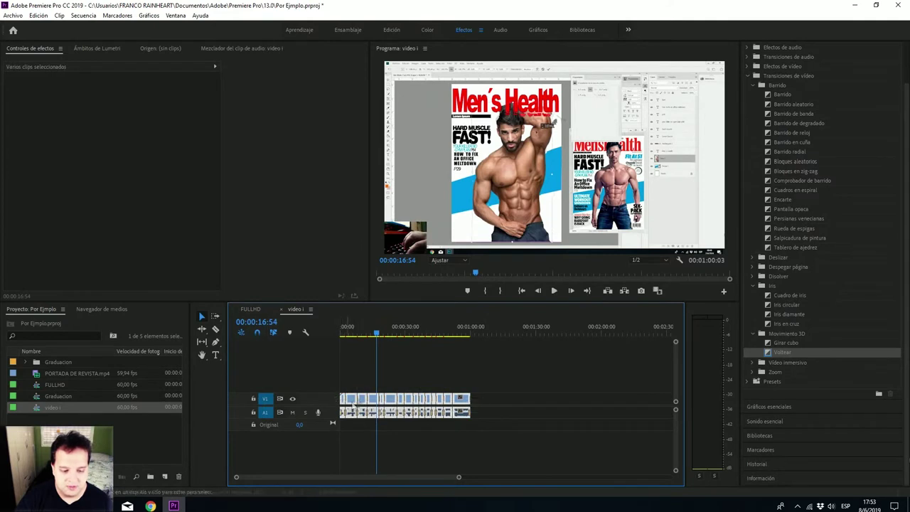
right_click(468, 402)
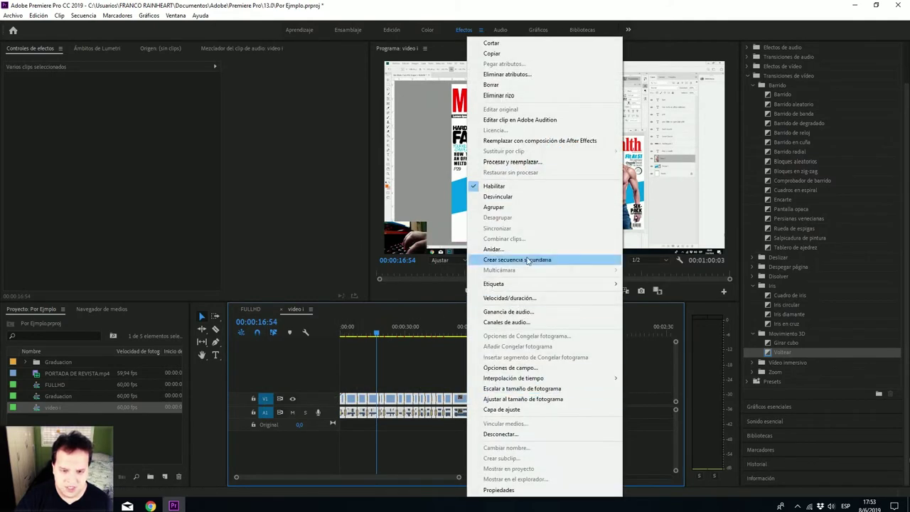
left_click(527, 194)
left_click_drag(495, 414, 345, 411)
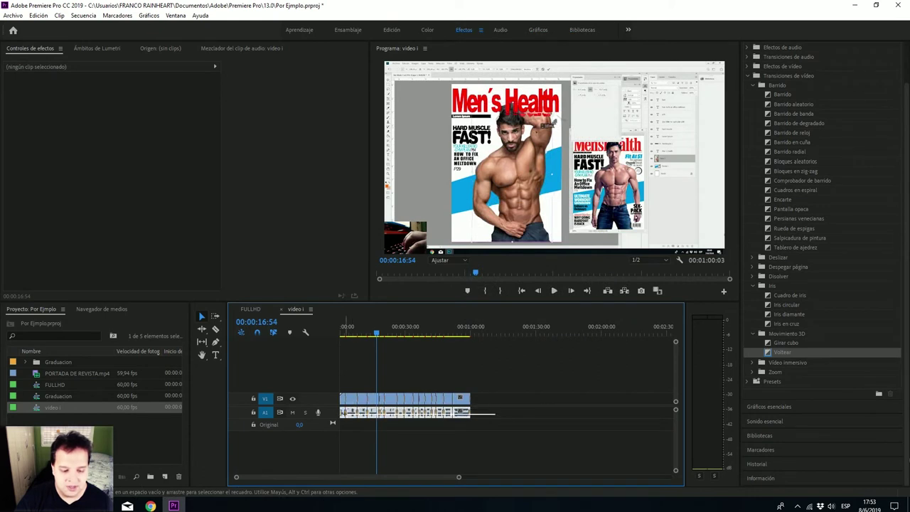
key("Delete")
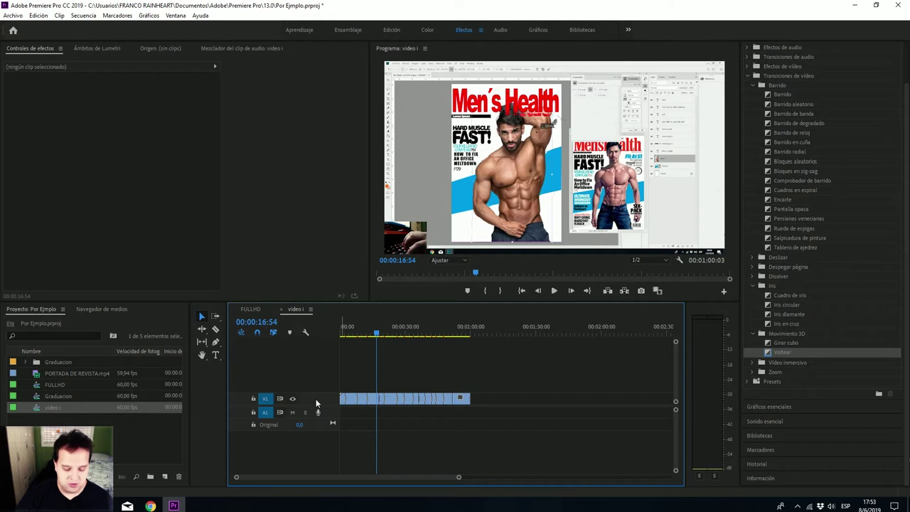
key("ctrl+i")
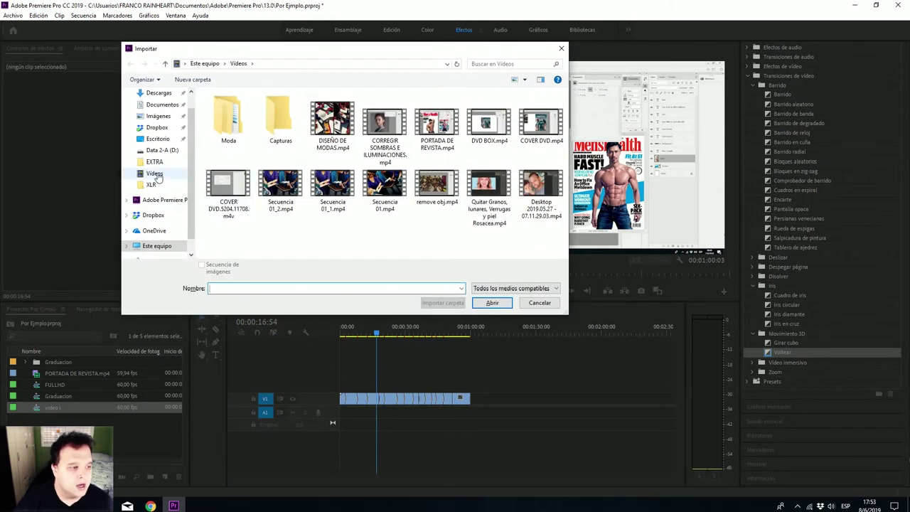
Step: Import Rock Angel.mp3 from the D:\MUSICA folder
left_click(165, 151)
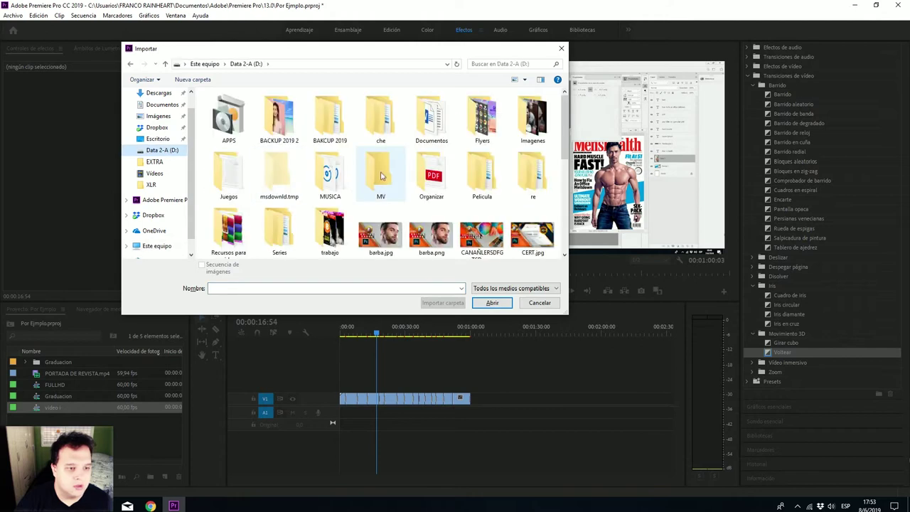
double_click(330, 174)
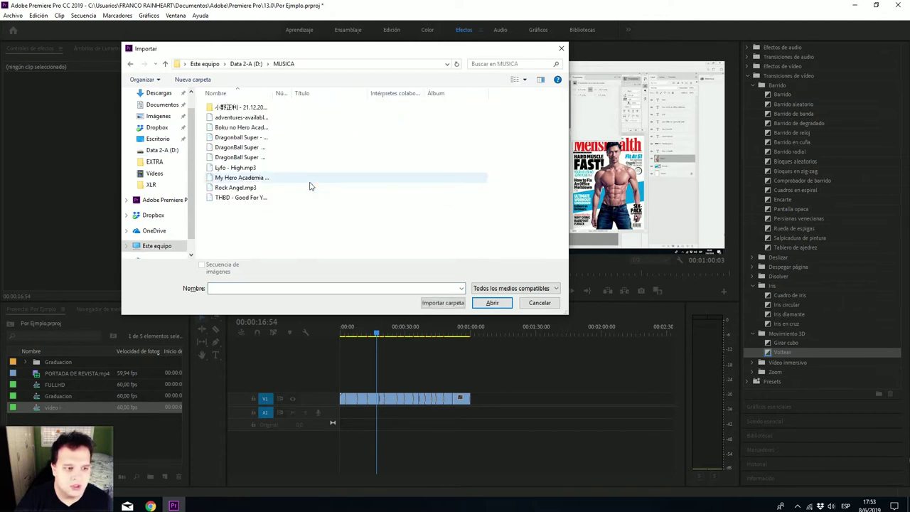
left_click(242, 187)
double_click(242, 187)
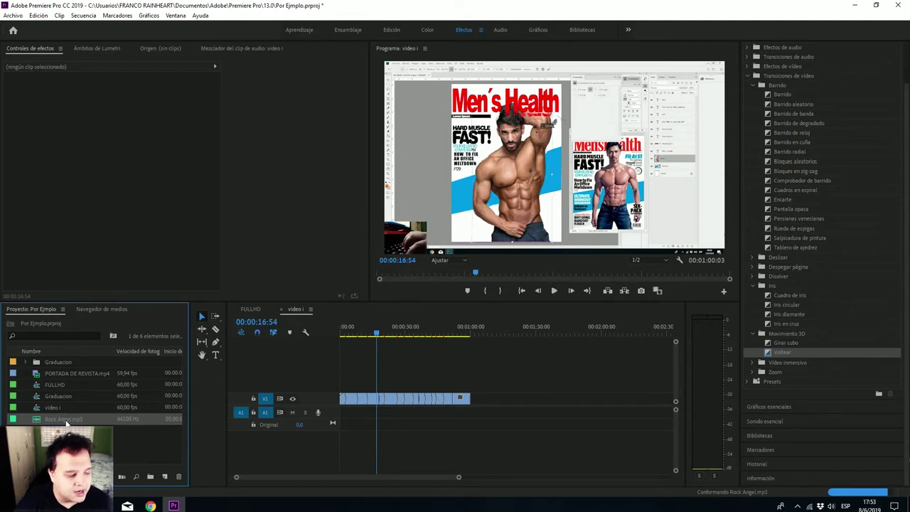
Step: Place Rock Angel.mp3 on A1 under the video and trim its end to the video's end
left_click_drag(66, 422, 333, 420)
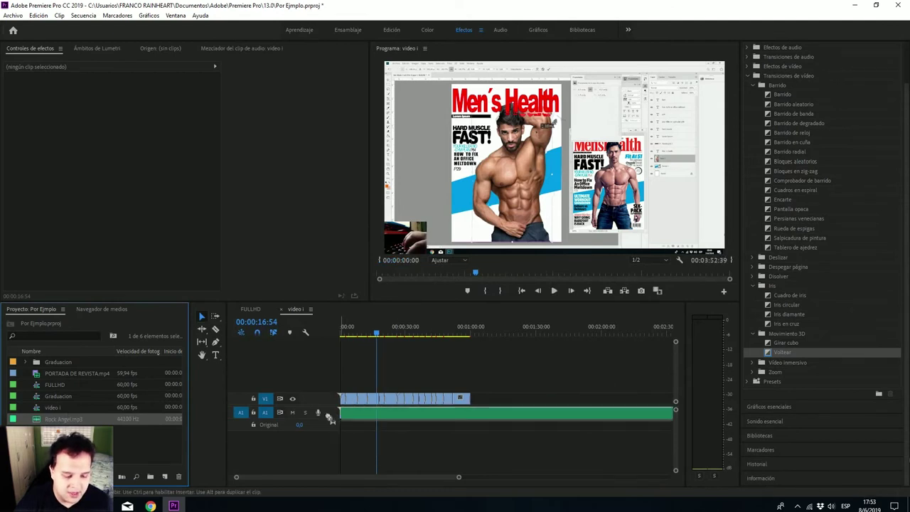
key("minus")
key("minus")
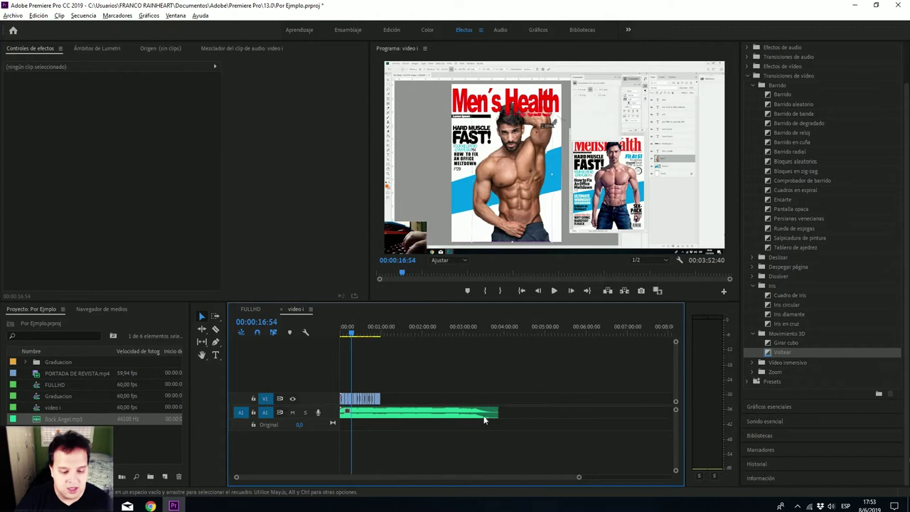
left_click_drag(495, 412, 380, 412)
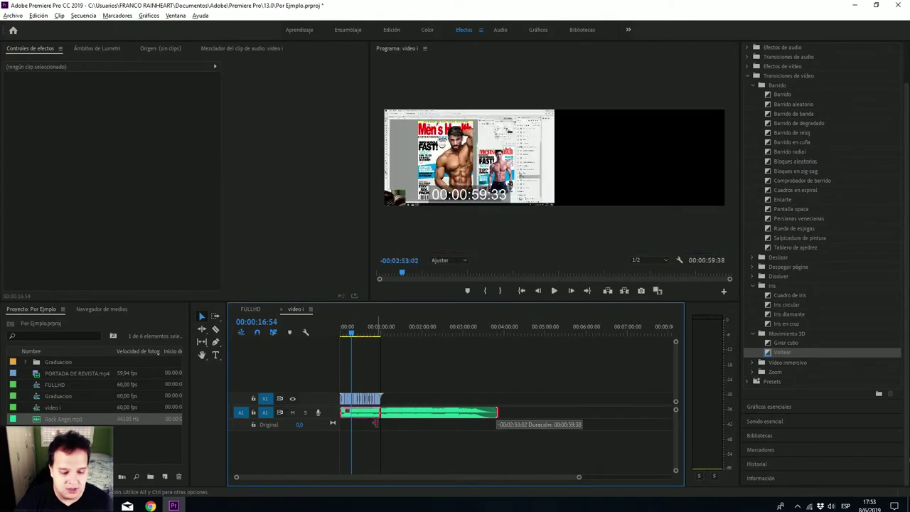
left_click(379, 413)
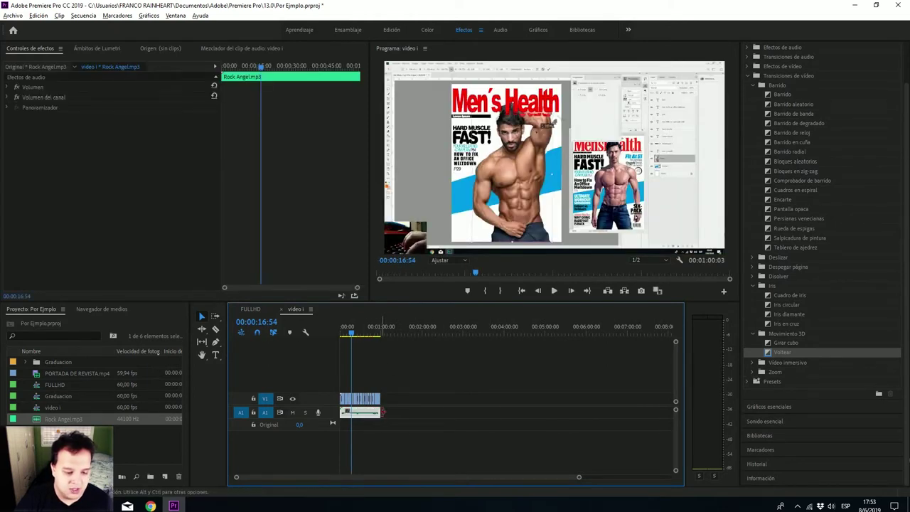
mouse_move(381, 412)
left_mouse_down()
mouse_move(465, 411)
mouse_move(455, 413)
left_mouse_up()
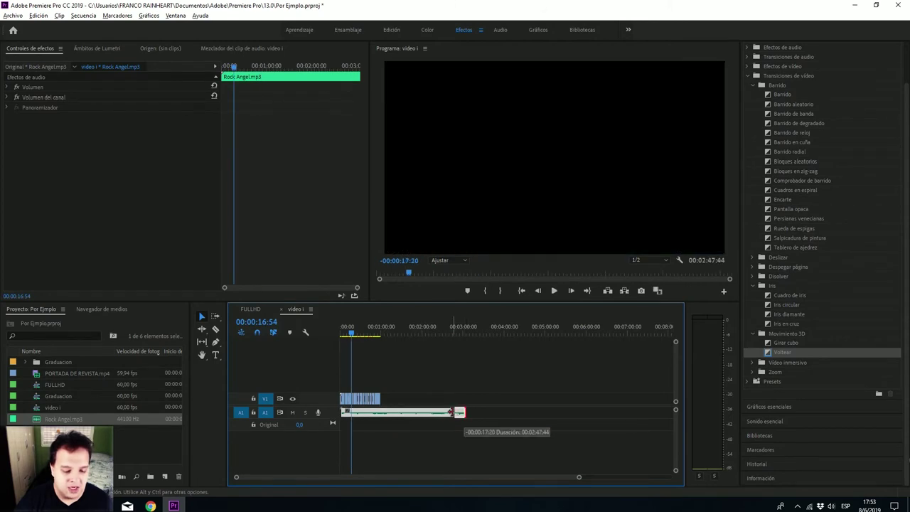
left_click_drag(455, 413, 380, 412)
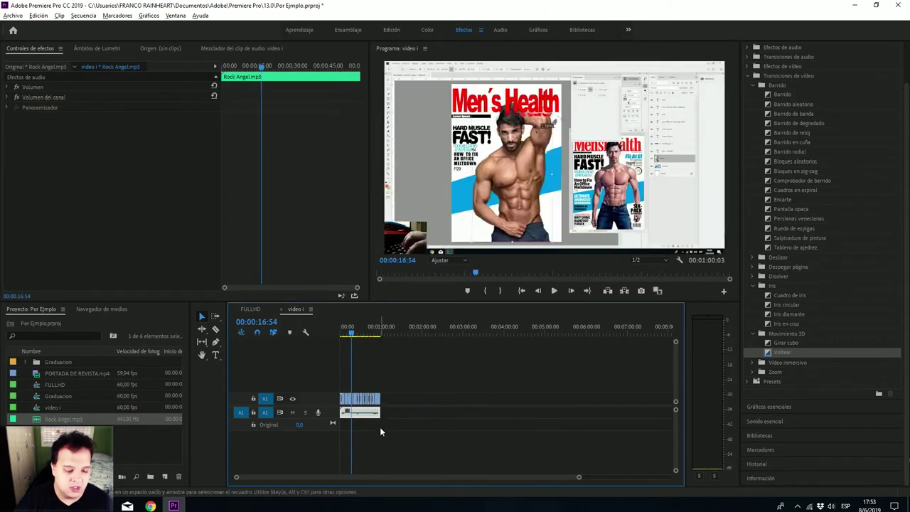
Step: In FULLHD, play back to 00:00:32:14 and make the first razor cut in the nested clip
left_click(250, 309)
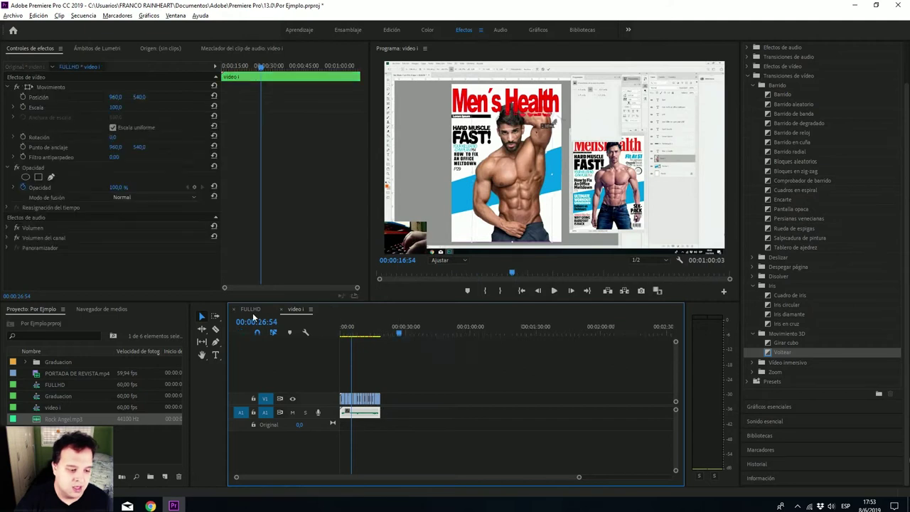
key("space")
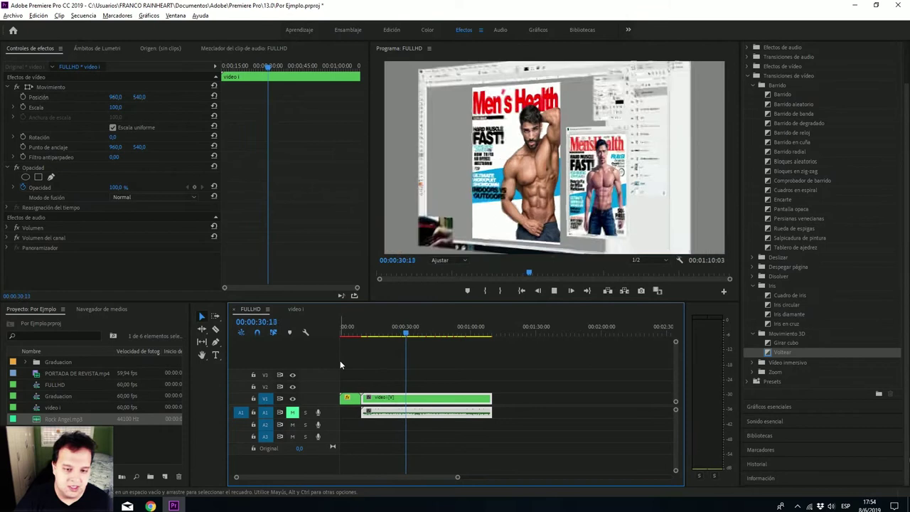
key("space")
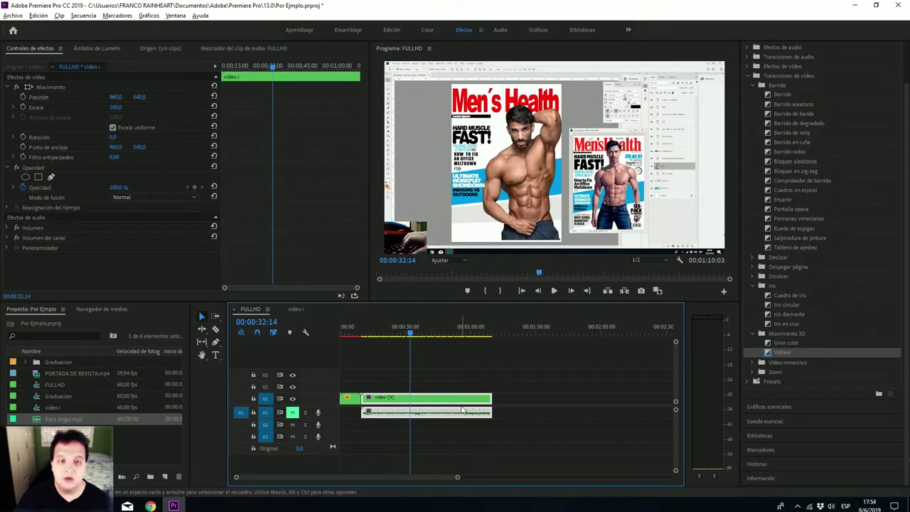
key("c")
left_click(386, 398)
Step: Make a second cut in the nested clip and set Girar cubo as the default transition
left_click(430, 398)
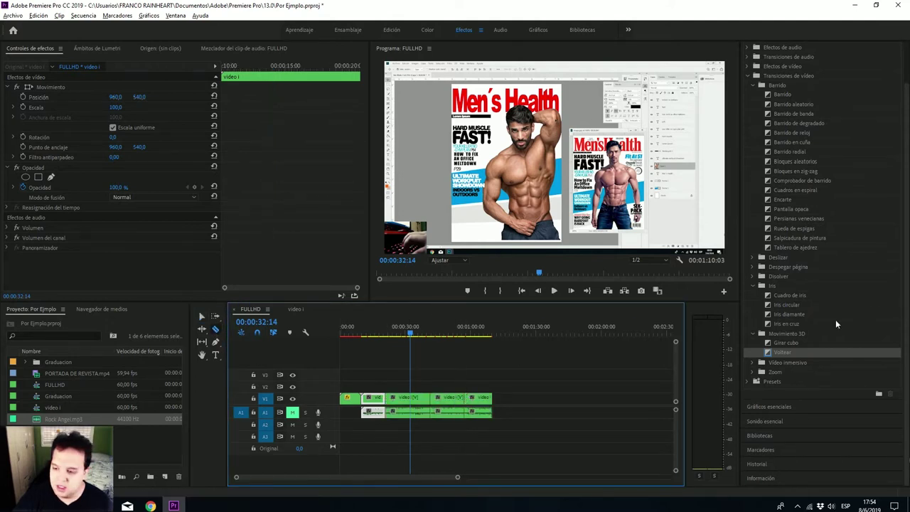
left_click(790, 344)
right_click(794, 343)
left_click(797, 348)
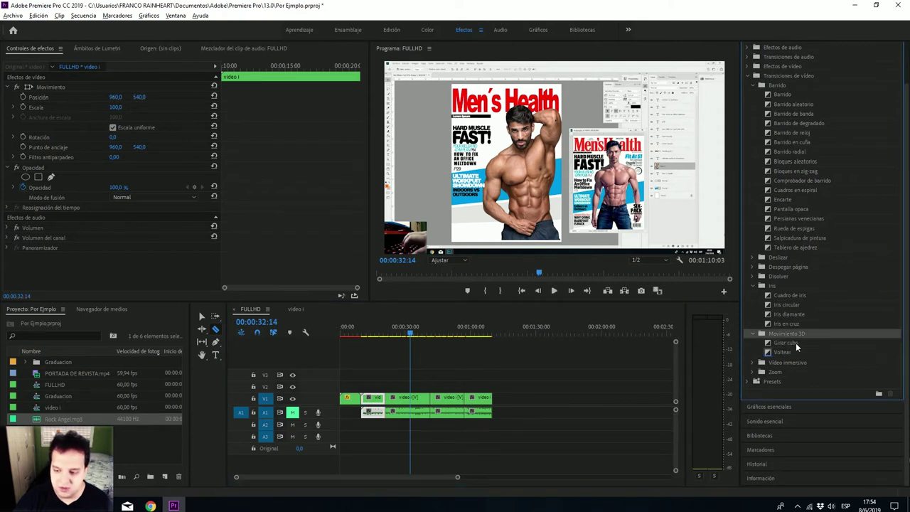
right_click(795, 343)
left_click(789, 347)
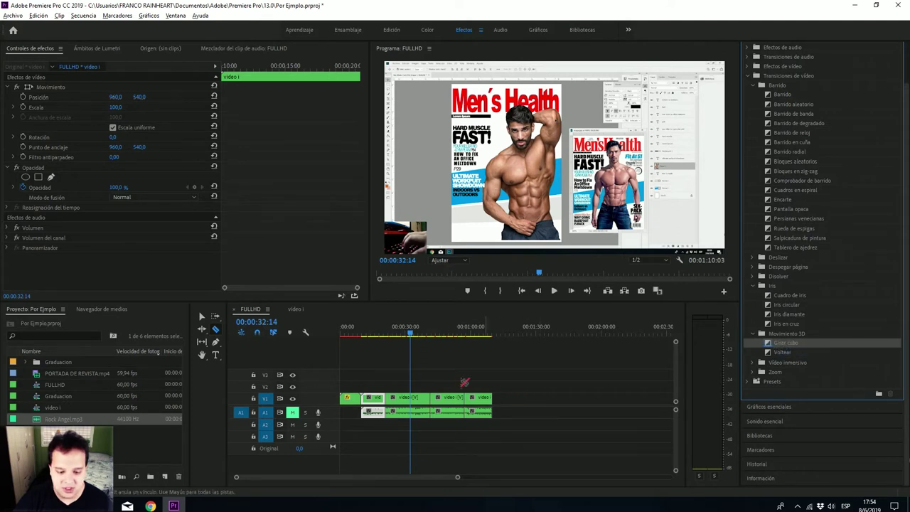
Step: Apply Girar cubo between all selected clip pieces and play to preview it
left_click(201, 315)
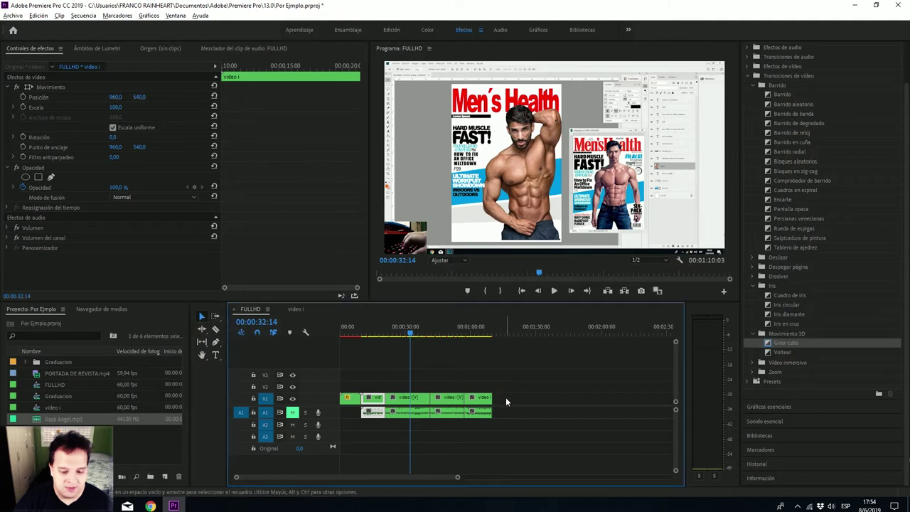
left_click_drag(505, 397, 382, 395)
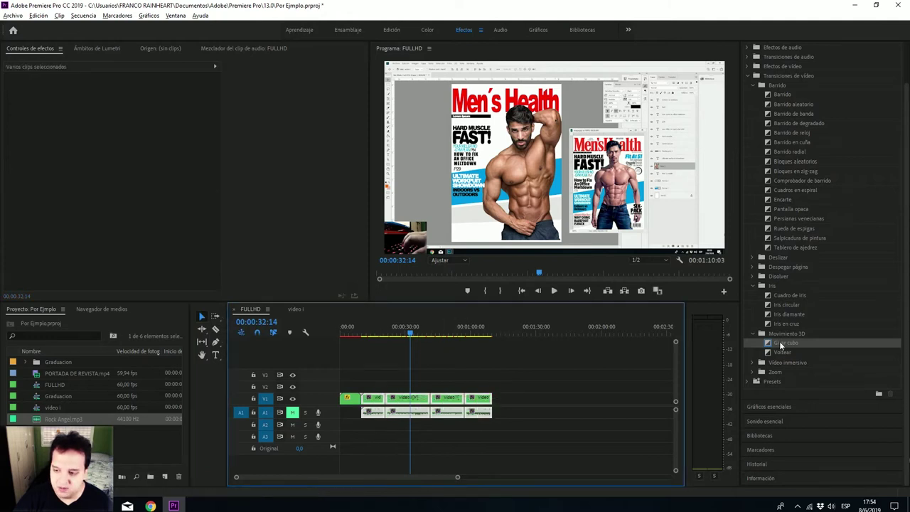
left_click(83, 16)
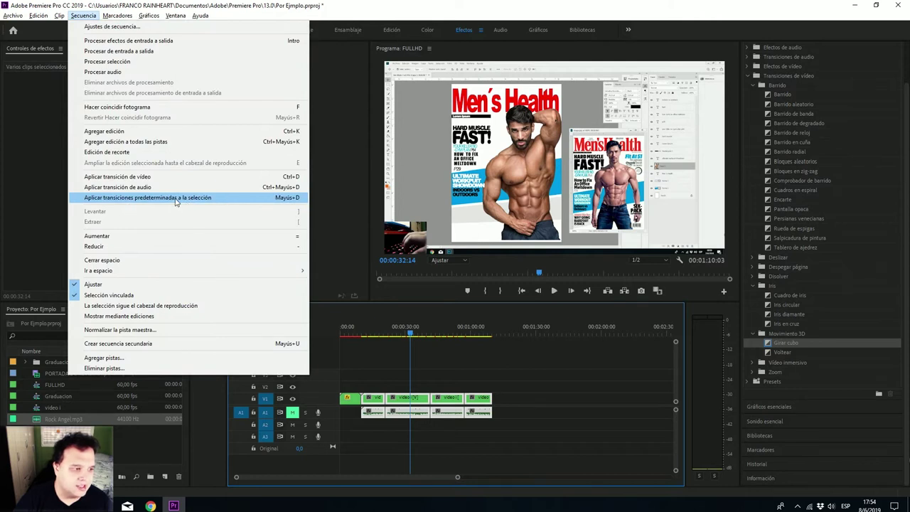
left_click(237, 199)
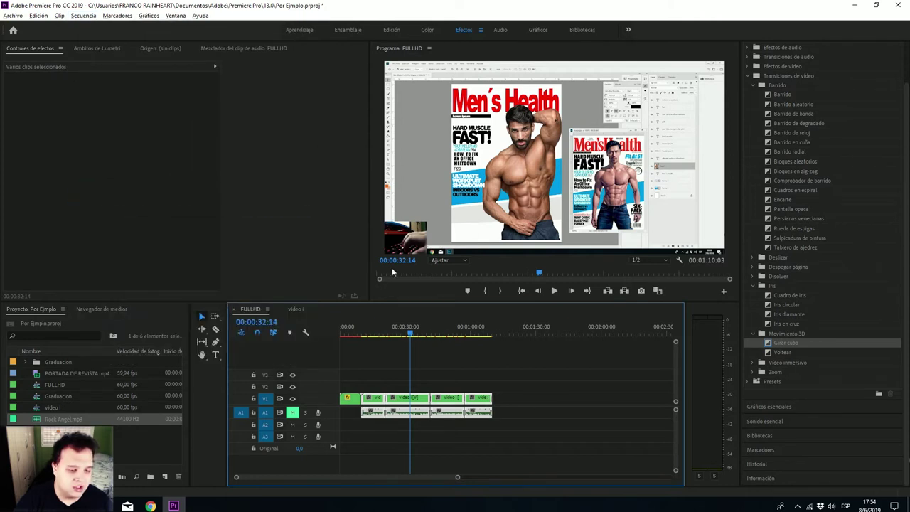
left_click_drag(410, 332, 383, 333)
key("space")
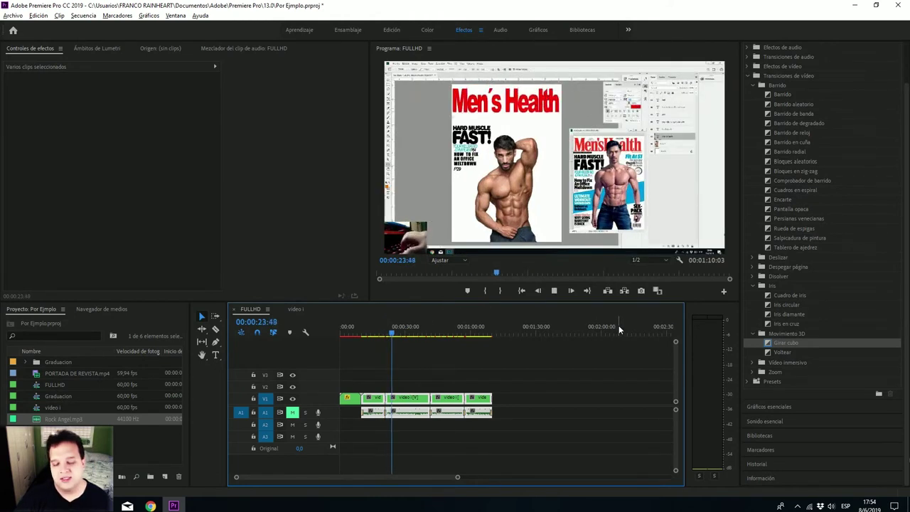
Step: Stop the preview and delete the magazine clips after the 10-second Graduacion clip
key("space")
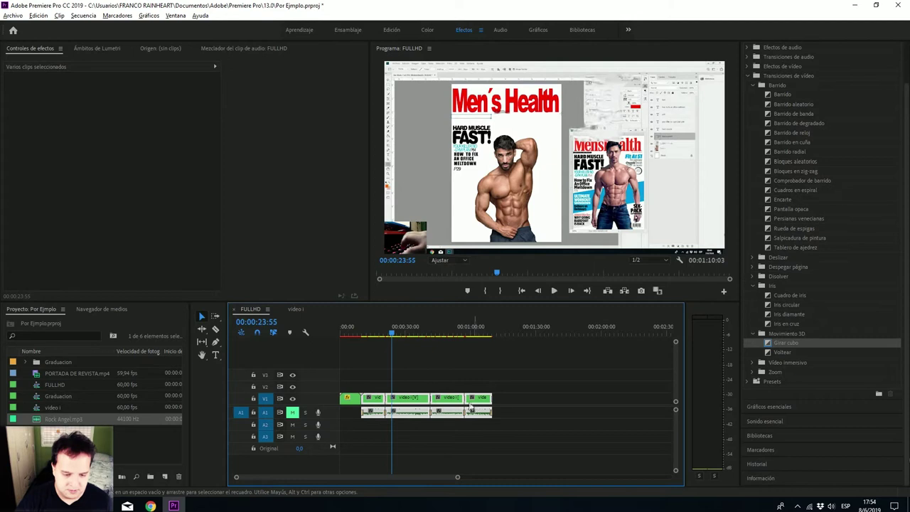
mouse_move(393, 334)
left_mouse_down()
mouse_move(378, 336)
mouse_move(380, 348)
left_mouse_up()
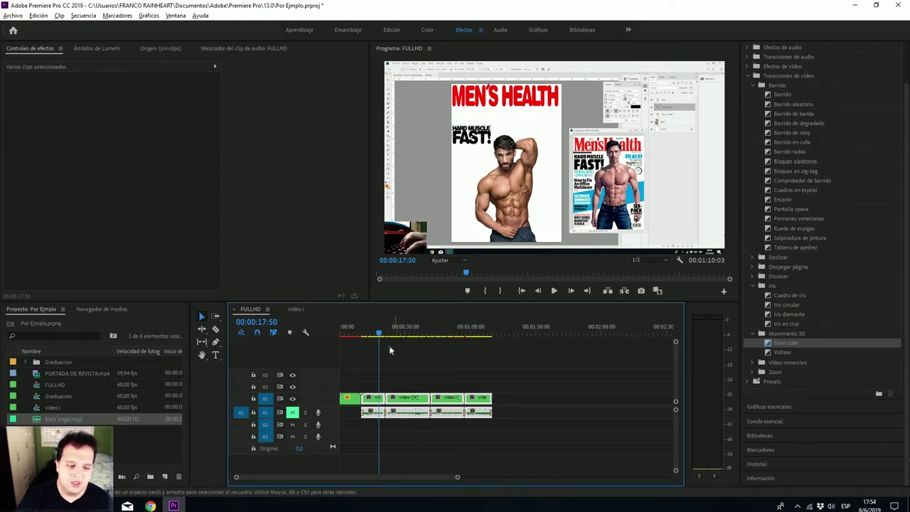
mouse_move(379, 332)
left_mouse_down()
mouse_move(338, 343)
mouse_move(345, 340)
left_mouse_up()
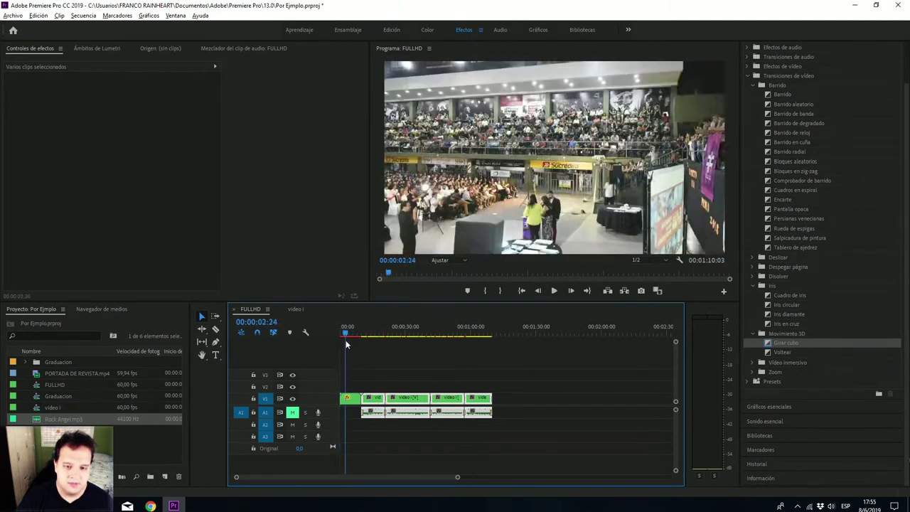
mouse_move(513, 424)
left_mouse_down()
mouse_move(371, 391)
mouse_move(362, 375)
left_mouse_up()
key("Delete")
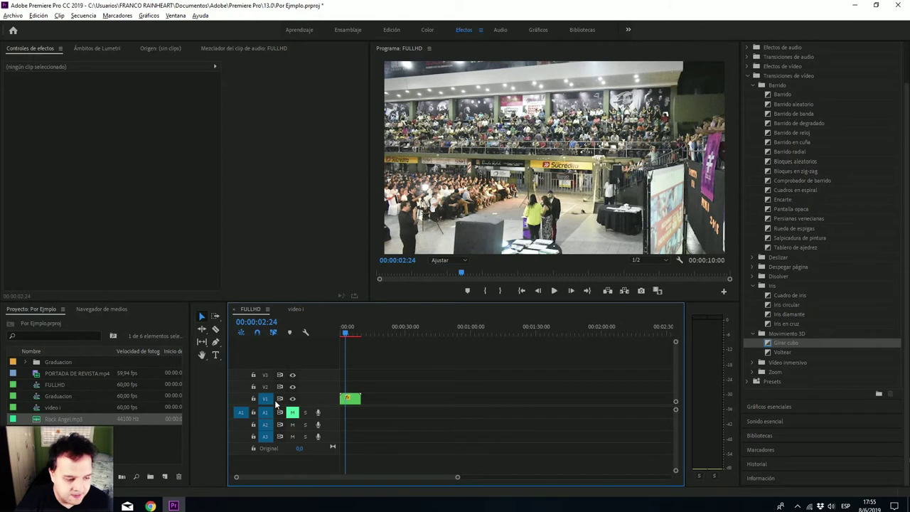
Step: Add Rock Angel.mp3 to A1, cut it at the Graduacion clip's end, and delete the remainder
mouse_move(74, 418)
left_mouse_down()
mouse_move(368, 430)
mouse_move(347, 414)
left_mouse_up()
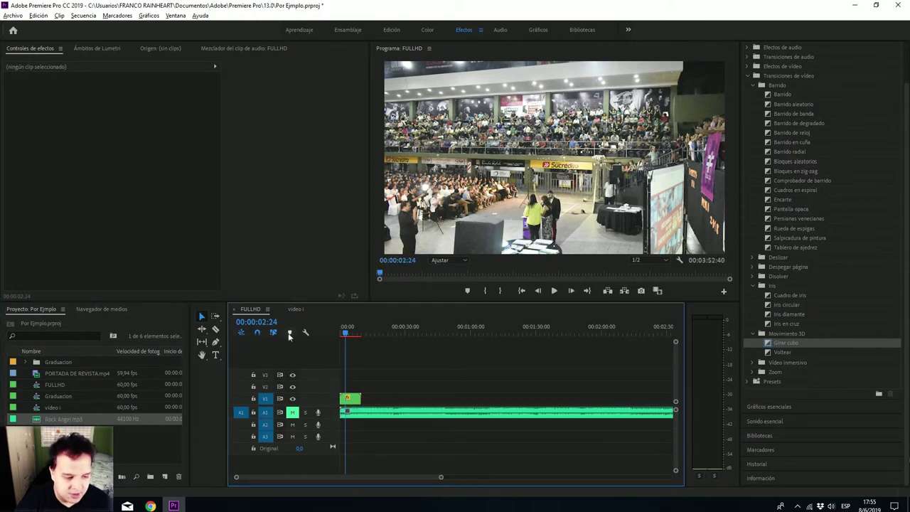
left_click(215, 329)
left_click(367, 411)
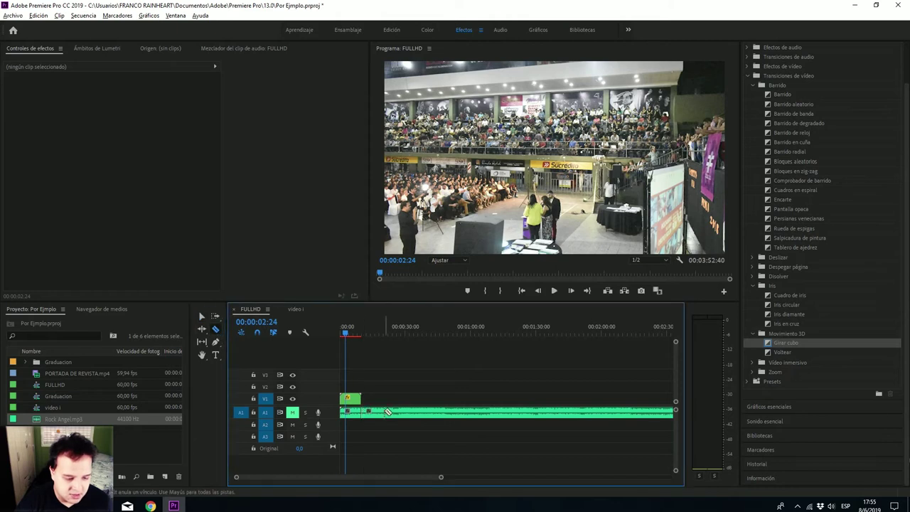
key("v")
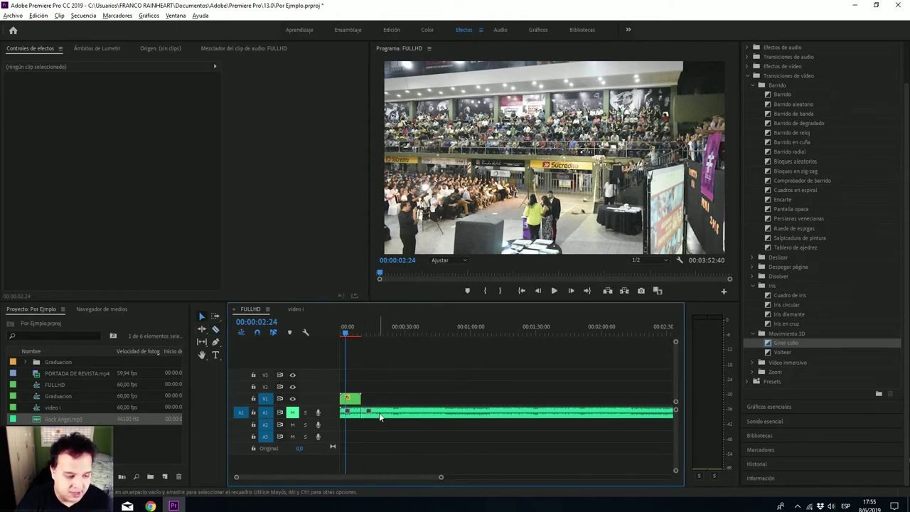
left_click(384, 413)
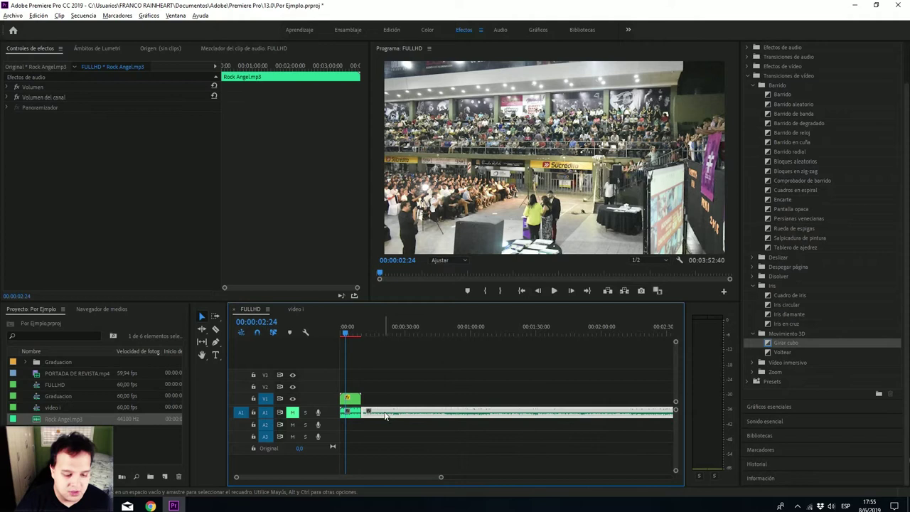
key("Delete")
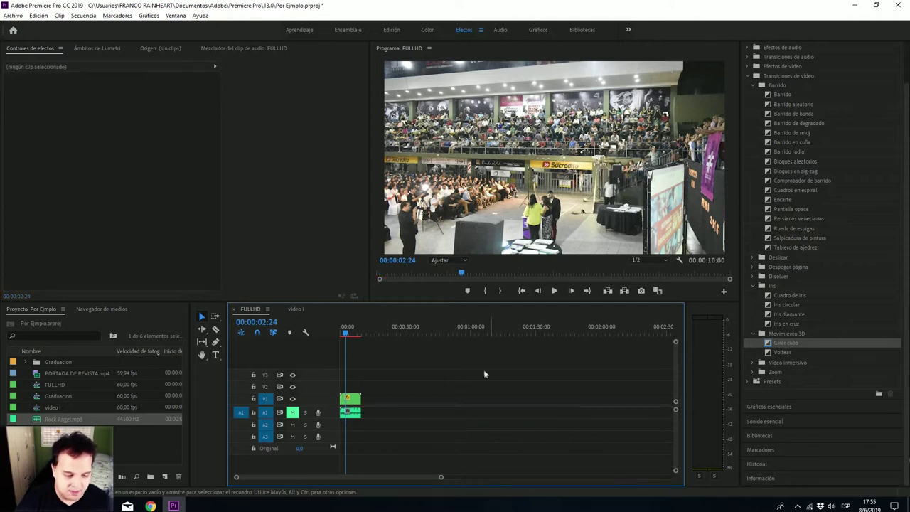
Step: Scrub from the sequence start and select the Rock Angel.mp3 clip
left_click(341, 333)
left_click_drag(341, 335, 346, 334)
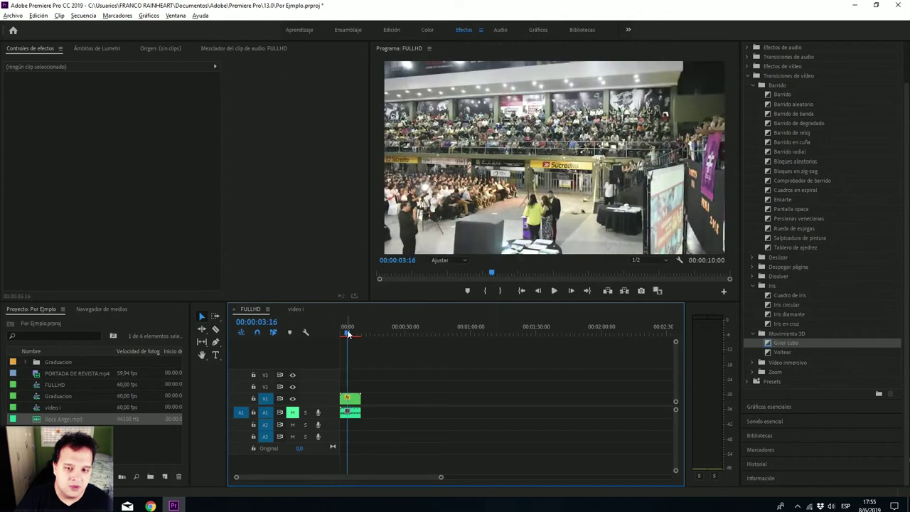
left_click(356, 414)
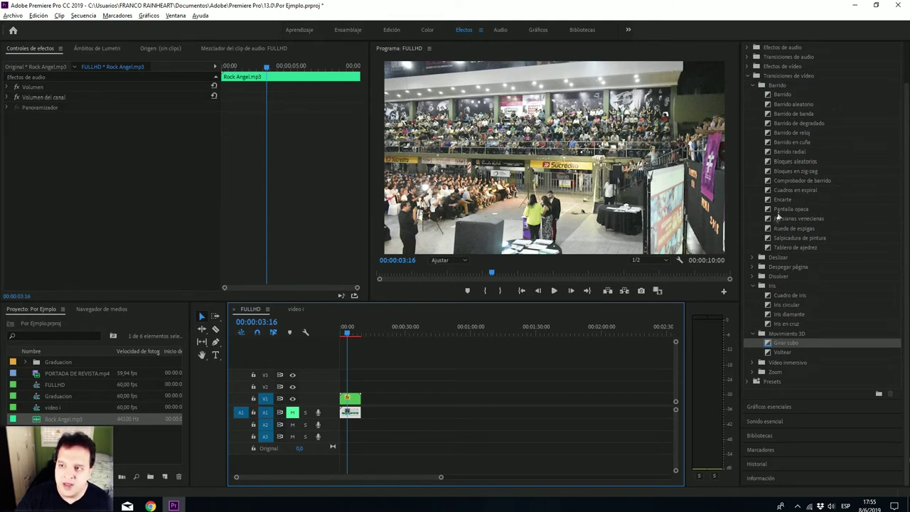
Step: Drag Eliminar ruido from Efectos de audio onto the Rock Angel.mp3 clip on A1
left_click(746, 75)
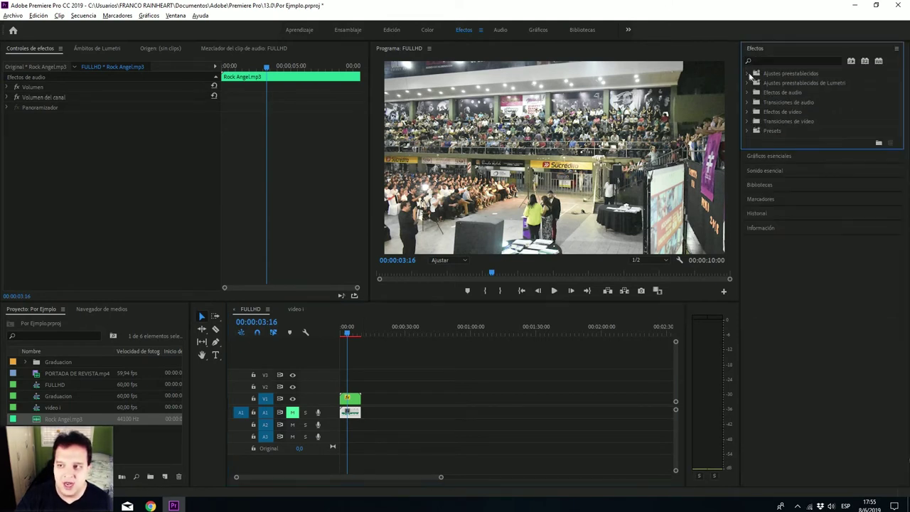
left_click(747, 93)
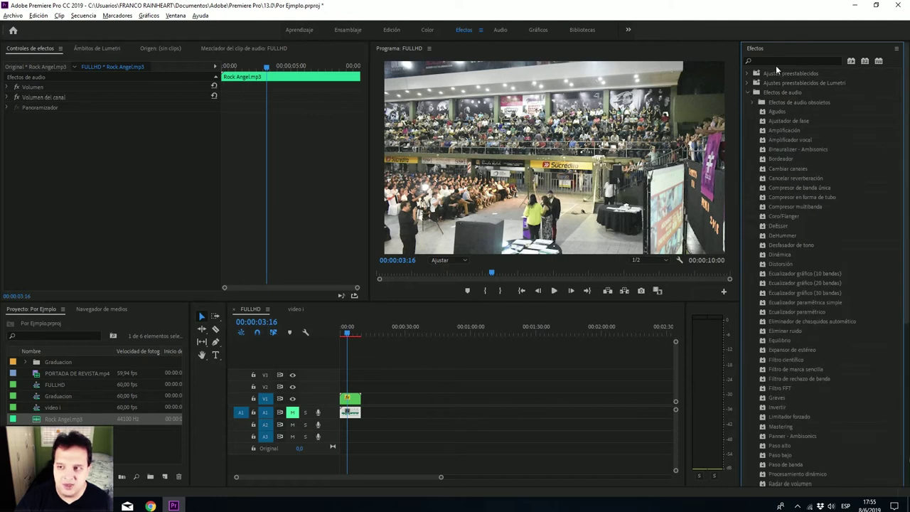
left_click(398, 429)
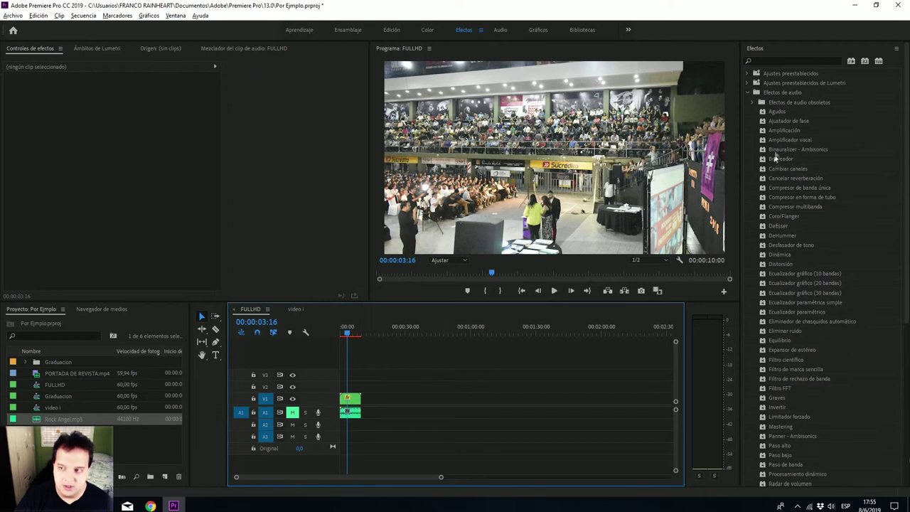
left_click(776, 57)
key("ctrl+a")
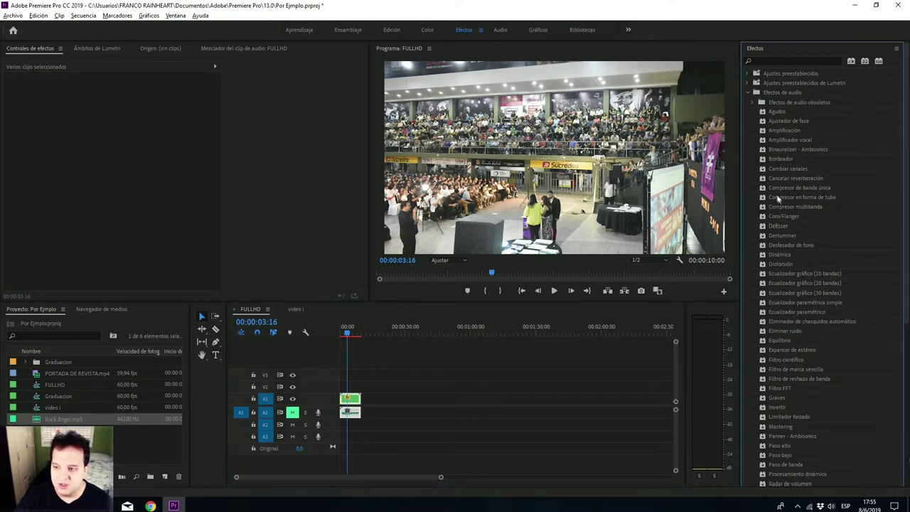
scroll(777, 260, "down", 4)
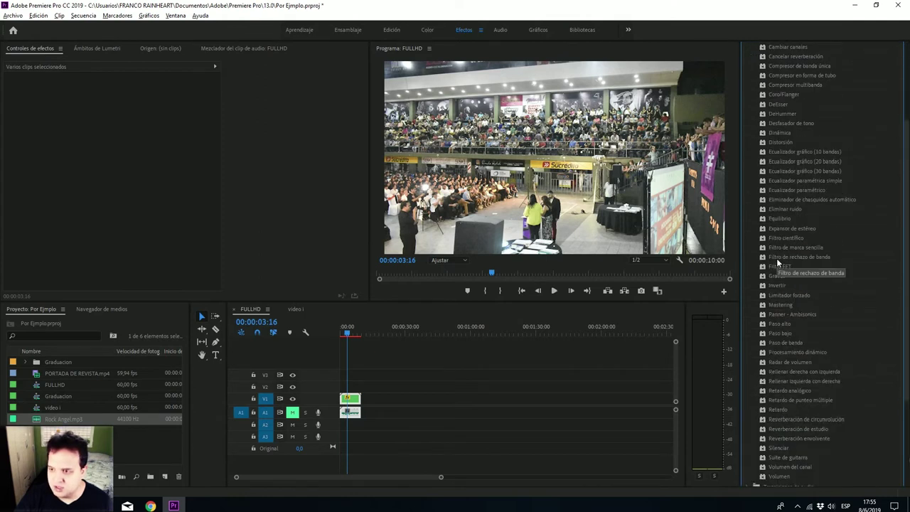
scroll(776, 258, "up", 4)
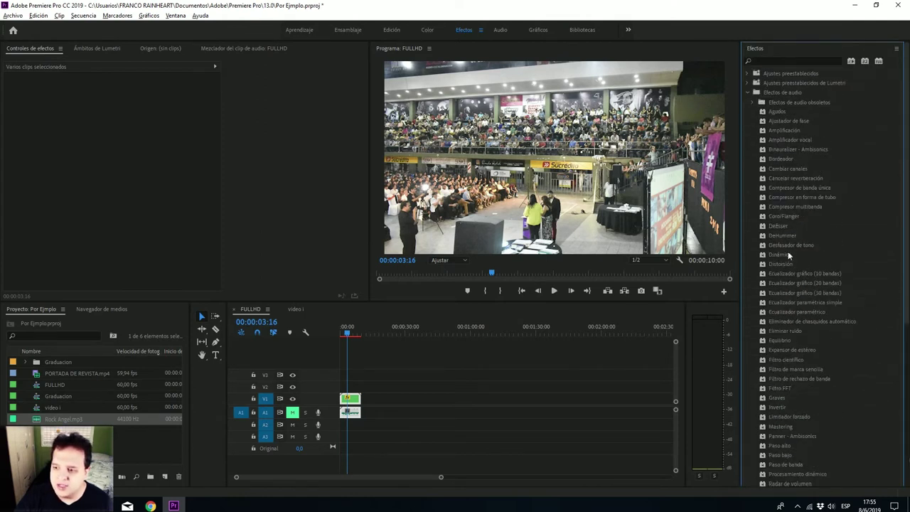
mouse_move(790, 332)
left_mouse_down()
mouse_move(725, 352)
mouse_move(437, 392)
left_mouse_up()
left_click_drag(370, 411, 359, 412)
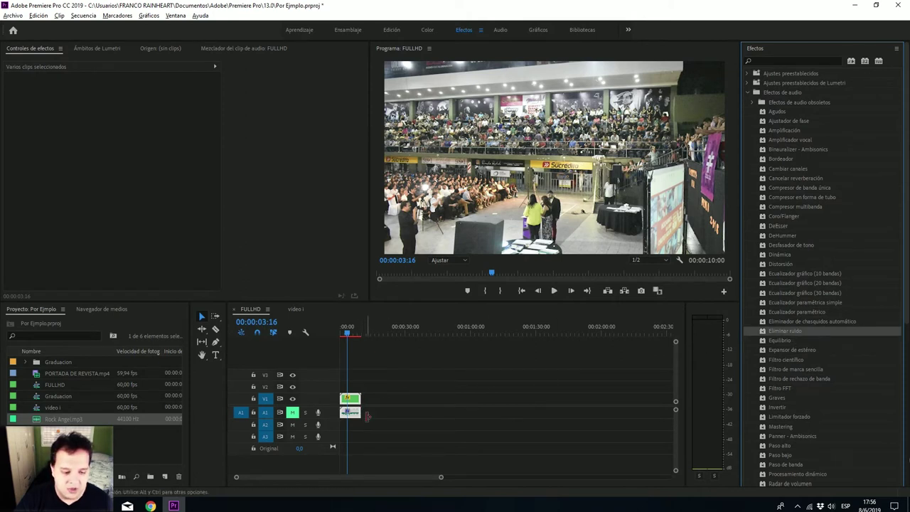
left_click(358, 414)
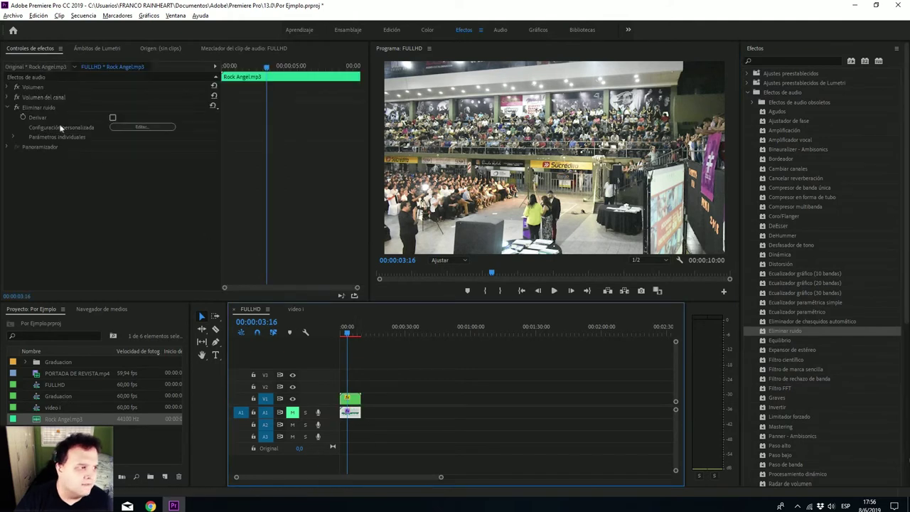
left_click(174, 16)
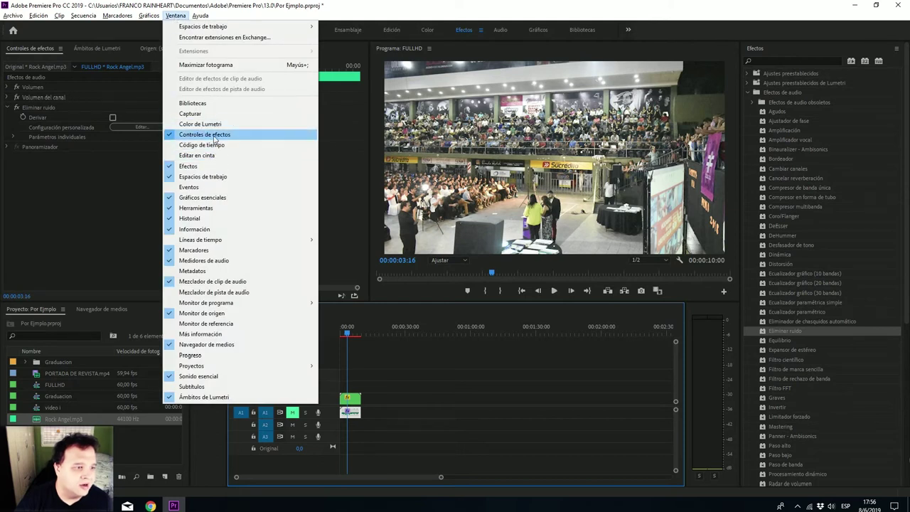
left_click(51, 159)
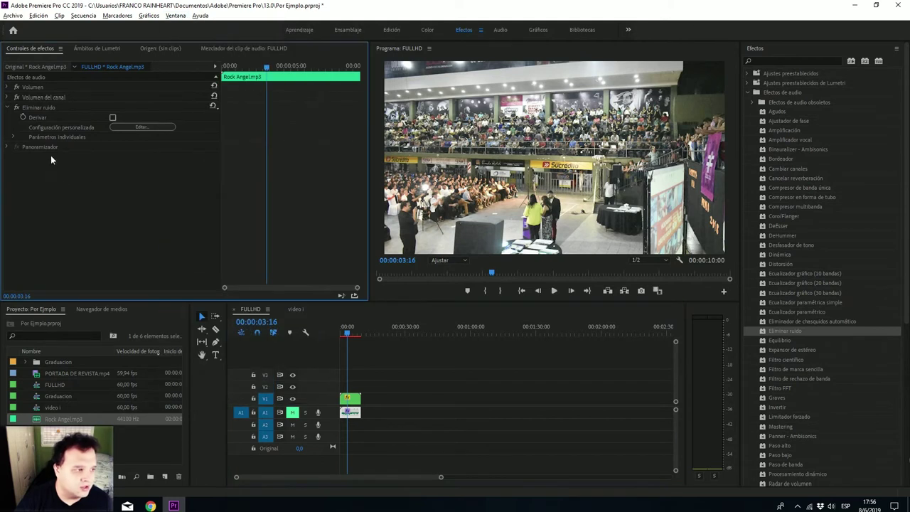
left_click(354, 418)
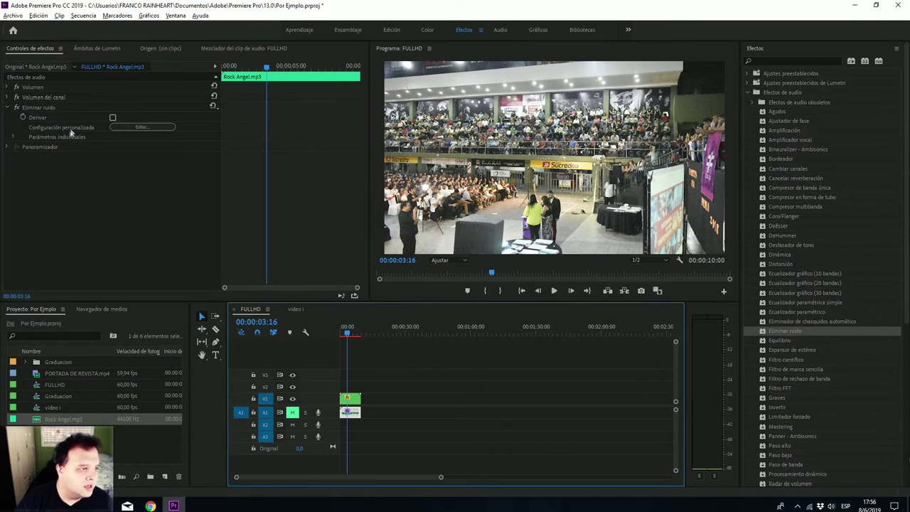
left_click(40, 108)
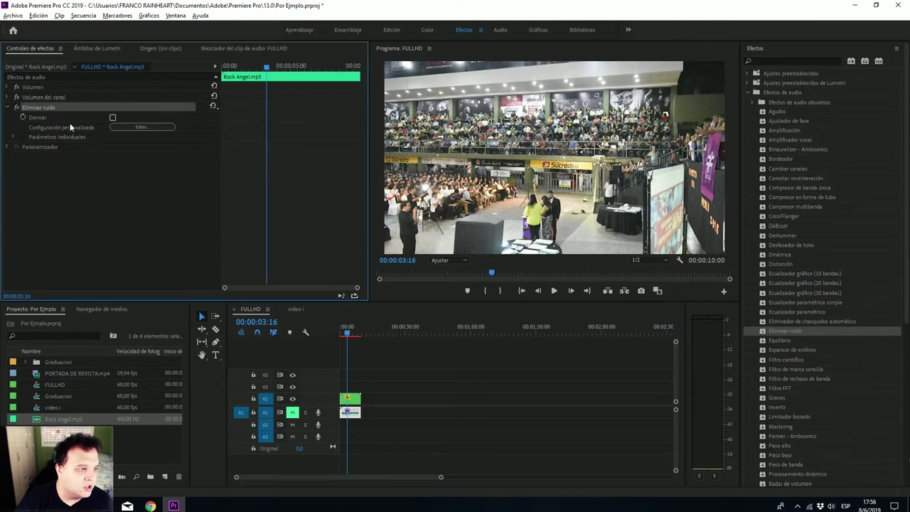
left_click(70, 123)
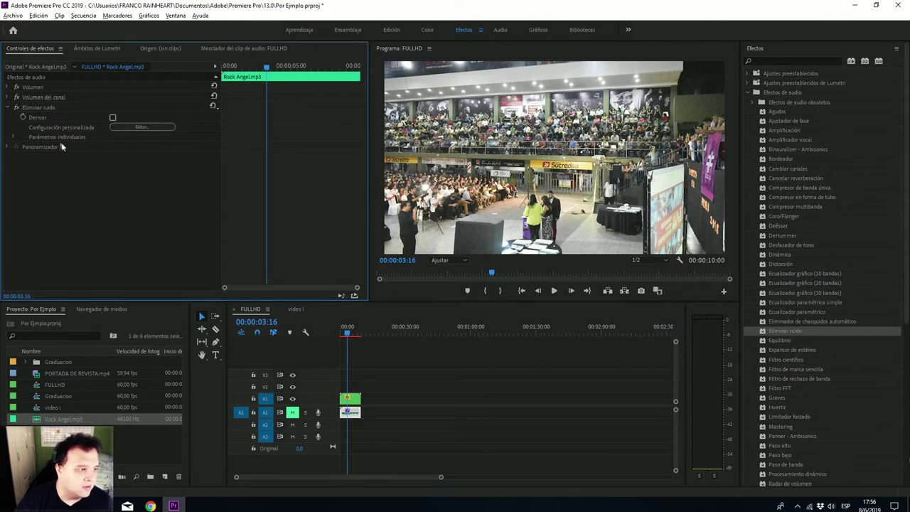
left_click(14, 137)
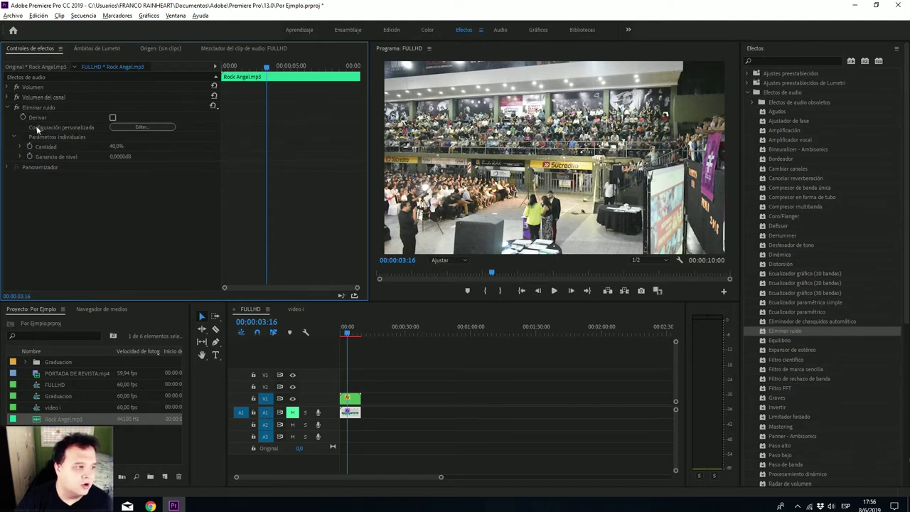
left_click(14, 137)
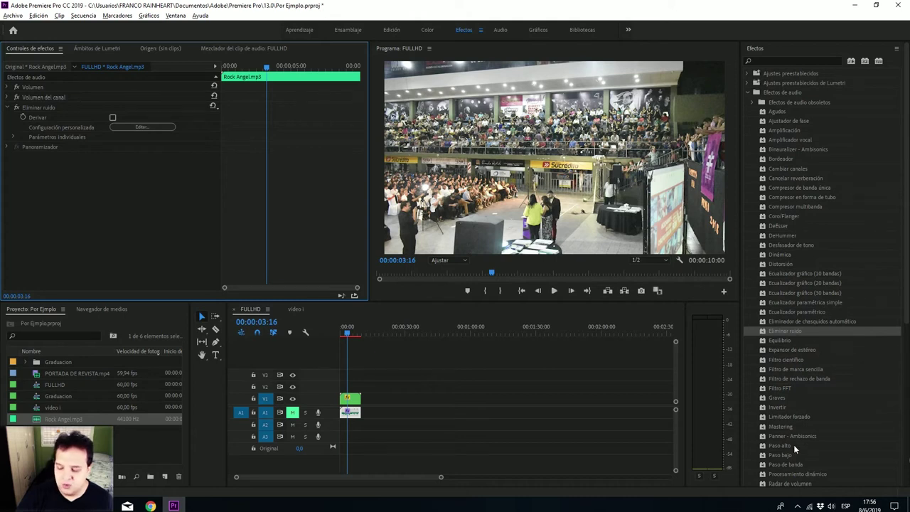
scroll(810, 428, "down", 4)
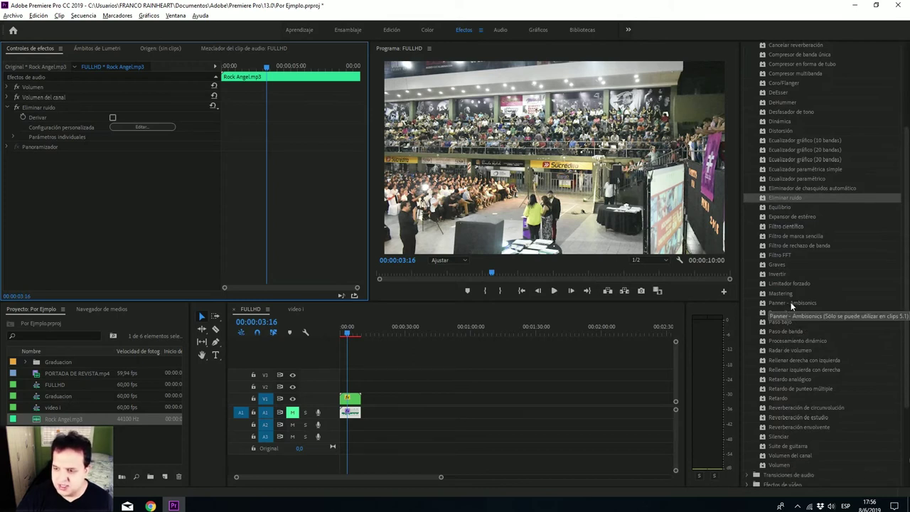
left_click_drag(791, 306, 350, 413)
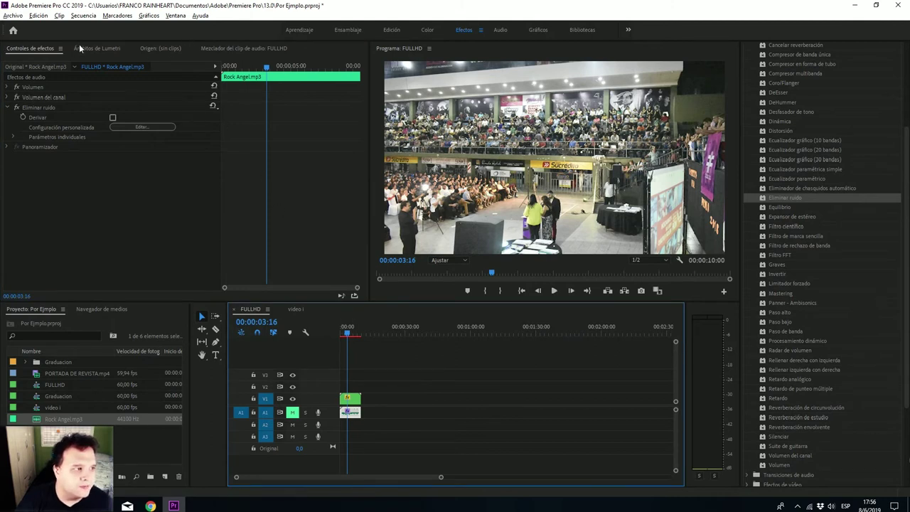
Step: Adjust the Rock Angel.mp3 clip's gain by 10 dB via Ganancia de audio
right_click(352, 410)
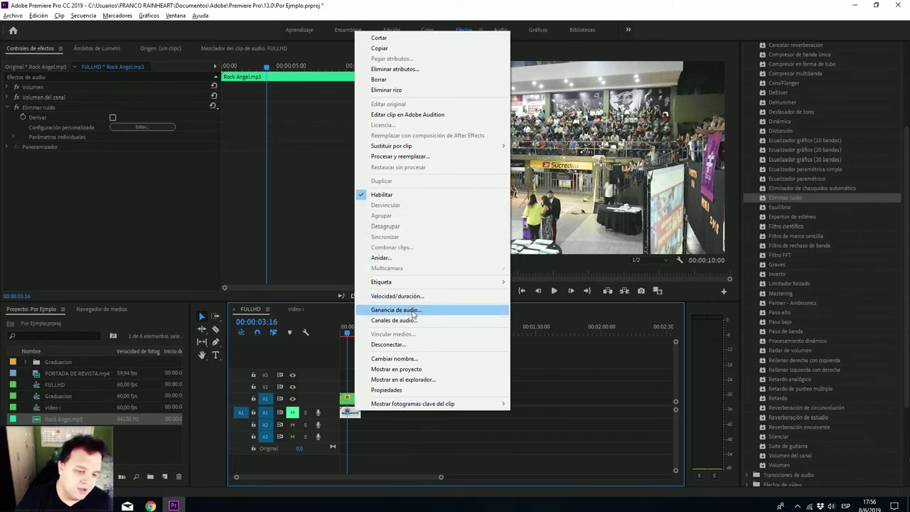
left_click(414, 312)
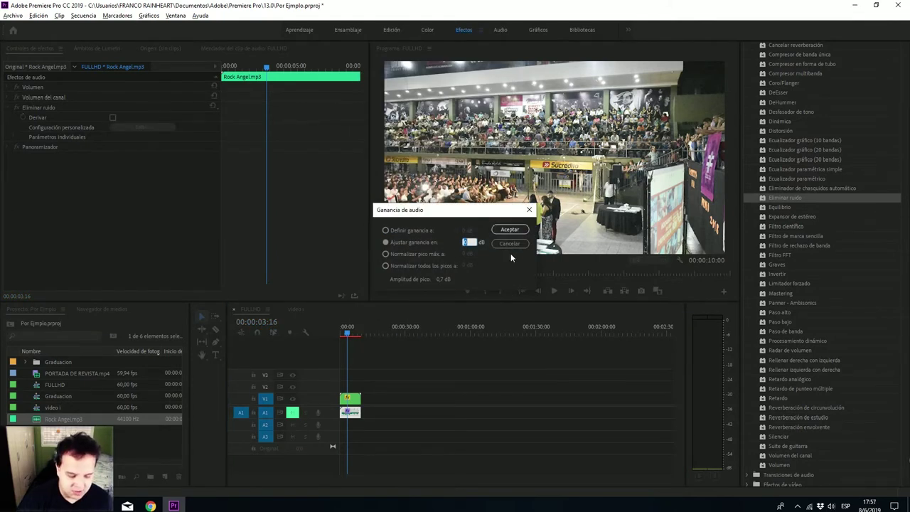
type("10")
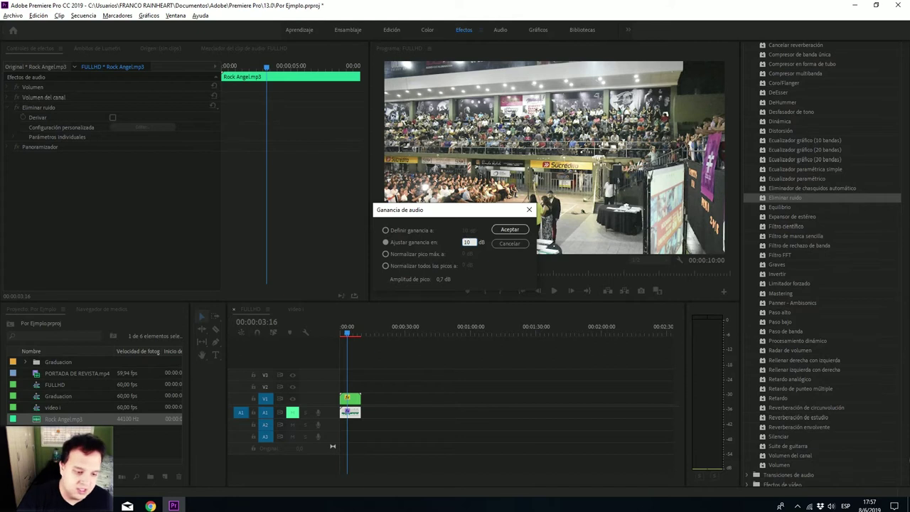
left_click(510, 228)
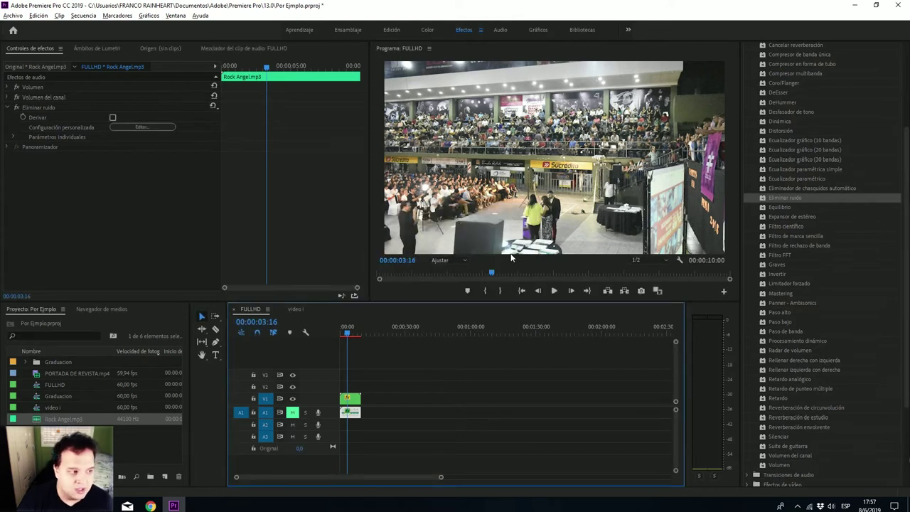
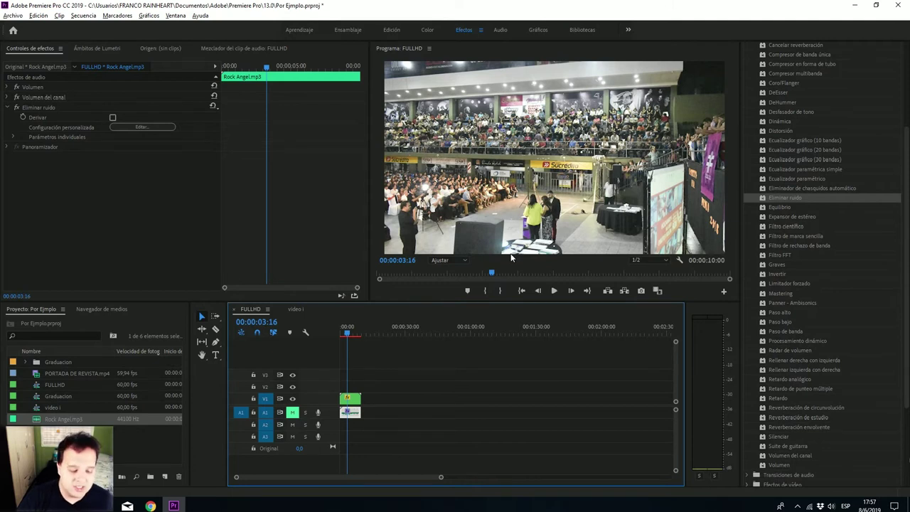
Step: Leave Rock Angel.mp3's gain unchanged, and in Canales de audio route the left source to both outputs
right_click(357, 412)
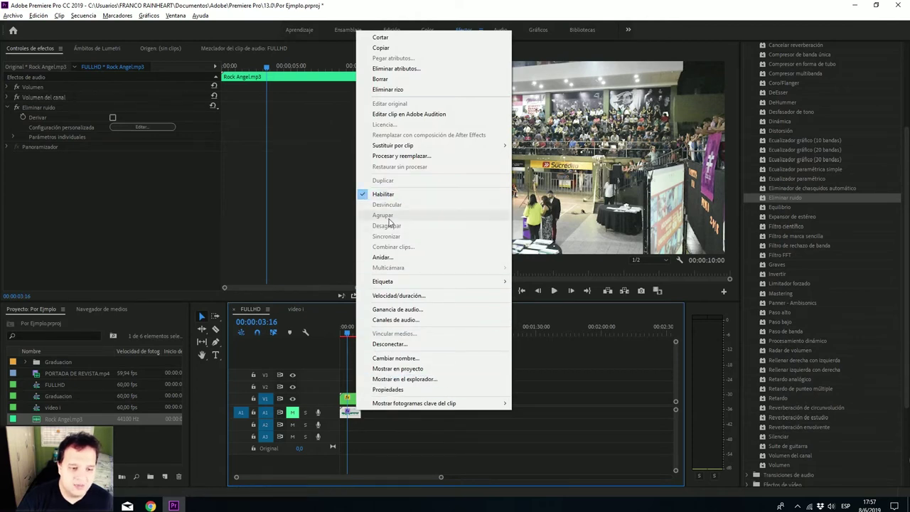
left_click(418, 313)
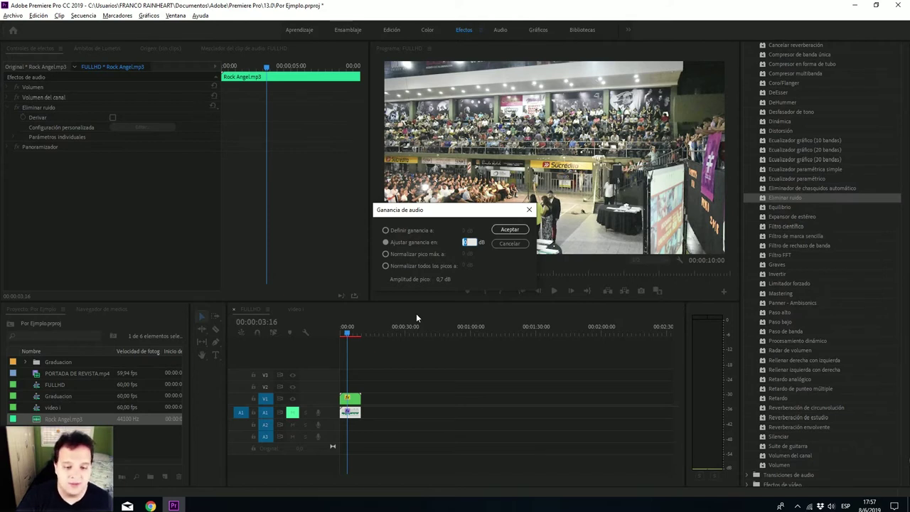
left_click(509, 243)
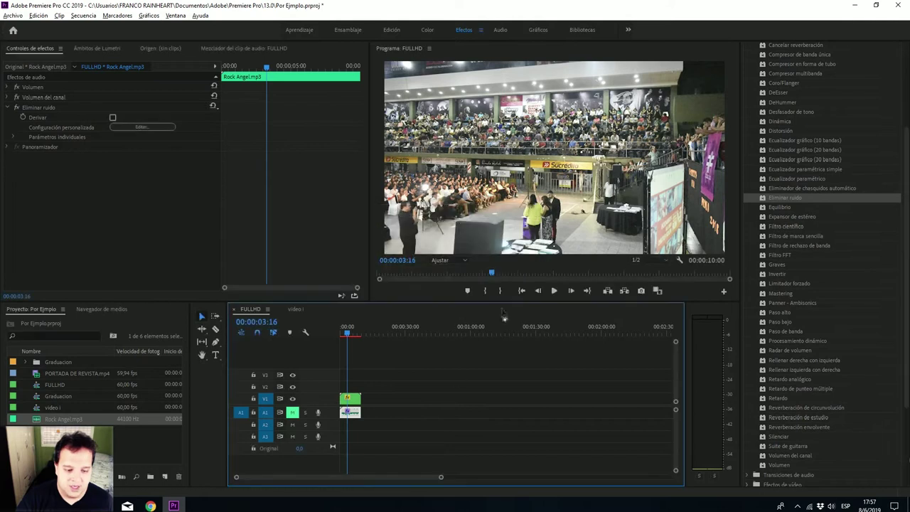
right_click(352, 411)
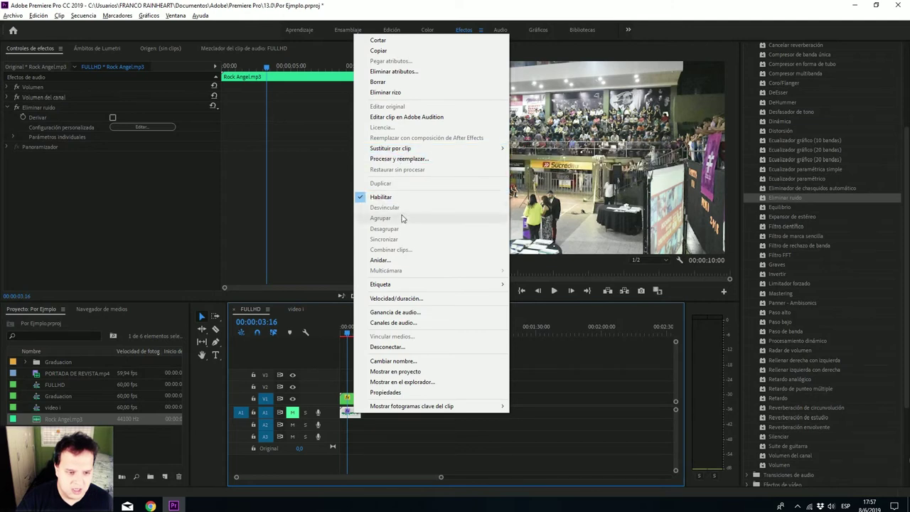
left_click(410, 322)
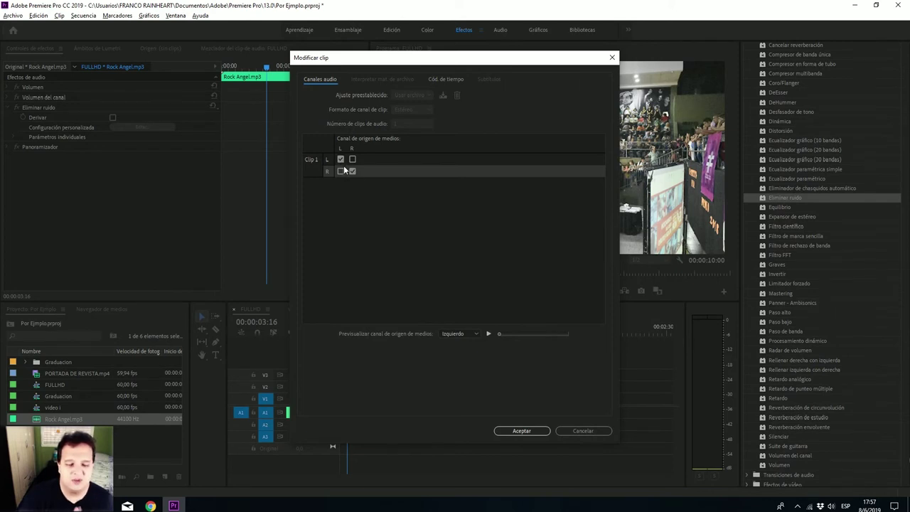
left_click(341, 171)
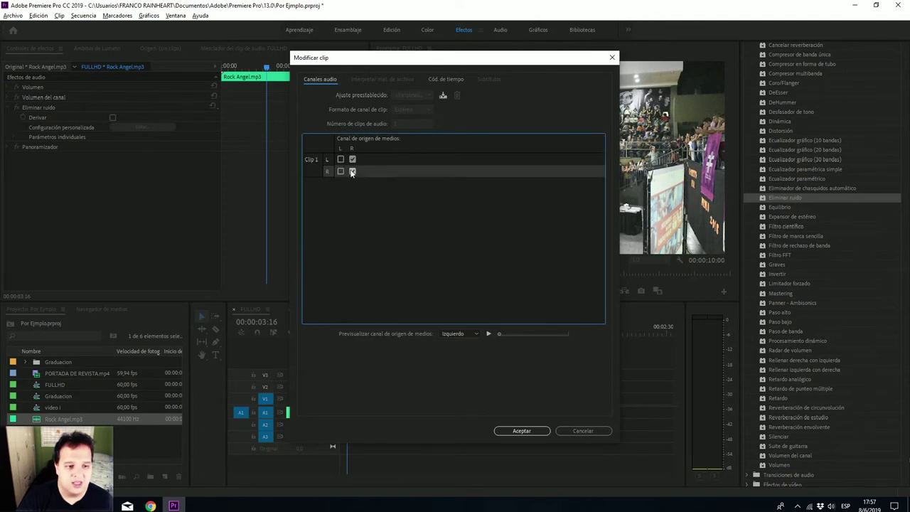
left_click(521, 430)
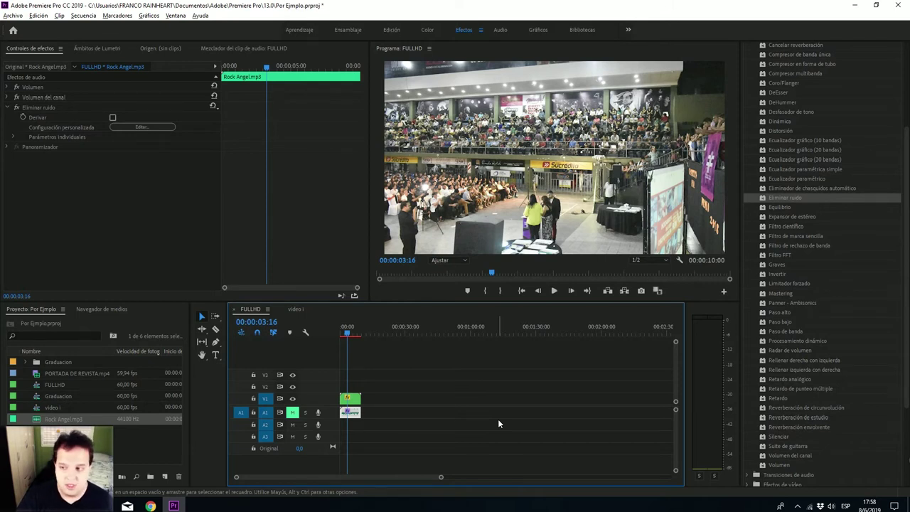
scroll(803, 121, "up", 5)
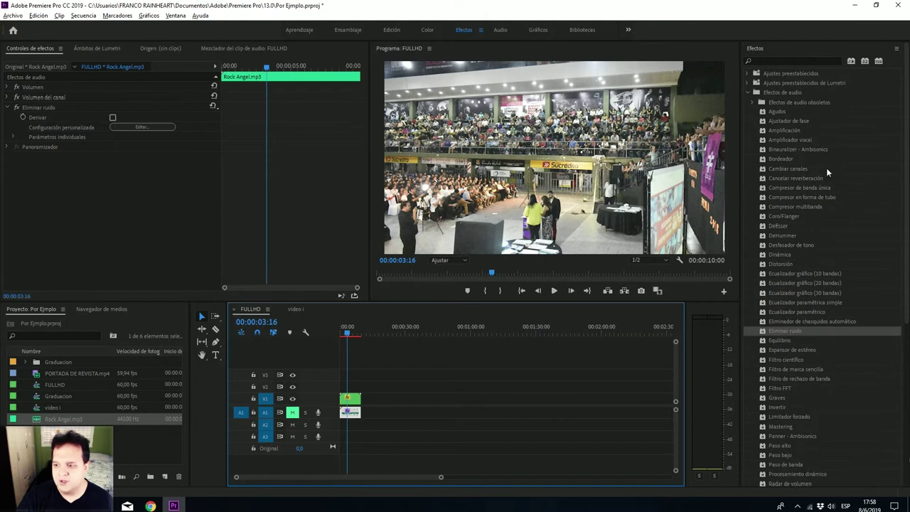
scroll(823, 171, "down", 5)
scroll(797, 204, "down", 4)
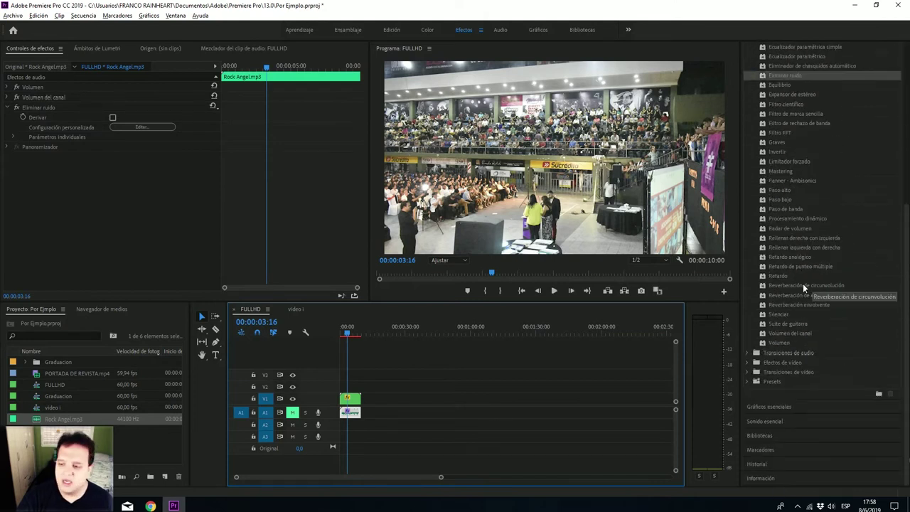
scroll(786, 295, "up", 5)
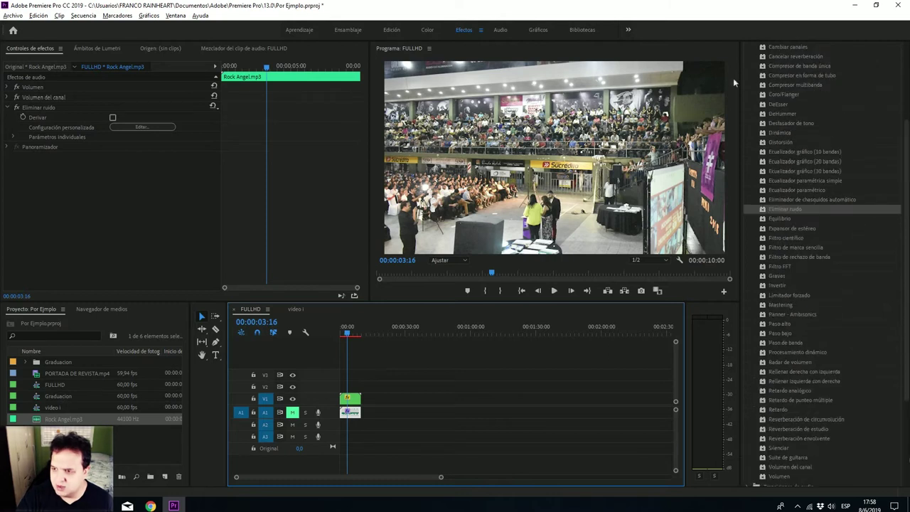
scroll(829, 201, "up", 4)
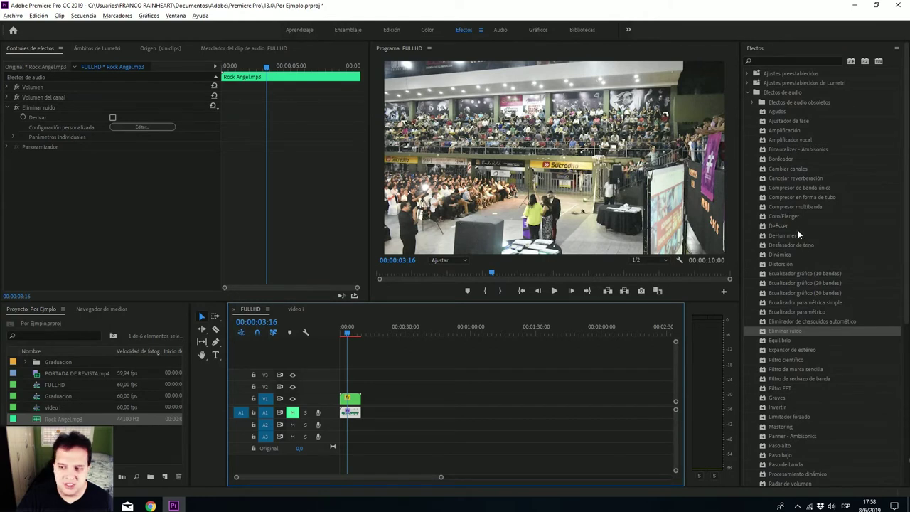
scroll(791, 223, "down", 4)
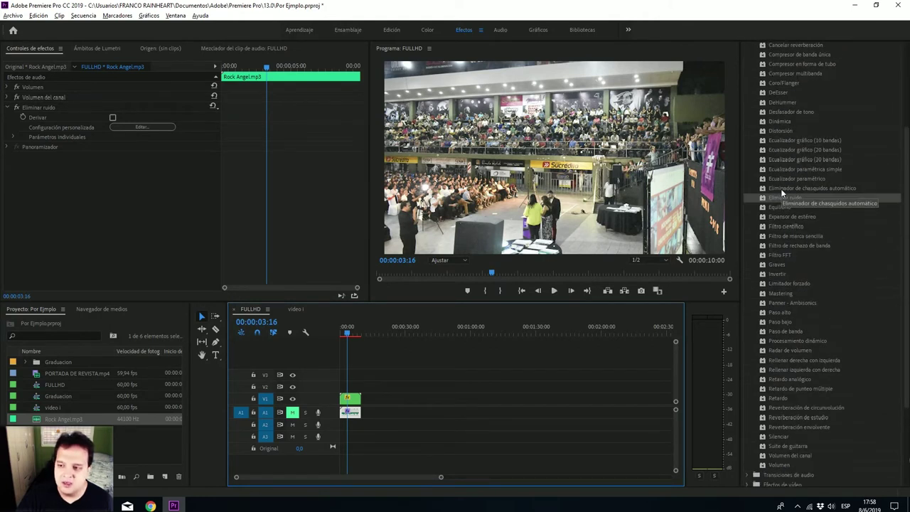
scroll(781, 190, "down", 4)
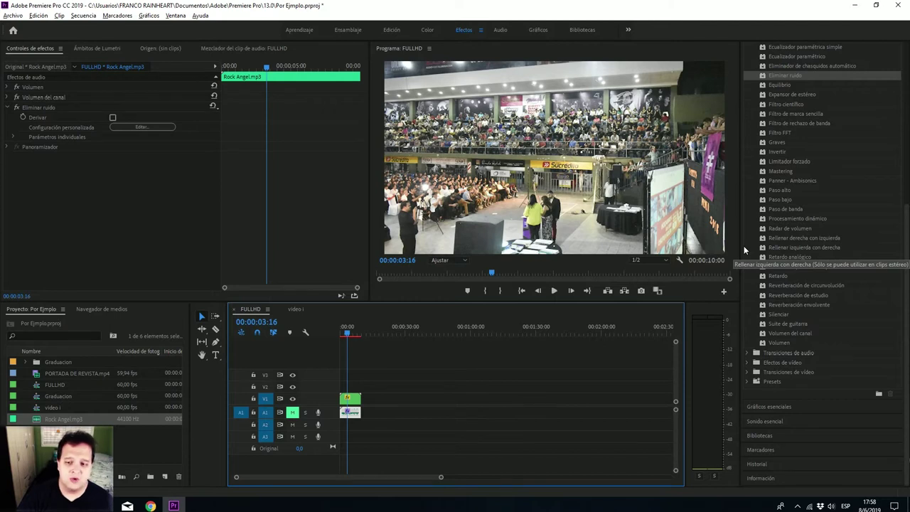
scroll(745, 243, "up", 5)
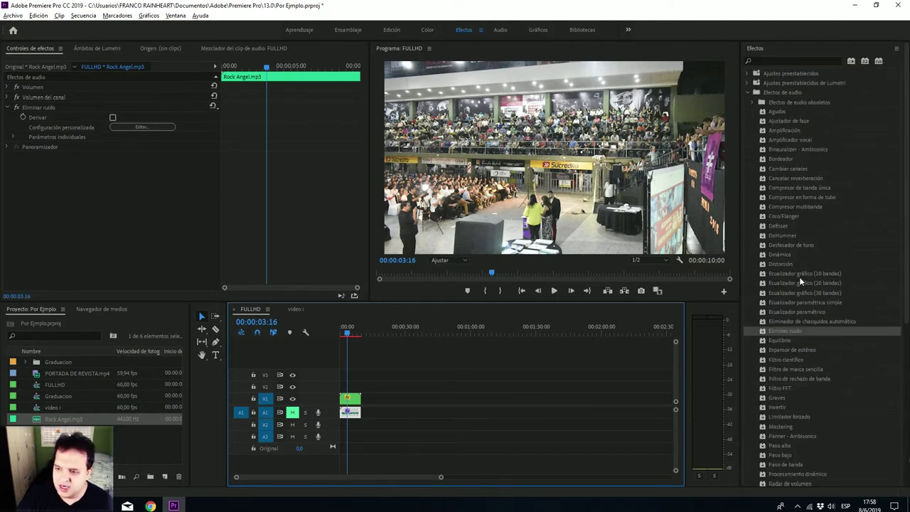
left_click_drag(801, 274, 354, 408)
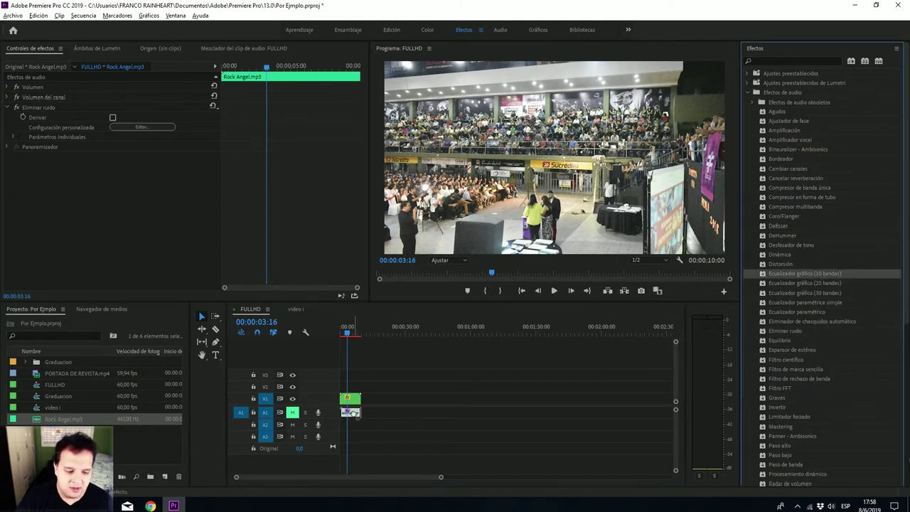
Step: Load the Presencia vocal - Corte preset into the clip's Ecualizador gráfico (10 bandas)
left_click(44, 146)
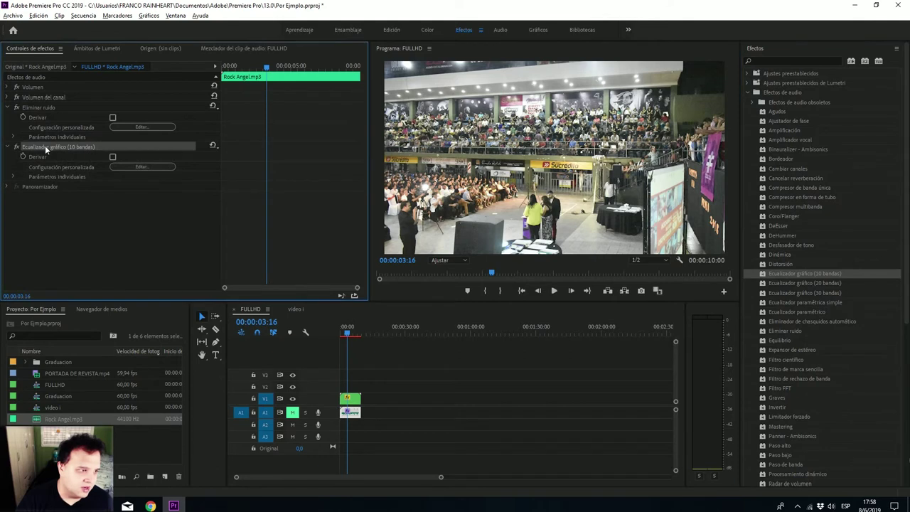
left_click(122, 168)
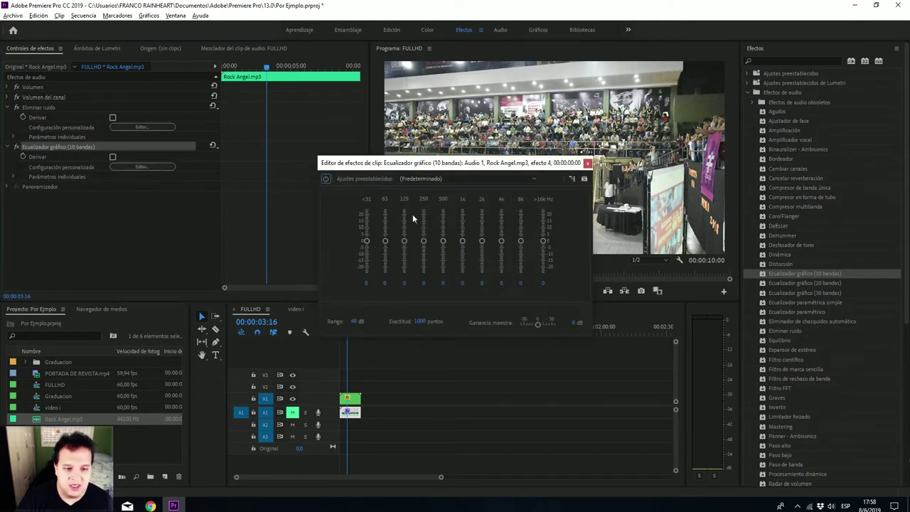
left_click(532, 178)
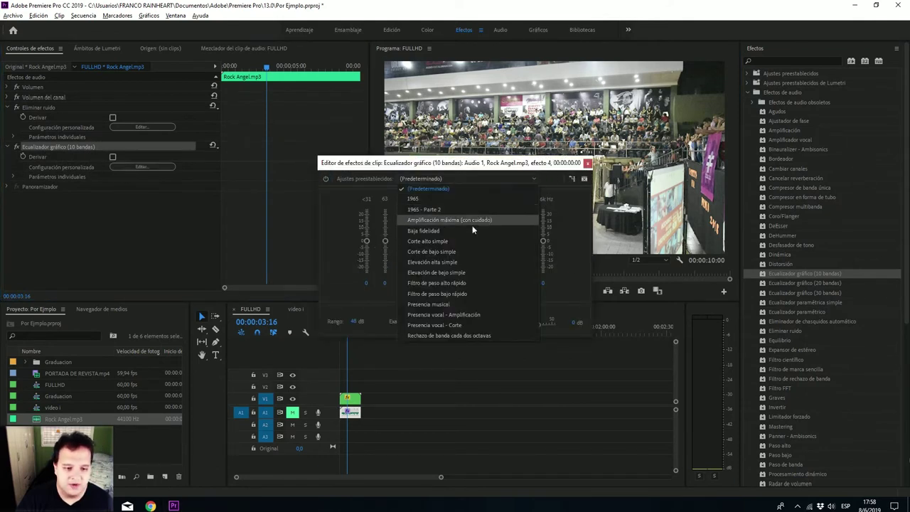
left_click(465, 324)
left_click(587, 163)
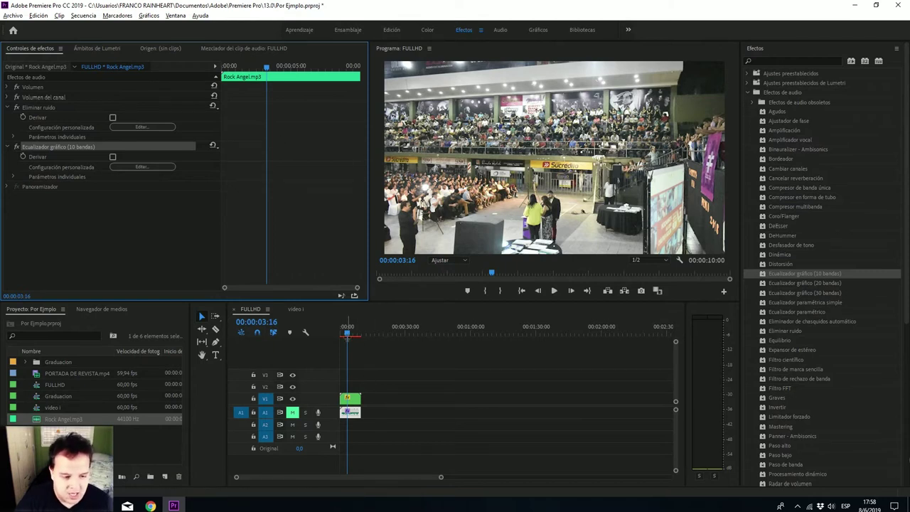
left_click(357, 400)
Step: Insert the video i clip right after Graduacion on V1, then deselect the clips
left_click(356, 400)
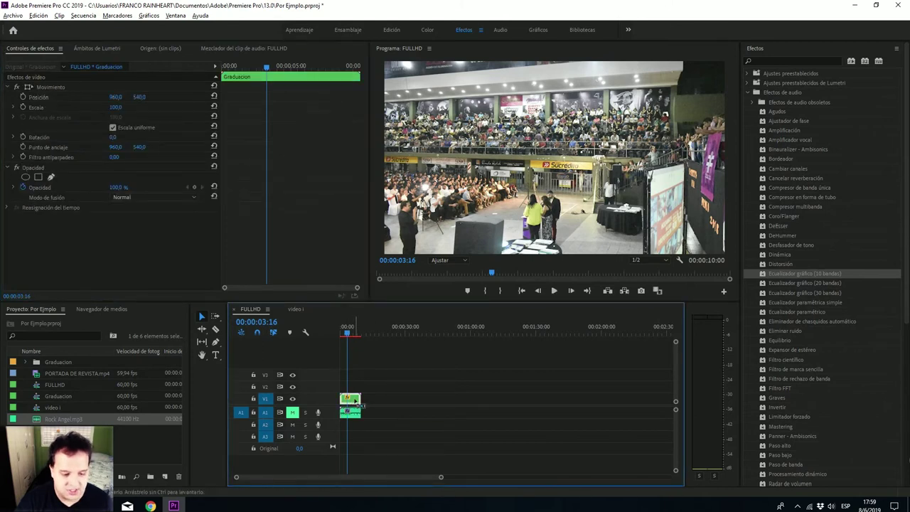
left_click_drag(356, 401, 364, 385)
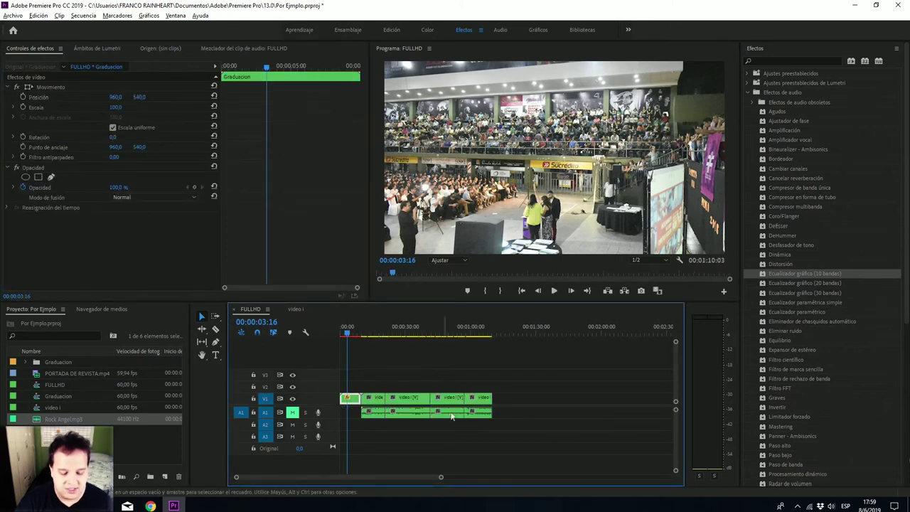
left_click(375, 406)
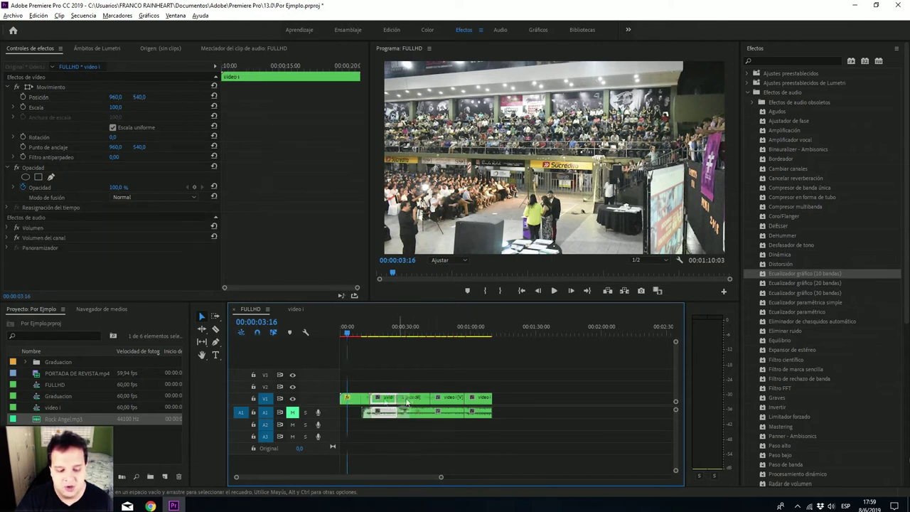
left_click(529, 393)
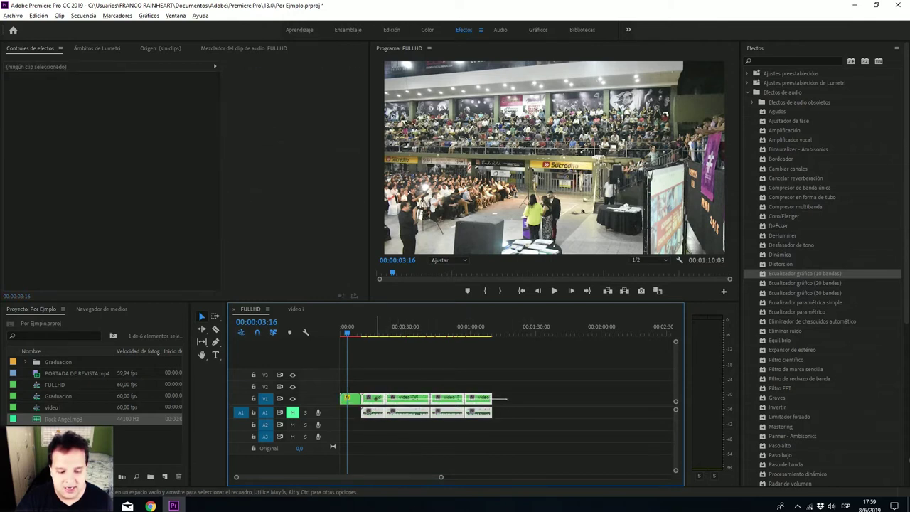
Step: Check the V1 clips' options menu without changes, then pick an undo/redo command from Edit
right_click(375, 398)
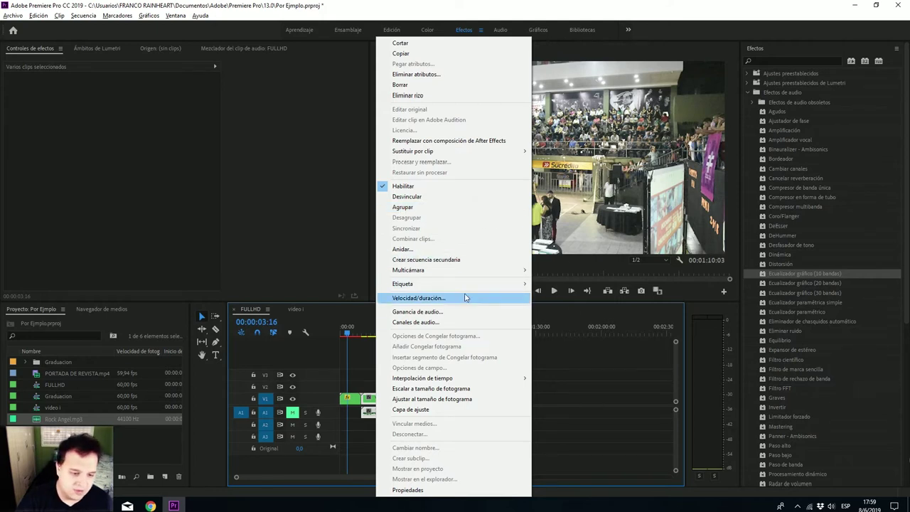
mouse_move(464, 288)
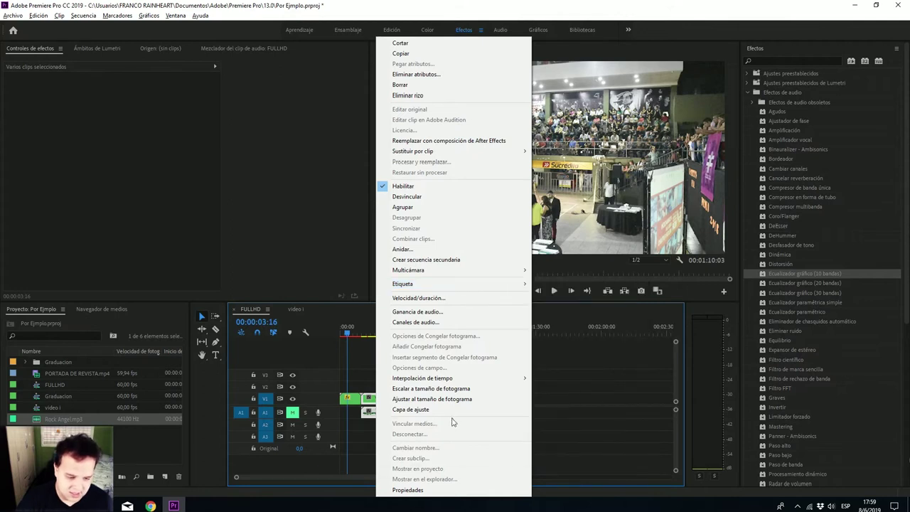
left_click(575, 391)
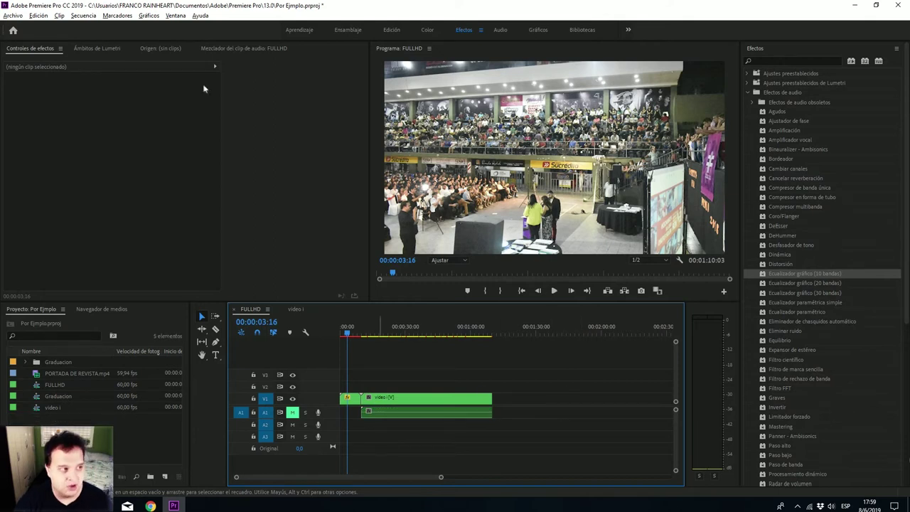
left_click(38, 15)
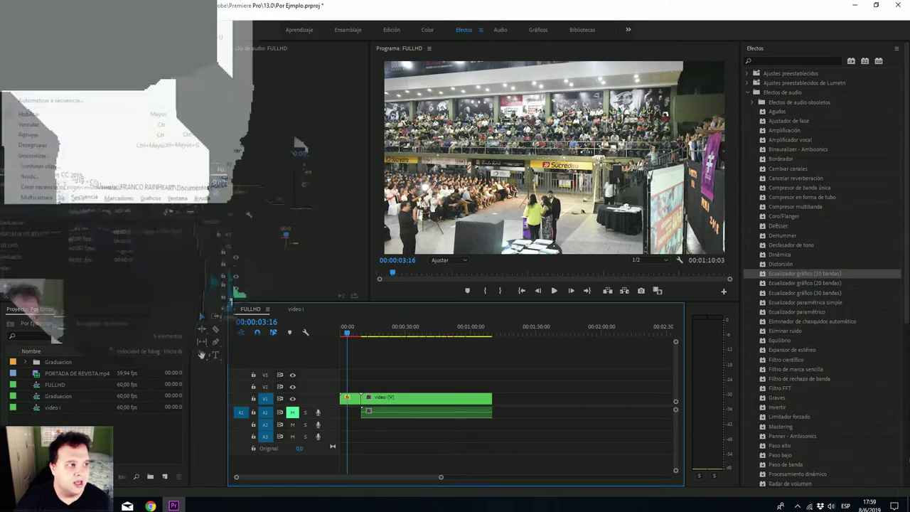
left_click(51, 42)
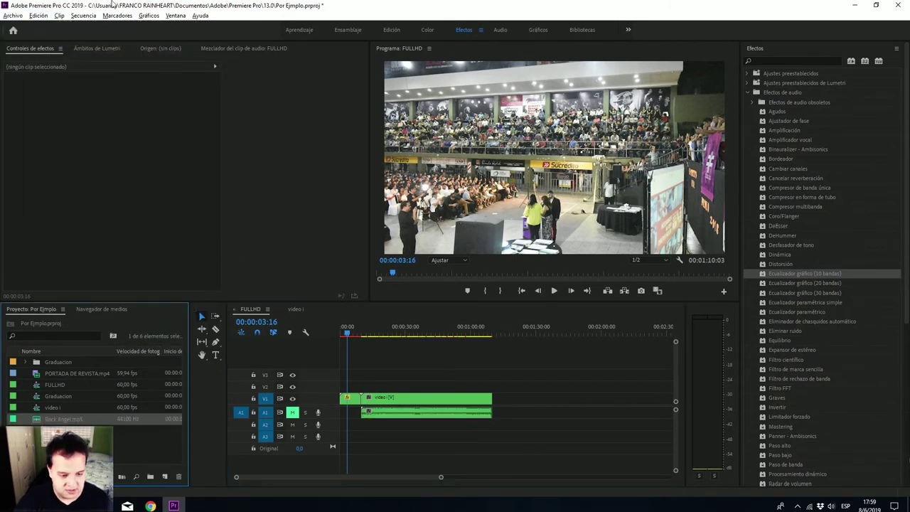
Step: Undo the insert, open nested Graduacion, select all its clips and cancel nesting them
key("ctrl+z")
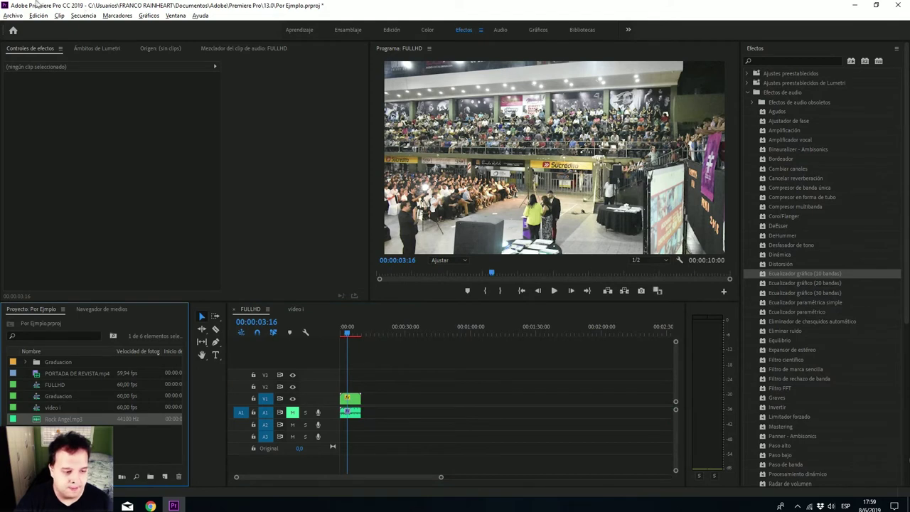
double_click(359, 405)
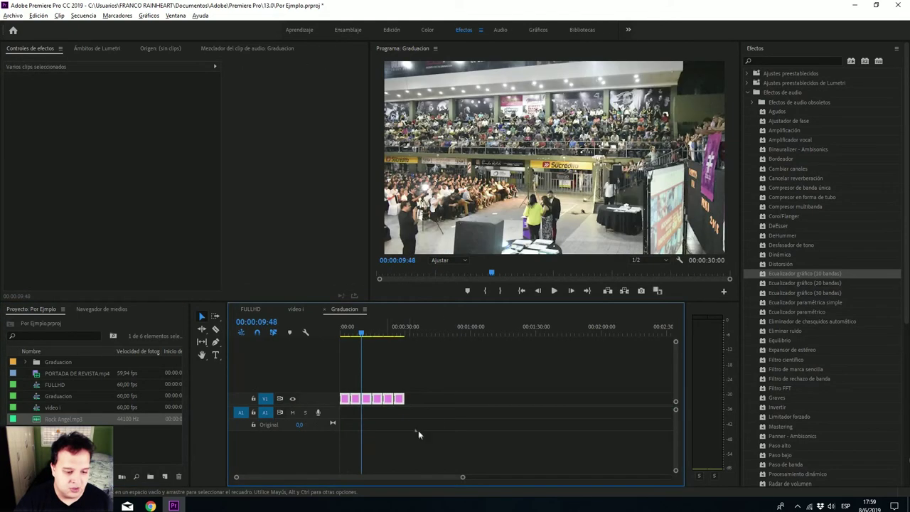
left_click(420, 406)
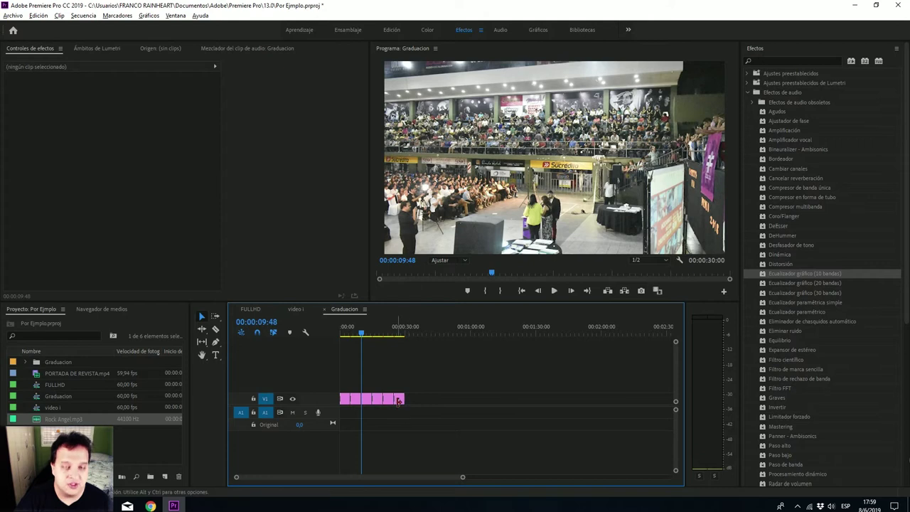
left_click_drag(412, 412, 341, 395)
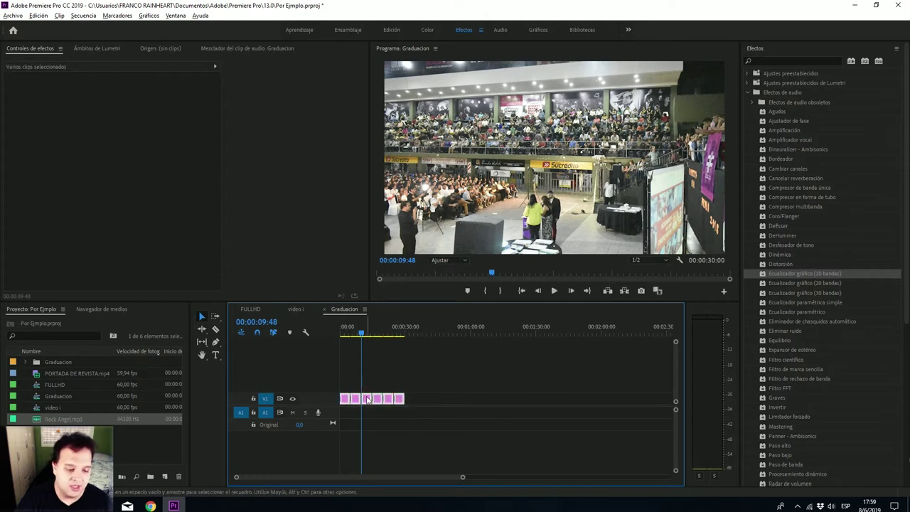
right_click(367, 399)
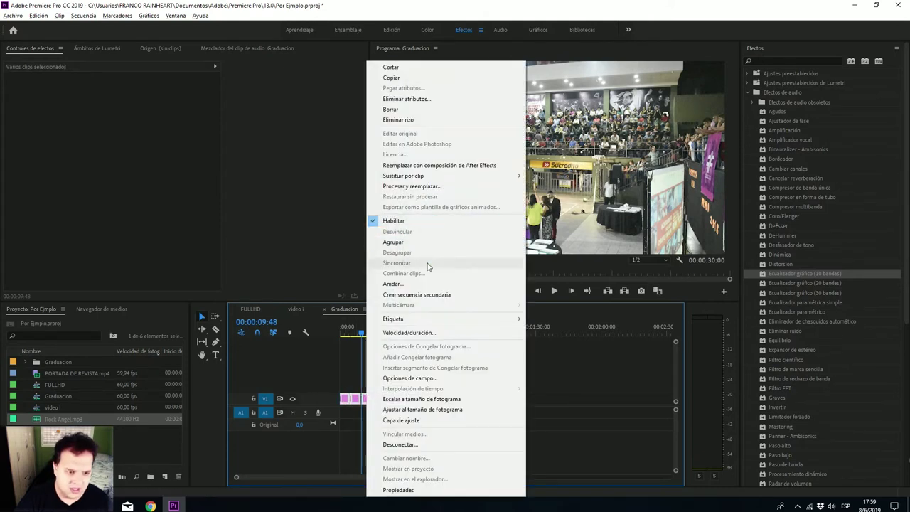
left_click(410, 284)
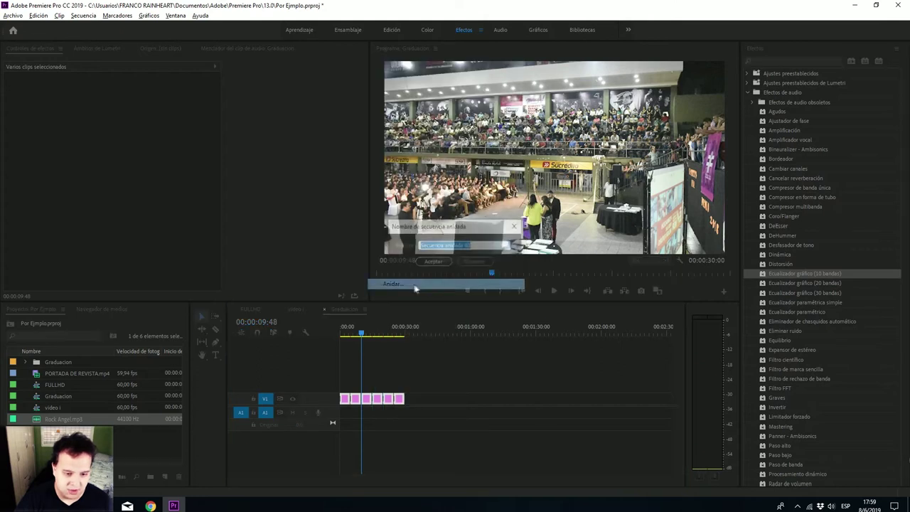
left_click(485, 268)
left_click(478, 263)
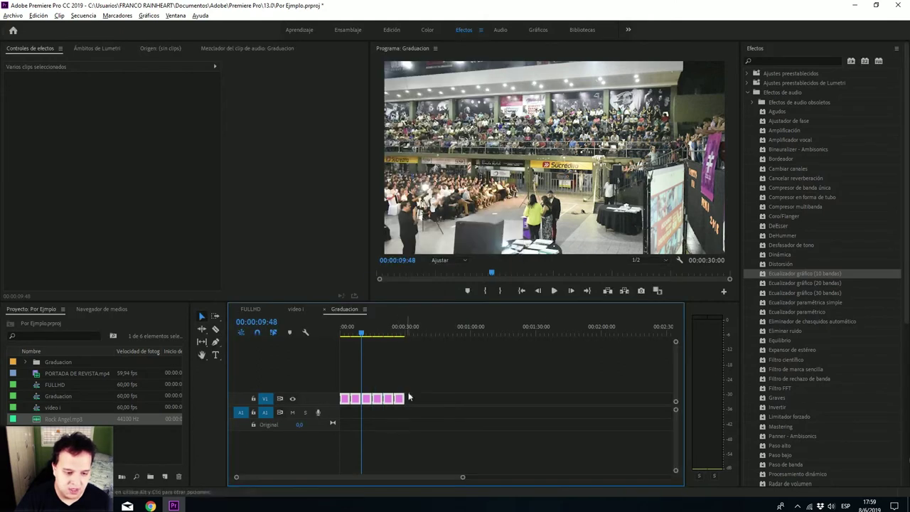
Step: Inspect the FULLHD V1 clip's options, then reopen Graduacion and bring up its last clip's menu
left_click(254, 309)
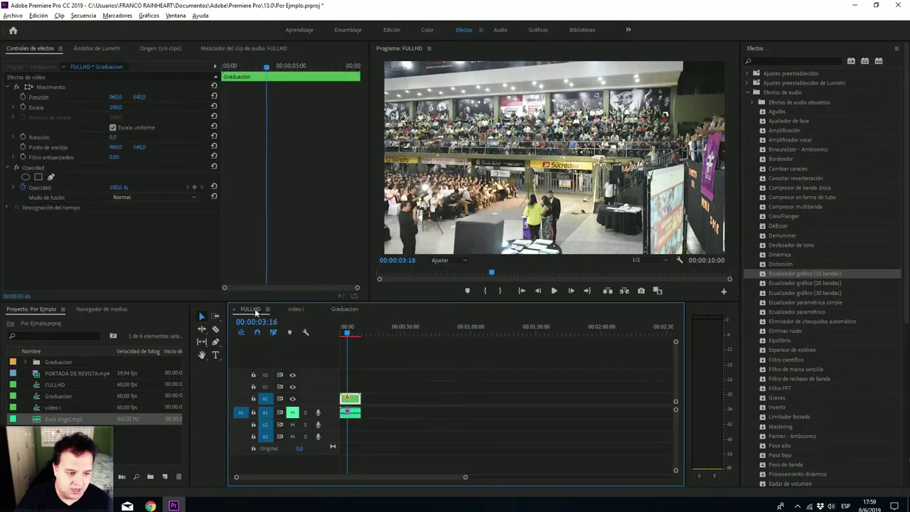
right_click(360, 402)
left_click(352, 400)
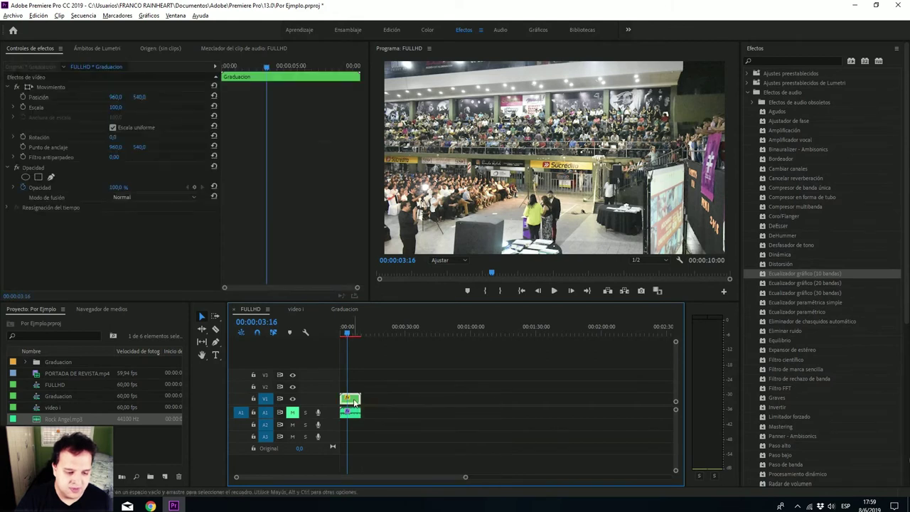
right_click(352, 400)
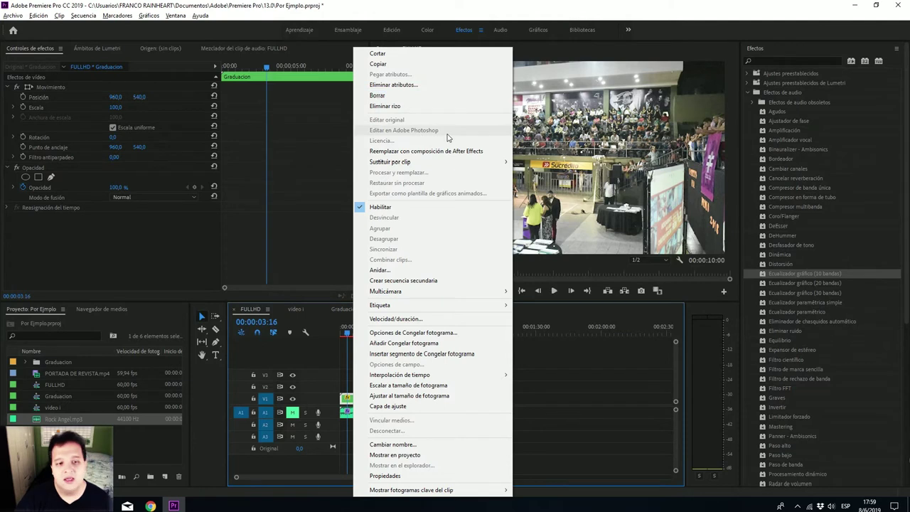
left_click(371, 406)
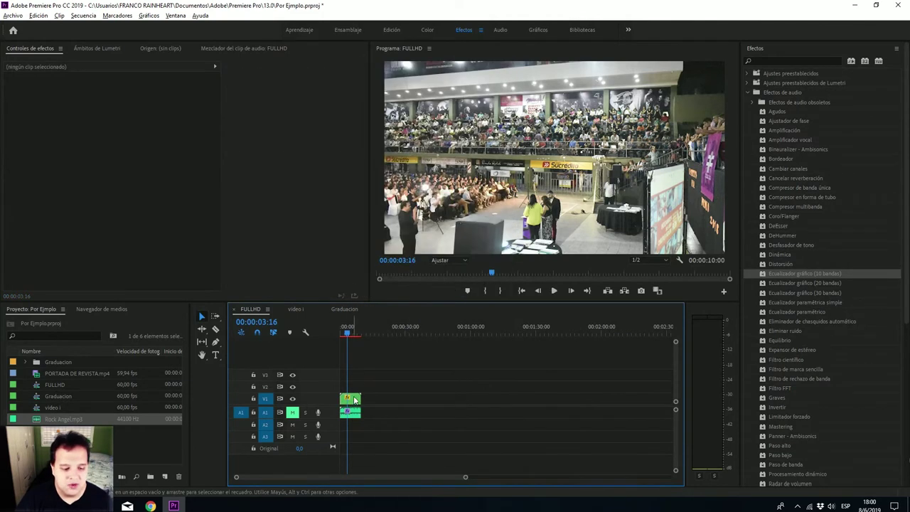
double_click(352, 399)
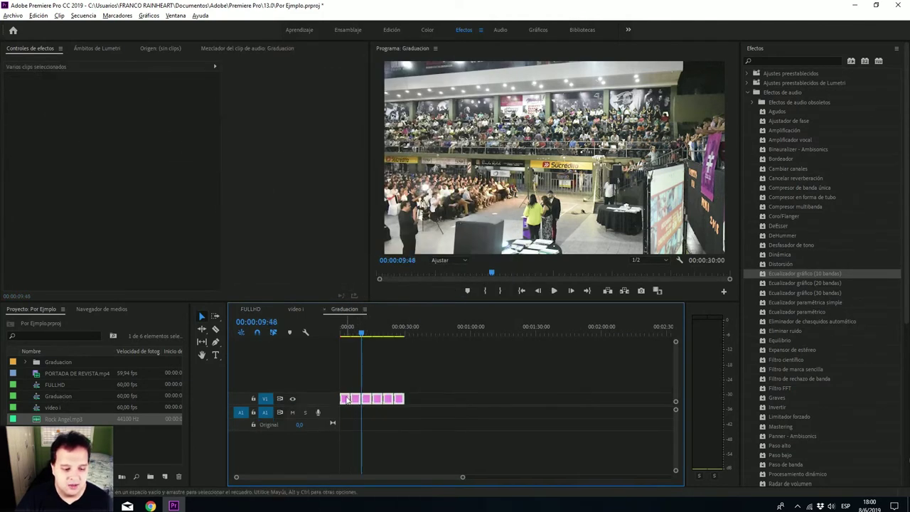
left_click(428, 383)
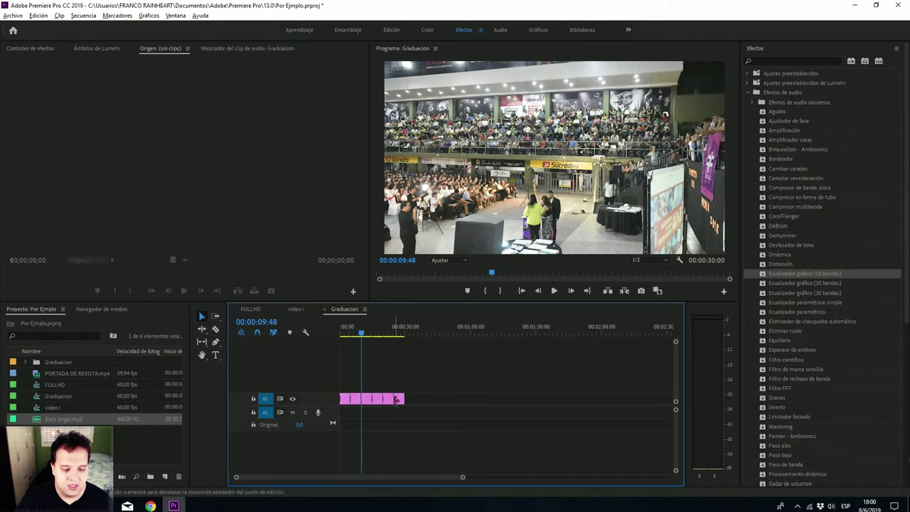
right_click(398, 400)
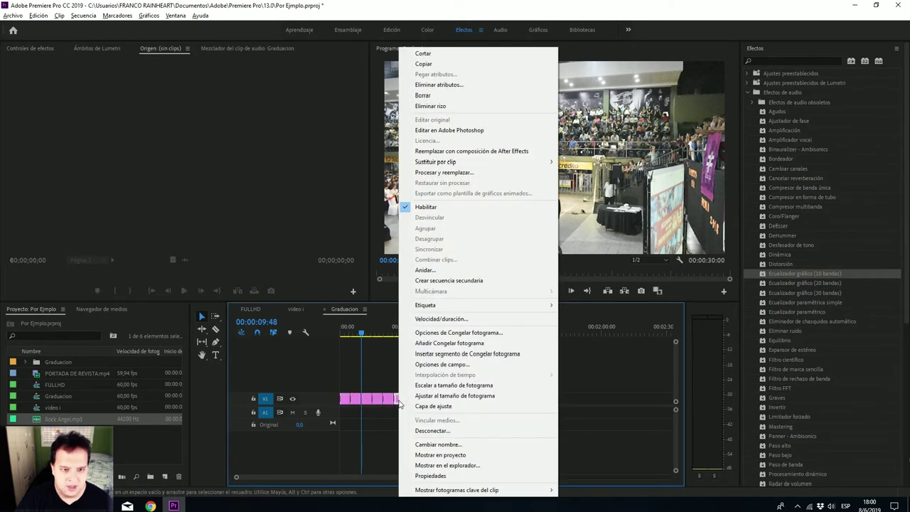
Step: Send the last Graduacion clip to Editar en Adobe Photoshop and dismiss the error message
left_click(438, 132)
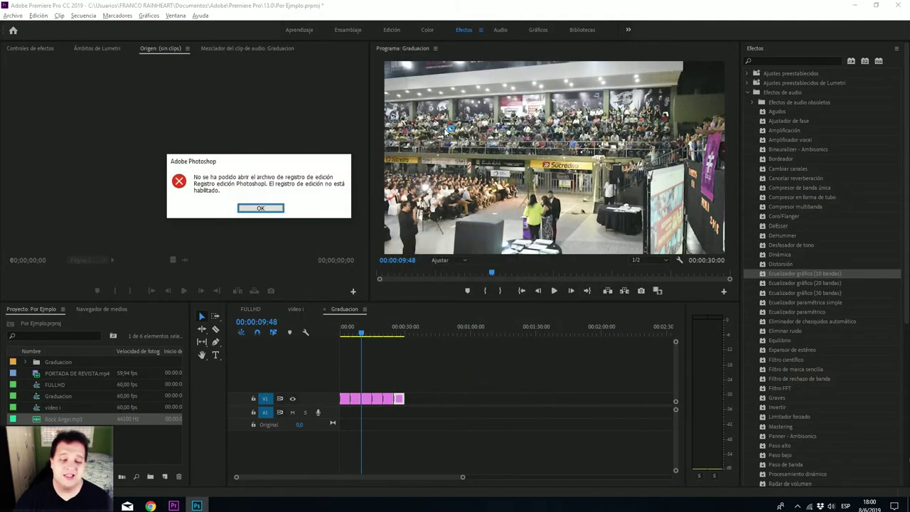
key("Return")
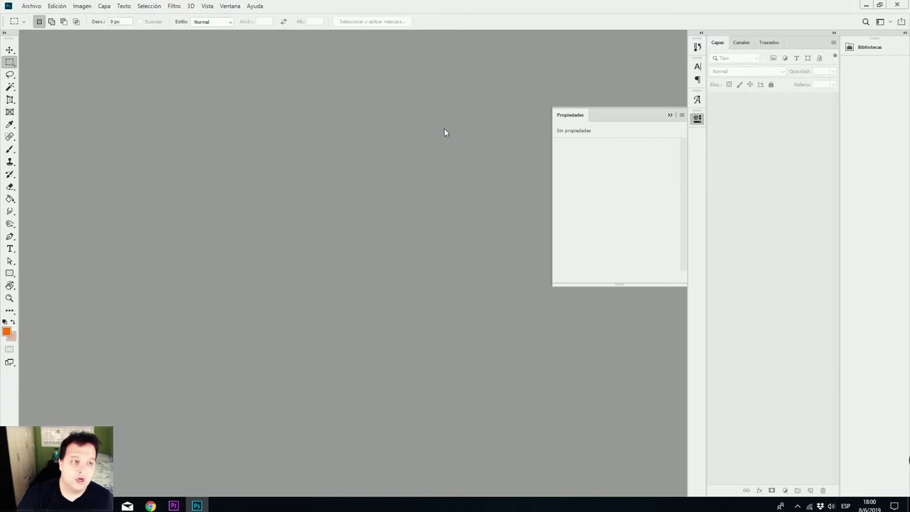
Step: Accept the colour profile mismatch for 3.jpg and open Filtro de Camera Raw on it
left_click(501, 249)
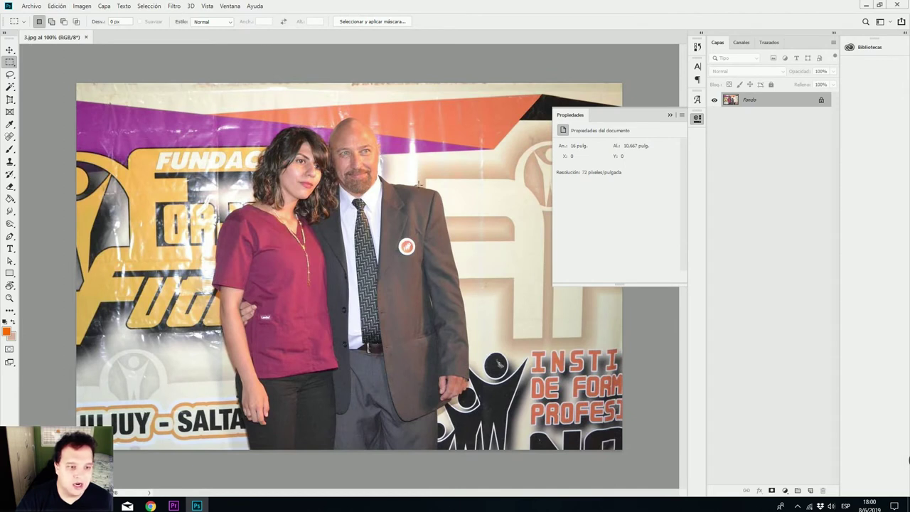
left_click(173, 6)
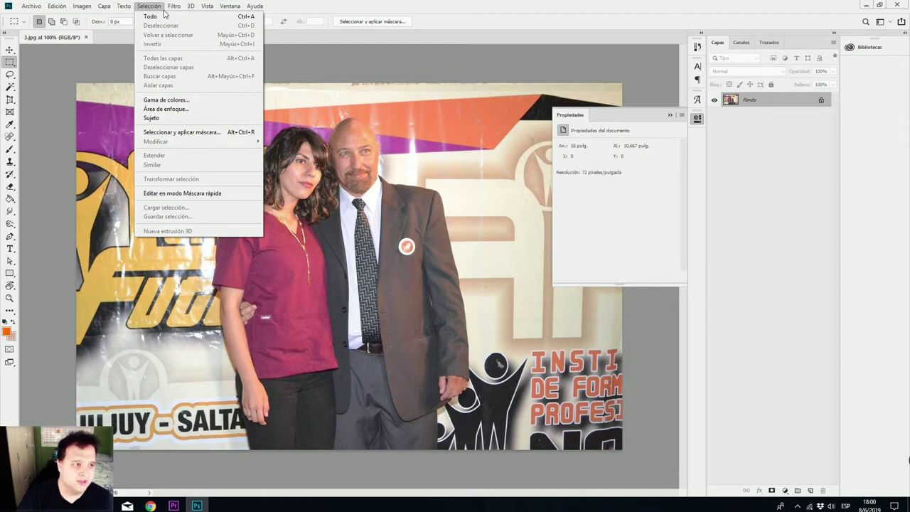
left_click(163, 9)
left_click(175, 7)
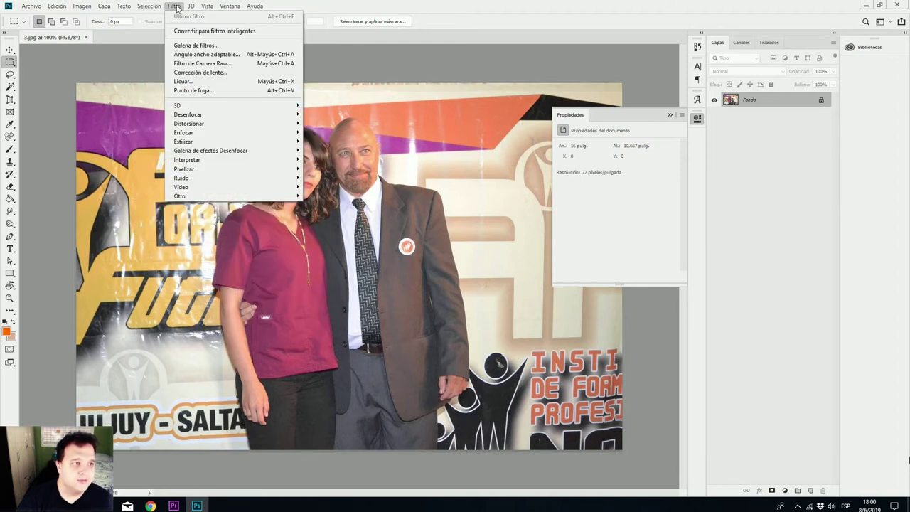
left_click(205, 64)
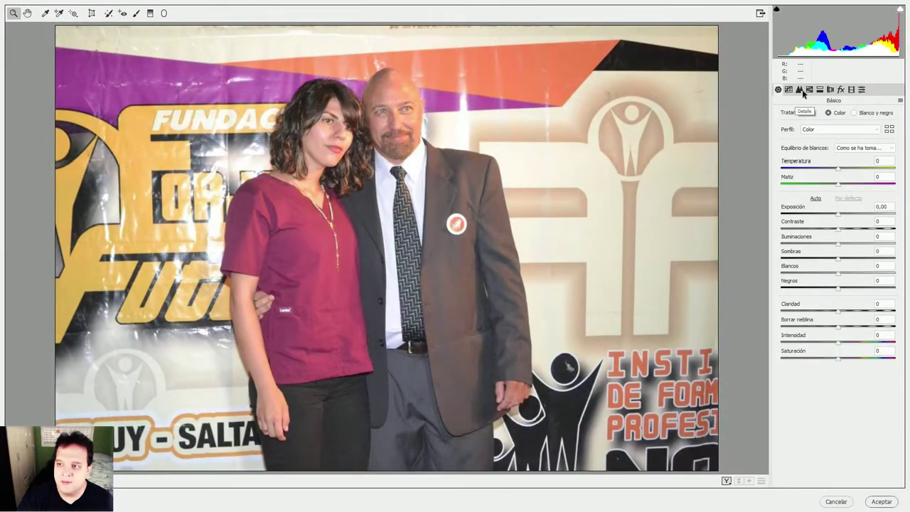
Step: In Camera Raw, set luminance noise reduction 70, sharpening amount about 33 and grain about 15
left_click(799, 90)
left_click_drag(783, 209, 862, 212)
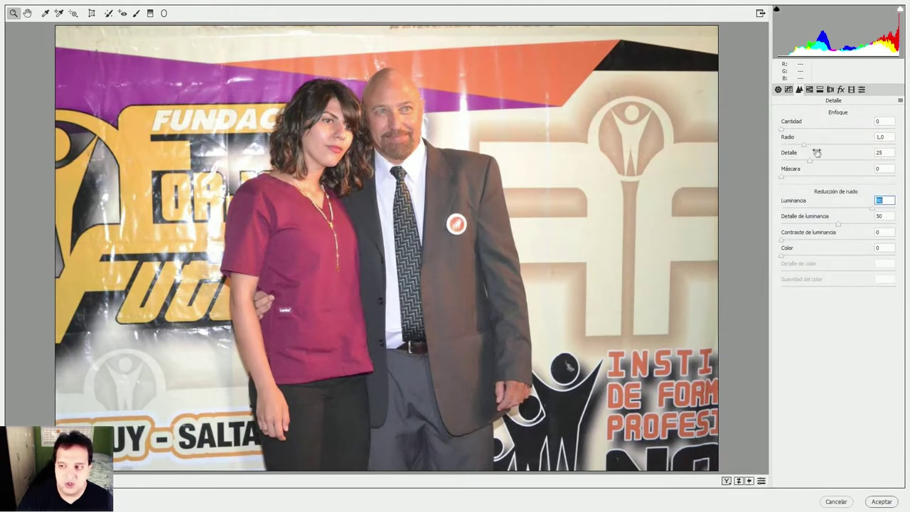
left_click(788, 130)
left_click_drag(791, 133, 805, 135)
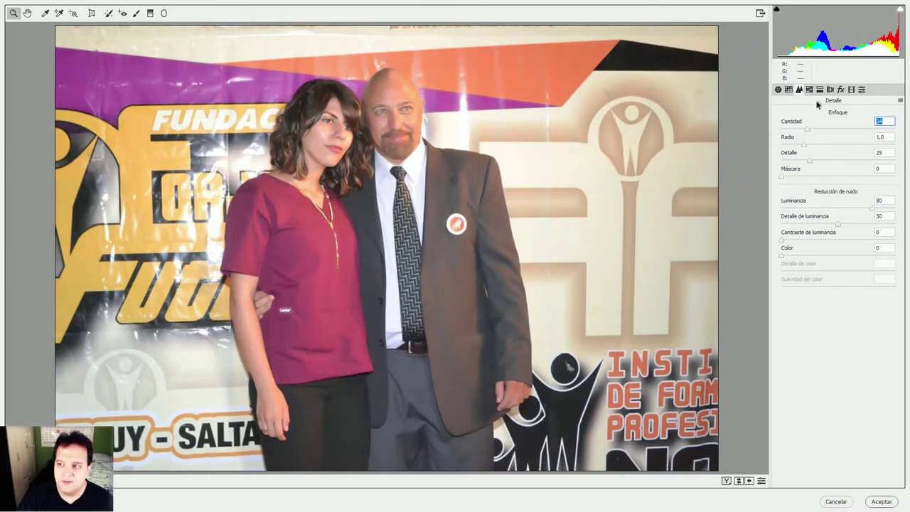
left_click(823, 91)
left_click(829, 89)
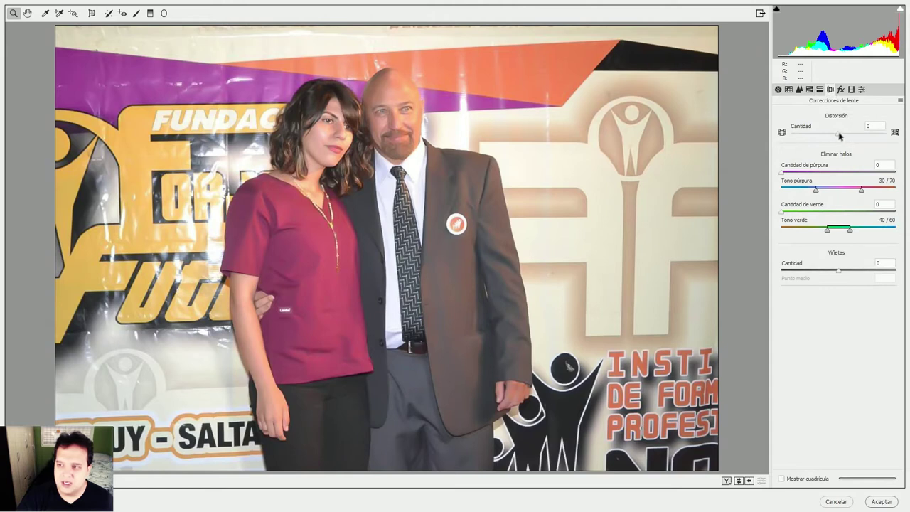
left_click(841, 90)
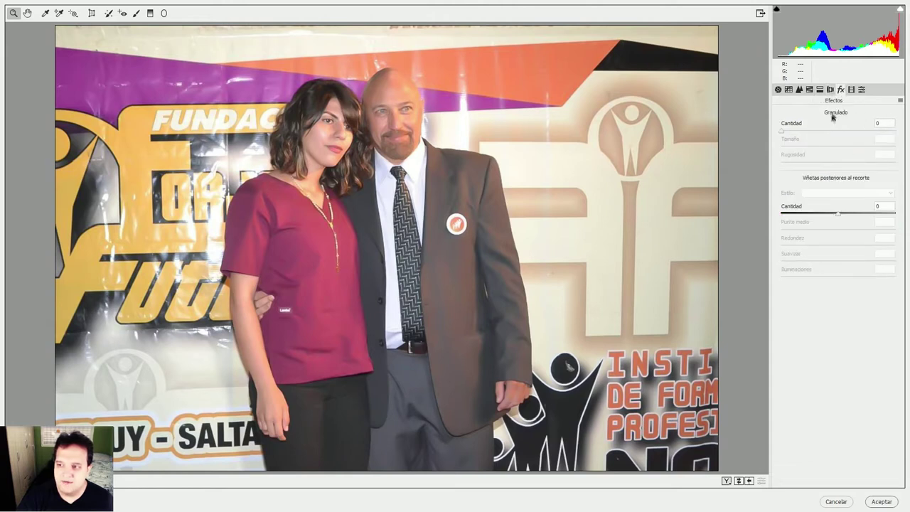
mouse_move(784, 133)
left_mouse_down()
mouse_move(798, 134)
mouse_move(786, 132)
left_mouse_up()
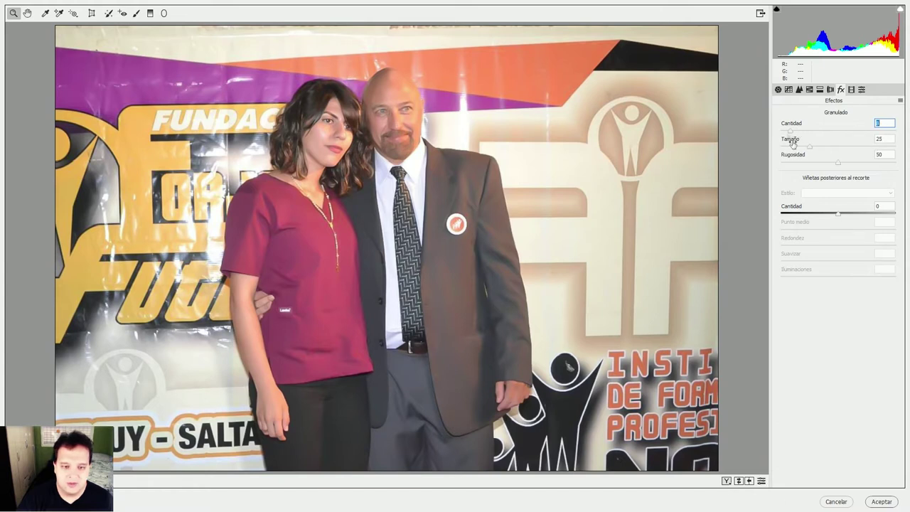
left_click(882, 502)
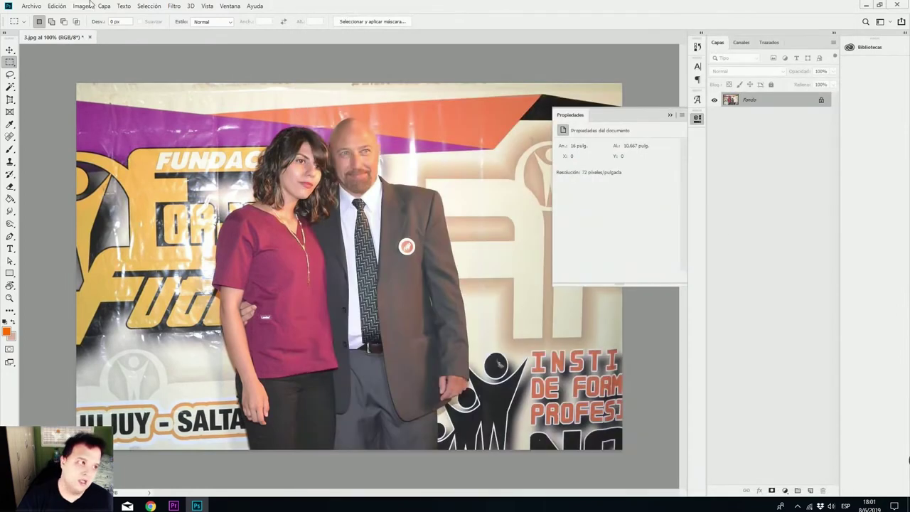
Step: Save 3.jpg as a quality-12 JPEG and return to Premiere Pro
left_click(57, 5)
mouse_move(31, 6)
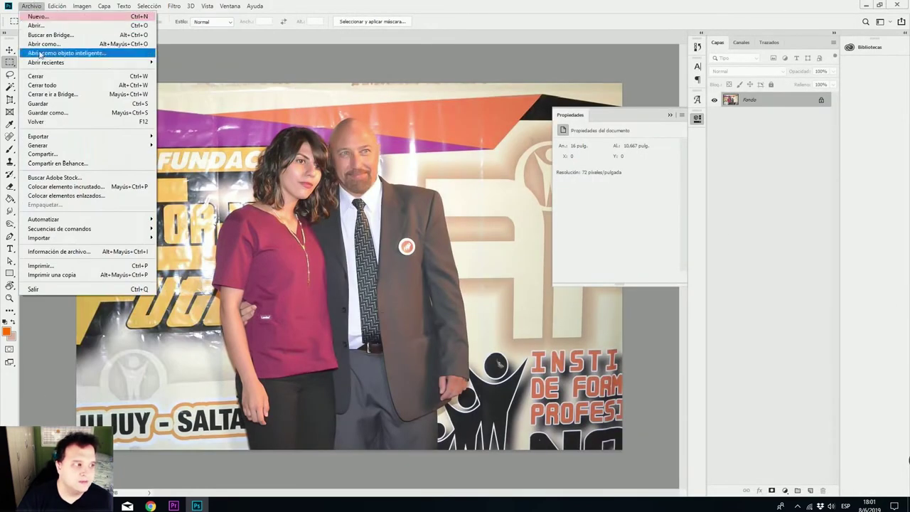
left_click(43, 103)
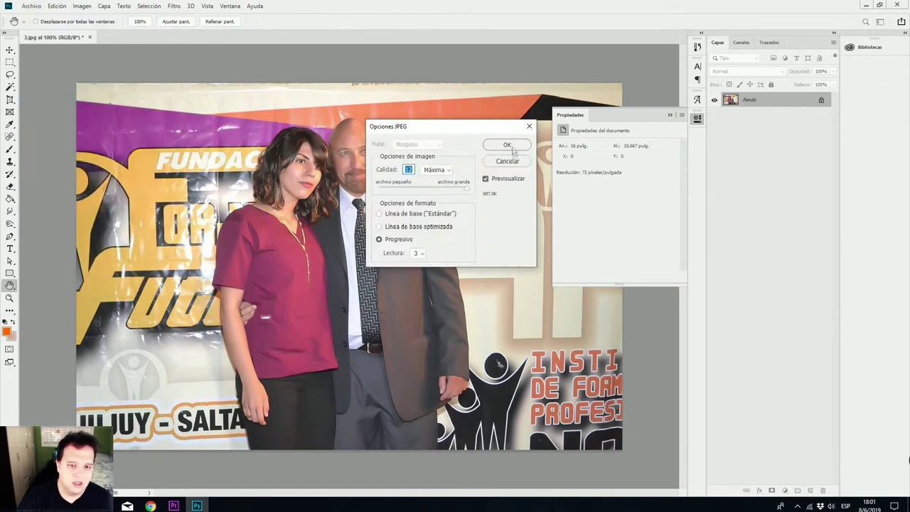
left_click(517, 147)
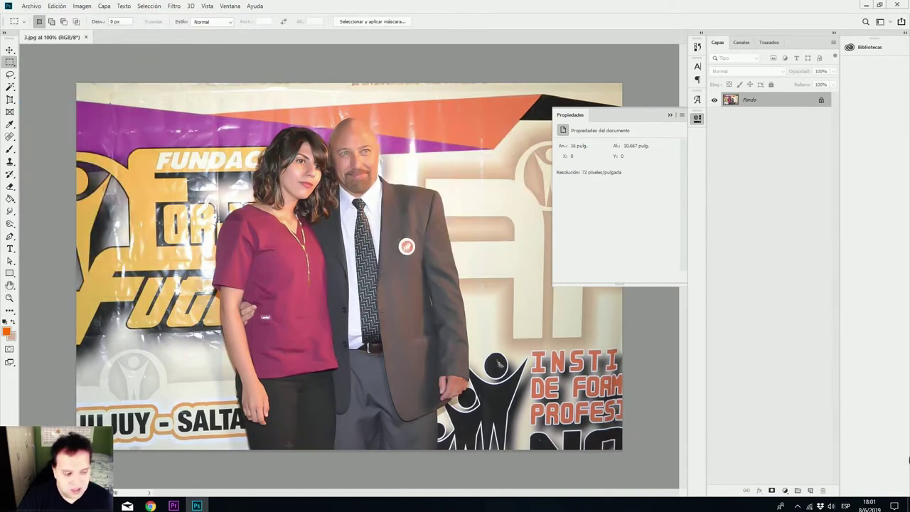
left_click(174, 506)
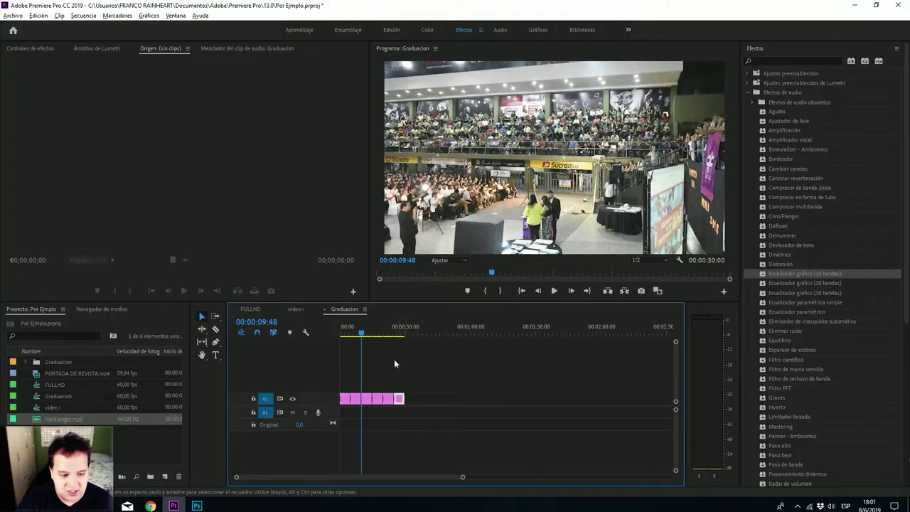
Step: Scrub Graduacion to preview the edited photo around 00:00:25:14, then switch to the FULLHD sequence
left_click_drag(366, 341, 398, 339)
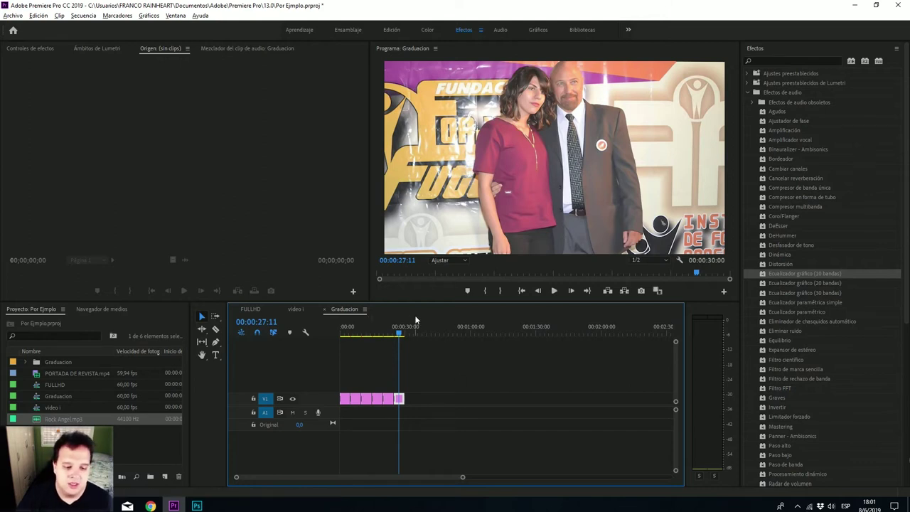
left_click(393, 336)
left_click_drag(393, 337, 373, 335)
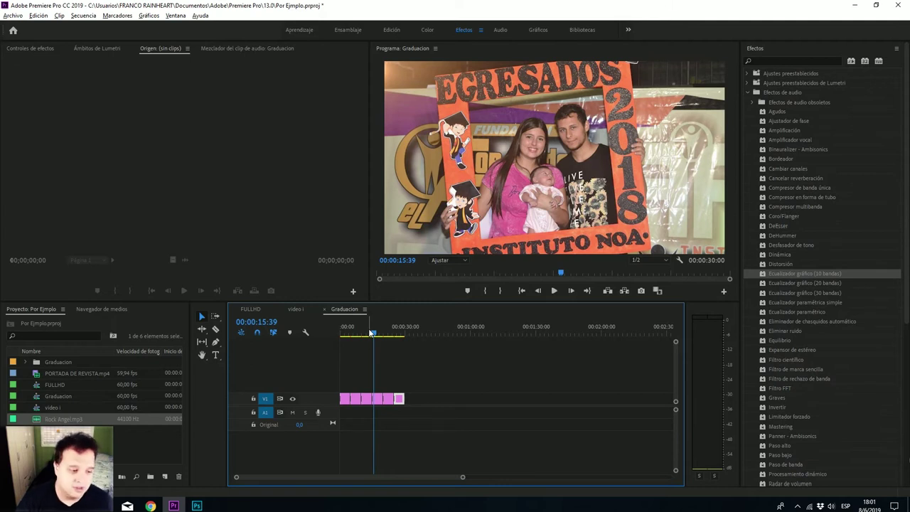
left_click(250, 308)
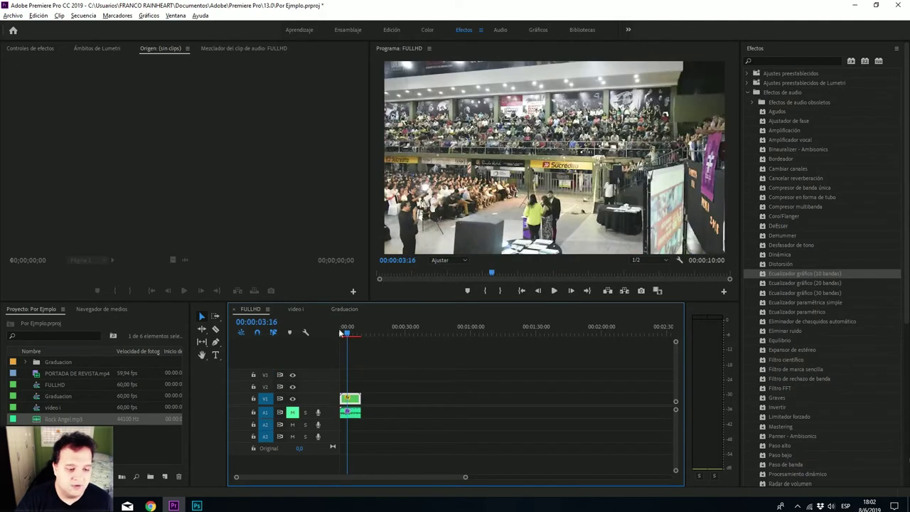
Step: Close the Graduacion tab and scrub FULLHD, parking the playhead at 00:00:01:57
left_click(324, 308)
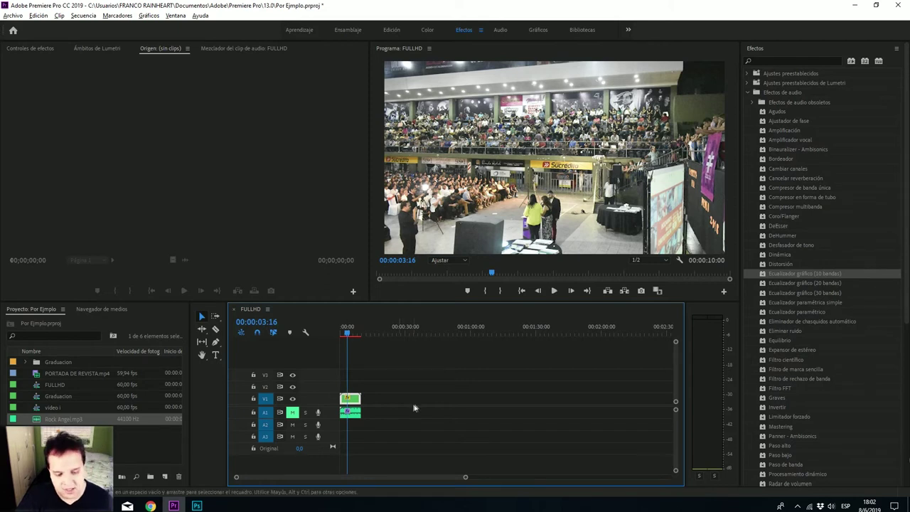
left_click_drag(350, 334, 360, 334)
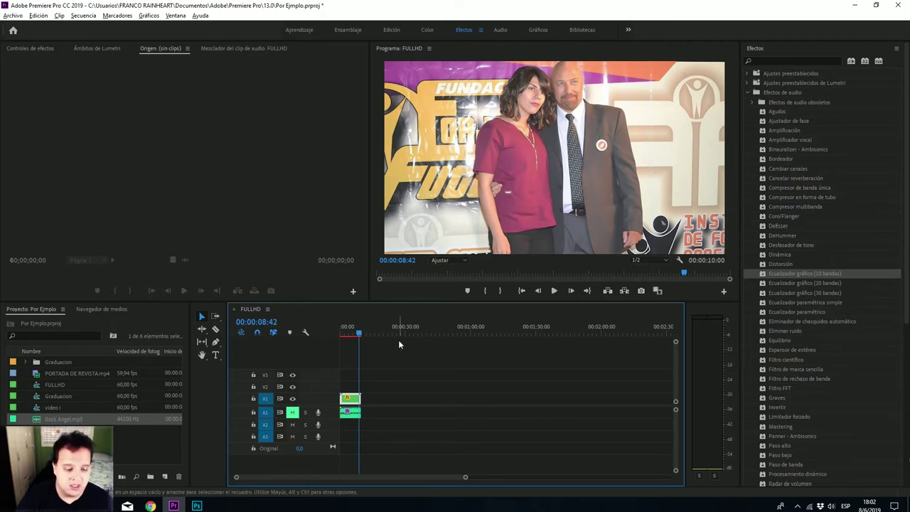
left_click_drag(358, 333, 340, 334)
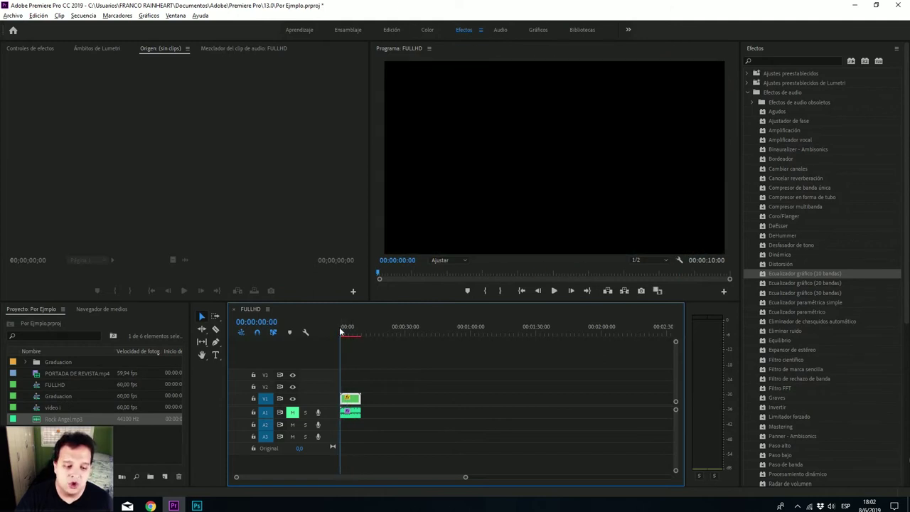
left_click_drag(342, 334, 344, 333)
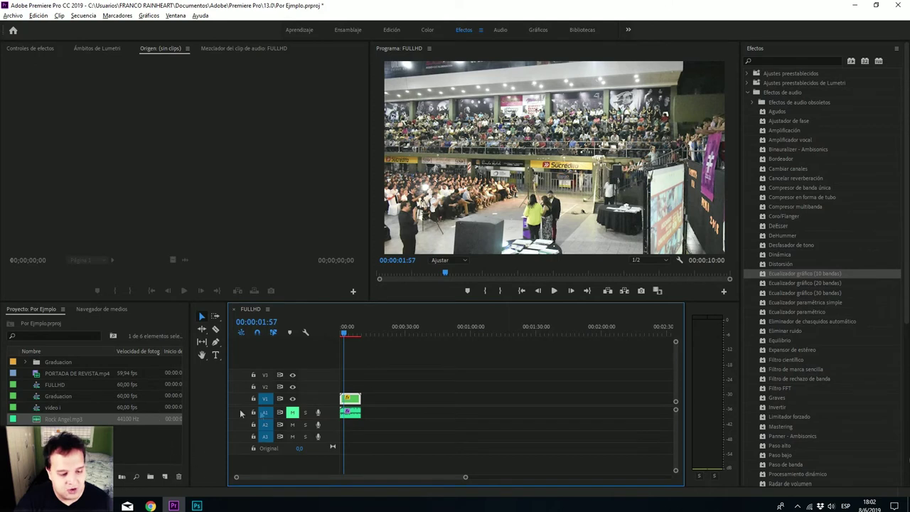
right_click(162, 449)
Step: Create a 1920x1080, 60 fps Capa de ajuste and drop it on V2 above the crowd clip at the start
left_click(147, 443)
right_click(159, 440)
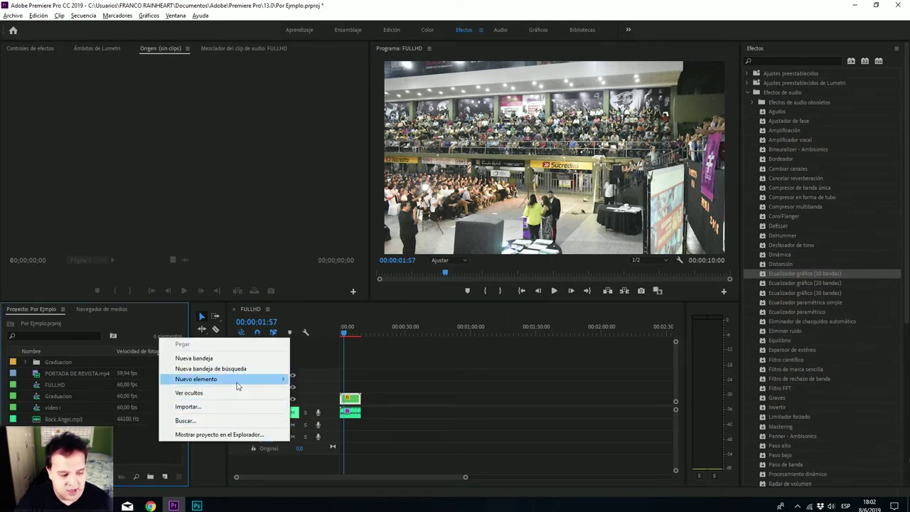
mouse_move(234, 380)
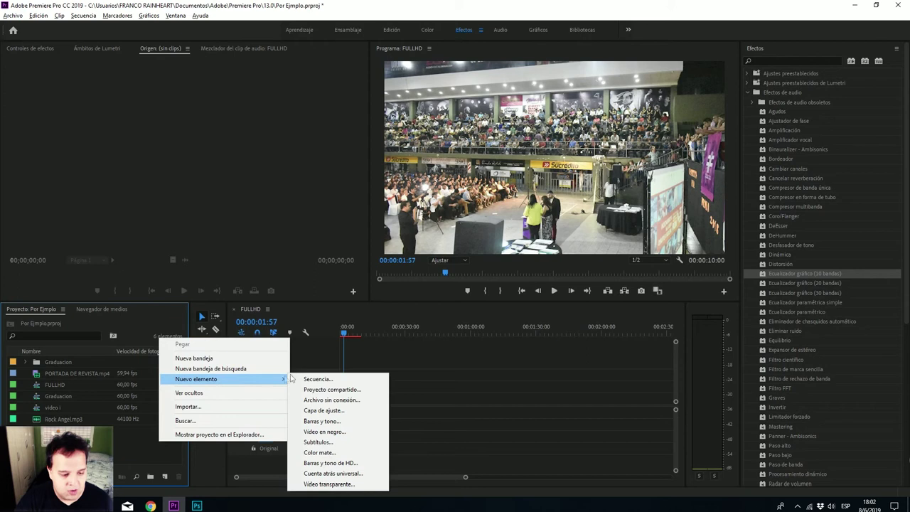
left_click(347, 415)
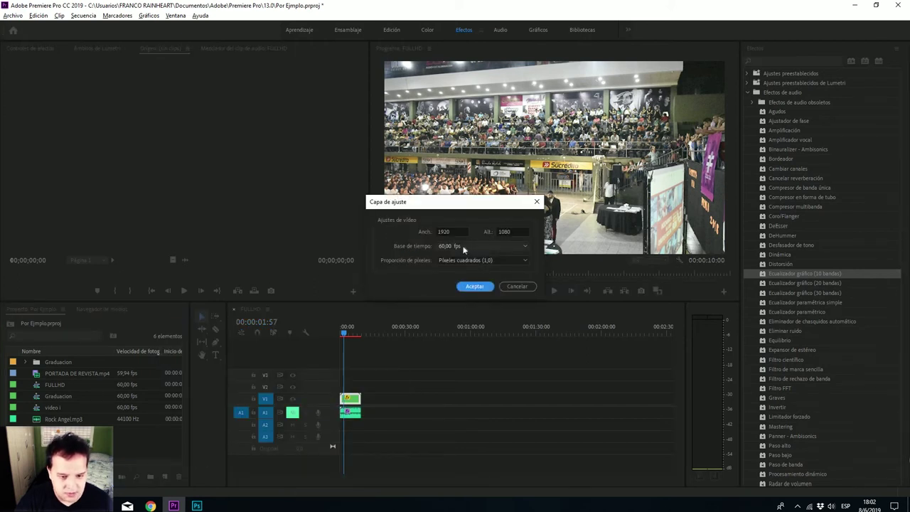
left_click(477, 286)
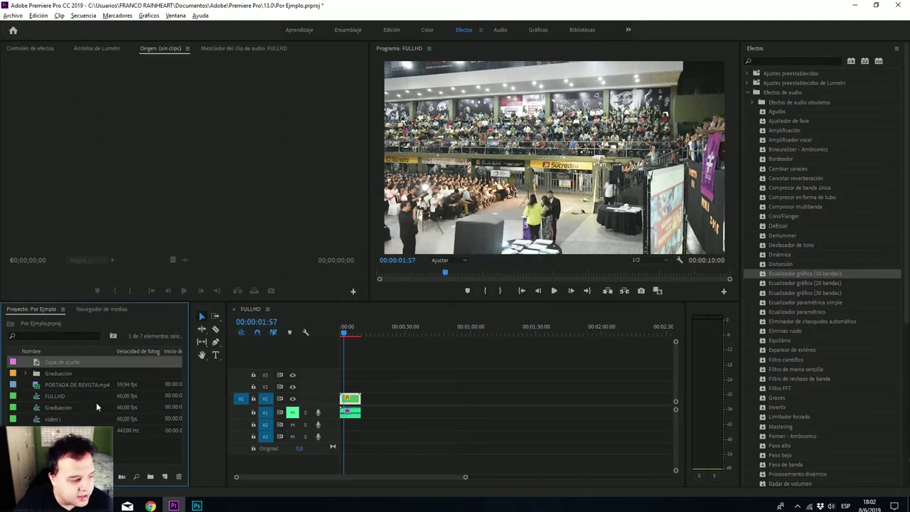
left_click_drag(72, 365, 354, 388)
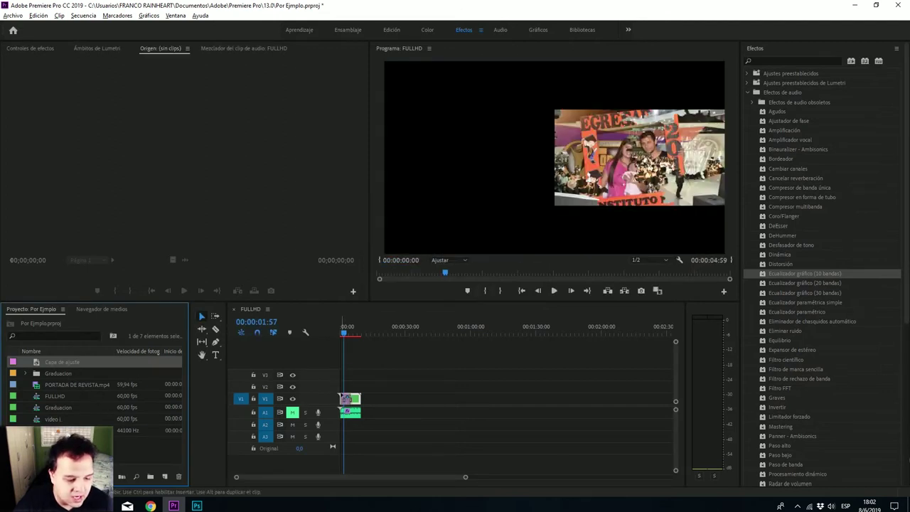
left_click_drag(354, 387, 350, 389)
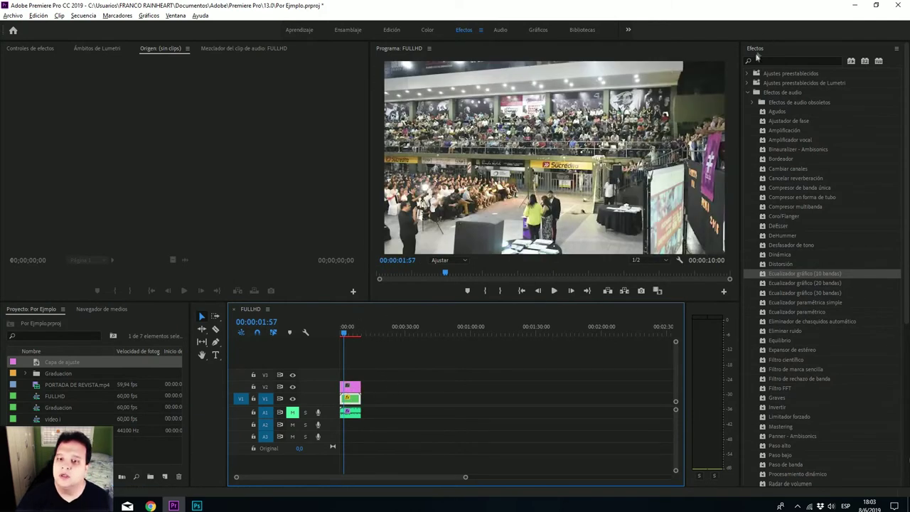
Step: Search Effects for 'cinespac' and drag the Cinespace 100 Lumetri preset onto the V2 adjustment layer
left_click(809, 60)
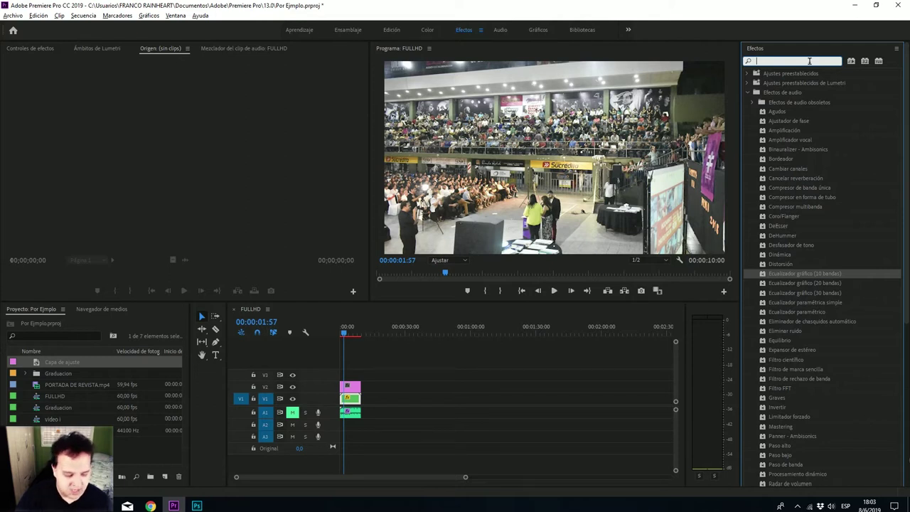
type("lume")
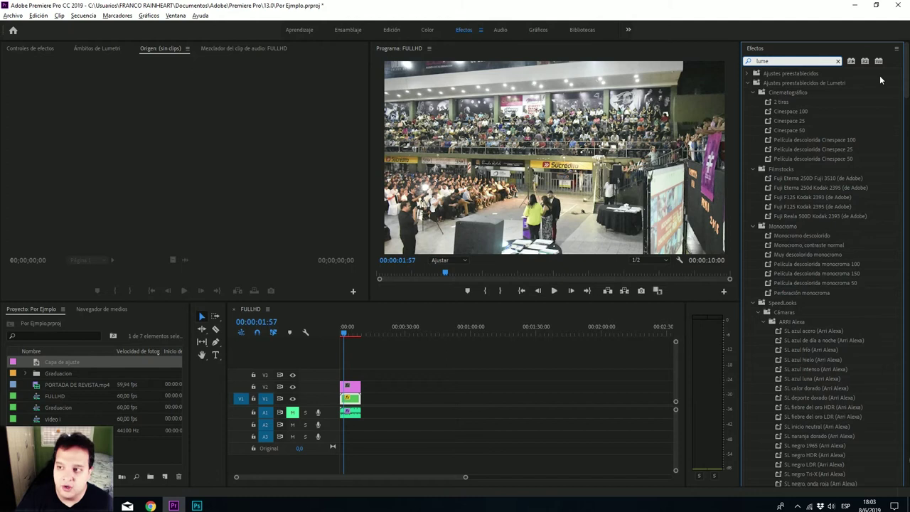
key("BackSpace")
key("BackSpace")
key("BackSpace")
type("c")
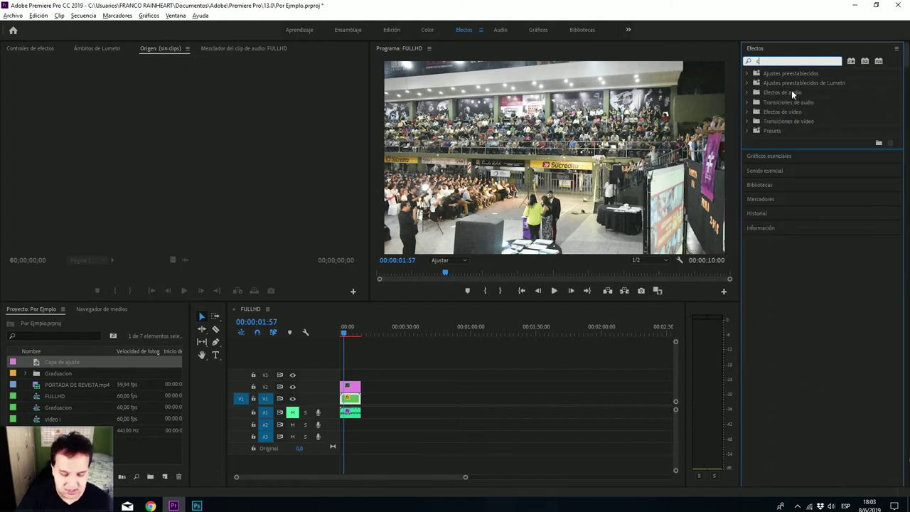
type("ine")
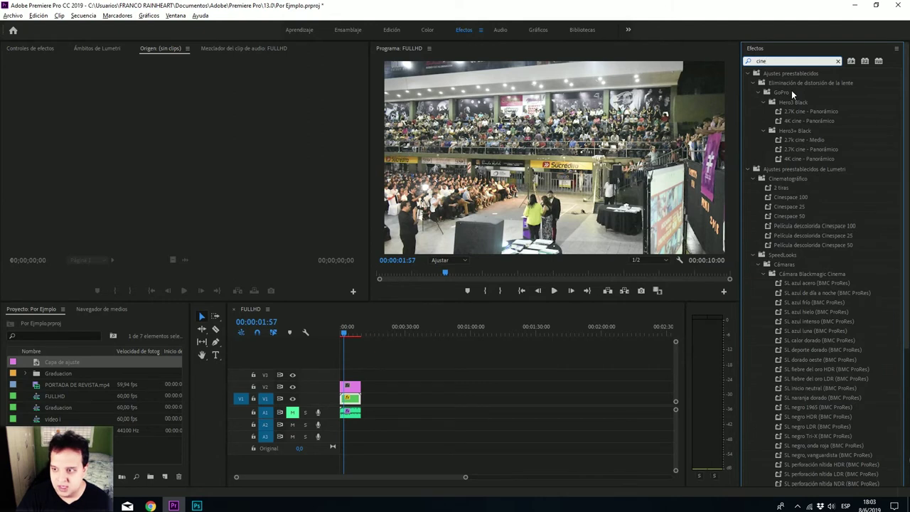
type("space")
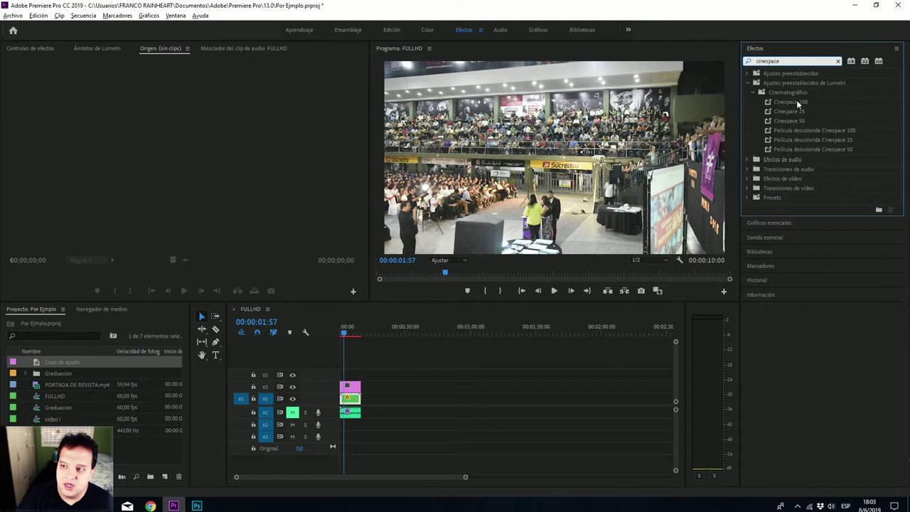
left_click(796, 102)
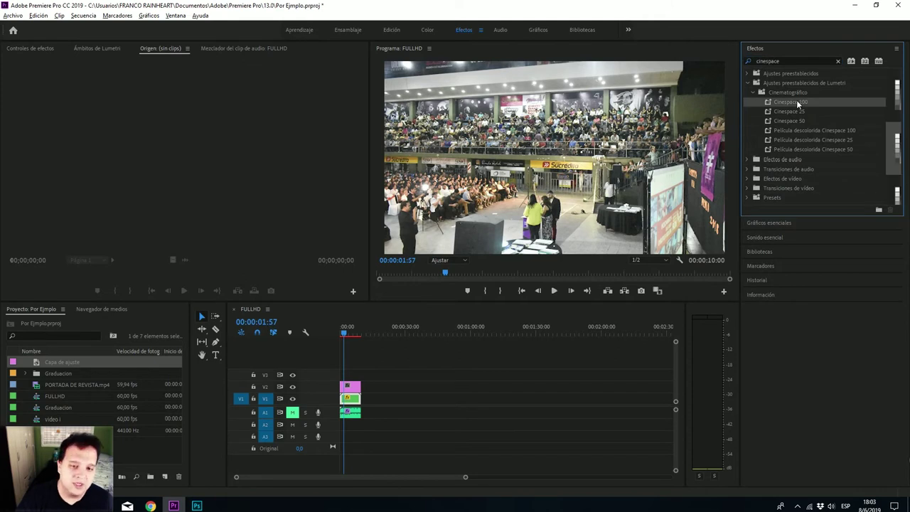
left_click_drag(796, 102, 357, 388)
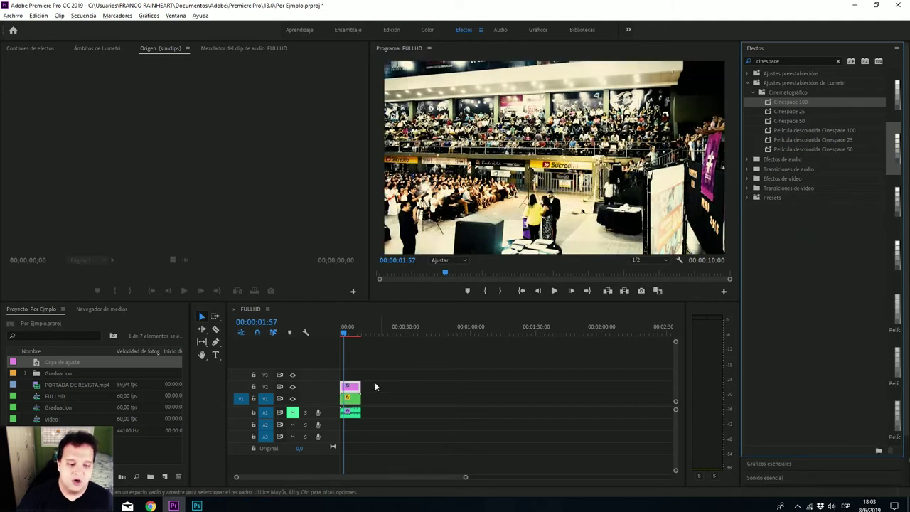
Step: Compare the 00:00:05:26 frame with and without the grade, then select the V2 clip and open Ventana
left_click_drag(344, 337, 353, 336)
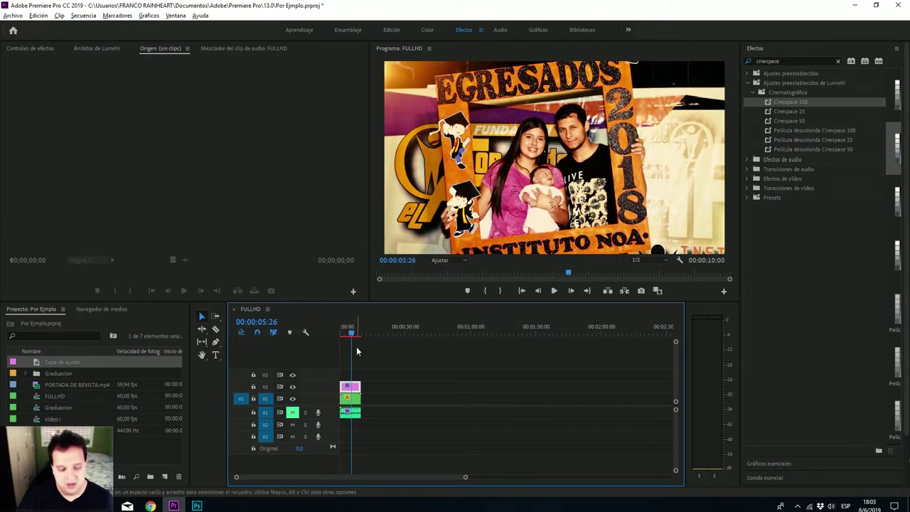
key("ctrl+z")
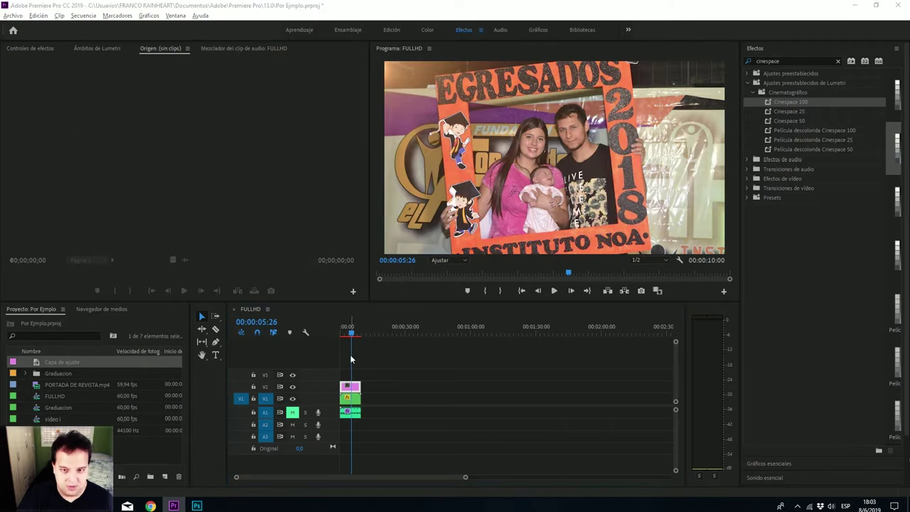
key("alt+z")
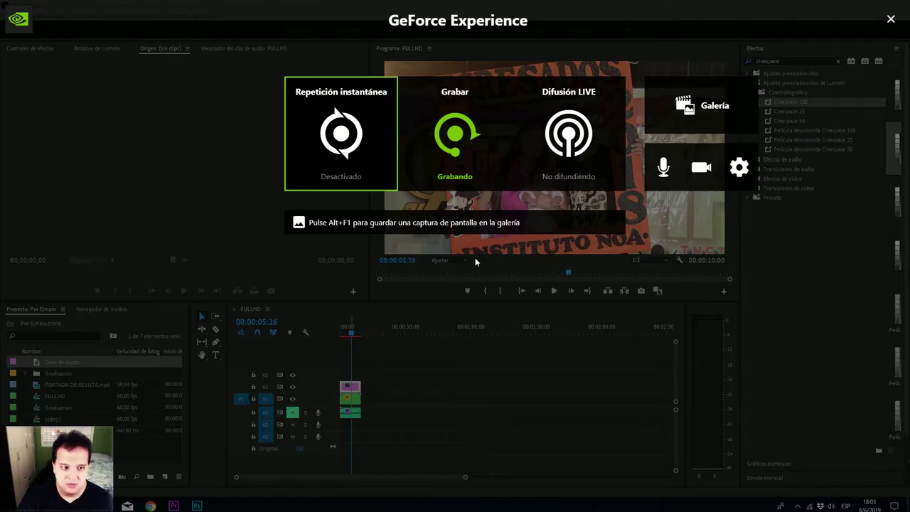
left_click(894, 17)
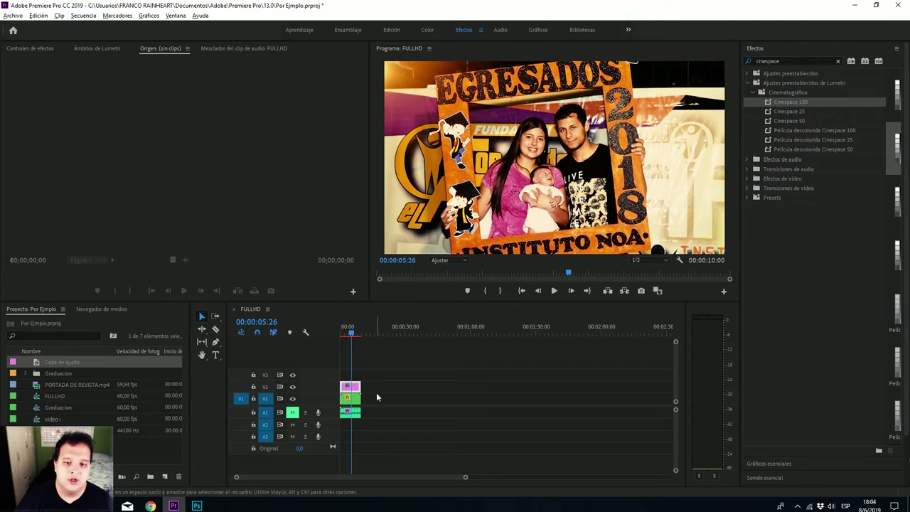
left_click(355, 388)
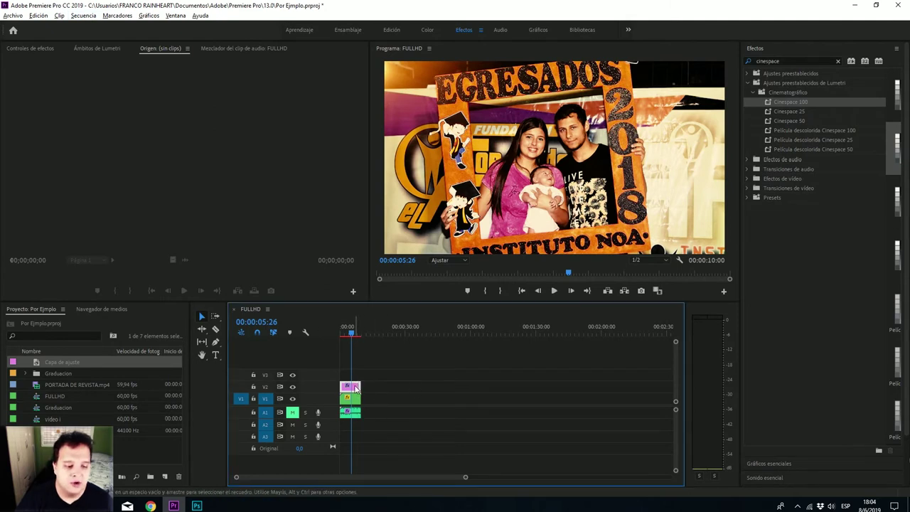
left_click(176, 16)
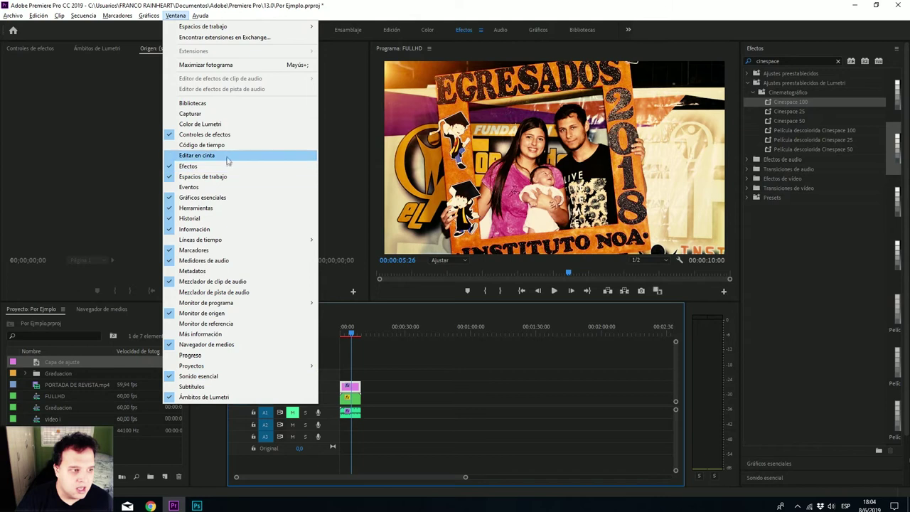
Step: Lower the adjustment layer's opacity to 57% and scrub back near the sequence start
left_click(220, 135)
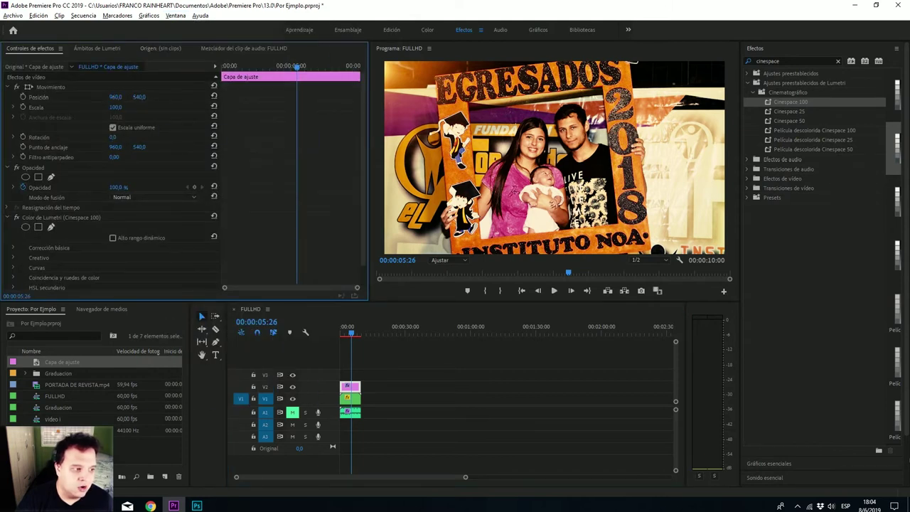
mouse_move(118, 187)
left_mouse_down()
mouse_move(99, 187)
mouse_move(122, 188)
left_mouse_up()
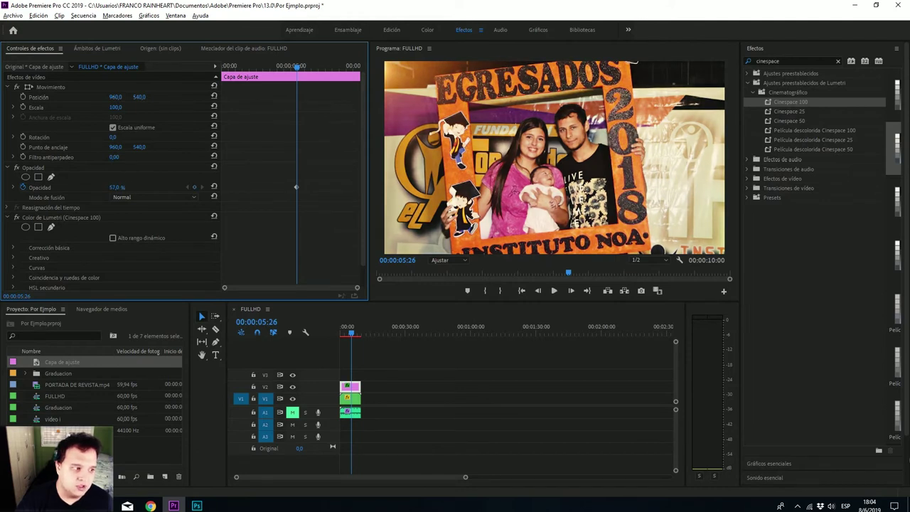
left_click(348, 333)
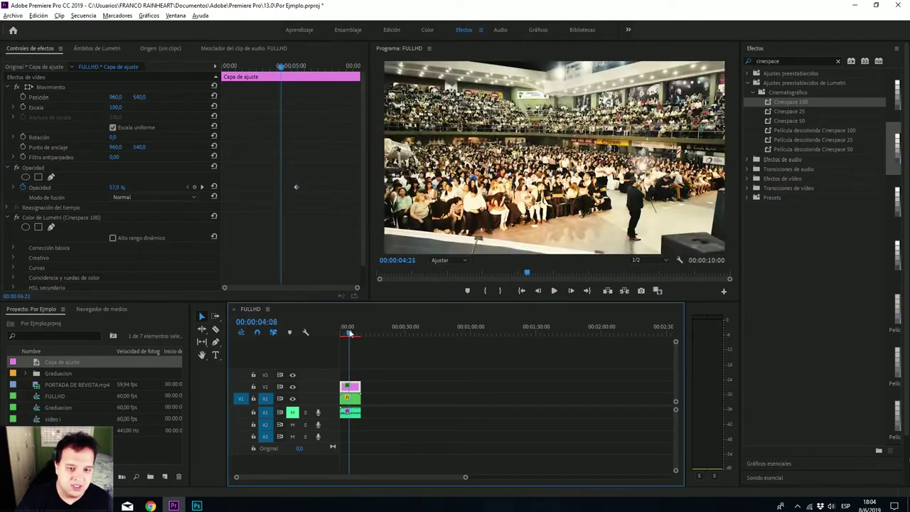
left_click_drag(349, 332, 342, 334)
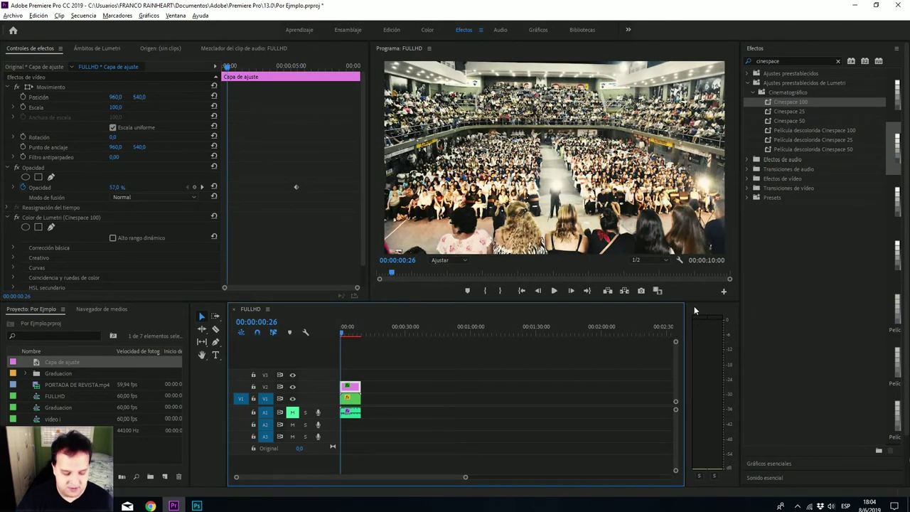
Step: Delete the Lumetri Color (Cinespace 100) effect from the adjustment layer in Effect Controls
right_click(348, 386)
key("Escape")
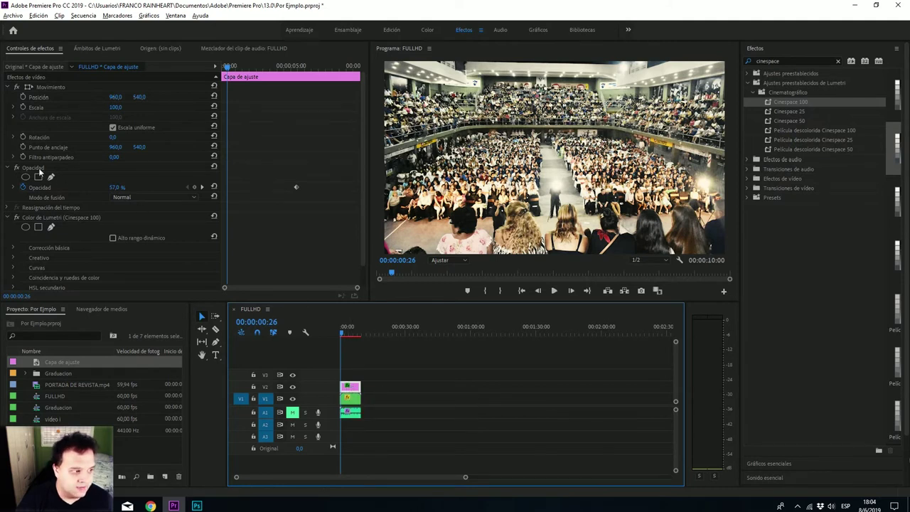
left_click(53, 216)
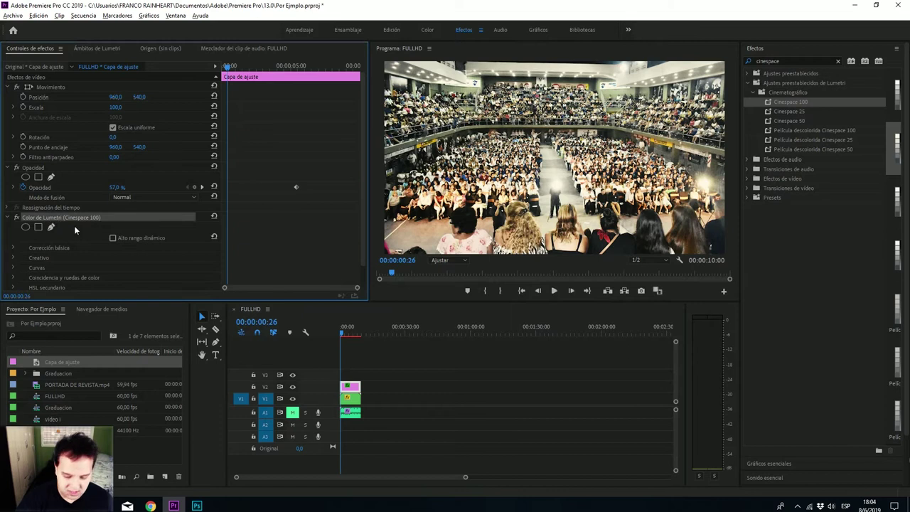
key("Delete")
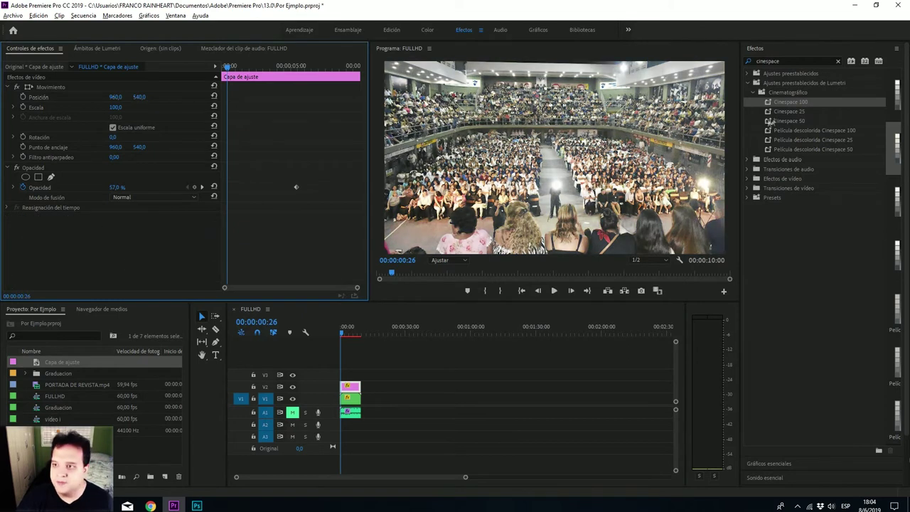
Step: Search Effects for 'lumetri' and apply the Fuji Eterna 250D preset to the adjustment layer
double_click(782, 61)
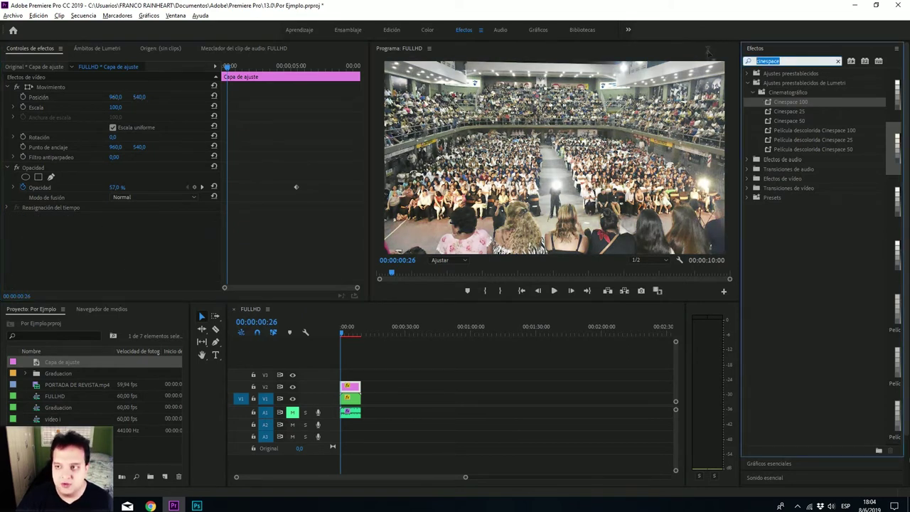
key("BackSpace")
type("lumetri")
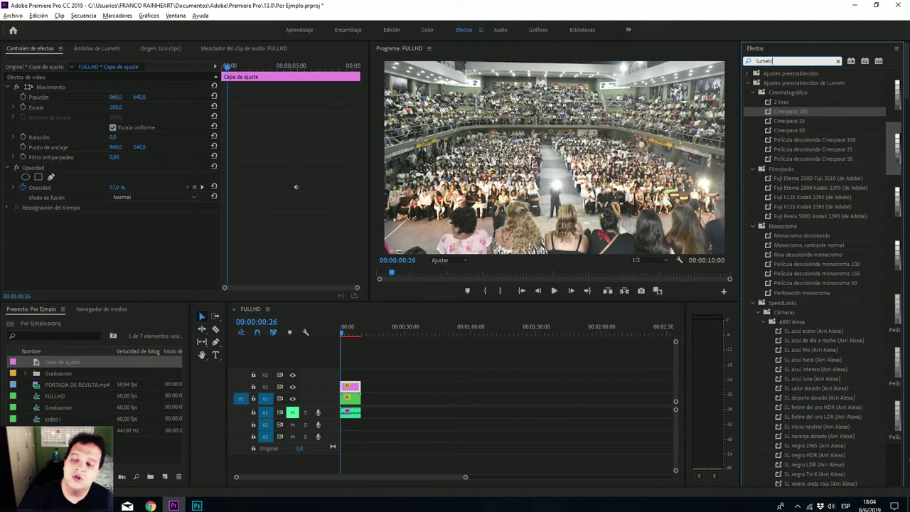
left_click(826, 148)
left_click(820, 140)
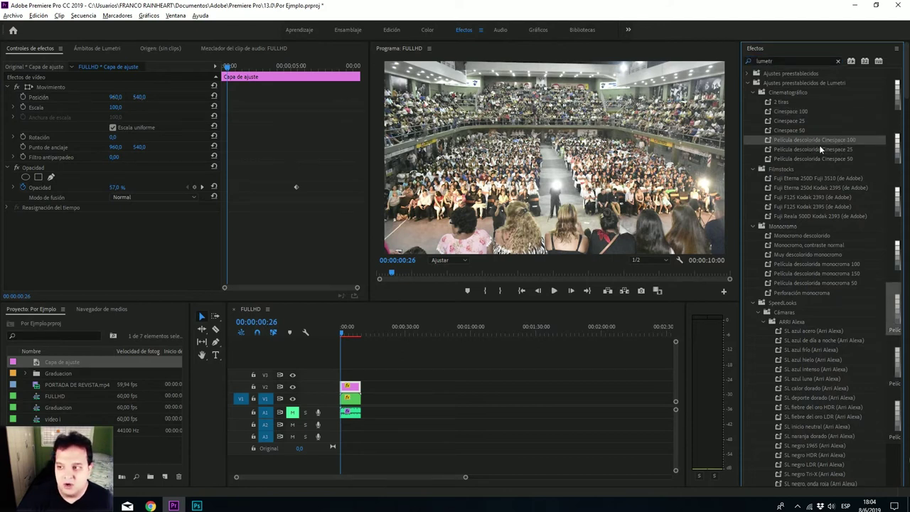
left_click(808, 179)
left_click_drag(808, 179, 348, 388)
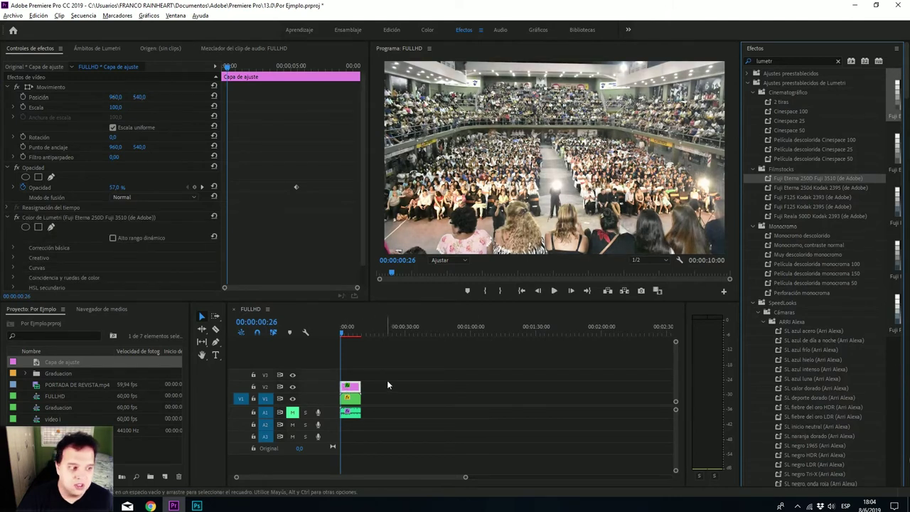
Step: Set opacity to 100% at the start, move to 00:00:05:52, and delete the Fuji Eterna effect
left_click_drag(120, 188, 125, 188)
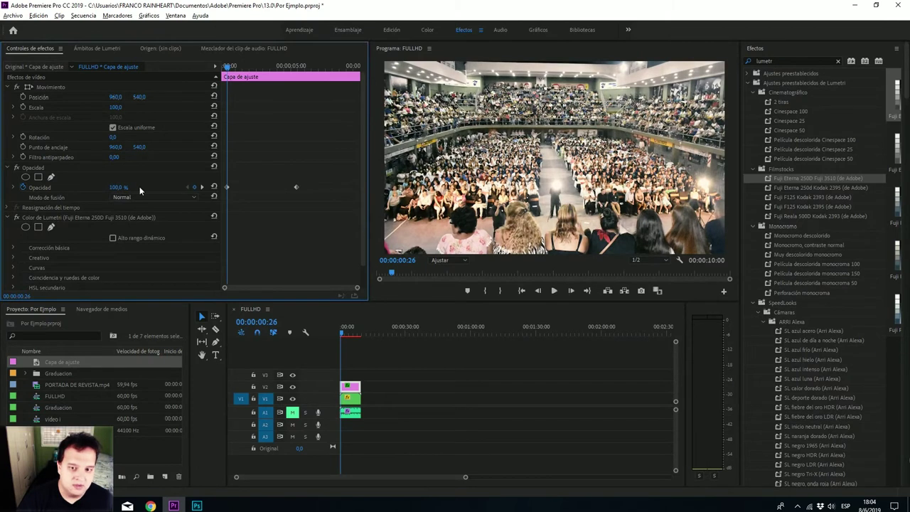
left_click(346, 334)
left_click_drag(346, 334, 352, 334)
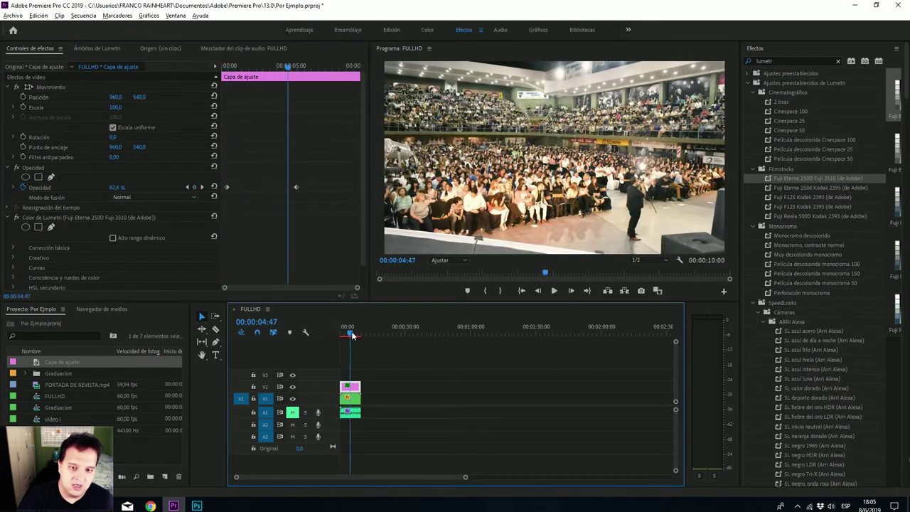
key("ctrl+z")
left_click(91, 218)
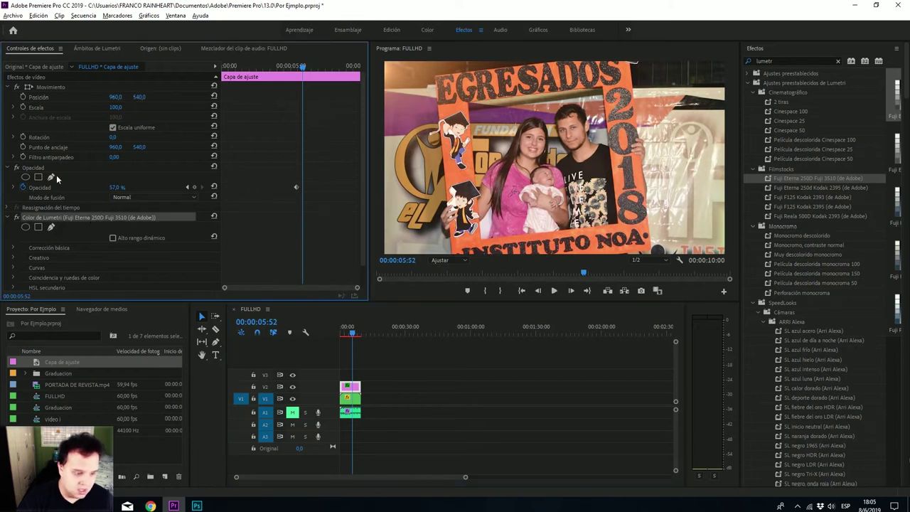
key("Delete")
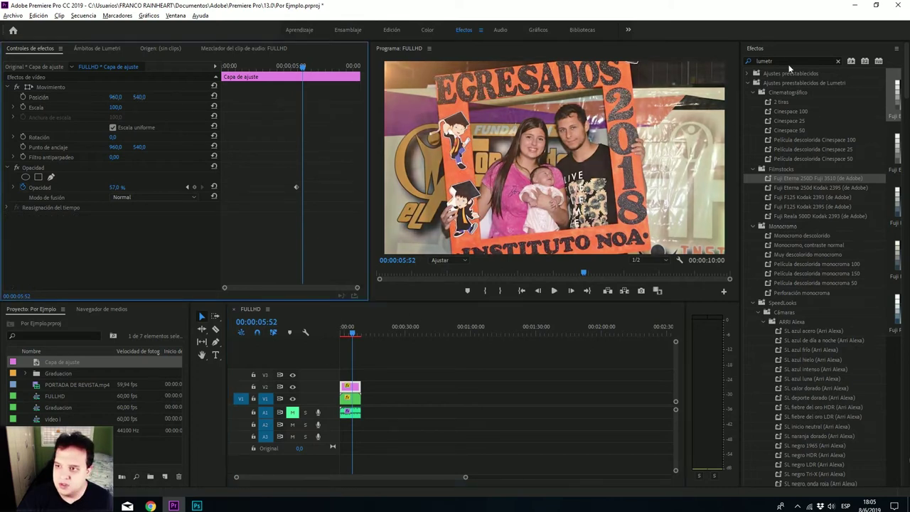
Step: Clear the search, browse Lumetri Presets > Cinematográfico, and drag Cinespace 100 onto the V2 adjustment layer
left_click(759, 61)
key("BackSpace")
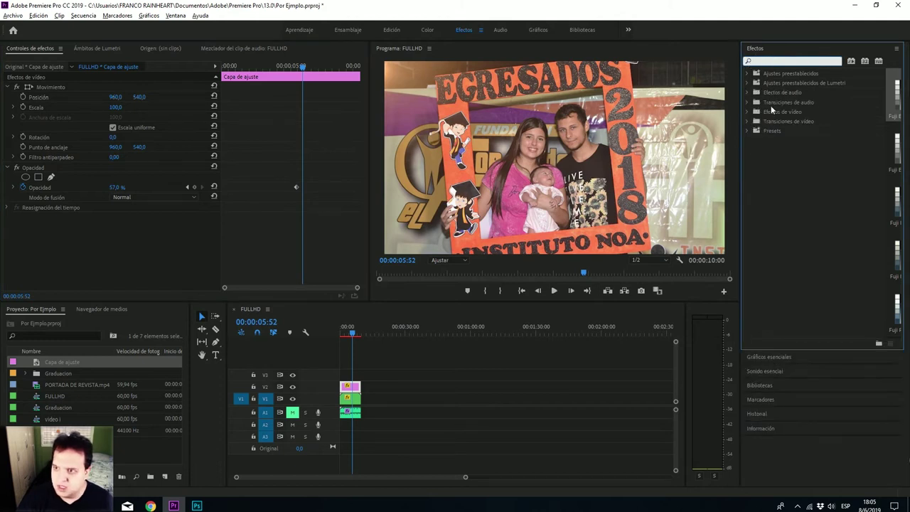
left_click(746, 91)
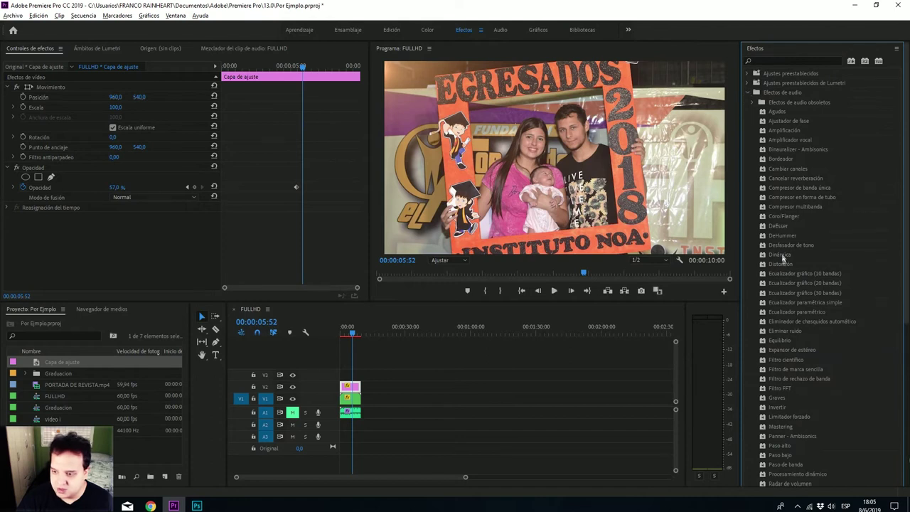
scroll(789, 283, "down", 3)
scroll(789, 283, "down", 3)
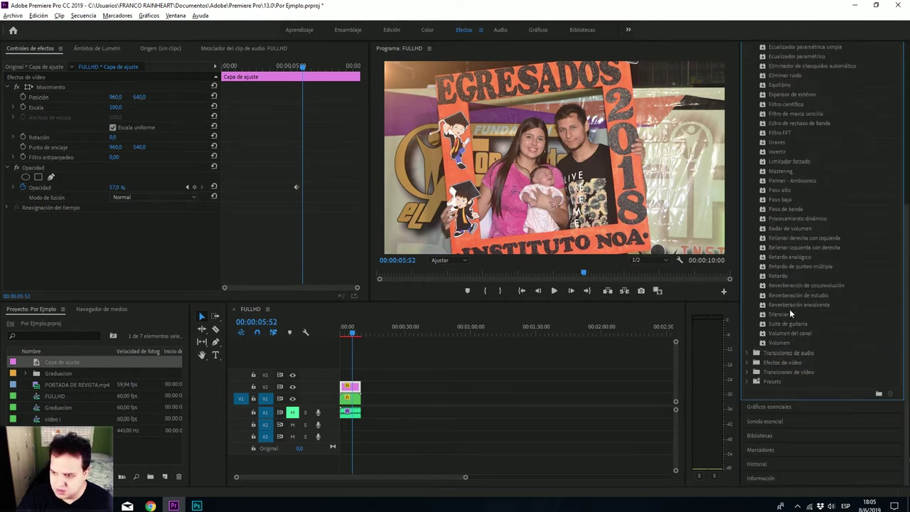
scroll(788, 305, "up", 5)
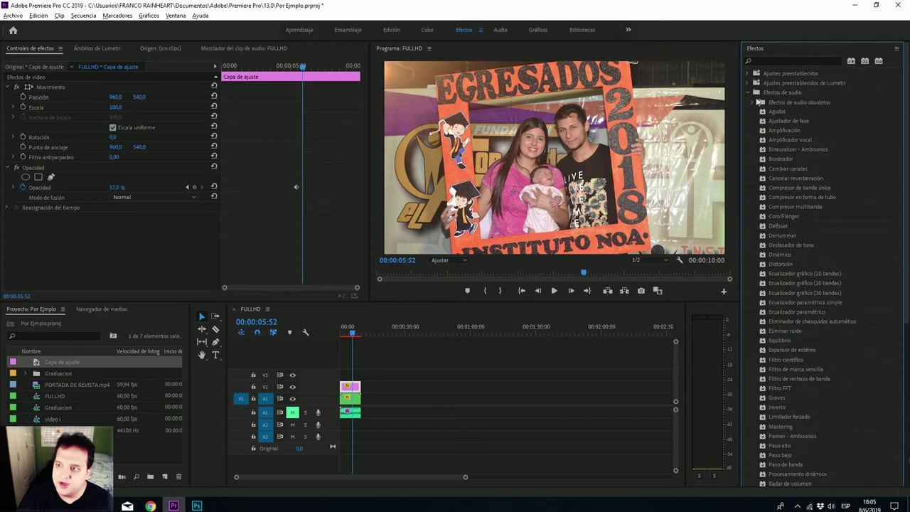
left_click(749, 93)
left_click(749, 83)
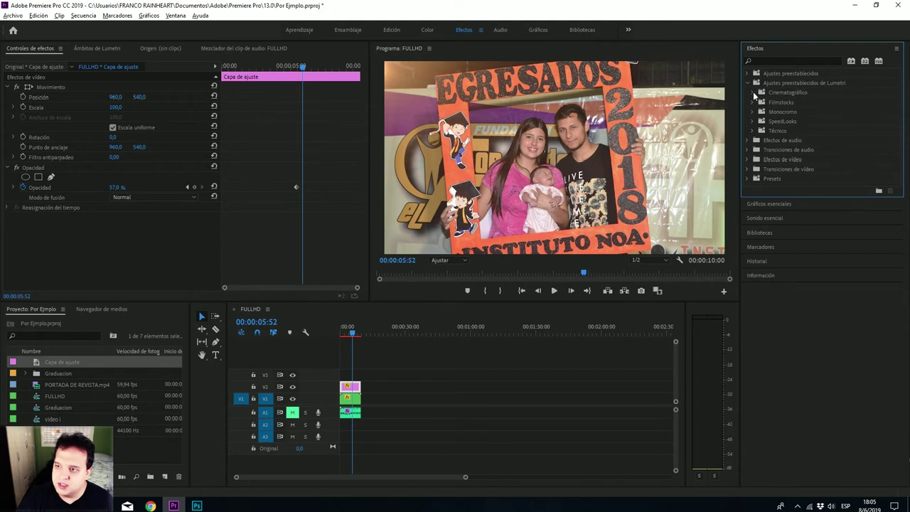
left_click(753, 93)
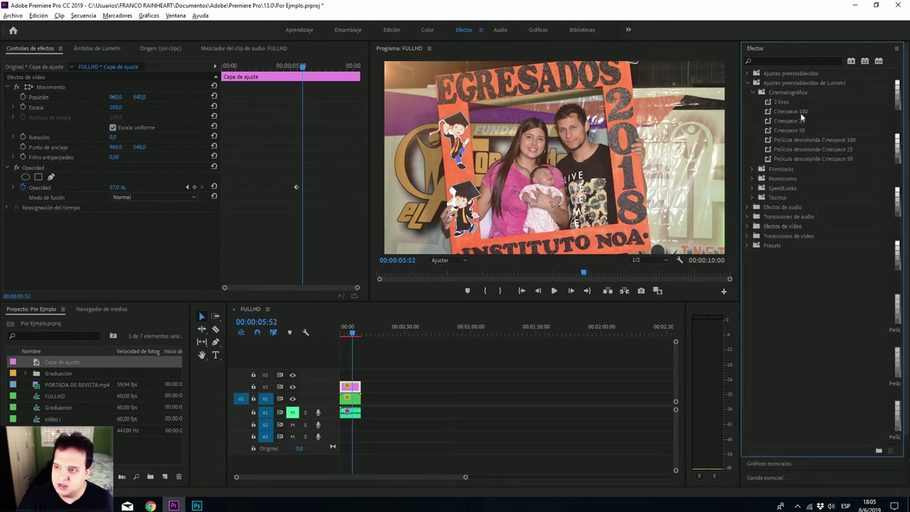
left_click_drag(790, 111, 350, 387)
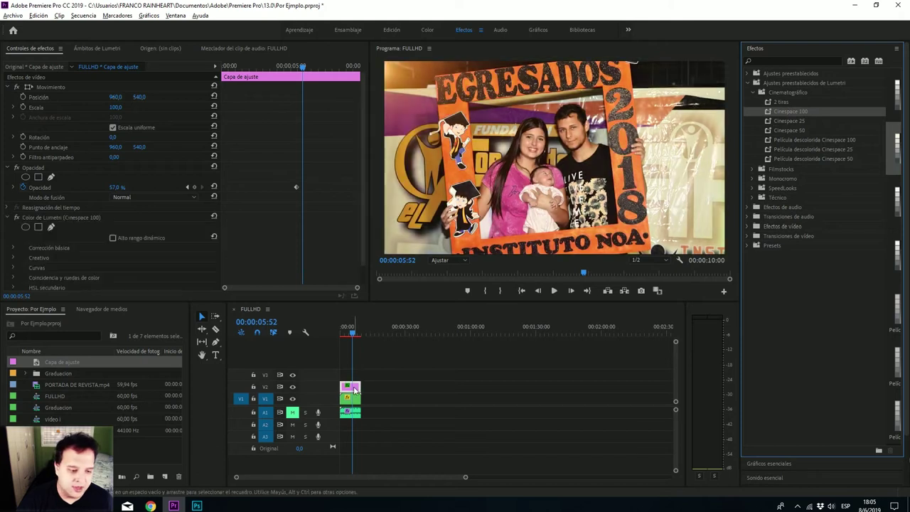
left_click(88, 218)
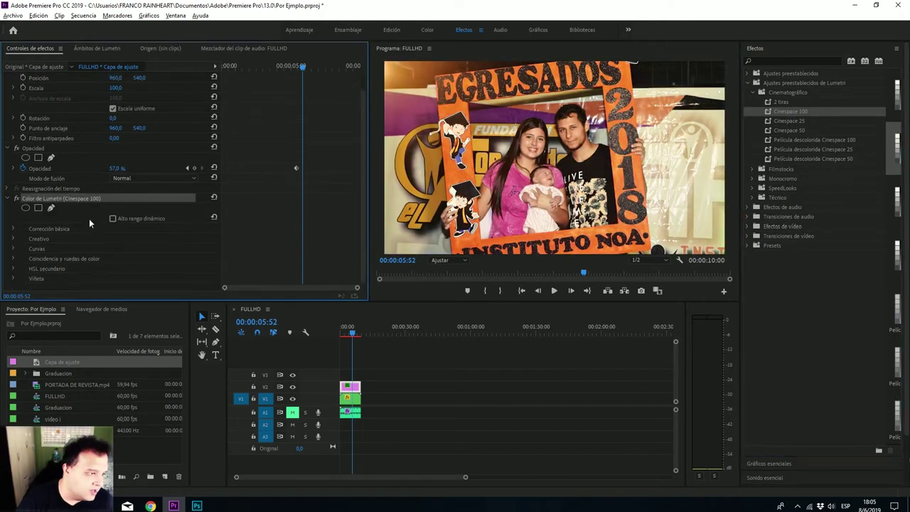
Step: In Basic Correction, set temperature to -4 and tint to -41
left_click(14, 226)
scroll(64, 228, "down", 2)
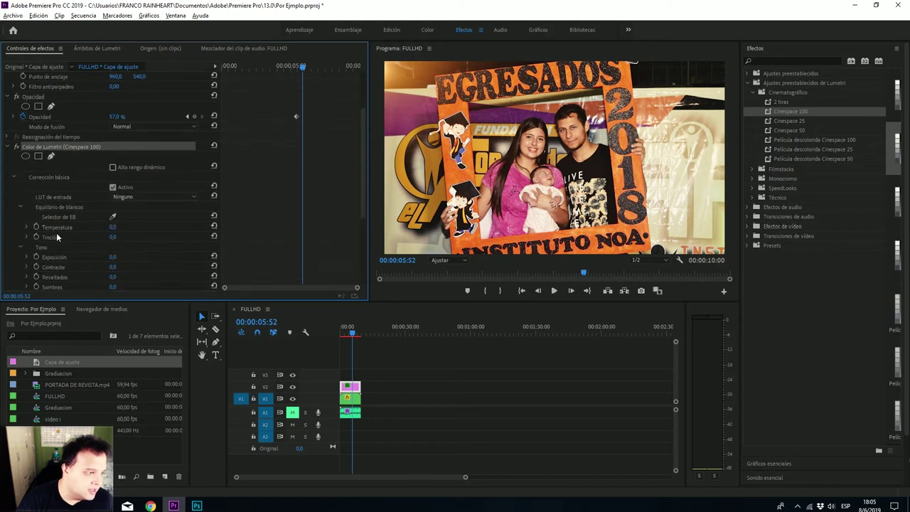
scroll(108, 228, "down", 2)
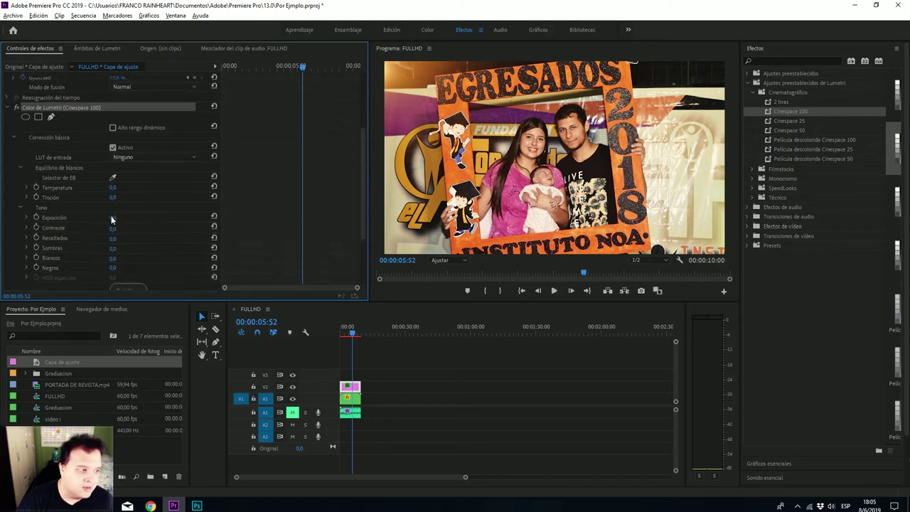
left_click_drag(112, 199, 107, 199)
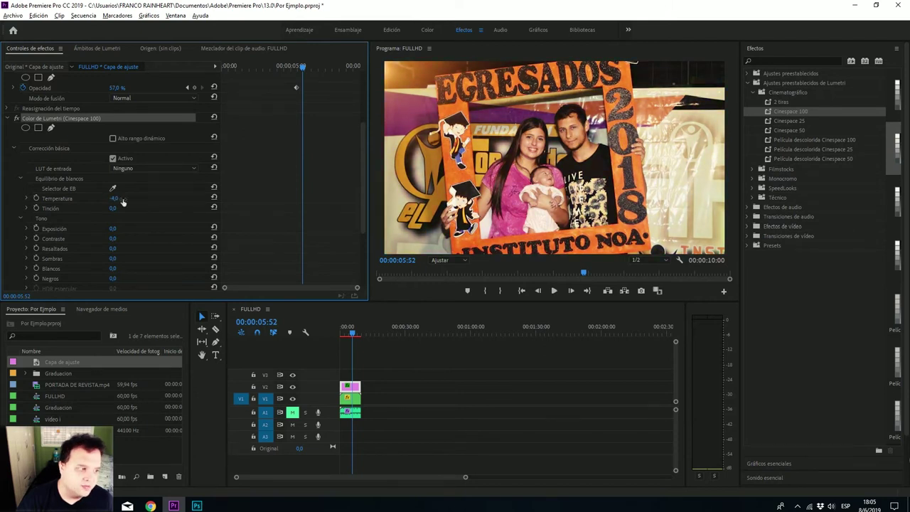
left_click_drag(112, 207, 92, 208)
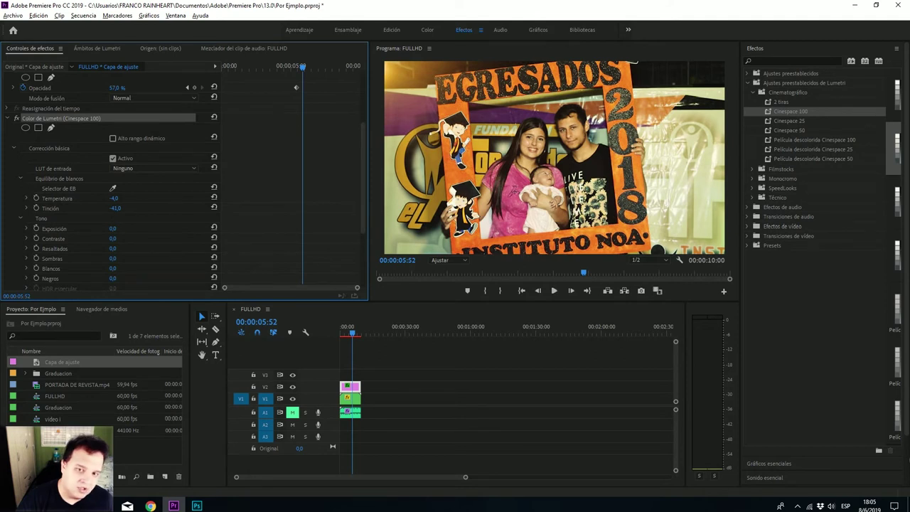
Step: Set exposure to 0.7, contrast to 77, and lift the shadows to 86
left_click_drag(112, 228, 125, 228)
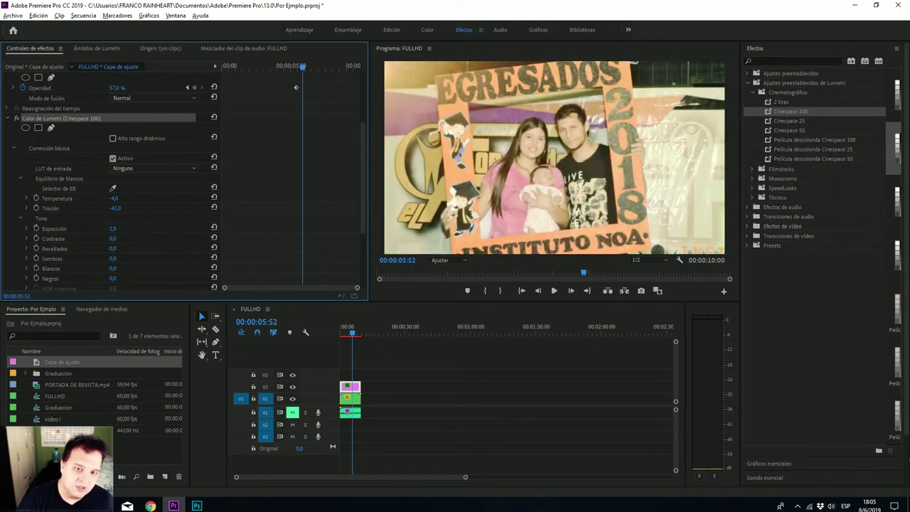
left_click_drag(125, 228, 120, 228)
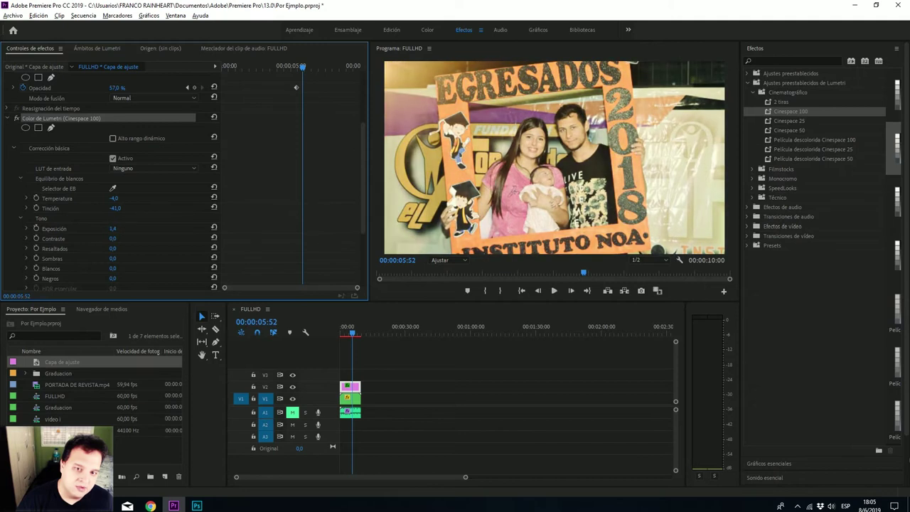
left_click_drag(117, 228, 110, 246)
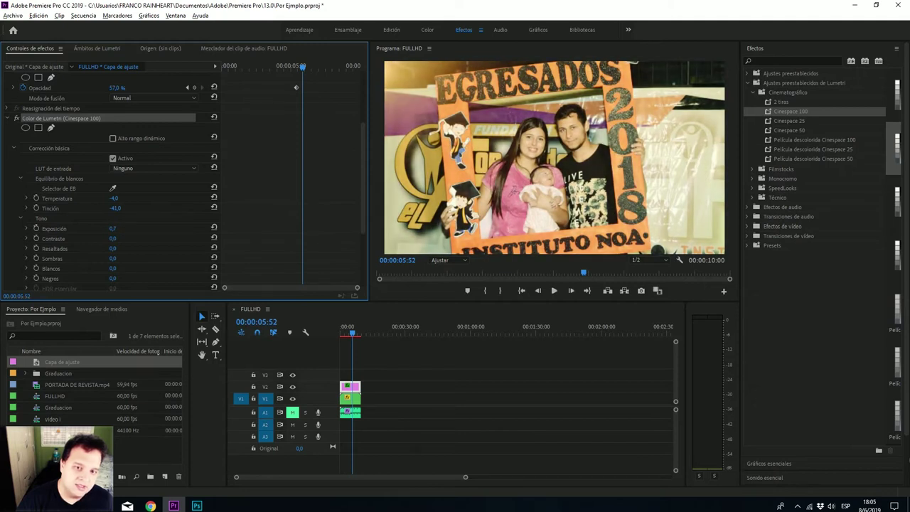
left_click_drag(112, 238, 136, 238)
left_click_drag(113, 238, 142, 238)
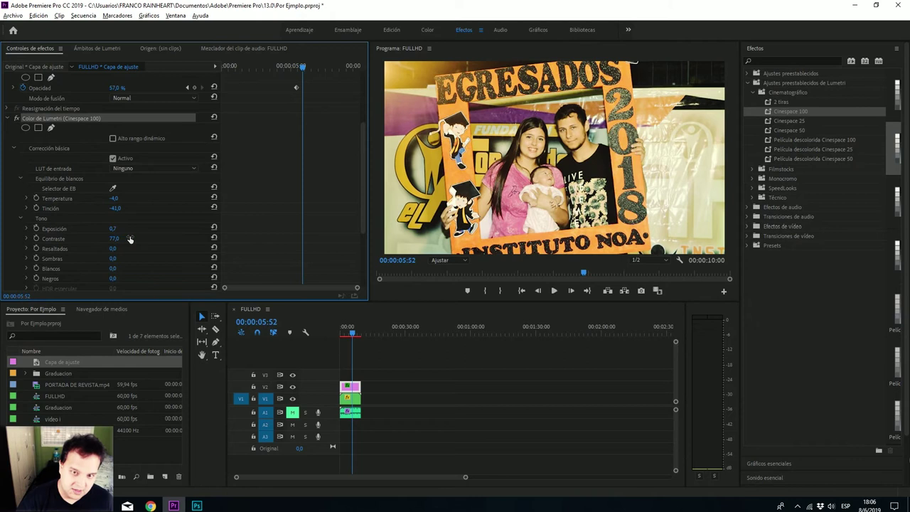
key("ctrl+z")
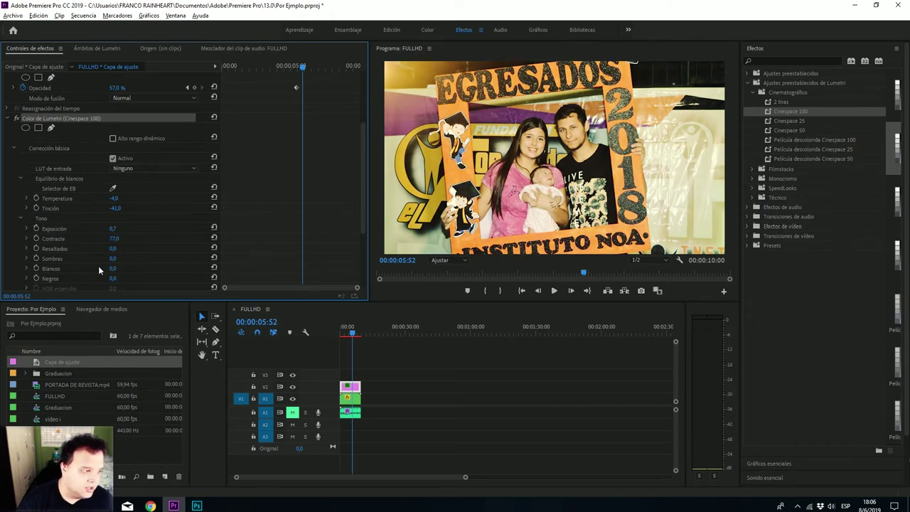
scroll(114, 249, "down", 1)
left_click_drag(113, 240, 138, 248)
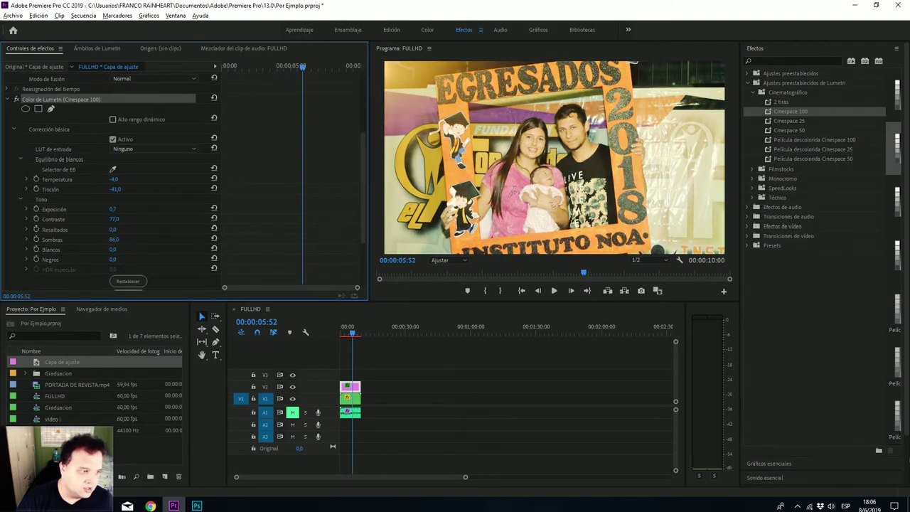
Step: Lower the contrast to 39 and raise saturation to 122
left_click_drag(114, 219, 148, 226)
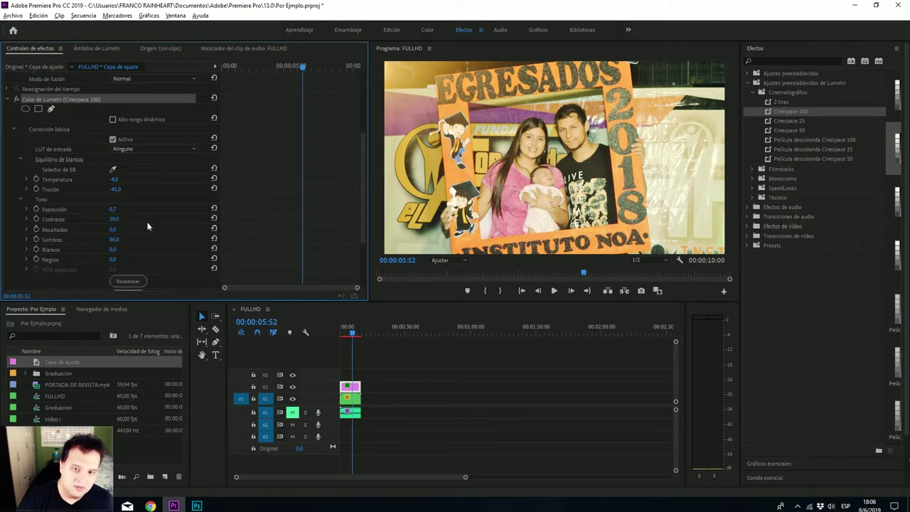
scroll(164, 228, "down", 1)
scroll(179, 226, "down", 1)
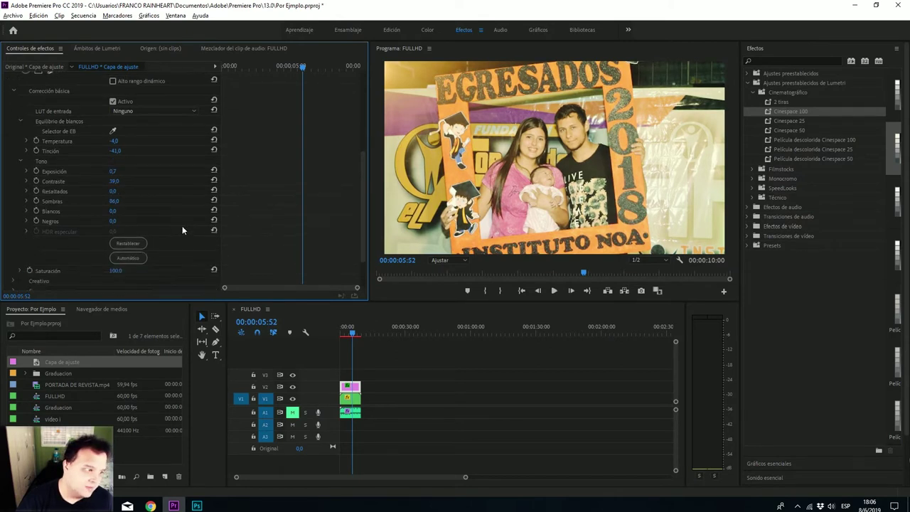
scroll(126, 238, "down", 2)
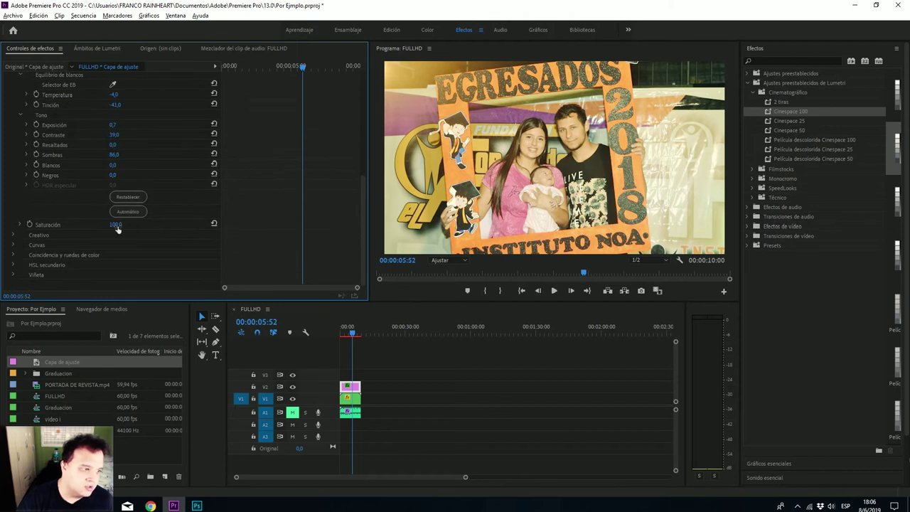
left_click_drag(115, 224, 163, 224)
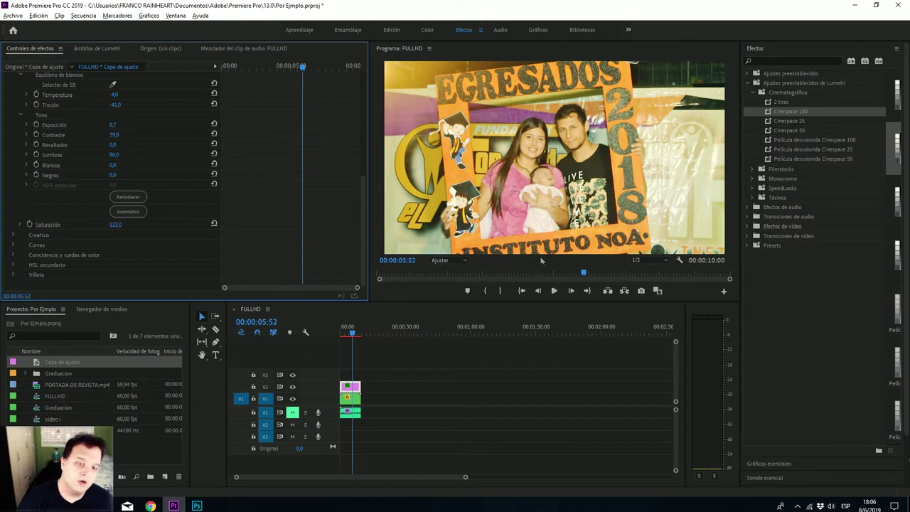
Step: Reset the temperature and tint values to 0
scroll(140, 153, "up", 2)
left_click(115, 123)
type("0")
key("Return")
left_click(115, 133)
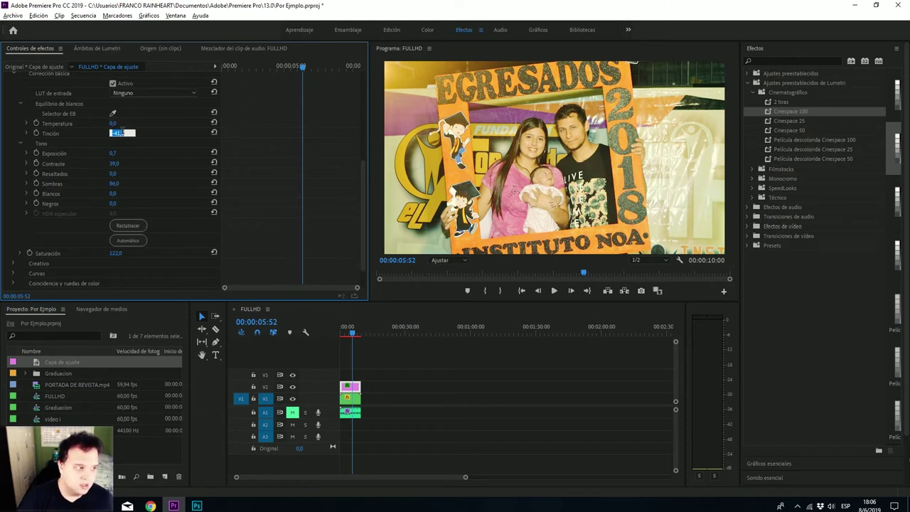
type("0")
key("Return")
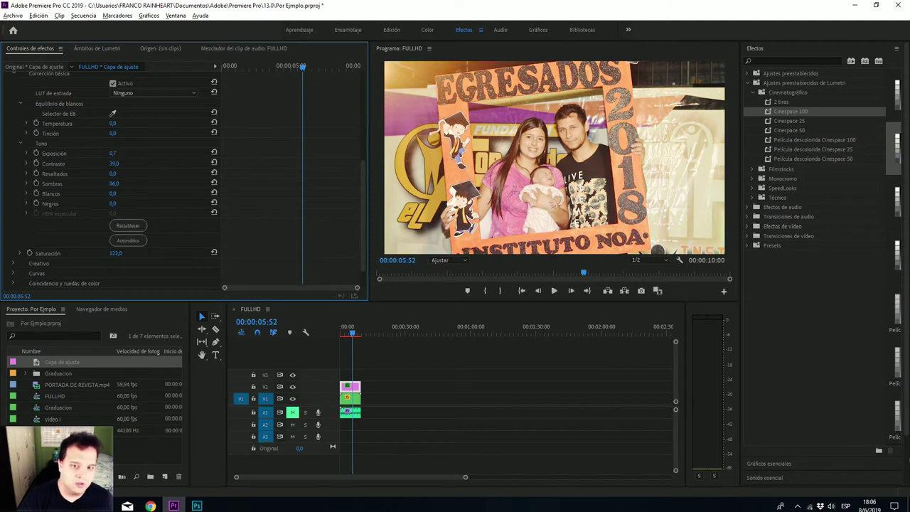
Step: Set exposure to 0.2 and collapse the Tone and White Balance sections
mouse_move(113, 152)
left_mouse_down()
mouse_move(99, 153)
mouse_move(122, 153)
left_mouse_up()
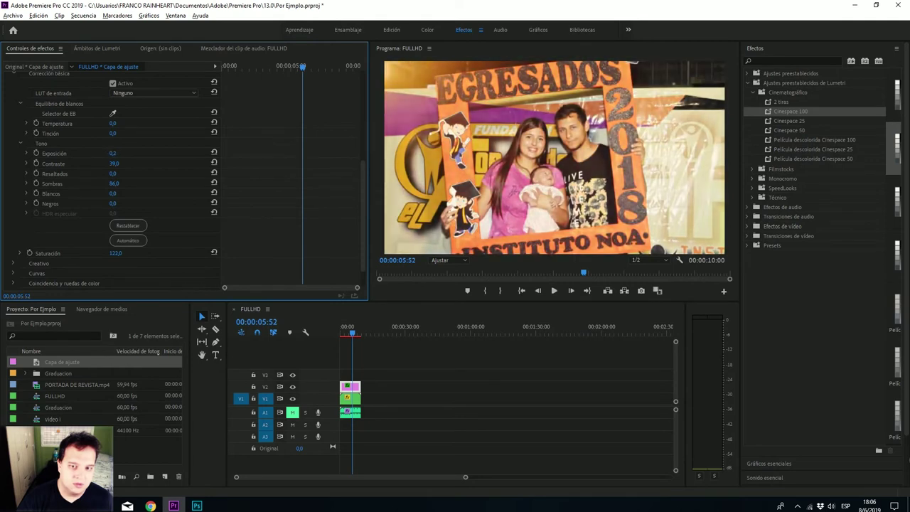
left_click(20, 143)
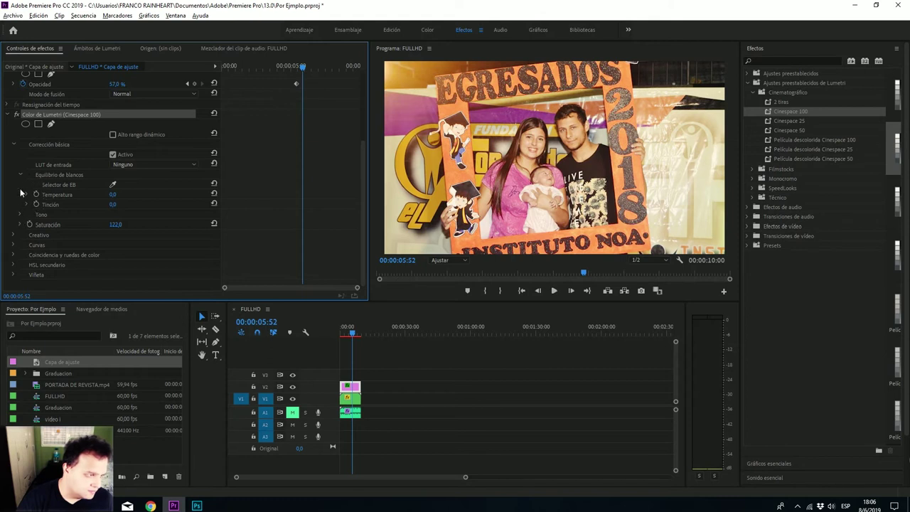
left_click(20, 175)
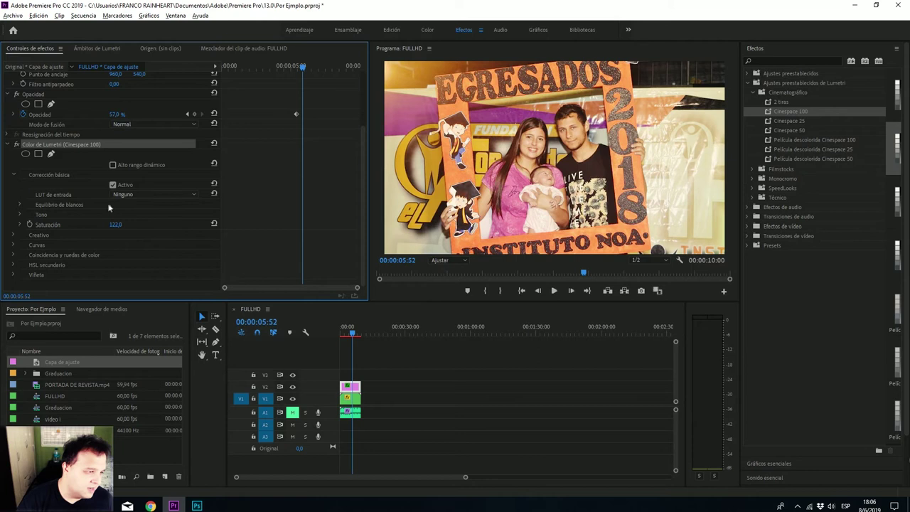
Step: Expand the Lumetri Creative section and open, then cancel, the LUT Look file picker
left_click(11, 238)
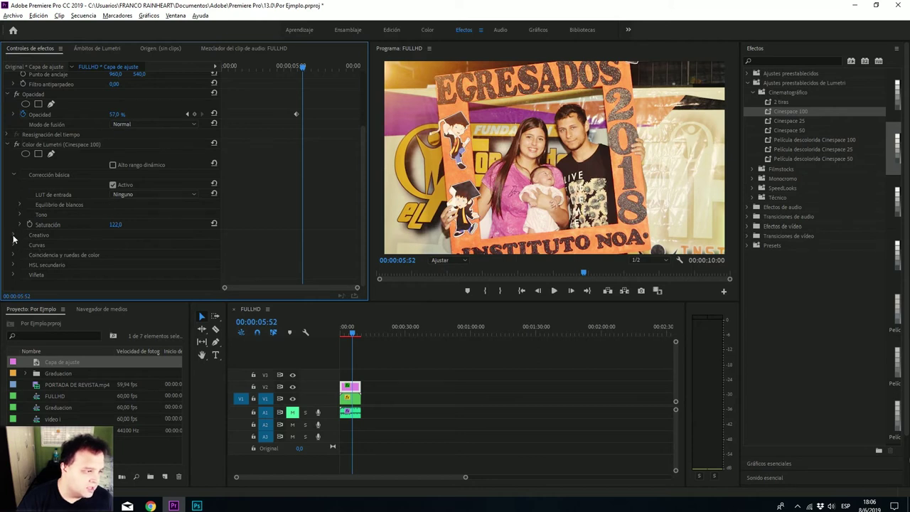
left_click(13, 237)
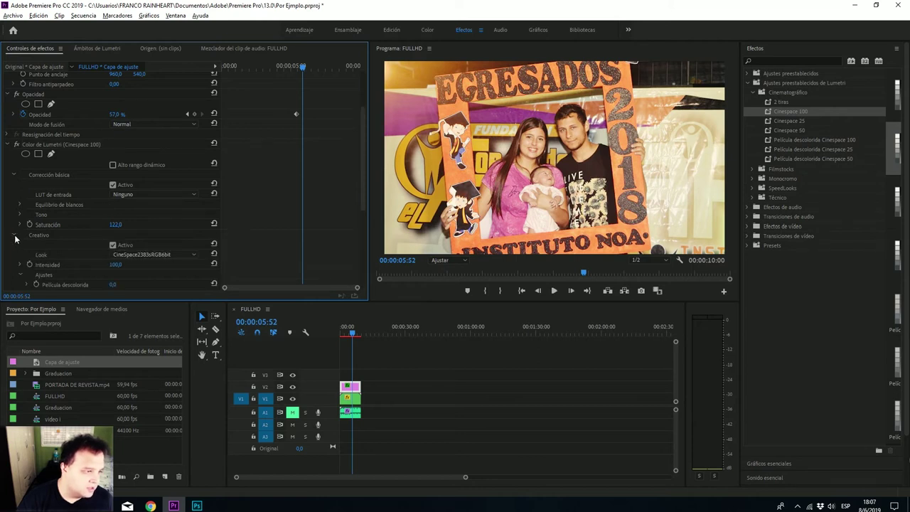
left_click(165, 254)
scroll(291, 213, "down", 3)
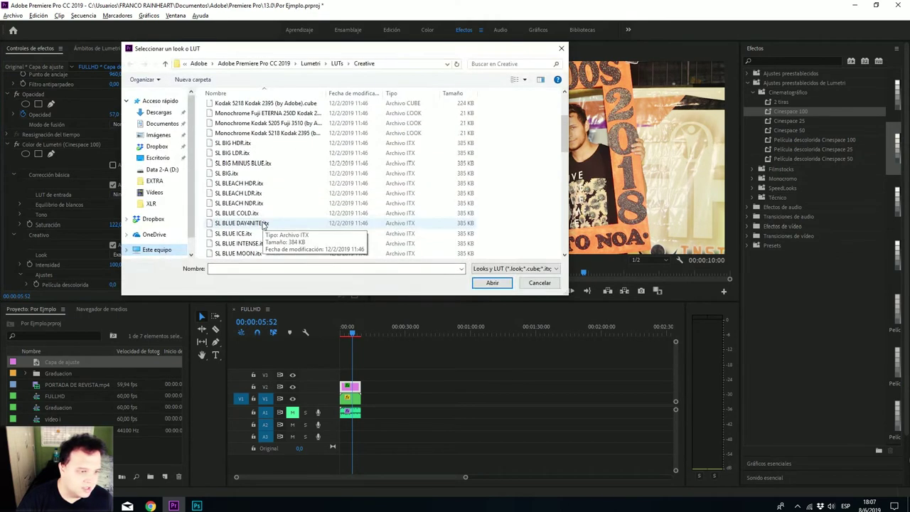
scroll(302, 235, "down", 3)
left_click(539, 283)
scroll(56, 271, "down", 2)
scroll(48, 254, "down", 3)
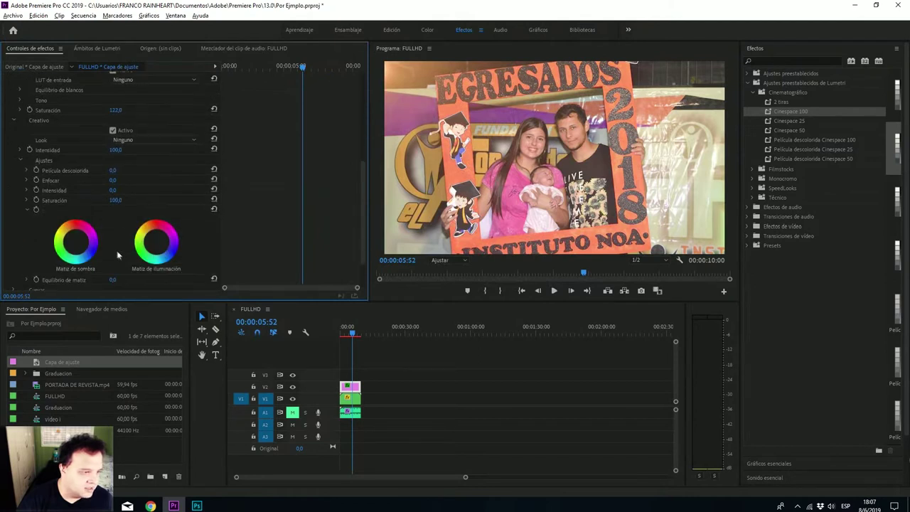
Step: Tint the shadows toward magenta and the highlights pink, then scrub back to 00:00:01:57
mouse_move(92, 260)
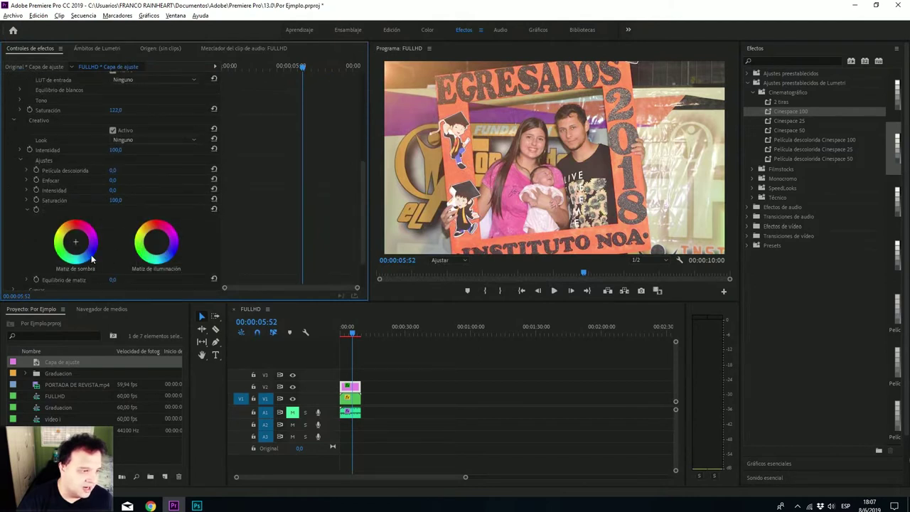
left_click_drag(76, 241, 85, 251)
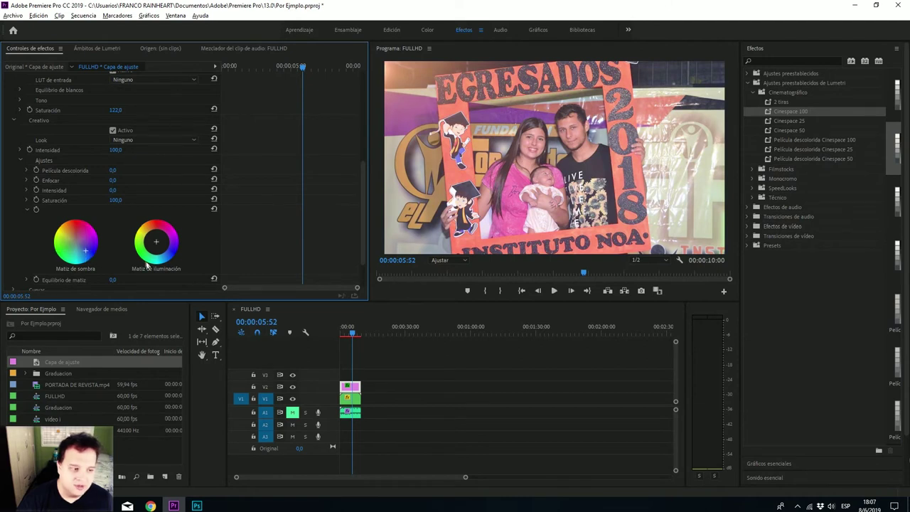
left_click_drag(176, 235, 147, 234)
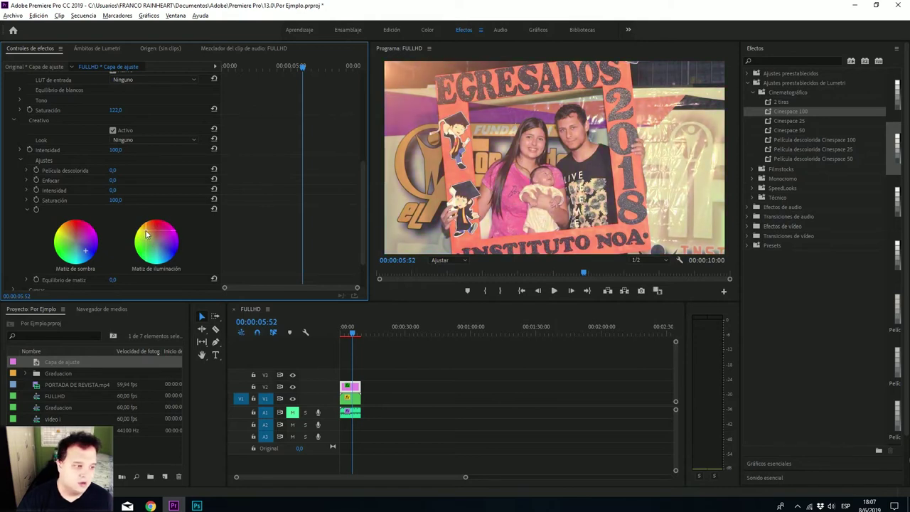
left_click_drag(85, 250, 91, 254)
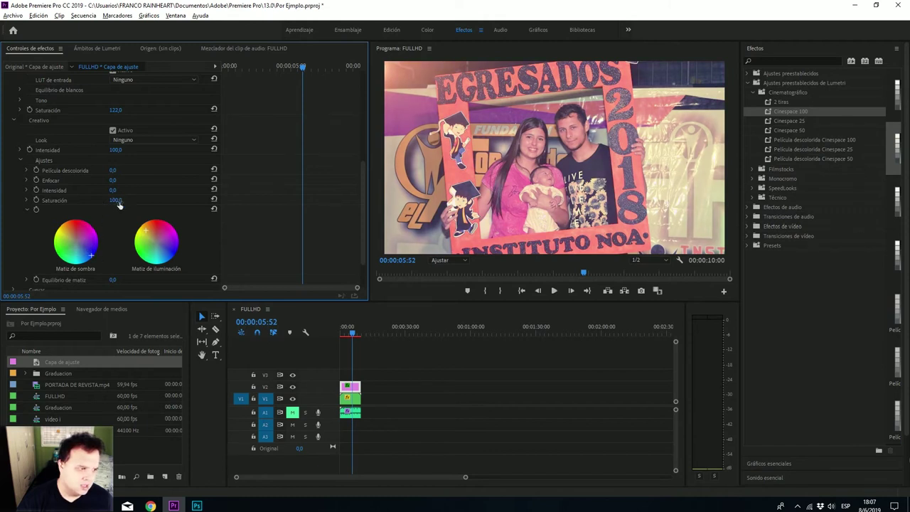
scroll(117, 201, "down", 3)
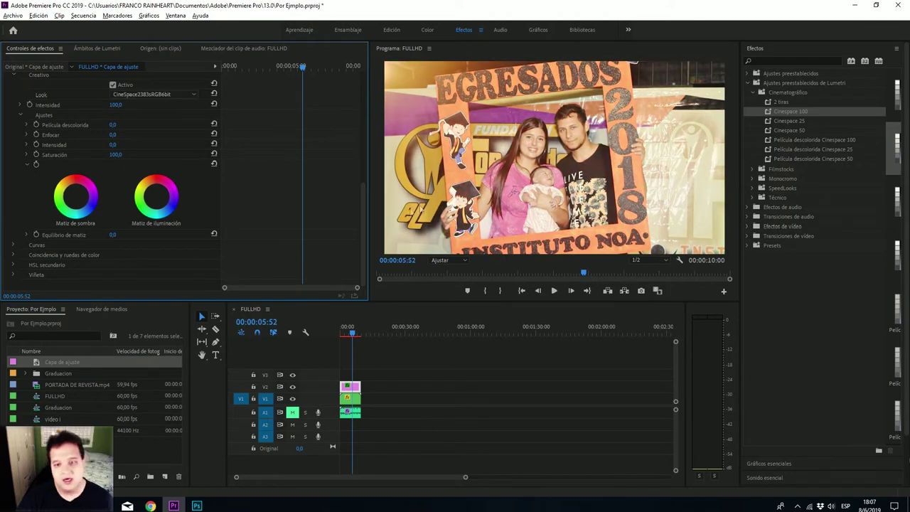
left_click_drag(352, 338, 345, 346)
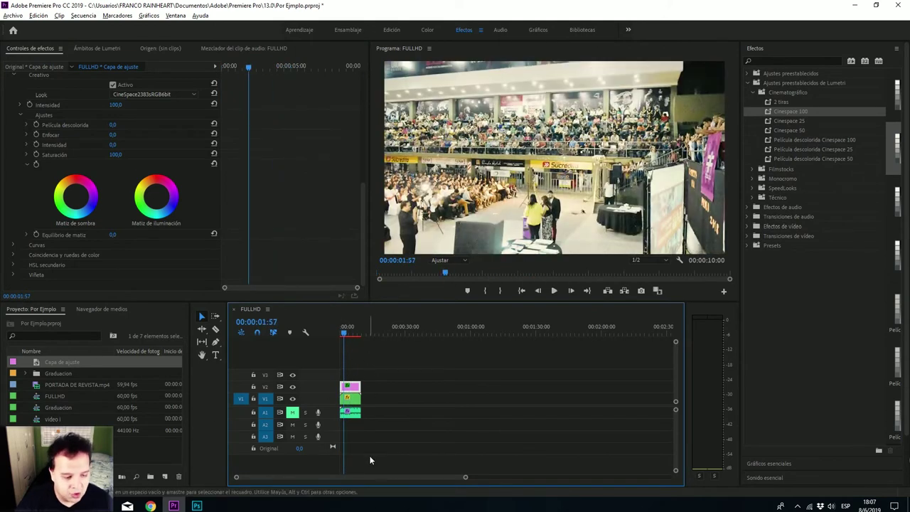
Step: Place a new adjustment layer on V3 and search the Effects panel for noise effects
left_click_drag(78, 362, 359, 376)
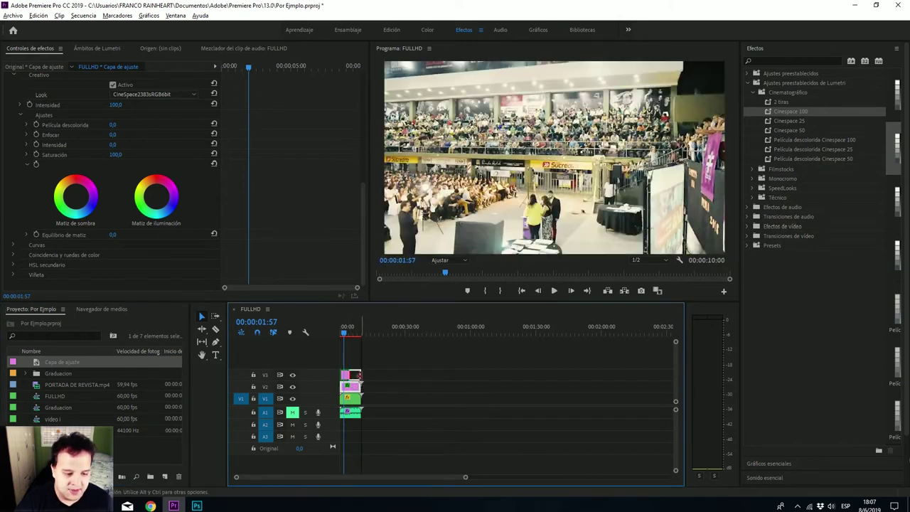
left_click(795, 61)
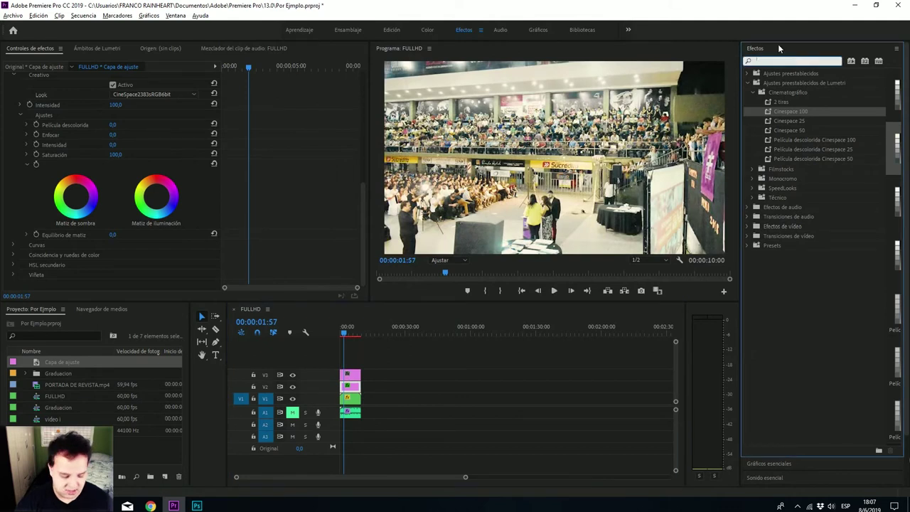
type("red")
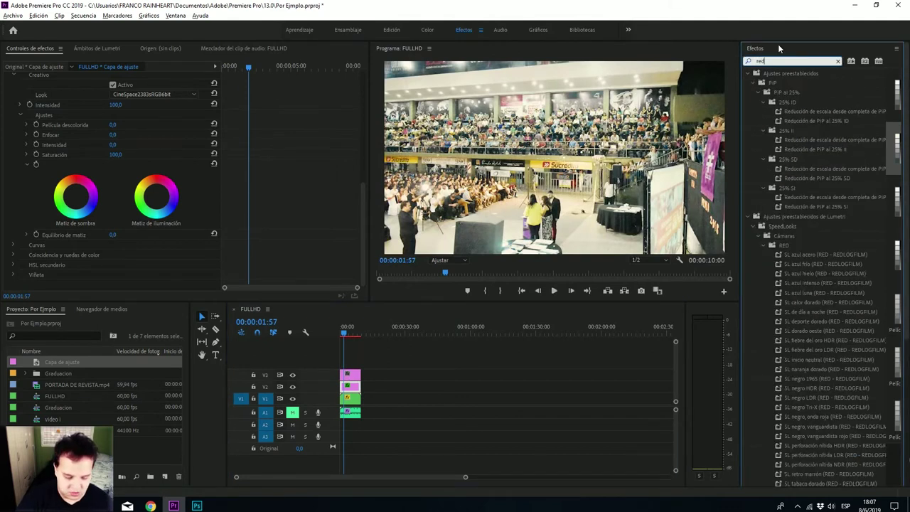
key("BackSpace")
key("BackSpace")
key("BackSpace")
type("l")
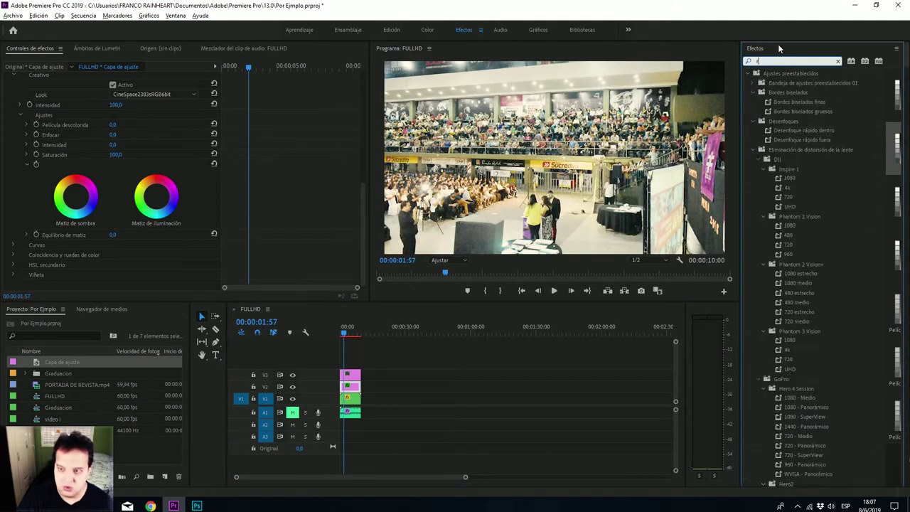
type("uido")
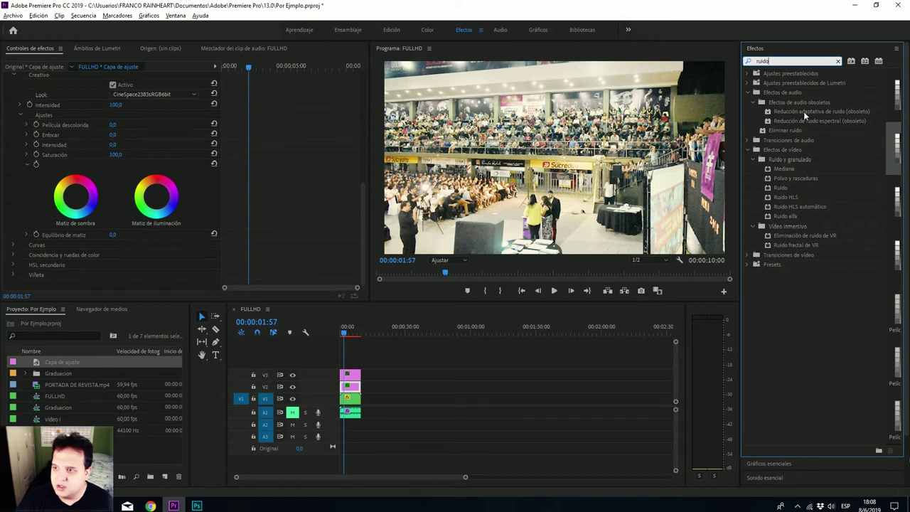
left_click(748, 93)
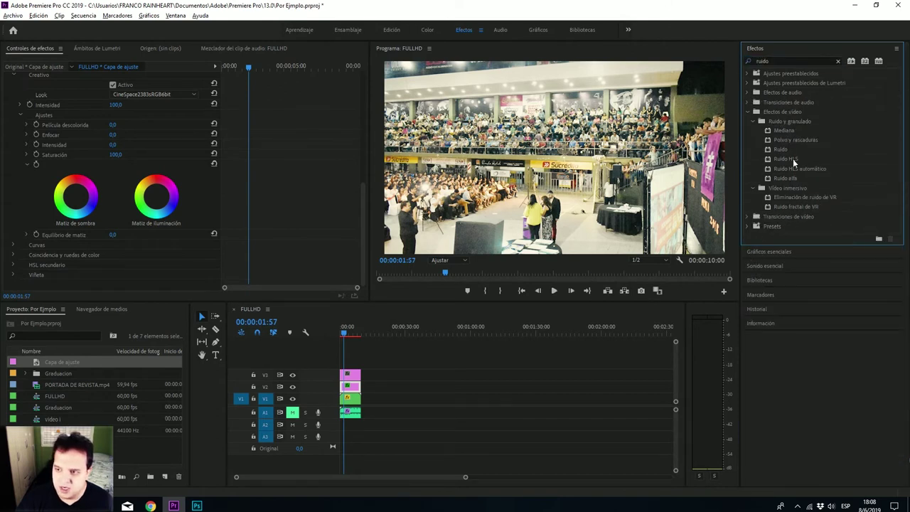
Step: Drag Noise & Grain > Mediana onto the V3 adjustment layer and preview the result
left_click(786, 132)
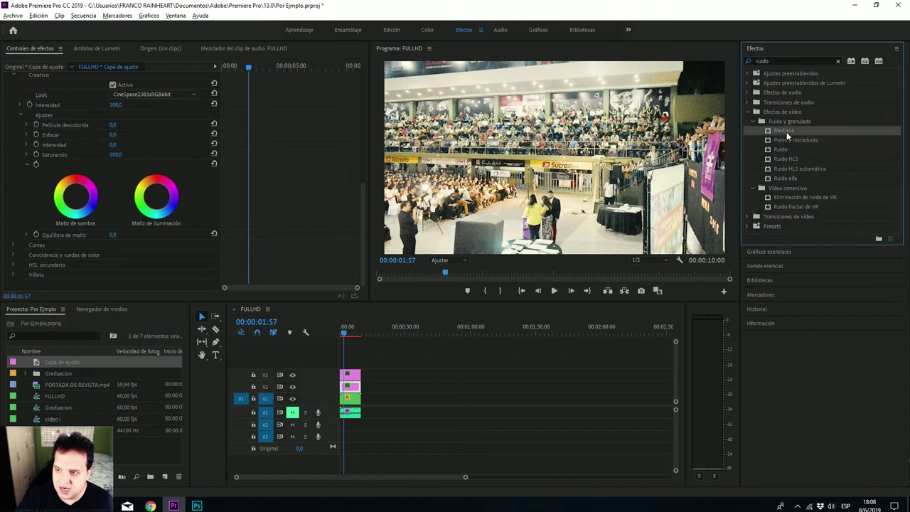
left_click(786, 150)
left_click(786, 140)
left_click(785, 131)
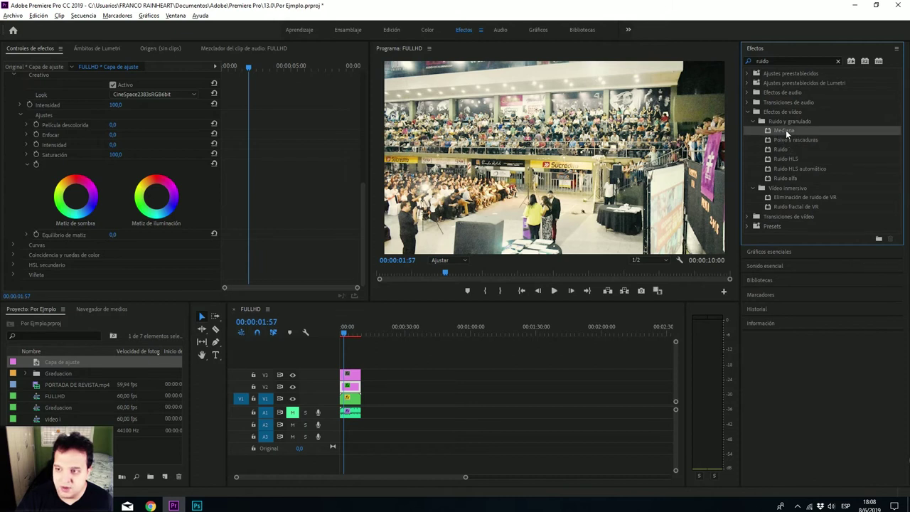
left_click_drag(786, 130, 665, 183)
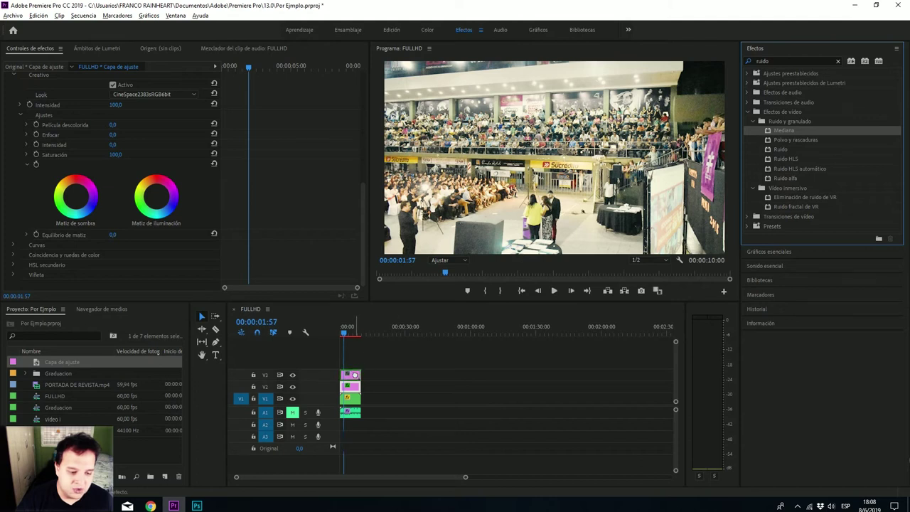
left_click_drag(410, 339, 356, 376)
left_click(346, 334)
left_click_drag(346, 334, 356, 334)
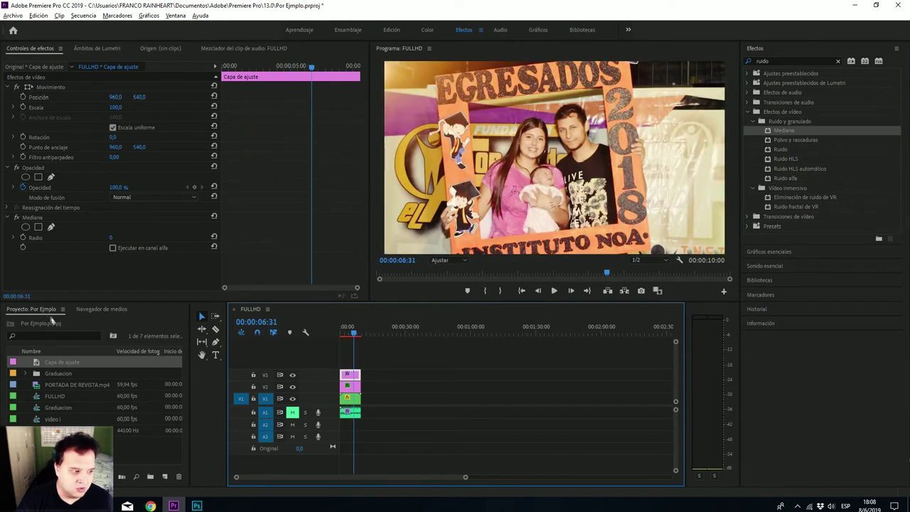
Step: Toggle the V3 and V2 adjustment layers on and off to compare before and after
left_click(292, 375)
left_click(293, 376)
left_click(293, 377)
left_click(293, 377)
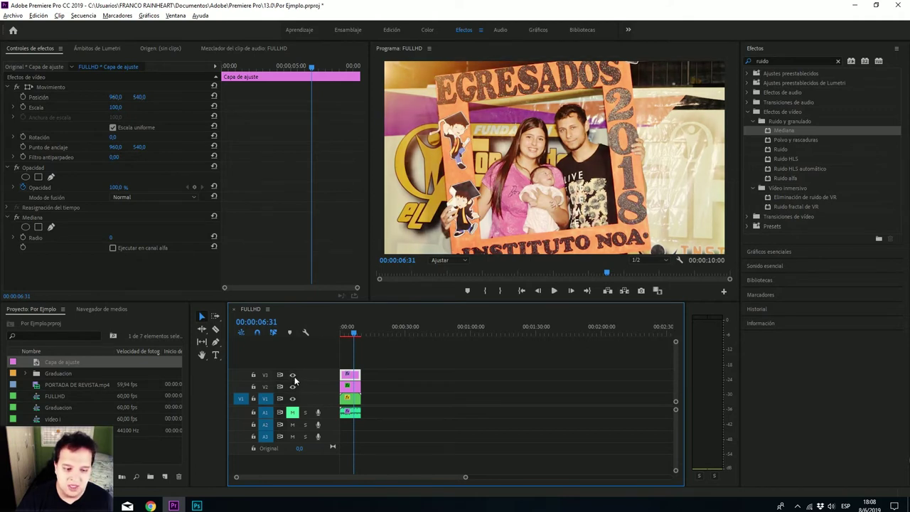
left_click(294, 377)
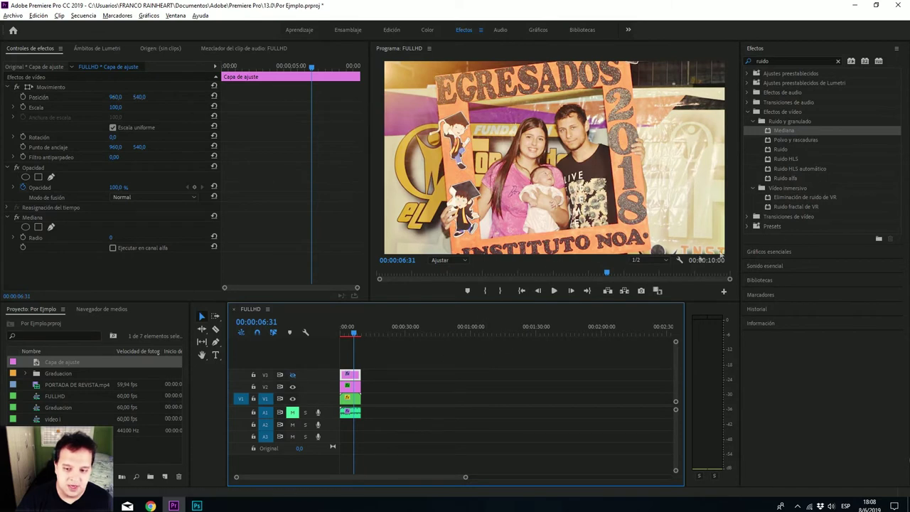
left_click(292, 387)
left_click(293, 386)
left_click(292, 386)
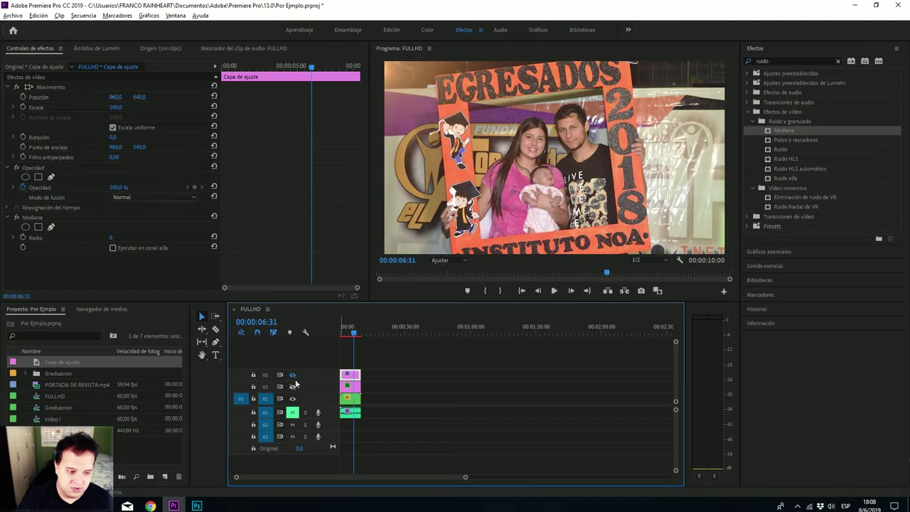
left_click(293, 376)
left_click(293, 377)
left_click(292, 377)
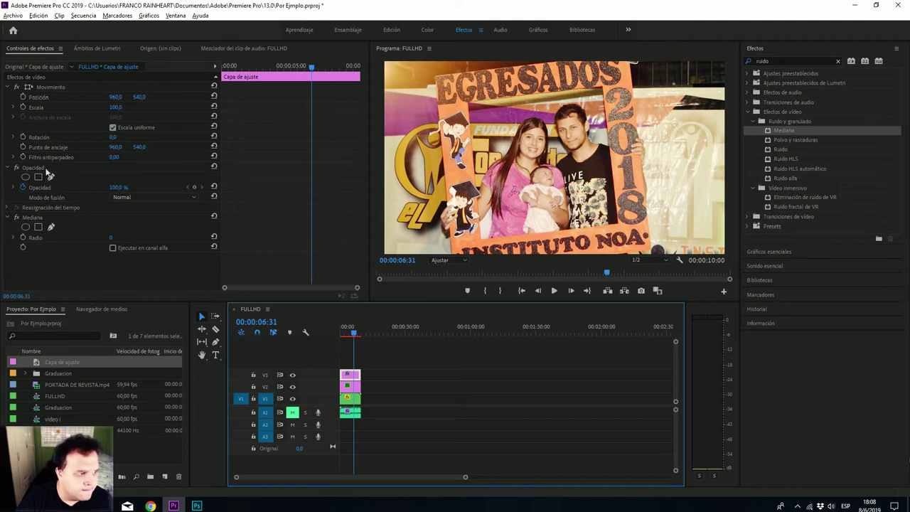
Step: Set the Mediana radius to 1 and drag Polvo y rascaduras onto the V3 adjustment layer
left_click(37, 216)
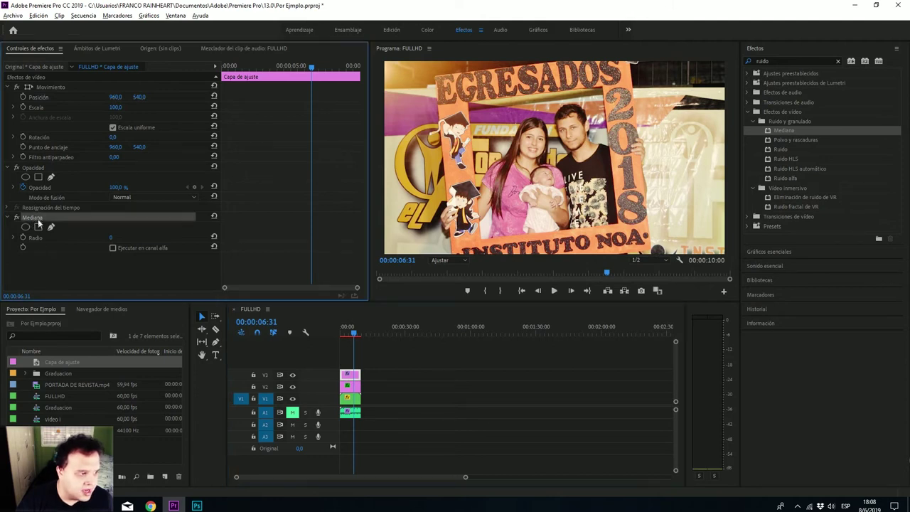
left_click_drag(111, 240, 132, 240)
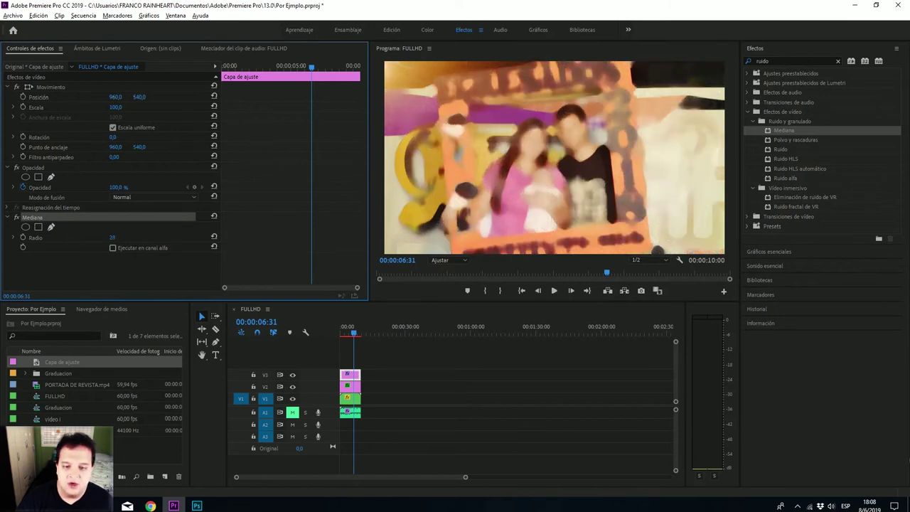
mouse_move(111, 237)
left_mouse_down()
mouse_move(101, 237)
mouse_move(111, 242)
left_mouse_up()
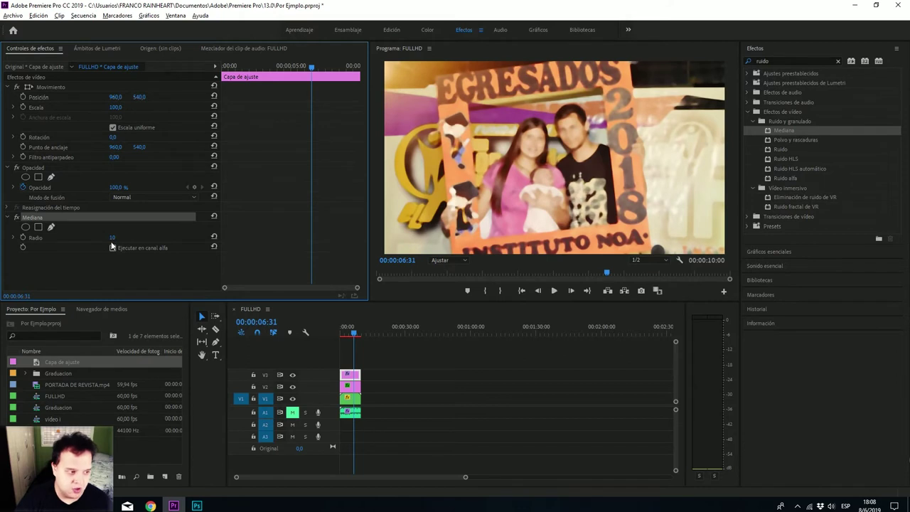
left_click(113, 238)
type("1")
left_click(137, 264)
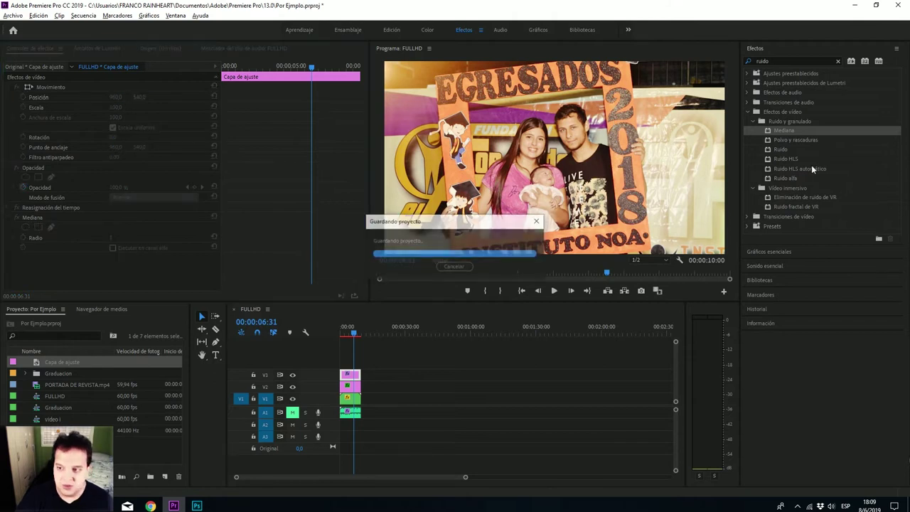
mouse_move(795, 140)
left_mouse_down()
mouse_move(352, 362)
mouse_move(349, 375)
left_mouse_up()
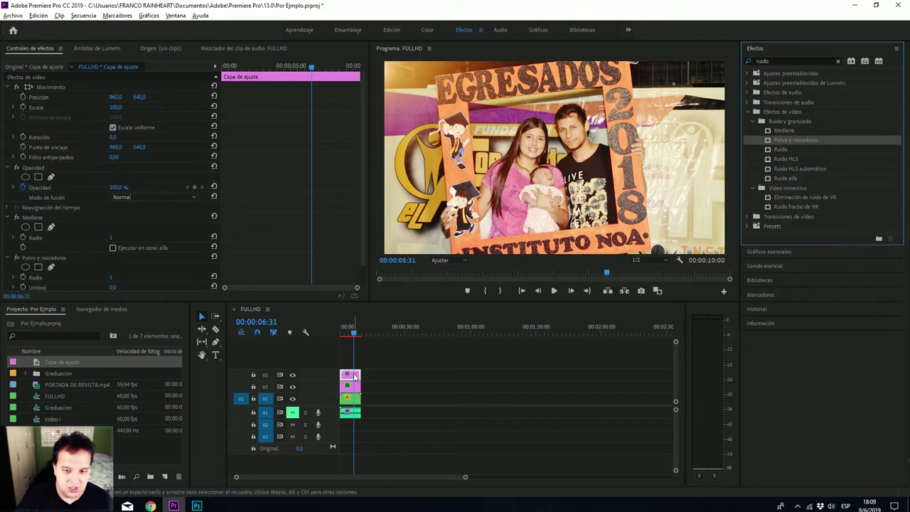
Step: Set the Polvo y rascaduras radius on the V3 adjustment layer to 2
scroll(112, 246, "down", 1)
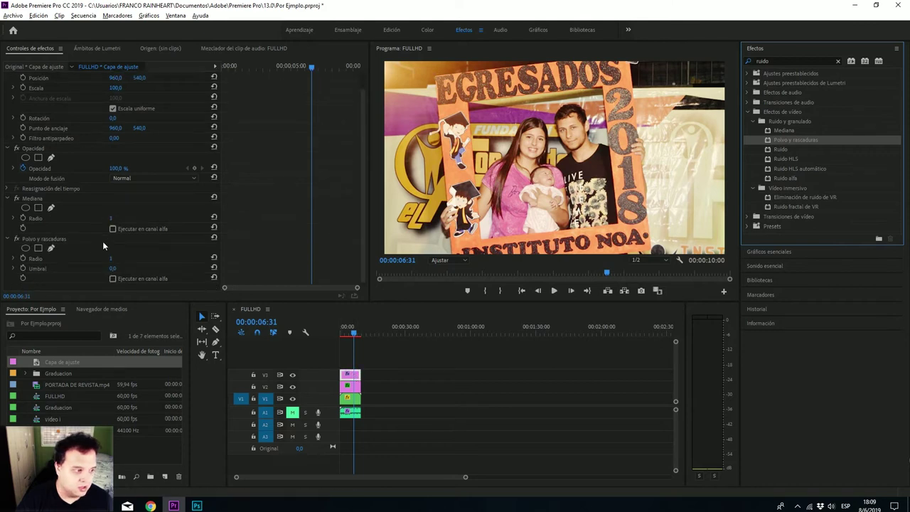
left_click(112, 258)
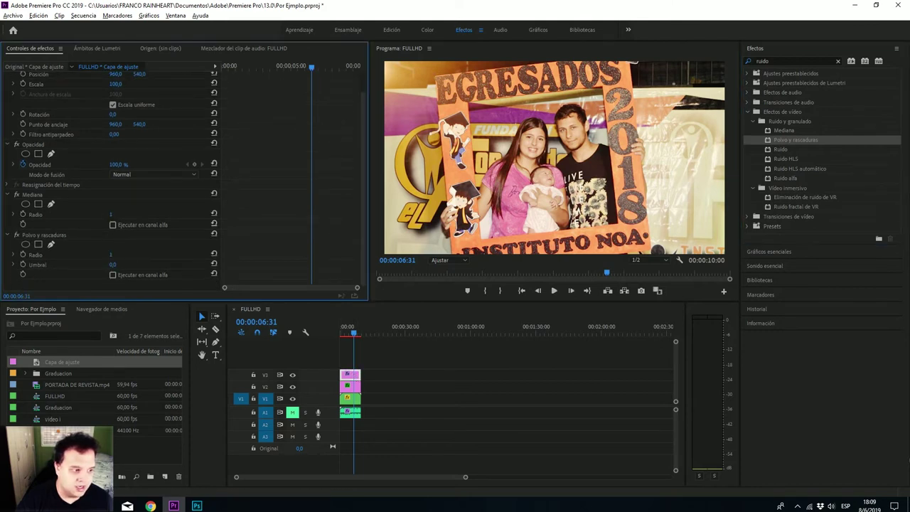
mouse_move(111, 254)
left_mouse_down()
mouse_move(148, 253)
mouse_move(78, 253)
mouse_move(136, 258)
left_mouse_up()
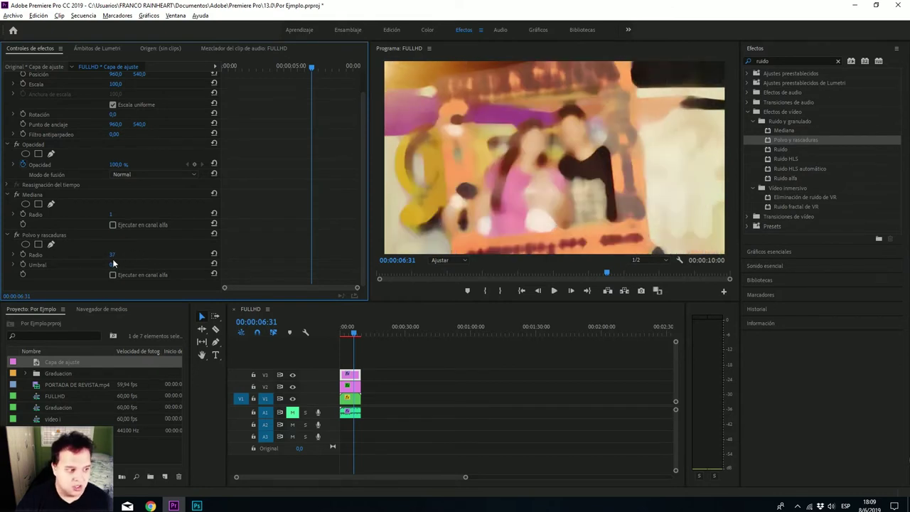
left_click(112, 254)
type("2")
key("Return")
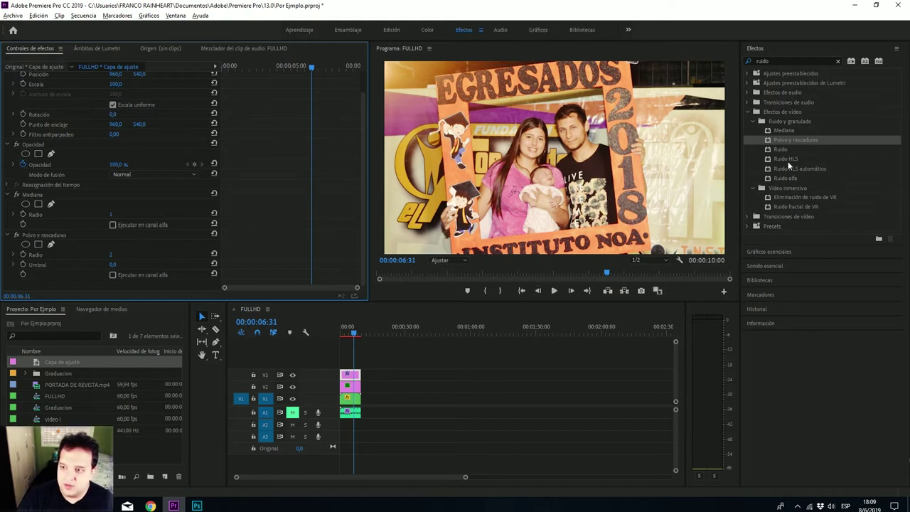
left_click_drag(782, 149, 442, 349)
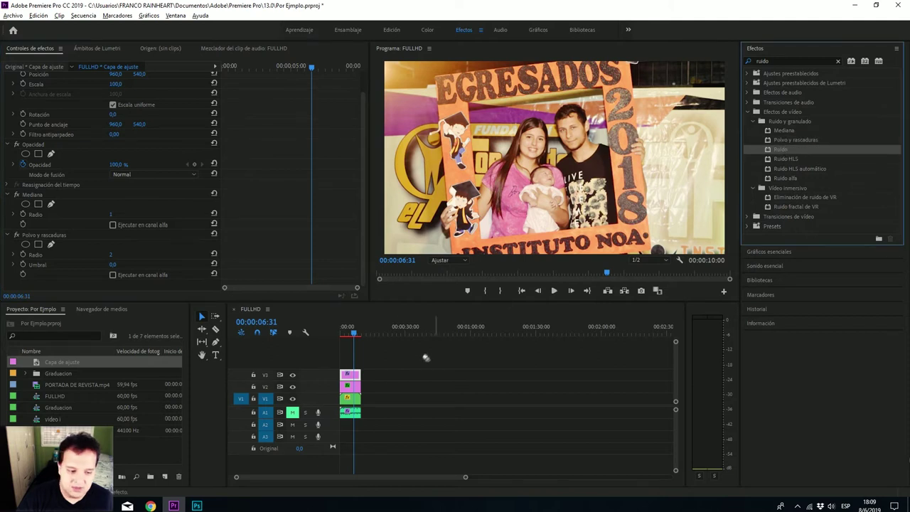
left_click_drag(443, 349, 349, 375)
scroll(142, 249, "down", 2)
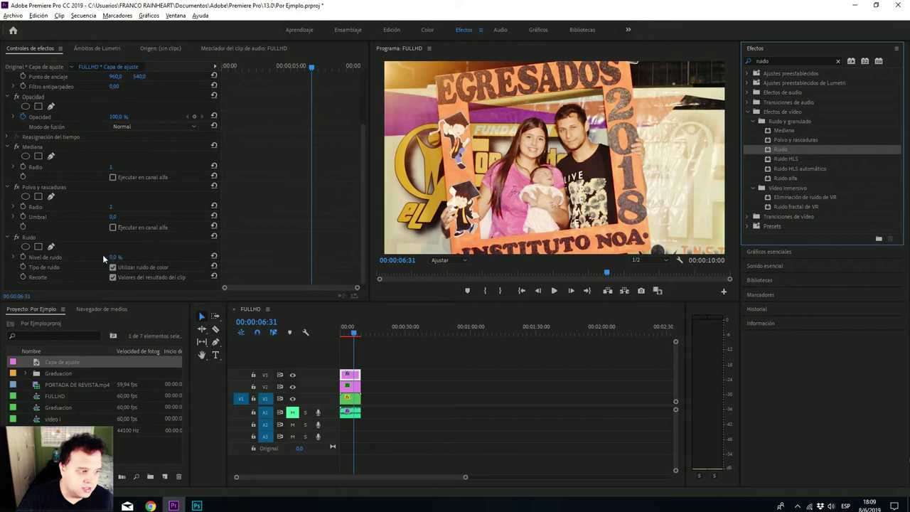
left_click(114, 257)
type("100")
key("Return")
key("ctrl+z")
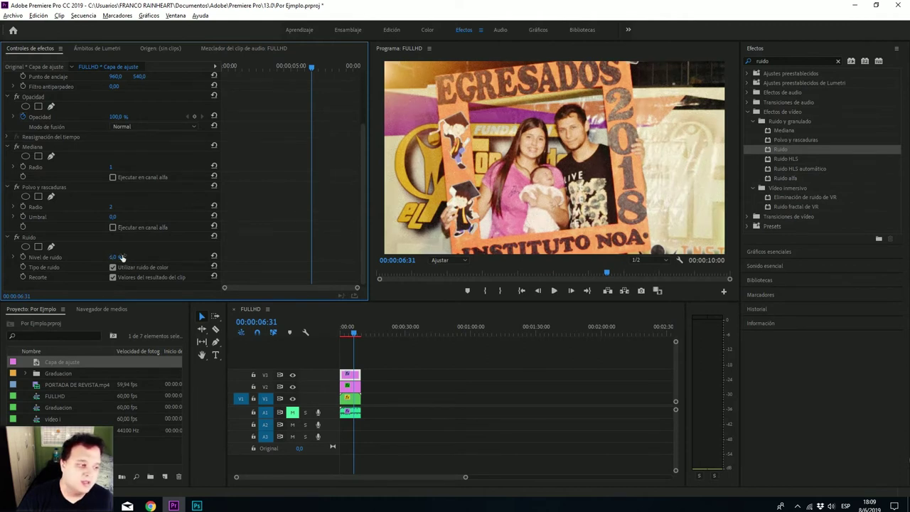
left_click(31, 238)
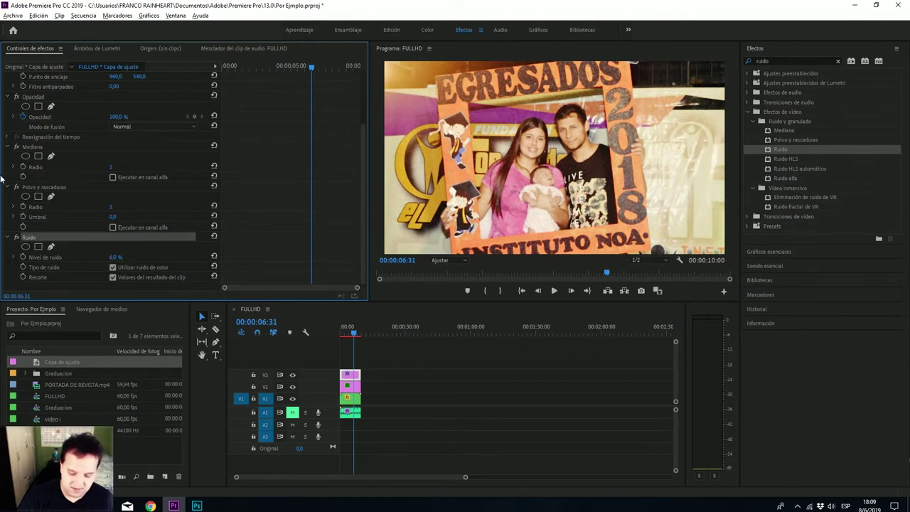
key("Delete")
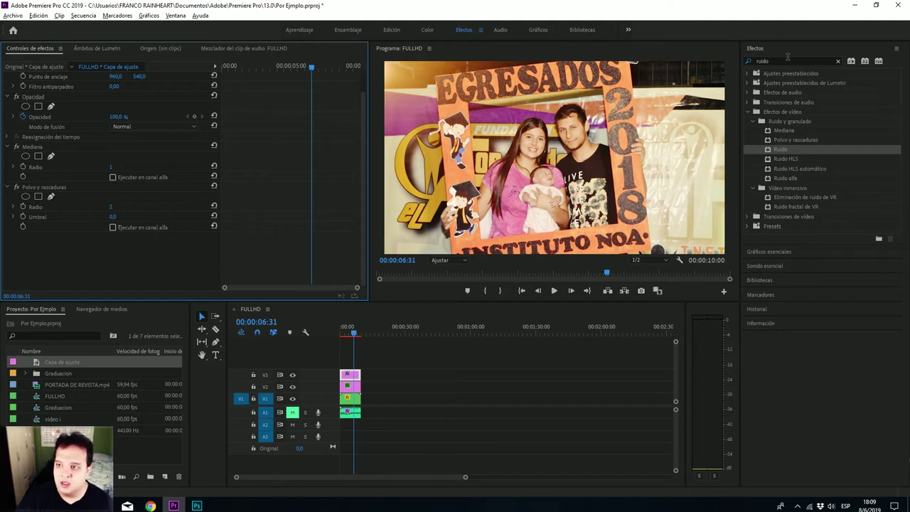
left_click(749, 112)
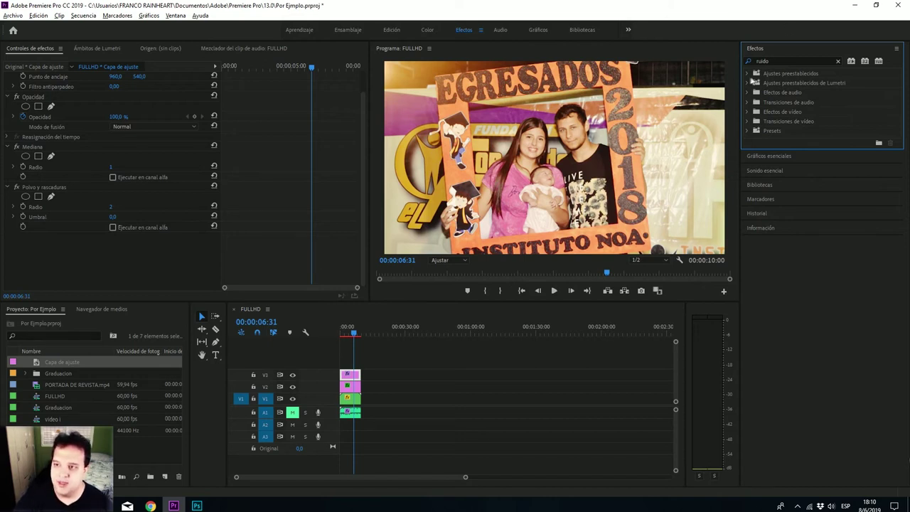
Step: Clear the 'ruido' effects search, expand the presets folder, and park the playhead near two seconds
double_click(778, 60)
key("BackSpace")
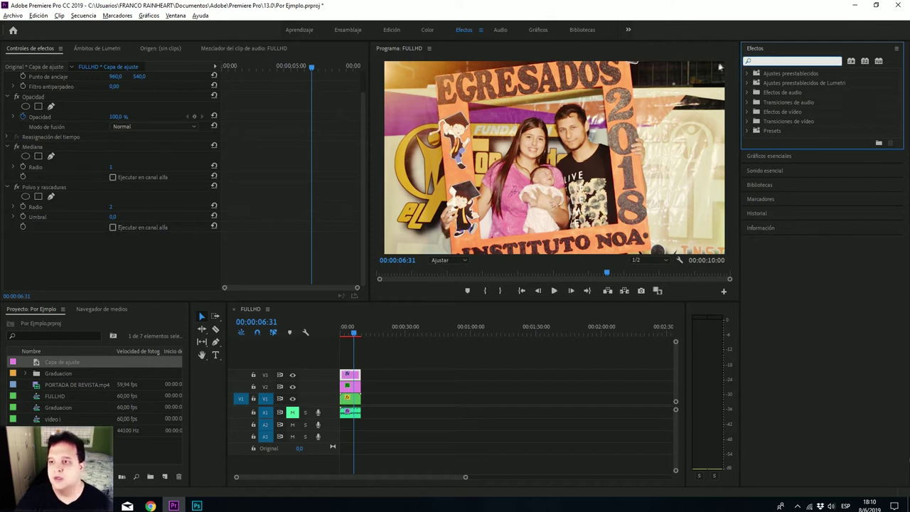
left_click(746, 72)
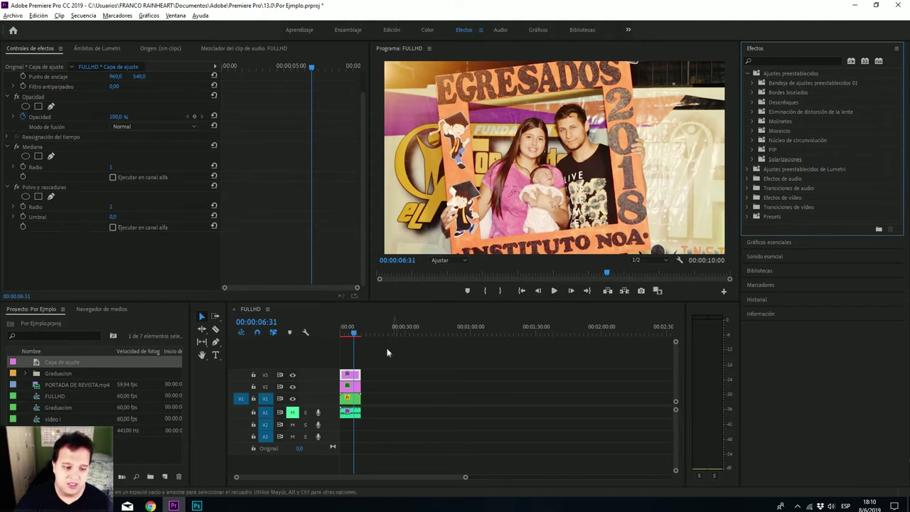
left_click(346, 334)
left_click_drag(346, 336, 346, 338)
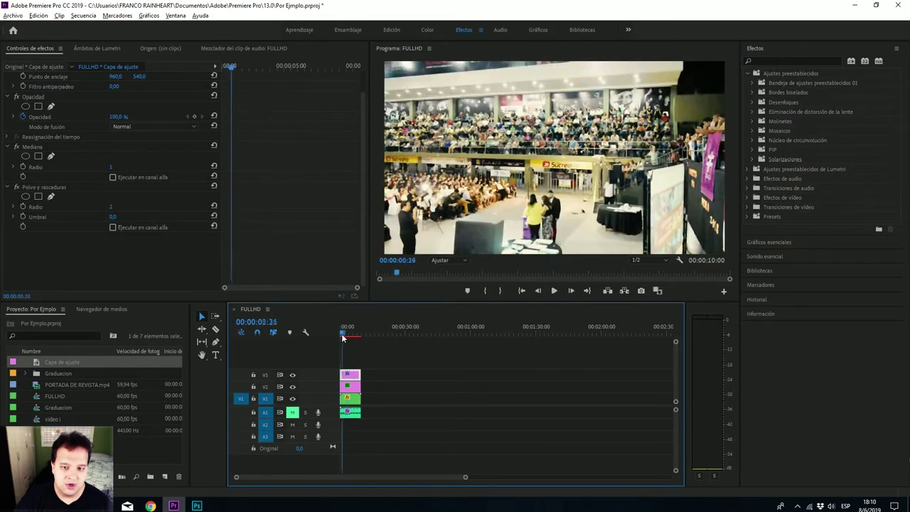
Step: Scrub the playhead back to the sequence start and select the Capa de ajuste clip on V3
left_click_drag(347, 337, 337, 338)
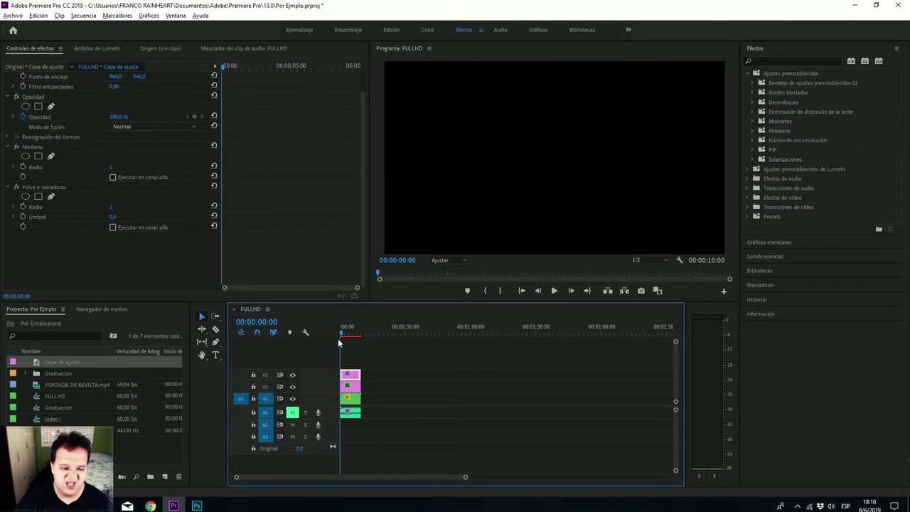
left_click(342, 334)
left_click_drag(342, 332, 363, 337)
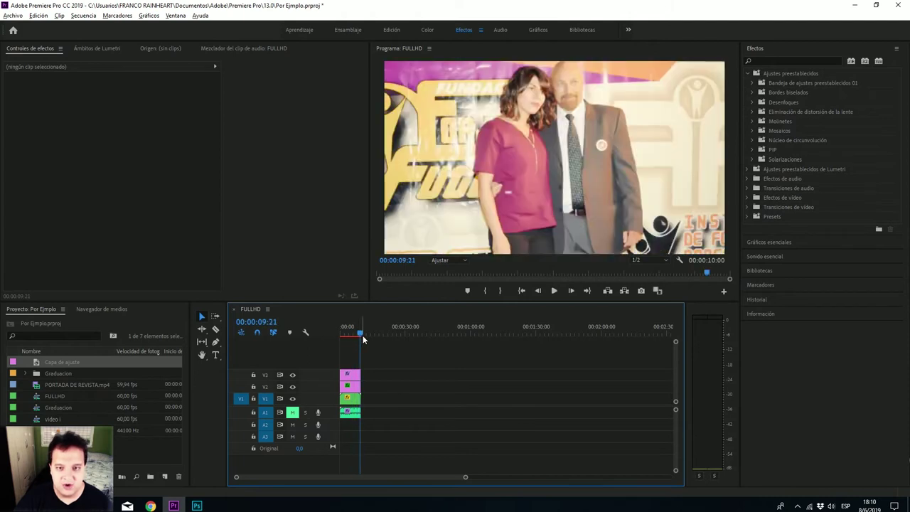
left_click(355, 374)
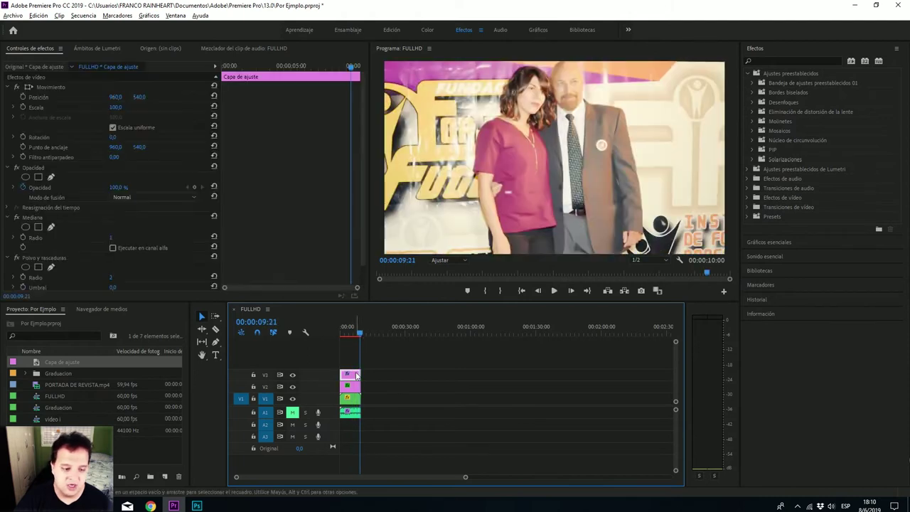
Step: Remove Polvo y rascaduras from the adjustment layer and preview the sequence from the start
left_click(60, 258)
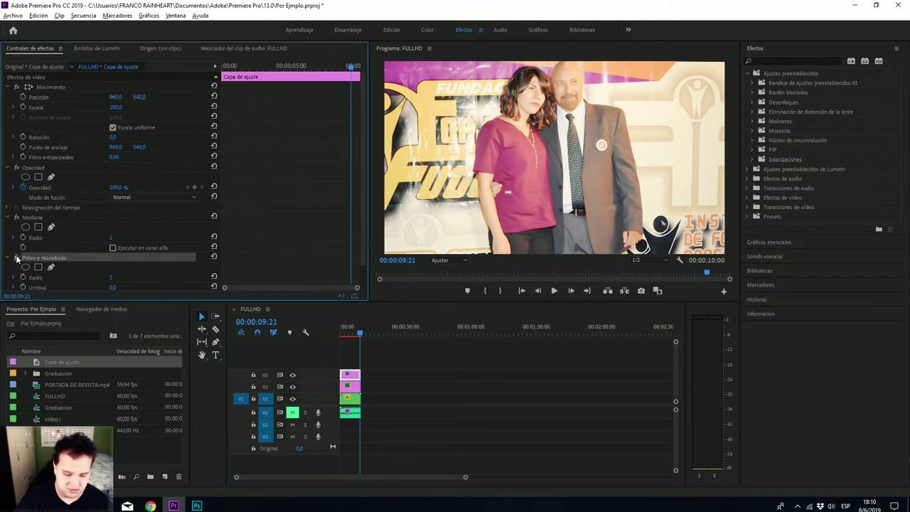
key("Delete")
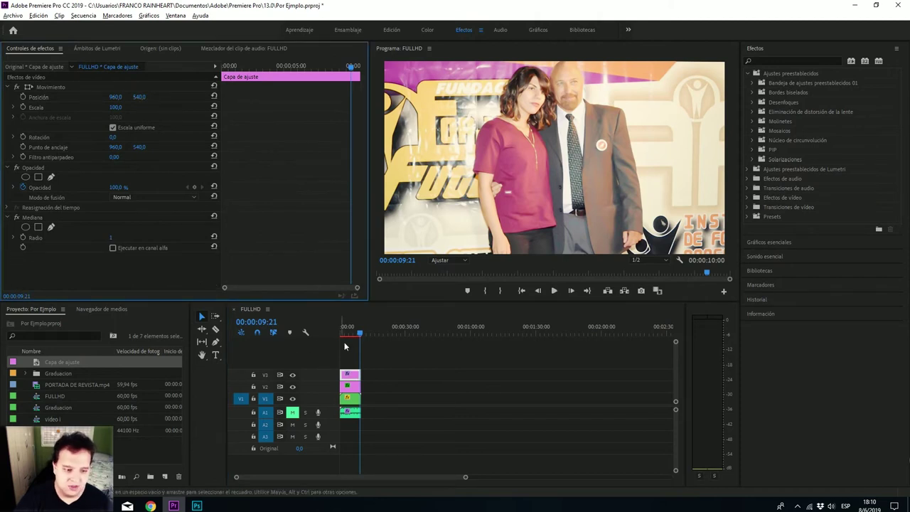
left_click_drag(353, 331, 338, 336)
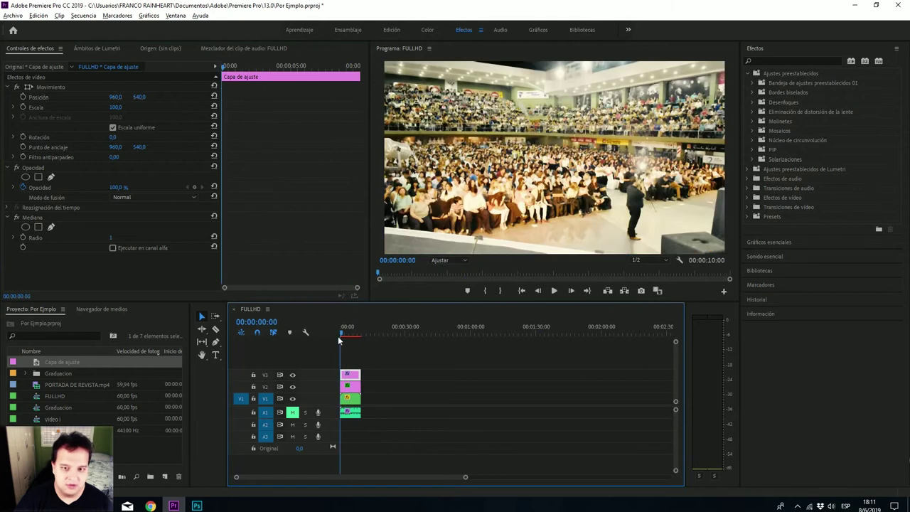
key("space")
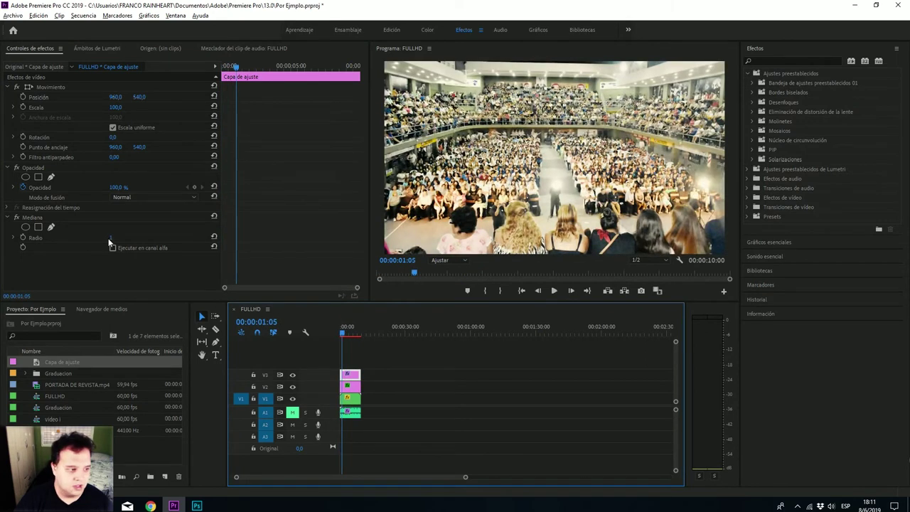
Step: Enable Ejecutar en canal alfa for Mediana, then delete the V3 adjustment layer clip
left_click(112, 248)
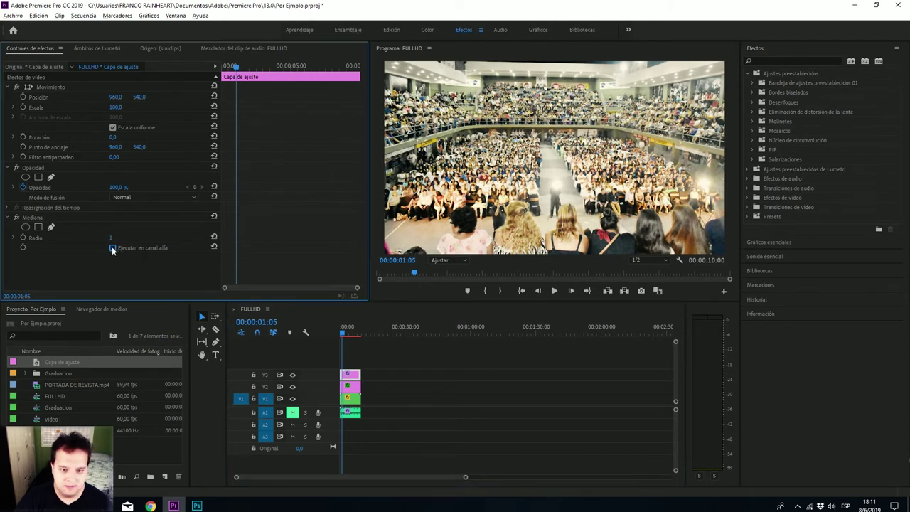
left_click(366, 370)
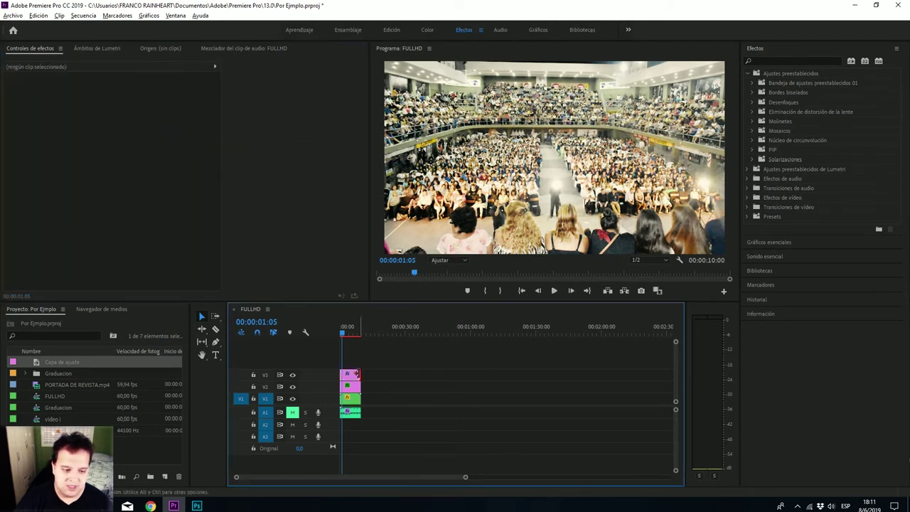
left_click(355, 378)
key("Delete")
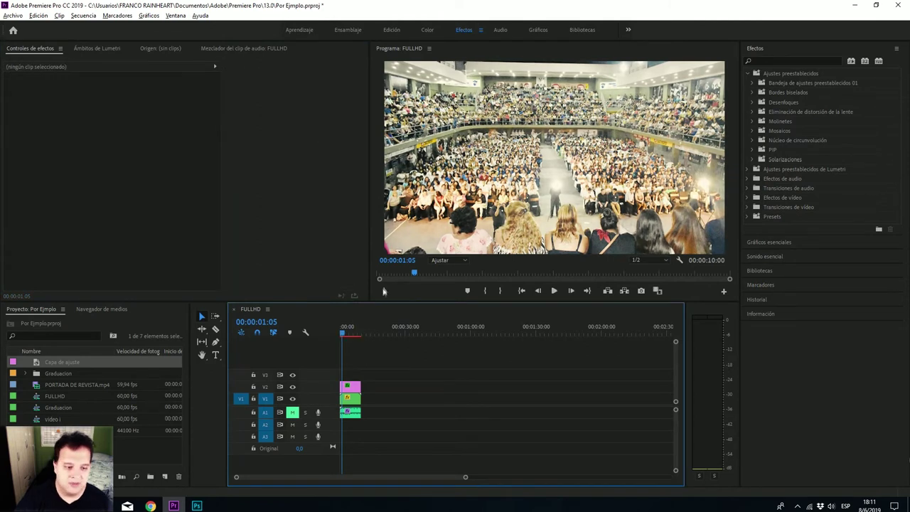
left_click(783, 62)
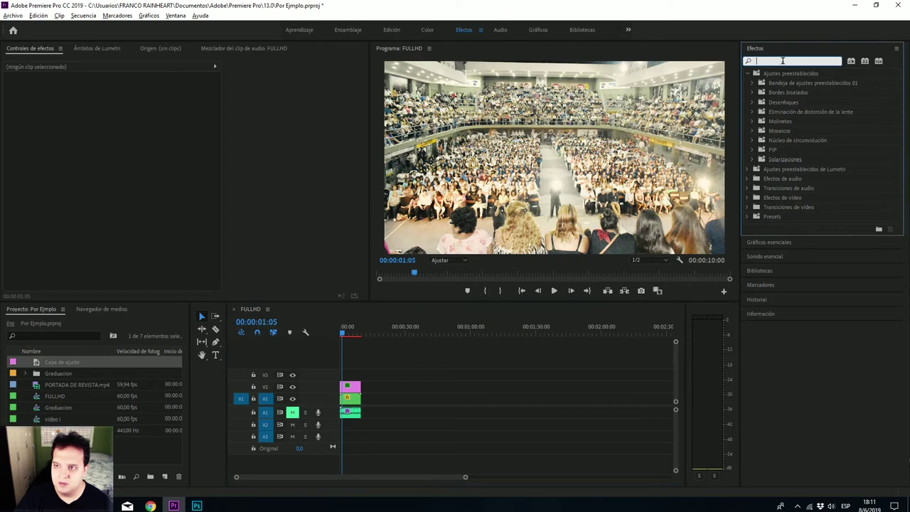
Step: Try effects searches for 'scan' and 'lineas', then clear the search box
type("scan")
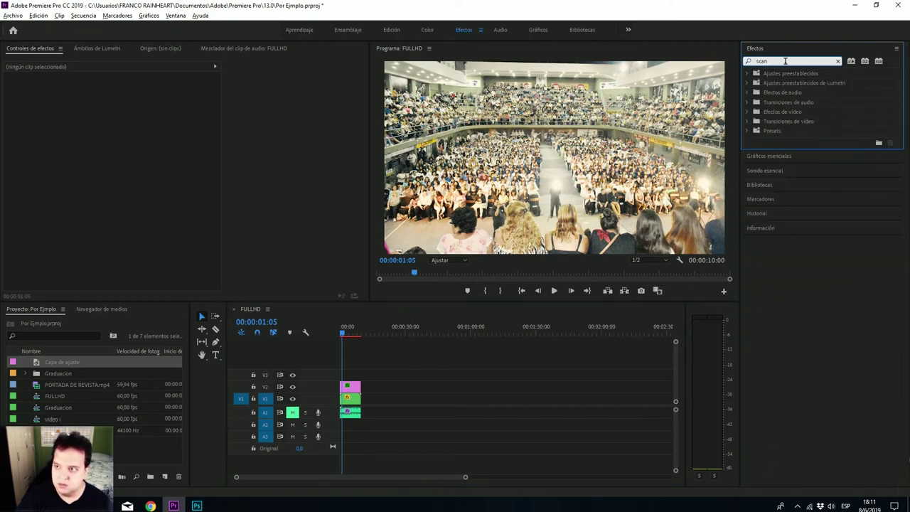
key("BackSpace")
key("BackSpace")
key("BackSpace")
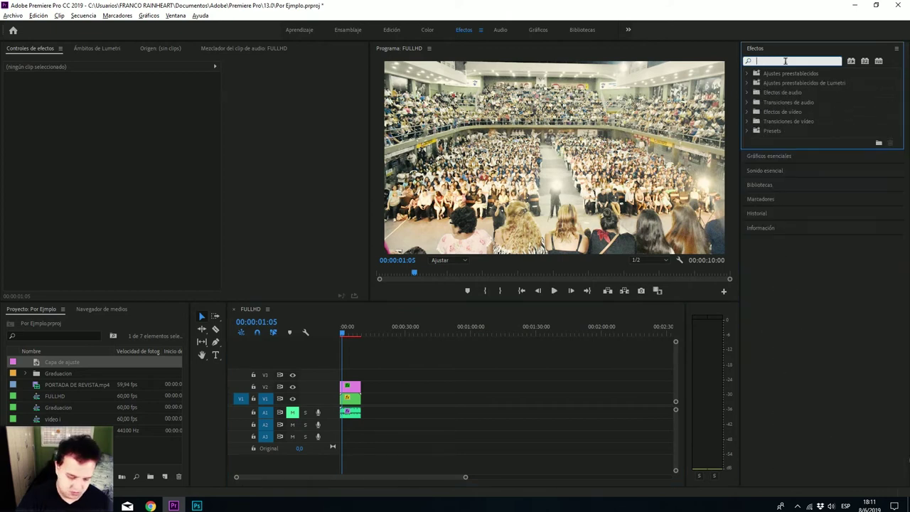
type("lineas")
key("BackSpace")
key("BackSpace")
key("BackSpace")
key("BackSpace")
key("BackSpace")
key("BackSpace")
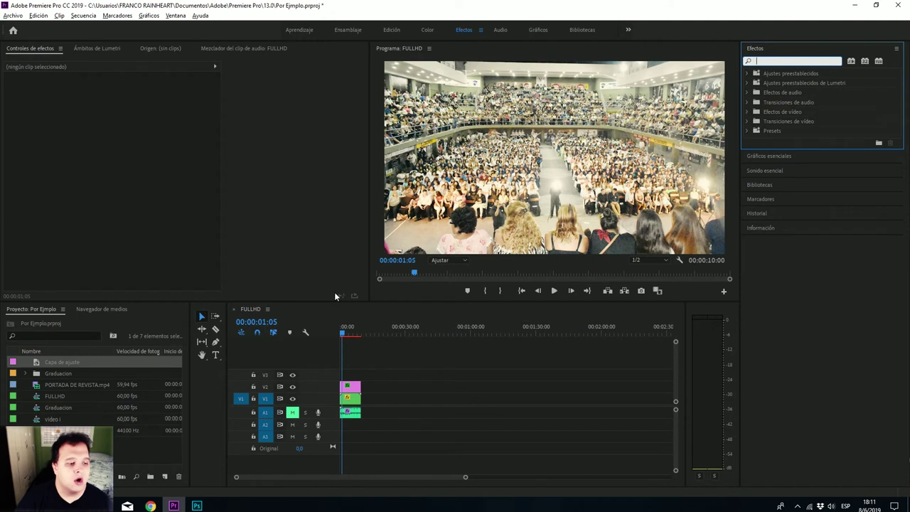
Step: Park the playhead at 00:00:02:50 and select the Capa de ajuste clip on V2
left_click(343, 335)
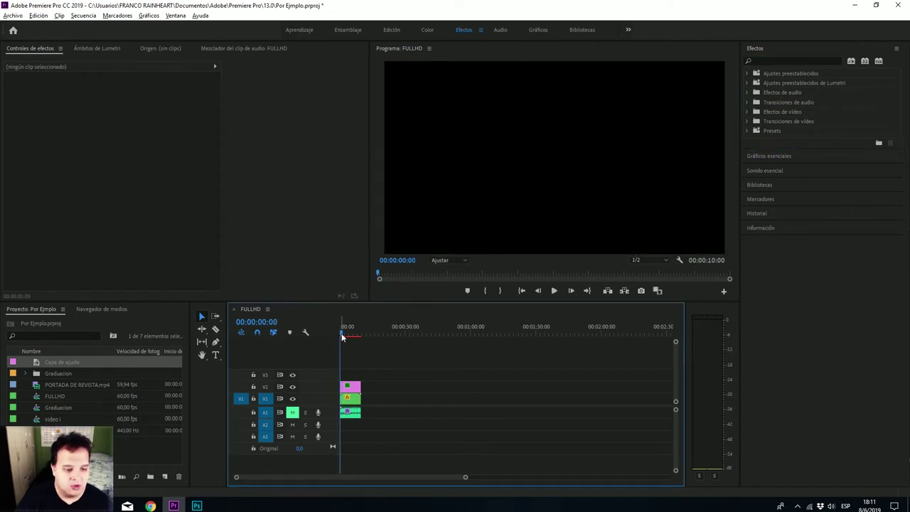
left_click_drag(343, 334, 347, 332)
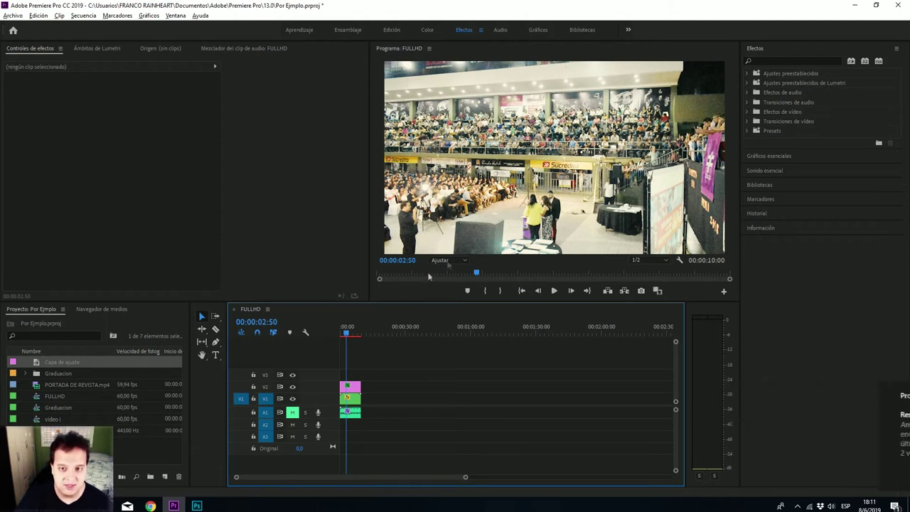
left_click(355, 387)
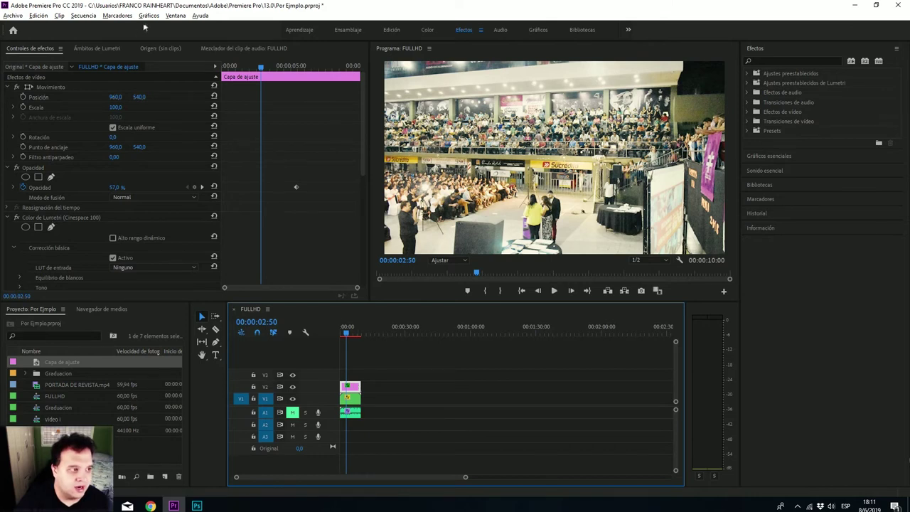
Step: Show Effect Controls and add a freehand pen mask, Máscara (1), to Lumetri Color
left_click(176, 15)
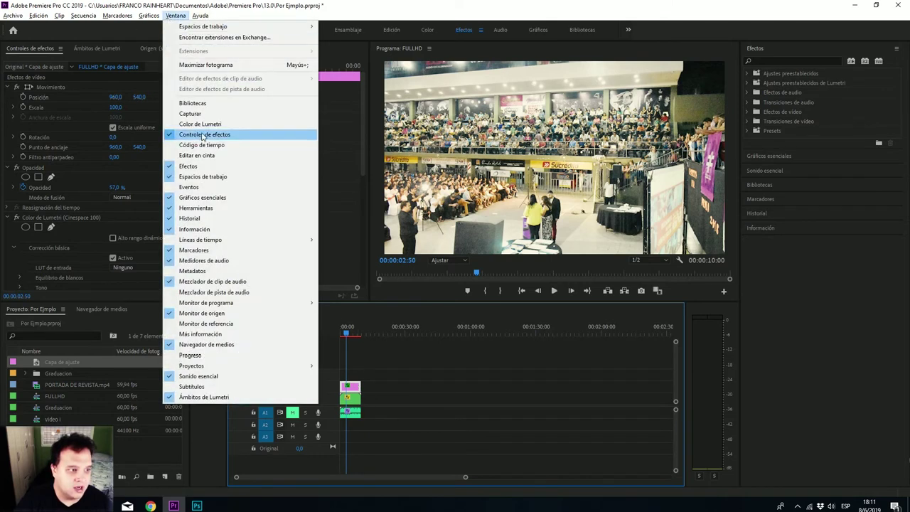
left_click(137, 219)
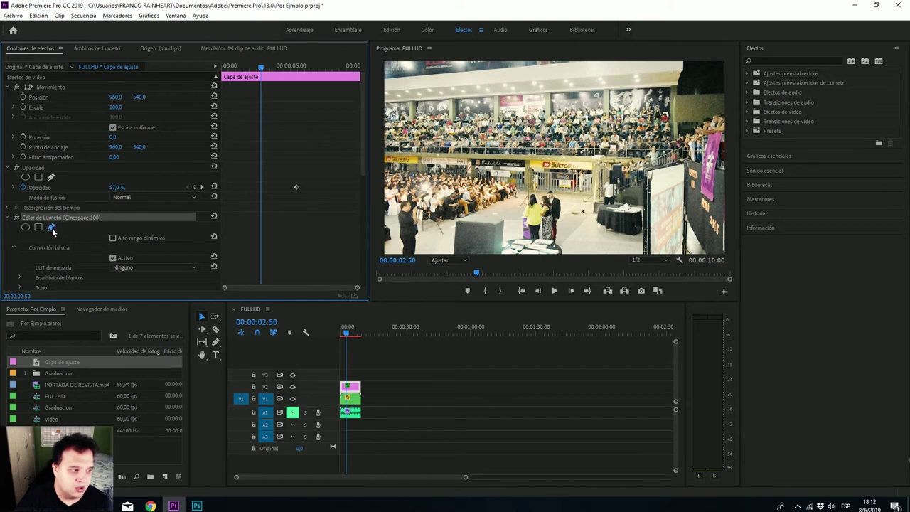
left_click(51, 228)
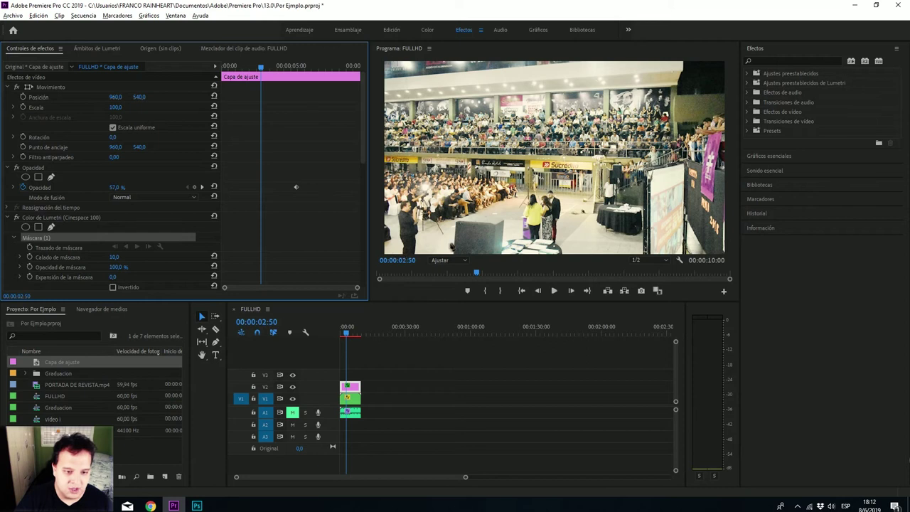
left_click(385, 64)
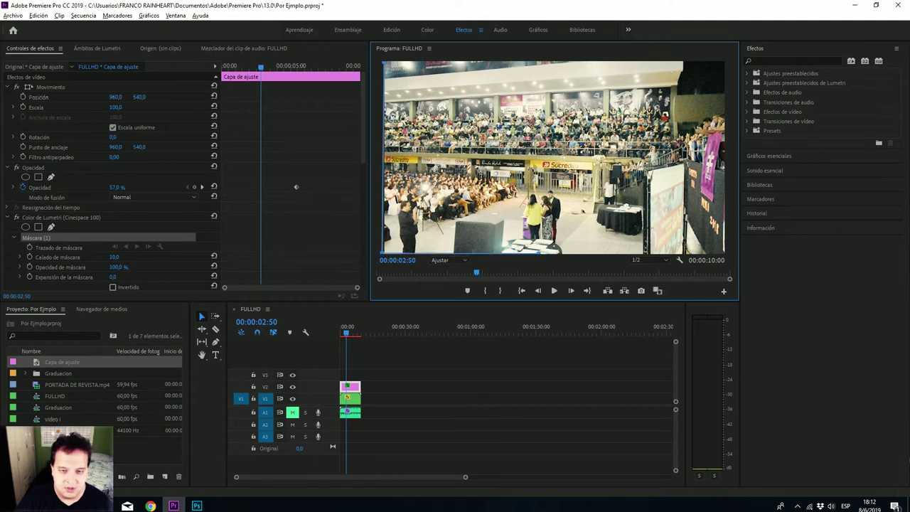
Step: Draw a trial mask, key the adjustment layer opacity to 100%, and preview playback
left_click(541, 63)
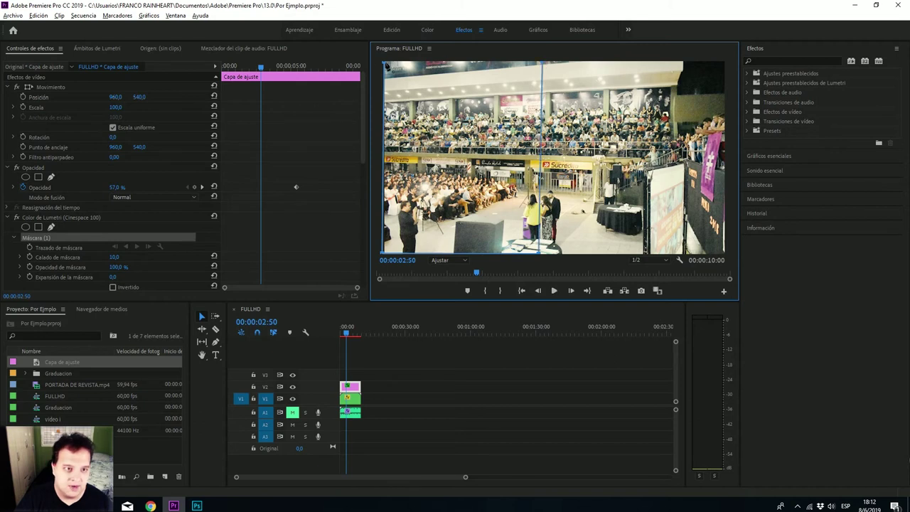
left_click(384, 63)
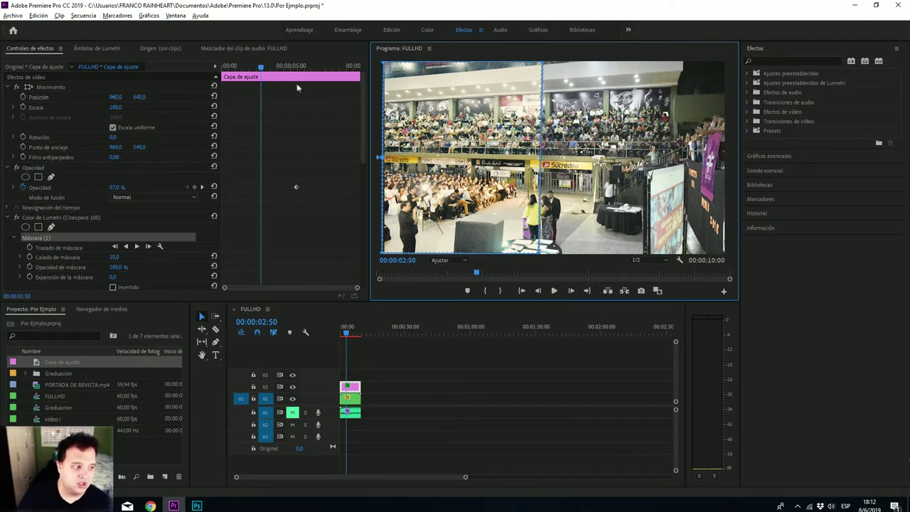
left_click_drag(118, 187, 128, 188)
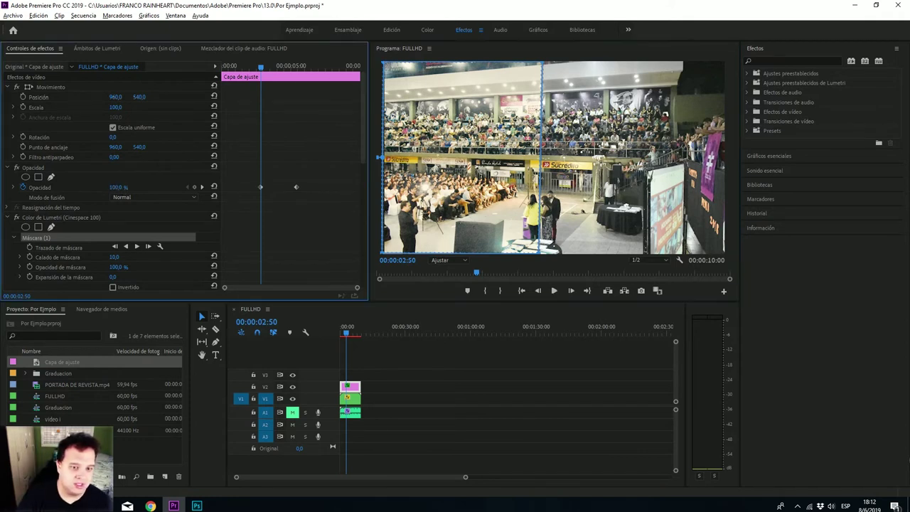
key("space")
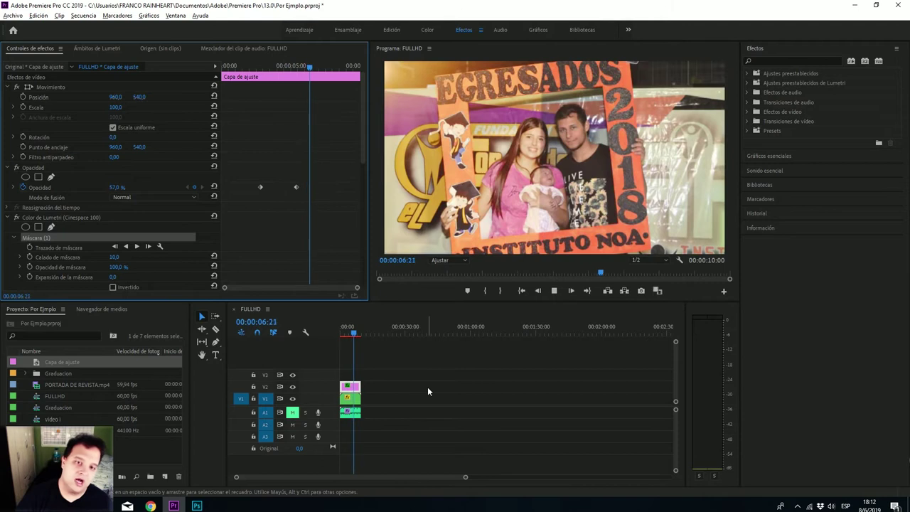
key("space")
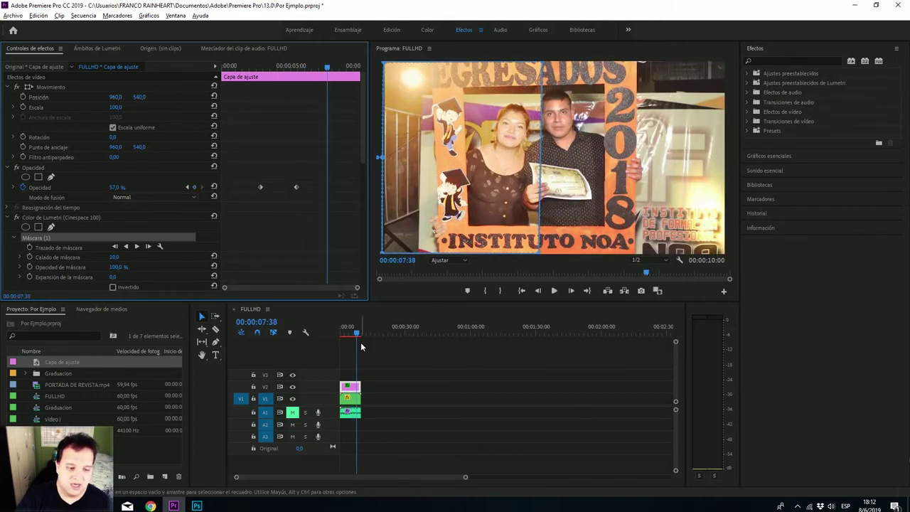
Step: At 00:00:06:58, delete the trial mask and add a fresh freehand mask to Lumetri Color
left_click_drag(356, 335, 358, 331)
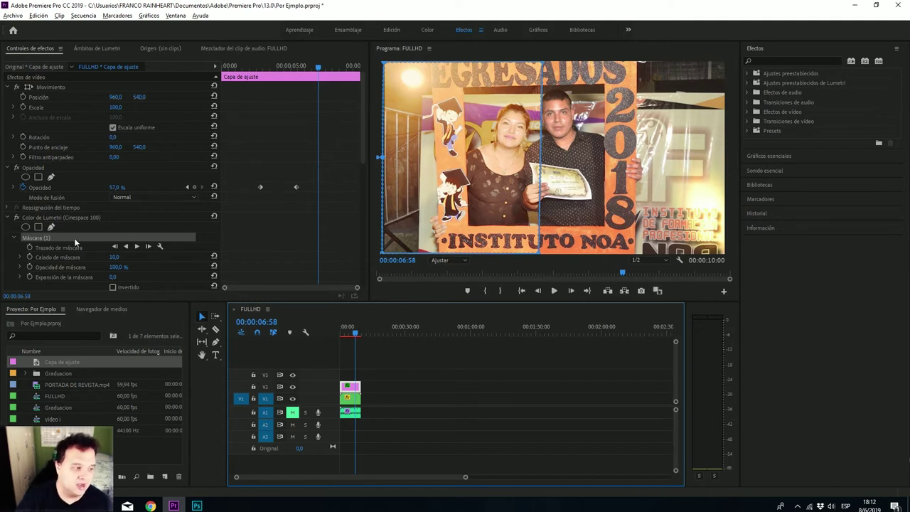
left_click(37, 238)
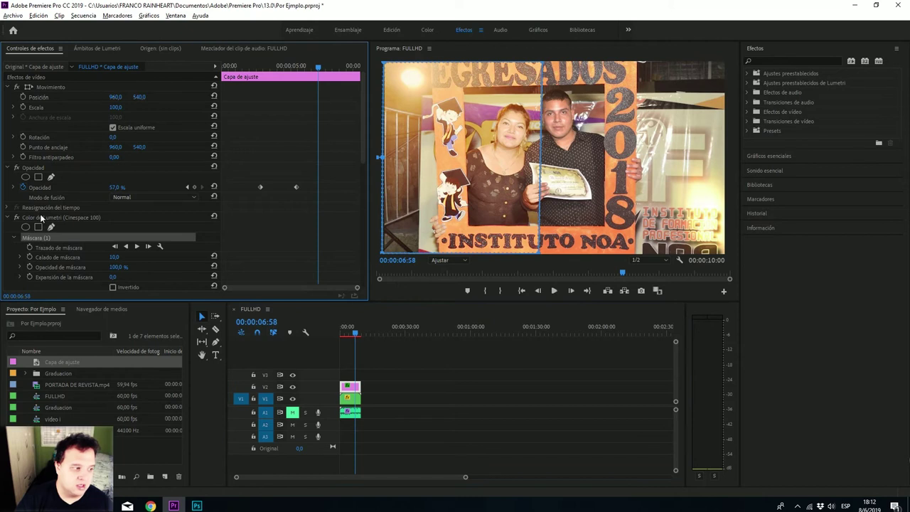
key("Delete")
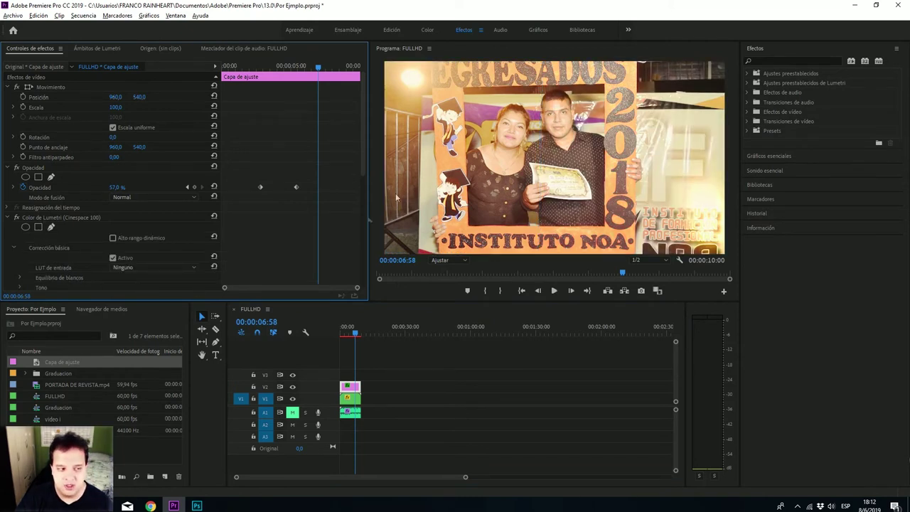
left_click(50, 226)
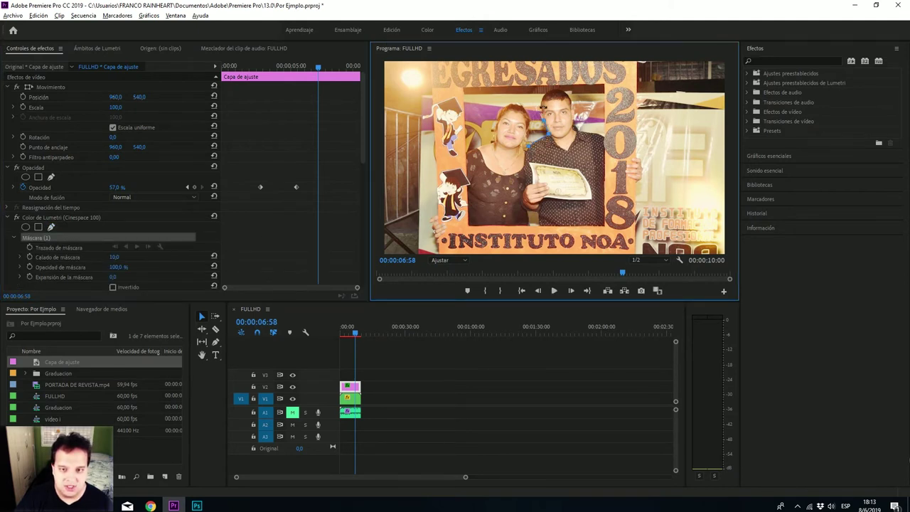
Step: Place mask points around the man's hair, head, shoulder, right side and torso bottom, undoing two edits
left_click(544, 98)
left_click(564, 91)
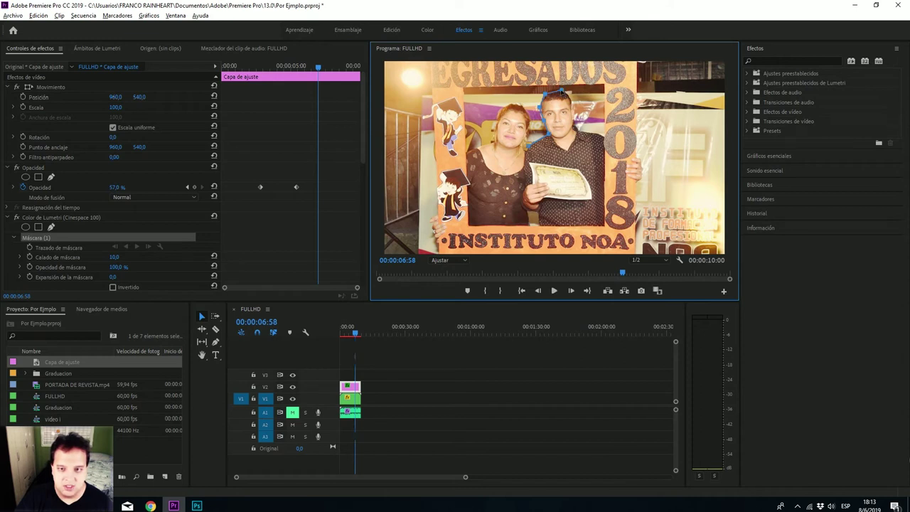
left_click(573, 107)
left_click(572, 132)
left_click(604, 137)
left_click(603, 231)
left_click(540, 227)
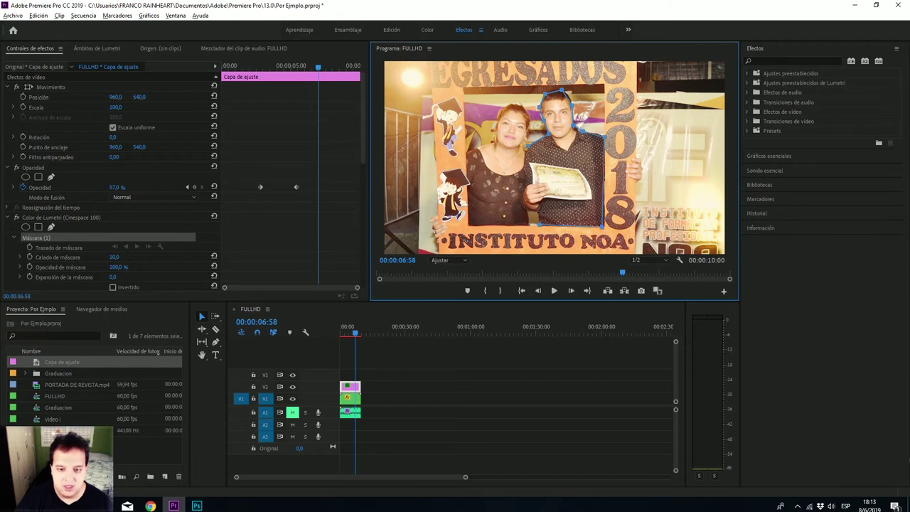
left_click(540, 217)
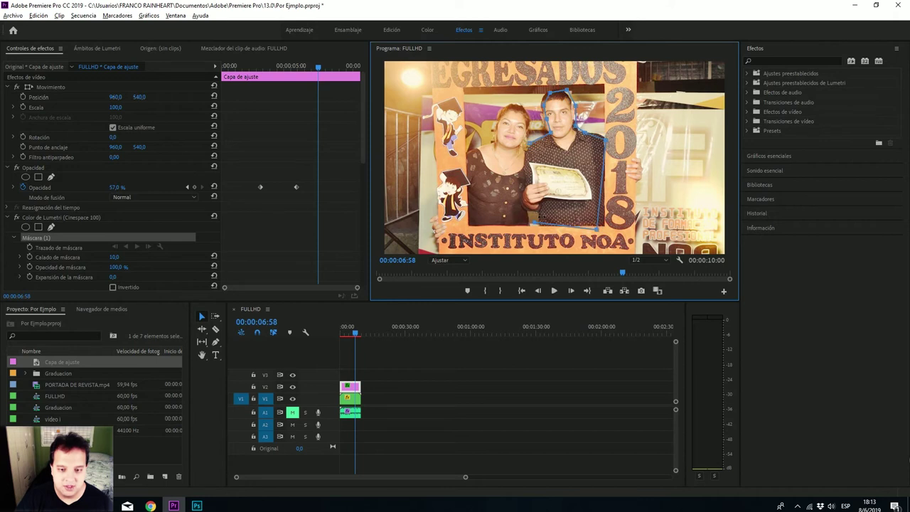
left_click(542, 228)
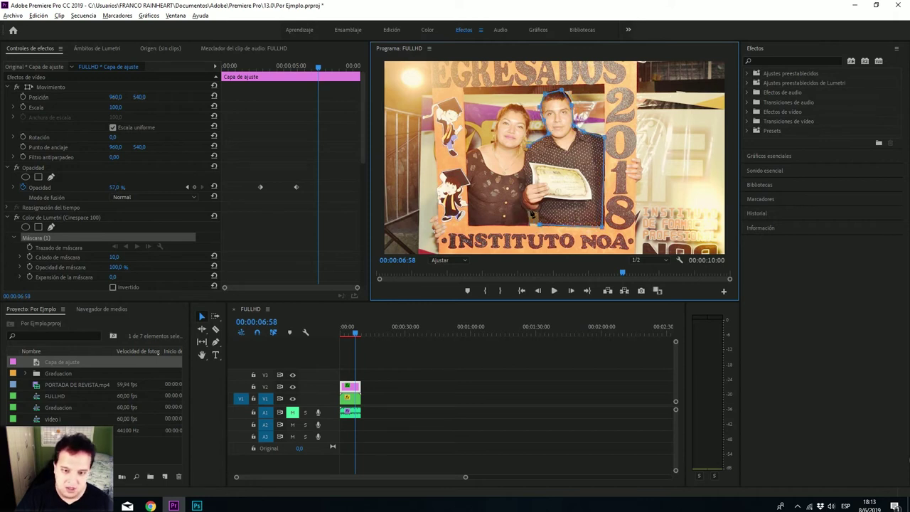
left_click_drag(541, 227, 529, 194)
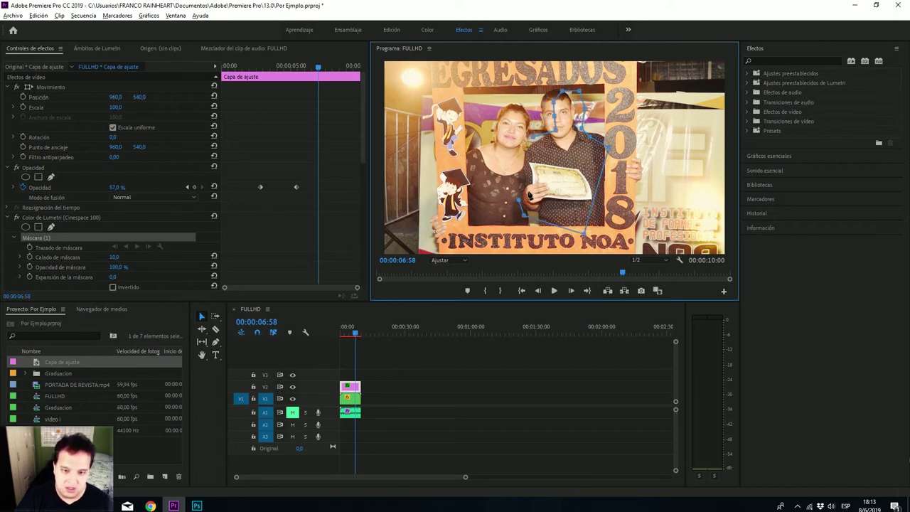
key("ctrl+z")
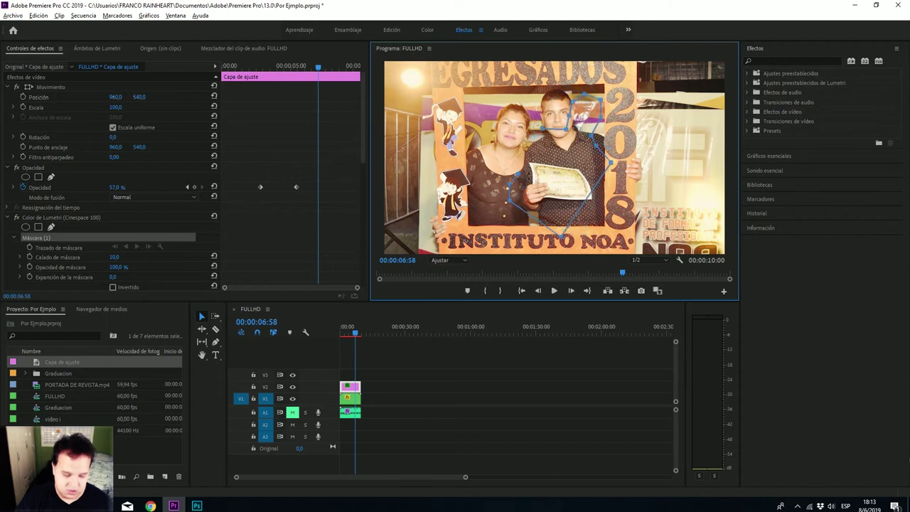
key("ctrl+z")
key("ctrl+z")
key("ctrl+z")
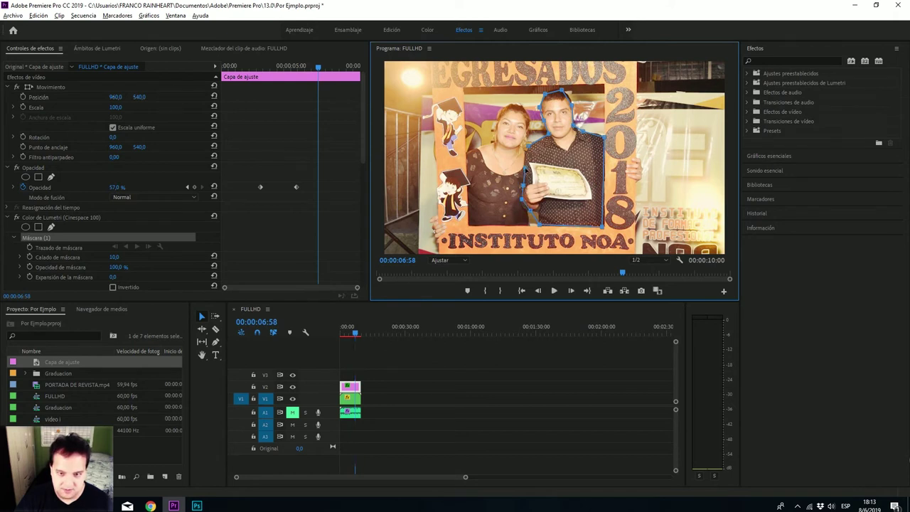
Step: Close the mask path around the man, step two frames forward, and tick Invertido on Máscara (1)
left_click(527, 149)
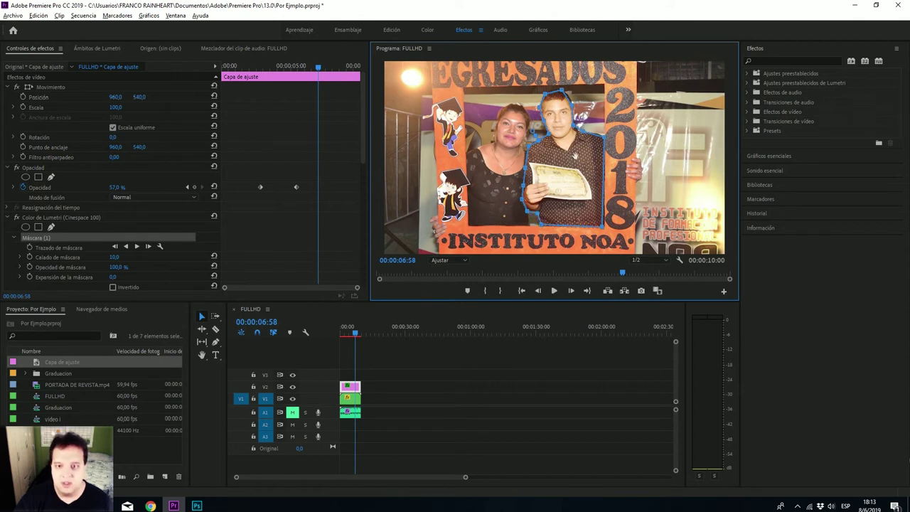
key("Right")
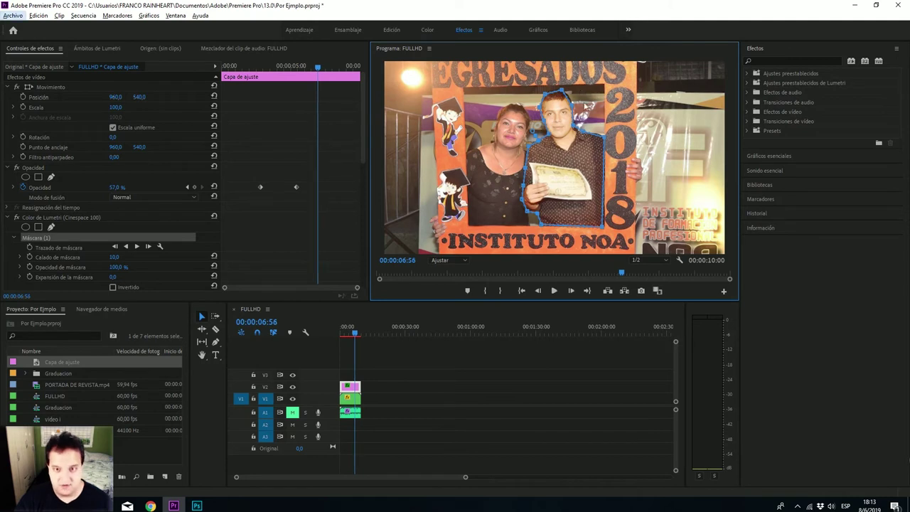
key("Right")
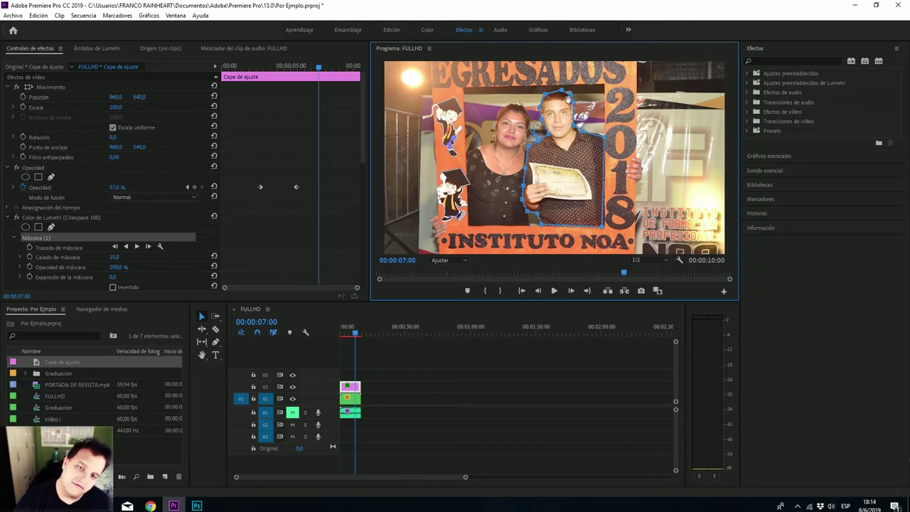
scroll(154, 274, "down", 1)
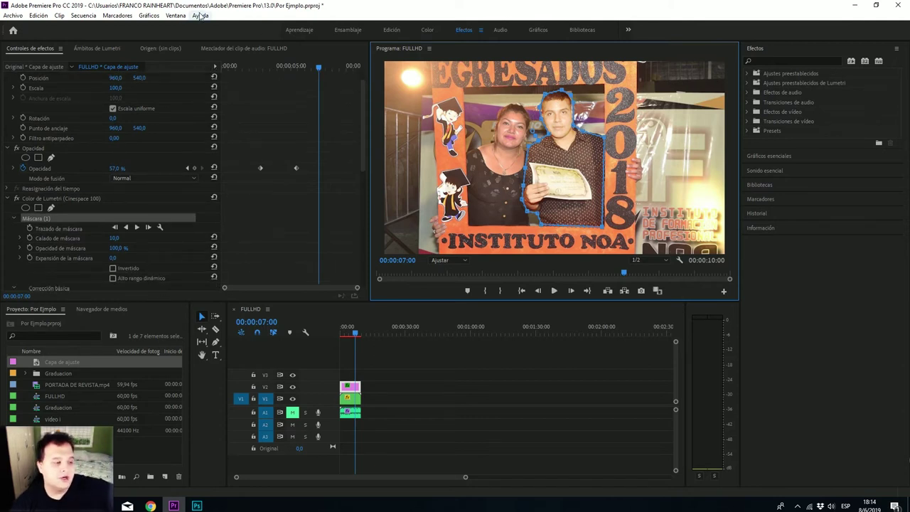
left_click(139, 269)
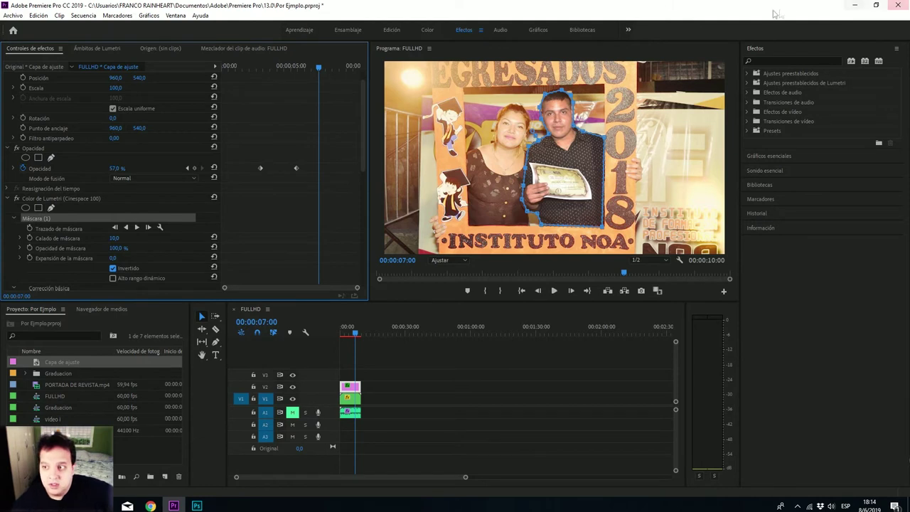
Step: Find Mediana under Efectos de vídeo > Ruido y granulado and drop it onto the V2 adjustment layer
left_click(779, 60)
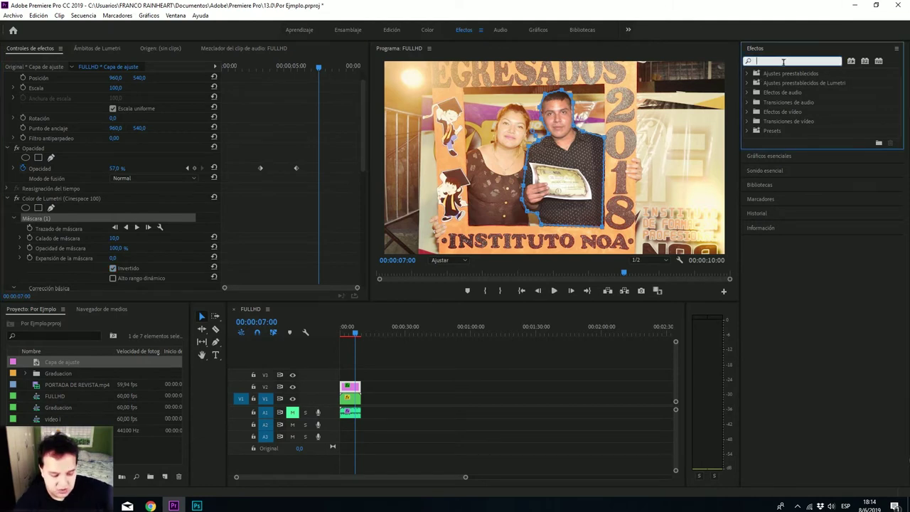
type("ruid")
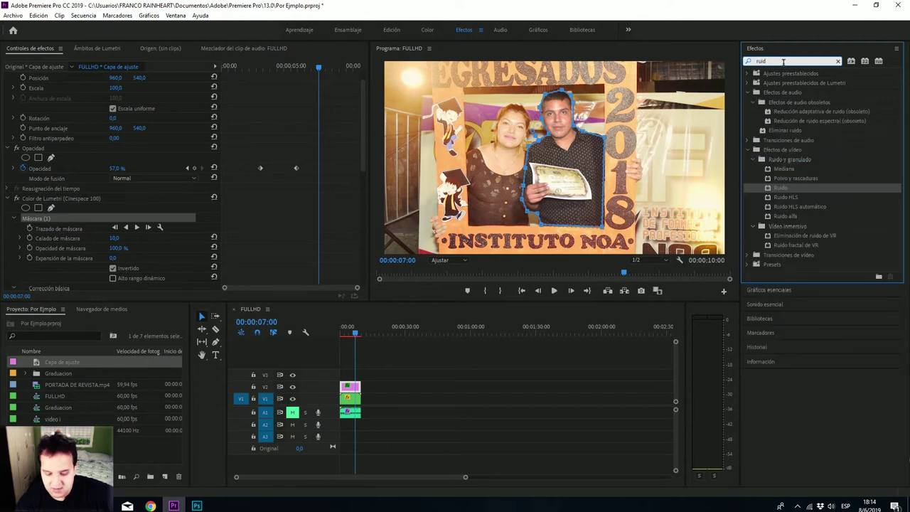
key("BackSpace")
key("BackSpace")
key("BackSpace")
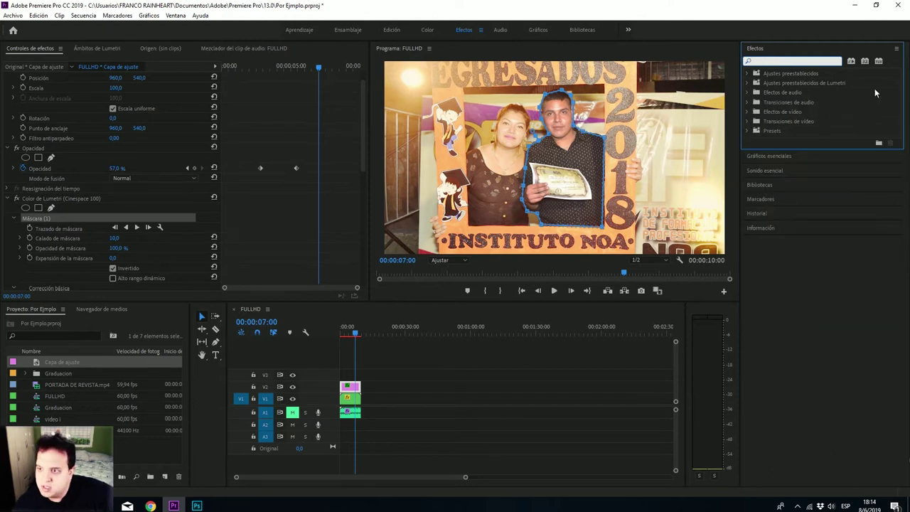
left_click(747, 112)
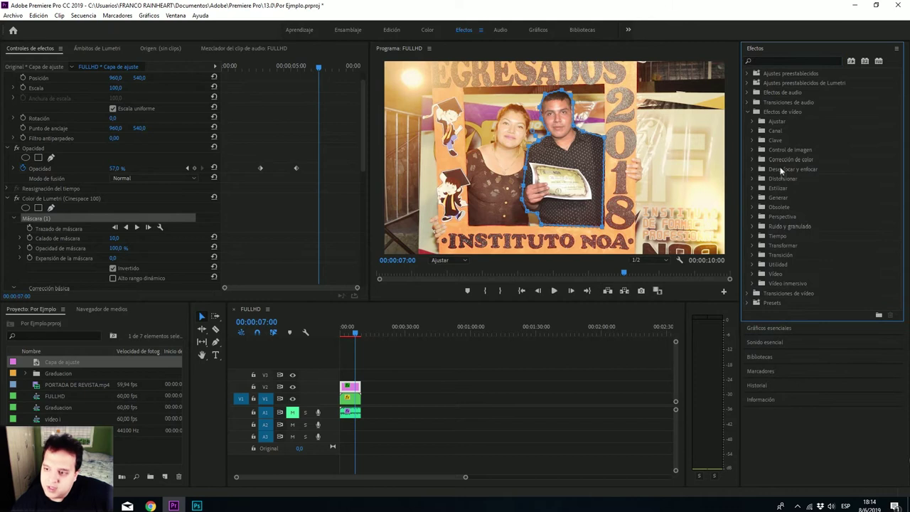
left_click(751, 226)
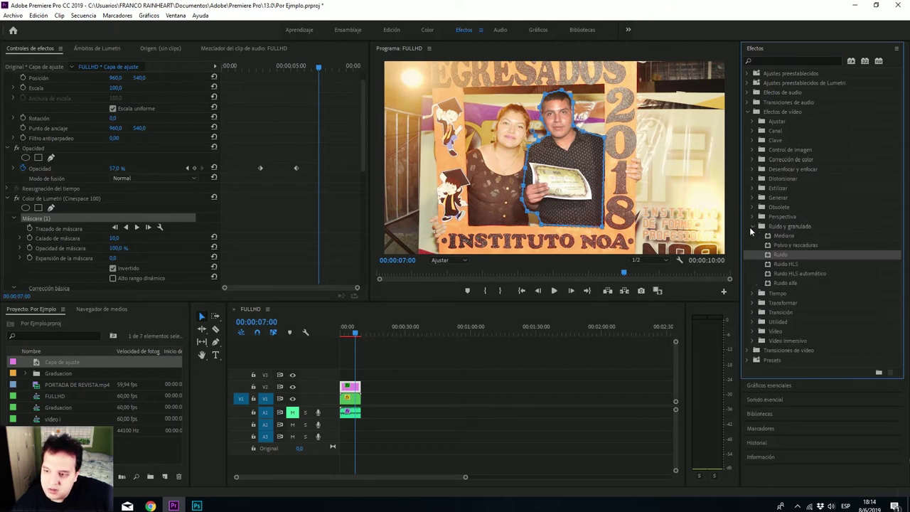
left_click(788, 236)
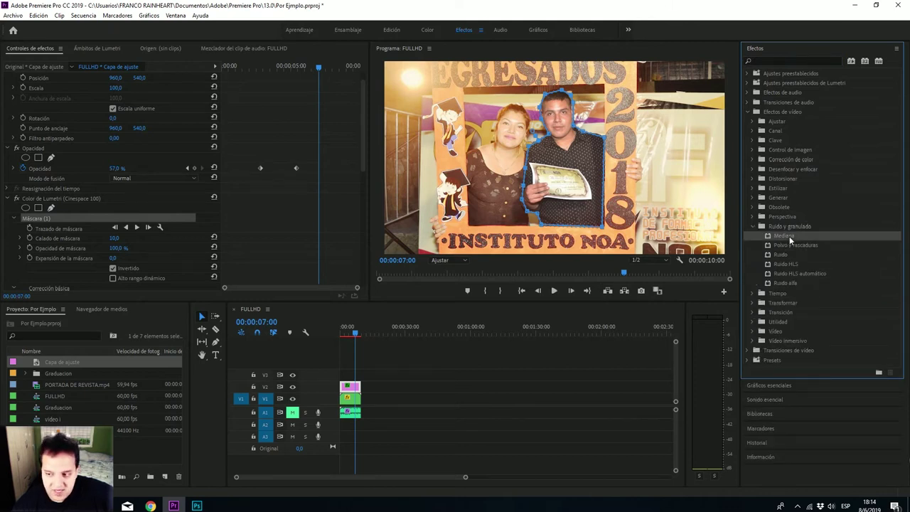
left_click_drag(788, 231, 358, 384)
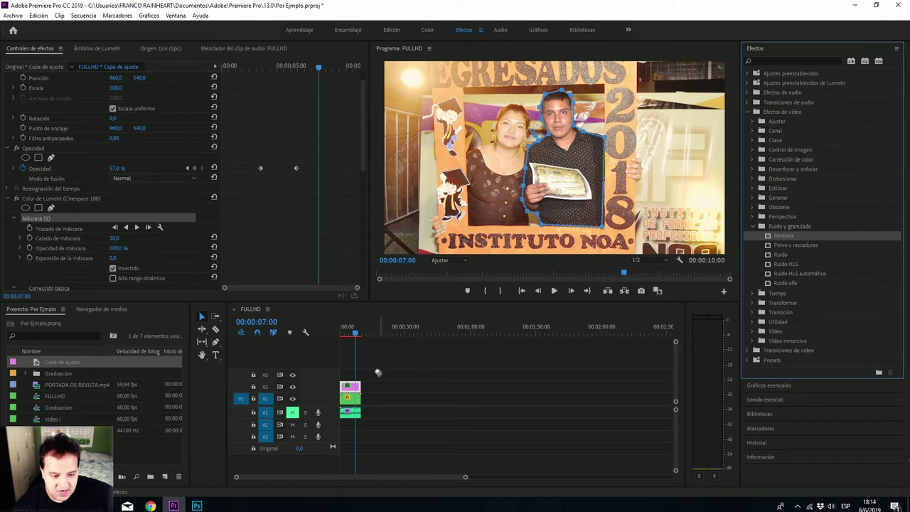
left_click_drag(358, 384, 354, 387)
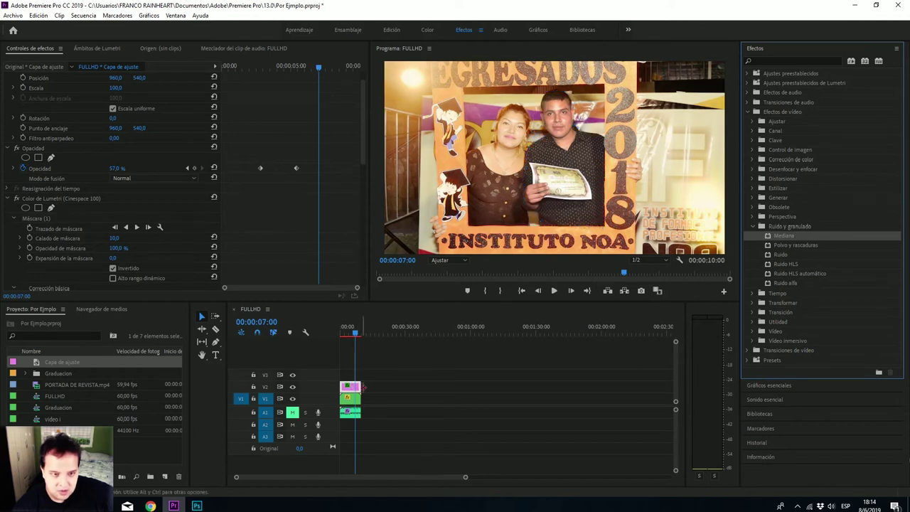
Step: Copy Máscara (1) from the Color de Lumetri effect in Effect Controls
scroll(110, 250, "down", 2)
scroll(111, 262, "down", 3)
scroll(109, 256, "down", 3)
scroll(99, 249, "down", 3)
scroll(97, 244, "up", 2)
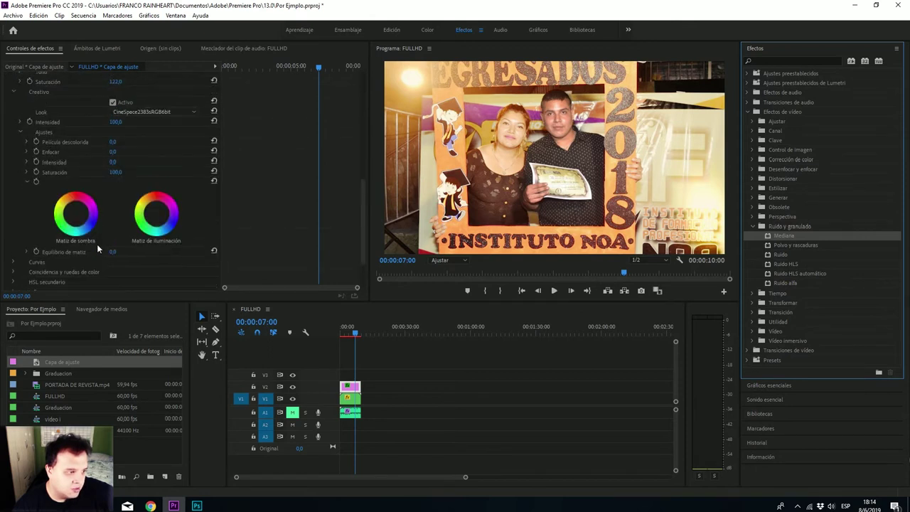
scroll(71, 206, "up", 1)
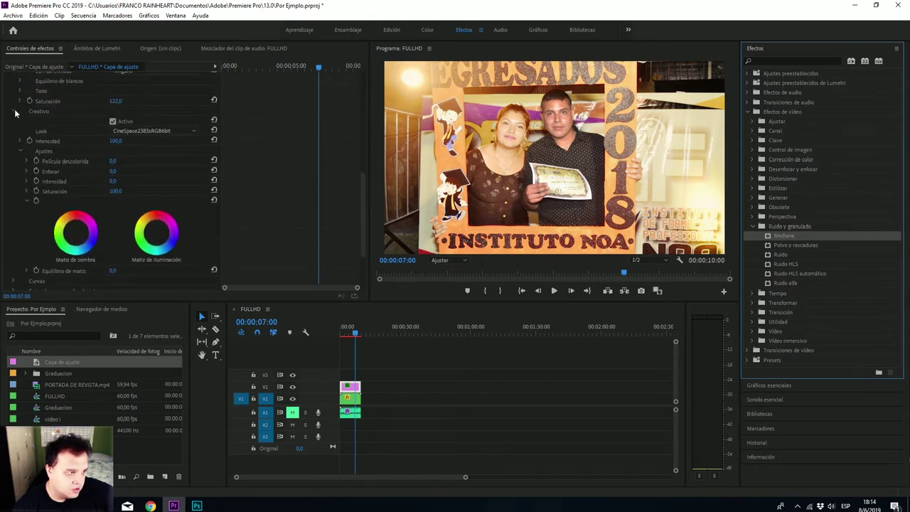
scroll(14, 124, "up", 1)
scroll(14, 130, "up", 1)
scroll(13, 135, "up", 2)
scroll(10, 141, "up", 1)
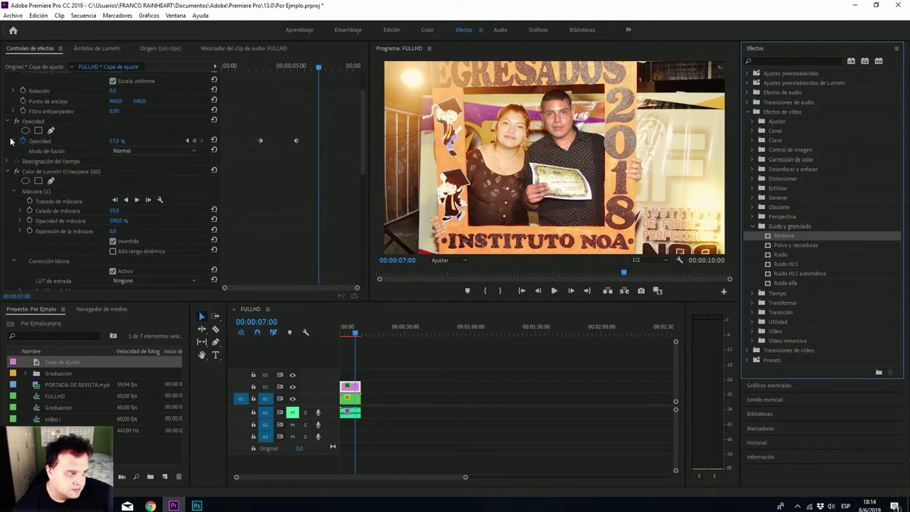
right_click(37, 192)
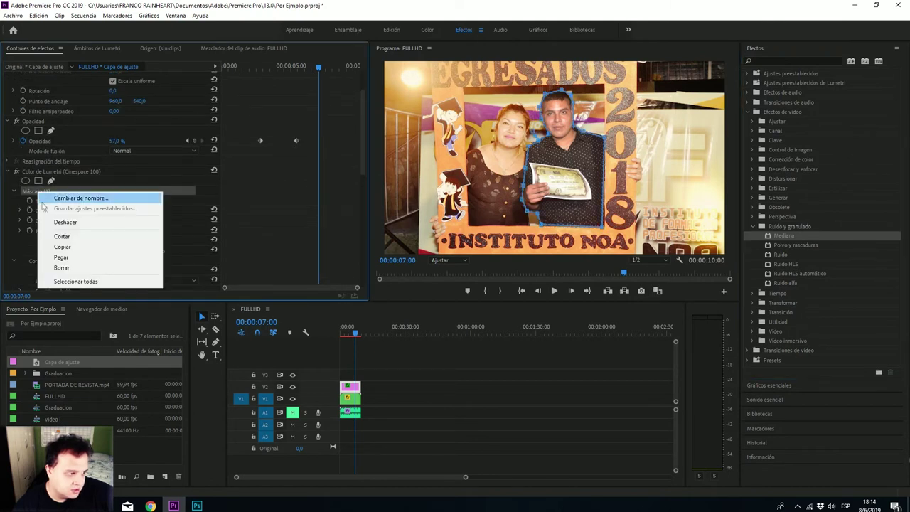
left_click(71, 246)
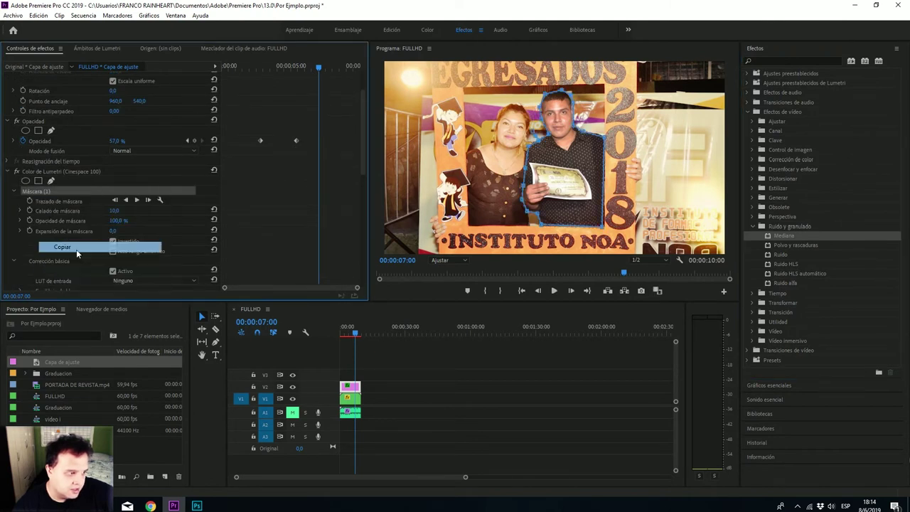
Step: Paste the copied mask into the Mediana effect
left_click(10, 172)
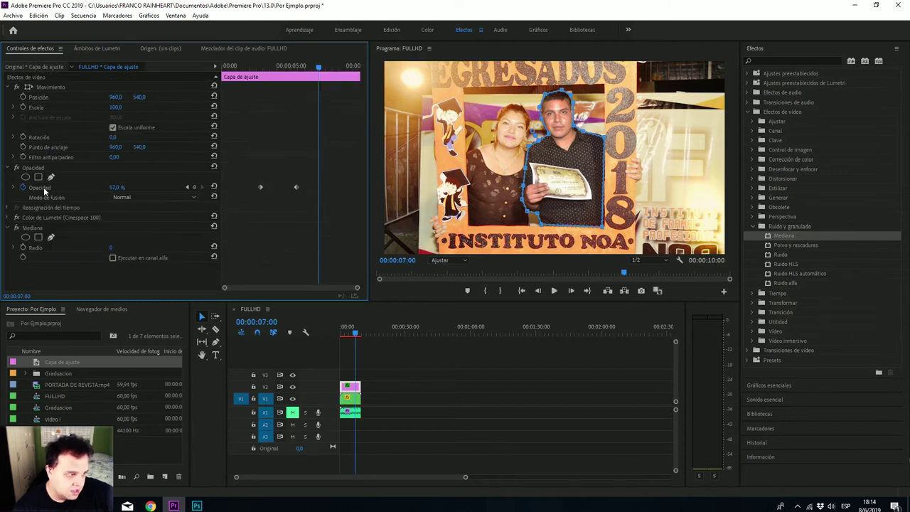
left_click(36, 227)
right_click(36, 228)
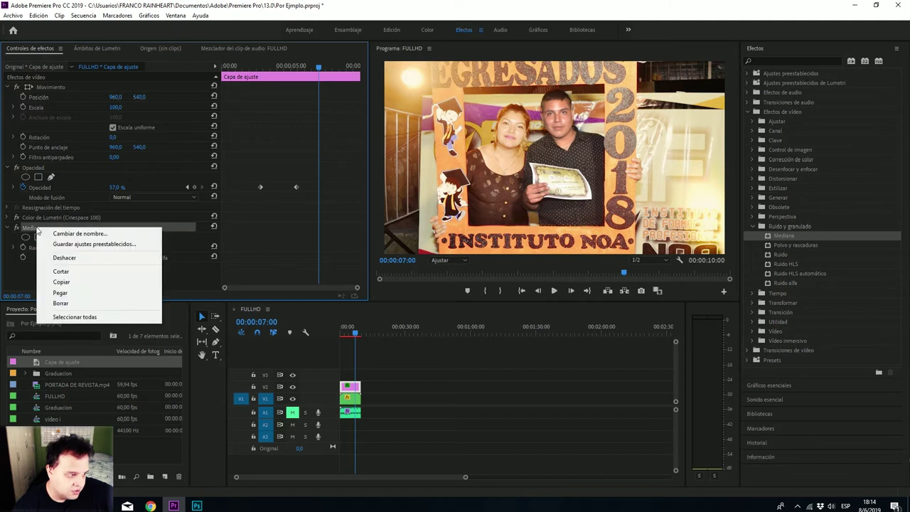
left_click(81, 293)
scroll(74, 260, "down", 3)
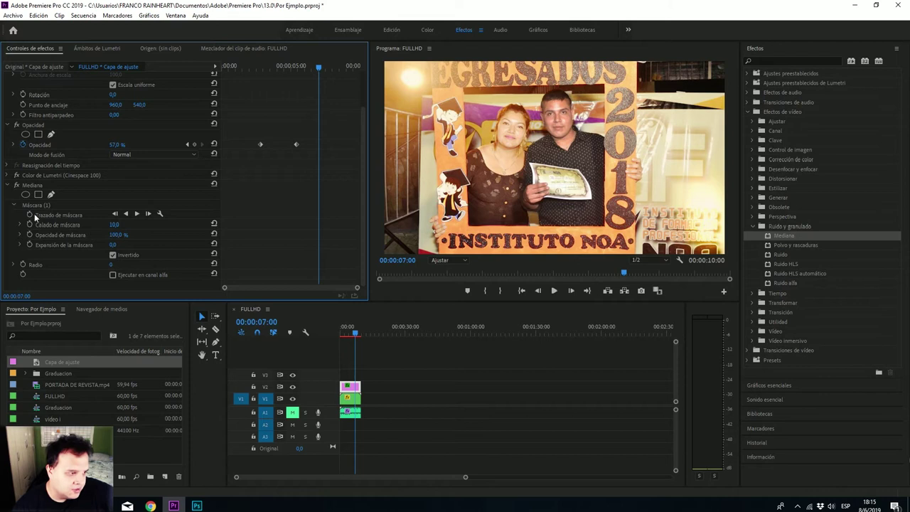
left_click(13, 205)
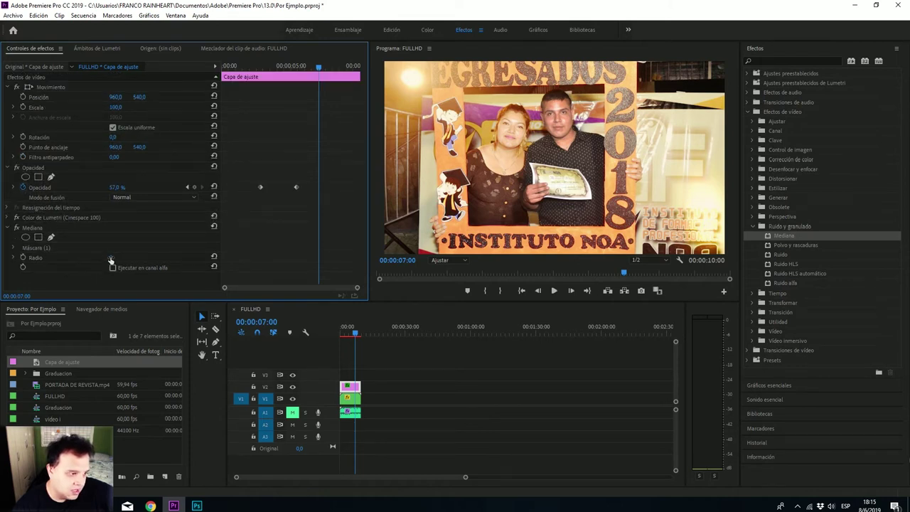
Step: Raise the Mediana radius to 65, lower it to 27, and preview the blur near 8 seconds
left_click_drag(111, 257, 157, 257)
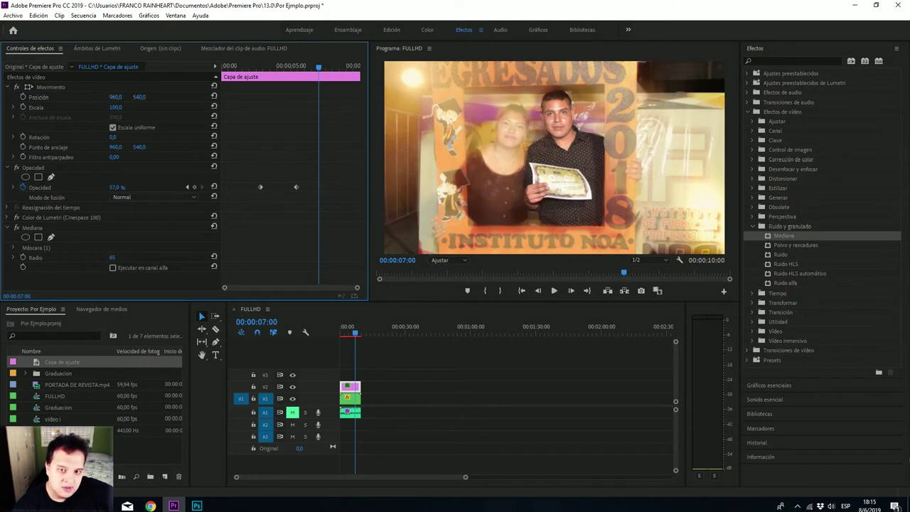
mouse_move(112, 258)
left_mouse_down()
mouse_move(83, 257)
mouse_move(114, 257)
left_mouse_up()
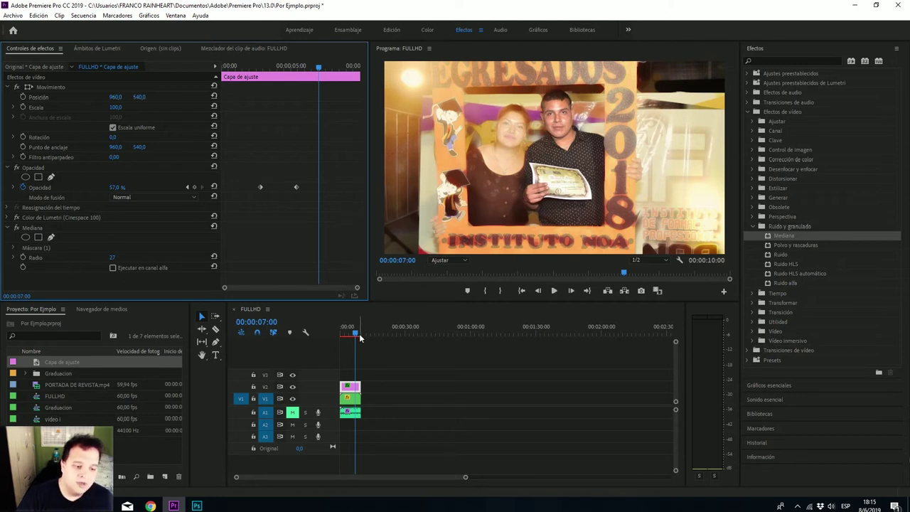
left_click_drag(355, 334, 342, 333)
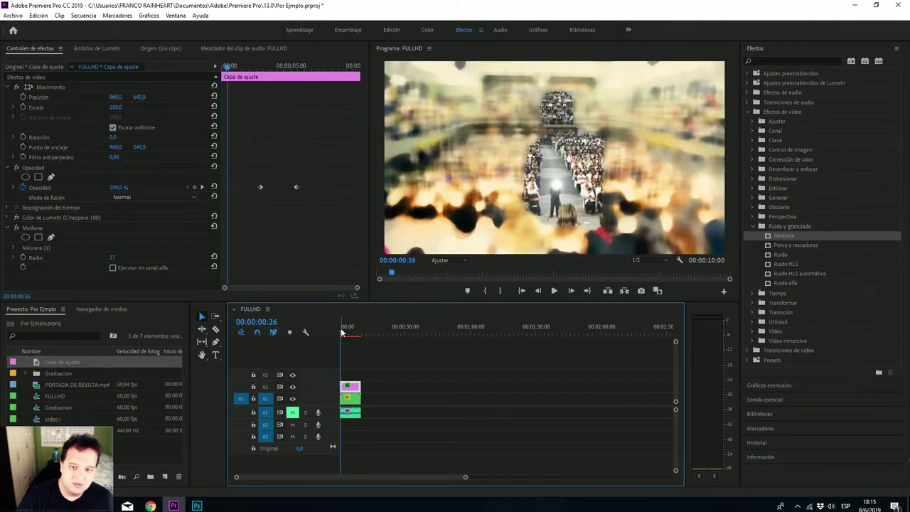
left_click_drag(342, 333, 358, 334)
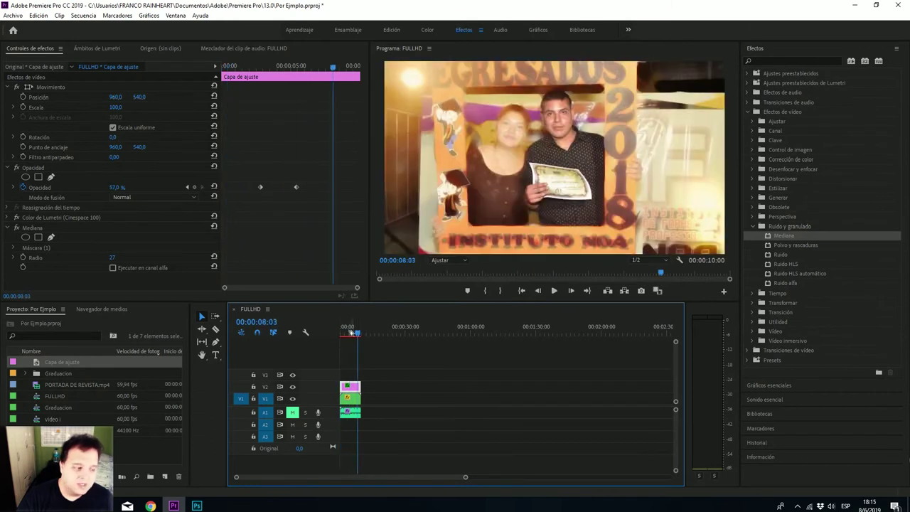
left_click(221, 332)
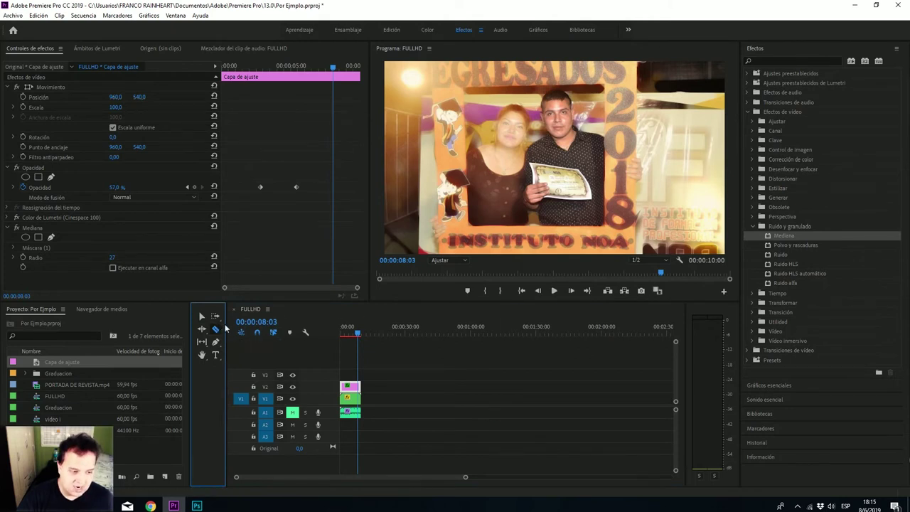
Step: Razor-cut the V2 adjustment layer clip near 6:37, then return to the Selection tool
scroll(392, 392, "up", 5)
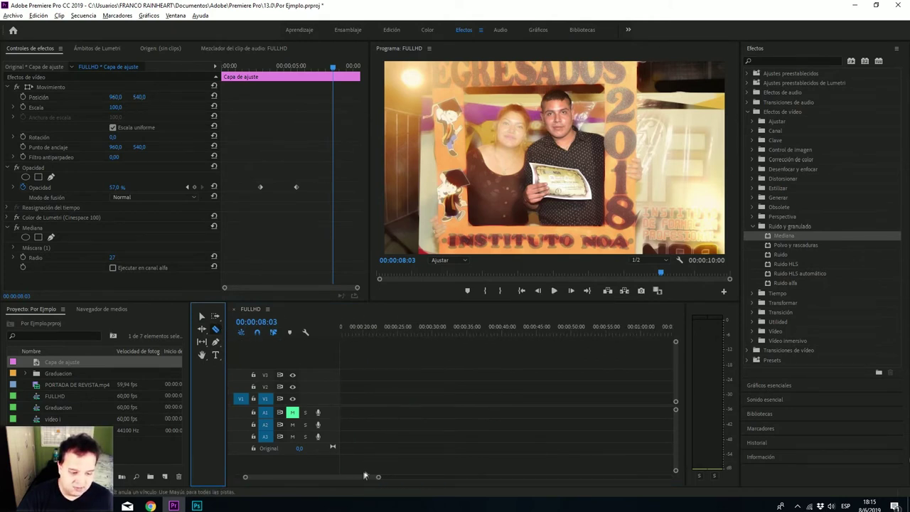
left_click_drag(359, 481, 348, 481)
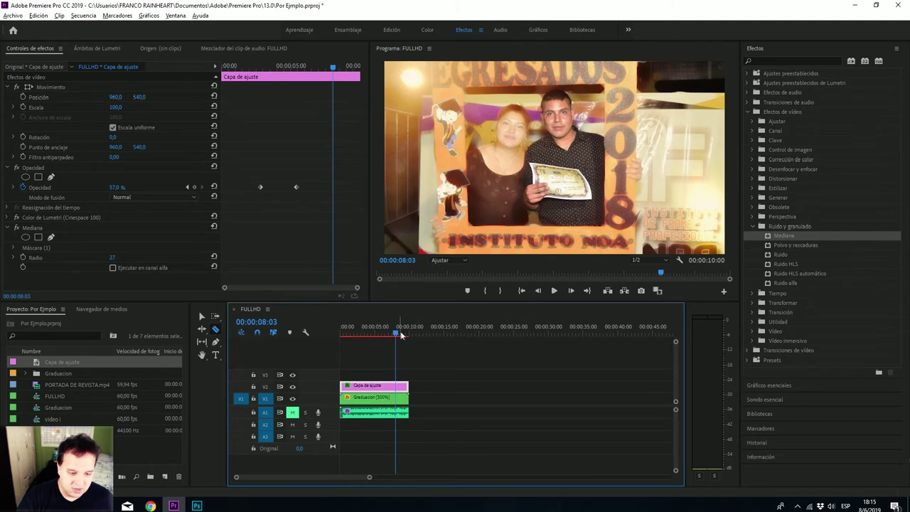
left_click_drag(395, 336, 385, 334)
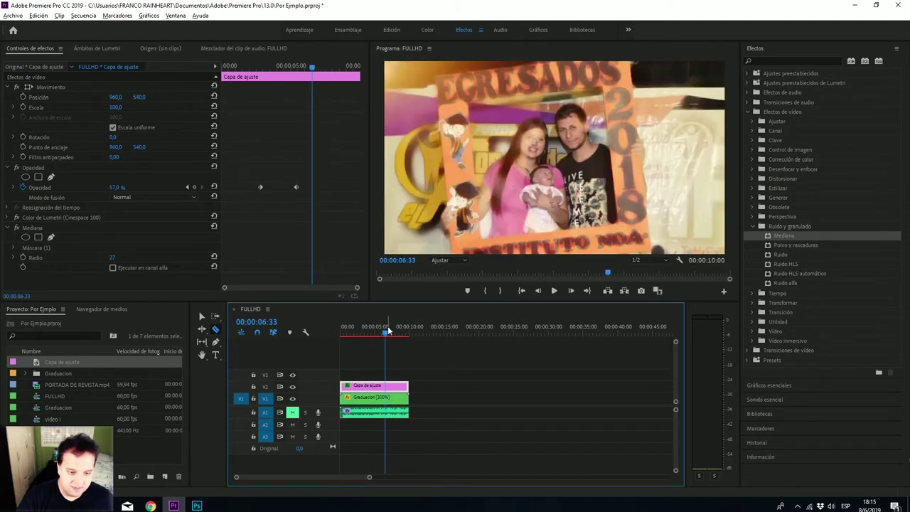
left_click_drag(387, 334, 386, 334)
left_click(390, 386)
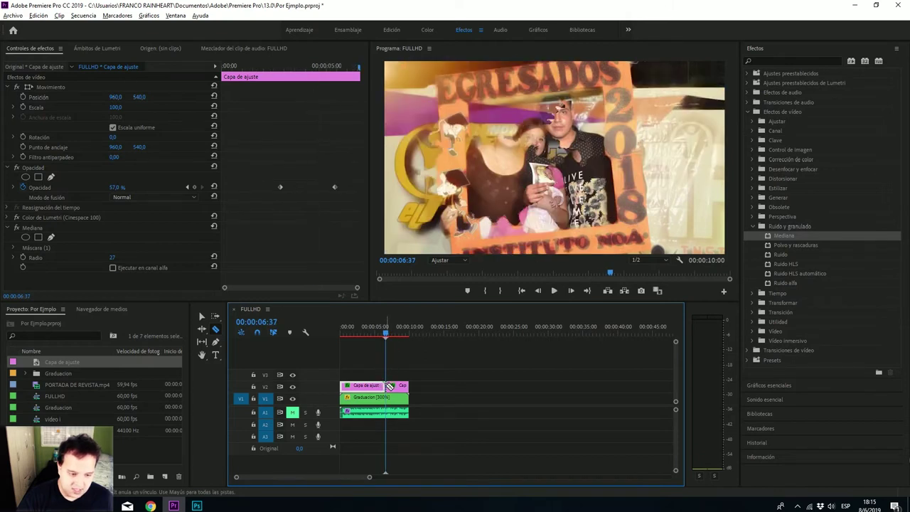
left_click(389, 330)
left_click_drag(391, 332, 396, 330)
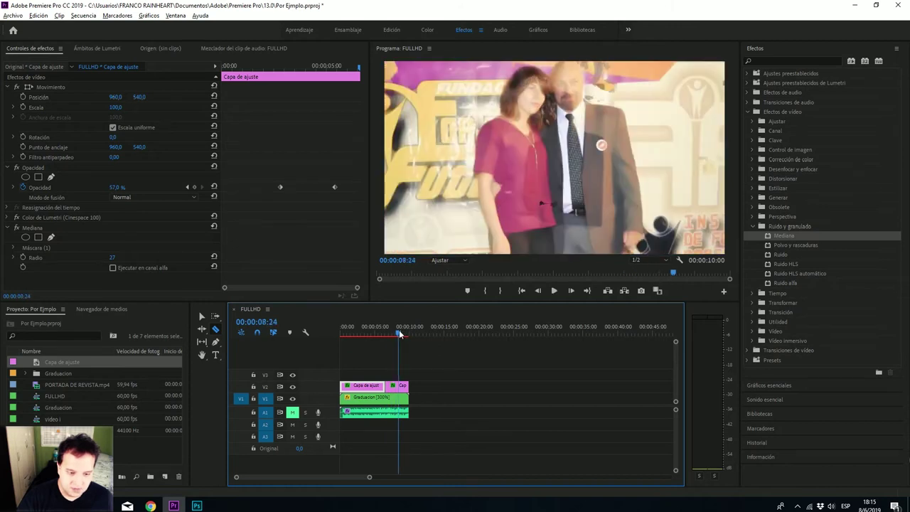
left_click(399, 386)
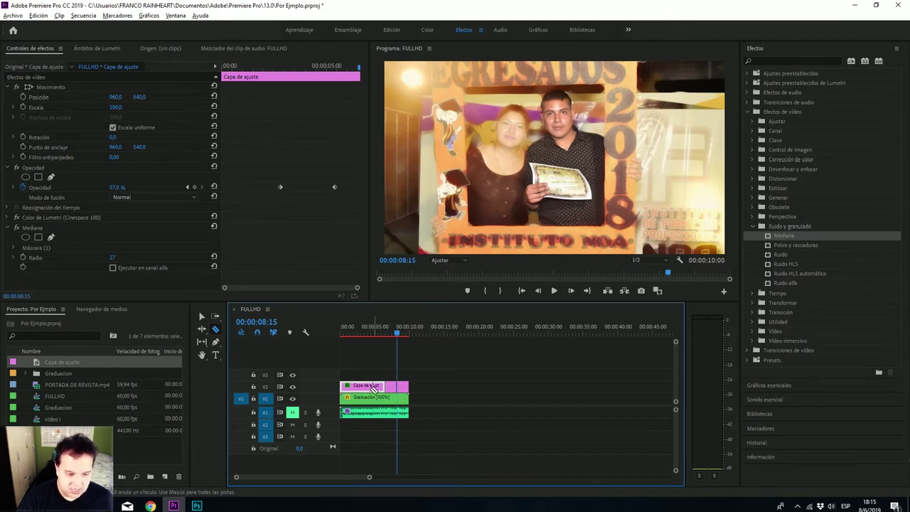
key("v")
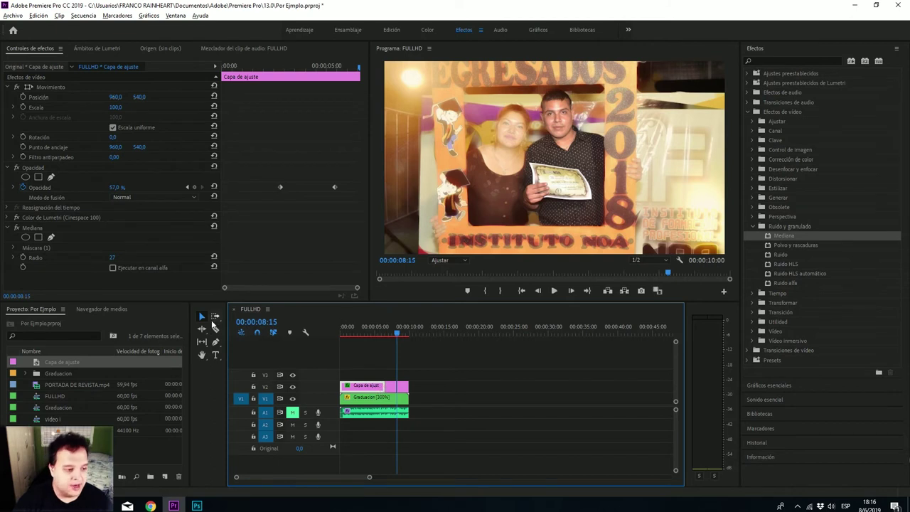
Step: Delete the Mediana effect from the adjustment layer
left_click(37, 229)
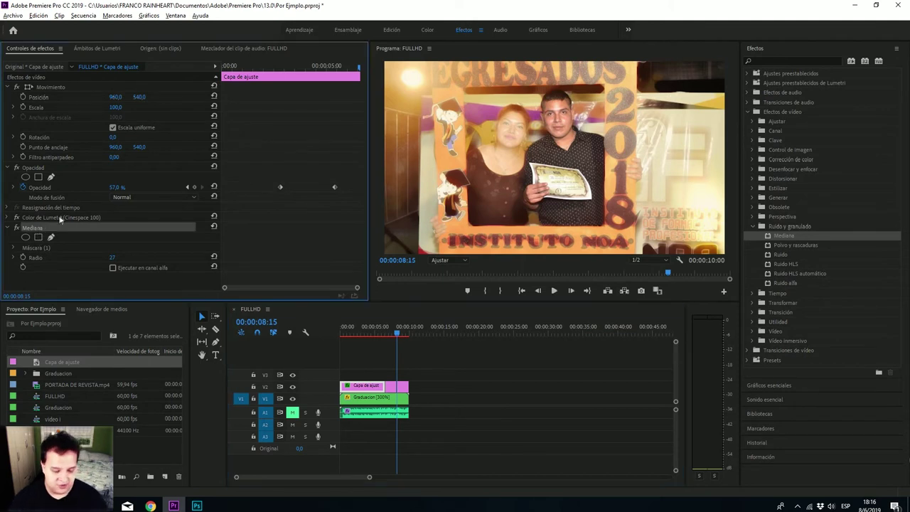
key("Delete")
key("ctrl+z")
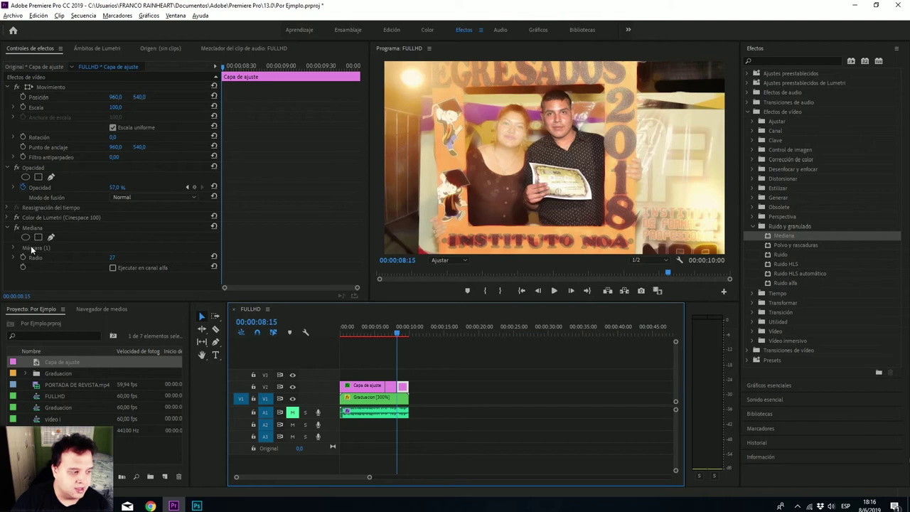
left_click(31, 228)
key("Delete")
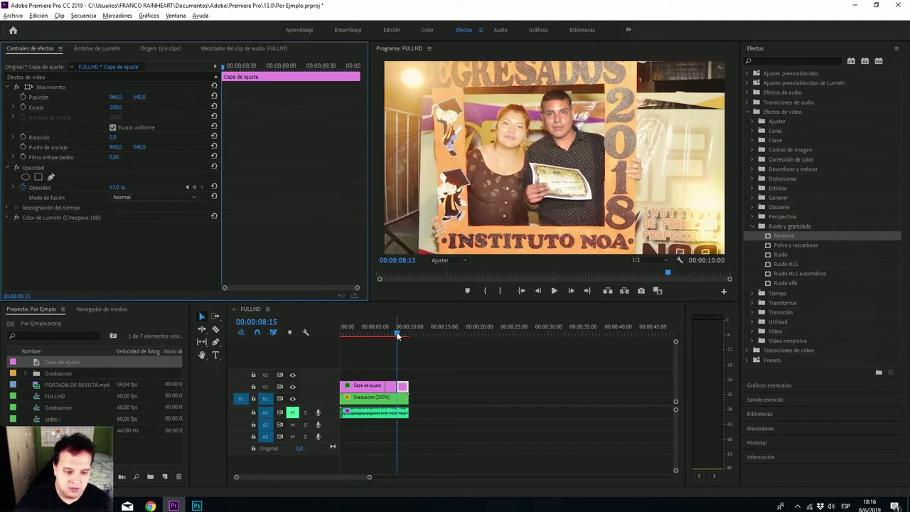
Step: Preview playback from about 00:00:06:04 to check the footage is sharp
left_click_drag(397, 335, 382, 334)
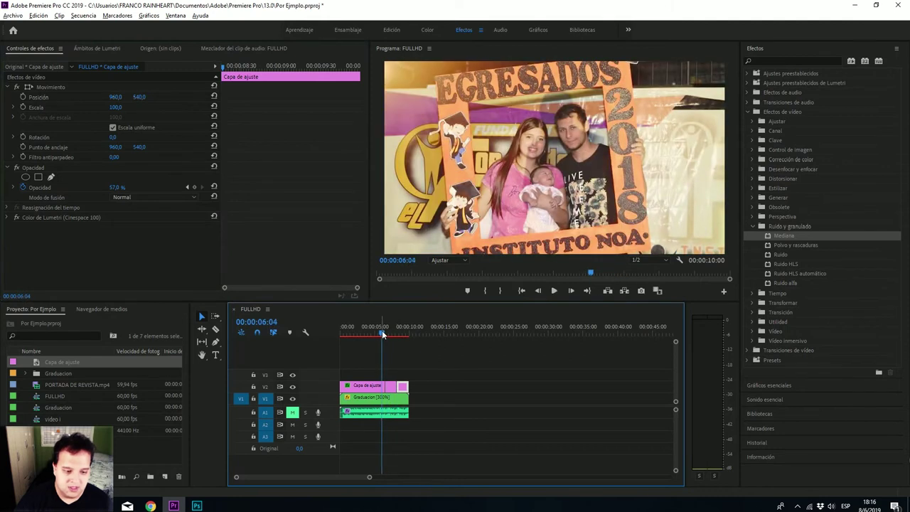
left_click_drag(382, 334, 386, 334)
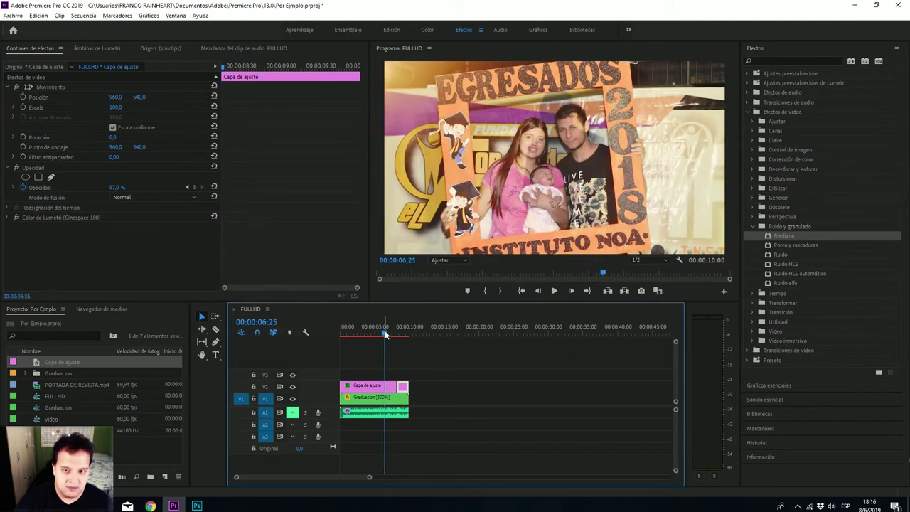
key("space")
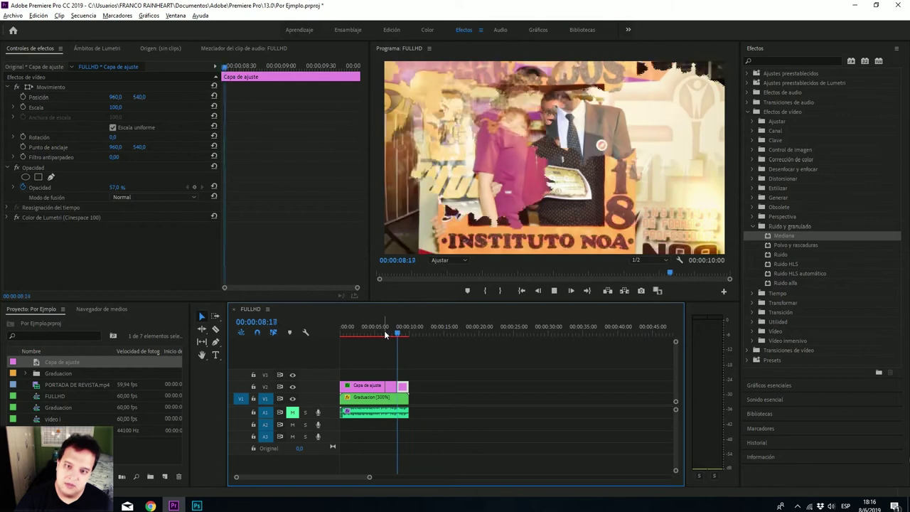
key("space")
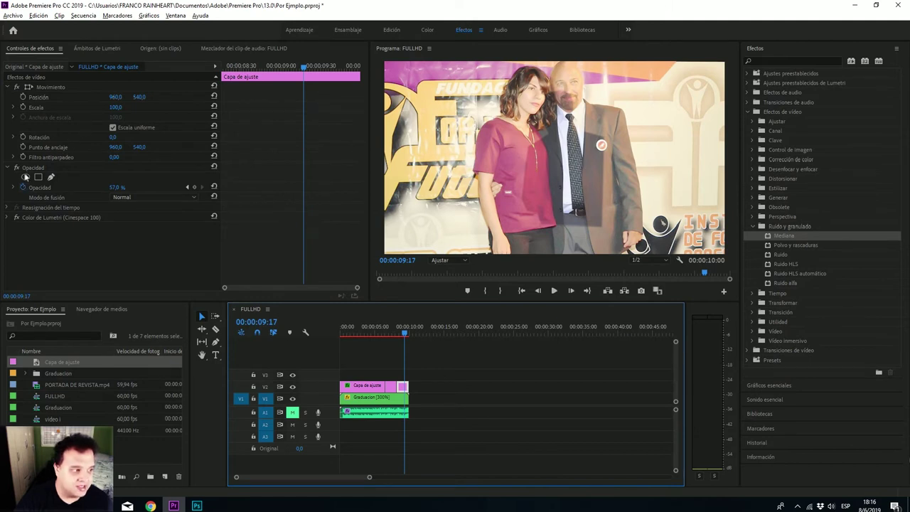
Step: Delete Máscara (1) from Color de Lumetri and scrub back to about 00:00:05:11
left_click(9, 218)
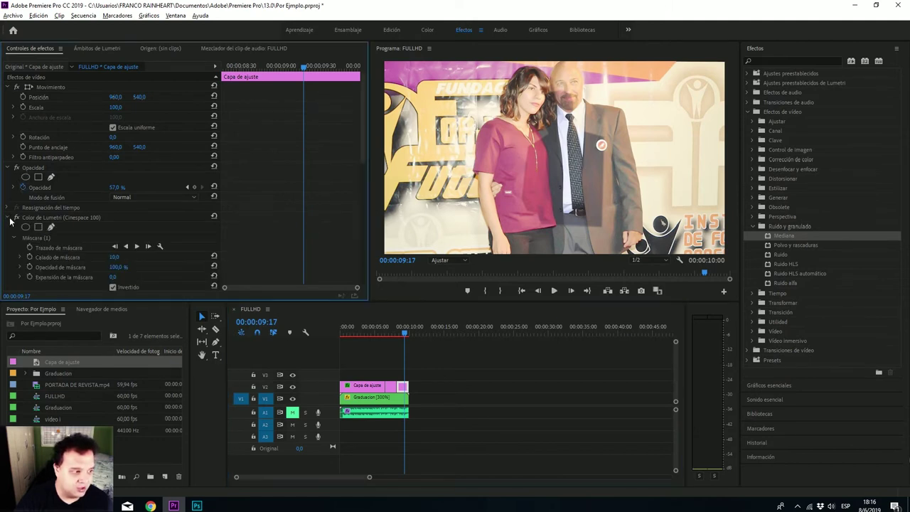
left_click(49, 236)
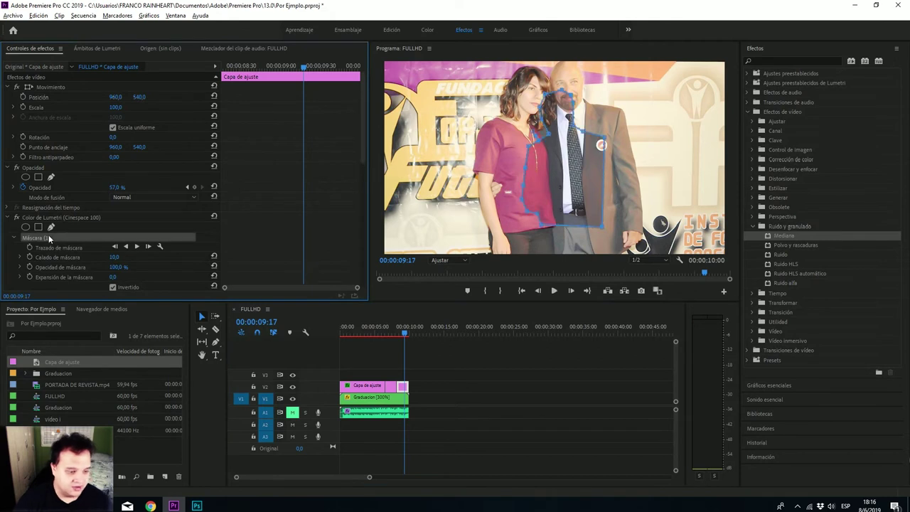
key("Delete")
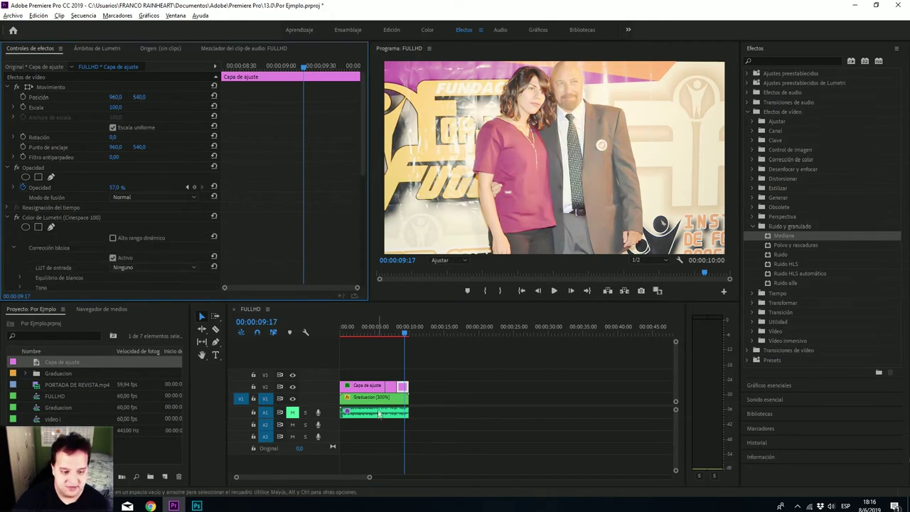
left_click_drag(405, 334, 396, 335)
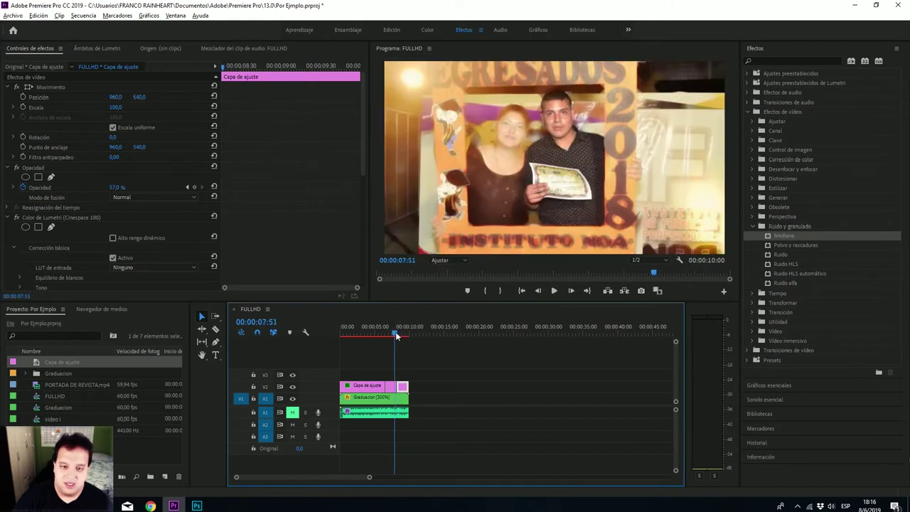
left_click_drag(396, 335, 373, 338)
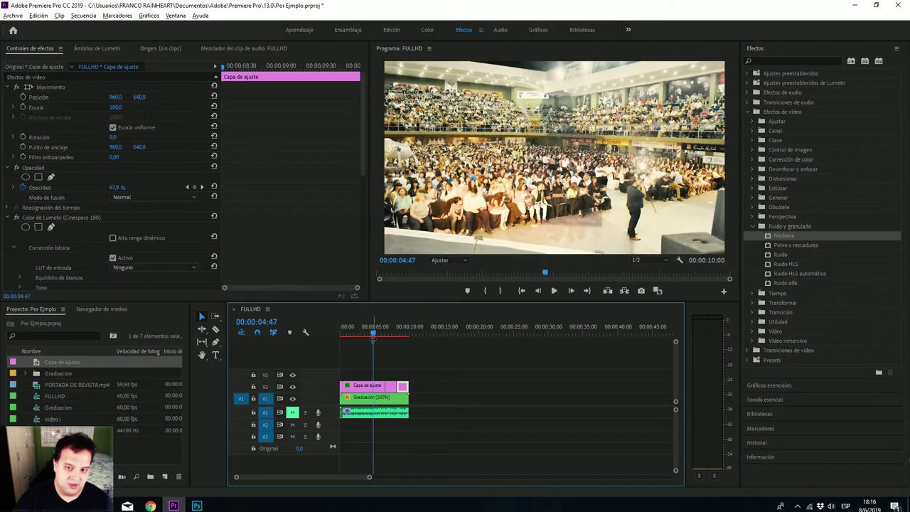
Step: Reselect the Capa de ajuste clip and delete its remaining Lumetri mask
left_click(86, 218)
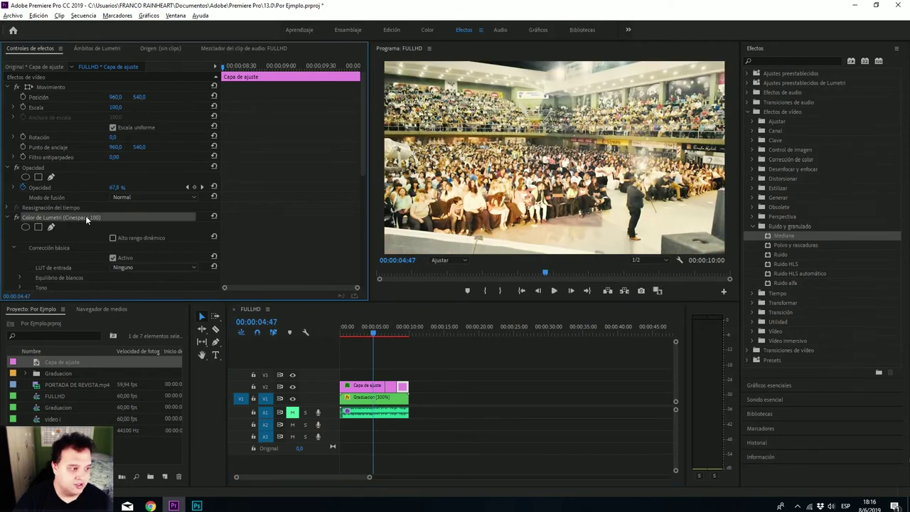
left_click(73, 229)
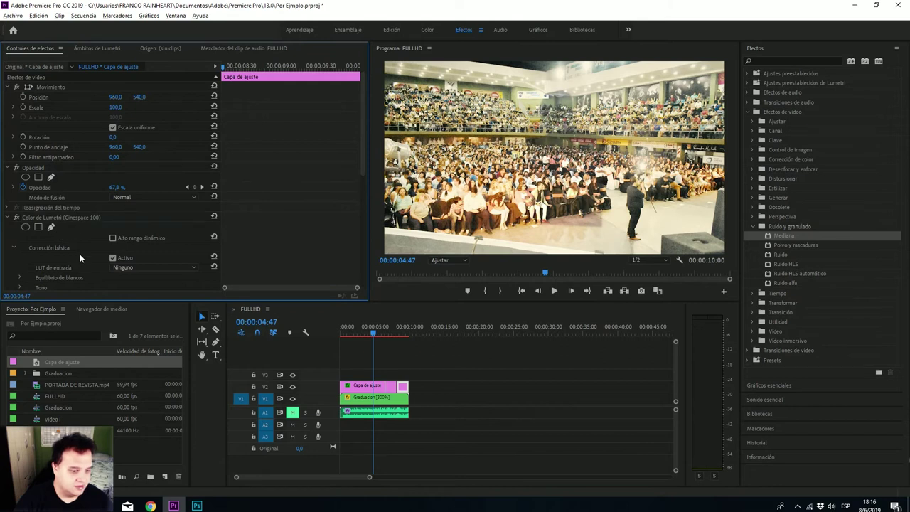
left_click(361, 388)
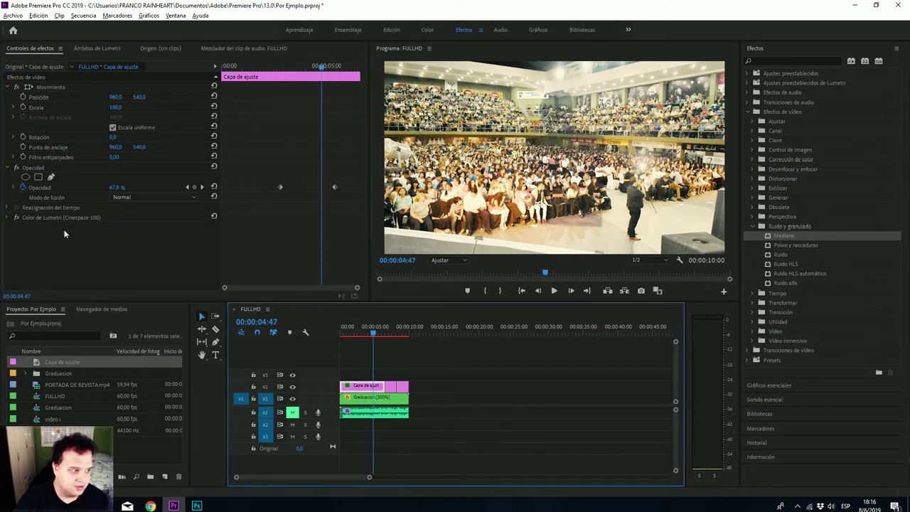
left_click(10, 217)
left_click(43, 237)
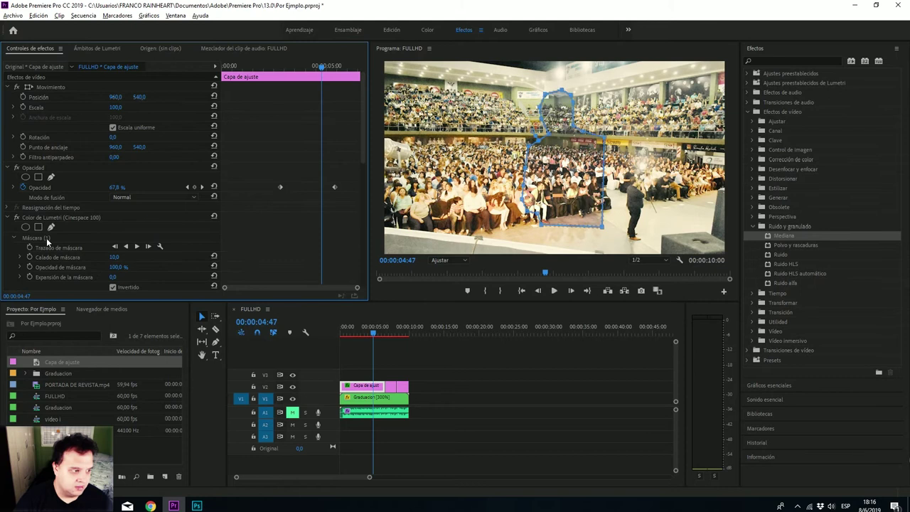
key("Delete")
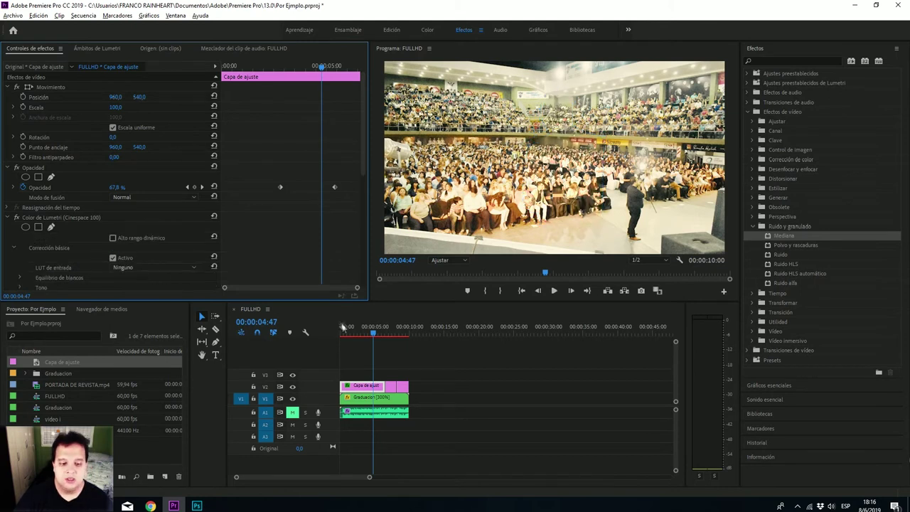
left_click_drag(364, 334, 394, 340)
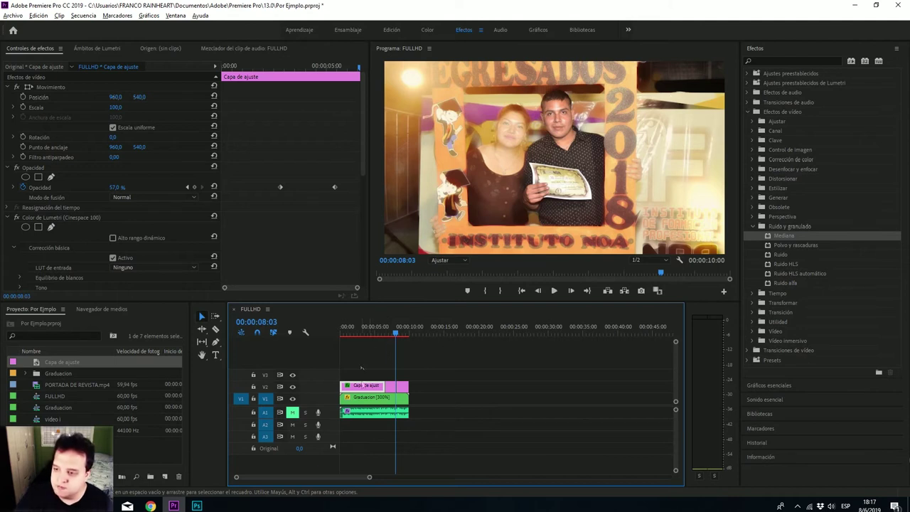
Step: Collapse Ruido y granulado, return the playhead to the opening crowd shot, and pick the Type tool
left_click(754, 227)
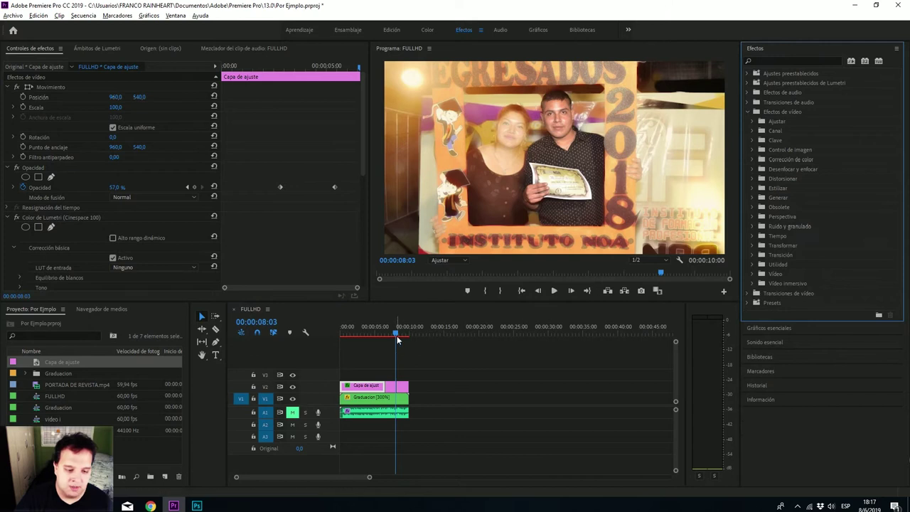
left_click_drag(397, 337, 346, 341)
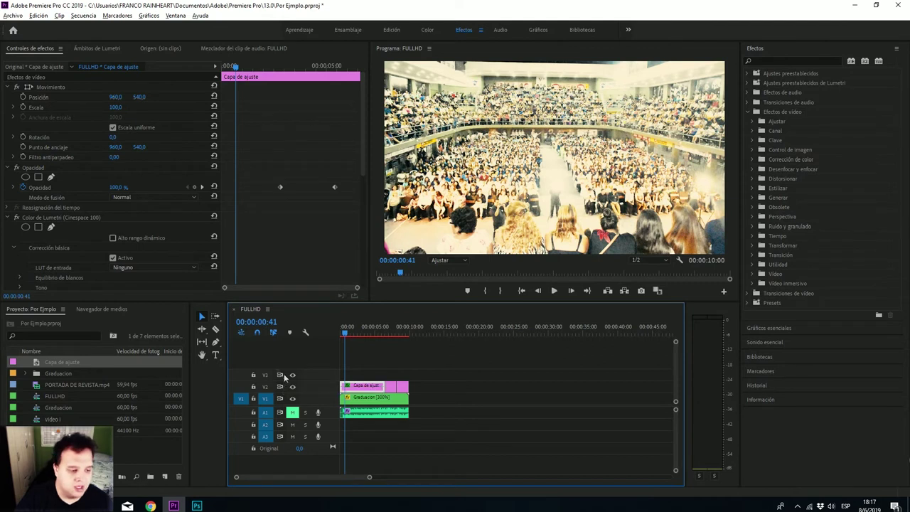
left_click(216, 354)
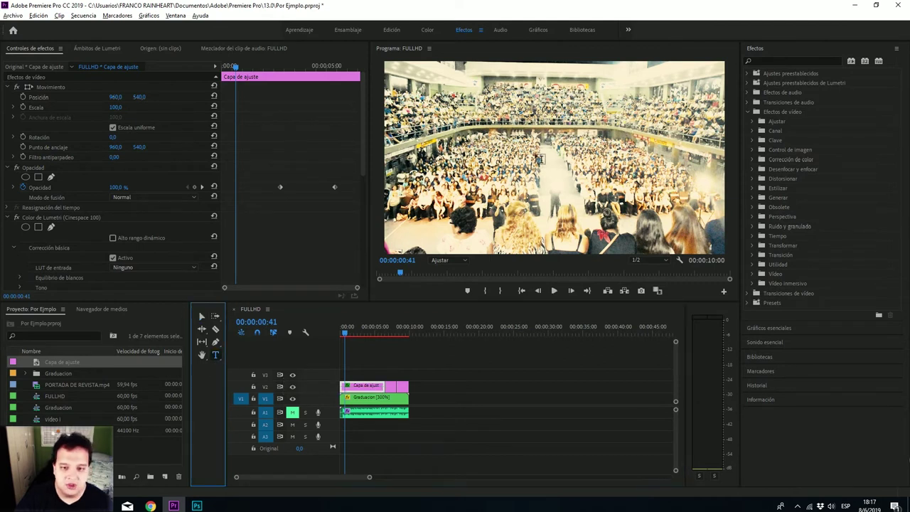
Step: Create an ELPROFRANCO text title over the opening crowd shot on V3
left_click(540, 157)
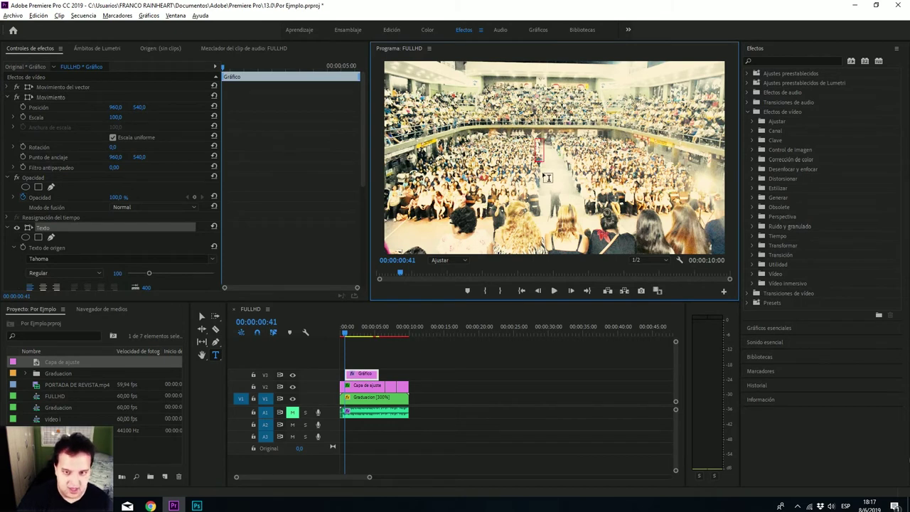
type("FUERO")
type("FRANCO")
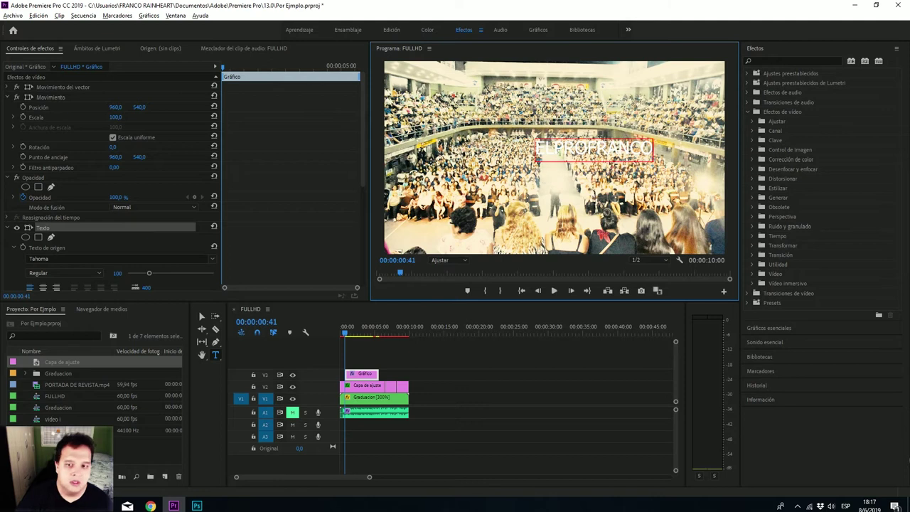
double_click(575, 147)
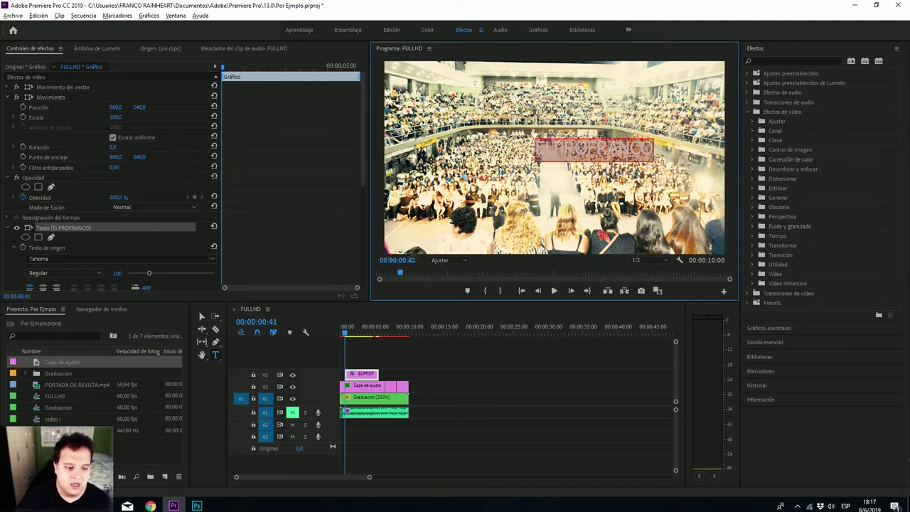
left_click(60, 219)
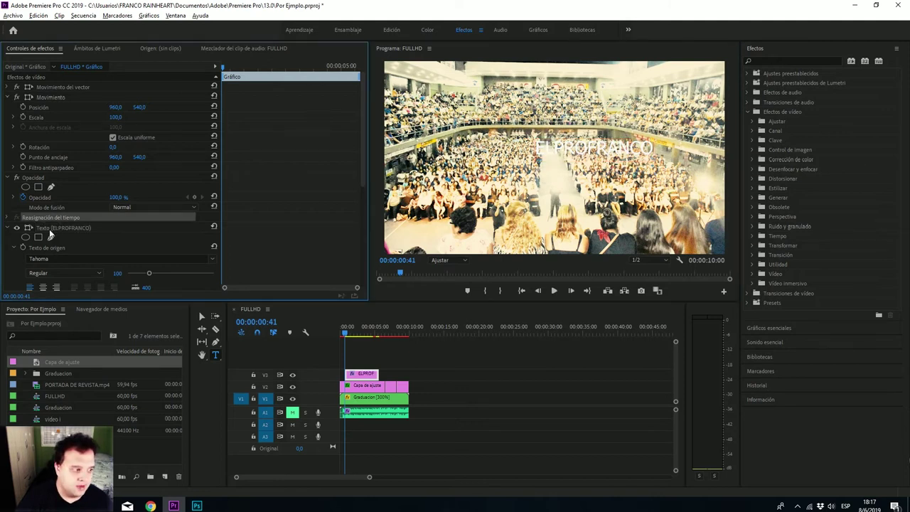
left_click(47, 228)
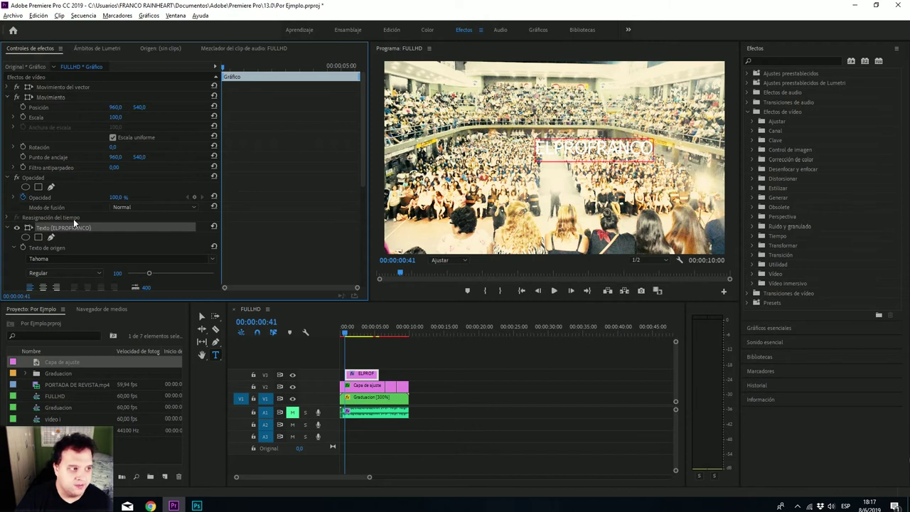
Step: Scroll Effect Controls down to the title's Texto de origen and Aspecto settings
scroll(147, 263, "down", 1)
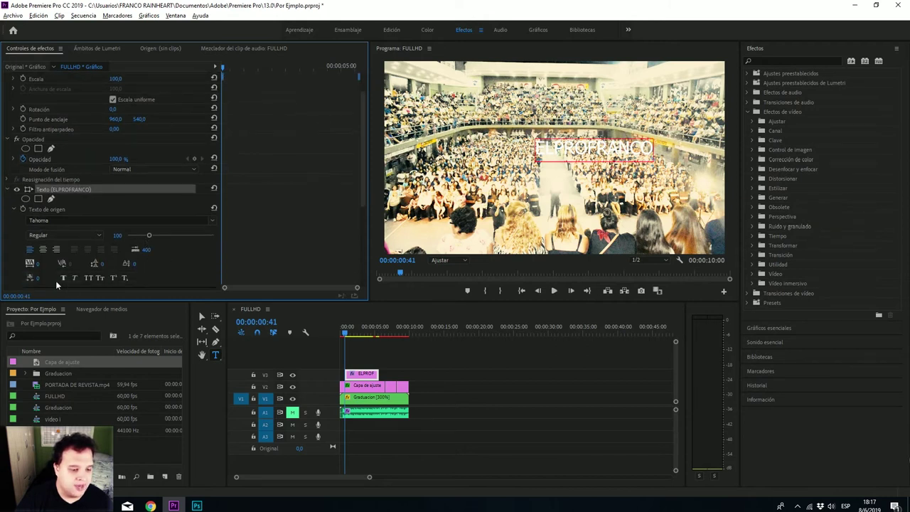
right_click(369, 374)
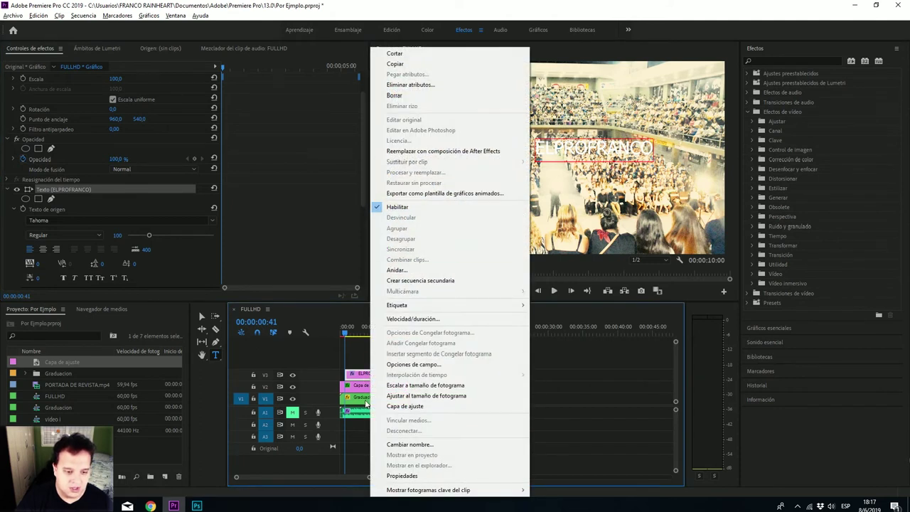
left_click(362, 381)
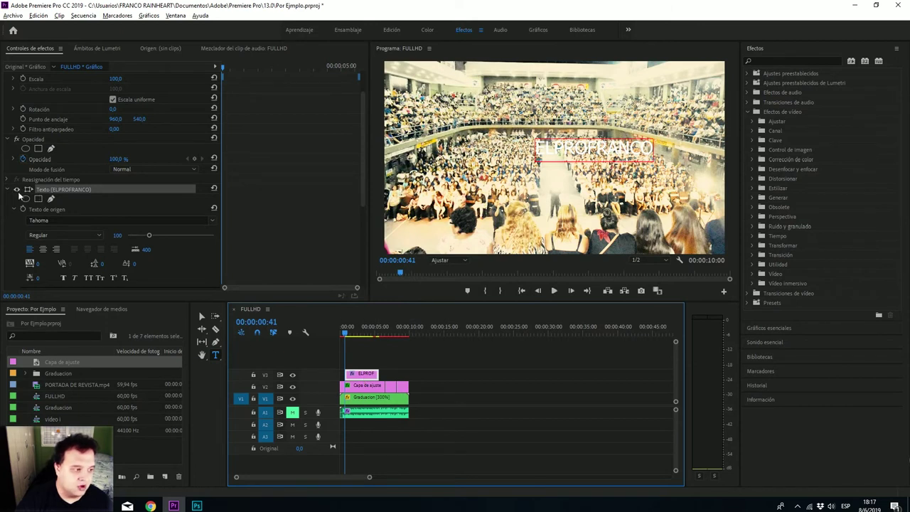
scroll(58, 197, "down", 1)
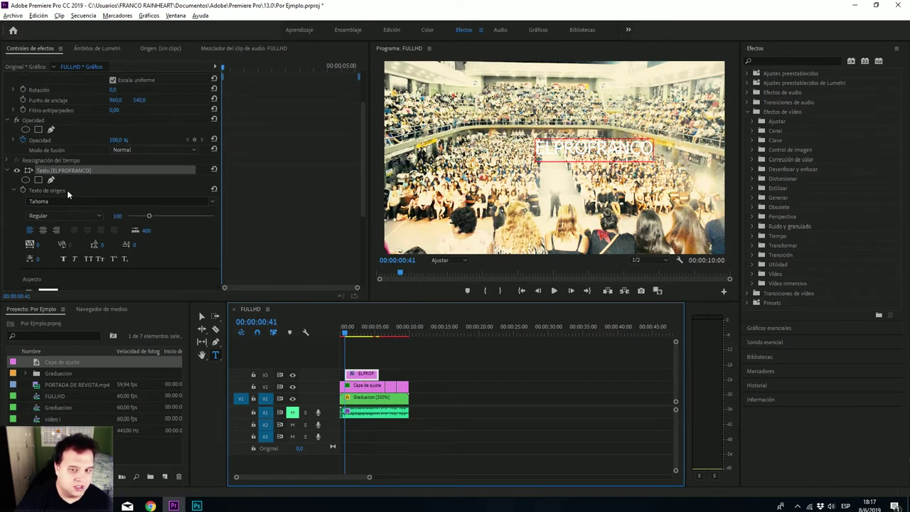
scroll(67, 190, "down", 1)
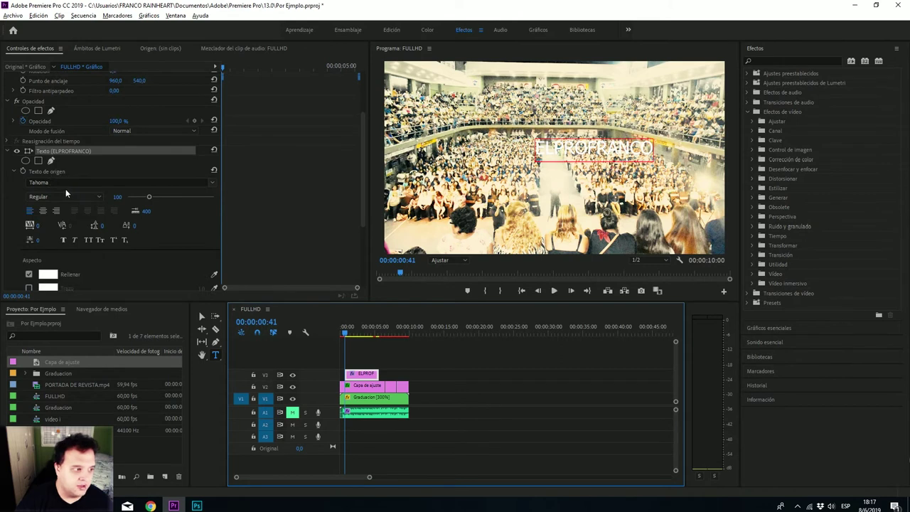
scroll(71, 201, "down", 1)
scroll(64, 253, "down", 1)
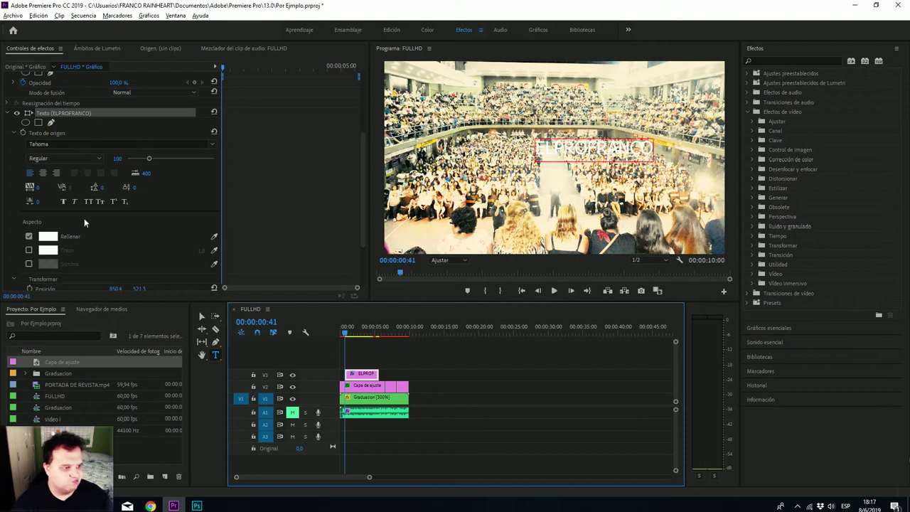
Step: Set the title to Tahoma Bold with a black fill
left_click(90, 144)
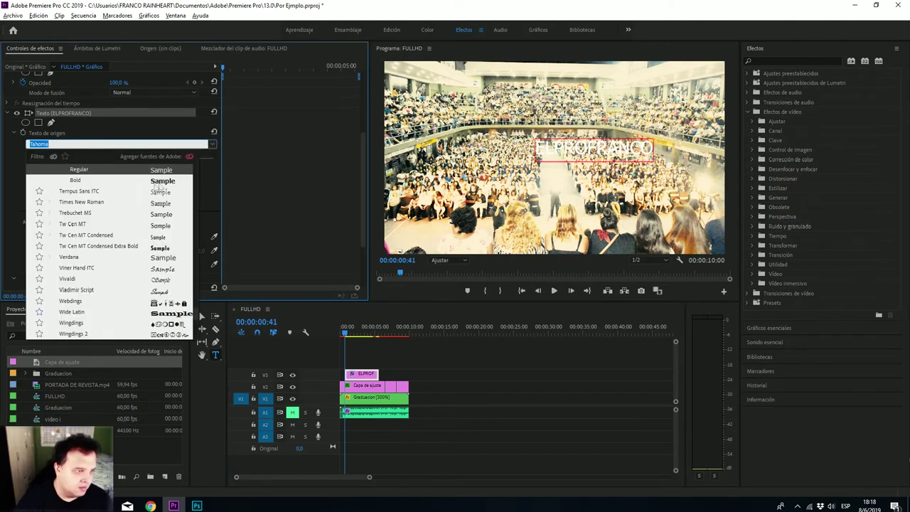
left_click(142, 182)
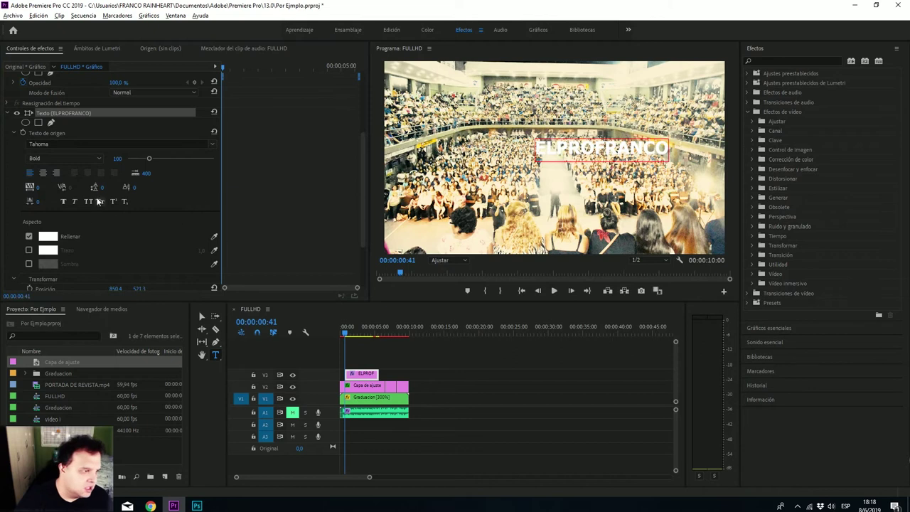
left_click(50, 237)
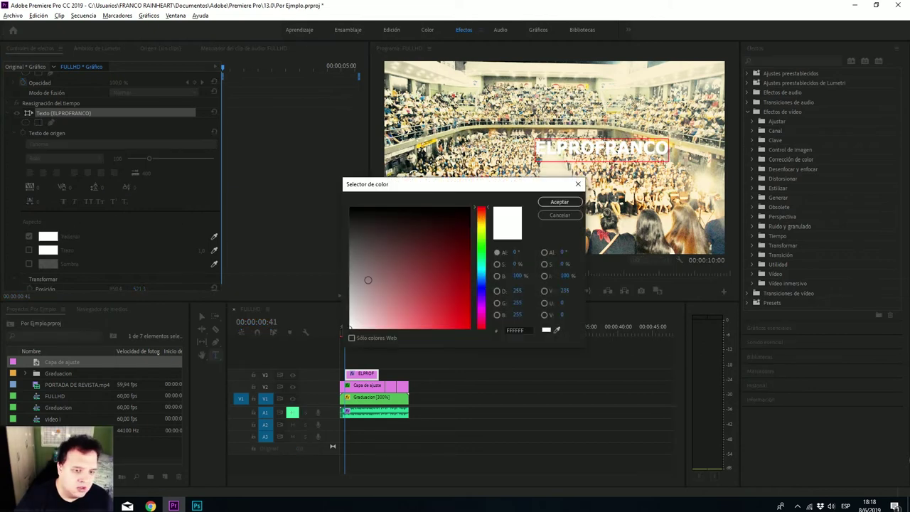
left_click_drag(404, 267, 469, 207)
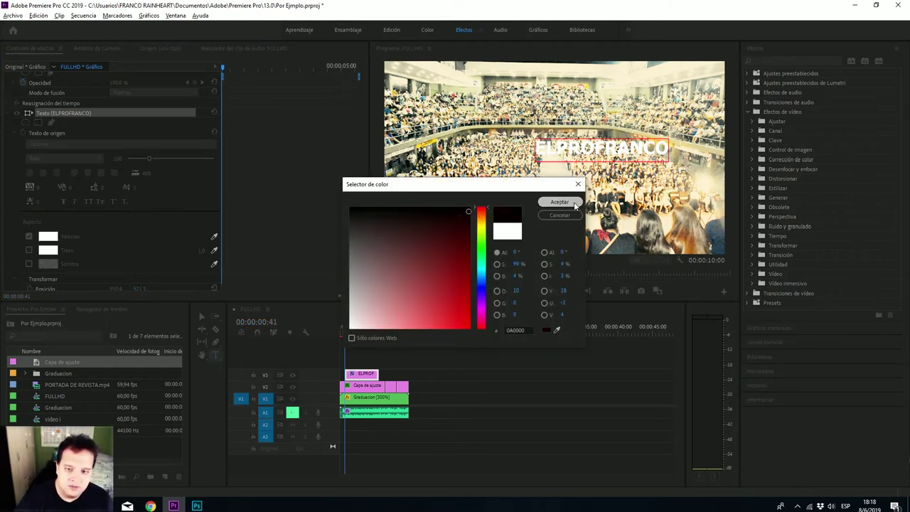
left_click(560, 202)
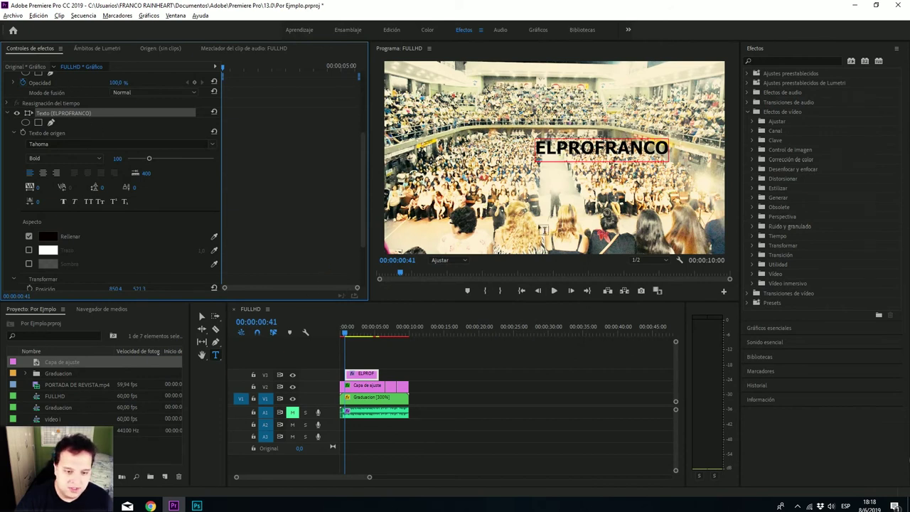
Step: Centre the title over the crowd and start its V3 clip at the sequence beginning
left_click(201, 316)
left_click_drag(550, 159, 508, 171)
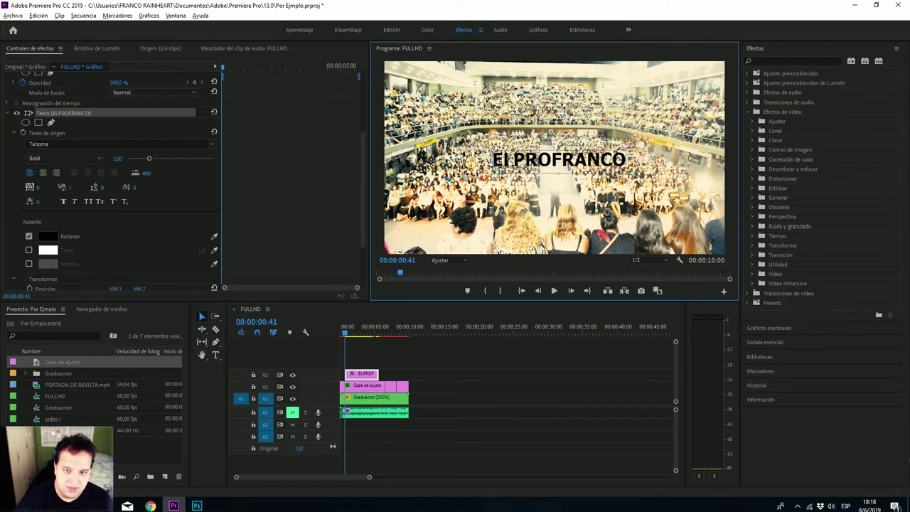
left_click_drag(507, 172, 505, 164)
mouse_move(348, 332)
left_mouse_down()
mouse_move(367, 334)
mouse_move(354, 334)
left_mouse_up()
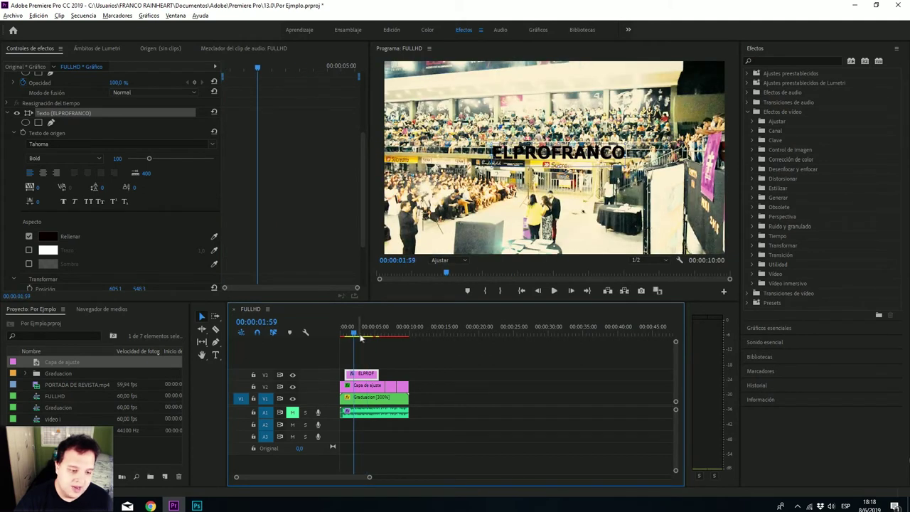
left_click_drag(366, 374, 361, 374)
left_click_drag(357, 339, 330, 337)
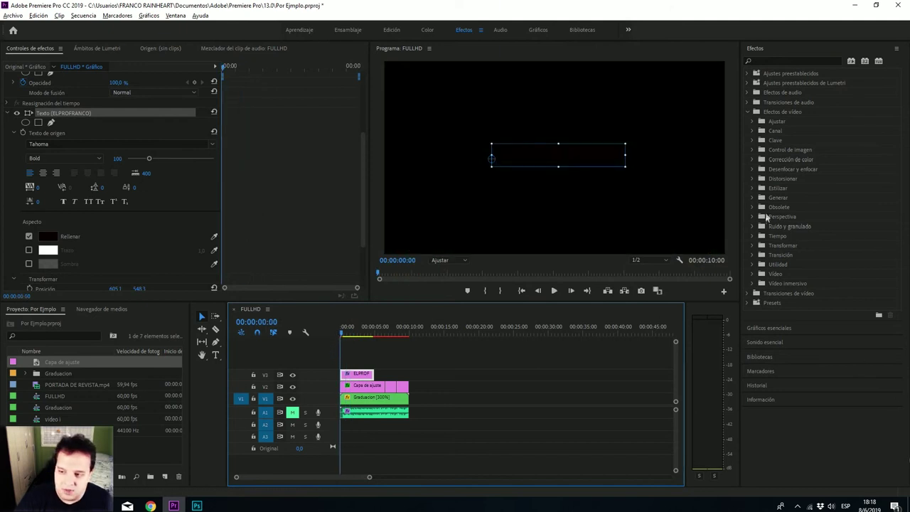
Step: Apply Desenfoque esférico de VR from Vídeo inmersivo to the V3 title clip and play it
left_click(748, 112)
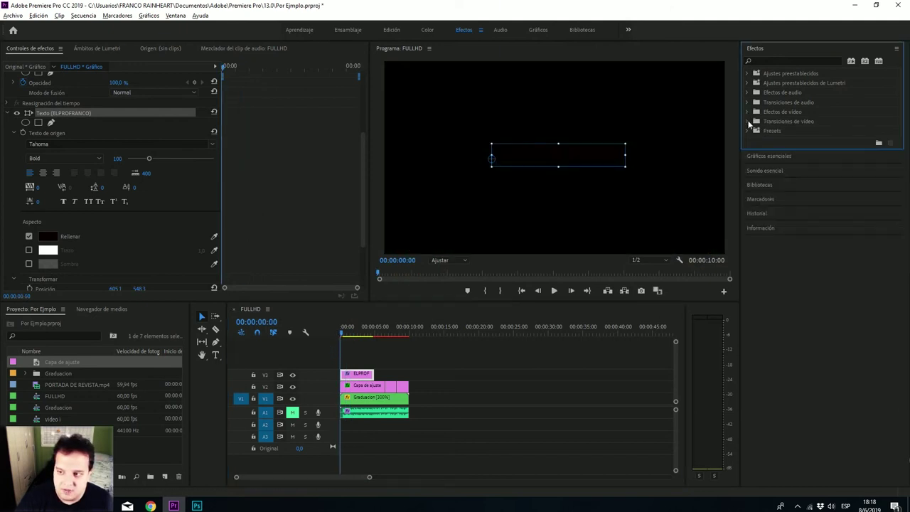
left_click(748, 122)
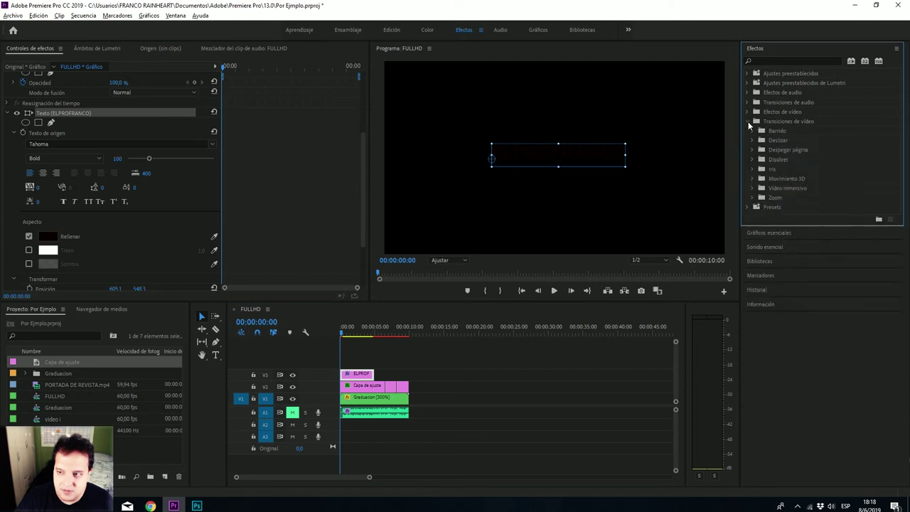
left_click(753, 188)
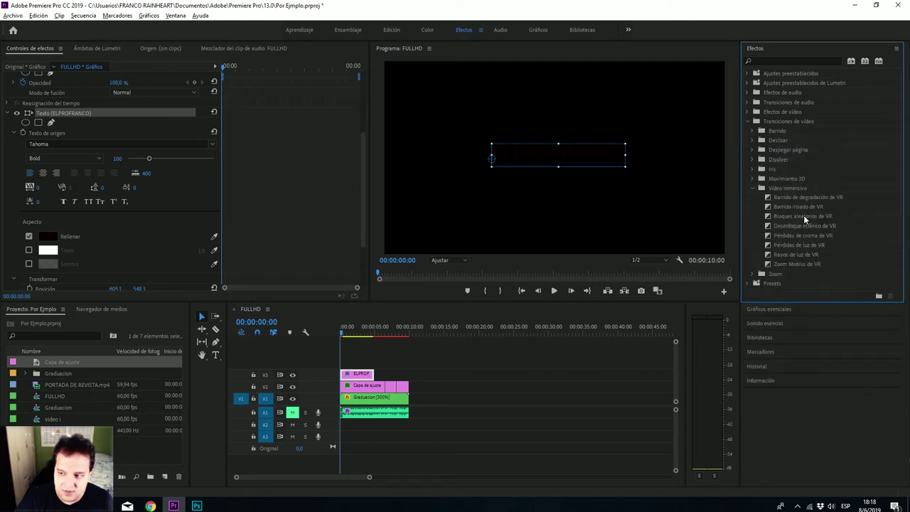
mouse_move(814, 226)
left_mouse_down()
mouse_move(346, 362)
mouse_move(346, 374)
left_mouse_up()
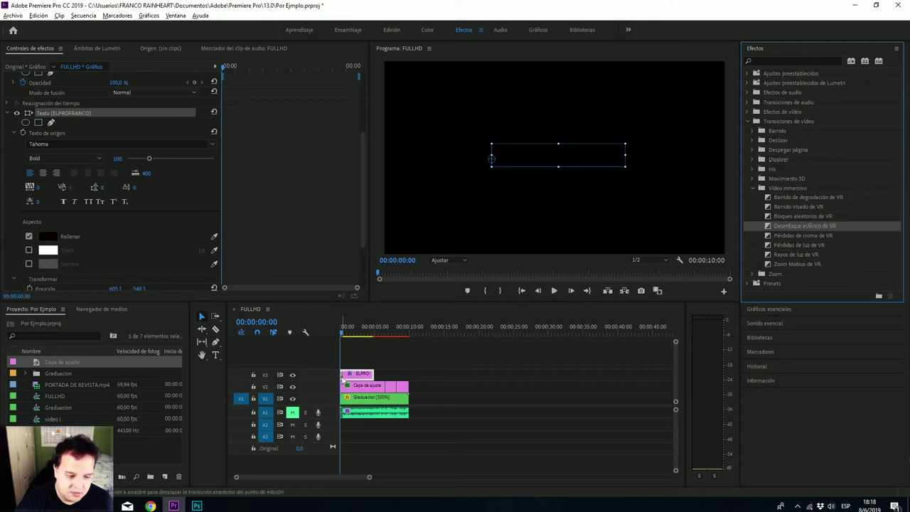
key("space")
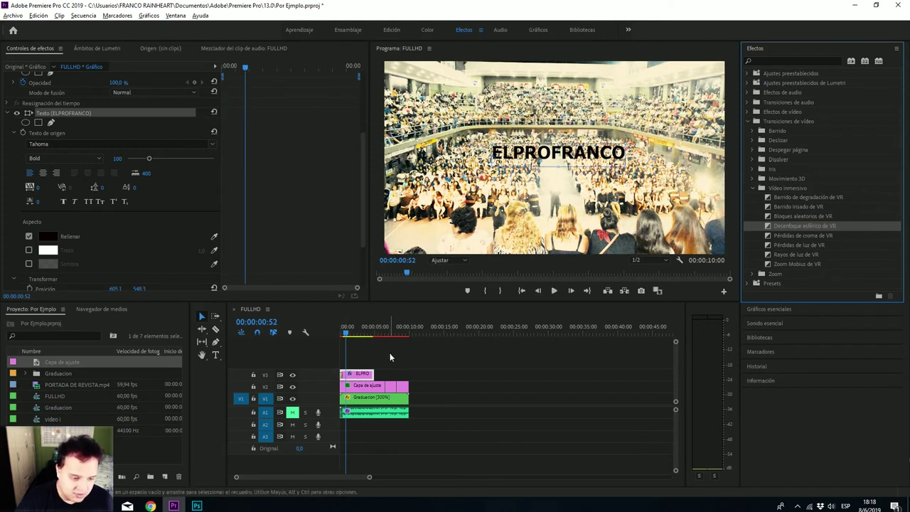
Step: Place Desenfoque esférico de VR again at the title clip's start and preview from the beginning
left_click(216, 329)
left_click(361, 375)
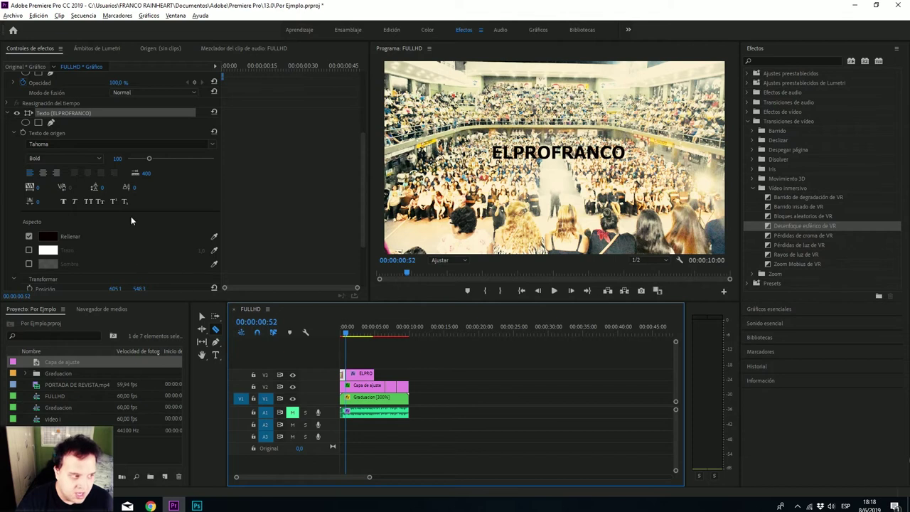
left_click_drag(825, 228, 631, 257)
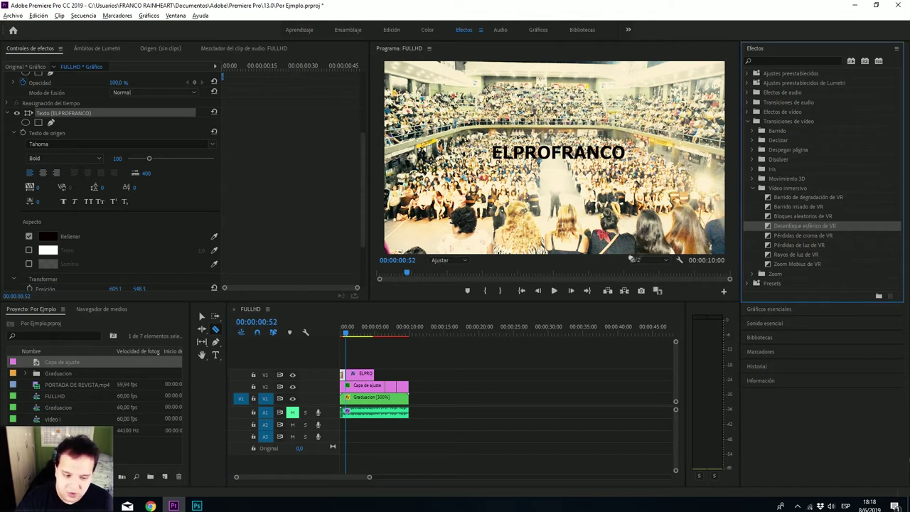
left_click_drag(398, 339, 353, 382)
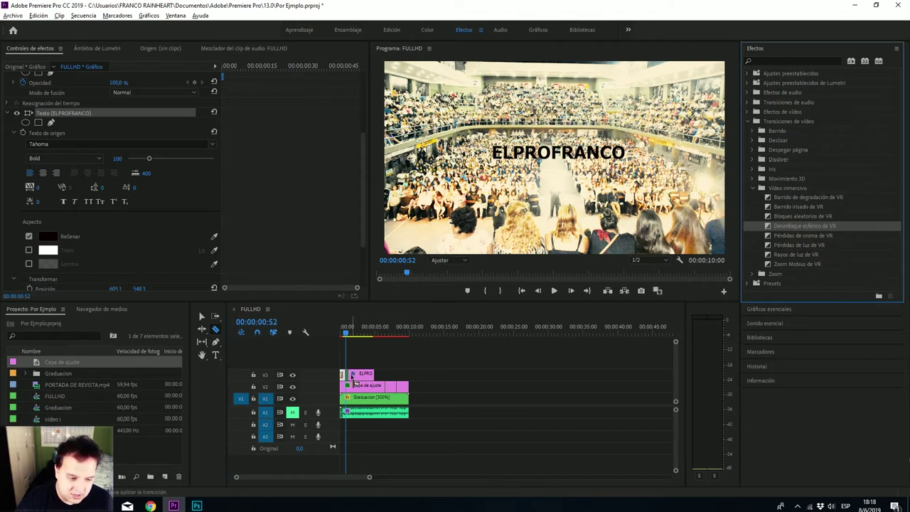
left_click_drag(353, 381, 344, 334)
left_click(344, 334)
key("space")
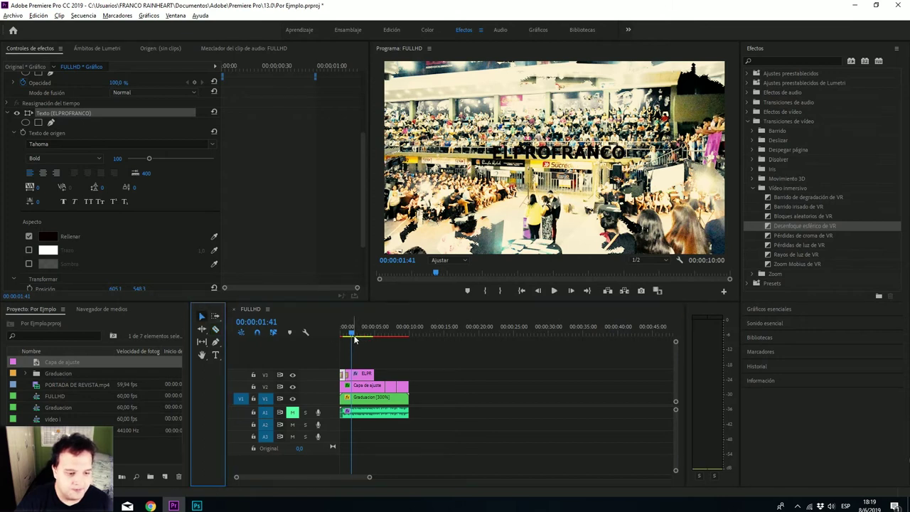
left_click(366, 374)
mouse_move(349, 333)
left_mouse_down()
mouse_move(341, 334)
mouse_move(350, 335)
left_mouse_up()
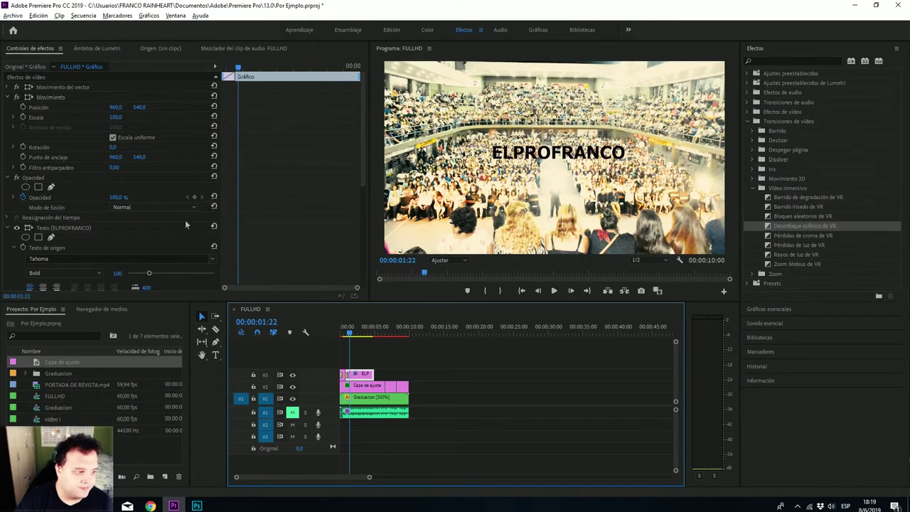
scroll(119, 270, "down", 2)
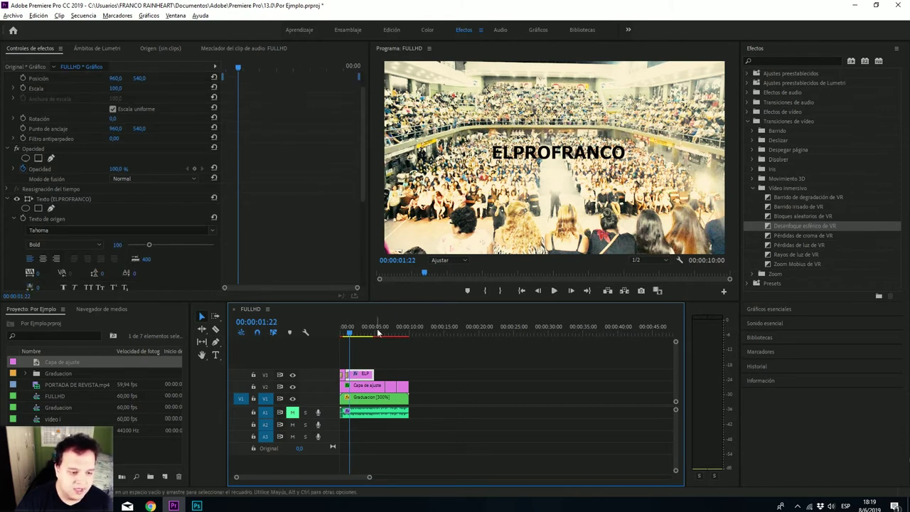
left_click_drag(351, 336, 350, 336)
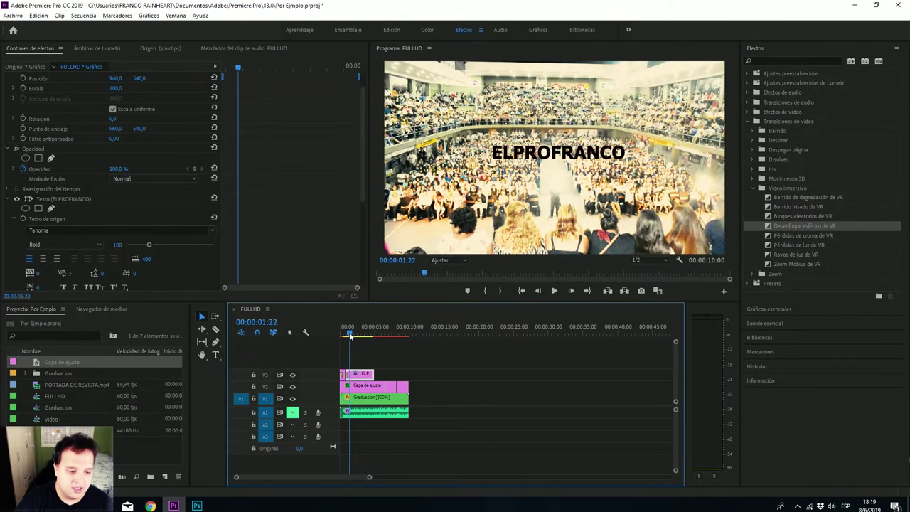
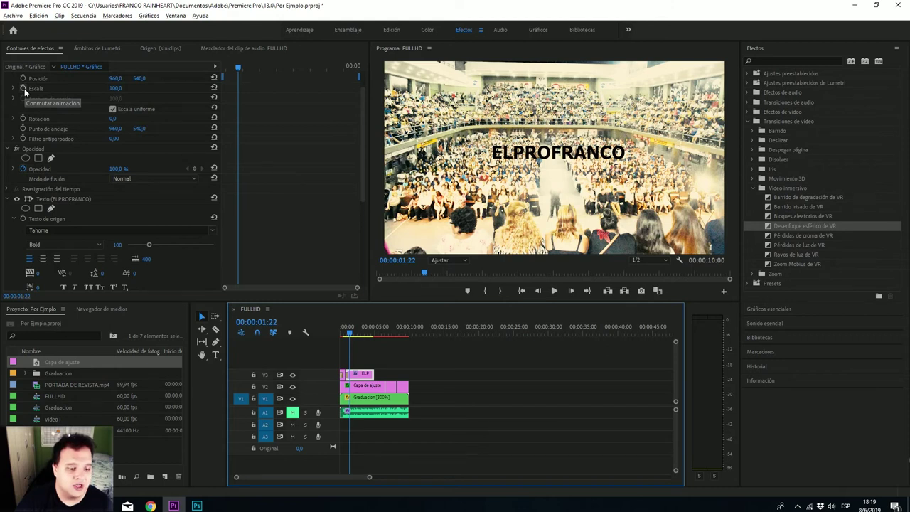
Step: Keyframe Escala at 1:22, then scale the title to 245 at the clip's end
left_click(24, 89)
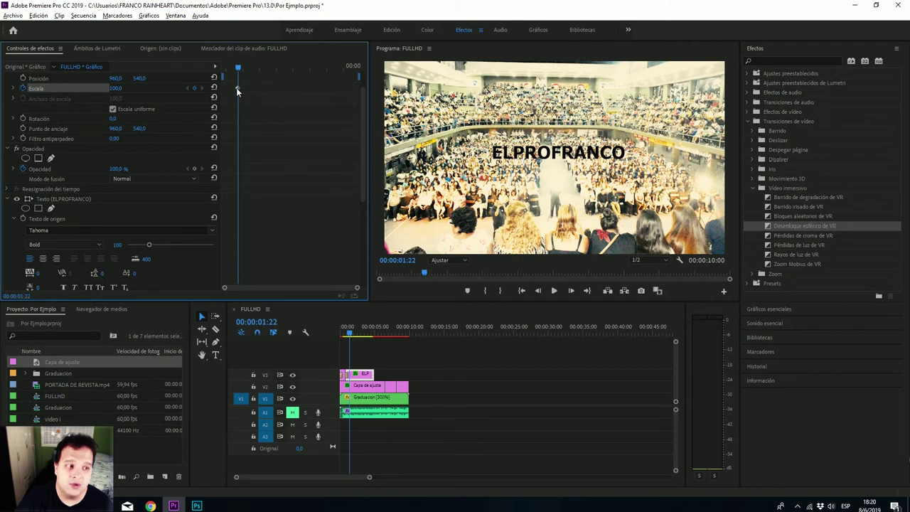
left_click_drag(239, 67, 249, 71)
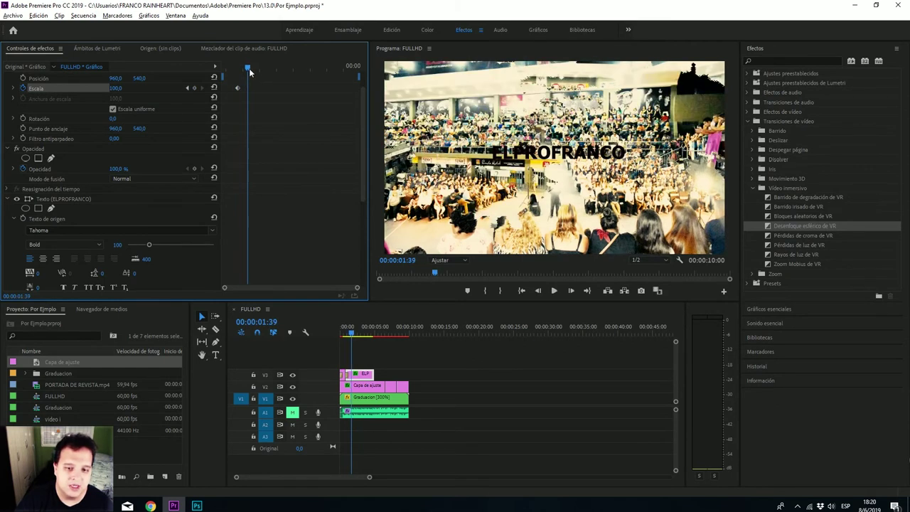
left_click_drag(250, 70, 354, 66)
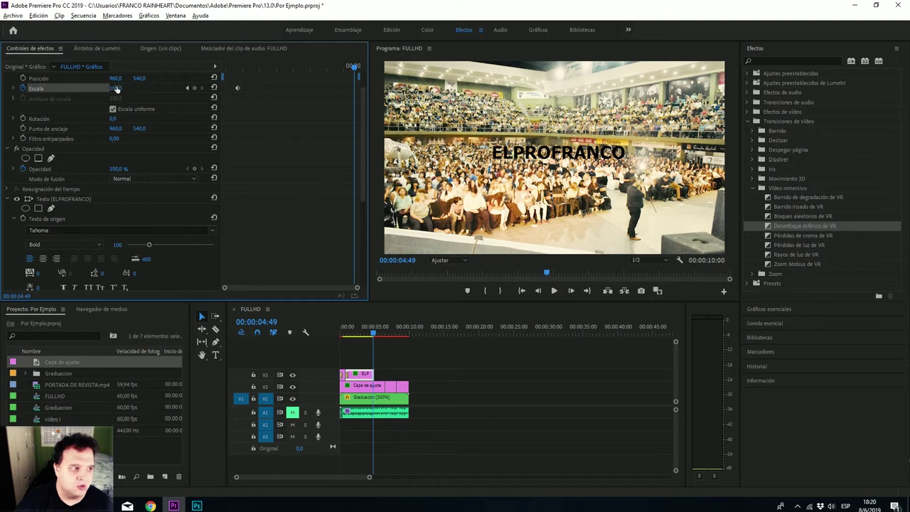
left_click_drag(116, 88, 246, 88)
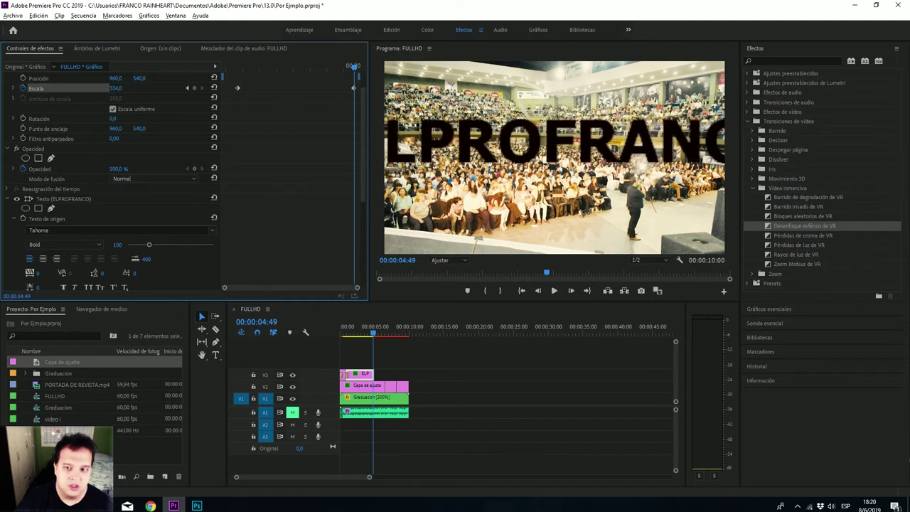
left_click_drag(246, 88, 218, 88)
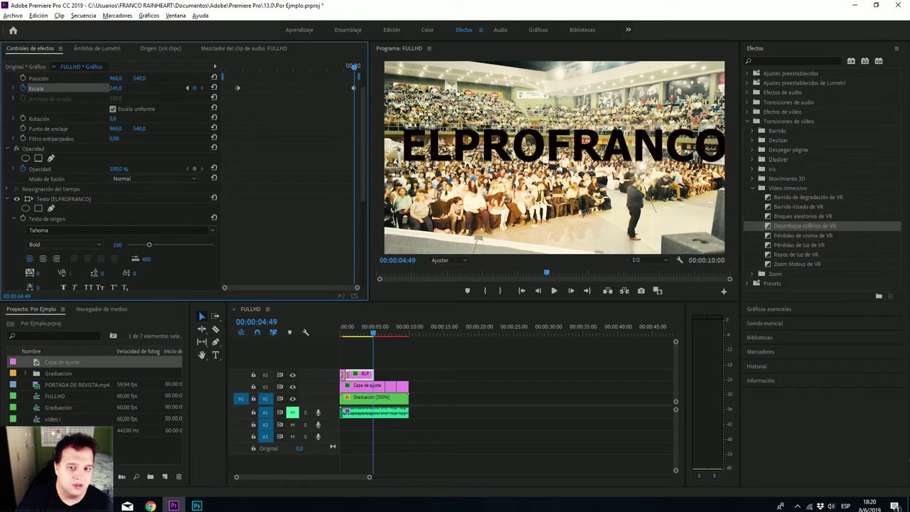
Step: Nudge the title to position 903/569 and play back the zoom from an earlier frame
left_click_drag(139, 77, 153, 78)
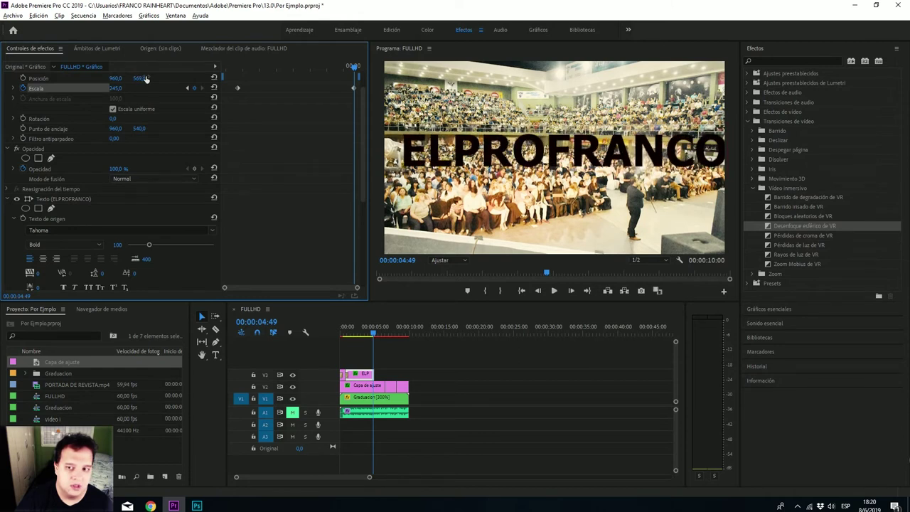
left_click_drag(115, 77, 119, 79)
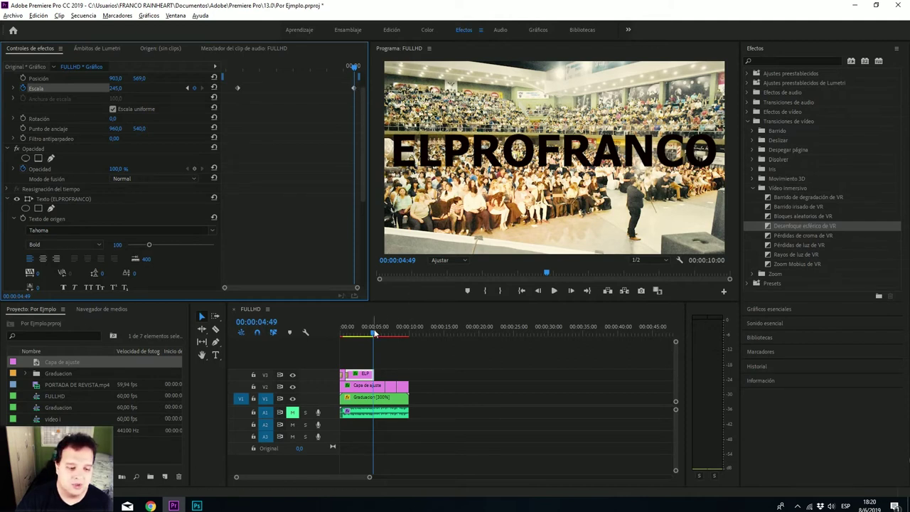
left_click_drag(374, 334, 344, 334)
key("space")
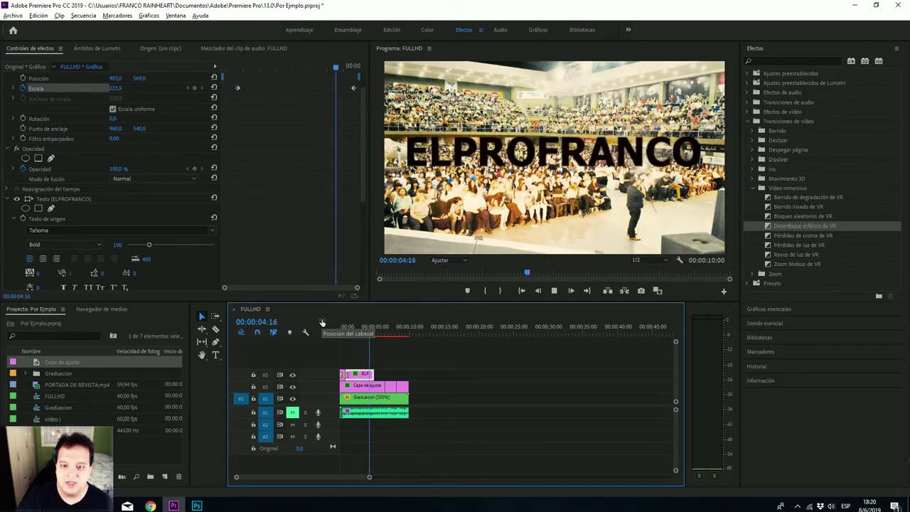
key("space")
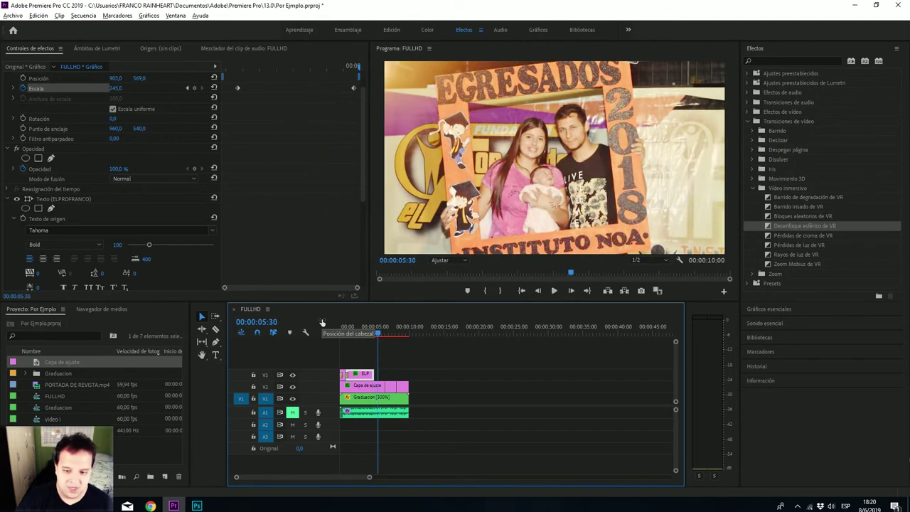
left_click(372, 334)
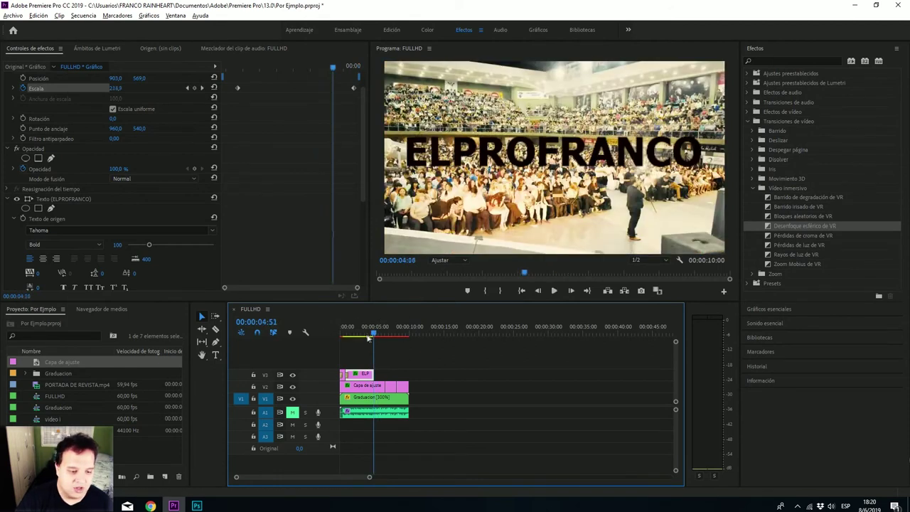
left_click_drag(372, 334, 358, 334)
left_click(667, 260)
left_click(652, 278)
key("space")
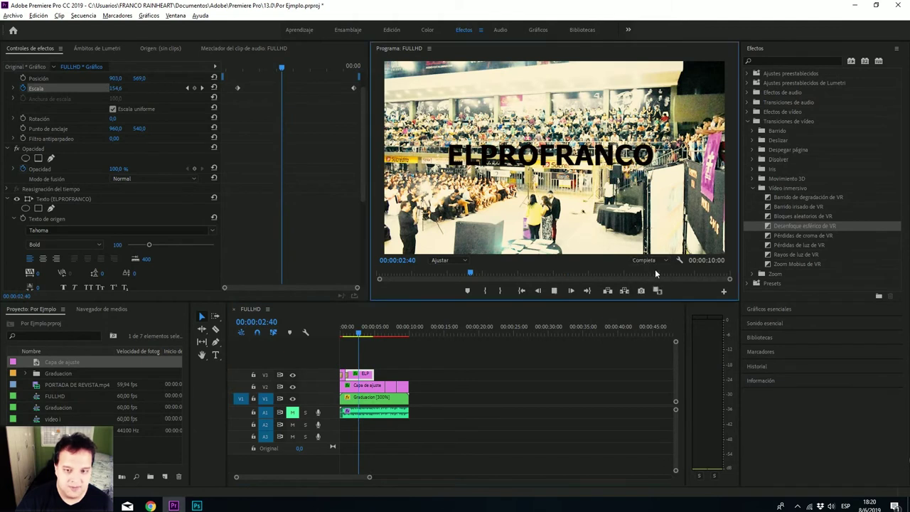
key("space")
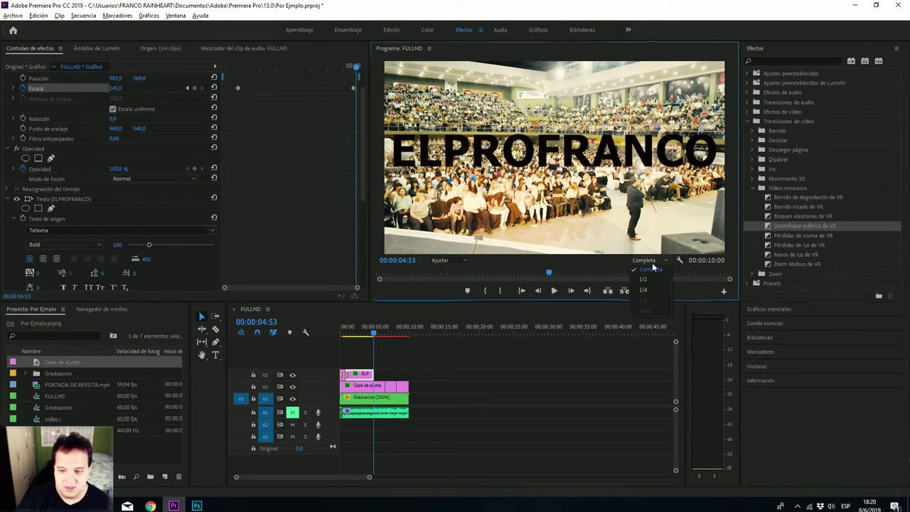
left_click(651, 261)
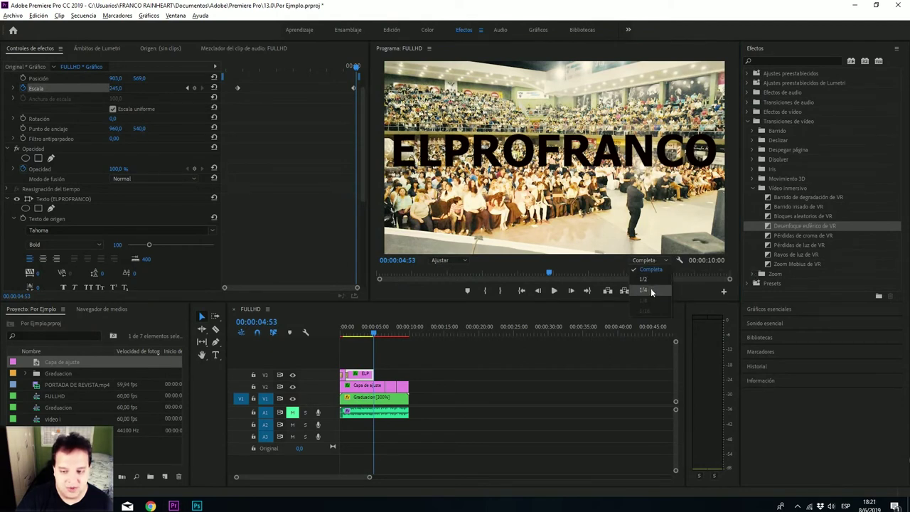
left_click(646, 289)
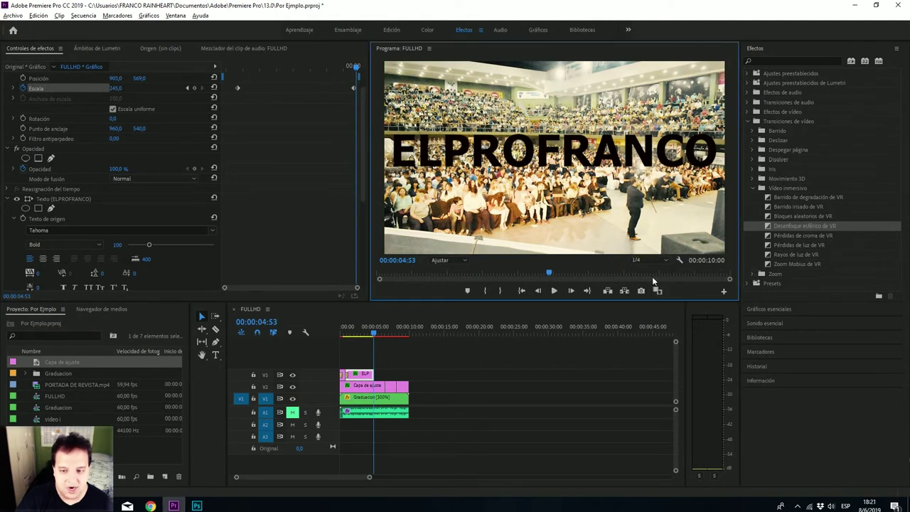
left_click(651, 259)
left_click(652, 282)
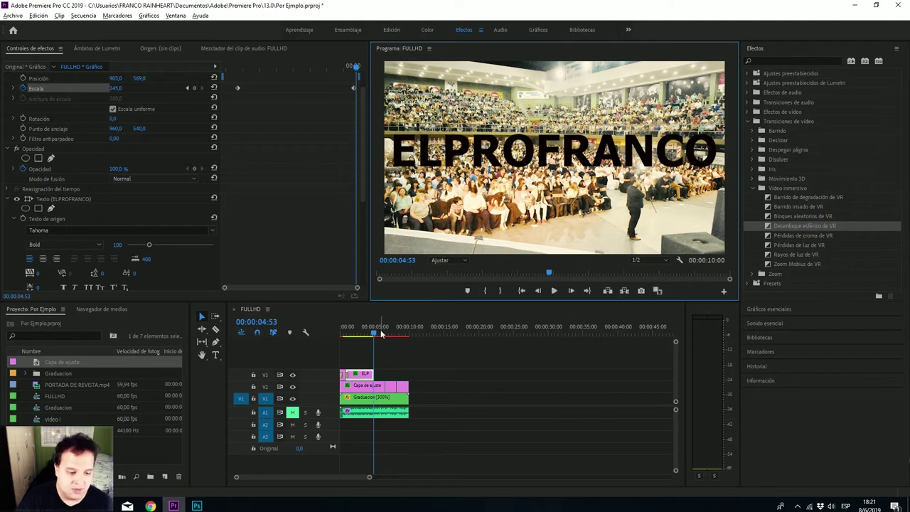
left_click_drag(375, 334, 357, 341)
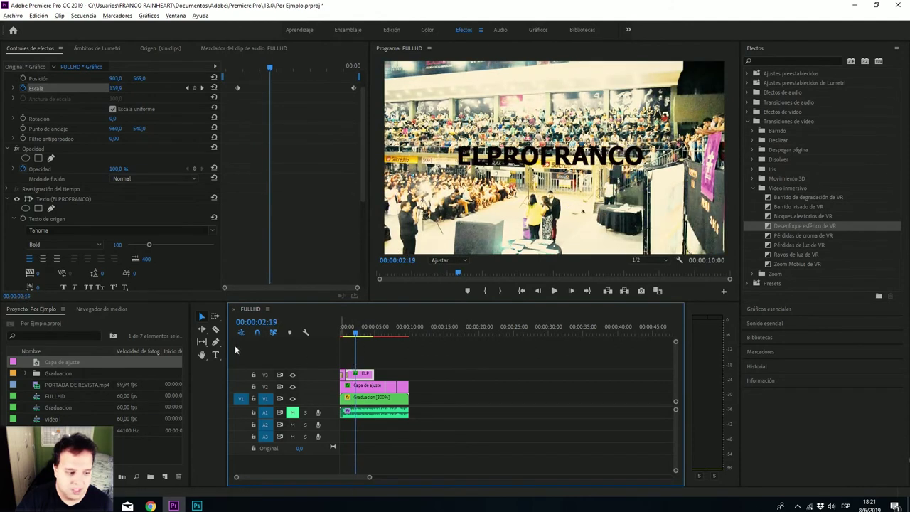
Step: Switch from the Razor back to the Selection tool and step the timeline back a few frames
left_click(216, 329)
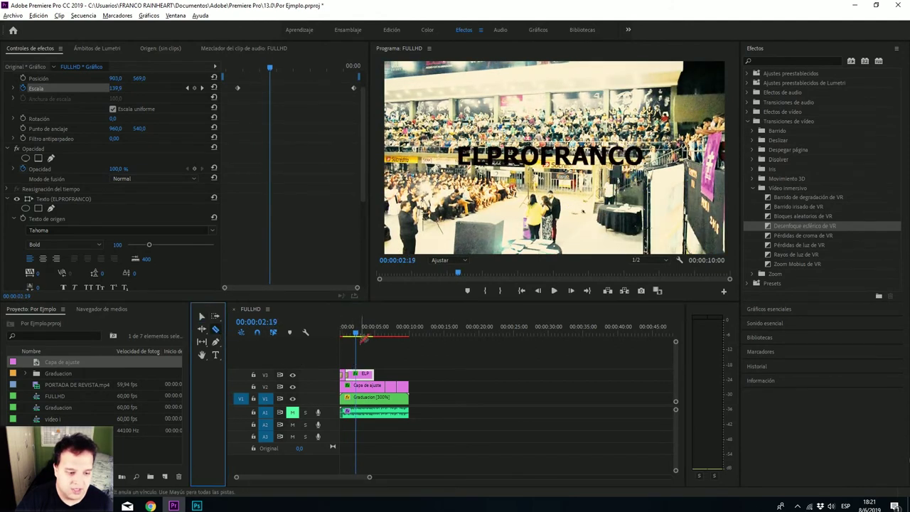
key("v")
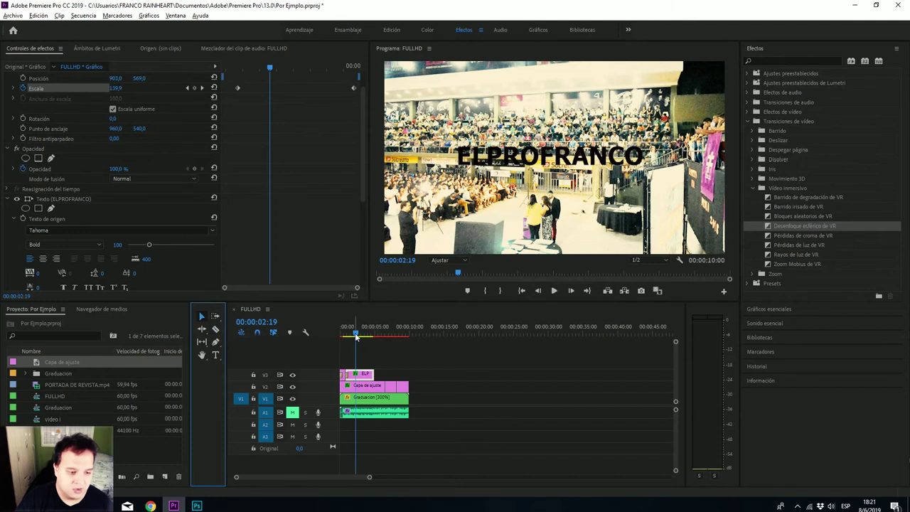
left_click(361, 349)
key("Left")
key("Left")
key("Left")
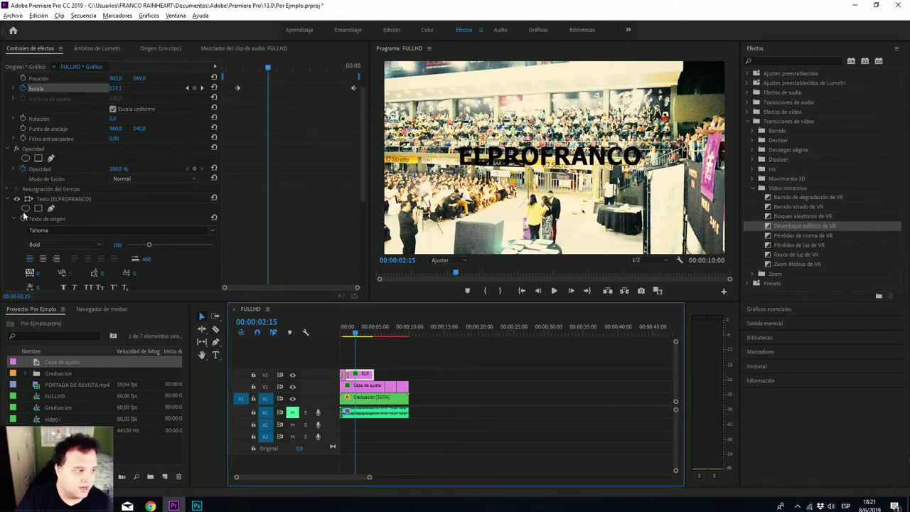
scroll(59, 209, "down", 3)
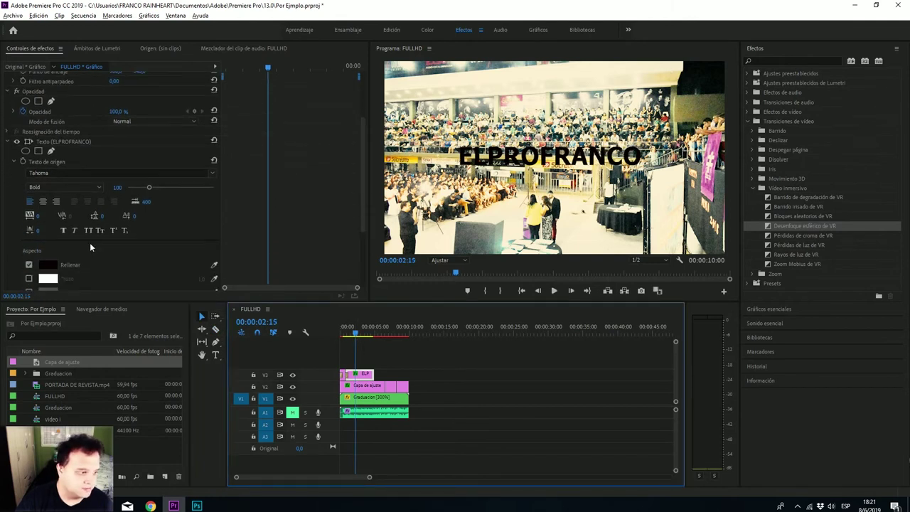
scroll(92, 241, "down", 5)
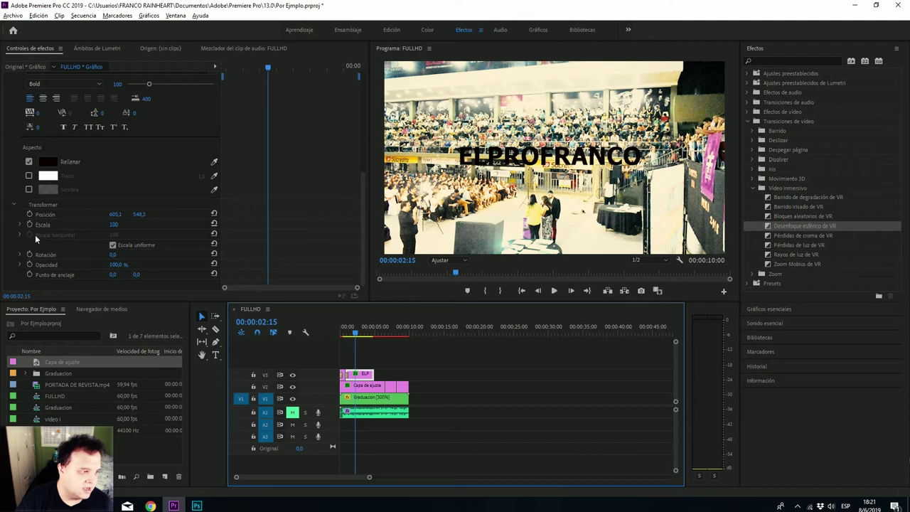
scroll(32, 263, "up", 2)
scroll(43, 270, "up", 1)
scroll(36, 264, "up", 1)
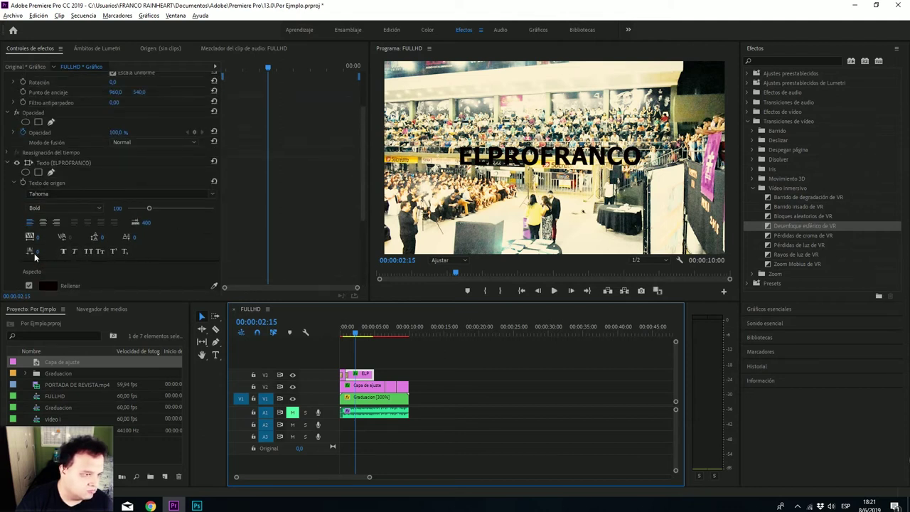
Step: Collapse Texto (ELPROFRANCO), expand Opacidad, and return the playhead to 00:00:01:22
left_click(17, 183)
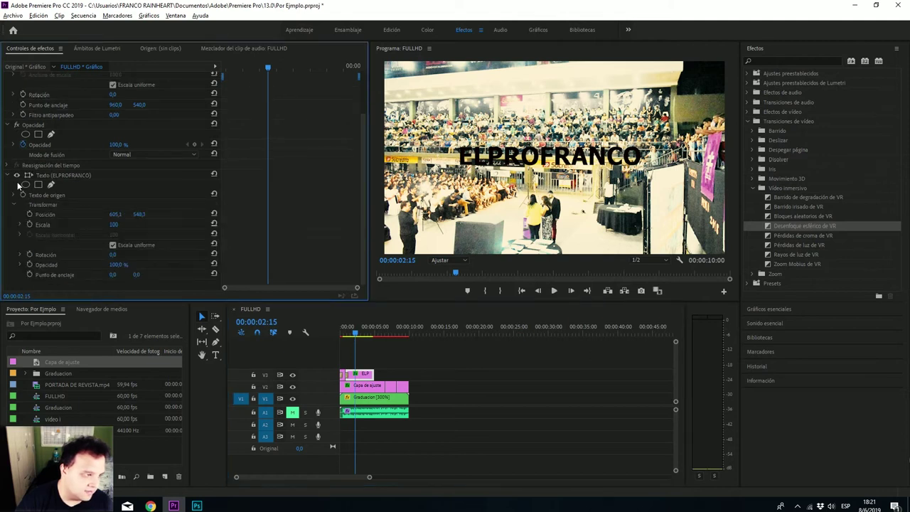
left_click(73, 178)
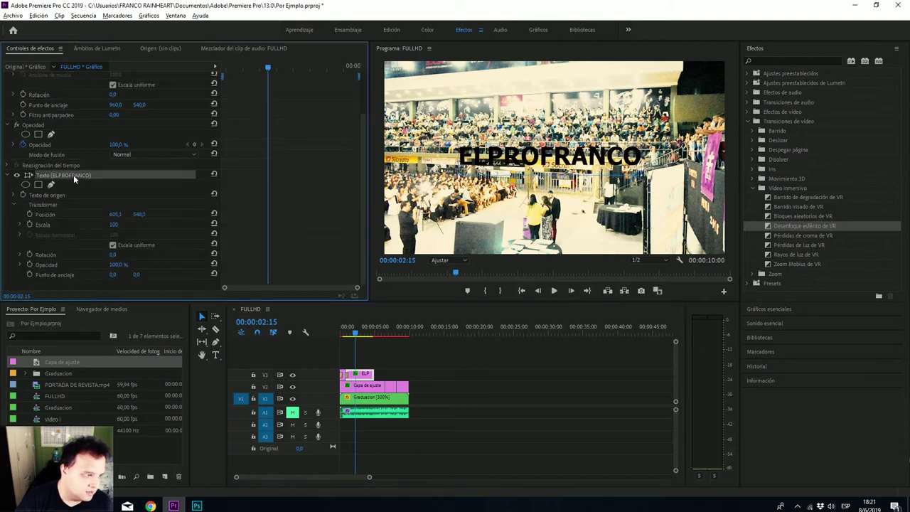
left_click(8, 176)
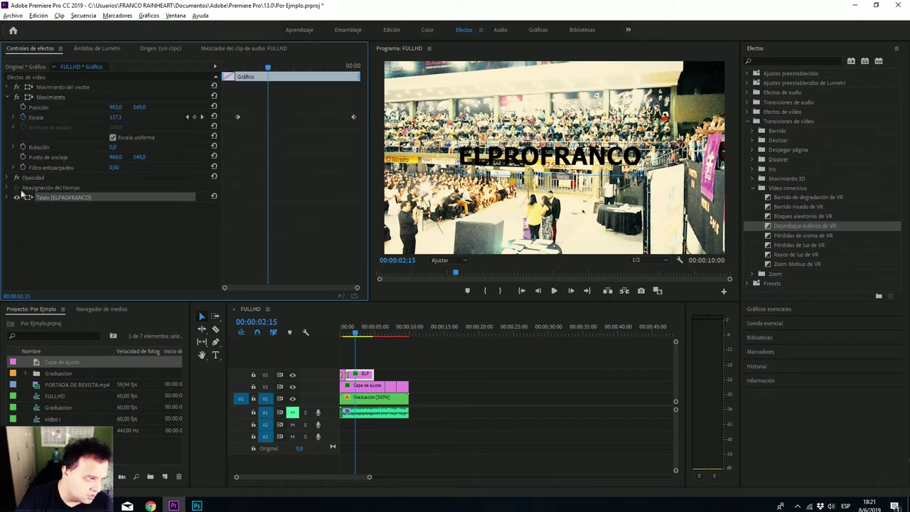
left_click(51, 177)
left_click(8, 177)
left_click_drag(269, 70, 237, 70)
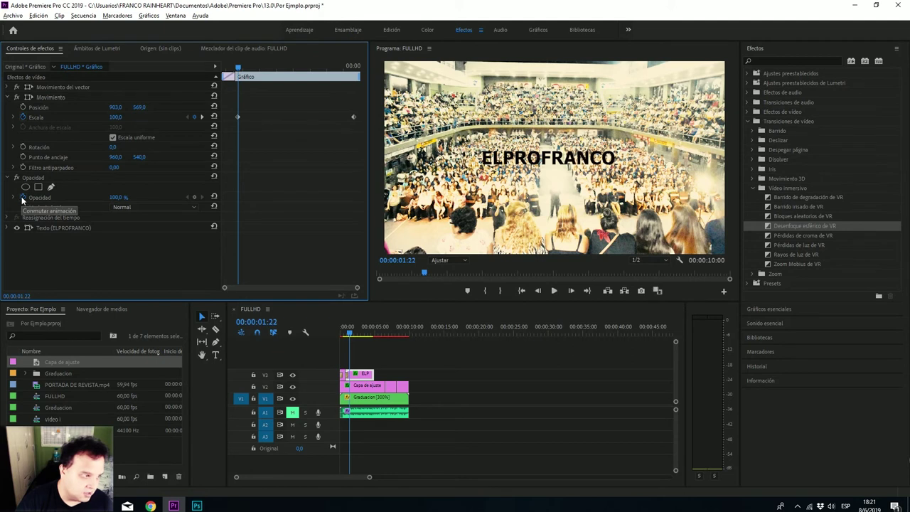
Step: Keyframe Opacidad at the zoom start and set it to 0% at the clip's end
left_click(117, 197)
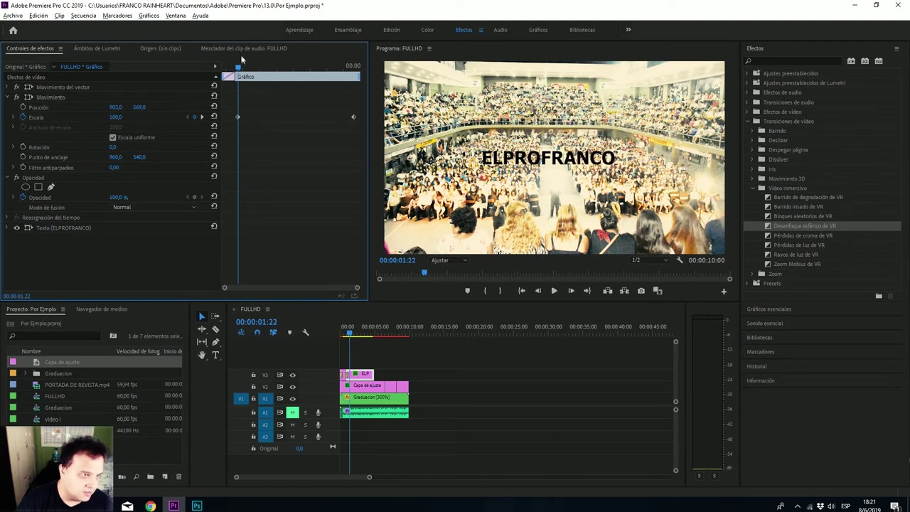
left_click(23, 197)
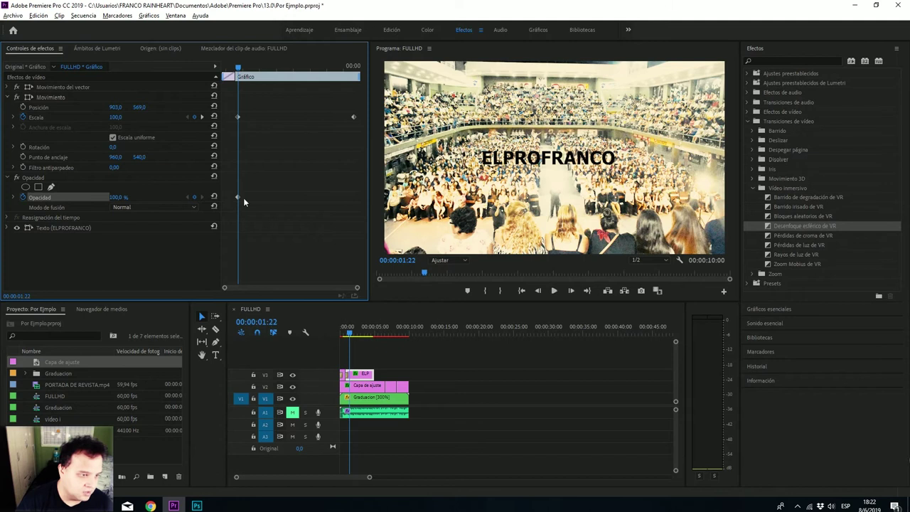
mouse_move(238, 69)
left_mouse_down()
mouse_move(356, 69)
mouse_move(355, 77)
left_mouse_up()
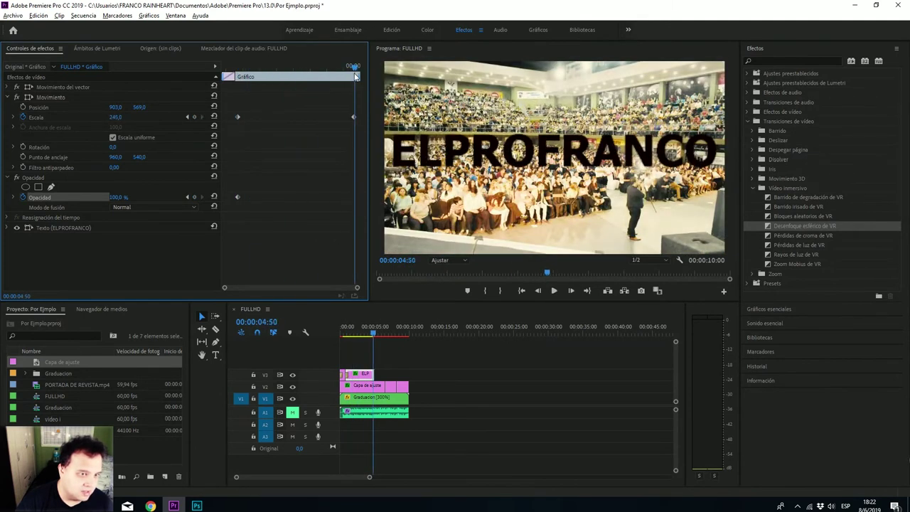
left_click(117, 197)
type("0")
key("Return")
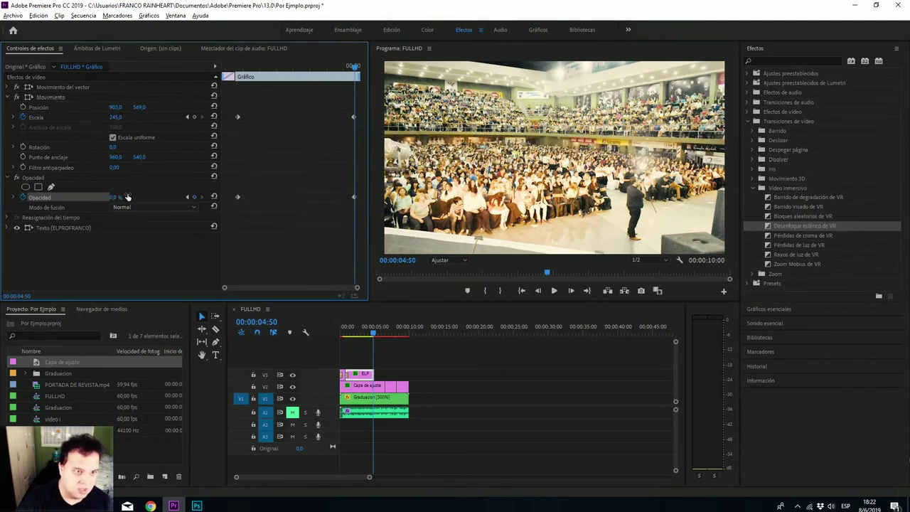
Step: Preview the fade-out from where the title is visible, then hide the opacity properties
left_click_drag(358, 65, 240, 85)
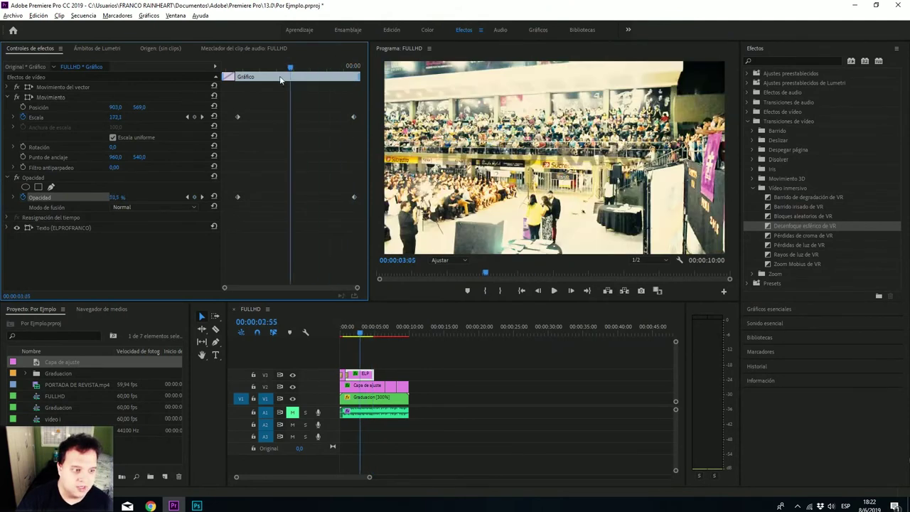
key("space")
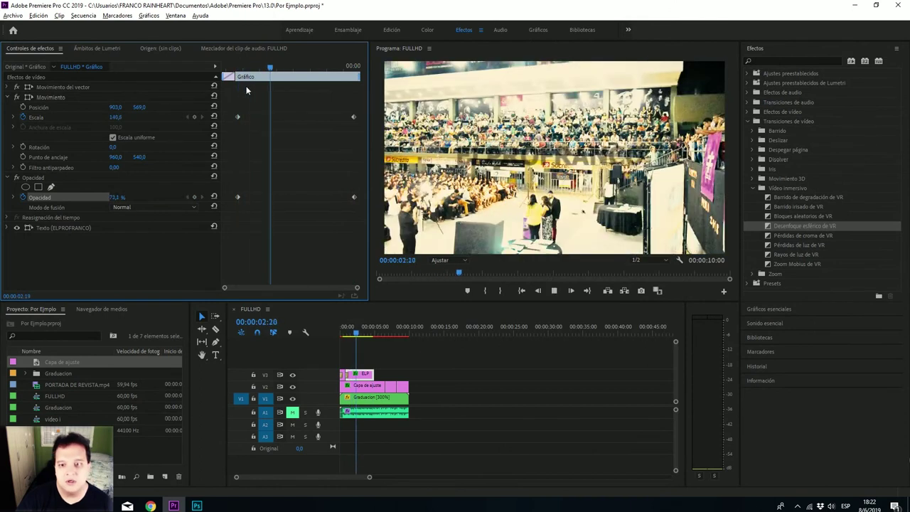
key("space")
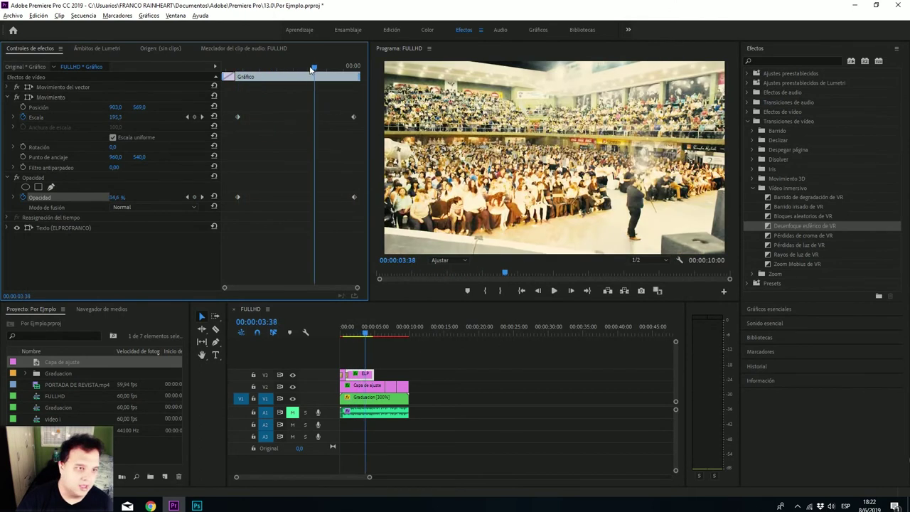
left_click_drag(314, 67, 240, 80)
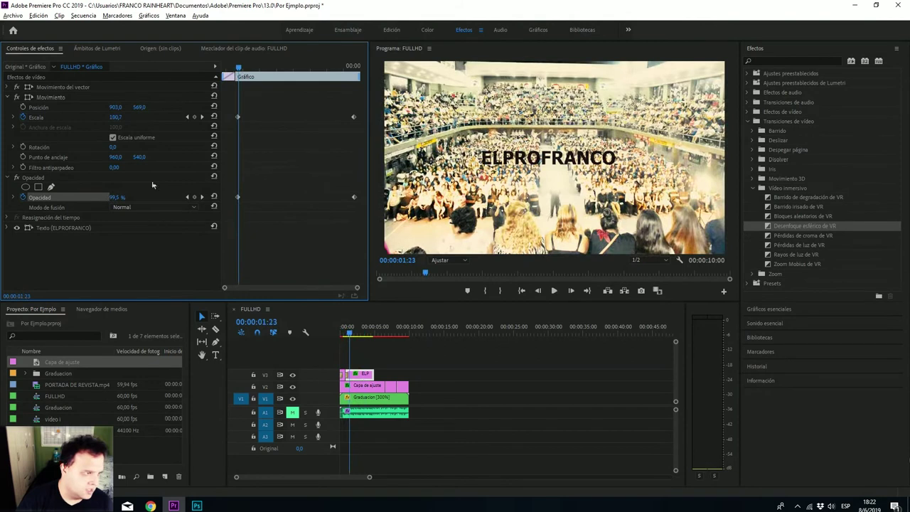
left_click(7, 178)
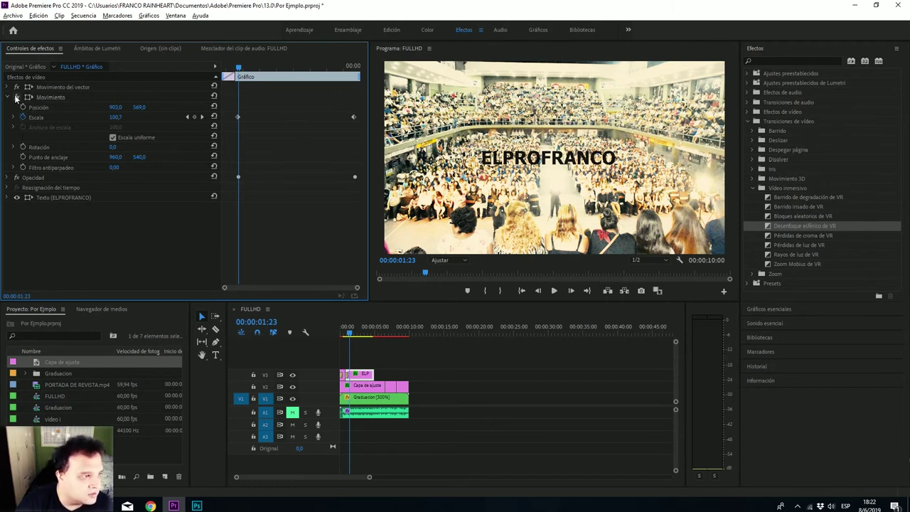
Step: Expand the ELPROFRANCO title's text properties in Effect Controls
left_click(7, 87)
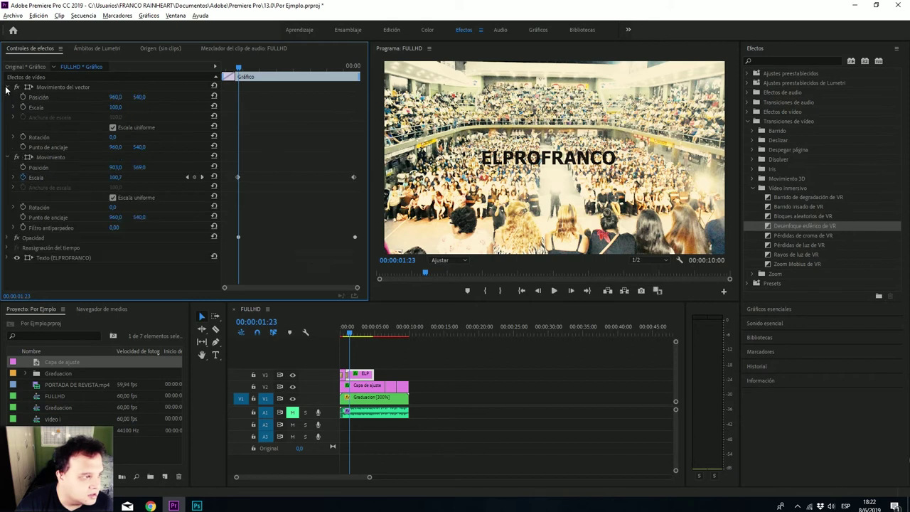
left_click(6, 87)
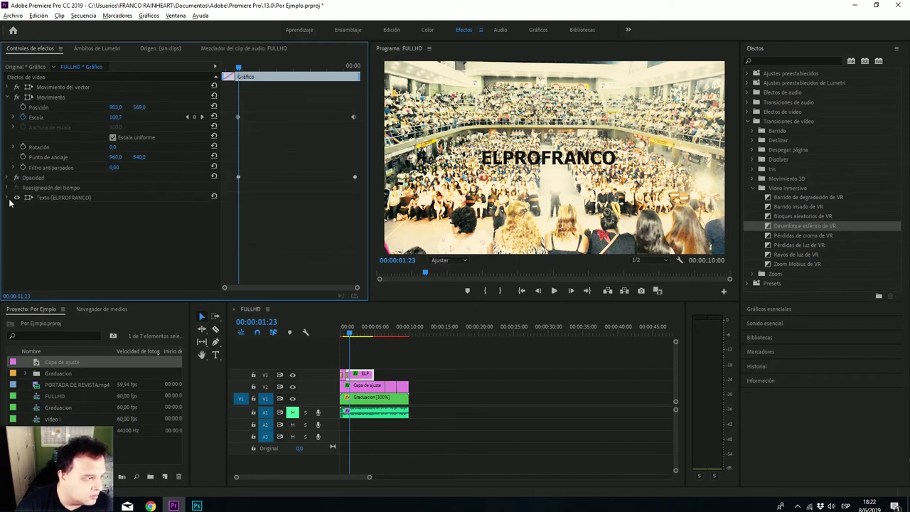
left_click(7, 198)
scroll(34, 216, "down", 1)
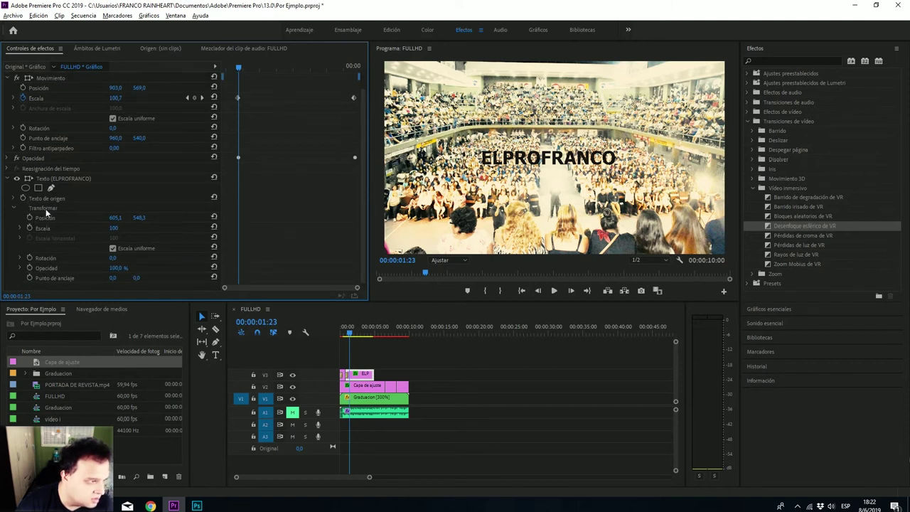
scroll(55, 191, "down", 1)
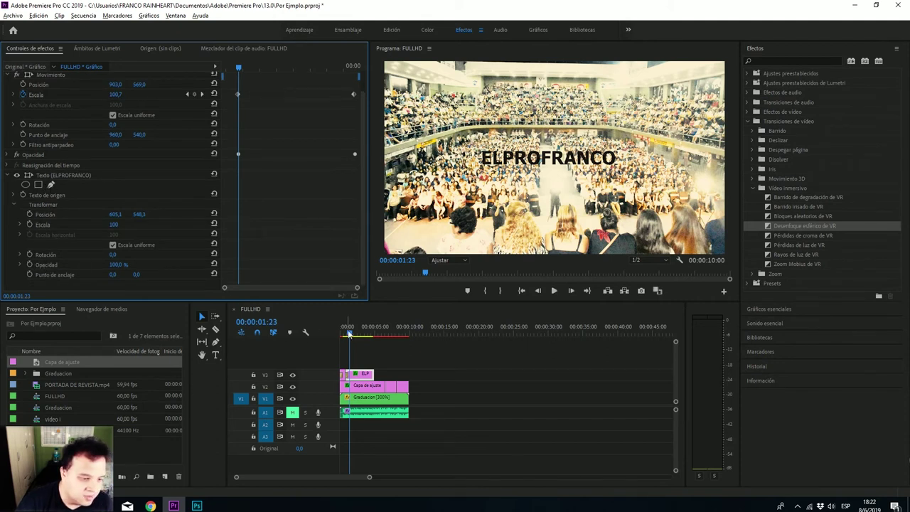
Step: Cut the V3 title clip with the Razor tool at 00:00:01:51
left_click(216, 330)
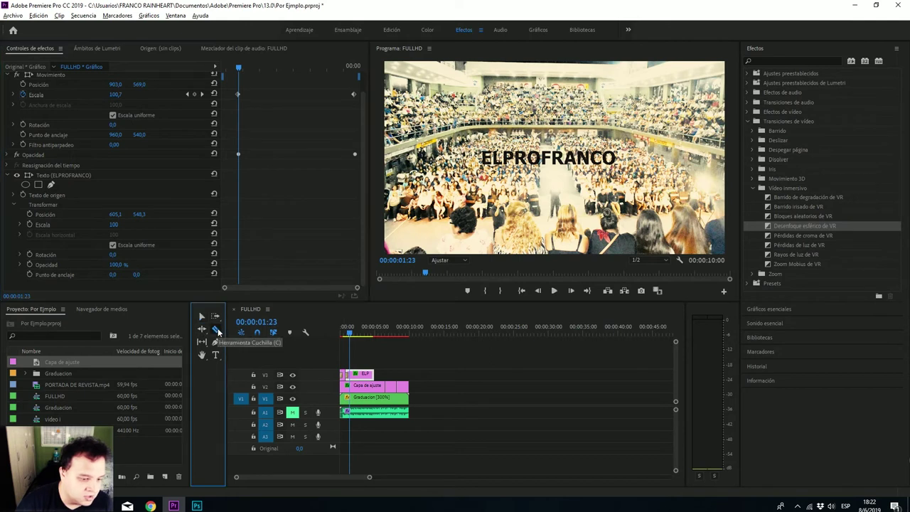
left_click(353, 375)
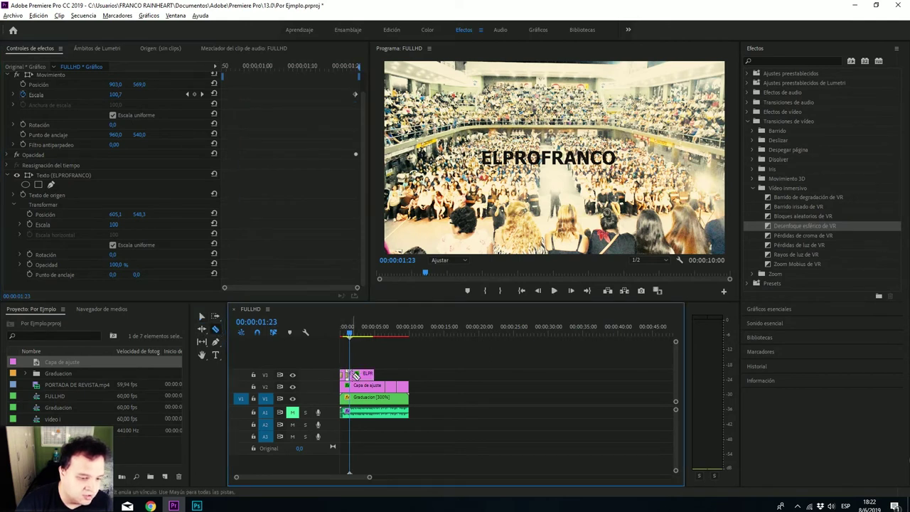
left_click(354, 332)
left_click_drag(354, 332, 355, 332)
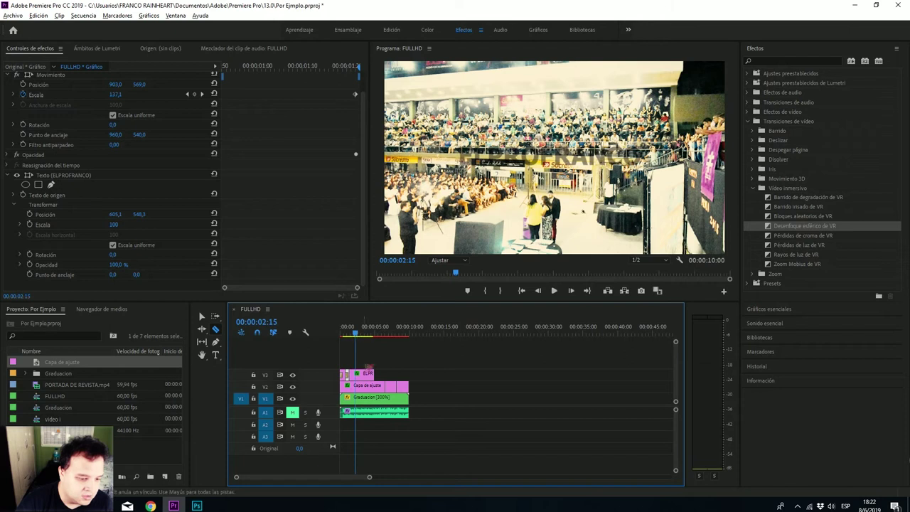
left_click(353, 336)
left_click(353, 336)
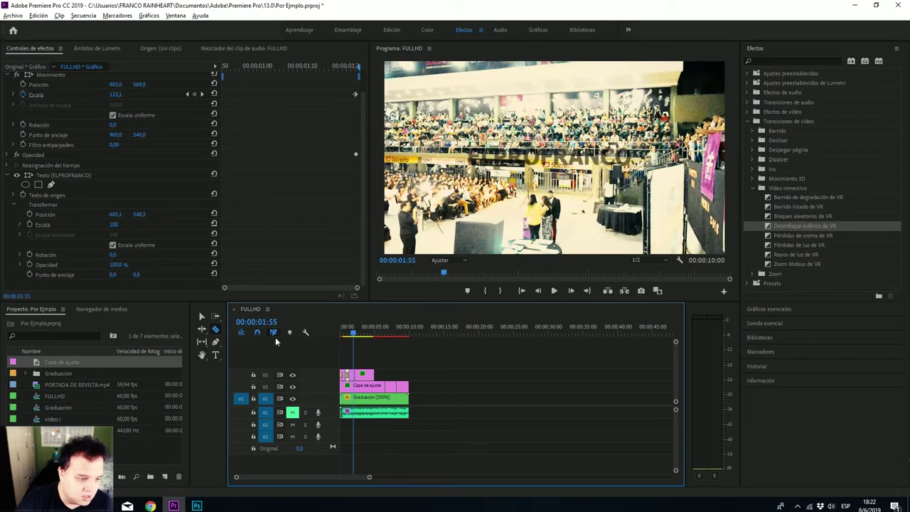
Step: Return to the Selection tool, select the title clip, and reveal its font settings
left_click(202, 315)
left_click(354, 377)
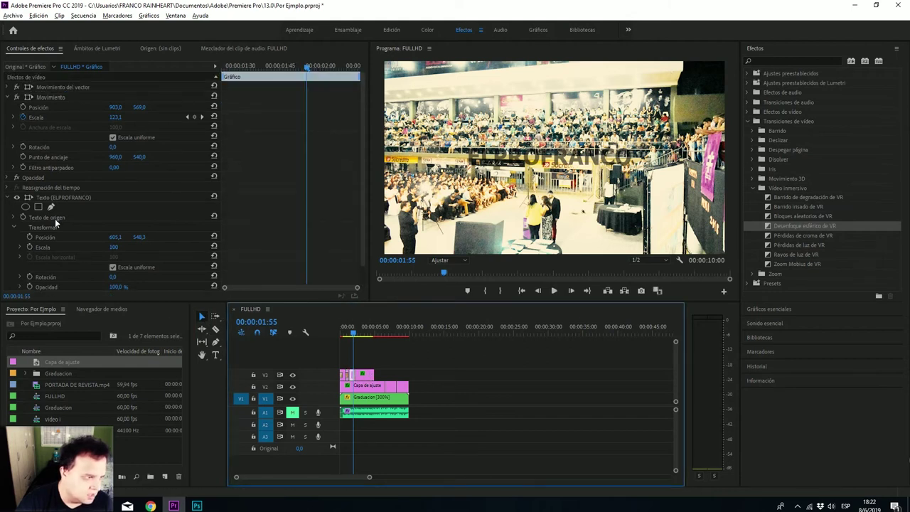
scroll(66, 227, "down", 2)
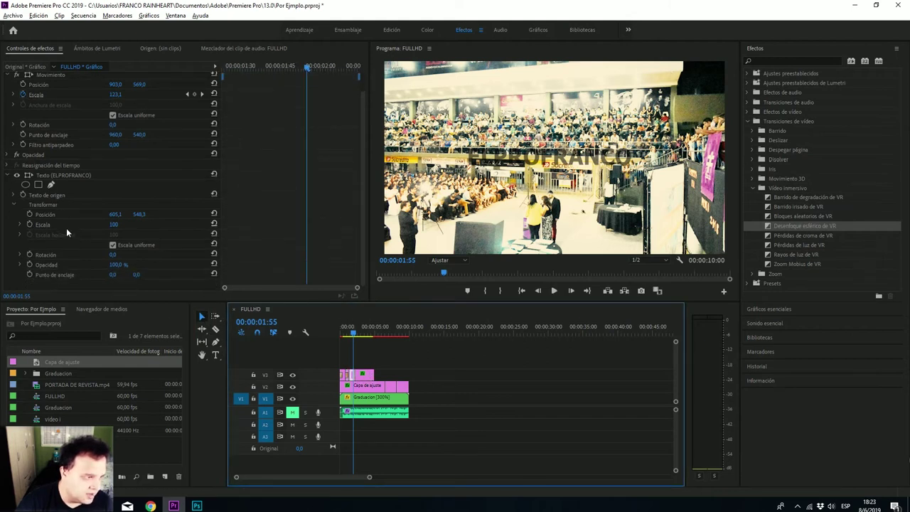
left_click(13, 195)
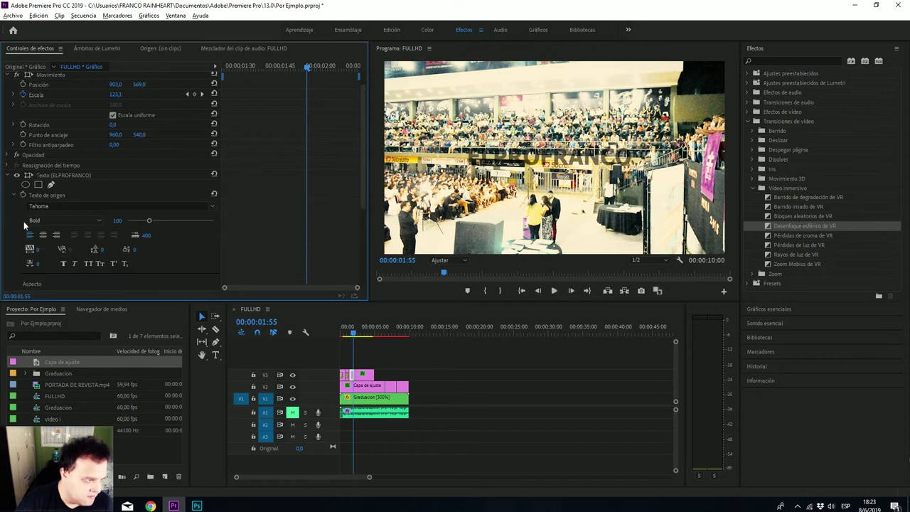
Step: Change the Rellenar colour of the ELPROFRANCO title to red
scroll(25, 224, "down", 3)
left_click(48, 250)
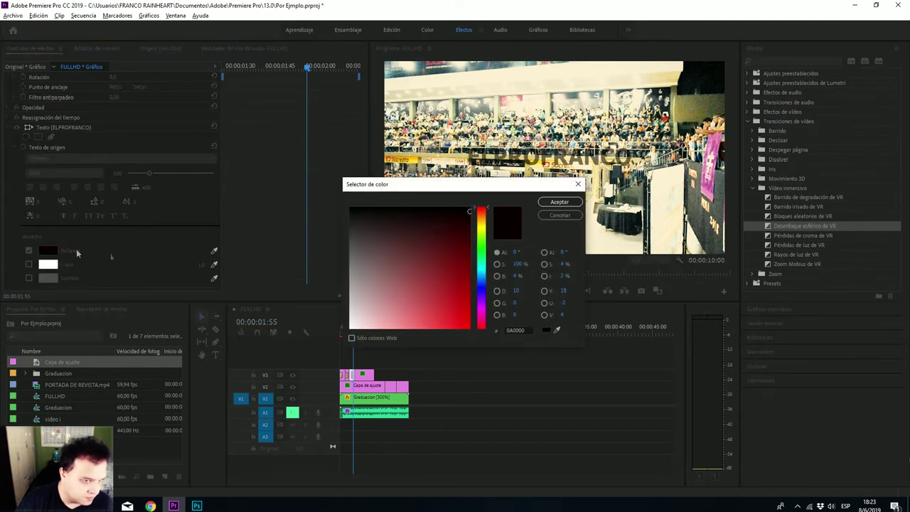
left_click_drag(451, 256, 456, 297)
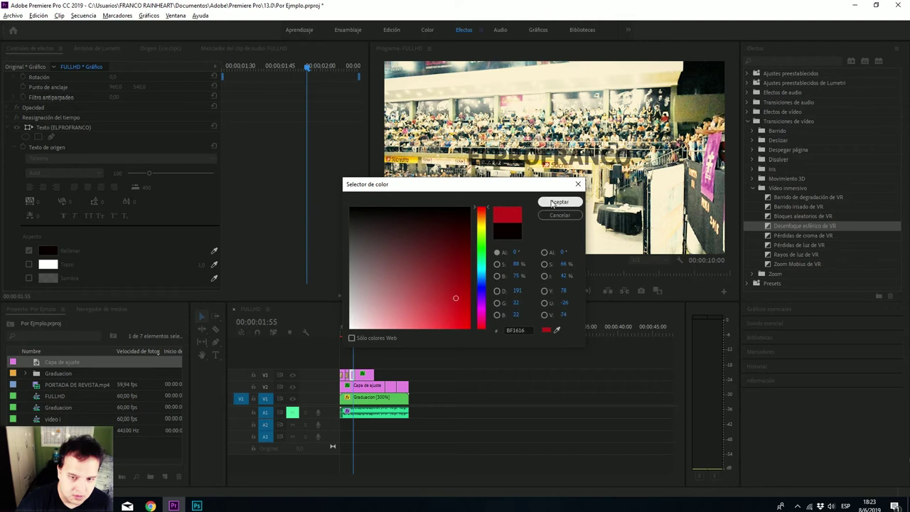
left_click(559, 202)
Step: Scrub between 00:00:03:00 and 00:00:03:25 to review the red title
left_click_drag(357, 337, 366, 339)
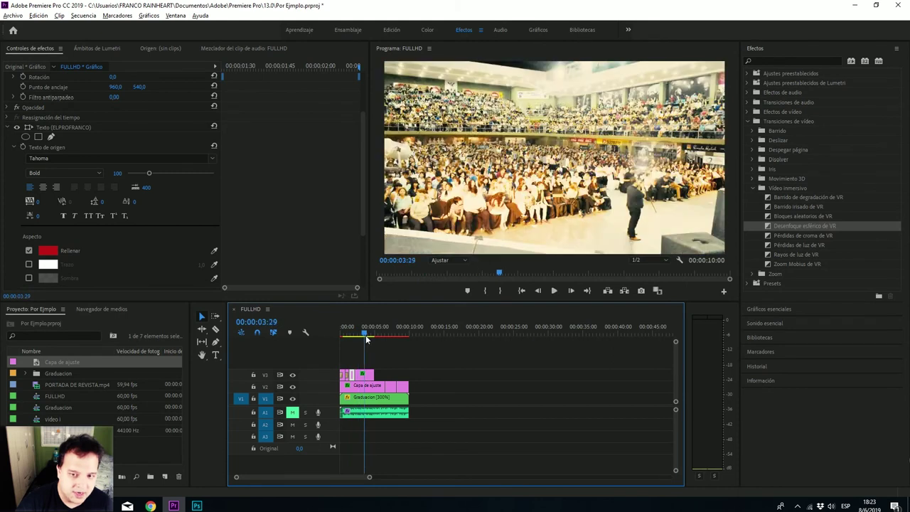
left_click_drag(366, 339, 363, 339)
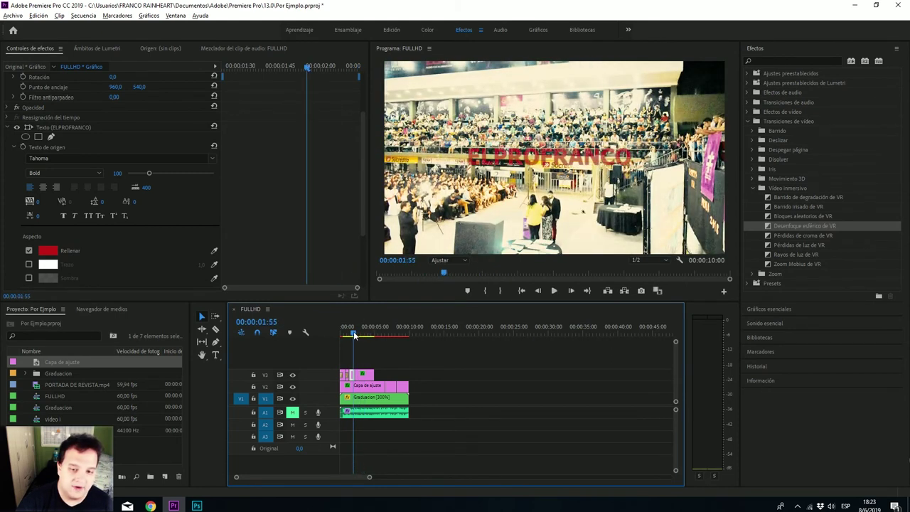
left_click_drag(361, 336, 364, 336)
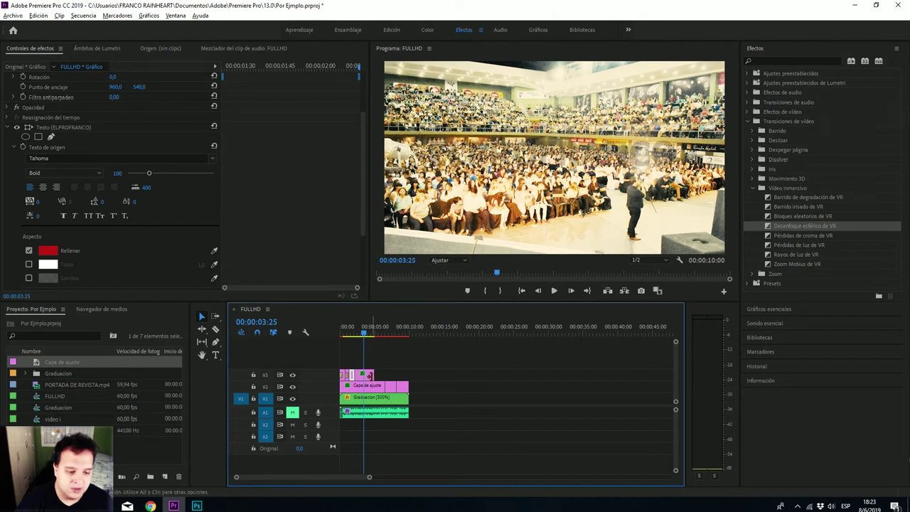
Step: Select the second piece of the V3 title clip and move to 00:00:02:40
left_click(369, 375)
left_click(364, 374)
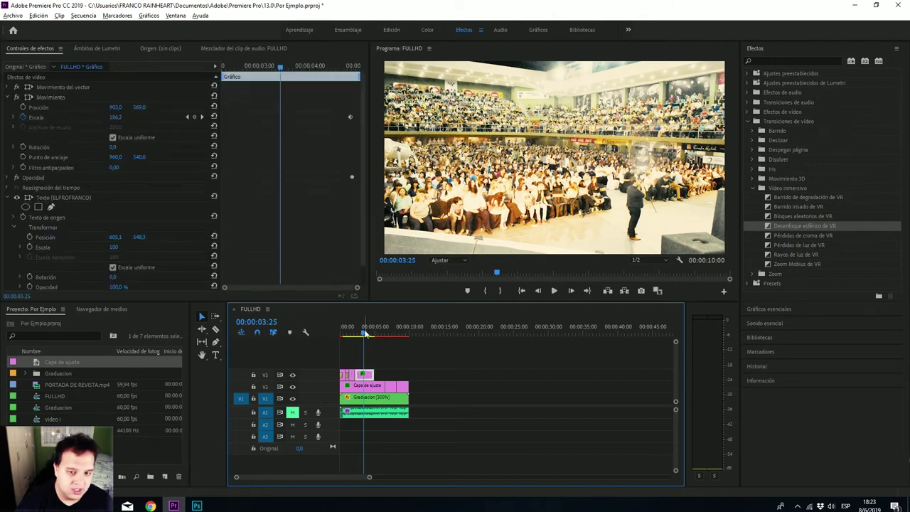
left_click(362, 332)
left_click(358, 332)
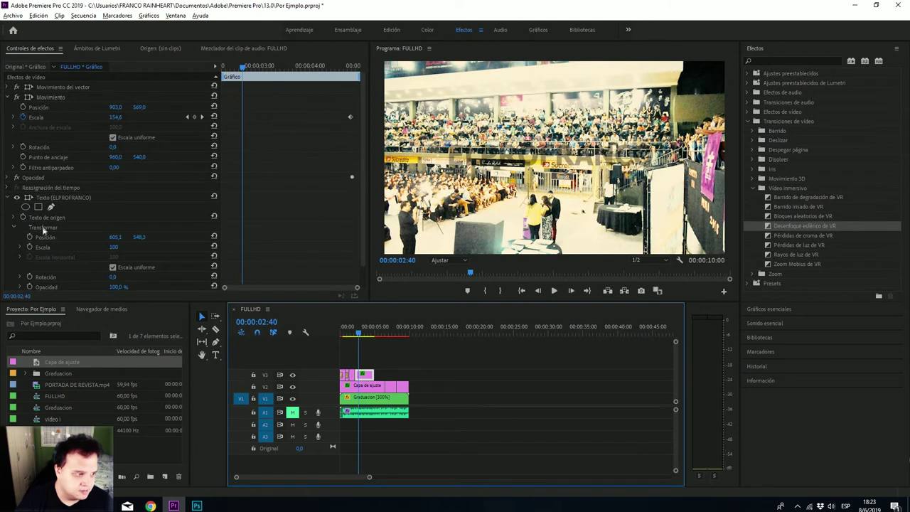
Step: Expand Texto de origen for the second piece and collapse the motion properties
left_click(15, 218)
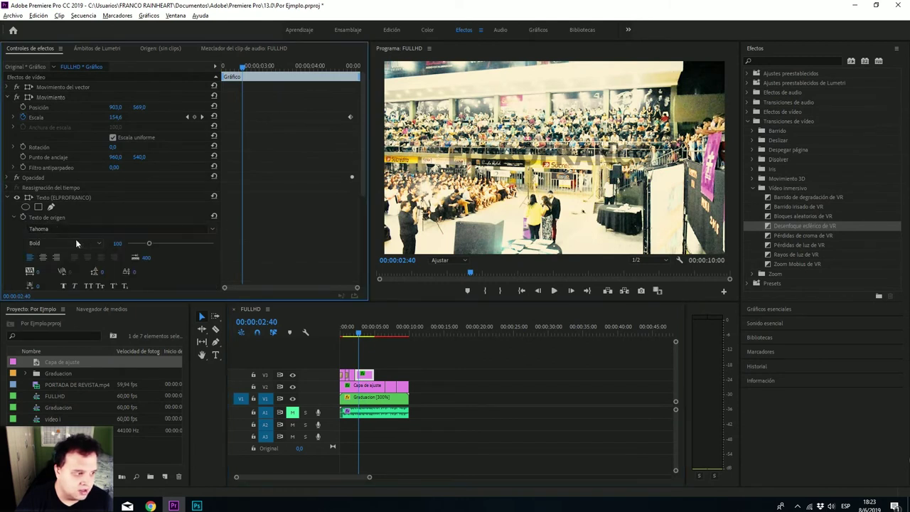
scroll(100, 277, "down", 1)
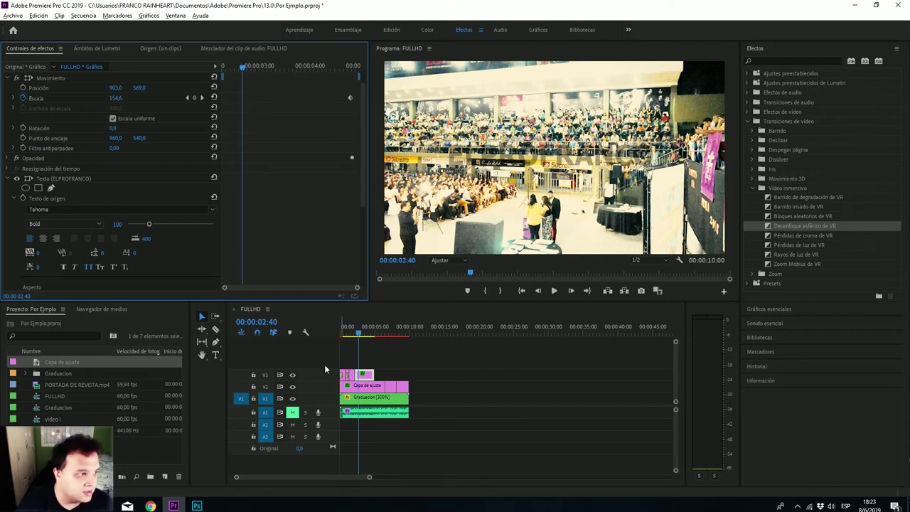
left_click(10, 78)
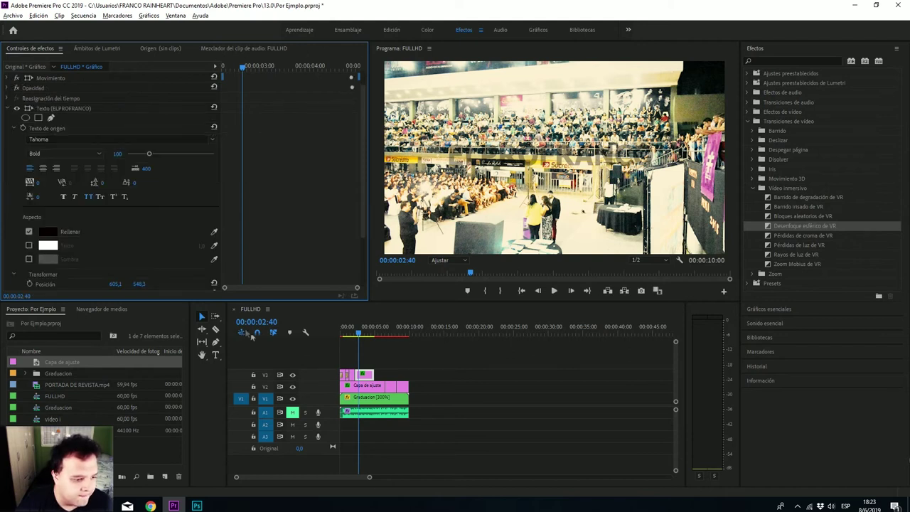
left_click(129, 383)
left_click(137, 429)
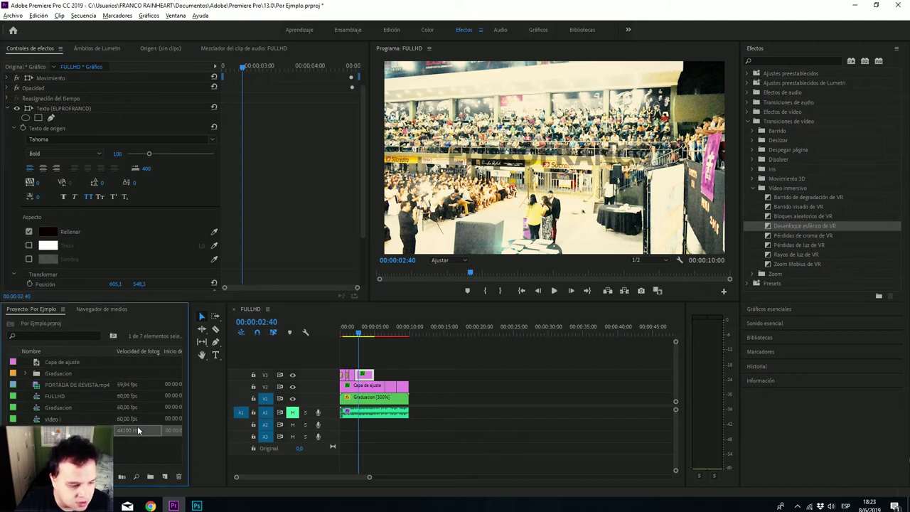
left_click(367, 383)
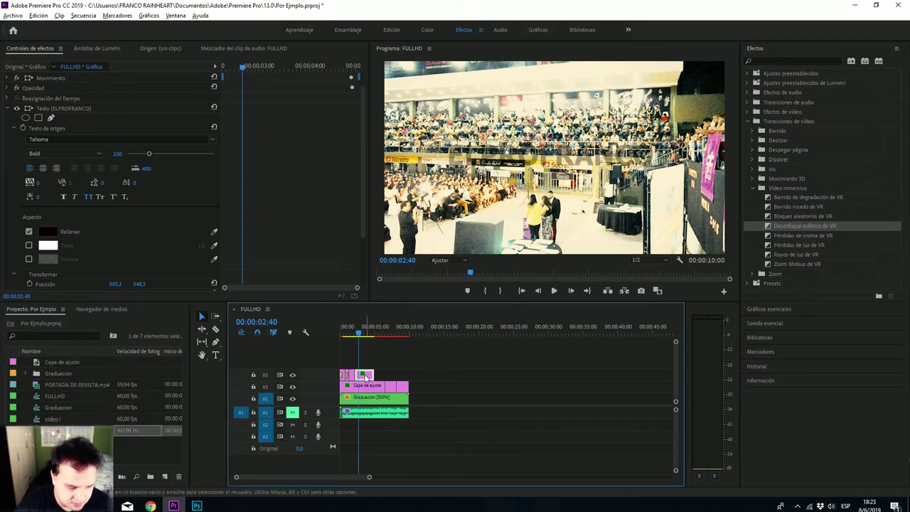
Step: Select the ELPROFRANCO graphic clip on track V3
right_click(366, 378)
key("Escape")
right_click(365, 378)
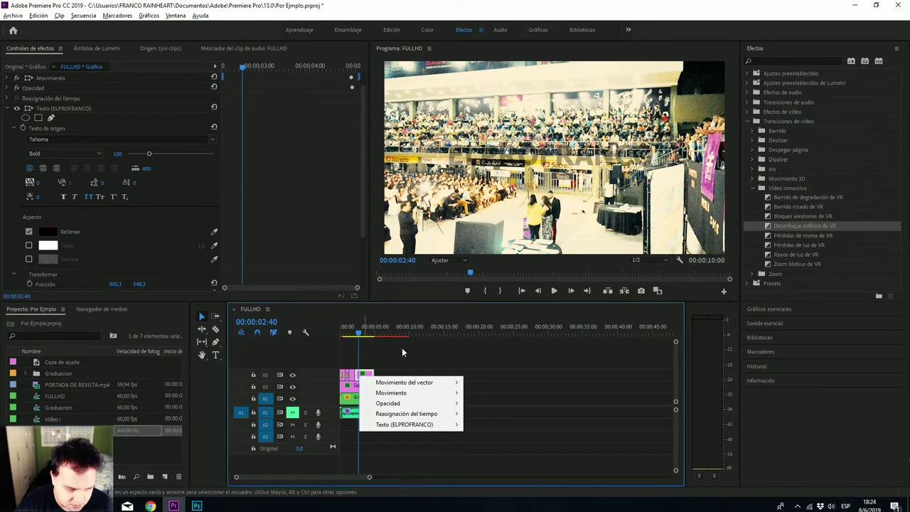
left_click(364, 378)
left_click(365, 379)
Step: View the graphic's Propiedades (1920 x 1080, alpha), close them, and return to 00:00:01:38
right_click(366, 382)
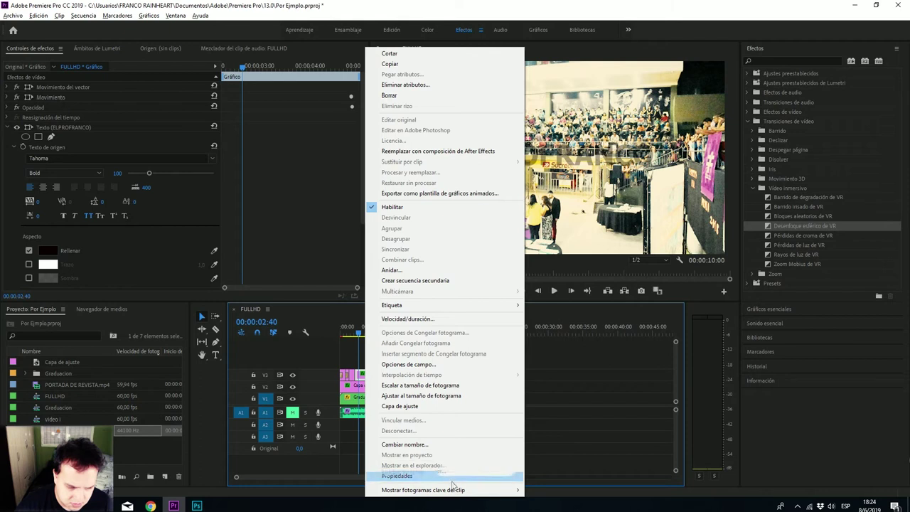
left_click(485, 476)
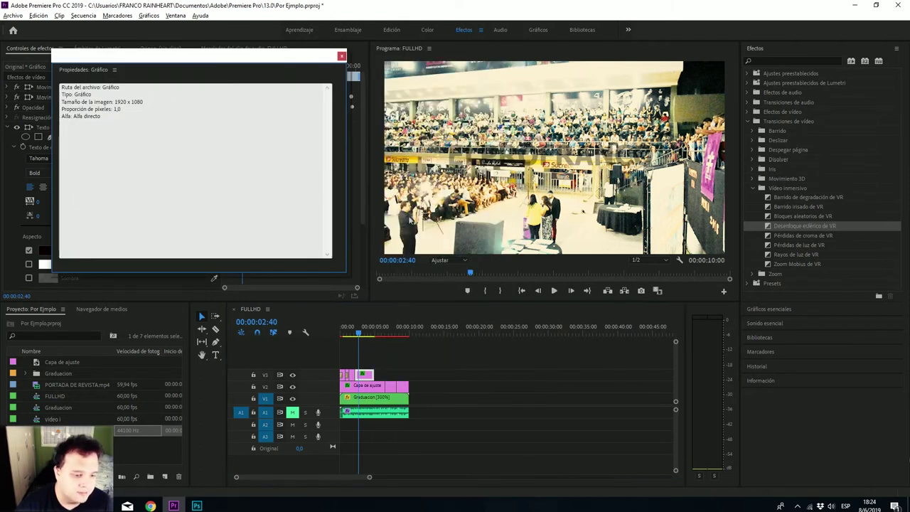
left_click(341, 56)
left_click_drag(363, 338, 349, 334)
left_click(537, 165)
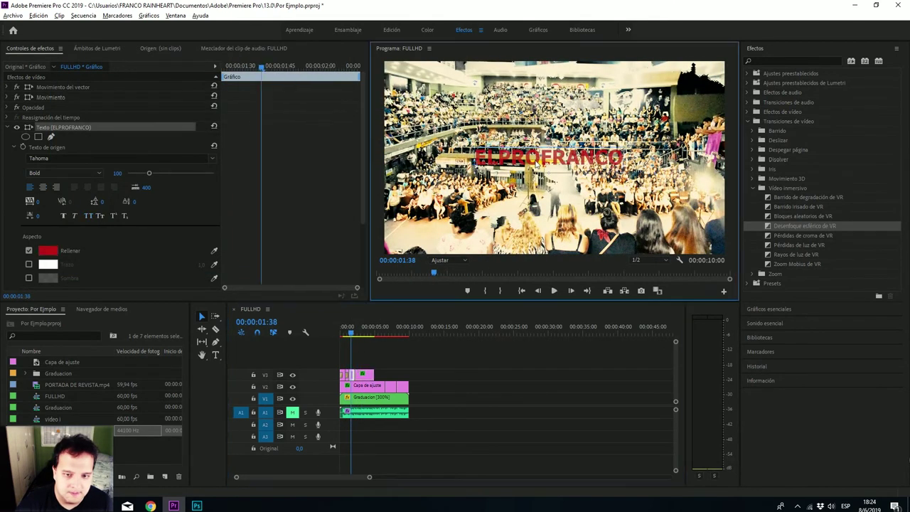
Step: Scrub to the crowd frame at 01:42 and select the title clip on V3
double_click(537, 164)
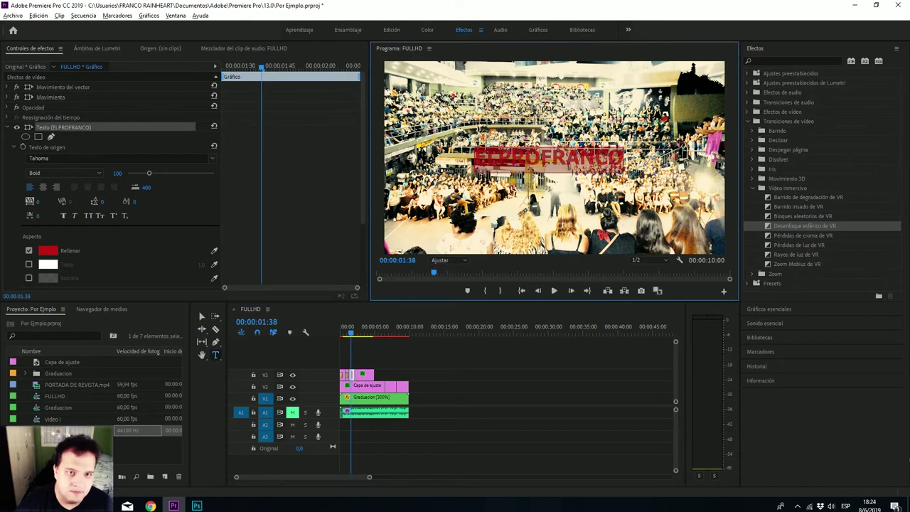
right_click(542, 160)
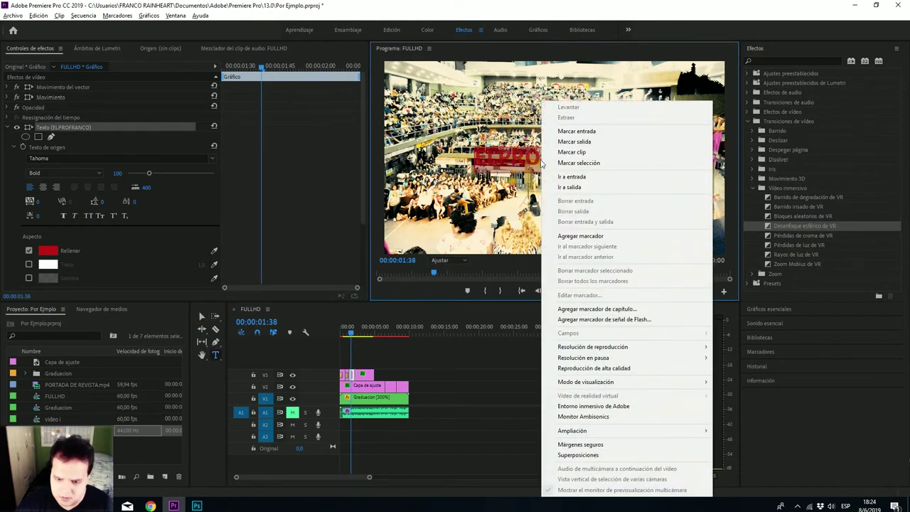
left_click(522, 162)
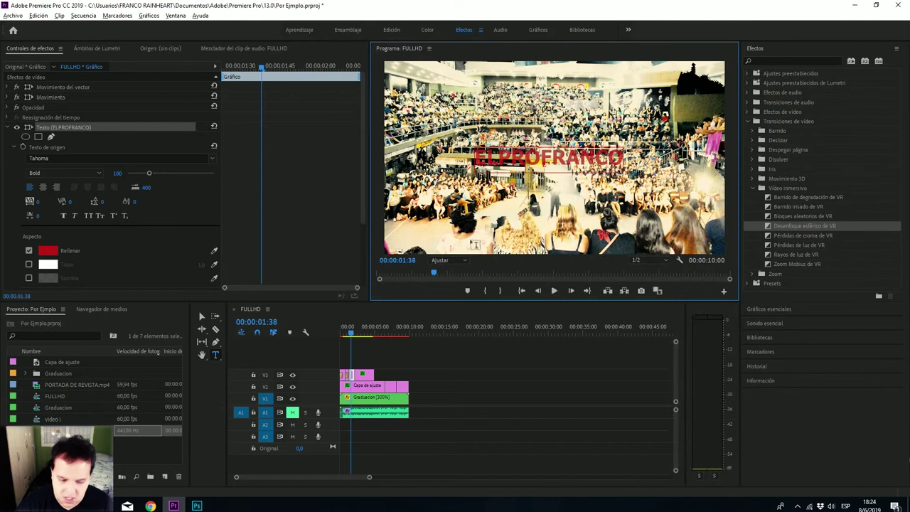
left_click(357, 335)
mouse_move(358, 335)
left_mouse_down()
mouse_move(358, 311)
mouse_move(347, 315)
left_mouse_up()
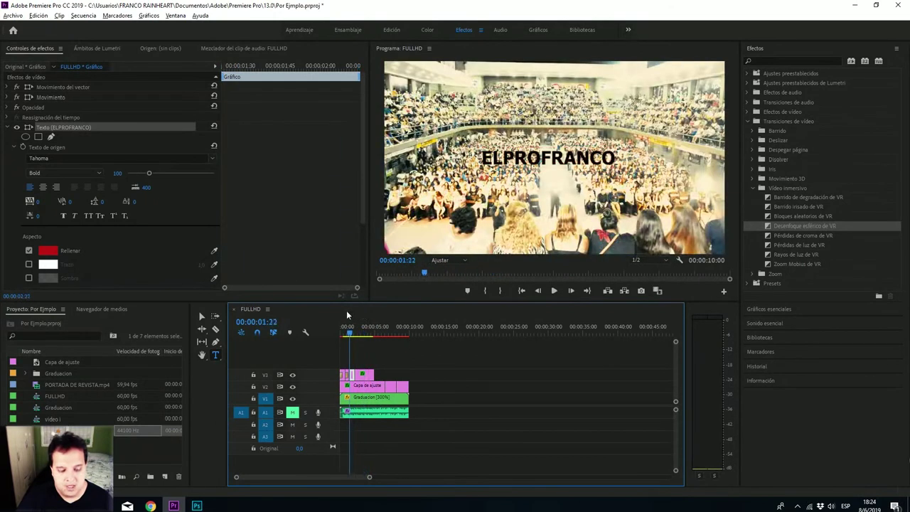
left_click_drag(348, 315, 349, 310)
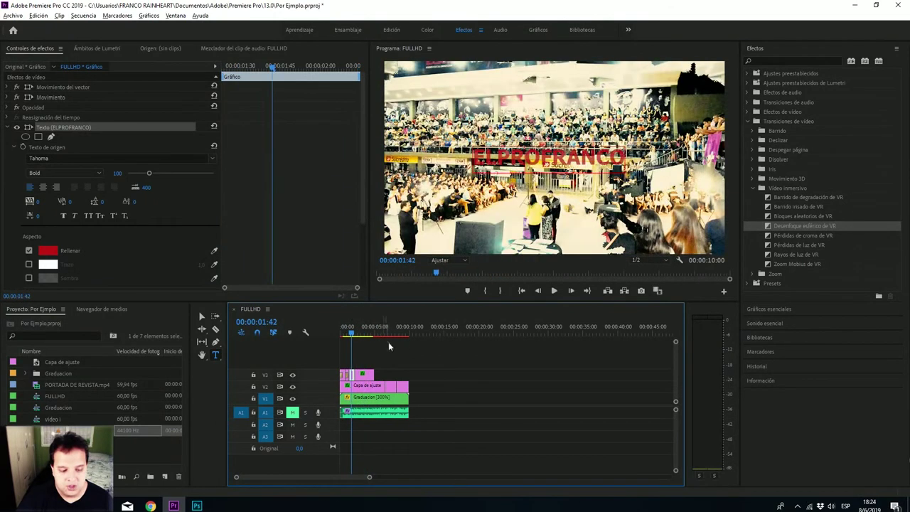
left_click(367, 376)
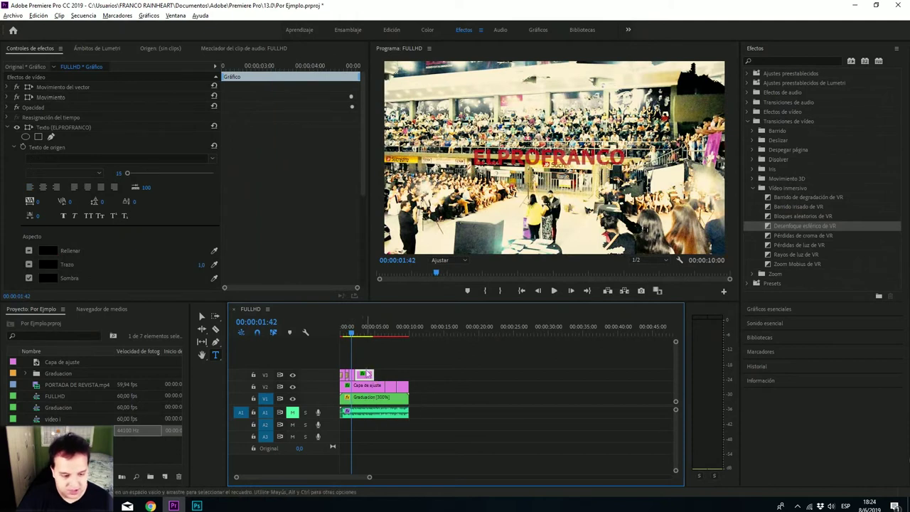
Step: Remove the stray graphic clip from the end of V1
left_click_drag(355, 334, 394, 332)
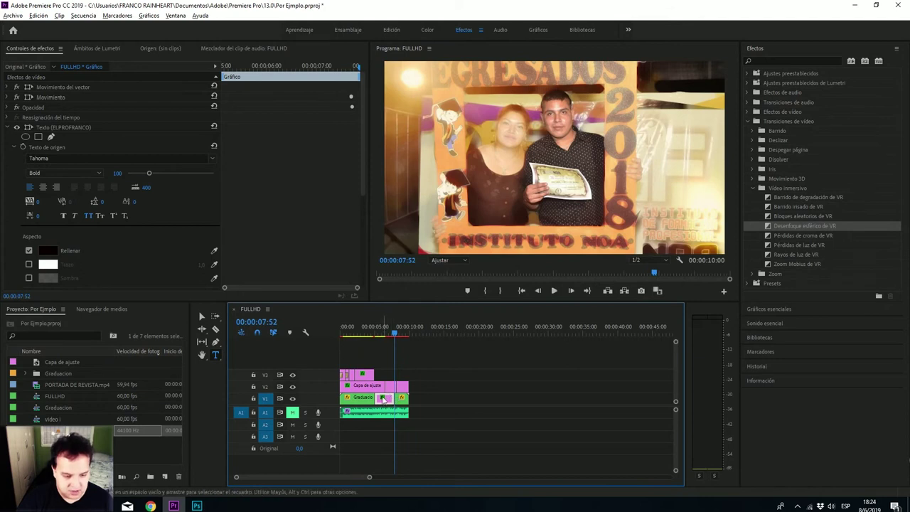
mouse_move(374, 332)
left_mouse_down()
mouse_move(426, 333)
mouse_move(402, 332)
left_mouse_up()
left_click(395, 398)
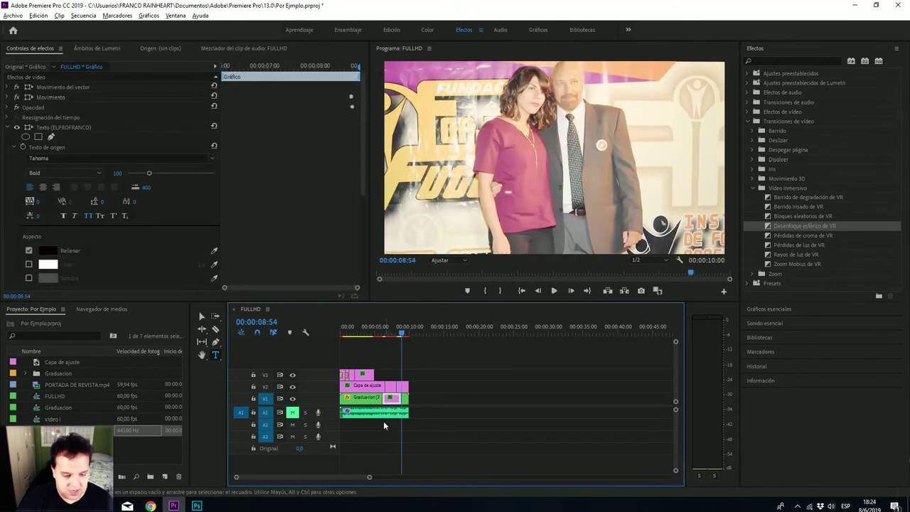
left_click_drag(395, 397, 433, 386)
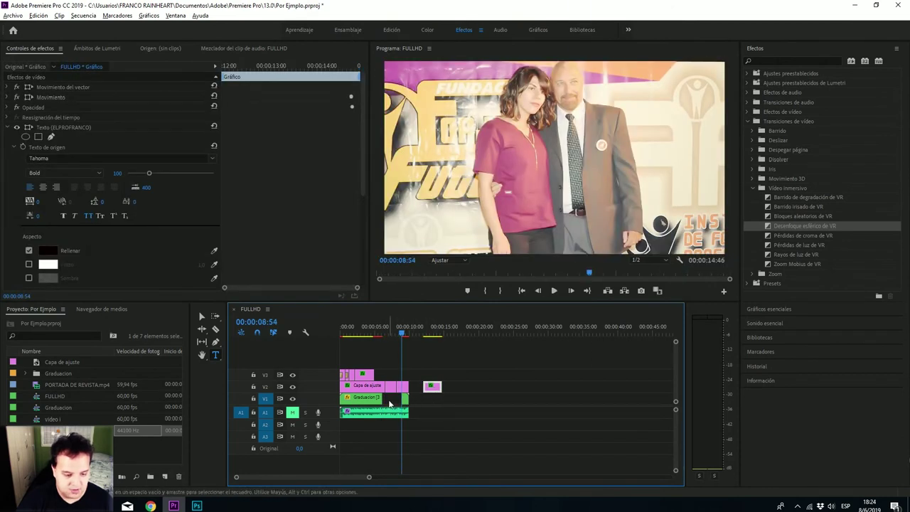
key("Delete")
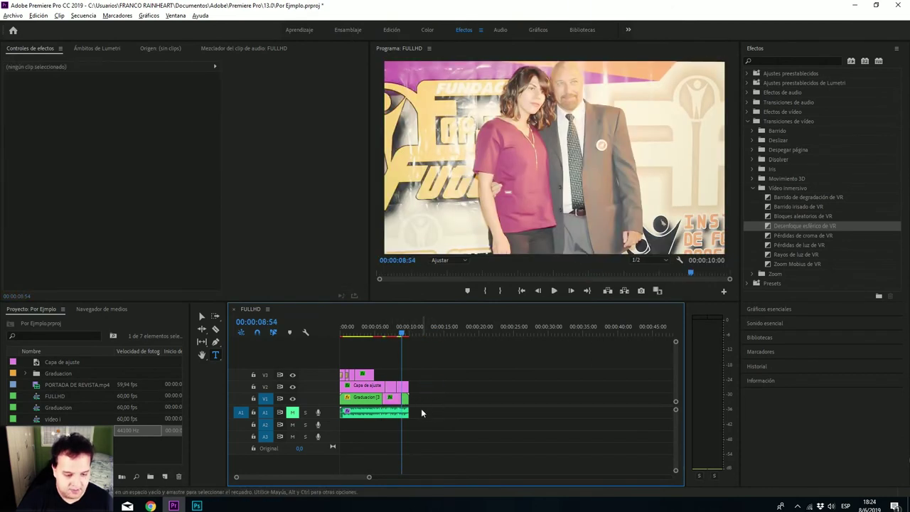
key("Up")
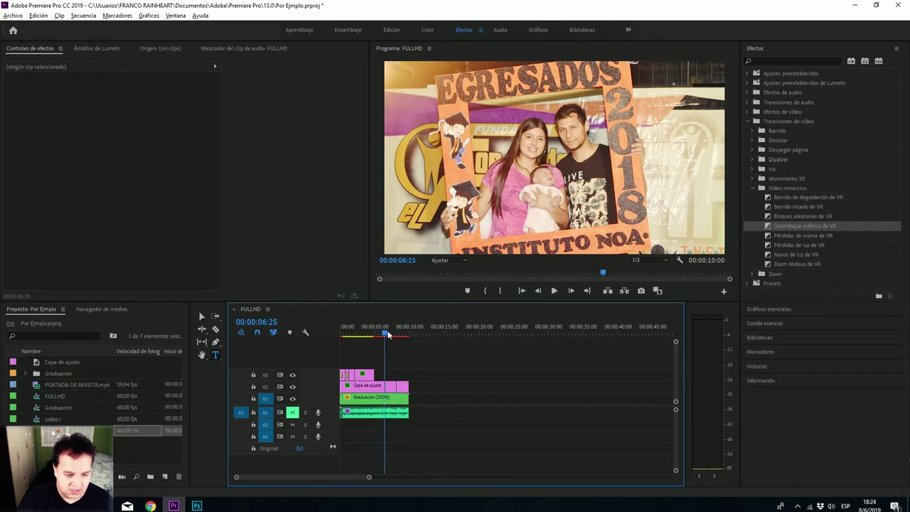
Step: Paste the graphic clip onto V3 around 00:00:05:30 over the graduation photo
left_click_drag(384, 332, 448, 335)
key("ctrl+v")
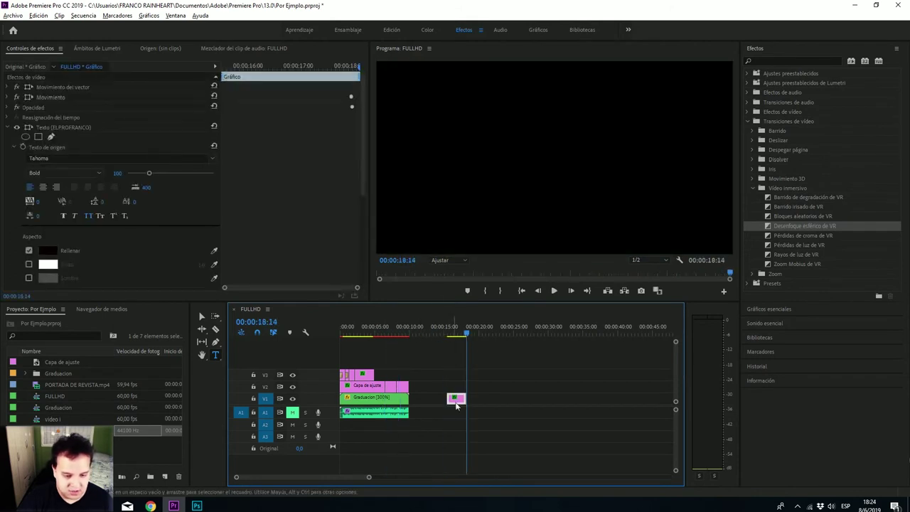
left_click_drag(455, 398, 391, 379)
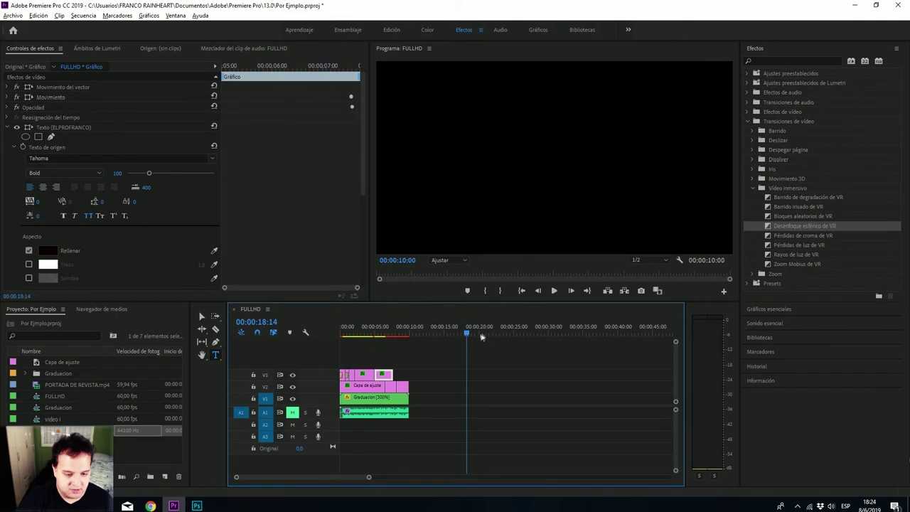
left_click_drag(467, 337, 379, 345)
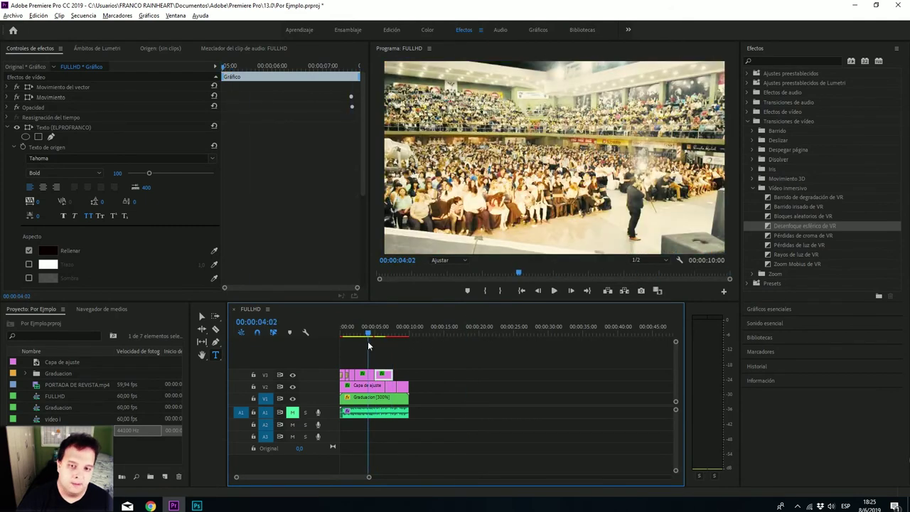
left_click_drag(378, 344, 378, 340)
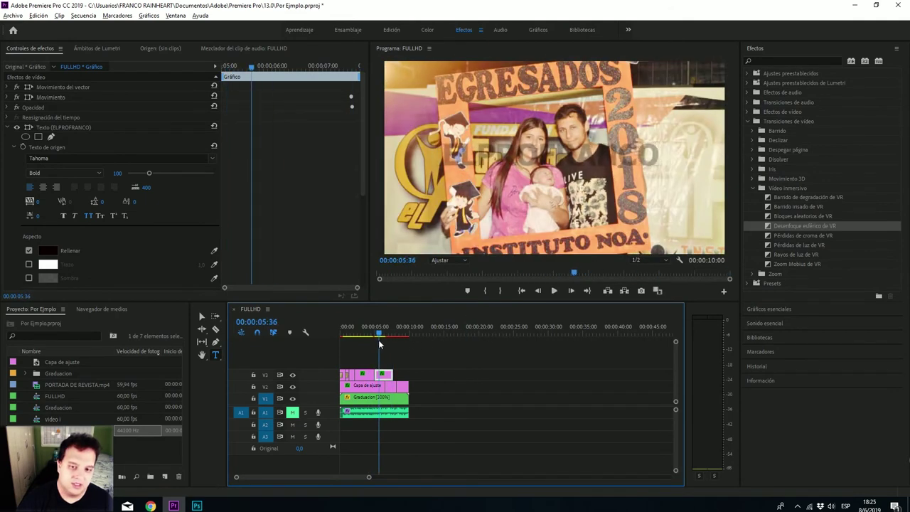
left_click(351, 106)
left_click(347, 106)
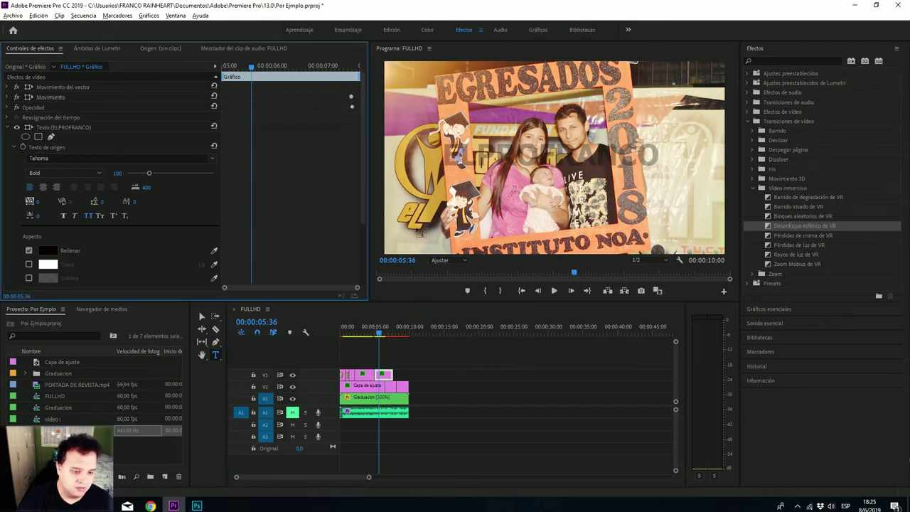
left_click_drag(380, 333, 381, 337)
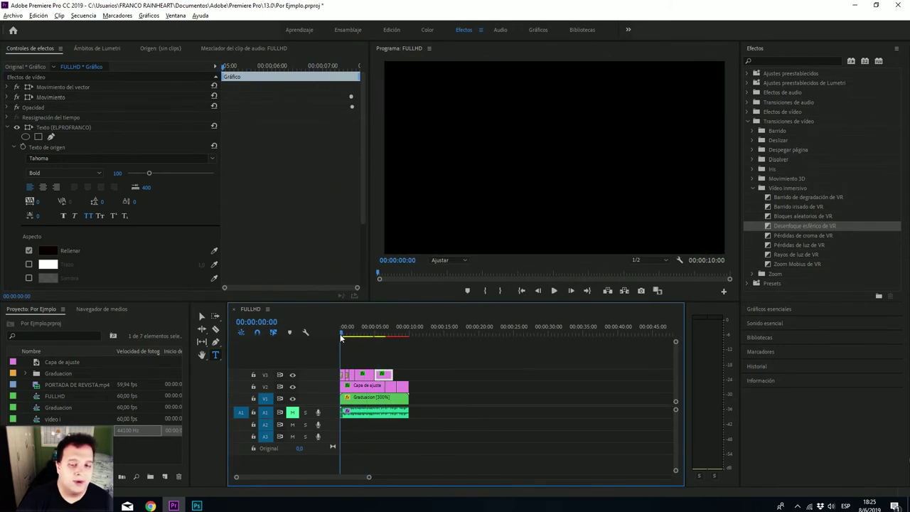
Step: Return the playhead to 00:00:00:00 and play through to the title at 00:00:01:30
left_click_drag(380, 336, 319, 329)
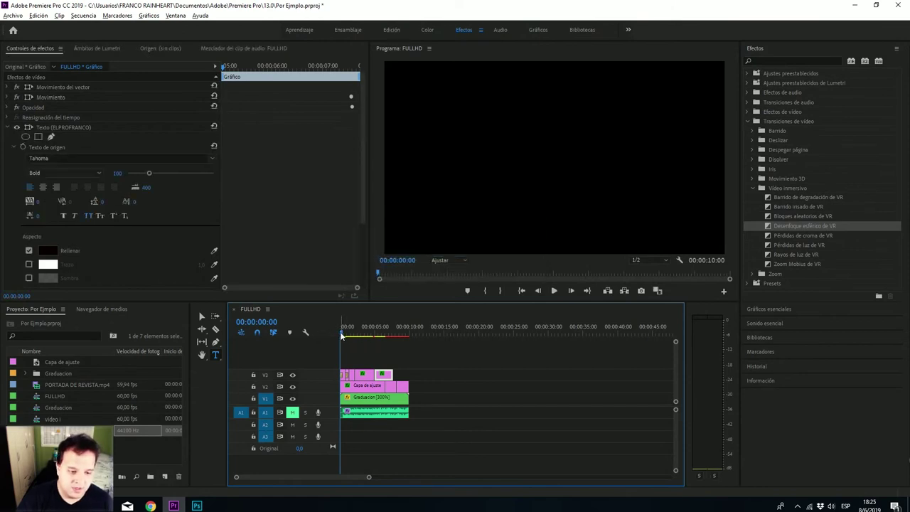
key("space")
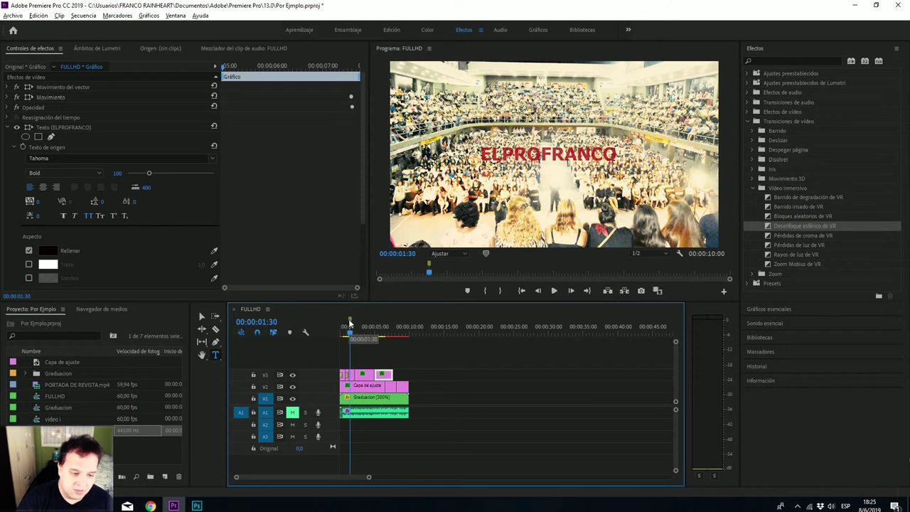
Step: Rename the marker at 00:00:01:30 to 'CAMBIAR A BLANCO Y NEGRO'
right_click(349, 323)
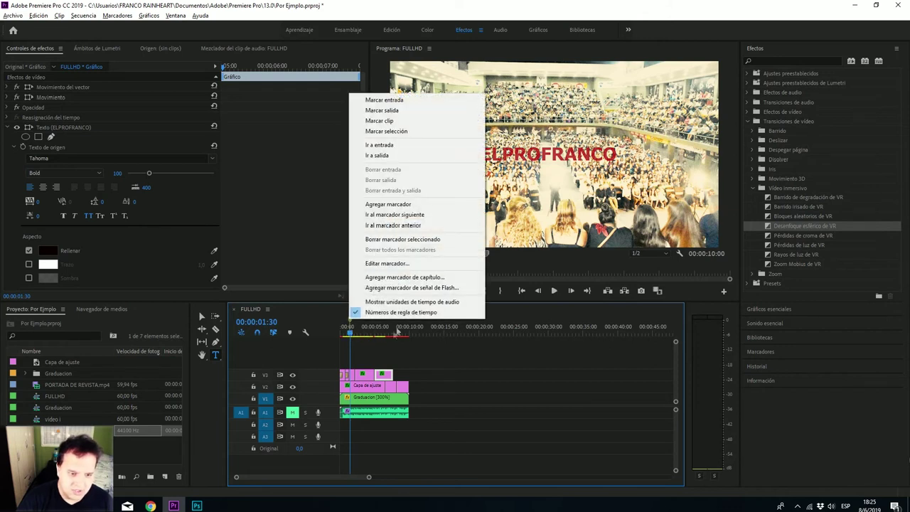
left_click(407, 264)
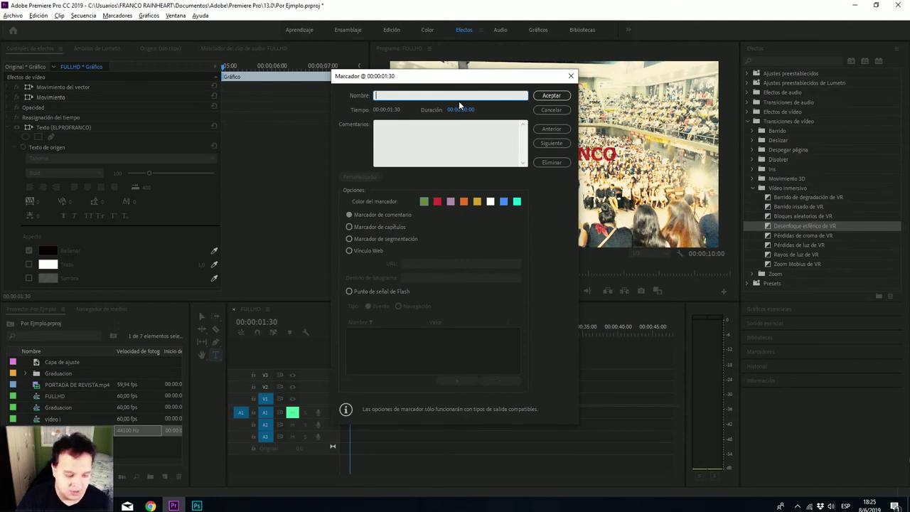
type("CAMBIAR A BLANCO Y NEGRO")
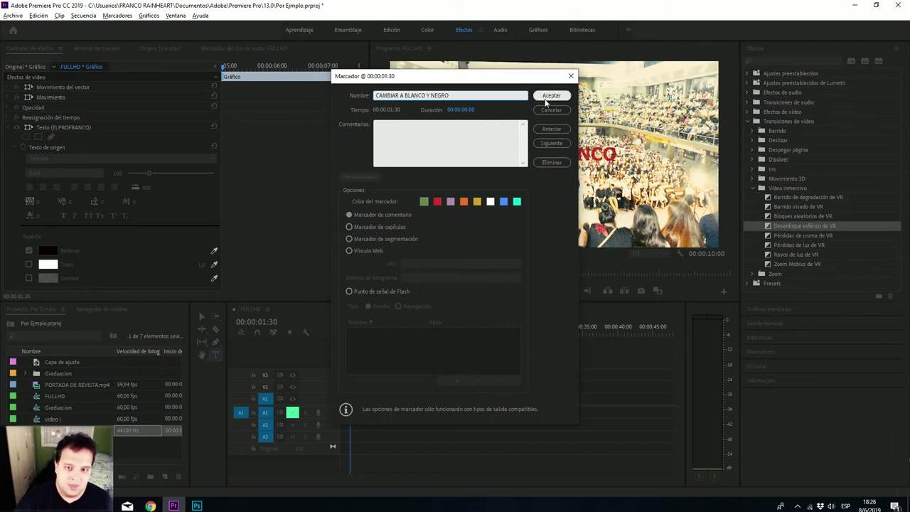
left_click(545, 100)
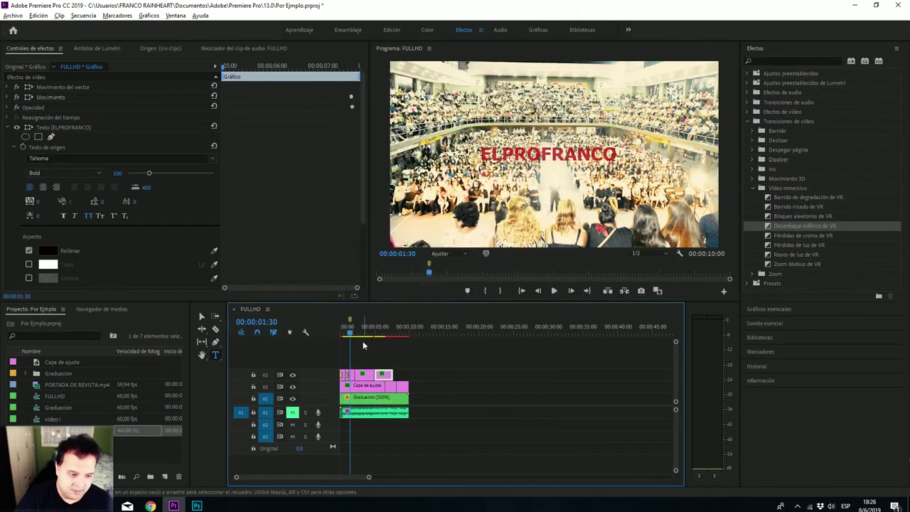
Step: Add a marker at 00:00:03:41, then move back to the 00:00:01:30 marker
left_click_drag(352, 337, 367, 336)
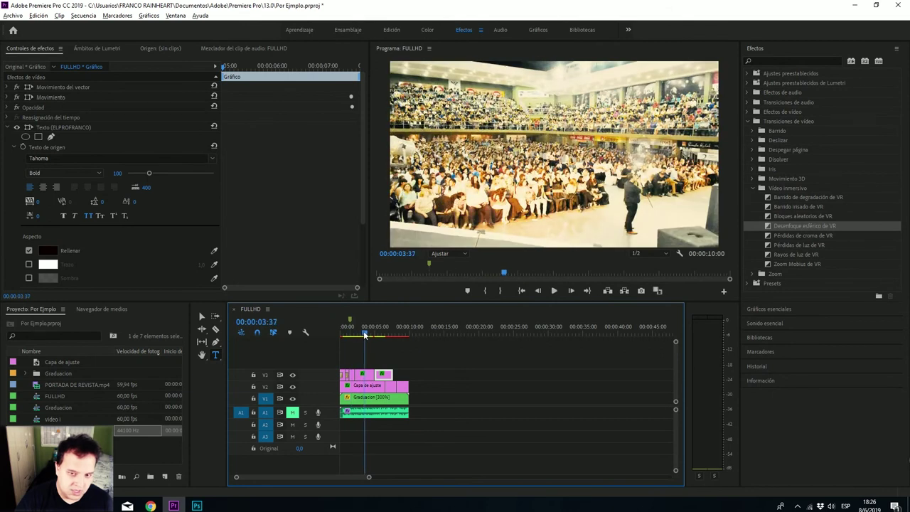
key("m")
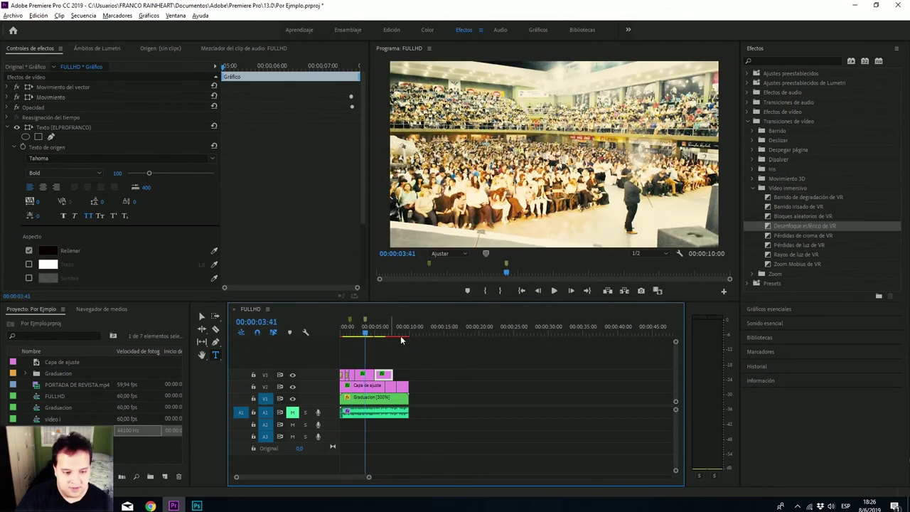
left_click_drag(364, 332, 351, 332)
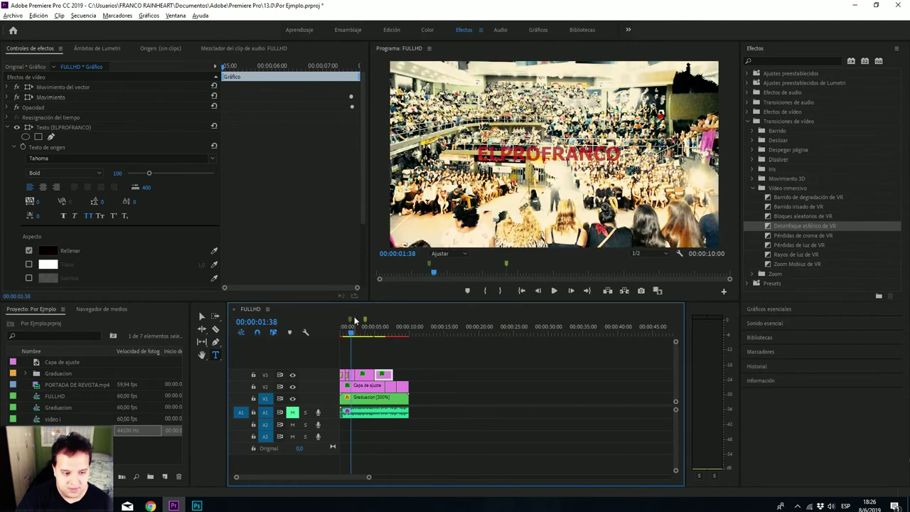
left_click(350, 321)
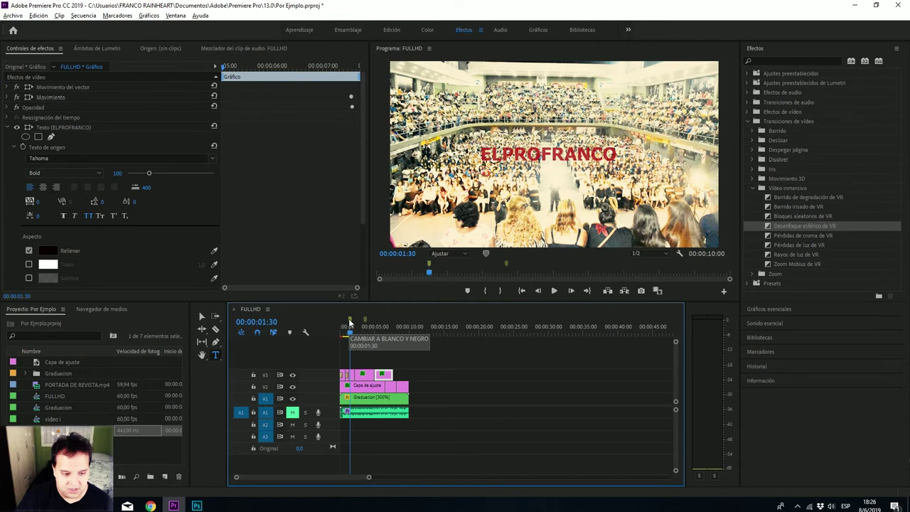
Step: Set the CAMBIAR A BLANCO Y NEGRO marker's duration to 00:00:02:00
double_click(349, 319)
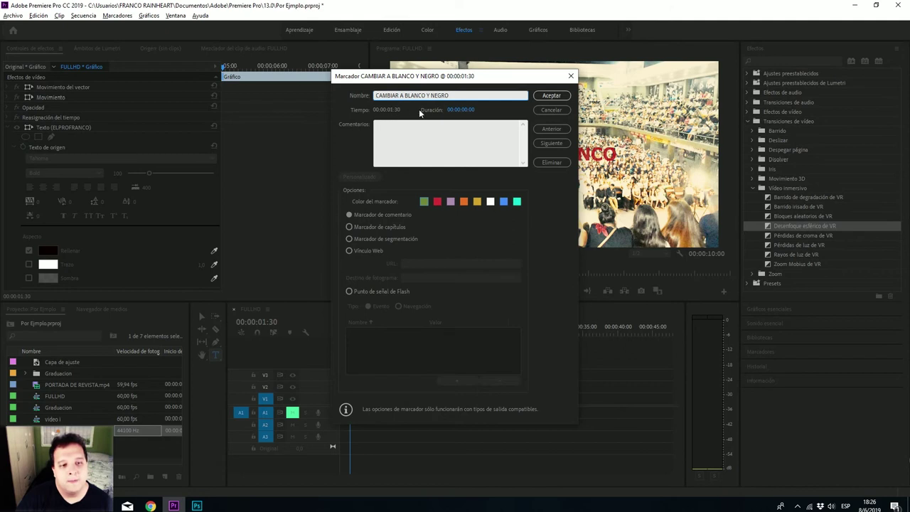
left_click(462, 110)
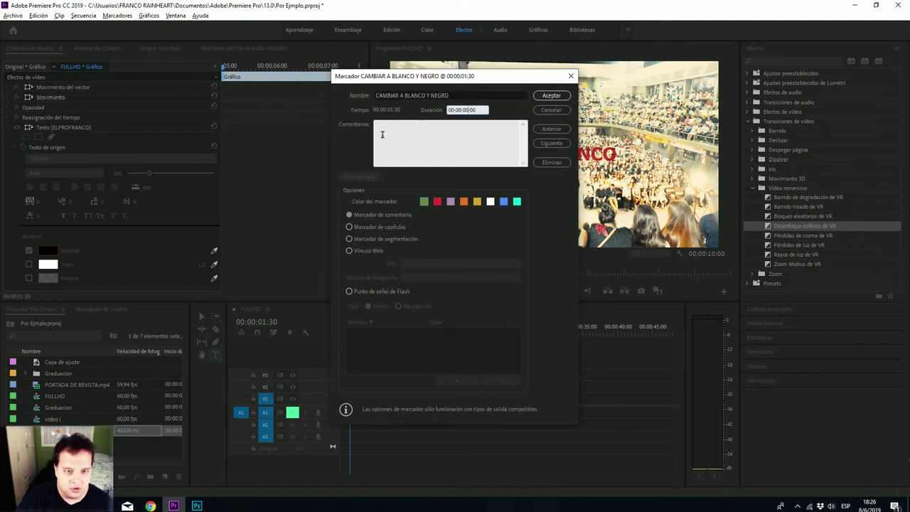
type("200")
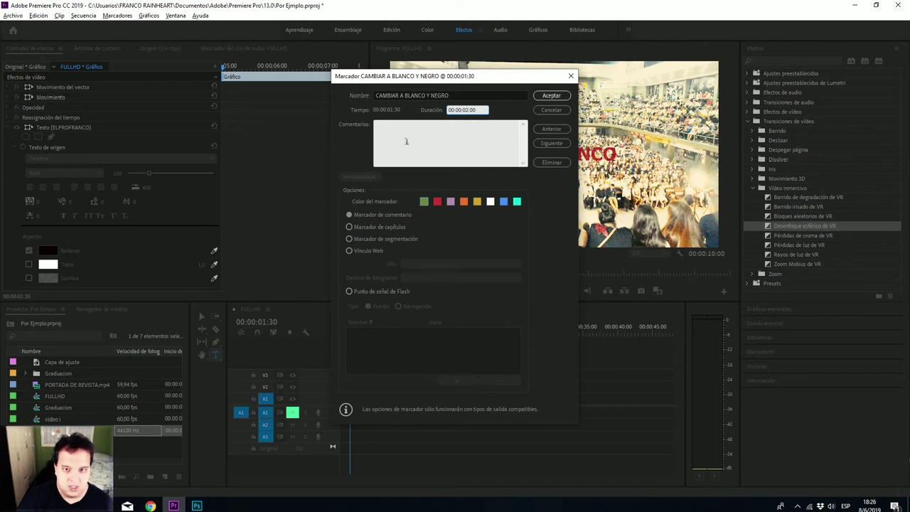
left_click(552, 96)
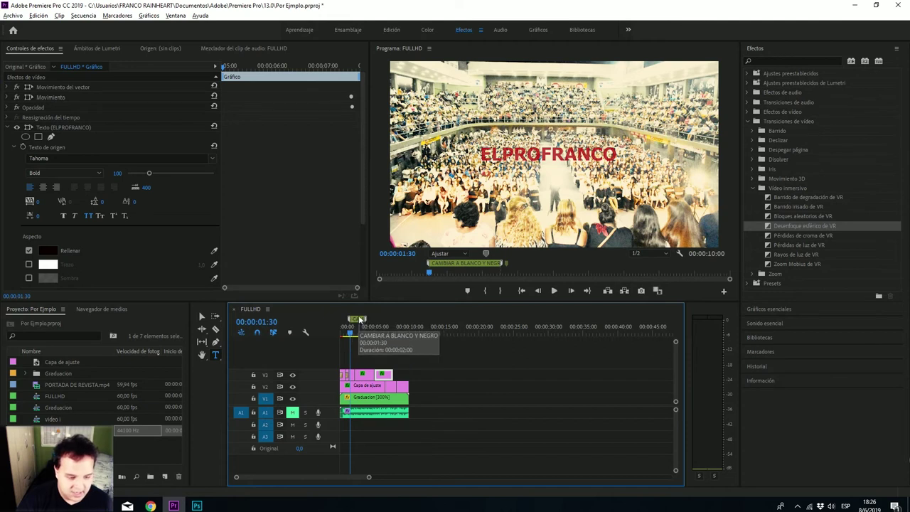
Step: Reshape the CAMBIAR A BLANCO Y NEGRO marker on the timeline and play from 00:00:01:32 to check it
left_click_drag(364, 321, 351, 320)
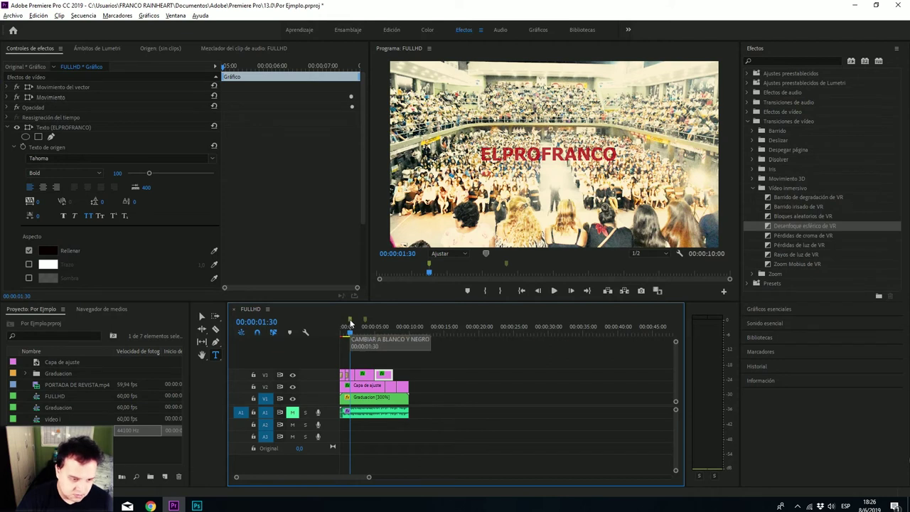
left_click_drag(430, 264, 431, 268)
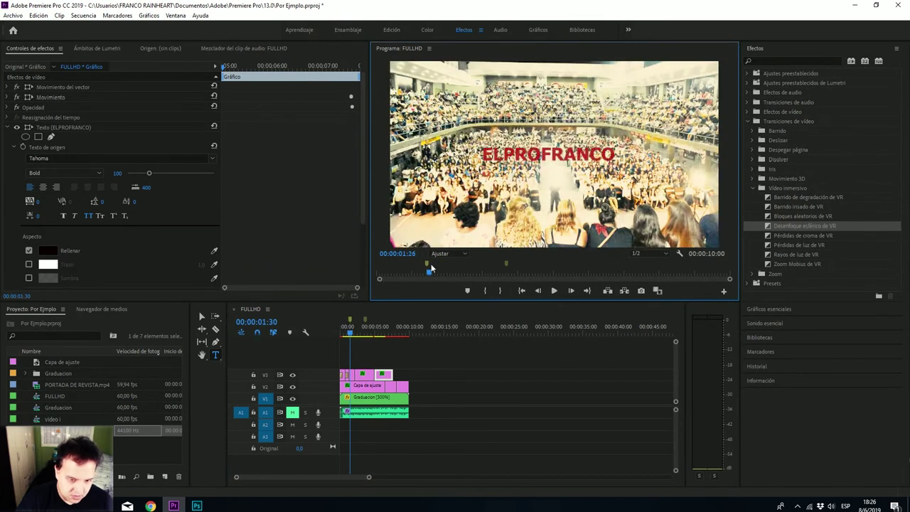
left_click_drag(430, 268, 430, 270)
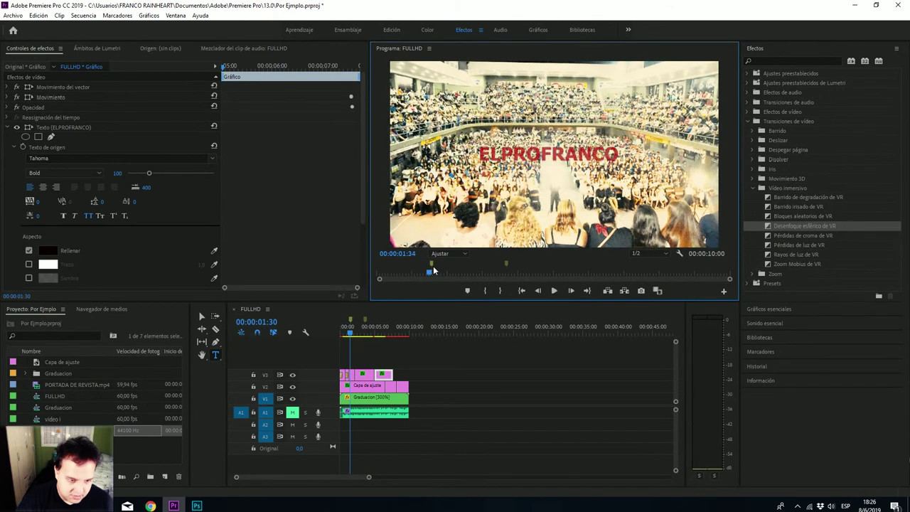
left_click(353, 317)
key("space")
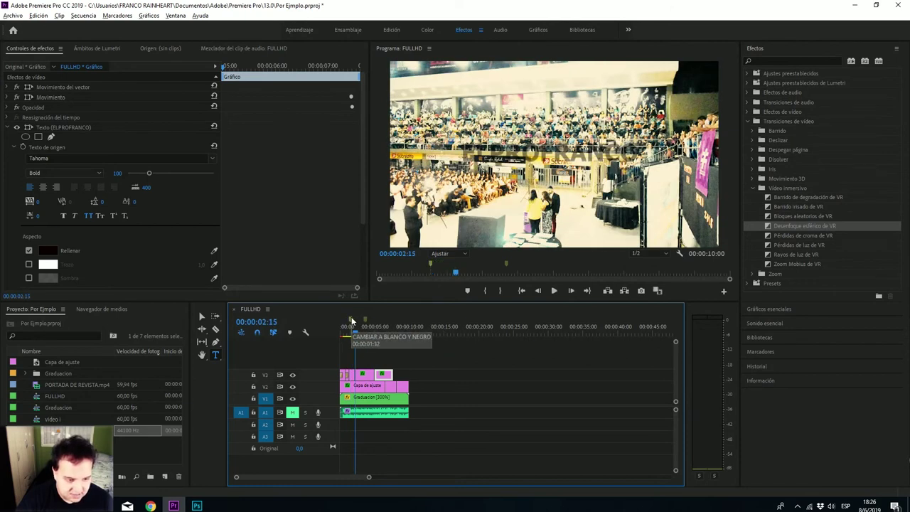
left_click(352, 319)
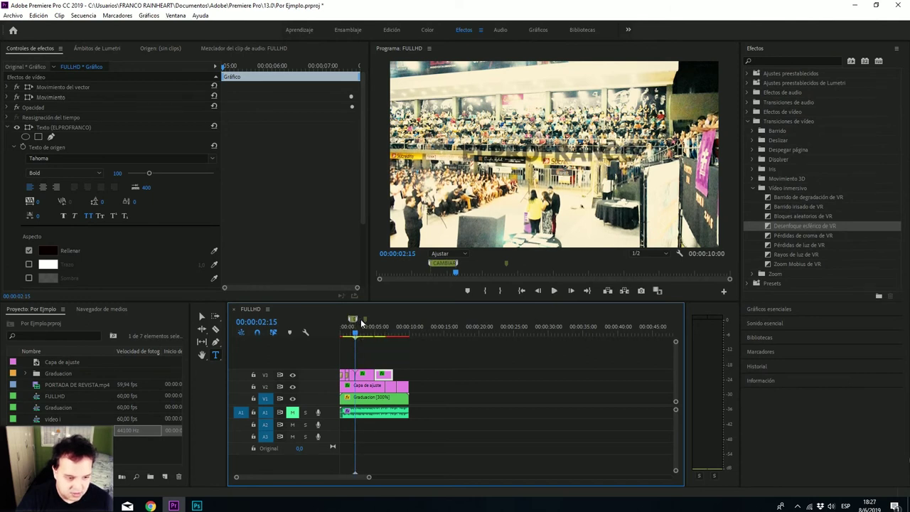
Step: Stretch the marker's span rightward on the Program monitor ruler toward the 00:00:03:41 marker
key("alt")
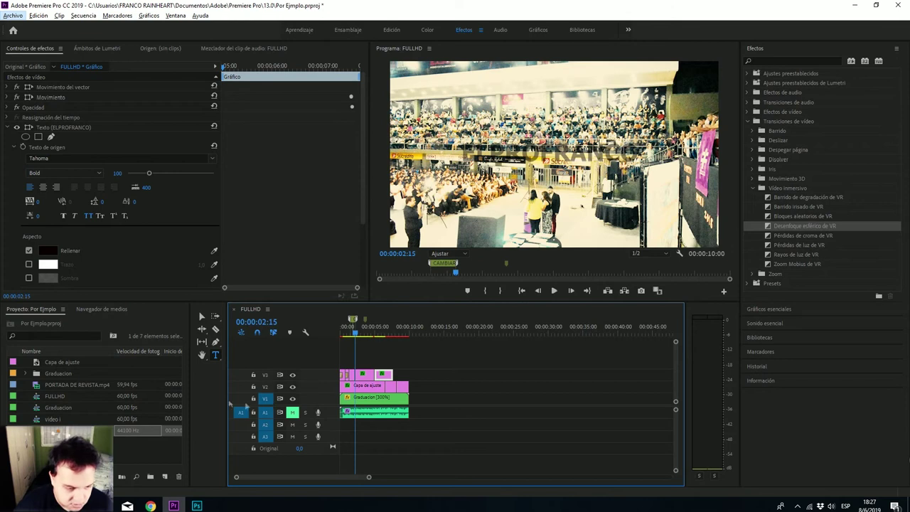
key("alt")
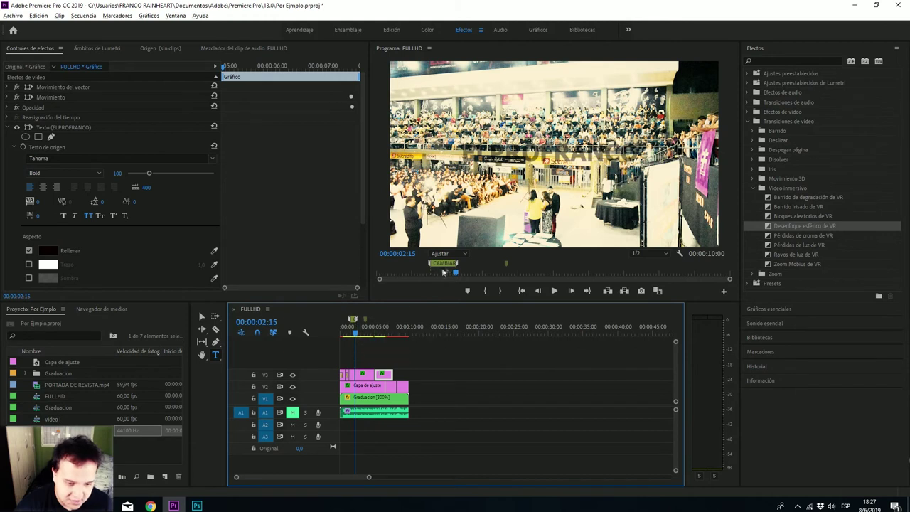
left_click(464, 263)
left_click_drag(466, 265, 489, 268)
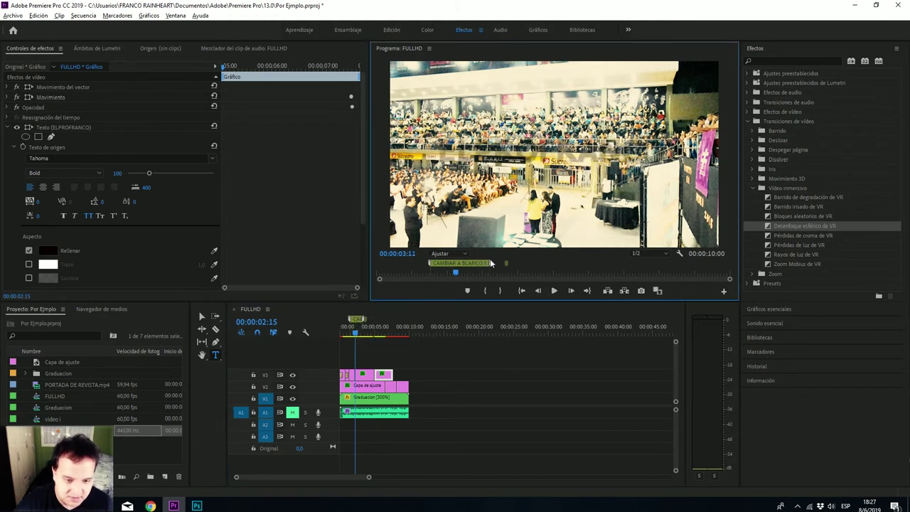
left_click_drag(489, 268, 511, 267)
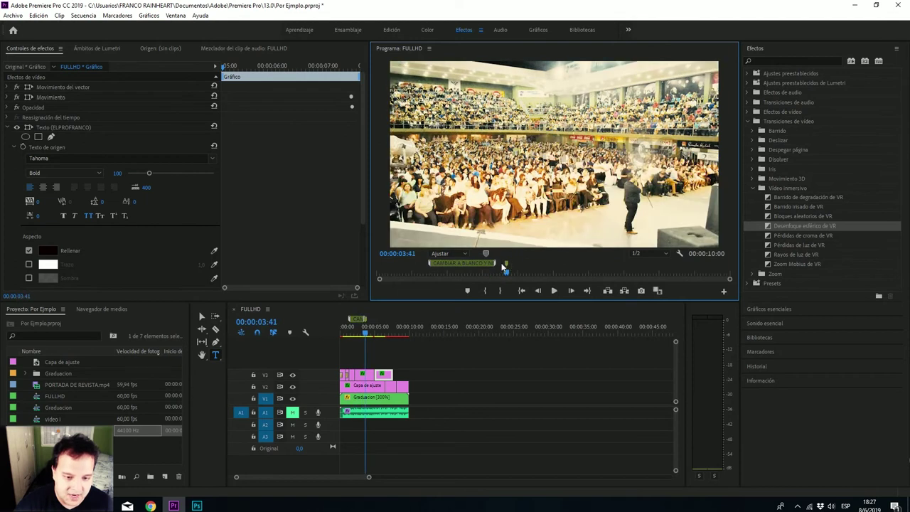
Step: Name the 00:00:03:41 marker CAMBIAR CONTRASTE and make it red
double_click(505, 262)
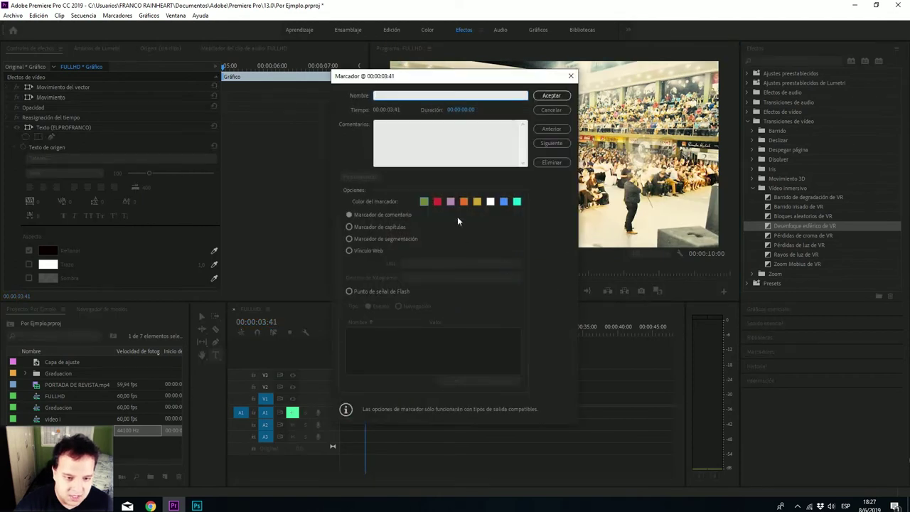
left_click(551, 96)
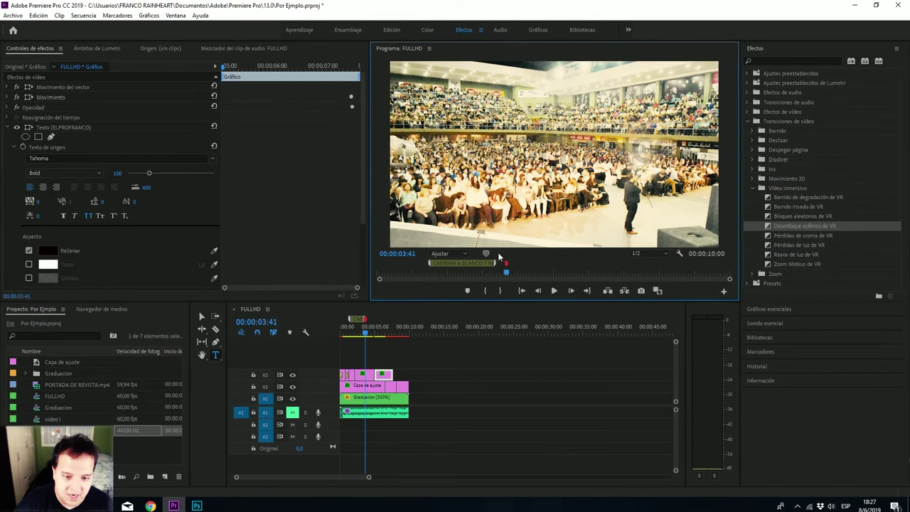
double_click(505, 263)
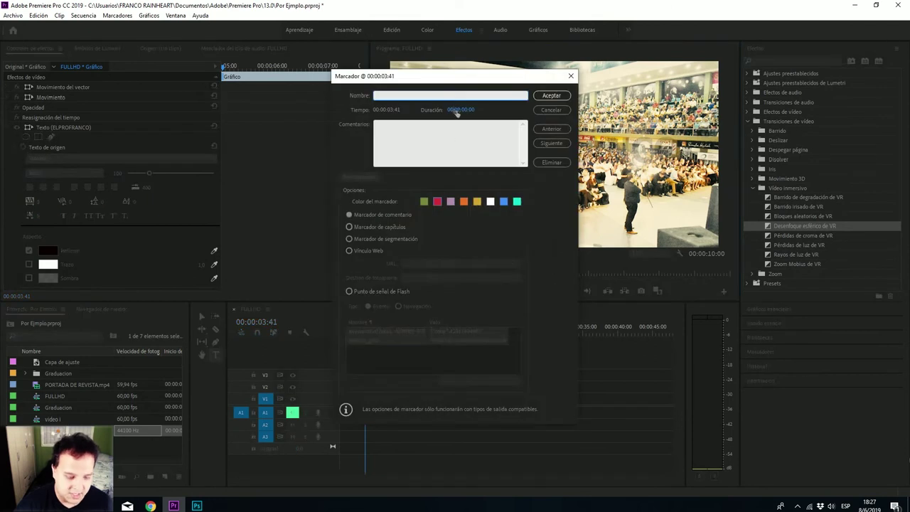
type("CAMBIAR CONTO")
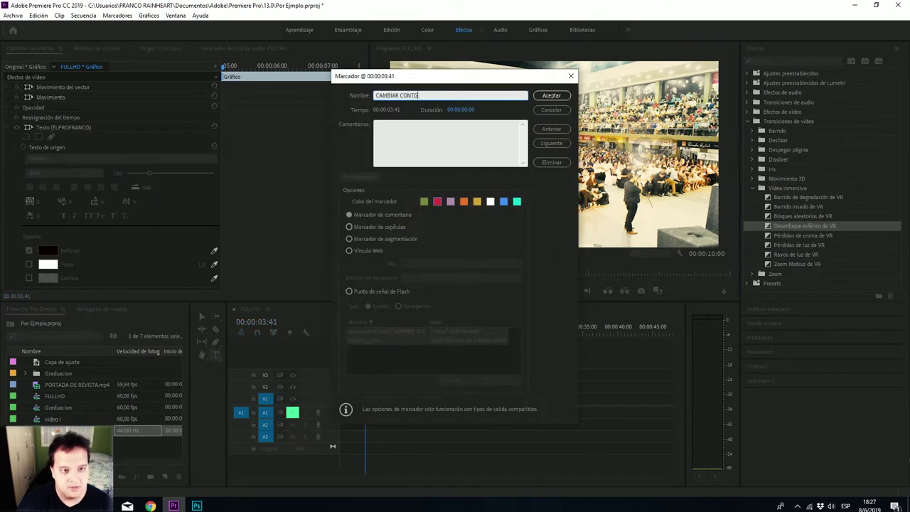
type("TE")
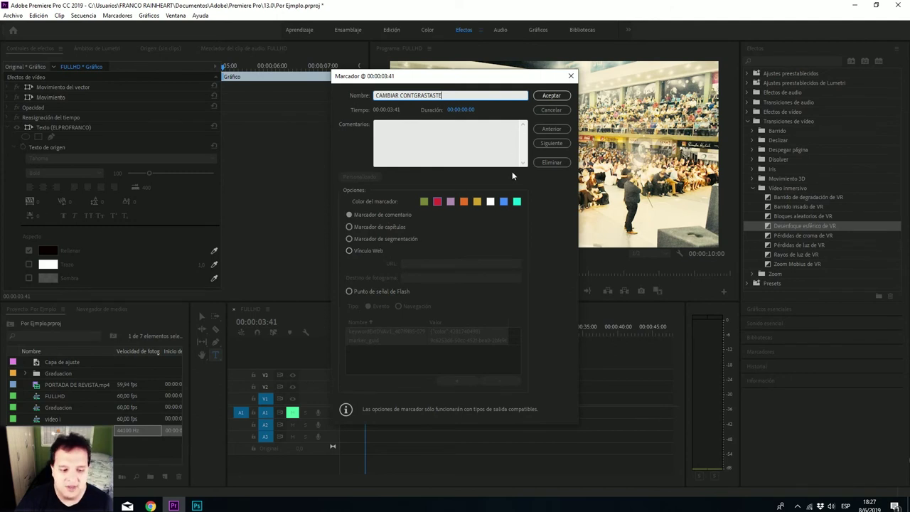
left_click(566, 97)
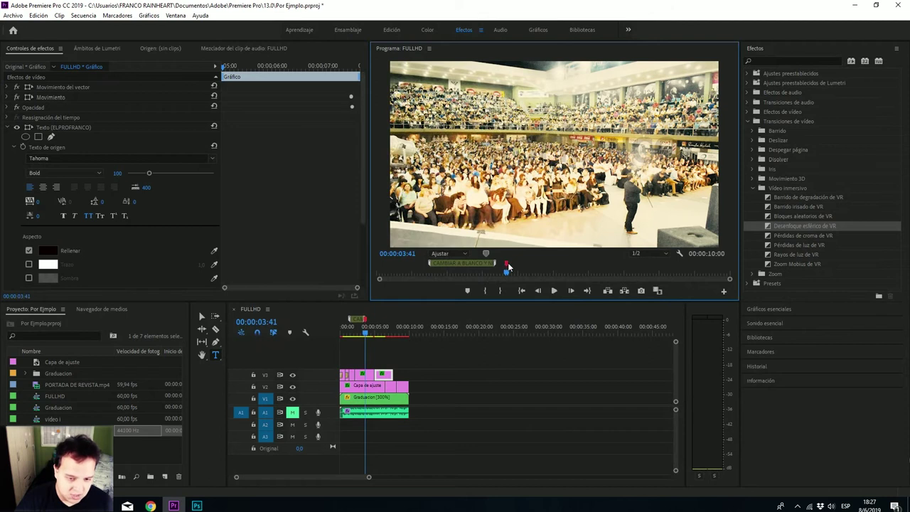
Step: Stretch the red contrast marker rightward into a span on the Program monitor ruler
left_click(505, 265)
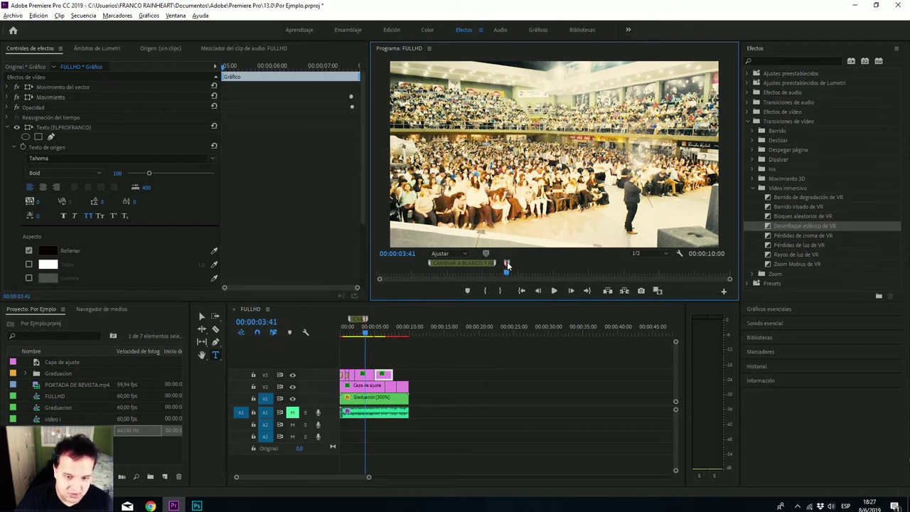
left_click_drag(507, 266, 563, 265)
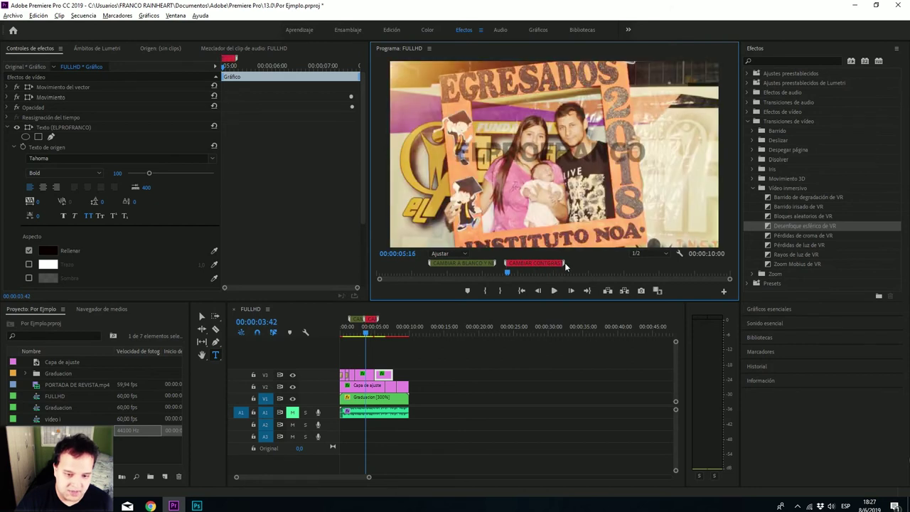
left_click_drag(364, 327, 352, 337)
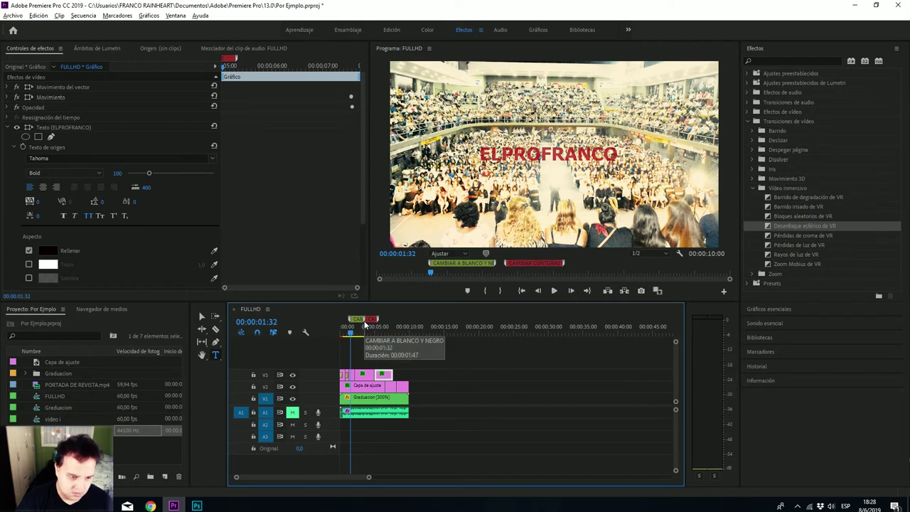
Step: Review the CAMBIAR A BLANCO Y NEGRO marker's settings and close them without changes
double_click(364, 322)
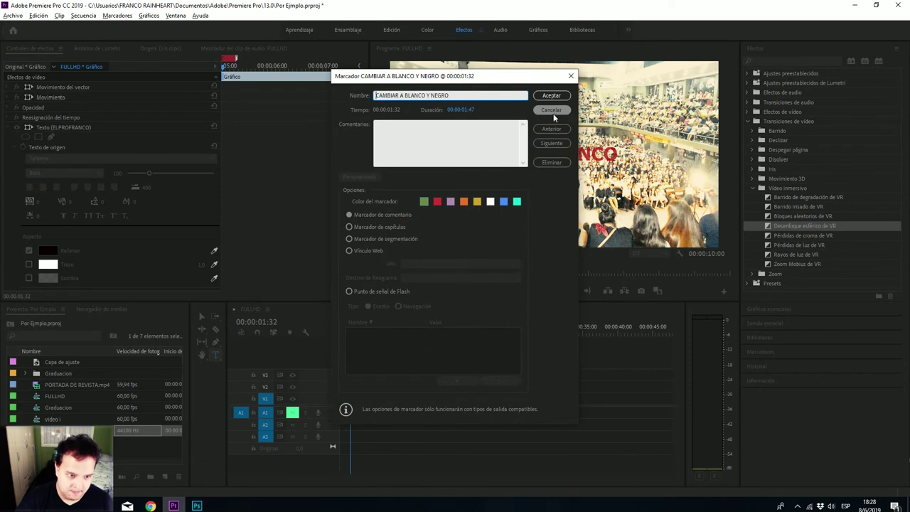
left_click(359, 218)
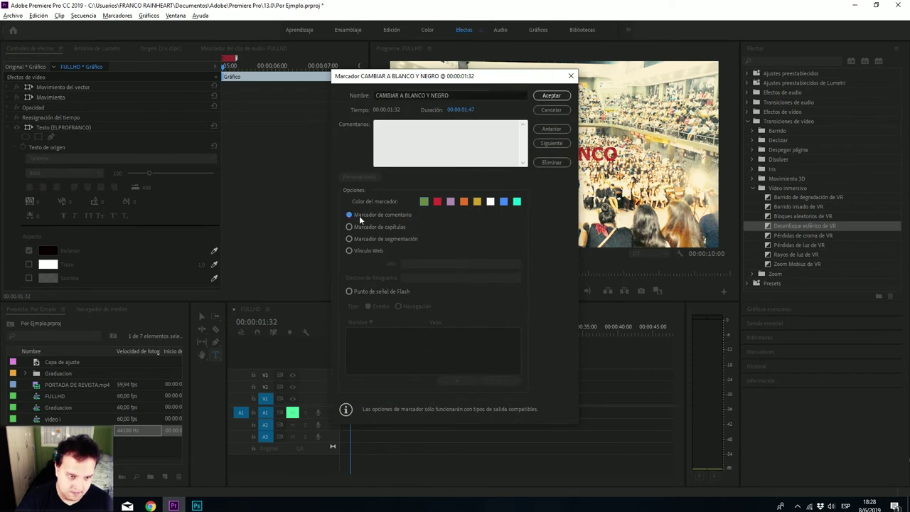
left_click(551, 110)
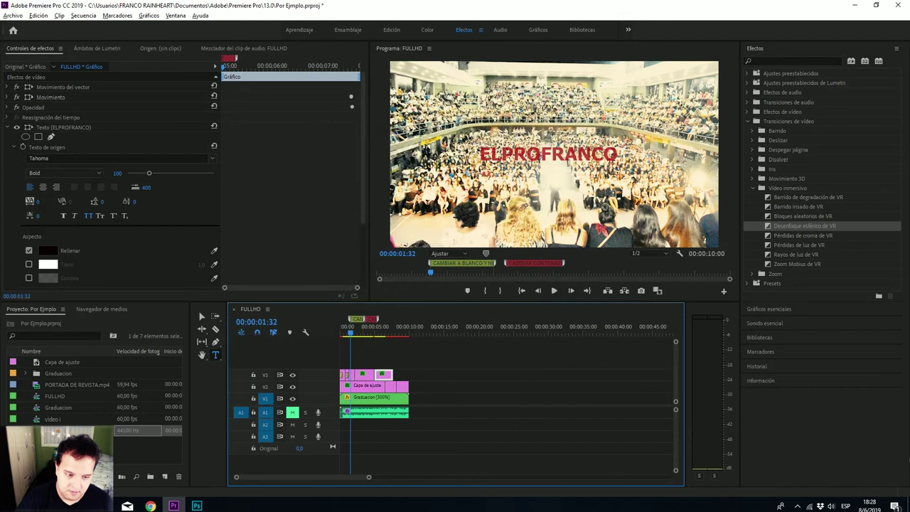
Step: Set an In point at 00:00:01:31 and an Out point at 00:00:03:19 over the black-and-white span
left_click(352, 335)
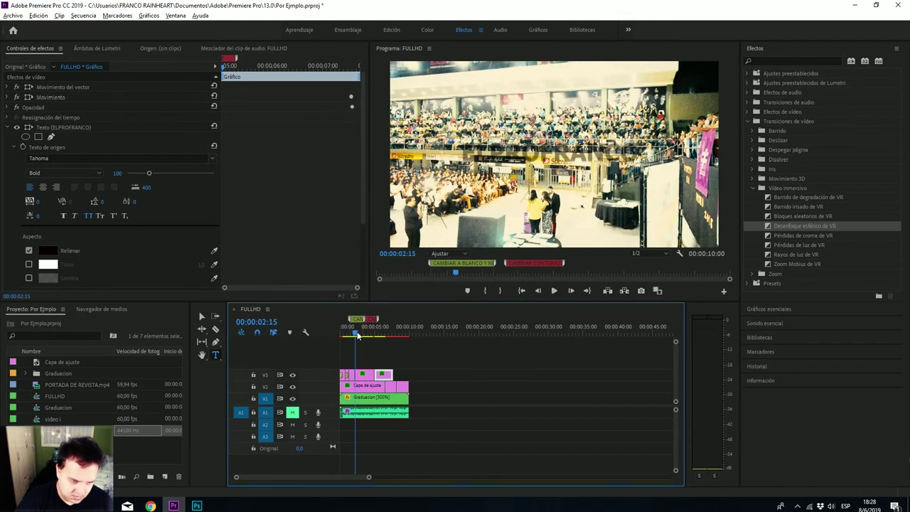
left_click(359, 322)
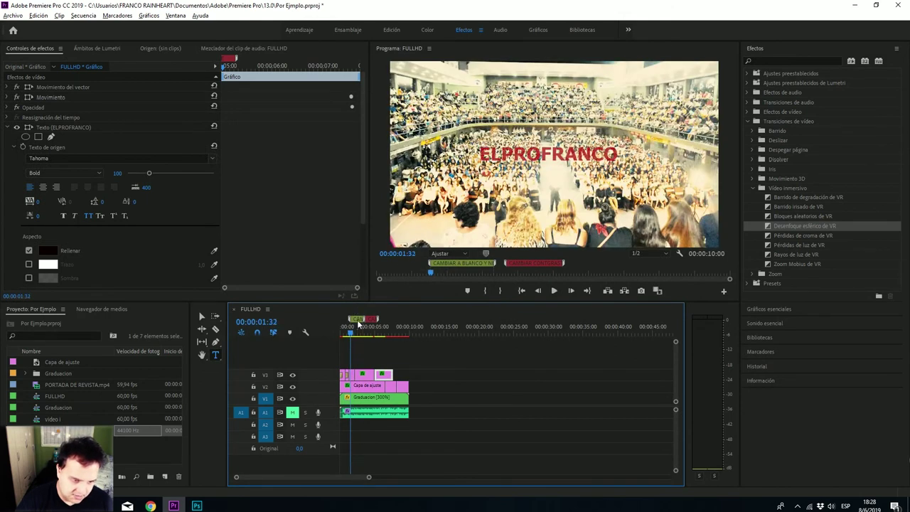
left_click(431, 270)
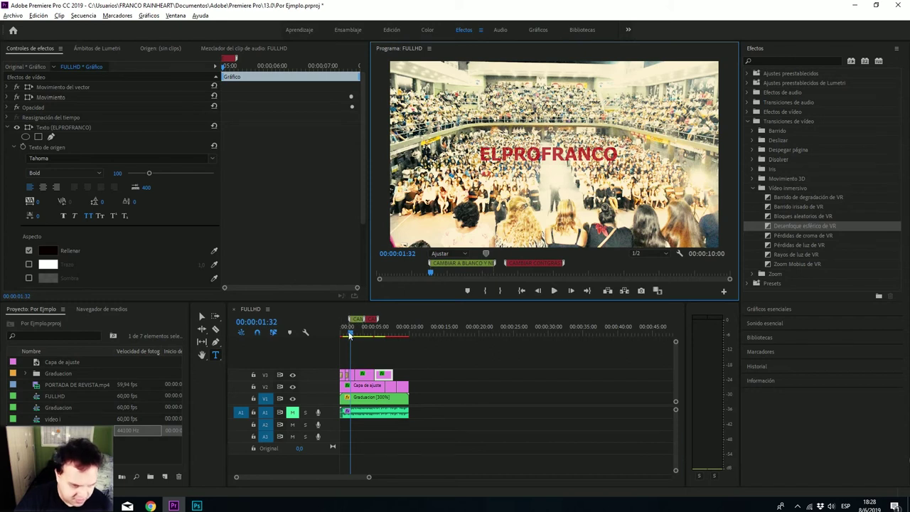
left_click_drag(350, 334, 344, 336)
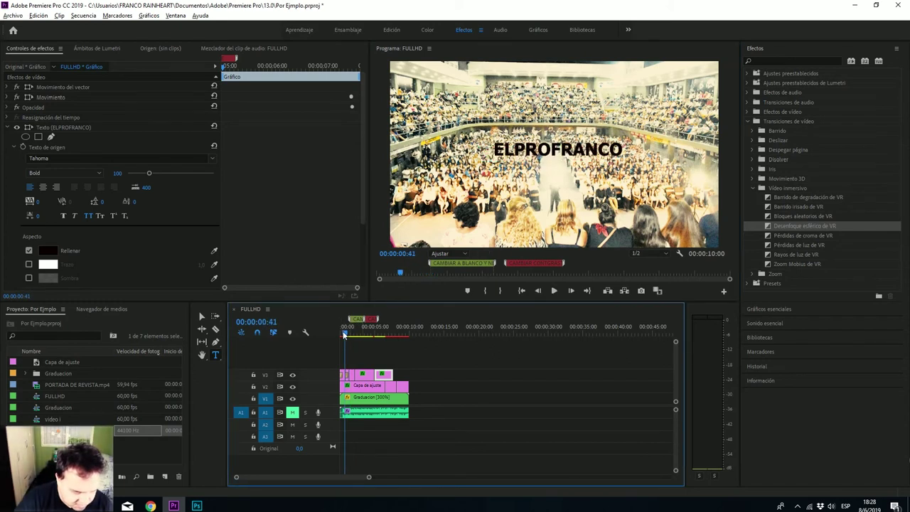
left_click_drag(345, 334, 343, 335)
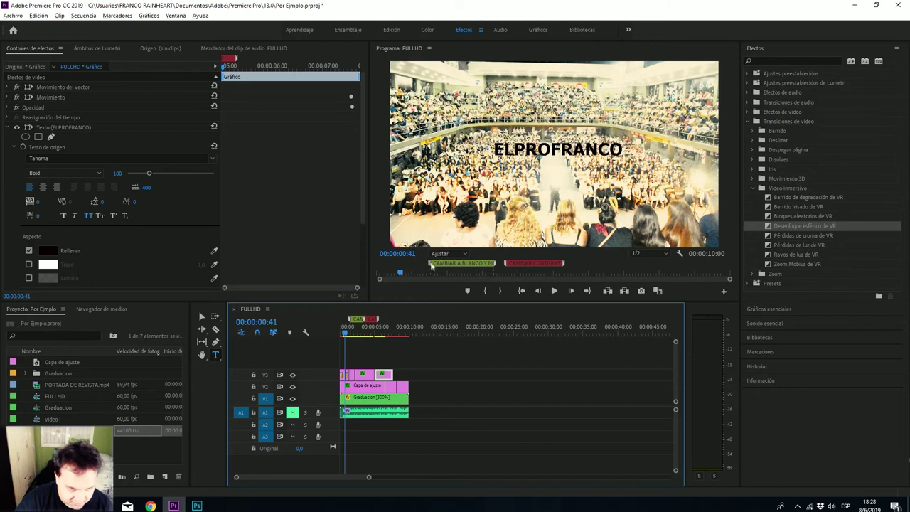
left_click(348, 333)
left_click_drag(347, 332, 350, 333)
left_click(429, 274)
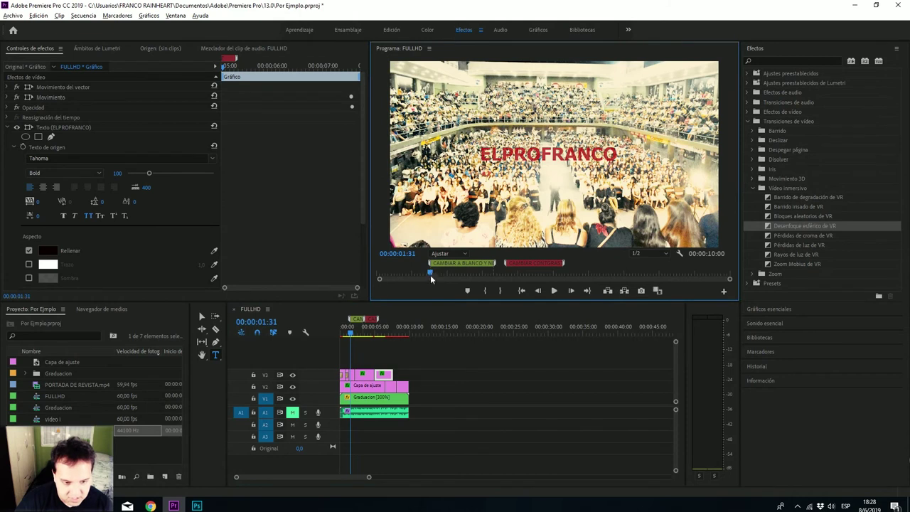
key("i")
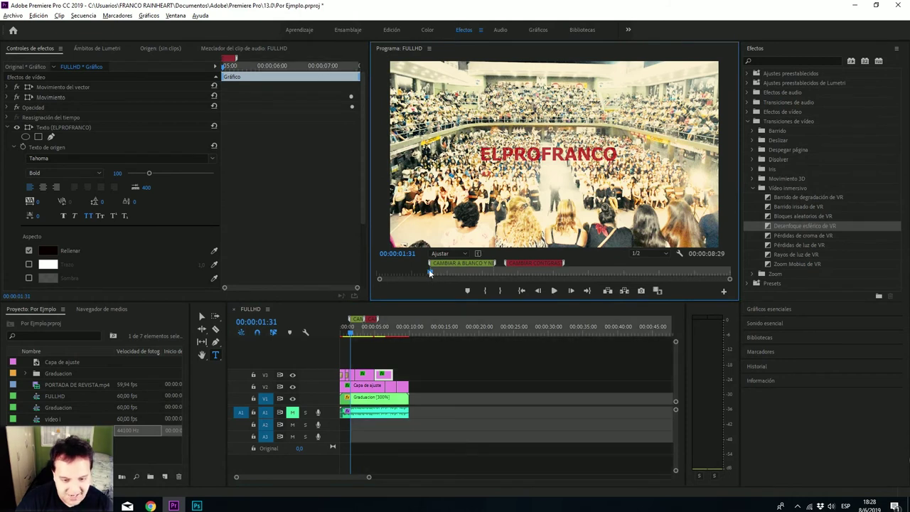
left_click_drag(429, 273, 494, 271)
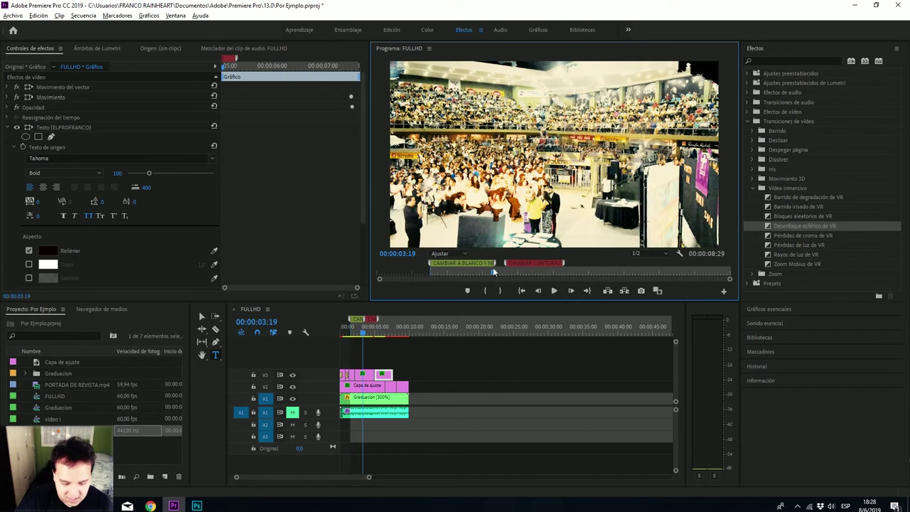
key("o")
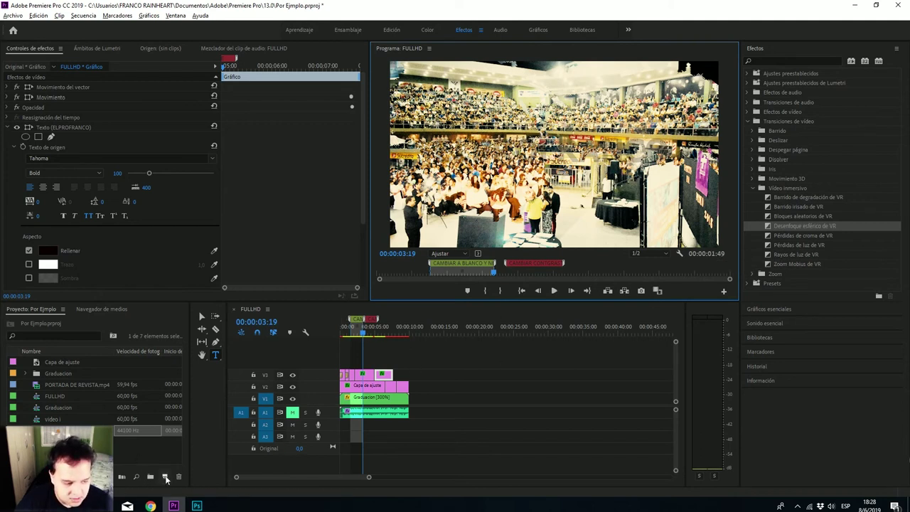
Step: Create a new Capa de ajuste and drop it onto a new V4 track above V3
left_click(164, 476)
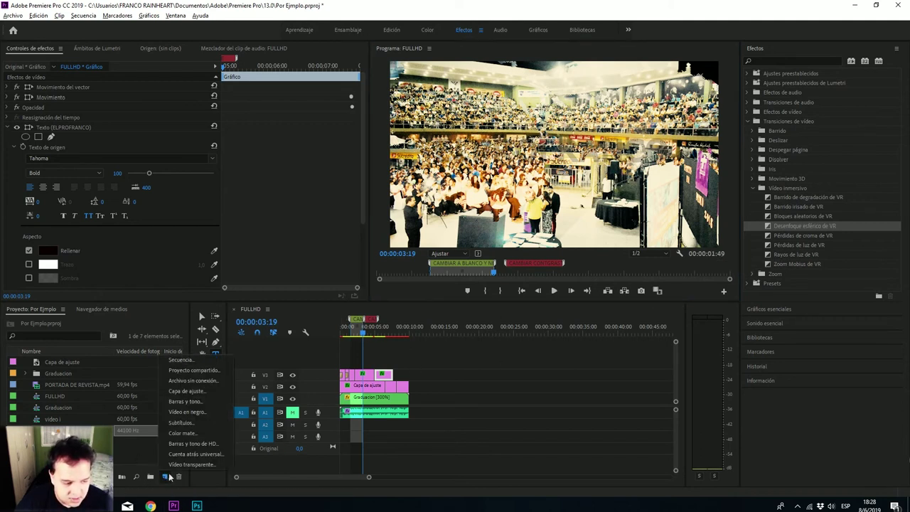
left_click(210, 390)
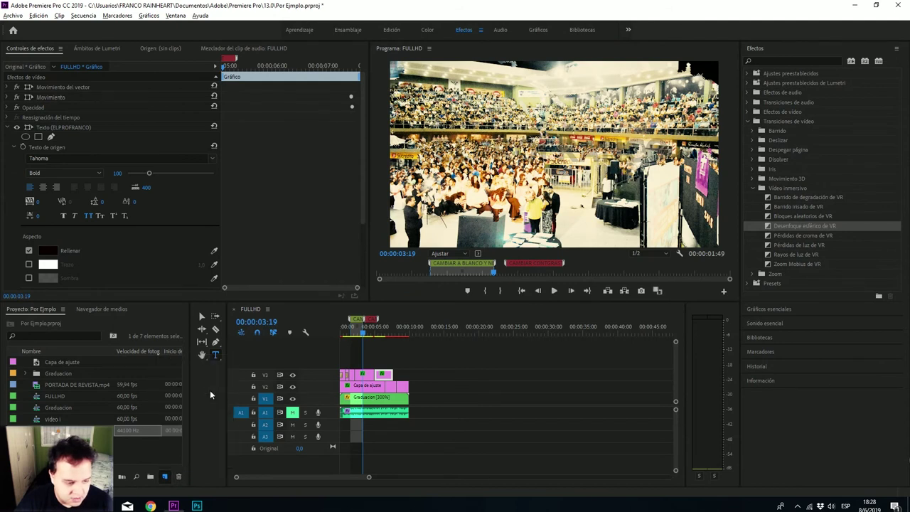
left_click(474, 285)
mouse_move(75, 372)
left_mouse_down()
mouse_move(389, 364)
mouse_move(359, 369)
left_mouse_up()
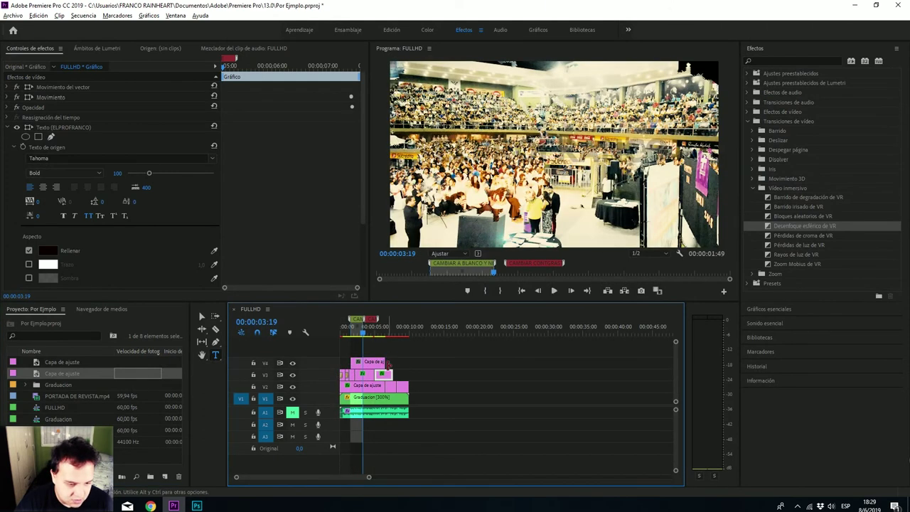
mouse_move(360, 369)
left_mouse_down()
mouse_move(375, 375)
mouse_move(365, 375)
left_mouse_up()
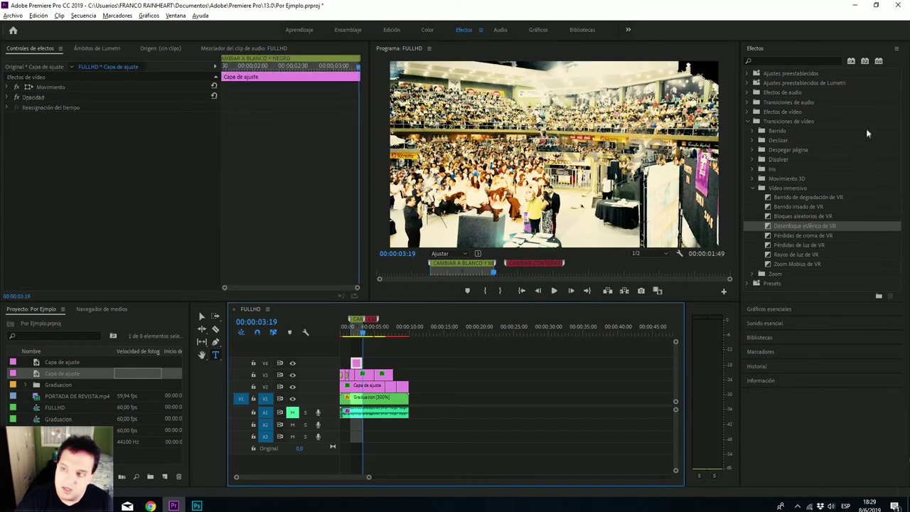
left_click(803, 60)
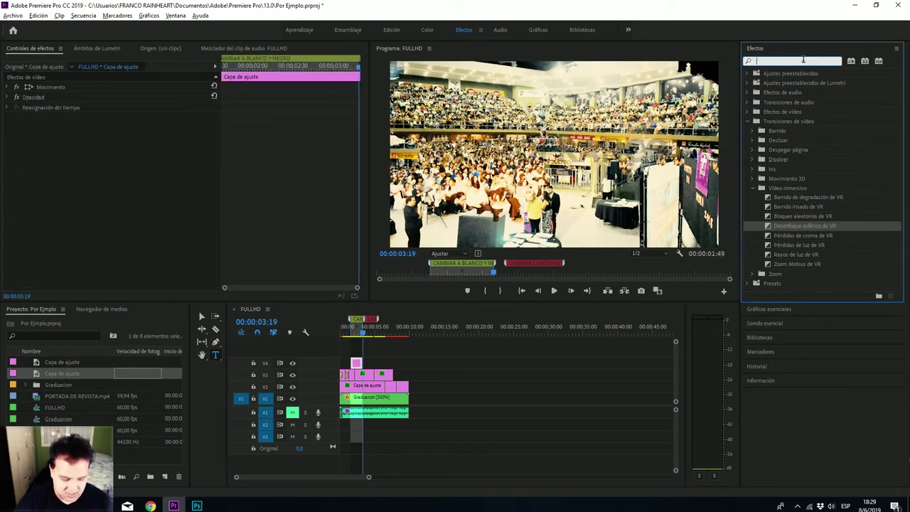
Step: Apply Color de Lumetri to the V4 adjustment layer, undoing a mistaken Cambiar color
type("SATUR")
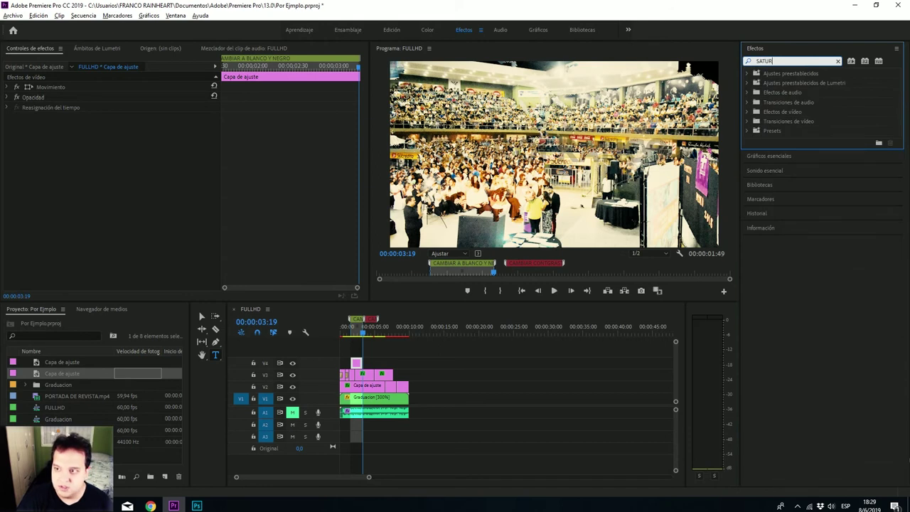
key("BackSpace")
key("BackSpace")
key("BackSpace")
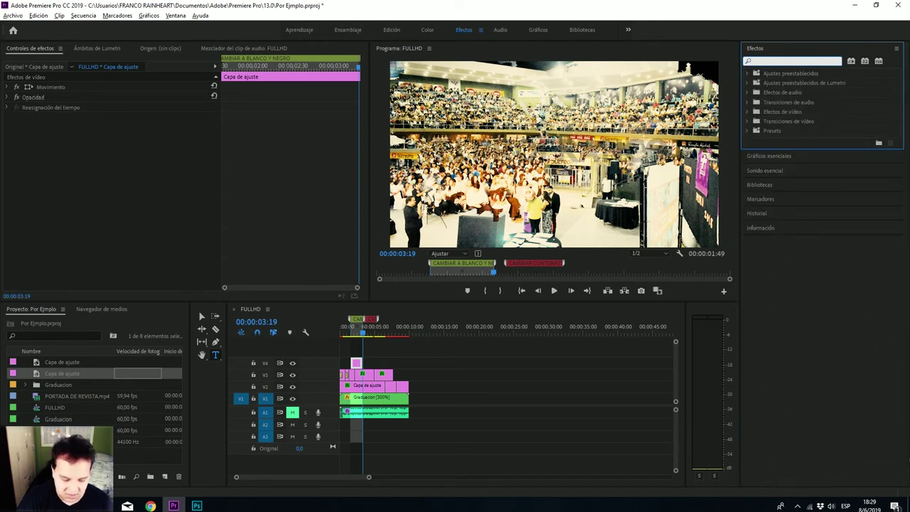
type("lum")
key("BackSpace")
key("BackSpace")
key("BackSpace")
key("BackSpace")
type("o")
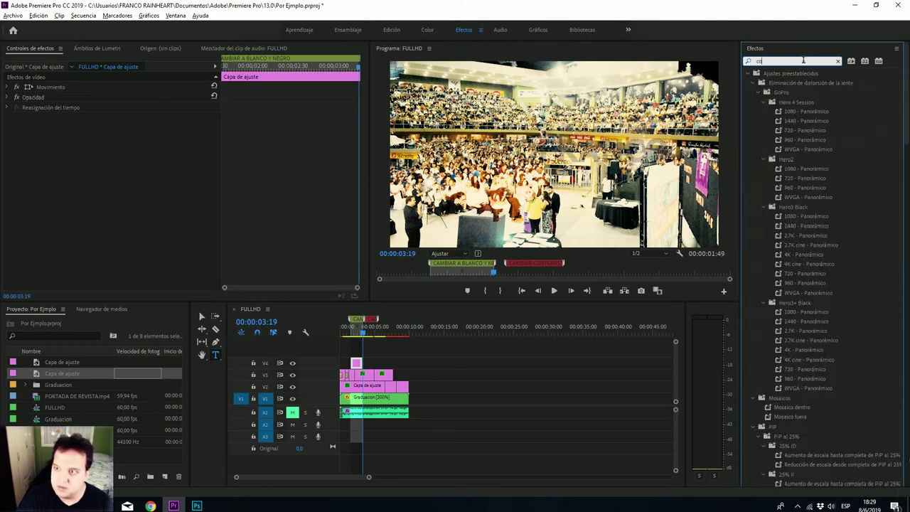
type("lor")
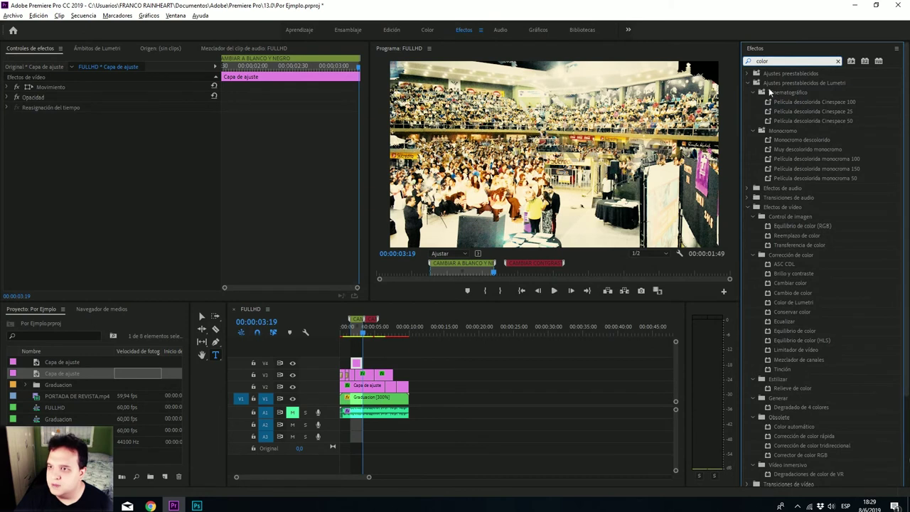
left_click(750, 84)
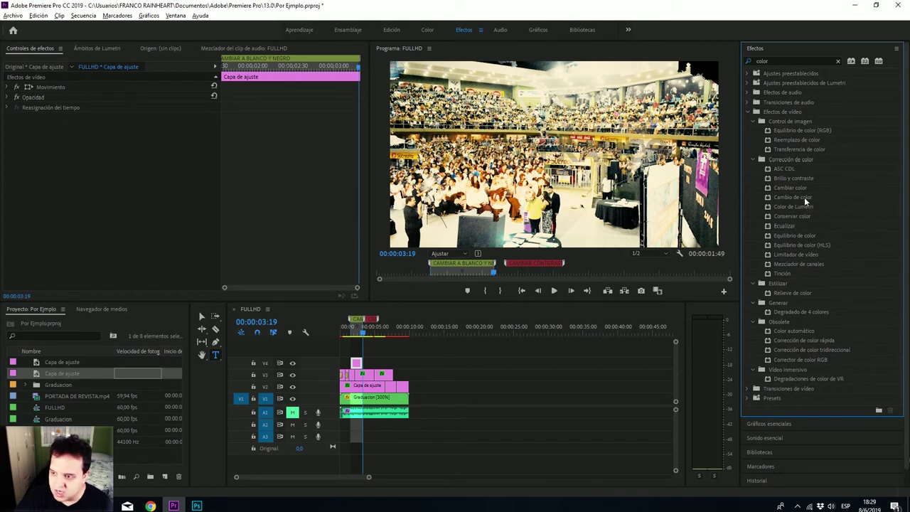
left_click_drag(798, 189, 355, 363)
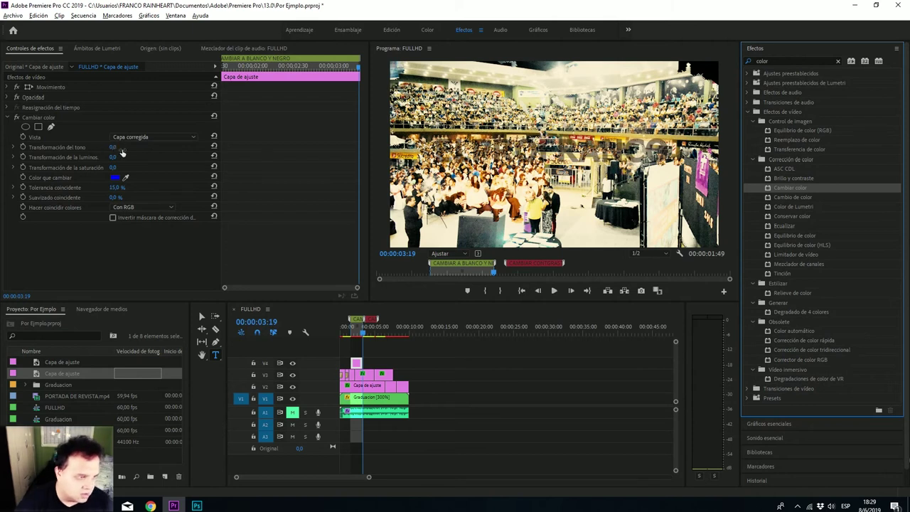
key("ctrl+z")
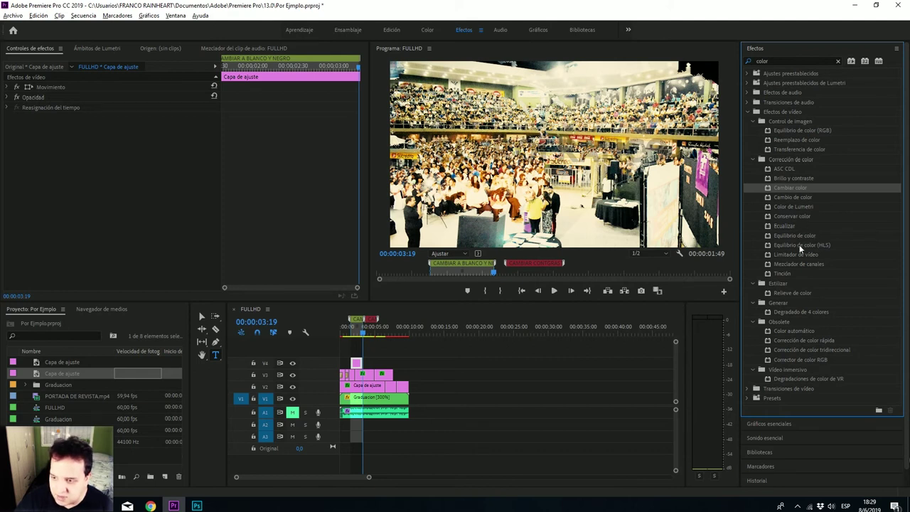
mouse_move(800, 207)
left_mouse_down()
mouse_move(361, 353)
mouse_move(356, 364)
left_mouse_up()
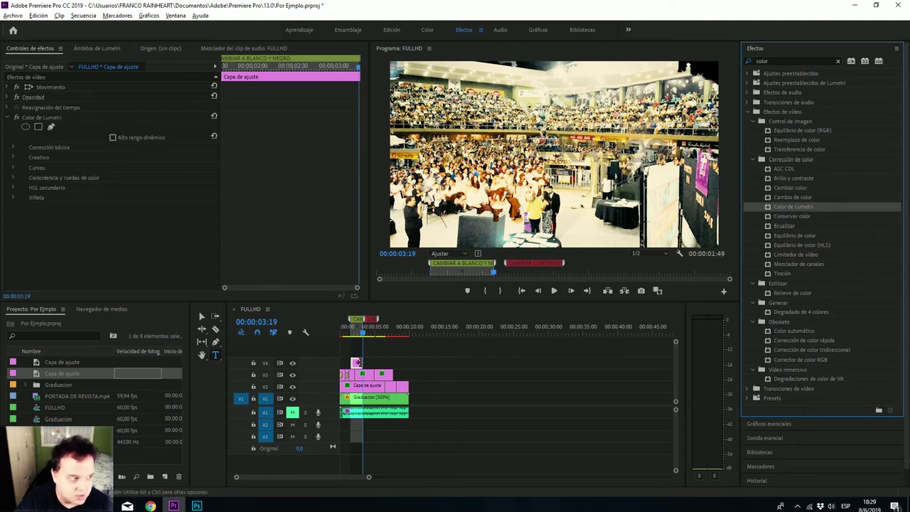
left_click(11, 149)
Step: Set Corrección básica Saturación to 0 and preview the black-and-white span from 00:00:01:30
left_click(14, 149)
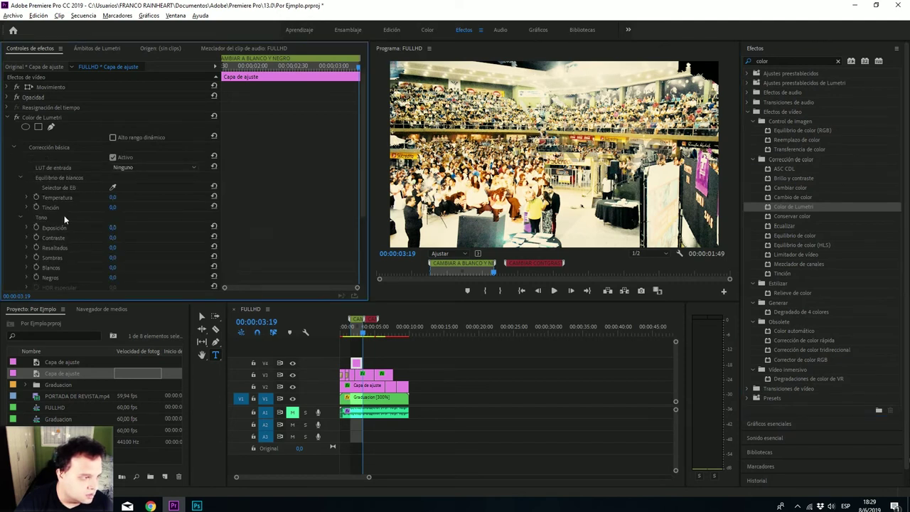
scroll(63, 186, "down", 2)
scroll(74, 213, "down", 1)
scroll(74, 213, "down", 1)
scroll(74, 213, "down", 1)
scroll(75, 213, "down", 1)
left_click(114, 224)
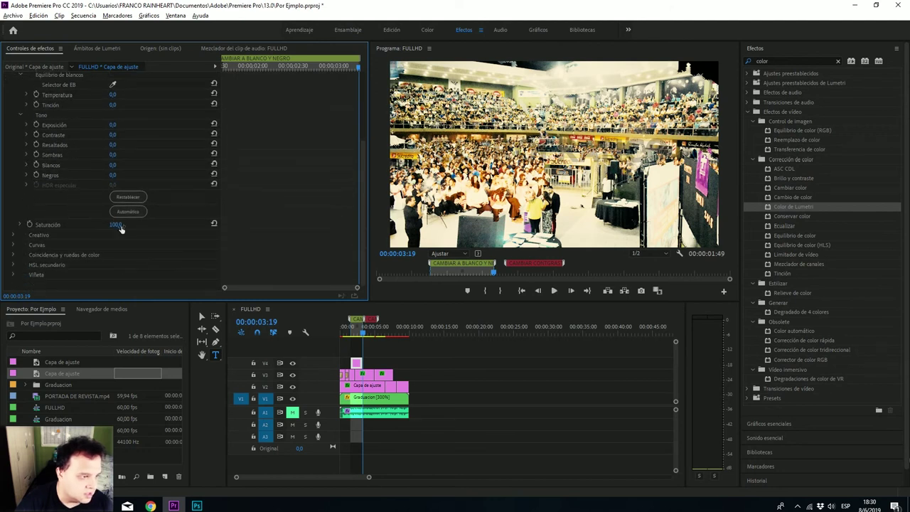
type("0")
key("Return")
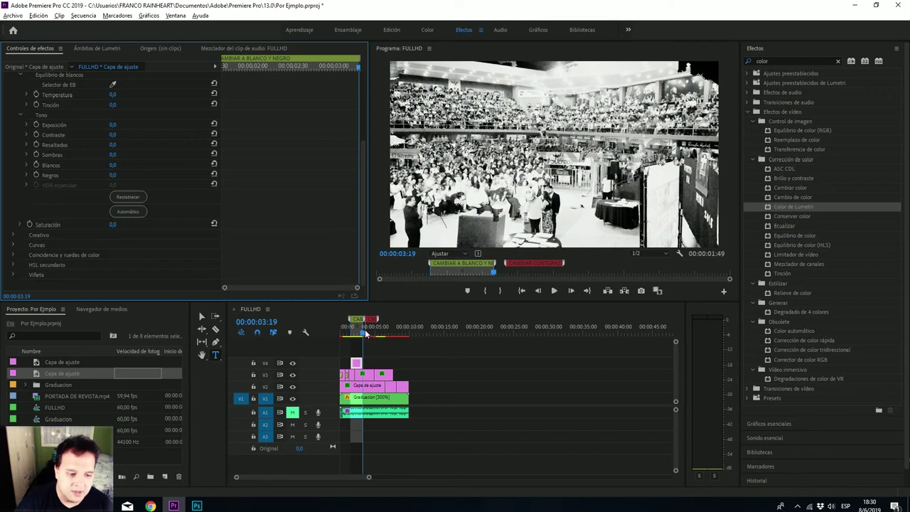
mouse_move(365, 329)
left_mouse_down()
mouse_move(350, 334)
mouse_move(365, 334)
left_mouse_up()
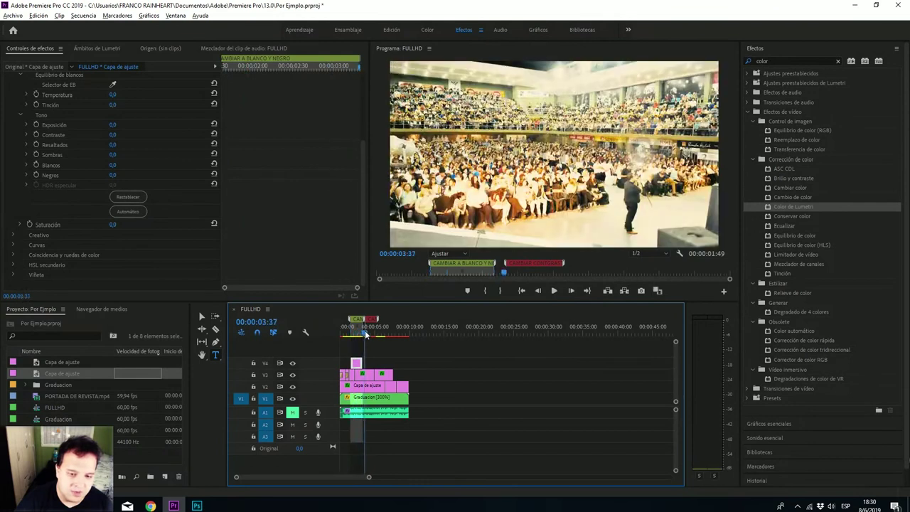
Step: Mark In at 00:00:03:41 and Out at 00:00:05:18, then start a text box on the frame
left_click(548, 265)
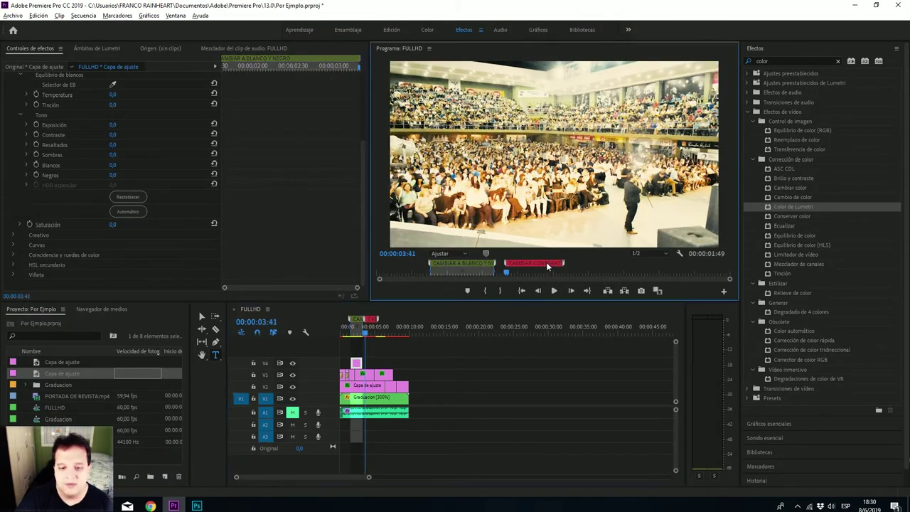
left_click(486, 292)
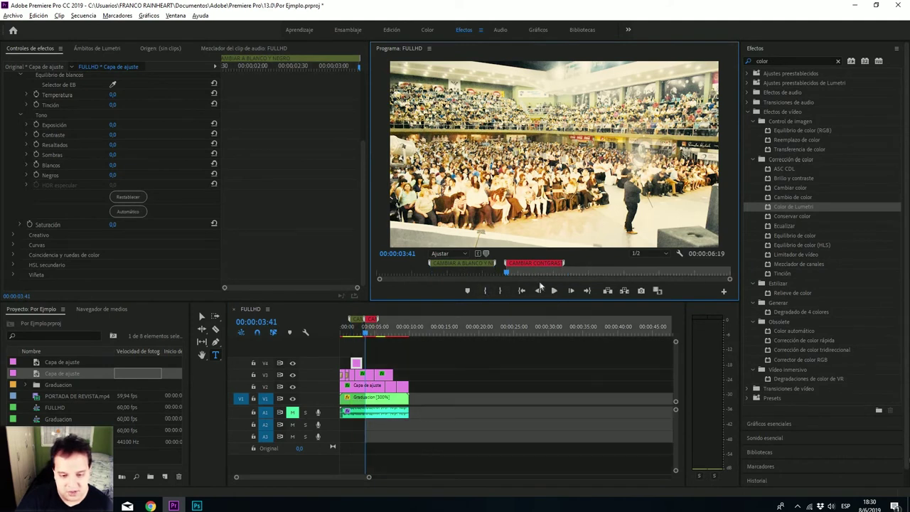
left_click_drag(507, 274, 563, 273)
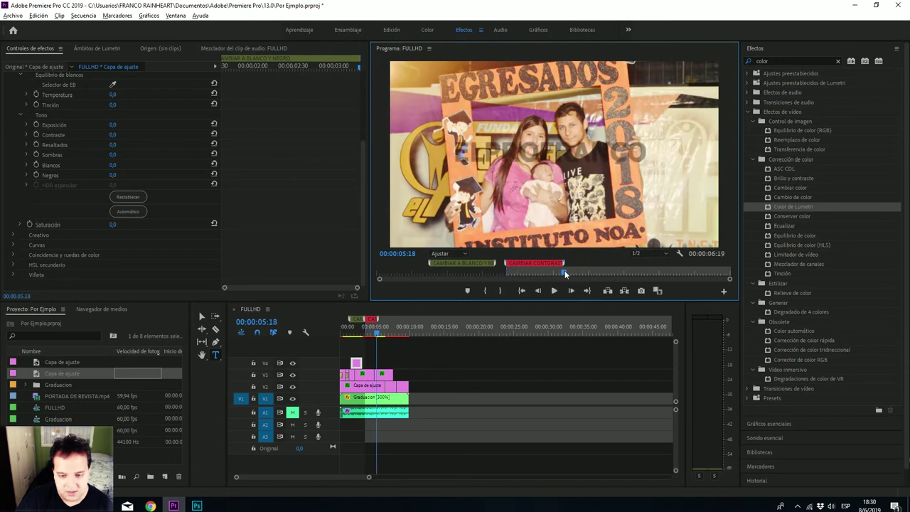
left_click(501, 292)
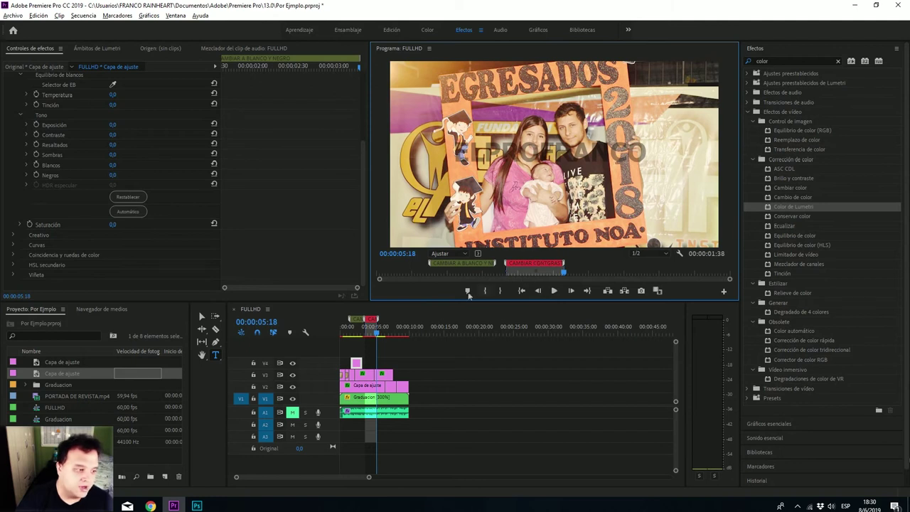
left_click(218, 356)
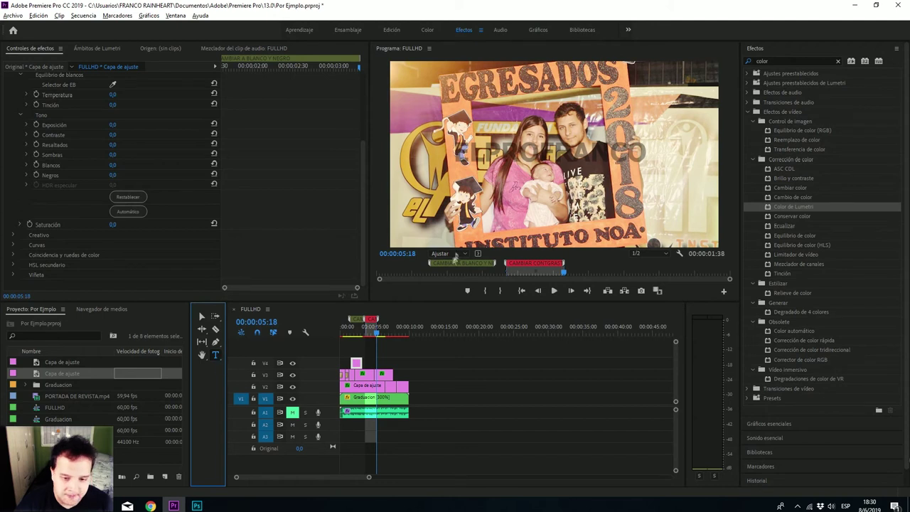
left_click(522, 205)
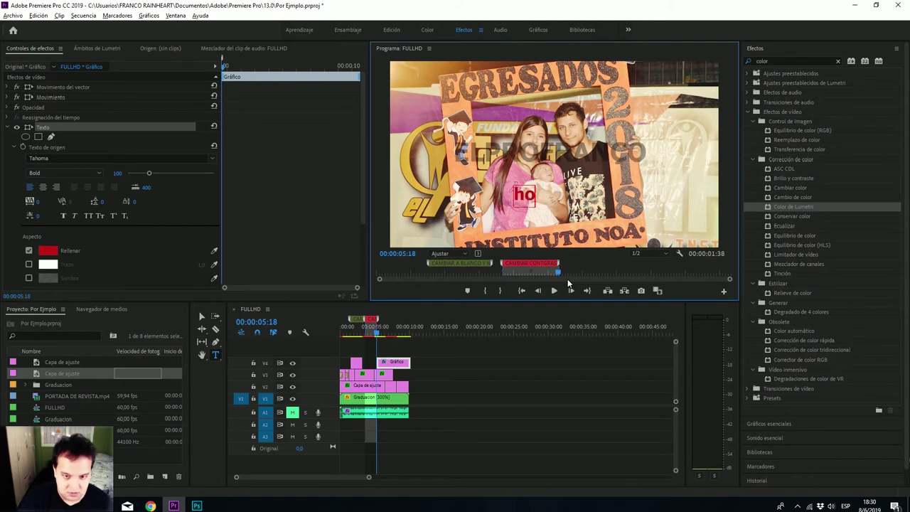
Step: Type HOLA as the title, slide its V4 clip slightly earlier, and preview at 00:00:03:53
type("HOLA")
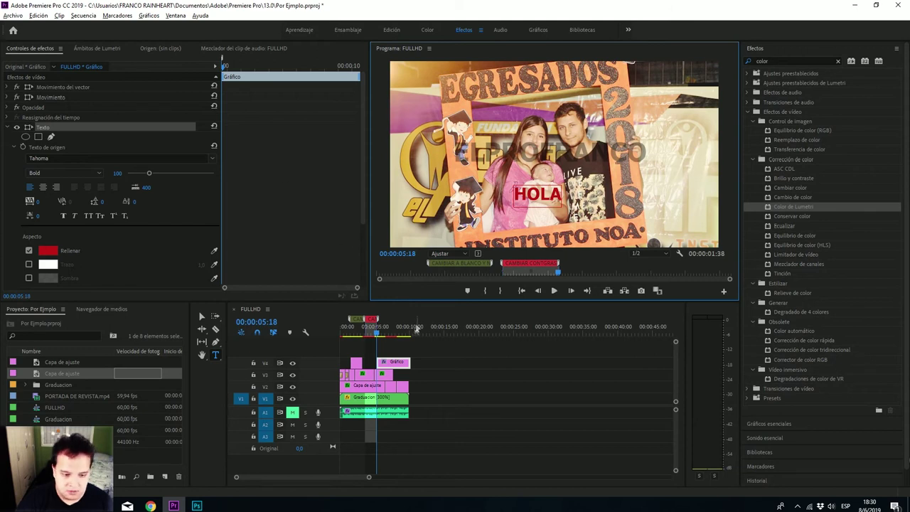
left_click_drag(394, 364, 375, 364)
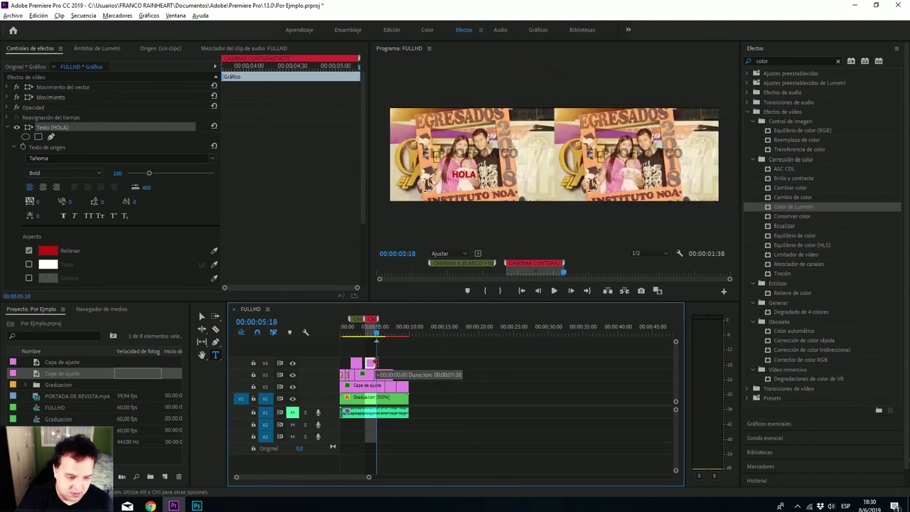
left_click(376, 334)
left_click_drag(376, 335, 367, 335)
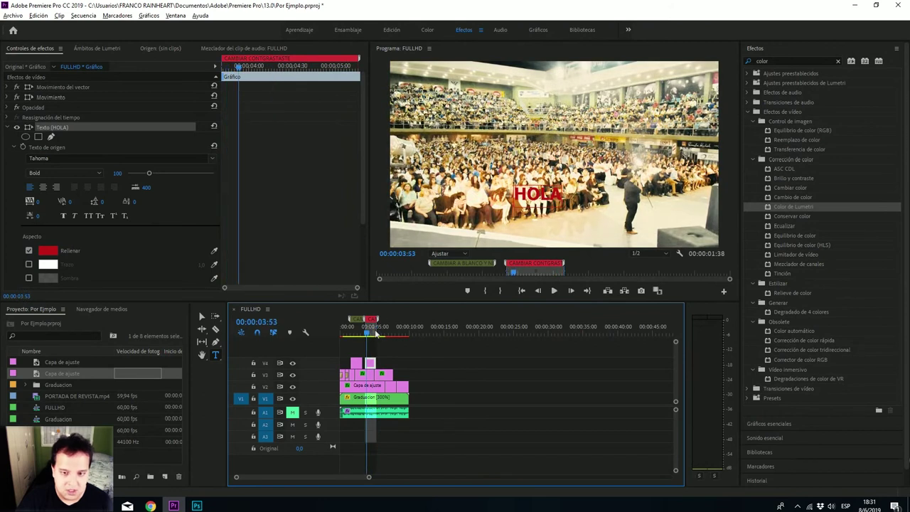
Step: Search effects for TRANS, drop Comprobador de barrido on the HOLA clip's start, and preview it
left_click(801, 61)
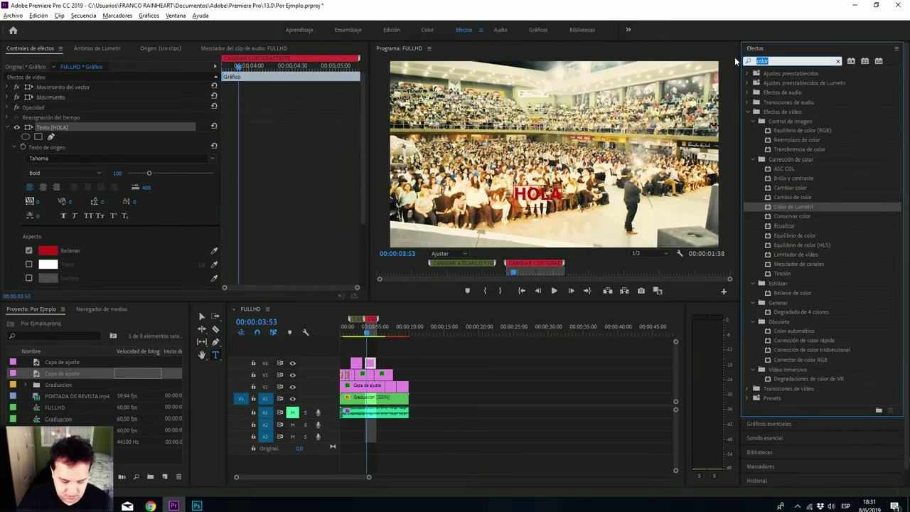
type("Vi")
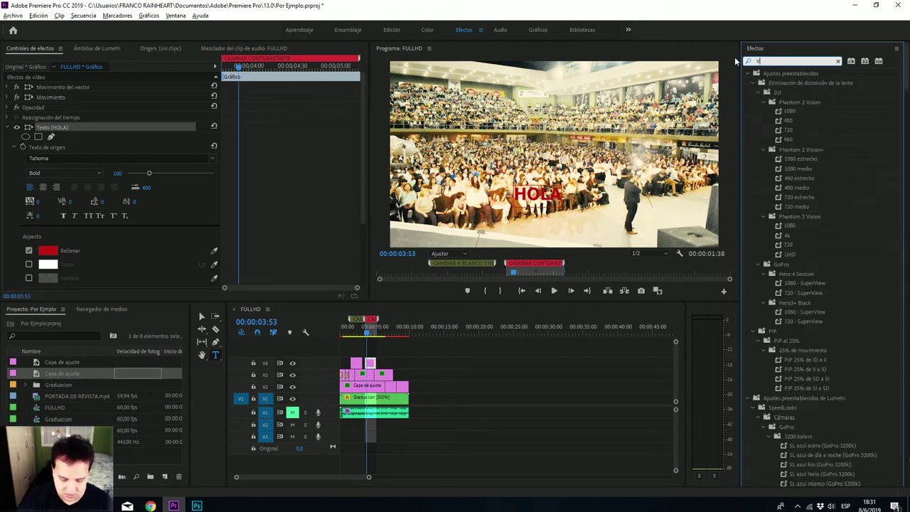
key("BackSpace")
key("BackSpace")
type("TRANS")
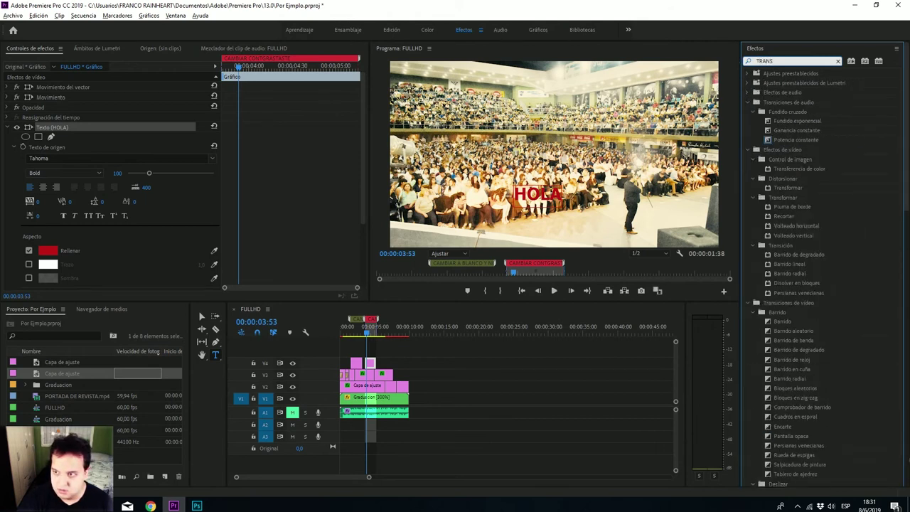
left_click(789, 407)
left_click_drag(388, 364, 371, 365)
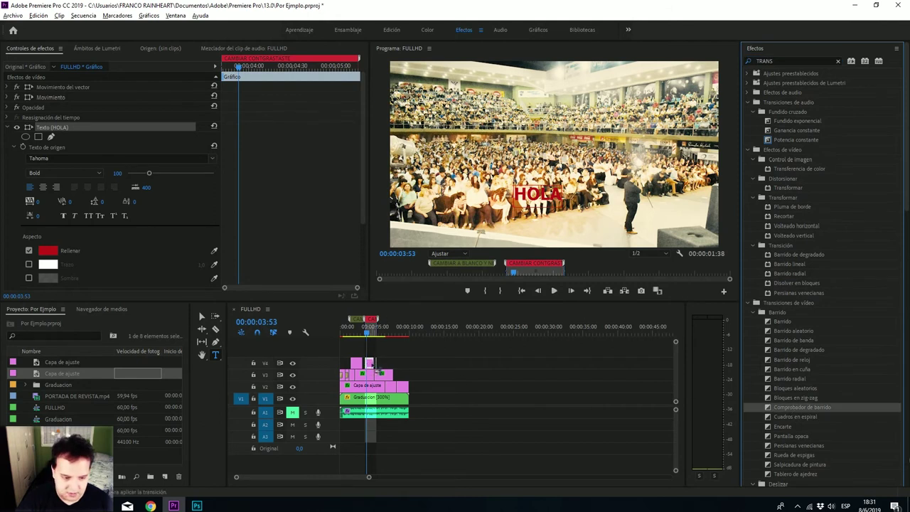
left_click_drag(371, 363, 370, 366)
key("space")
key("space")
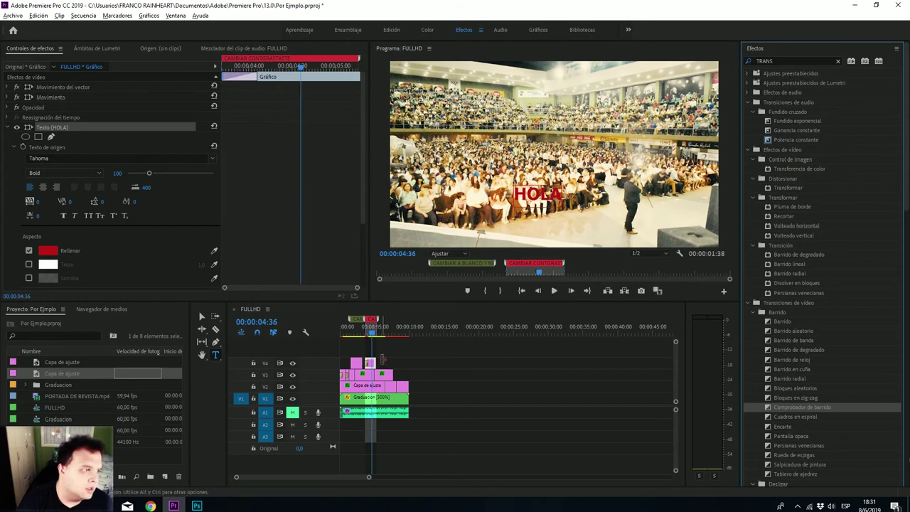
scroll(54, 260, "down", 1)
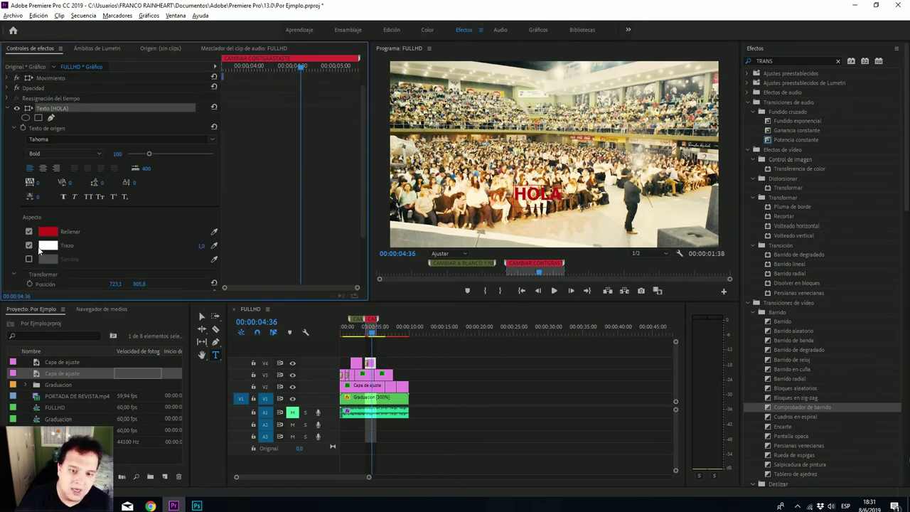
Step: Keep the HOLA text stroke white and add a drop shadow to it
left_click(47, 246)
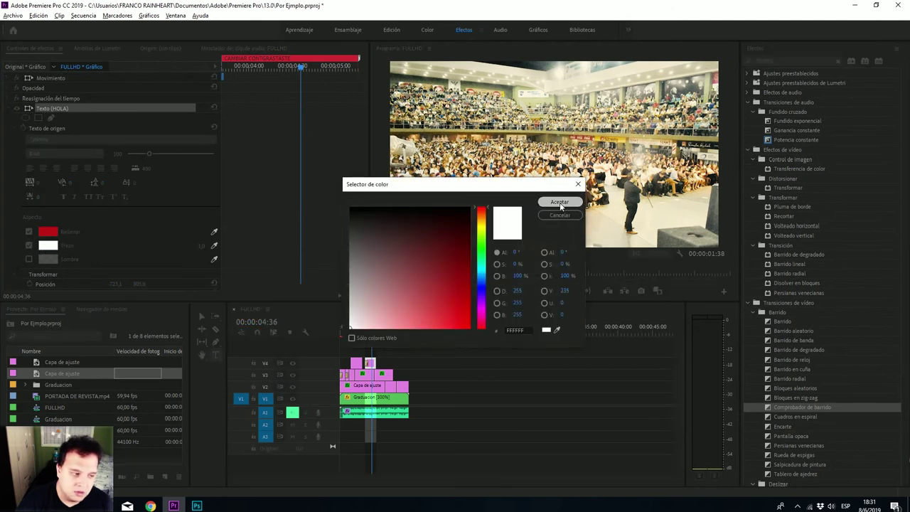
left_click(559, 202)
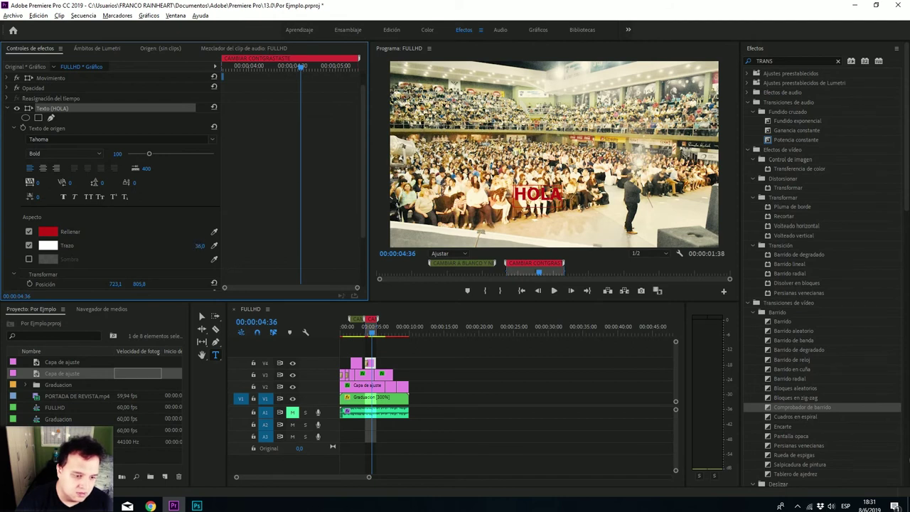
left_click(364, 333)
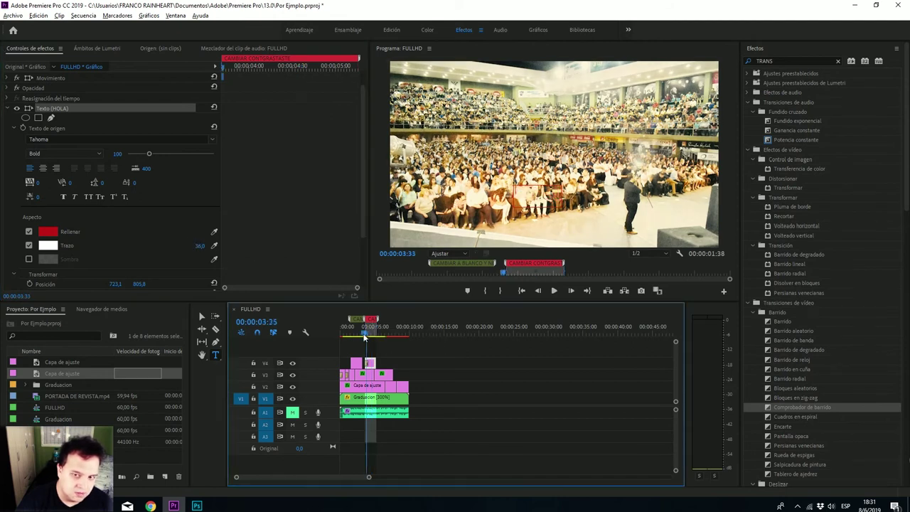
left_click_drag(364, 337, 369, 336)
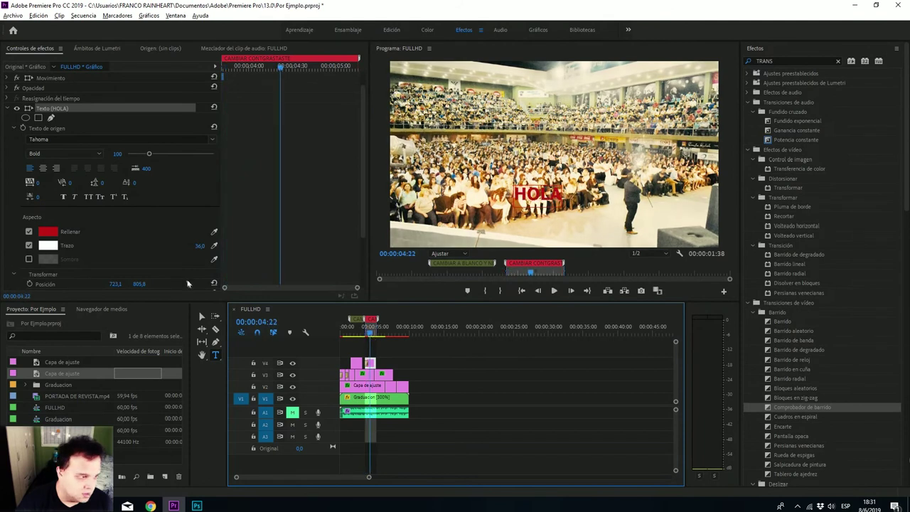
left_click(29, 259)
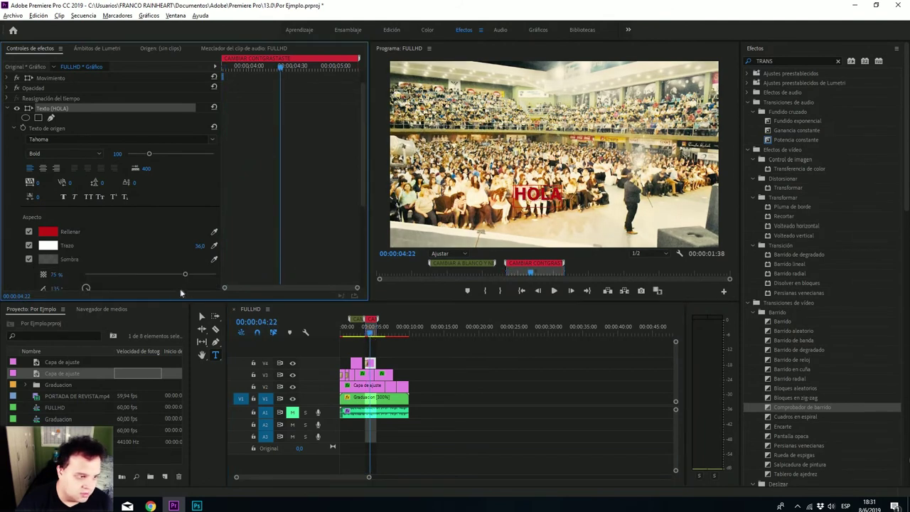
Step: Set the Program monitor playback resolution to 1/2
left_click(659, 271)
left_click(659, 257)
left_click(659, 257)
left_click(660, 255)
left_click(643, 273)
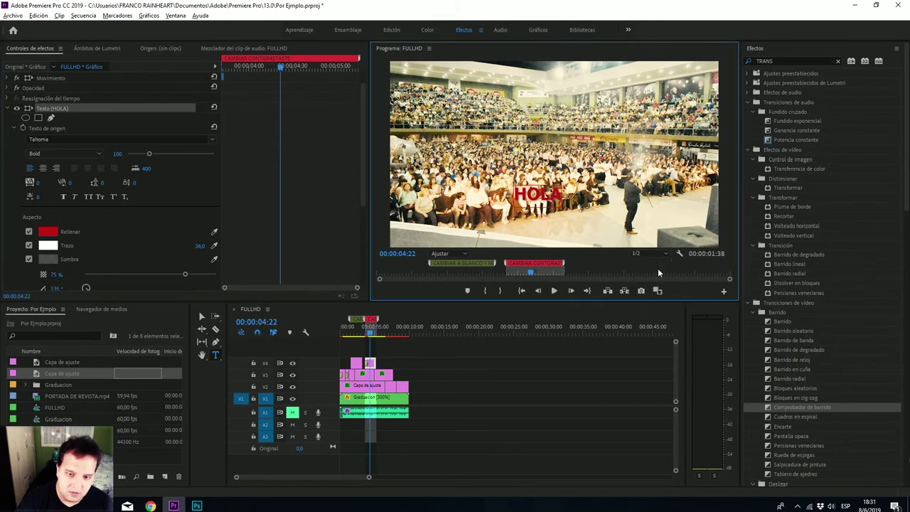
Step: Give the HOLA text a dark blue fill and make it faux bold
left_click(48, 231)
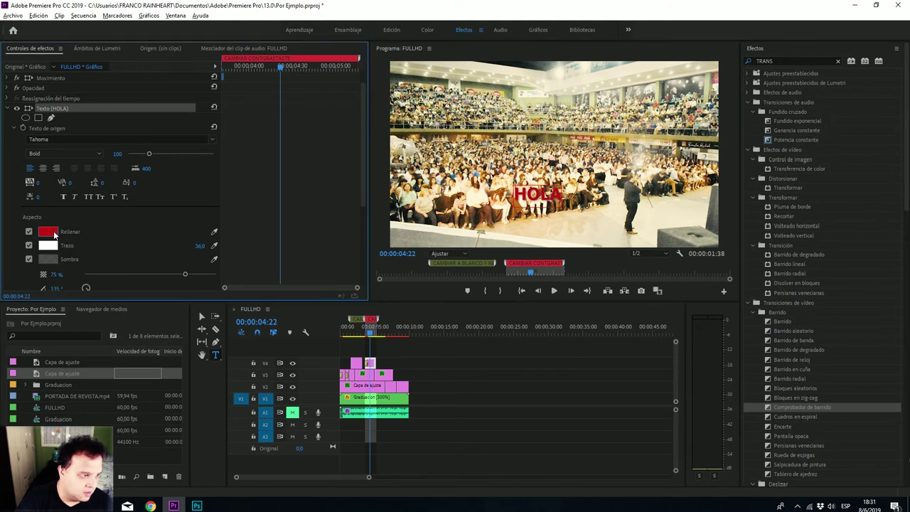
left_click(481, 286)
left_click(468, 208)
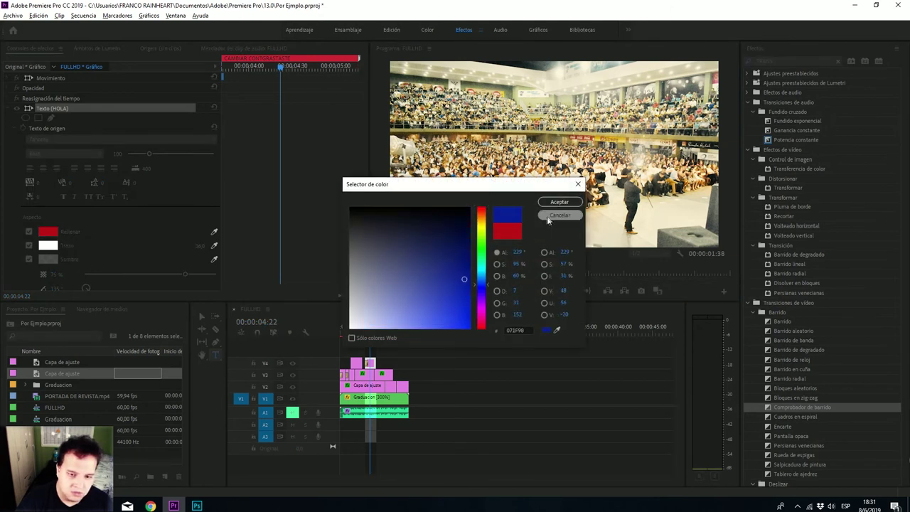
left_click(559, 202)
left_click(64, 197)
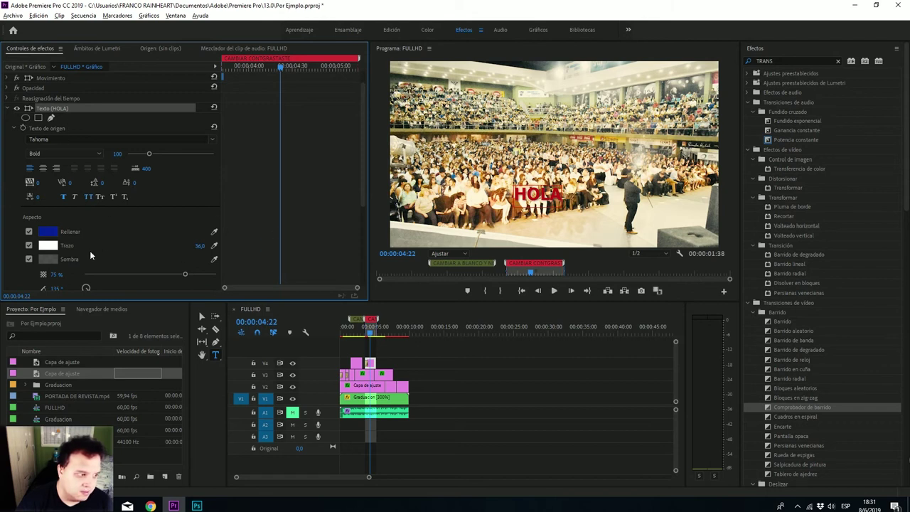
Step: Edit the HOLA text's tracking value in Effect Controls
scroll(114, 245, "down", 3)
scroll(121, 243, "down", 2)
scroll(120, 217, "down", 4)
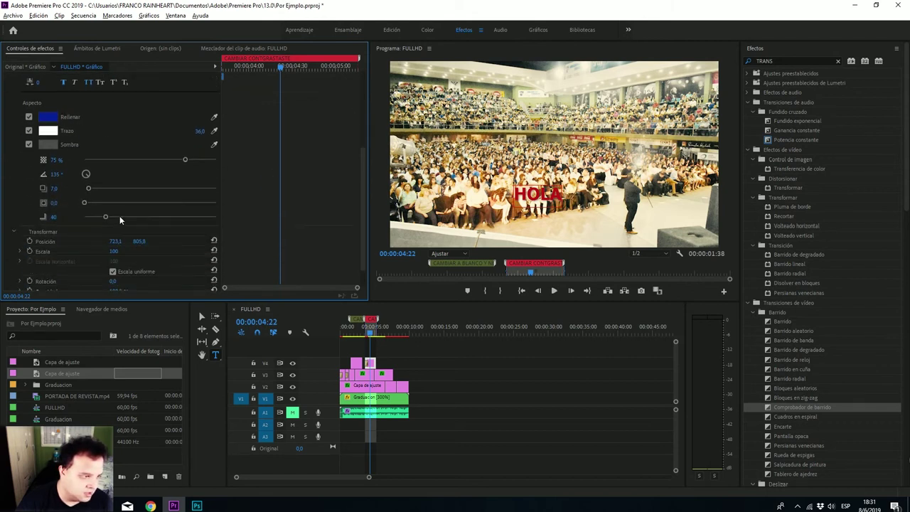
scroll(145, 230, "up", 5)
scroll(139, 229, "up", 3)
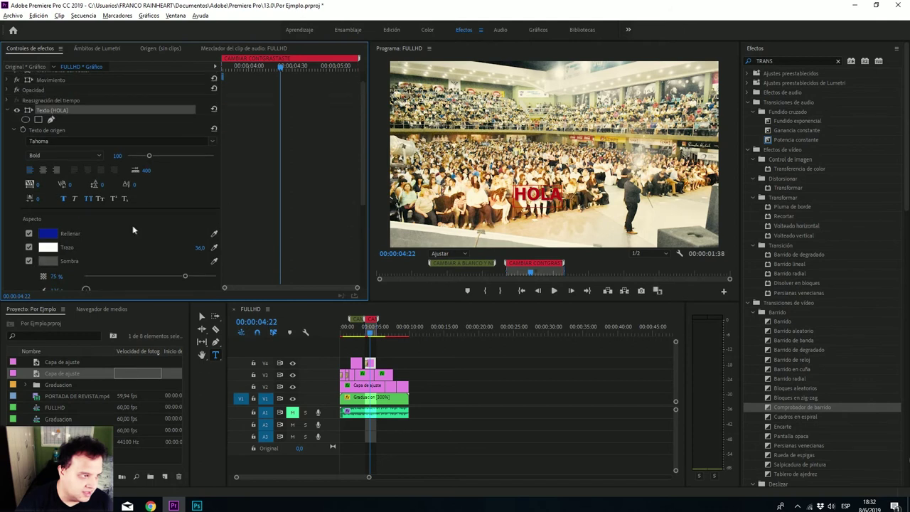
left_click(141, 183)
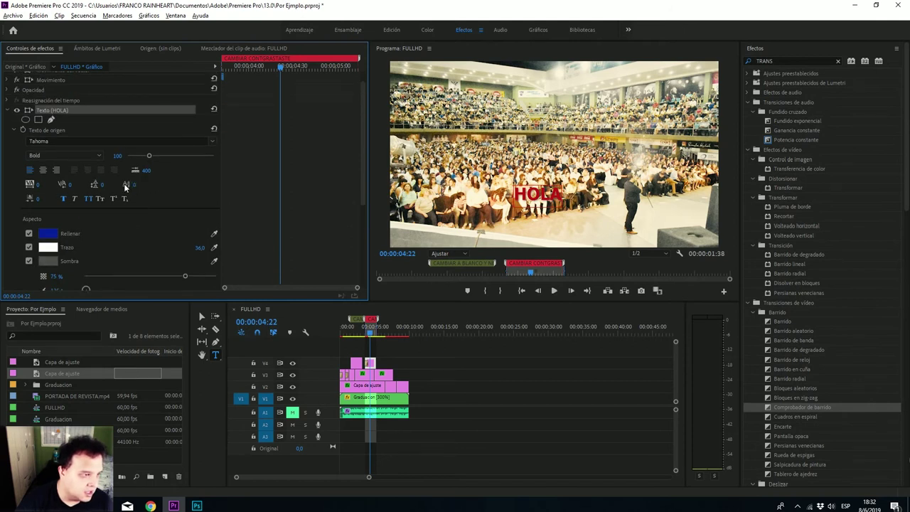
scroll(148, 190, "up", 1)
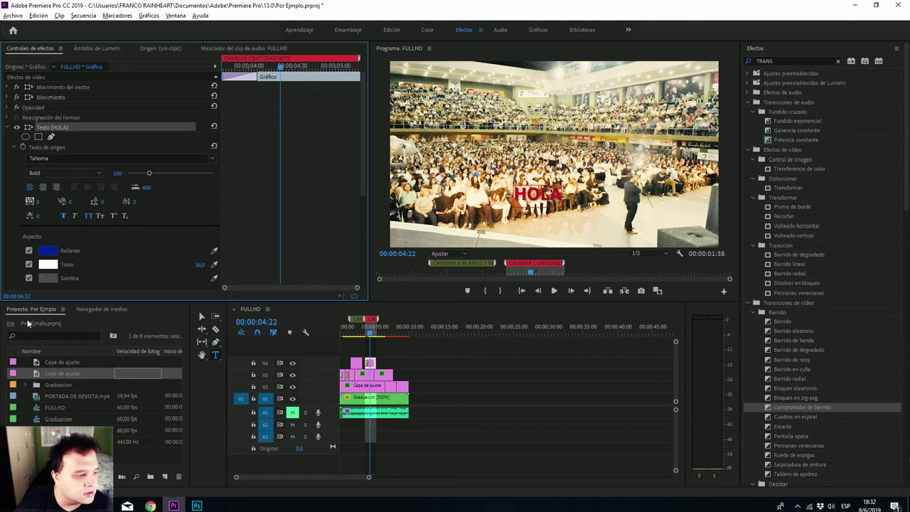
Step: With the Selection tool, enlarge the HOLA title and move it up and left
left_click(201, 316)
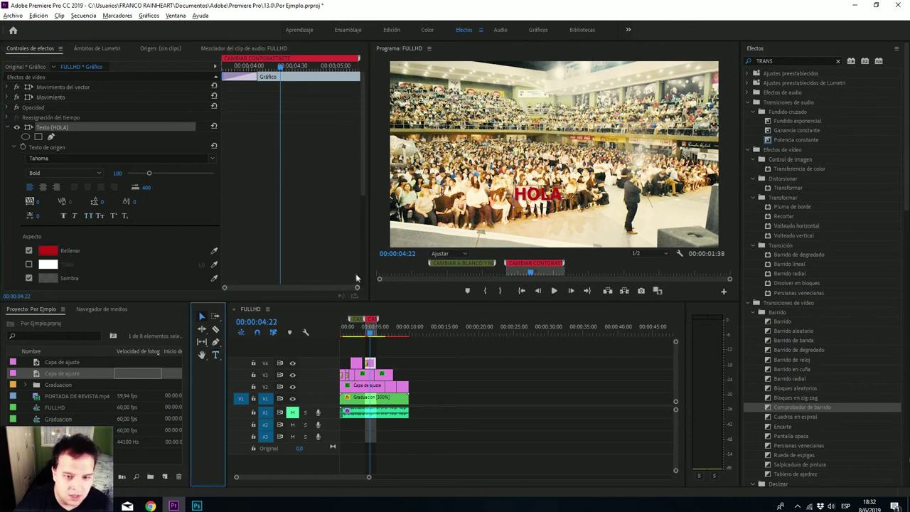
left_click_drag(563, 202, 609, 213)
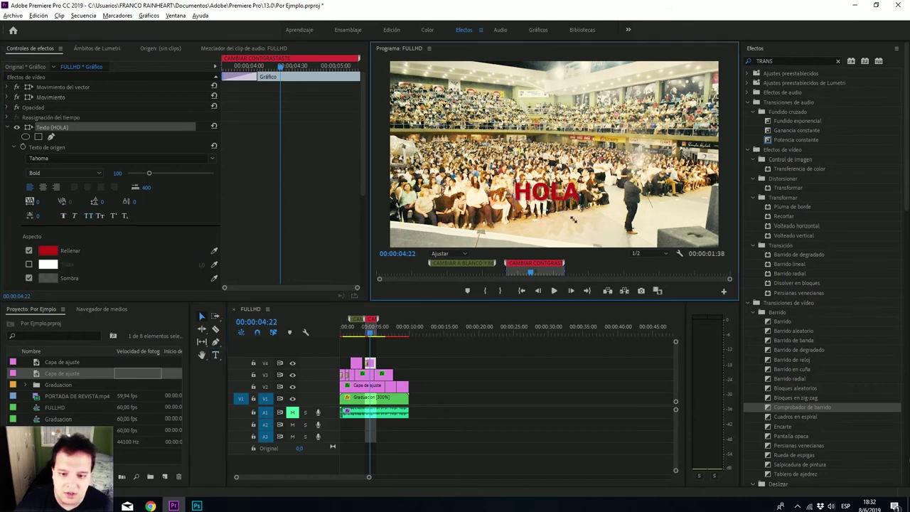
mouse_move(561, 186)
left_mouse_down()
mouse_move(518, 118)
mouse_move(489, 109)
mouse_move(527, 172)
mouse_move(570, 178)
left_mouse_up()
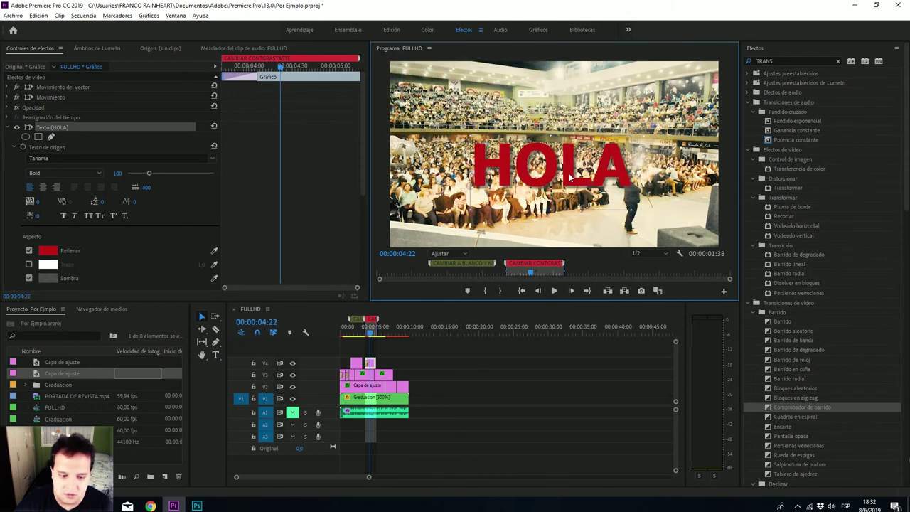
Step: Scrub the preview from the start to 00:00:06:08, then marquee-select all stacked timeline clips
left_click(366, 333)
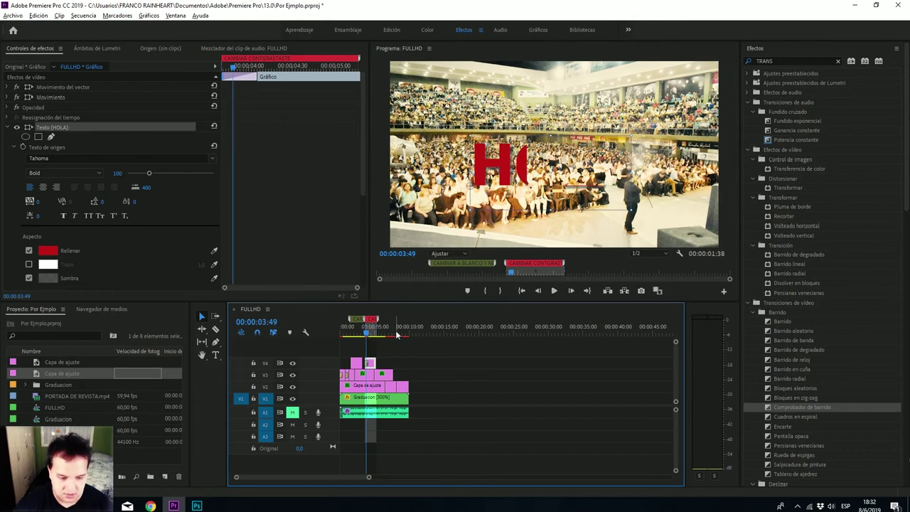
left_click(522, 291)
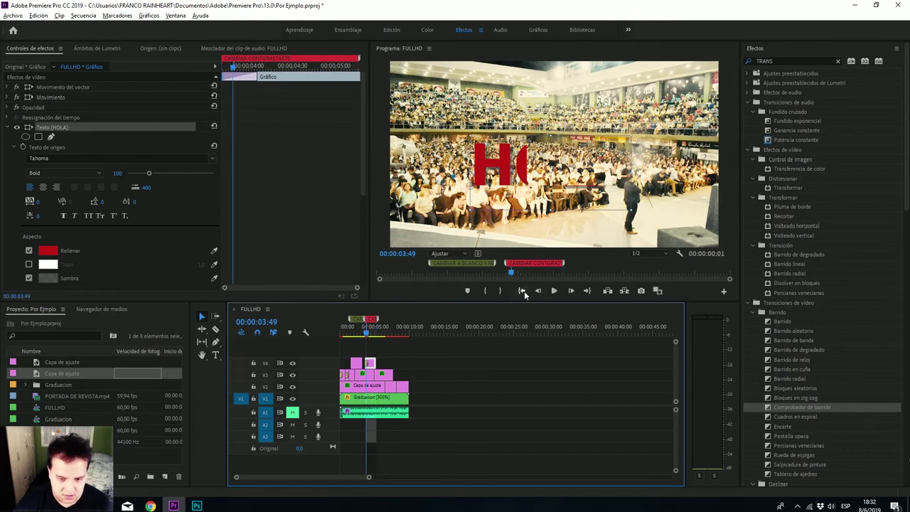
mouse_move(502, 273)
left_mouse_down()
mouse_move(378, 280)
mouse_move(486, 295)
left_mouse_up()
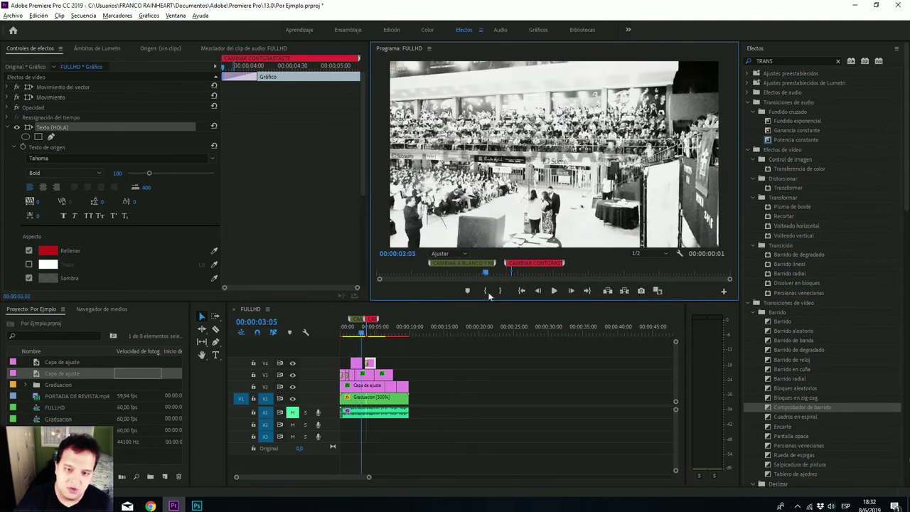
left_click_drag(486, 295, 590, 314)
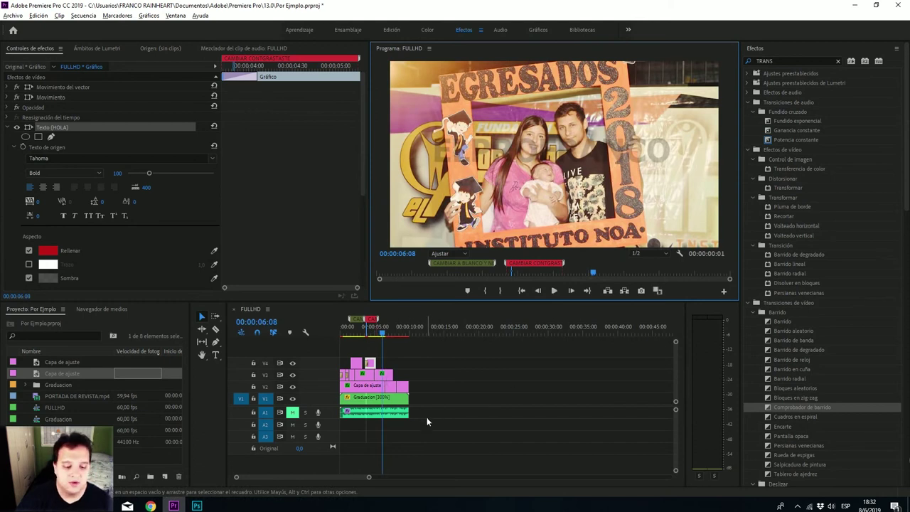
left_click_drag(427, 421, 352, 344)
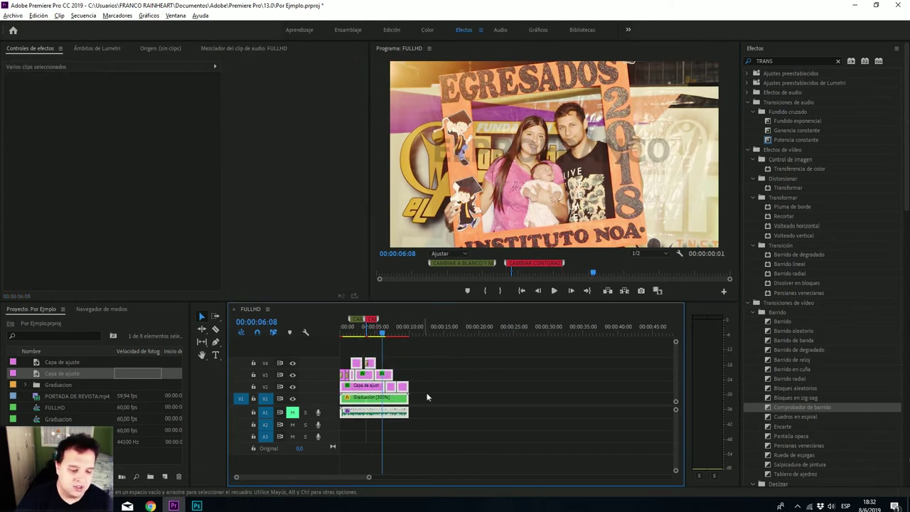
left_click_drag(426, 416, 356, 363)
right_click(356, 363)
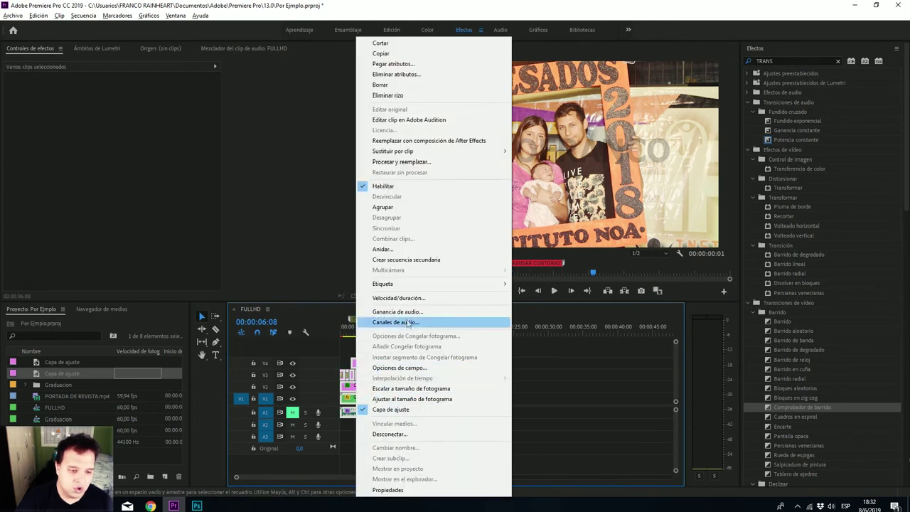
left_click(402, 249)
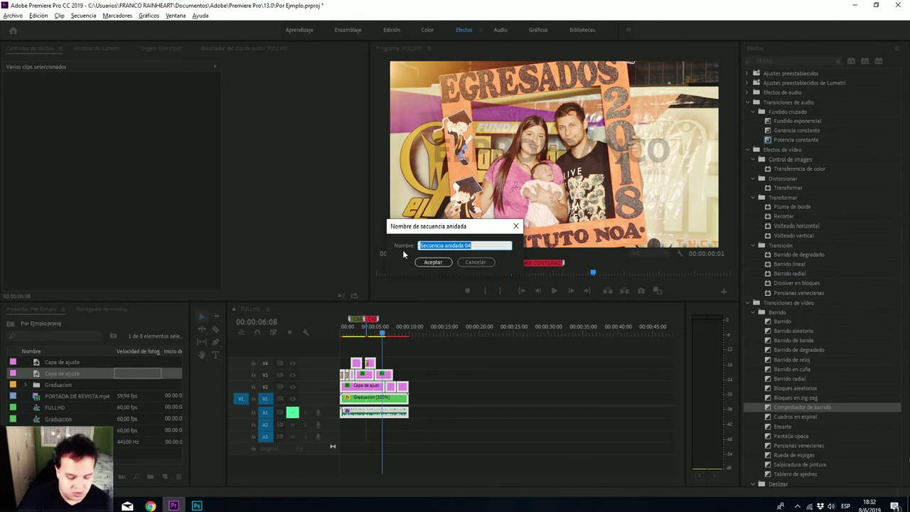
type("TODO")
key("Return")
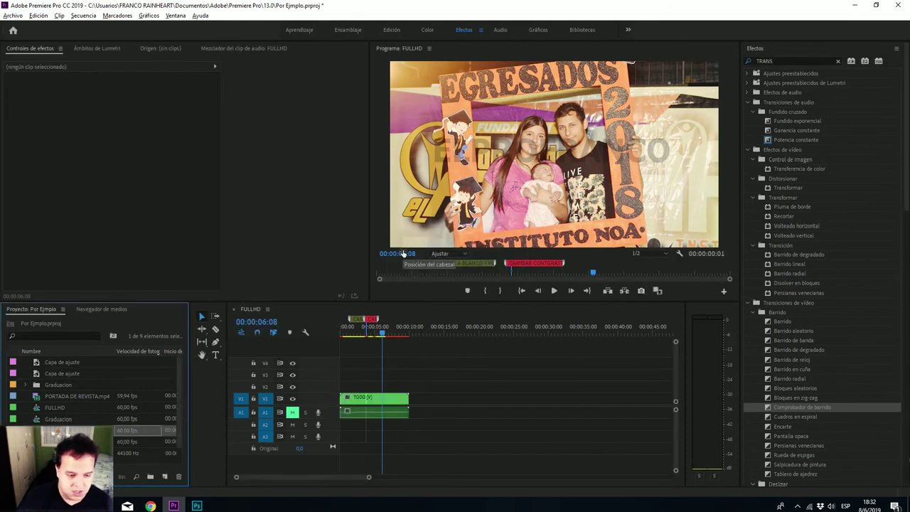
left_click(366, 373)
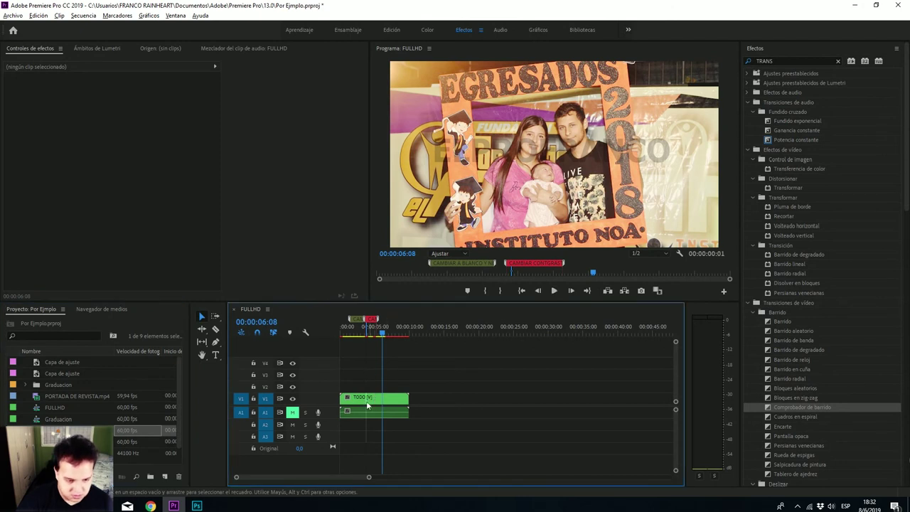
left_click(375, 402)
Step: Set the TODO clip's Velocidad/duración to 00:00:05:00 and scrub back to preview it
right_click(377, 402)
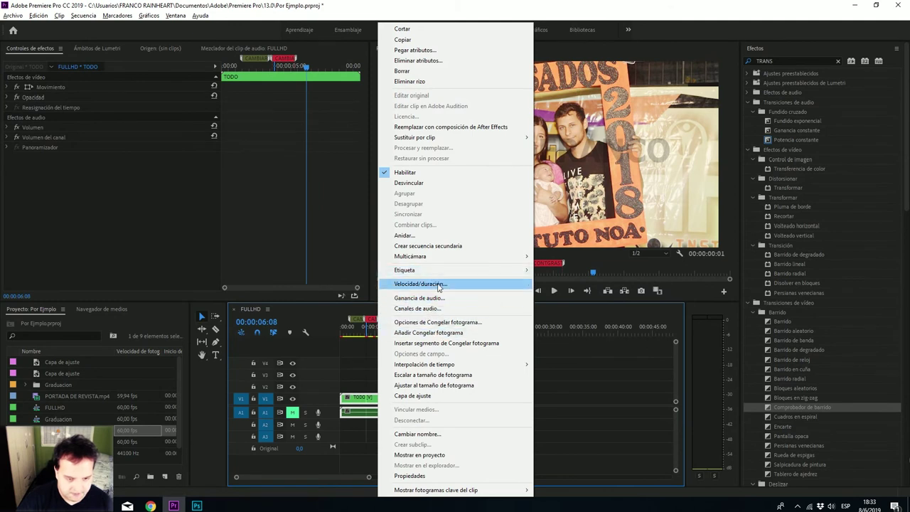
left_click(438, 285)
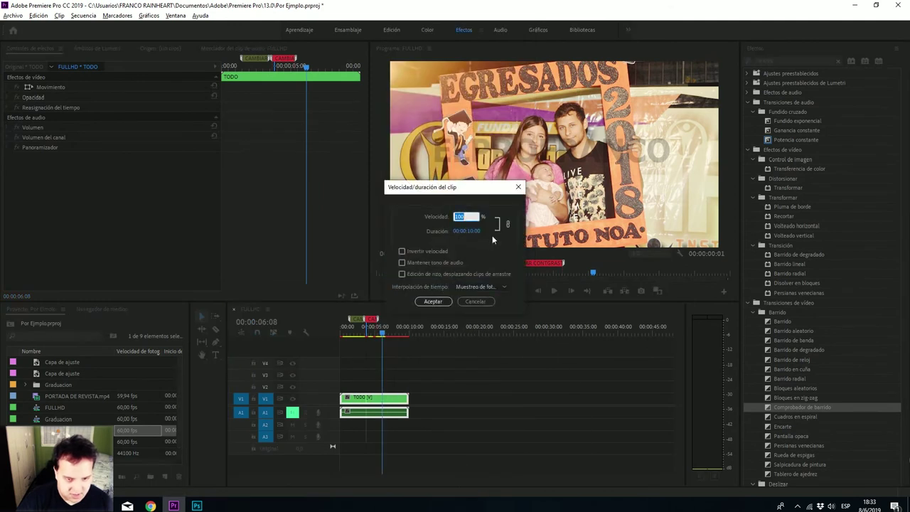
left_click(470, 232)
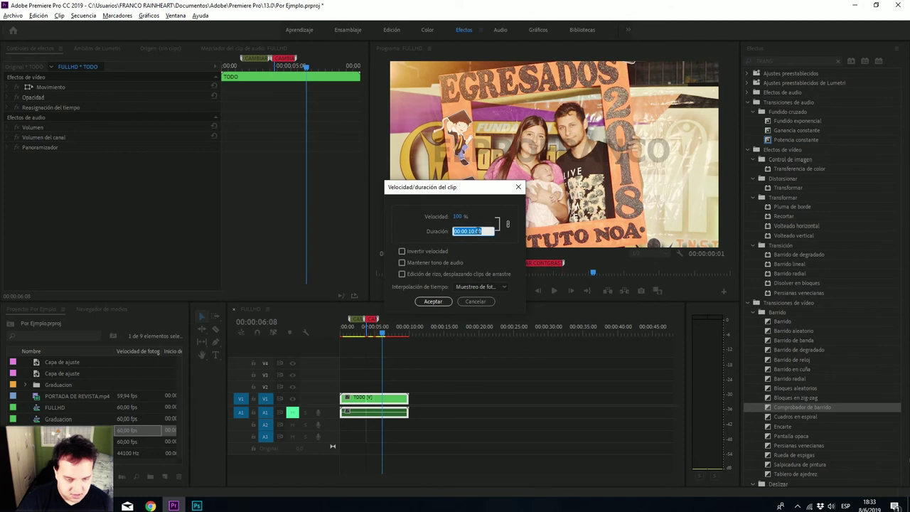
left_click(469, 231)
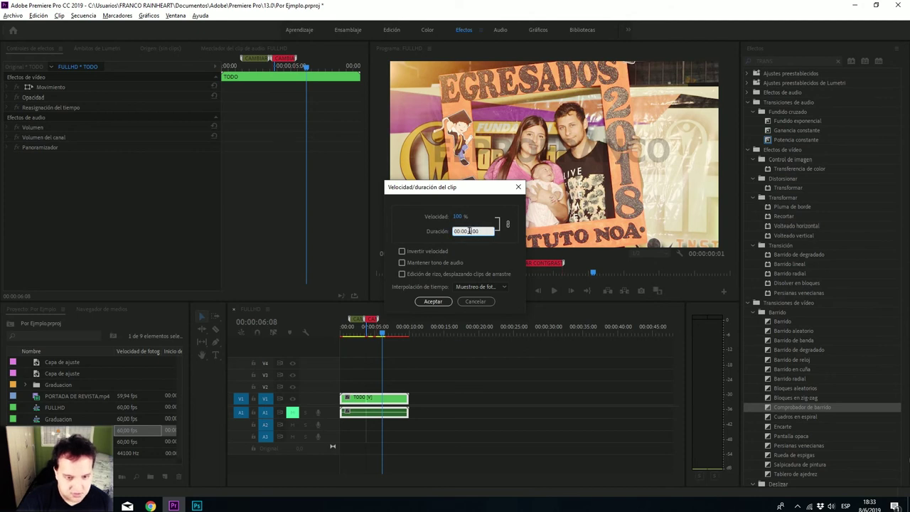
type("5")
key("Return")
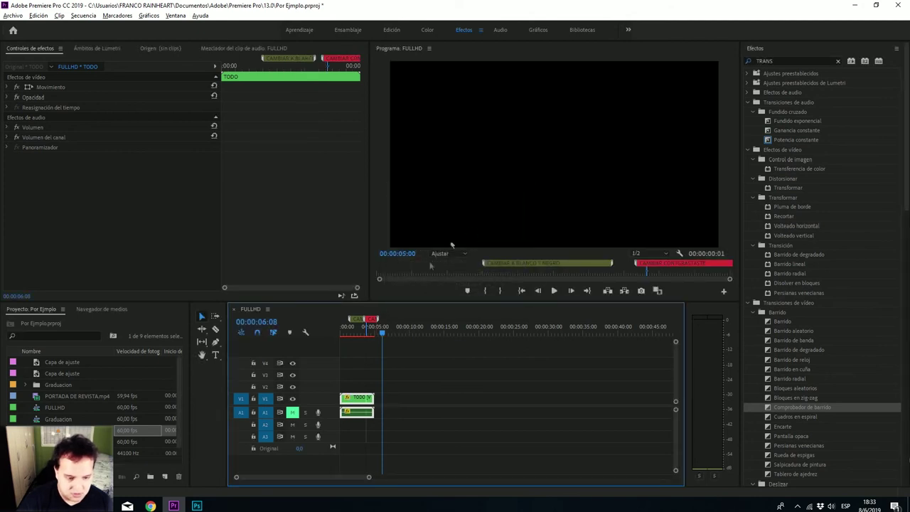
left_click_drag(382, 338, 364, 348)
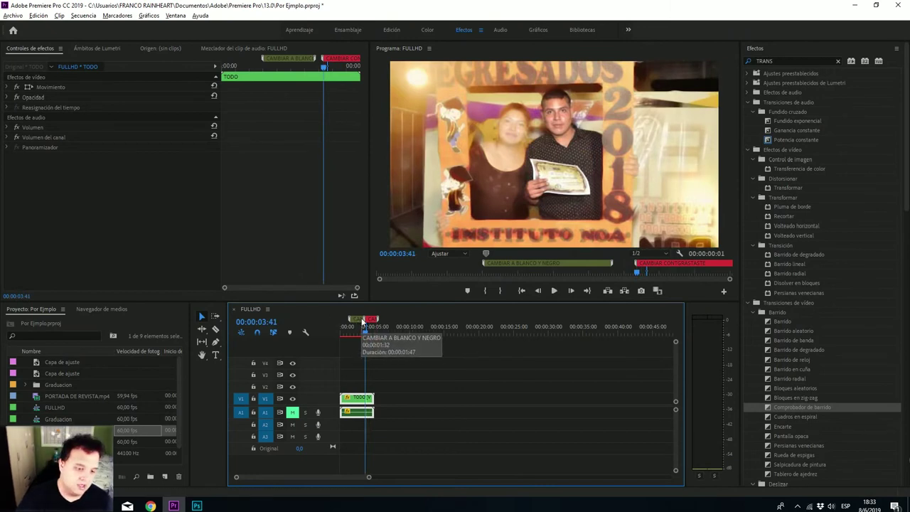
mouse_move(366, 342)
left_mouse_down()
mouse_move(345, 340)
mouse_move(363, 342)
left_mouse_up()
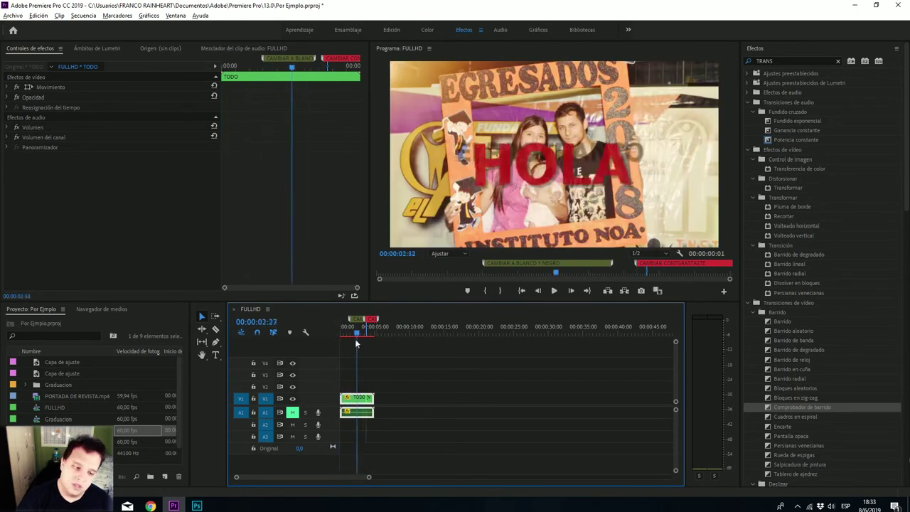
left_click_drag(363, 342, 347, 339)
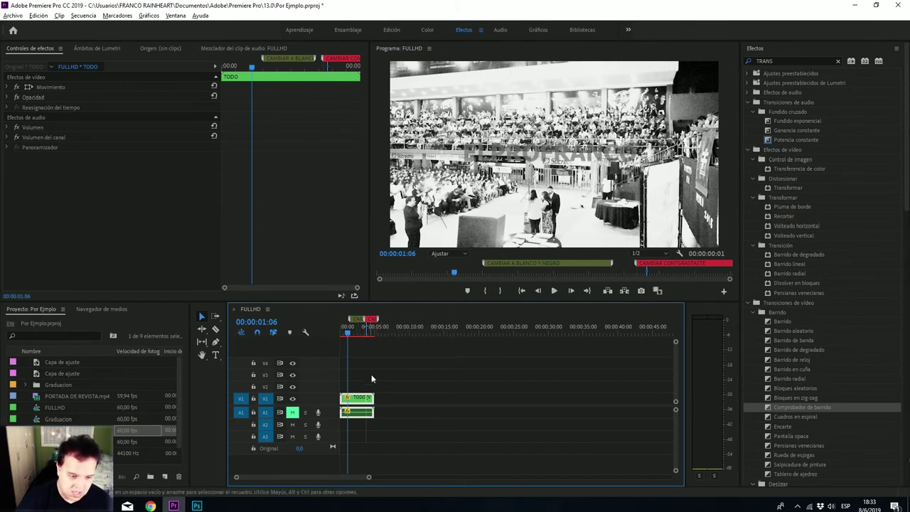
double_click(359, 400)
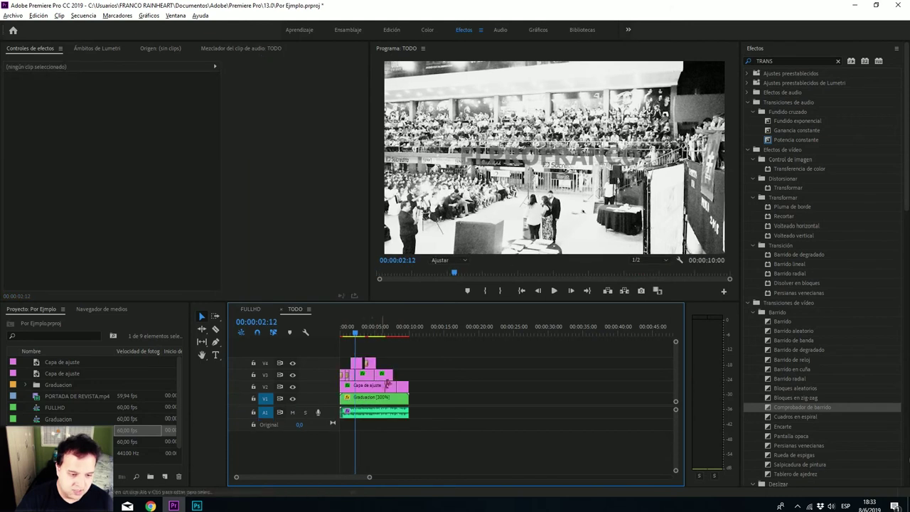
left_click(281, 309)
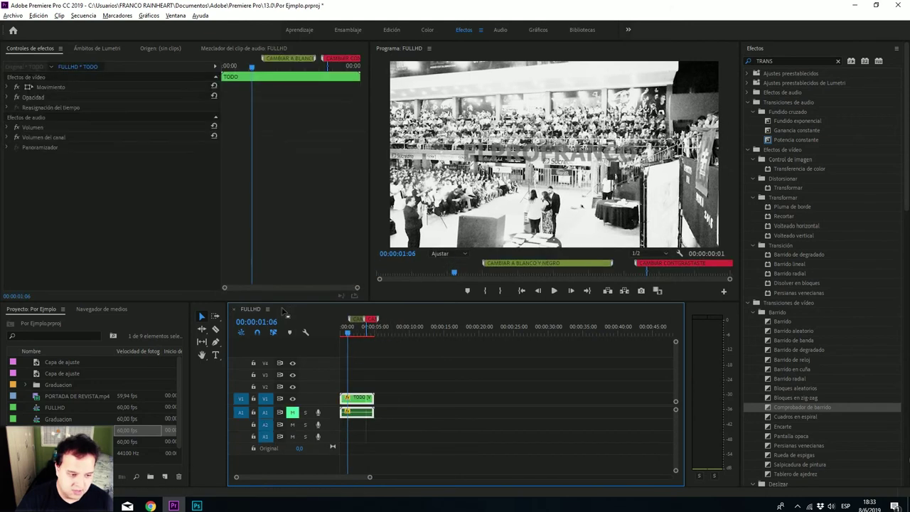
left_click_drag(347, 336, 359, 336)
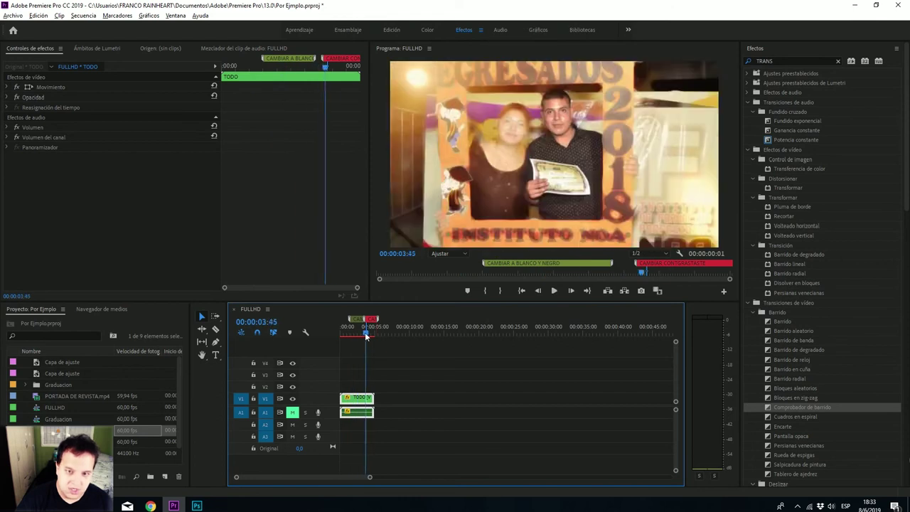
left_click_drag(360, 335, 334, 336)
key("space")
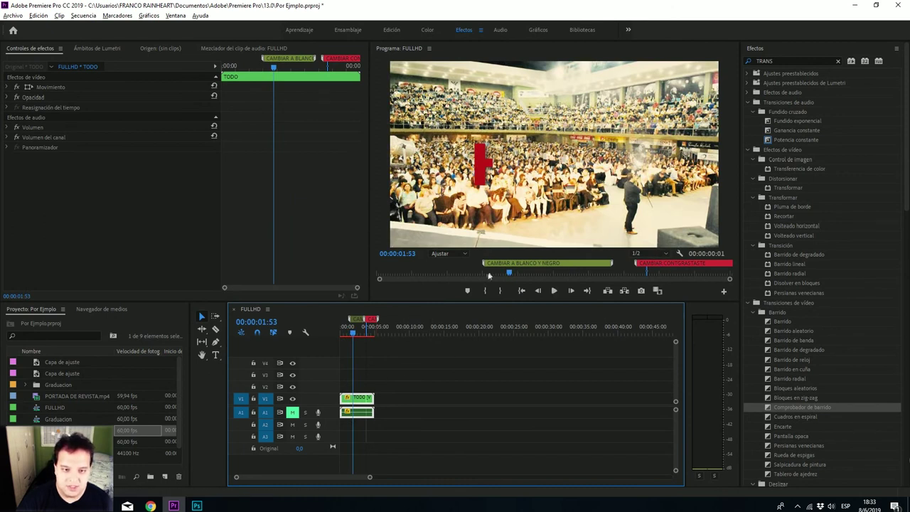
left_click_drag(353, 337, 375, 333)
left_click(407, 368)
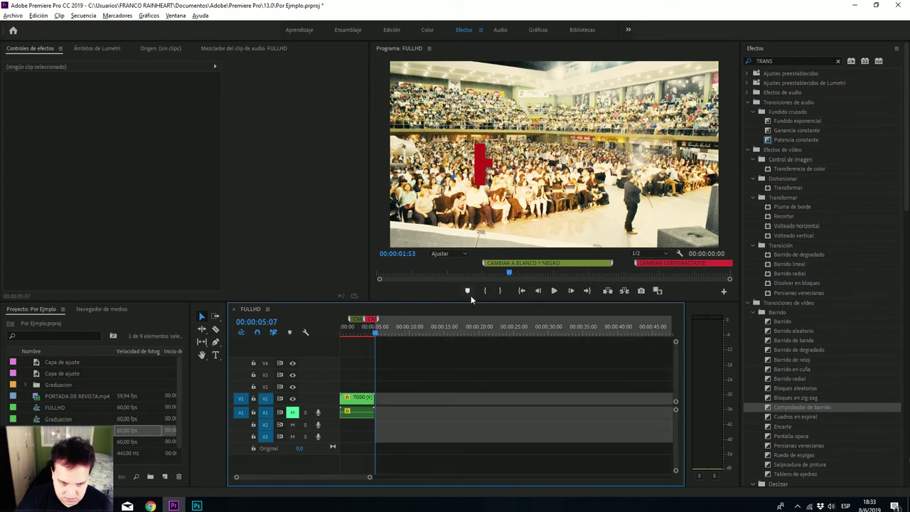
left_click_drag(373, 331, 293, 343)
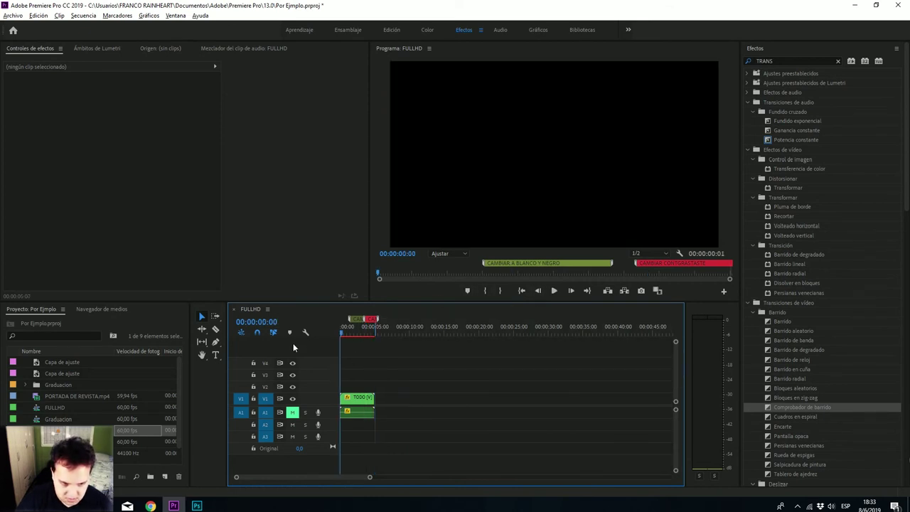
key("o")
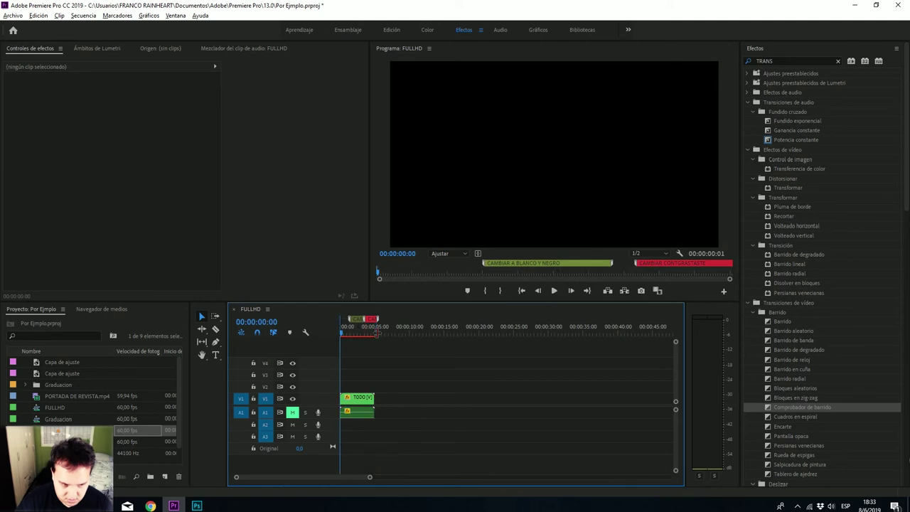
key("space")
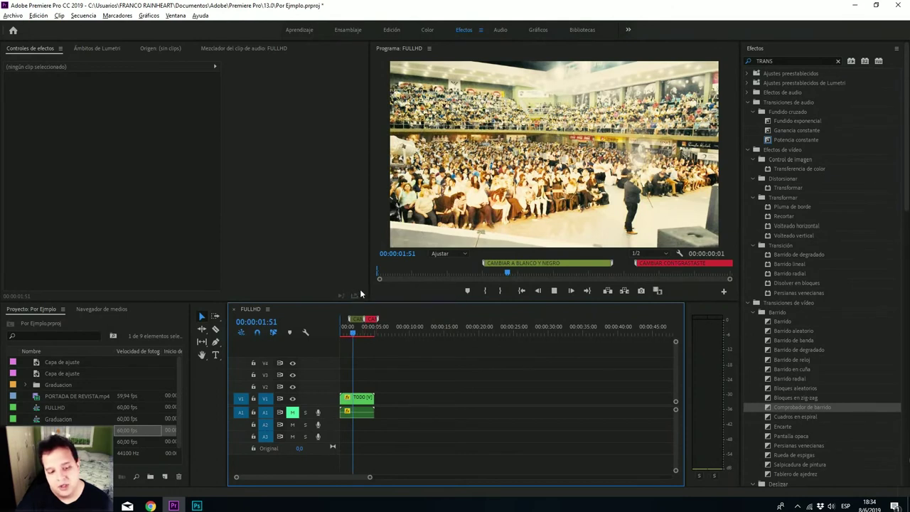
left_click_drag(359, 331, 362, 330)
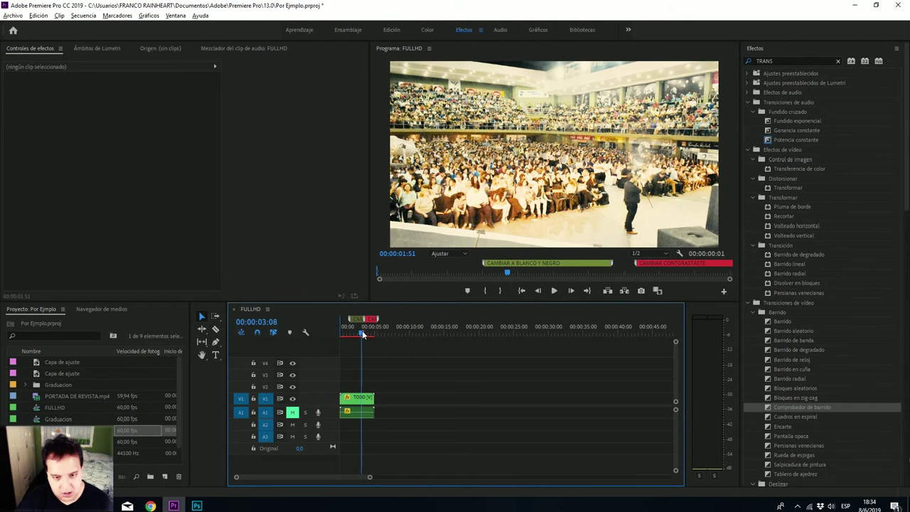
left_click_drag(362, 330, 339, 333)
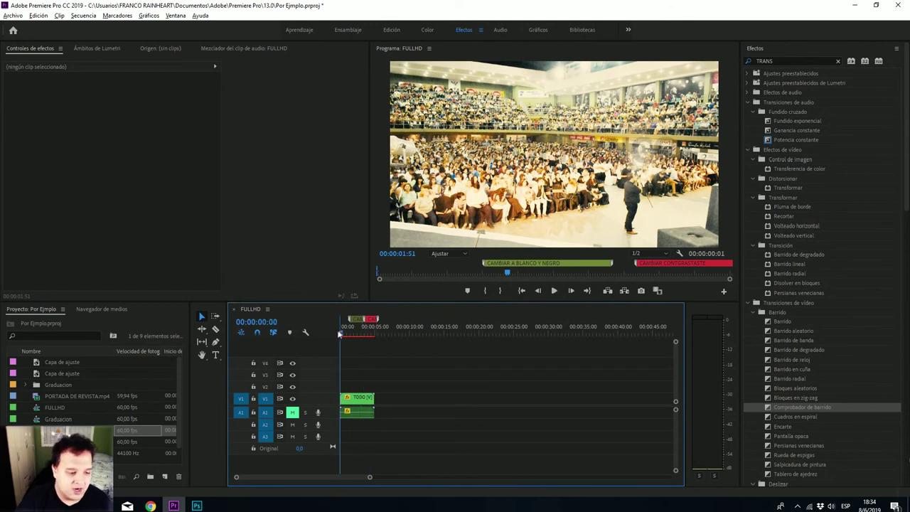
left_click(260, 322)
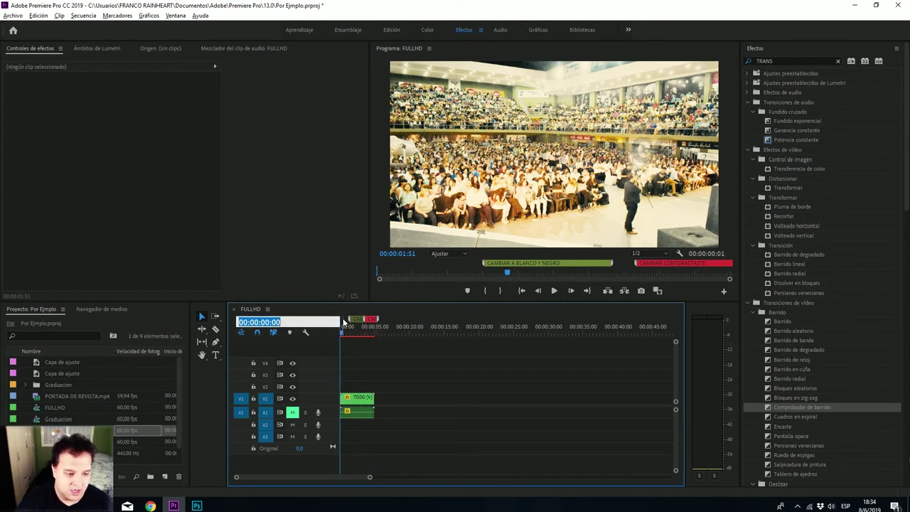
left_click(356, 350)
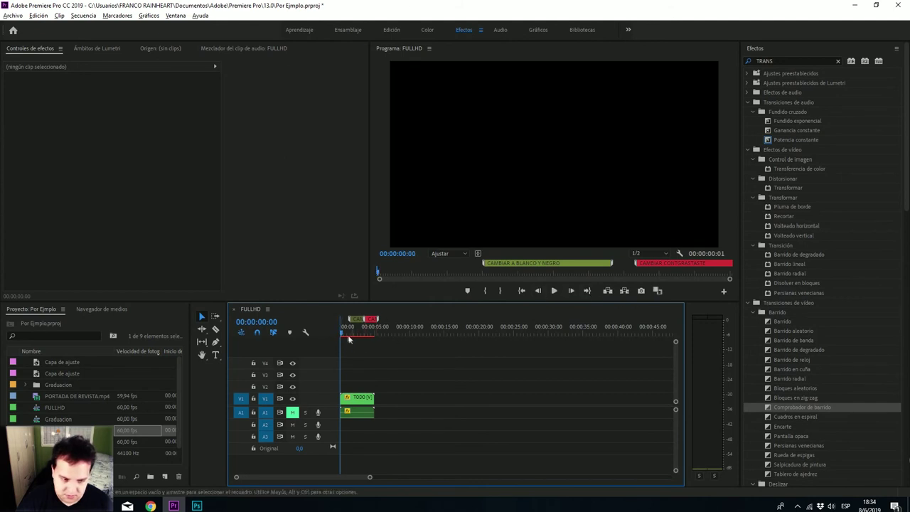
mouse_move(344, 332)
left_mouse_down()
mouse_move(359, 334)
mouse_move(352, 332)
left_mouse_up()
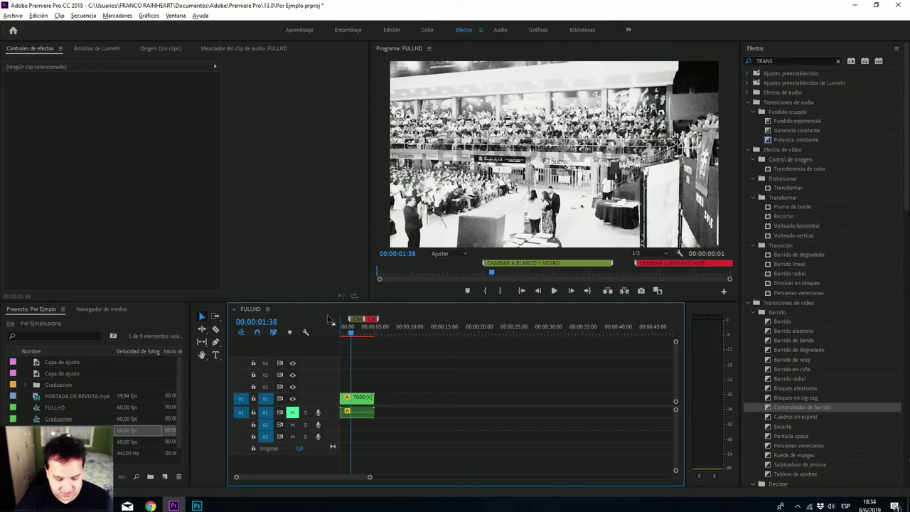
key("ctrl+alt+Delete")
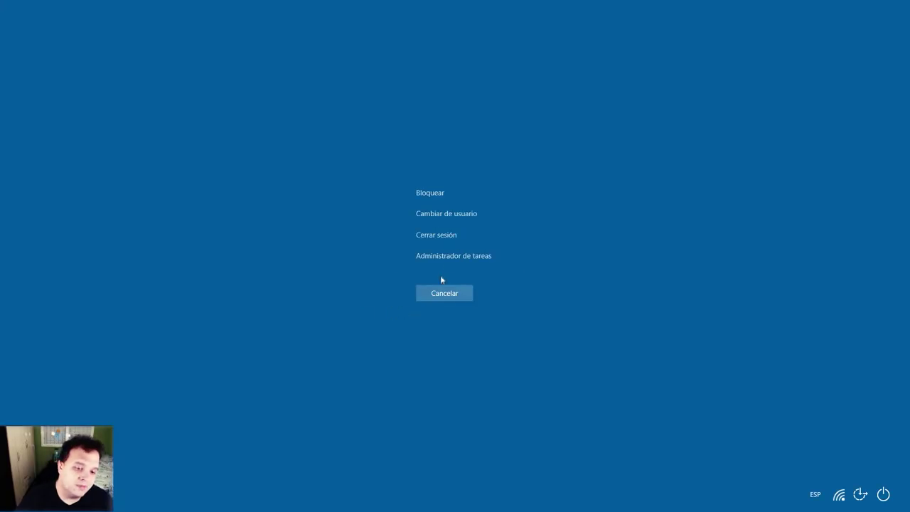
Step: Open Task Manager, inspect the Premiere Pro process, close it and switch to Photoshop
left_click(444, 257)
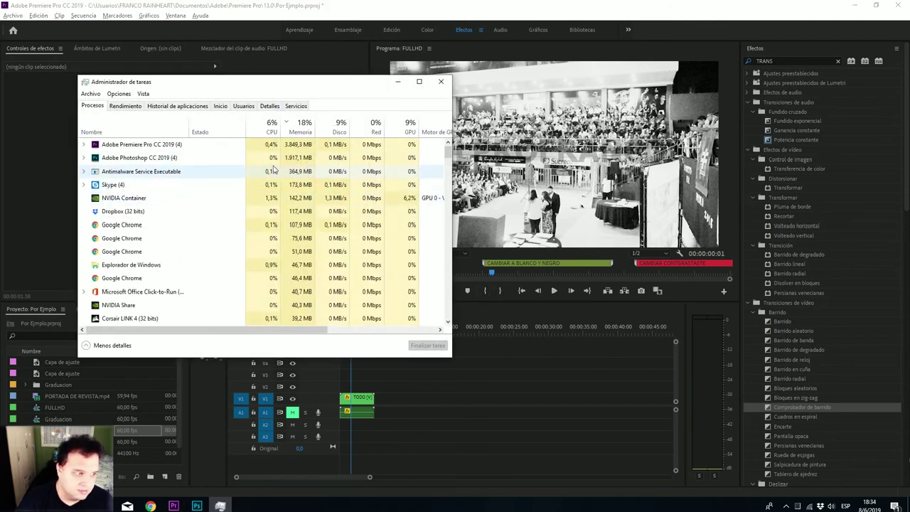
left_click(257, 146)
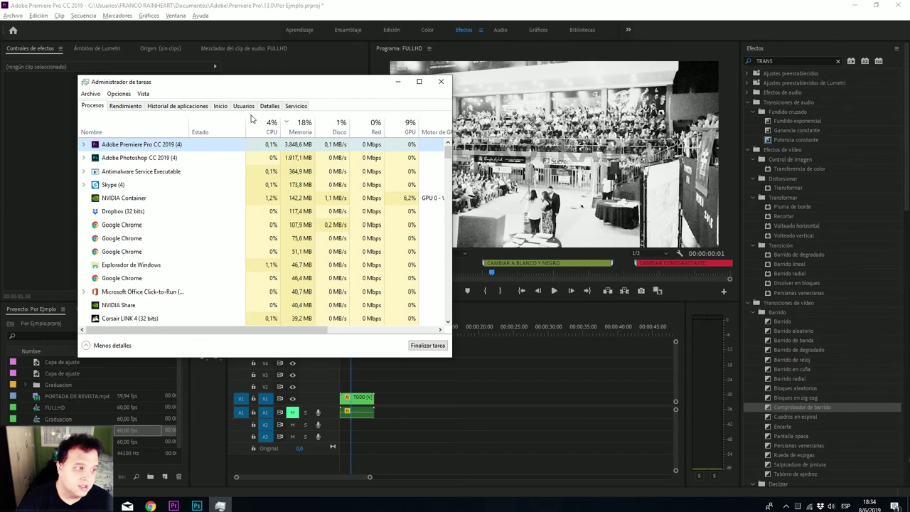
left_click(440, 81)
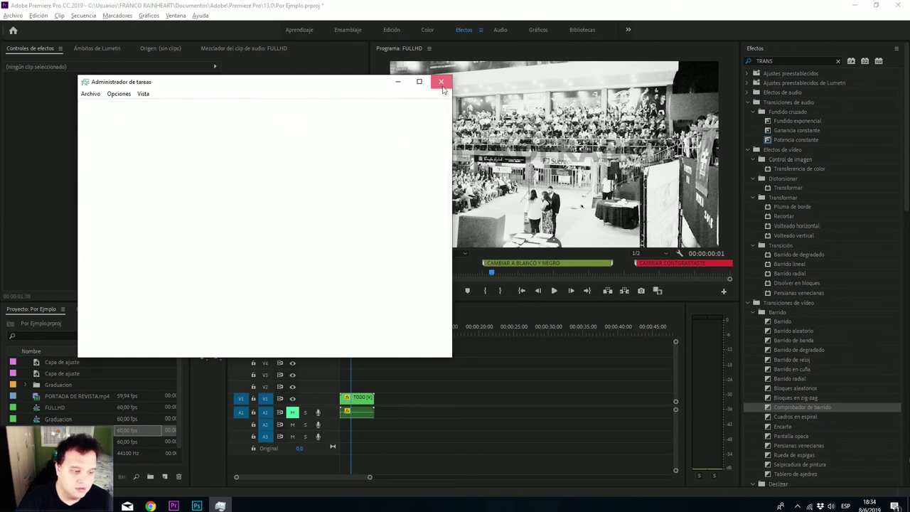
left_click(197, 505)
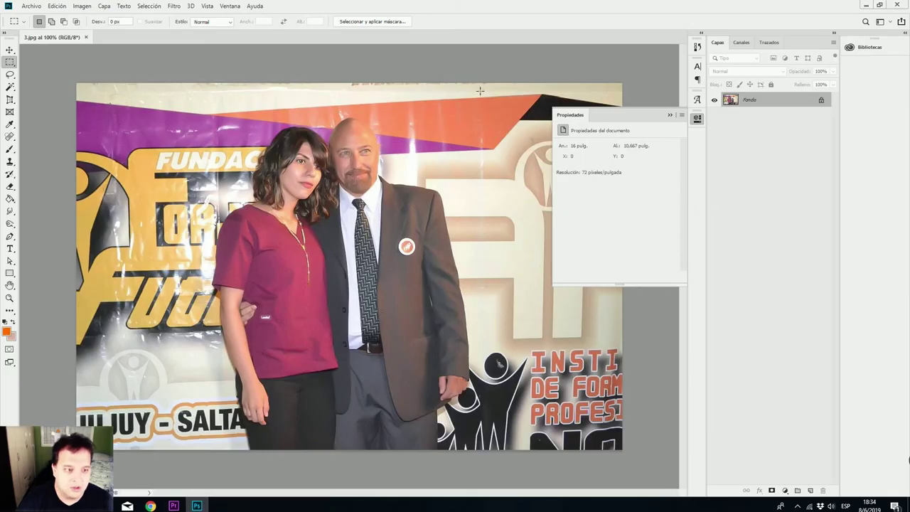
Step: Close Photoshop, cue the FULLHD sequence at 3 seconds, then move back to 00:00:01:30
left_click(896, 5)
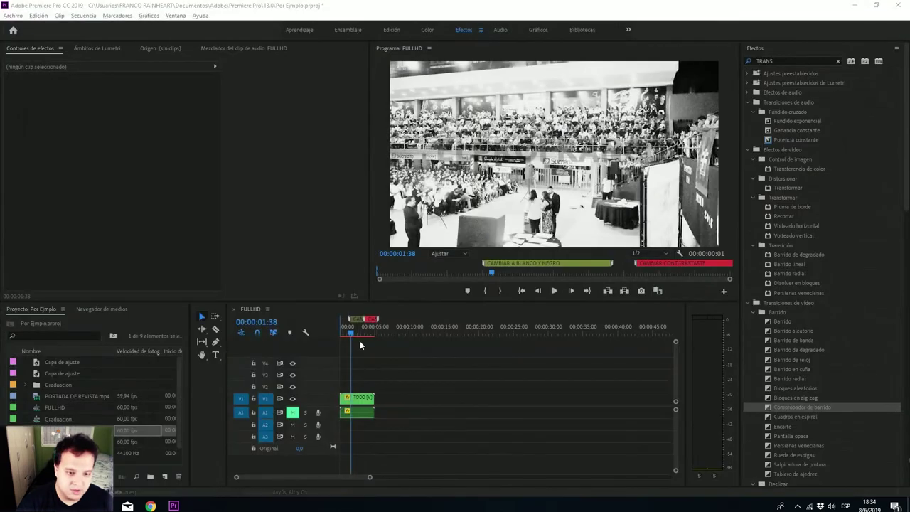
left_click_drag(353, 336, 348, 333)
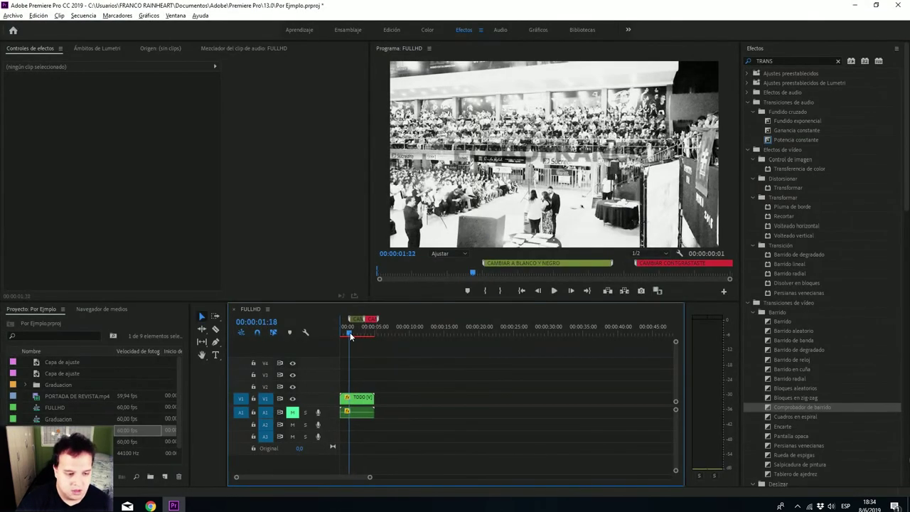
left_click_drag(348, 333, 360, 338)
left_click(468, 291)
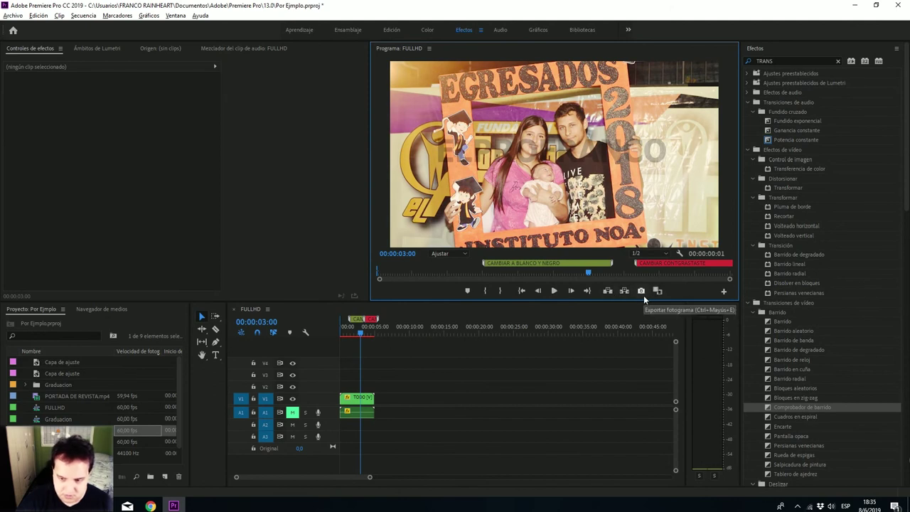
left_click(349, 329)
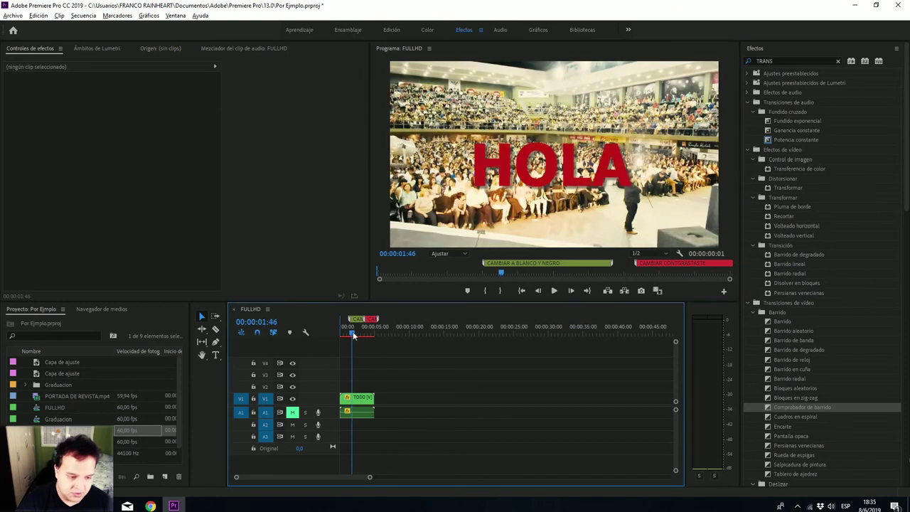
Step: Add a freeze frame to the TODO clip at 00:00:01:30 and play back the result
left_click(356, 400)
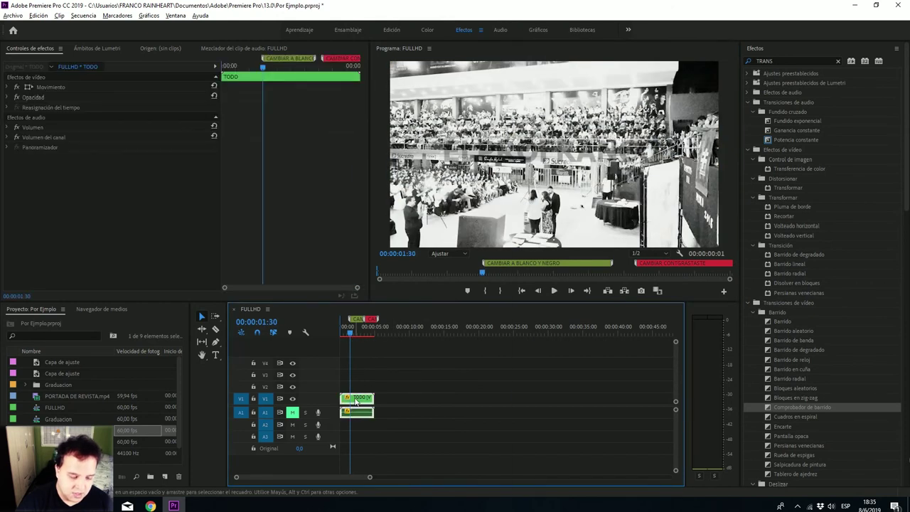
right_click(355, 400)
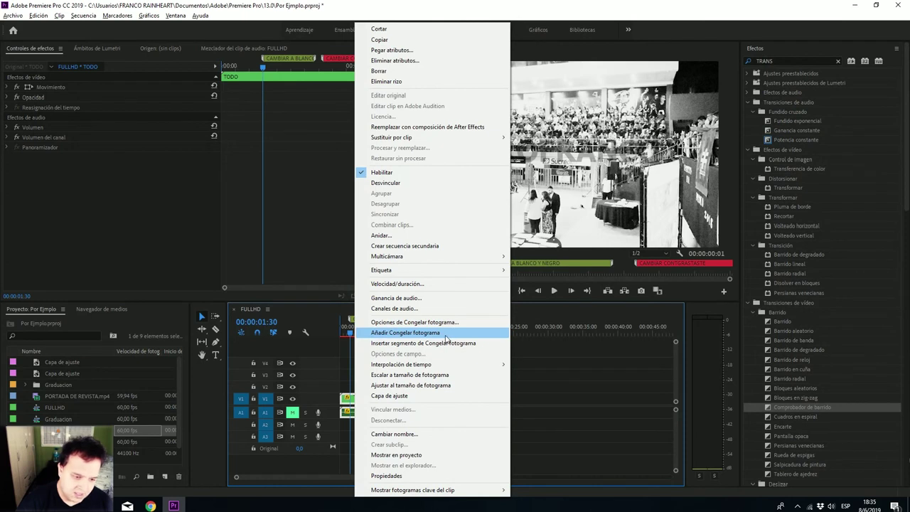
left_click(445, 334)
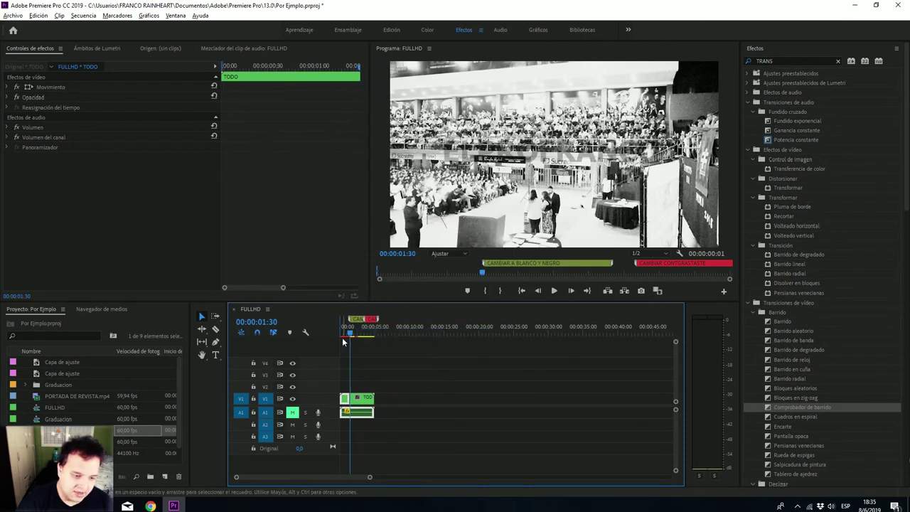
mouse_move(349, 334)
left_mouse_down()
mouse_move(362, 338)
mouse_move(346, 339)
left_mouse_up()
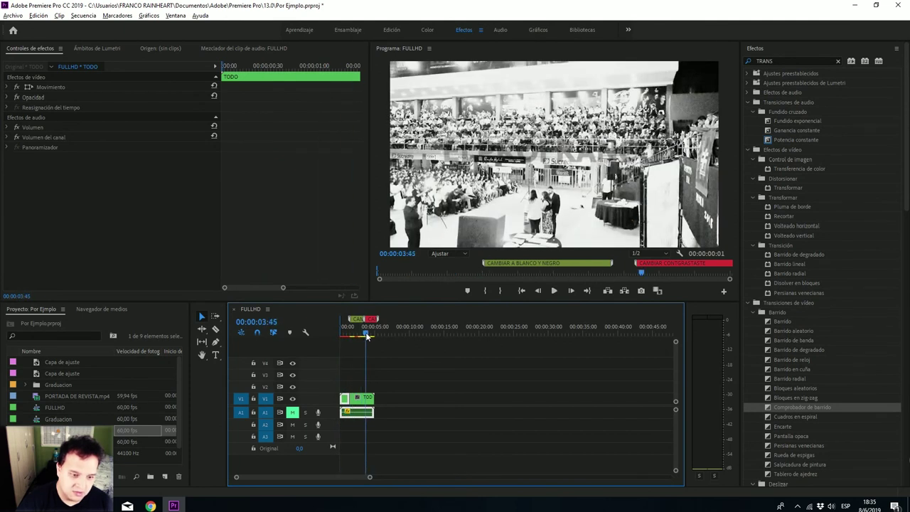
key("space")
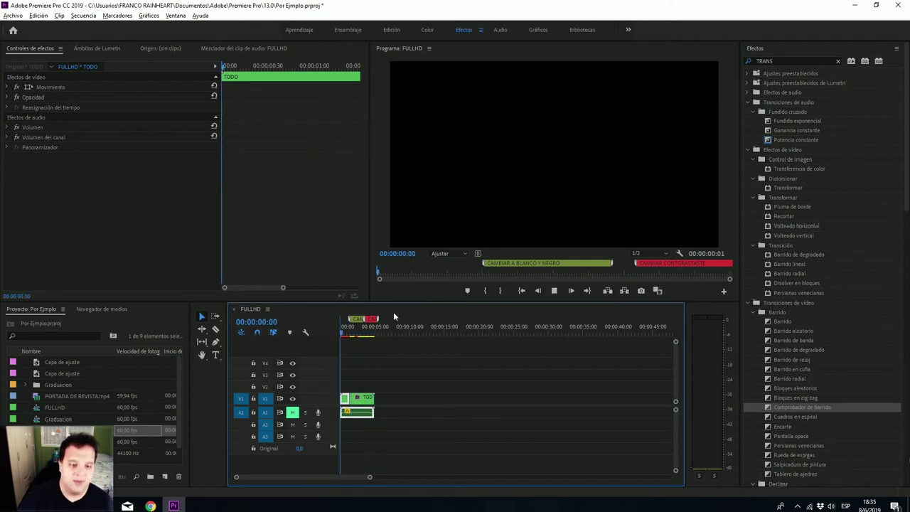
key("space")
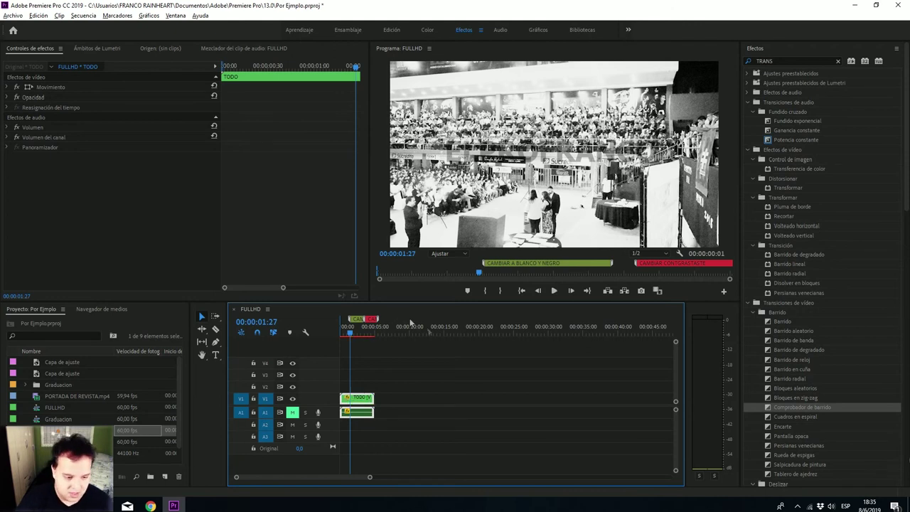
Step: Mark an in point at 00:00:01:18 and an out point at 00:00:02:23
left_click_drag(351, 333, 348, 333)
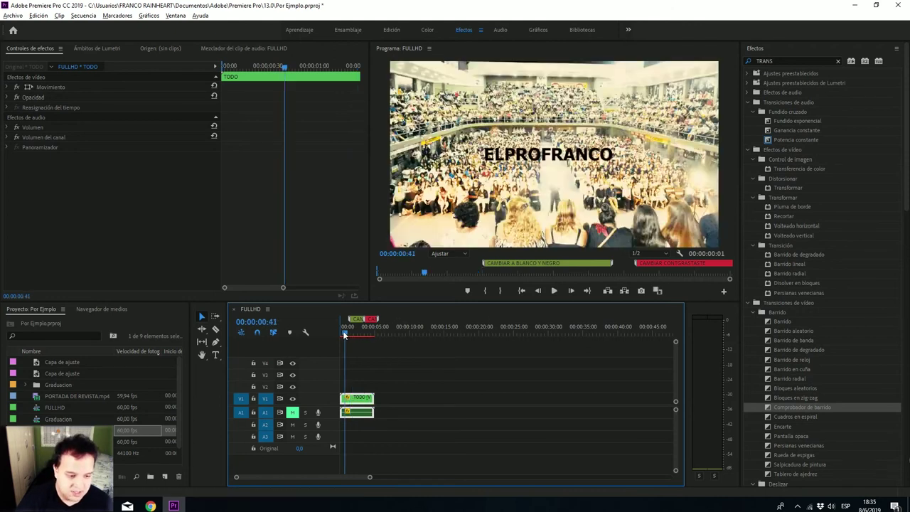
key("i")
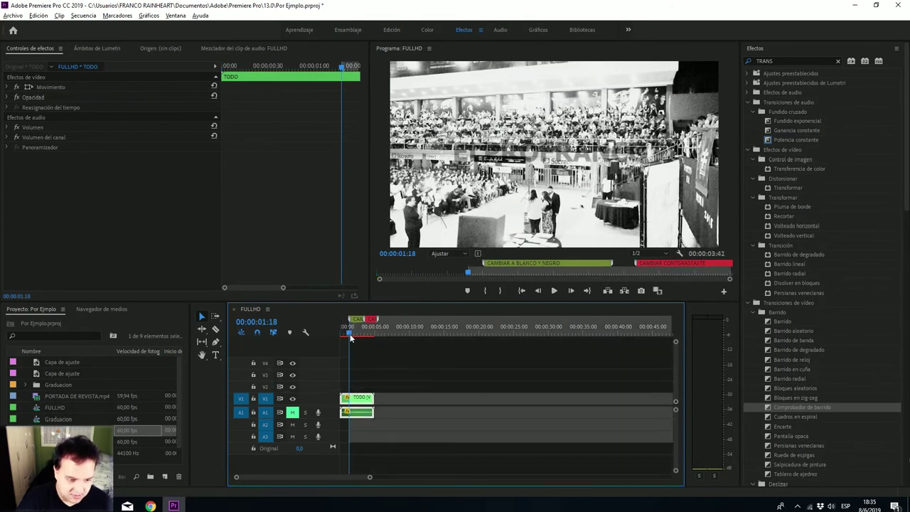
left_click_drag(351, 336, 356, 334)
key("o")
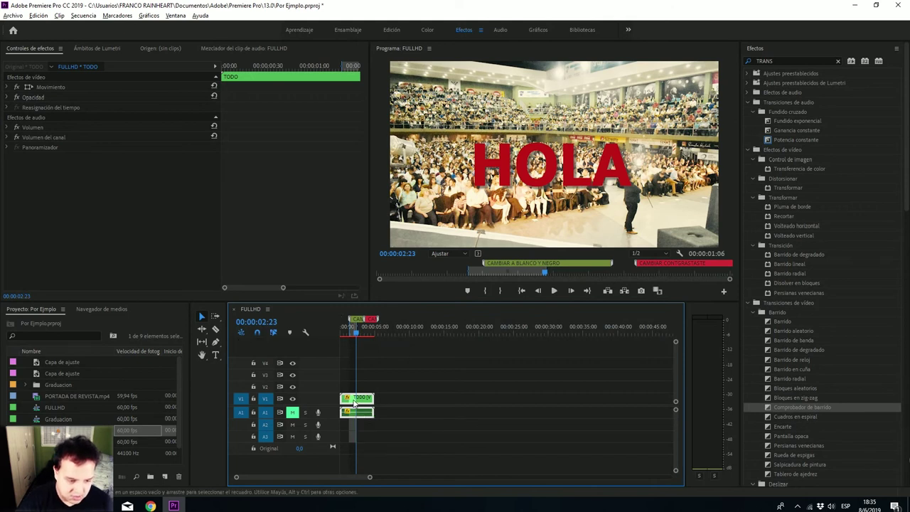
right_click(352, 403)
key("Escape")
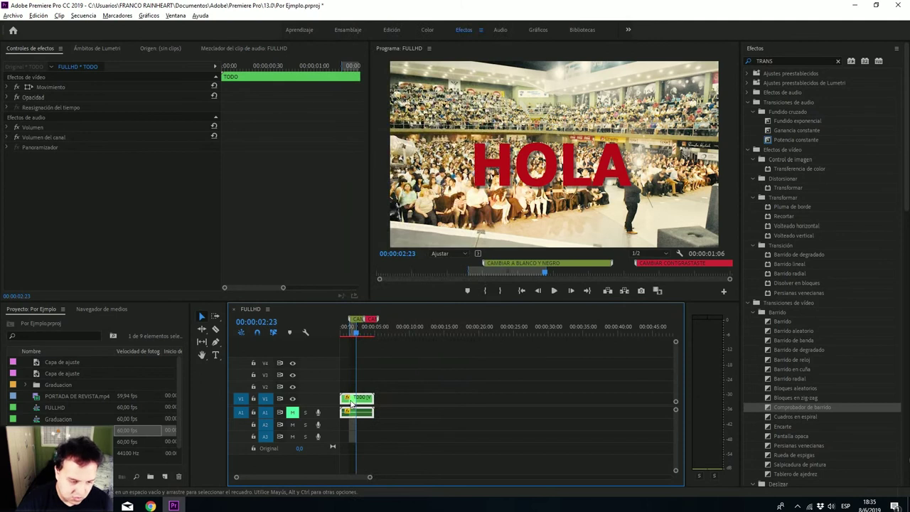
right_click(352, 403)
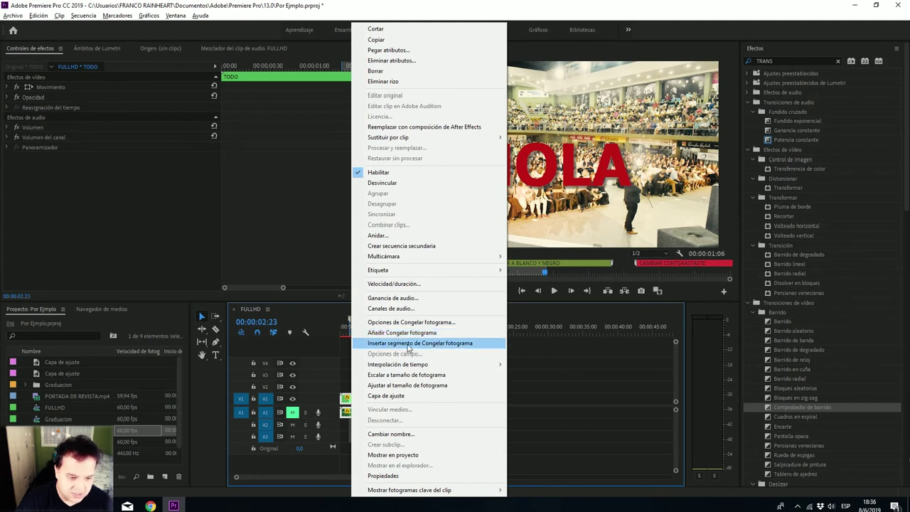
Step: Insert a freeze-frame segment at 00:00:02:23 and play it back from 00:00:01:59
left_click(436, 344)
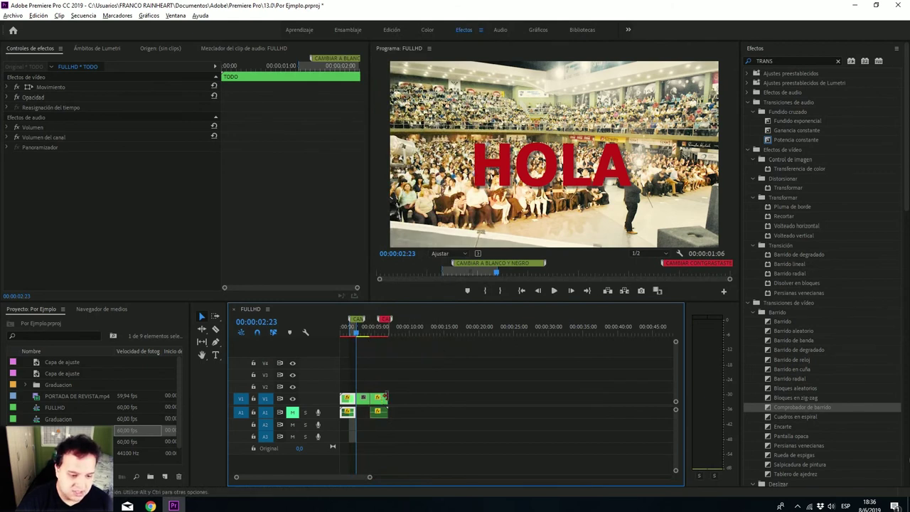
left_click(356, 334)
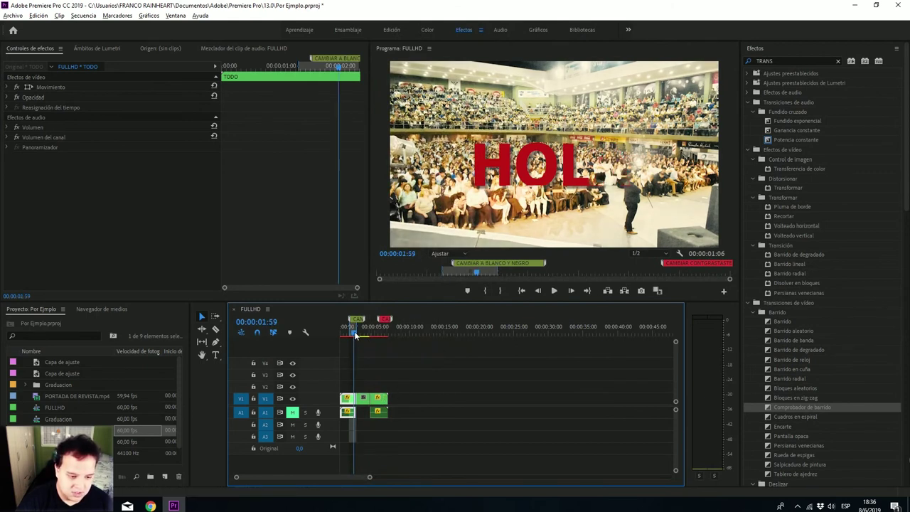
key("space")
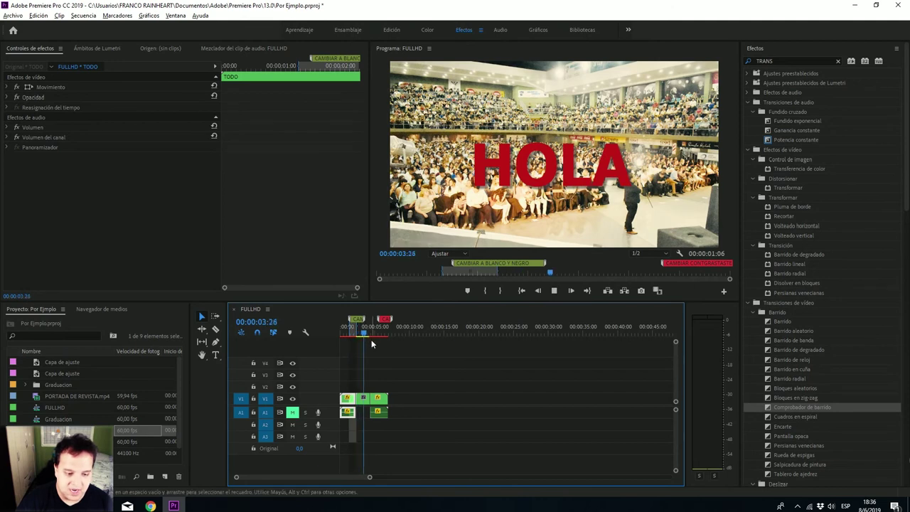
key("space")
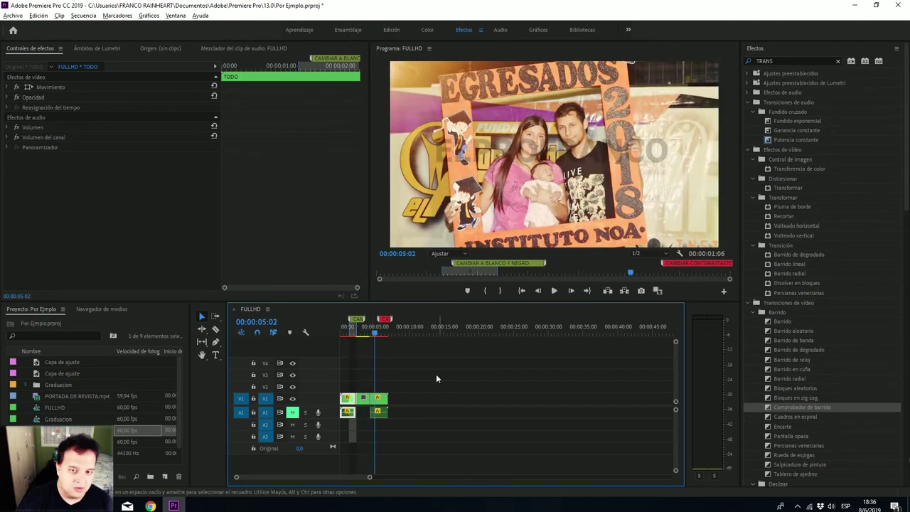
Step: Check the V1 clip's actions and return the playhead to 00:00:01:30
left_click(366, 402)
right_click(366, 402)
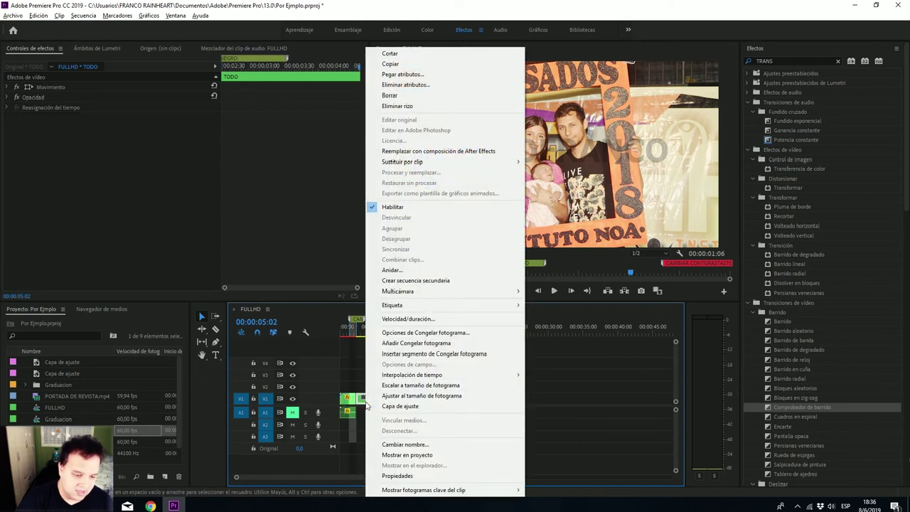
left_click(347, 399)
left_click_drag(376, 329, 351, 339)
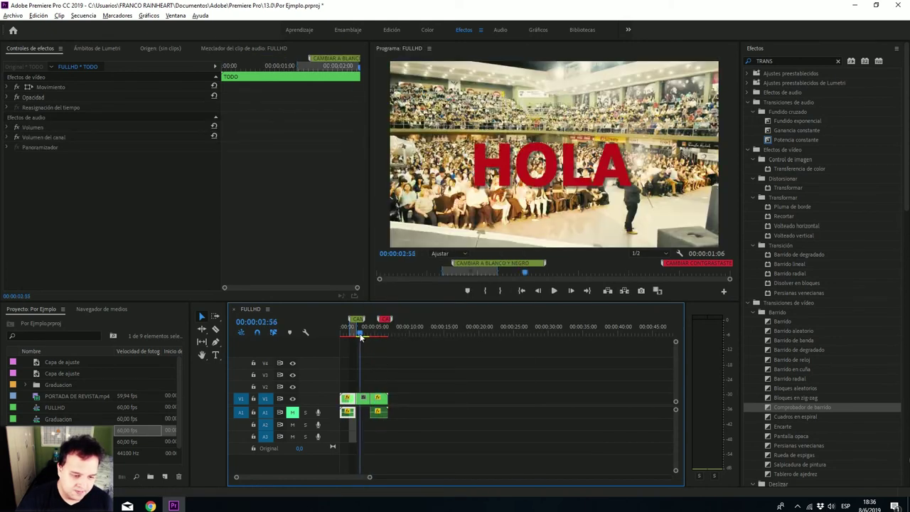
Step: Review the V1 clip's effect properties list and its actions list
left_click(346, 398)
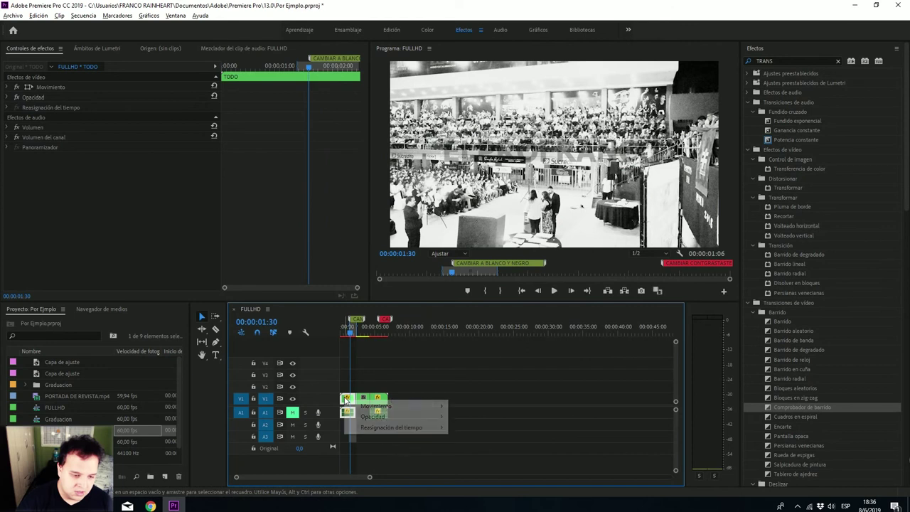
key("Escape")
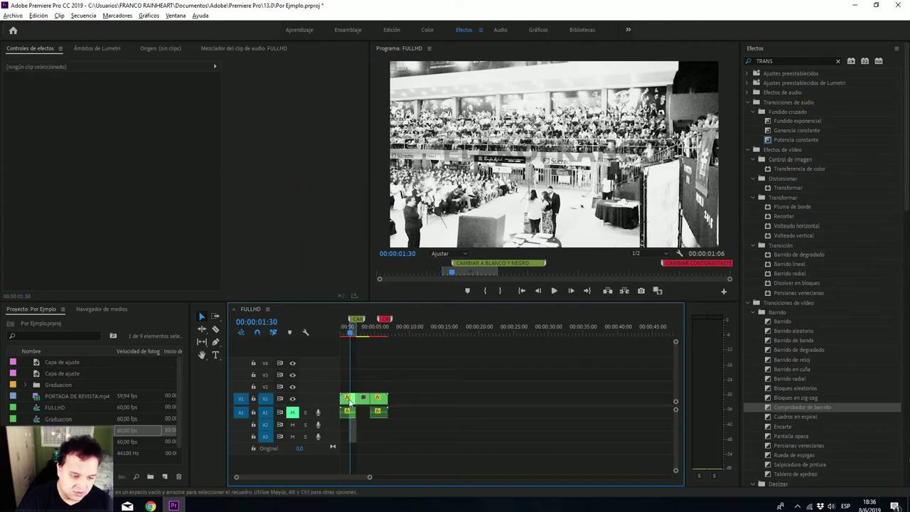
left_click(349, 403)
left_click(347, 398)
left_click(346, 399)
left_click(345, 399)
left_click(375, 398)
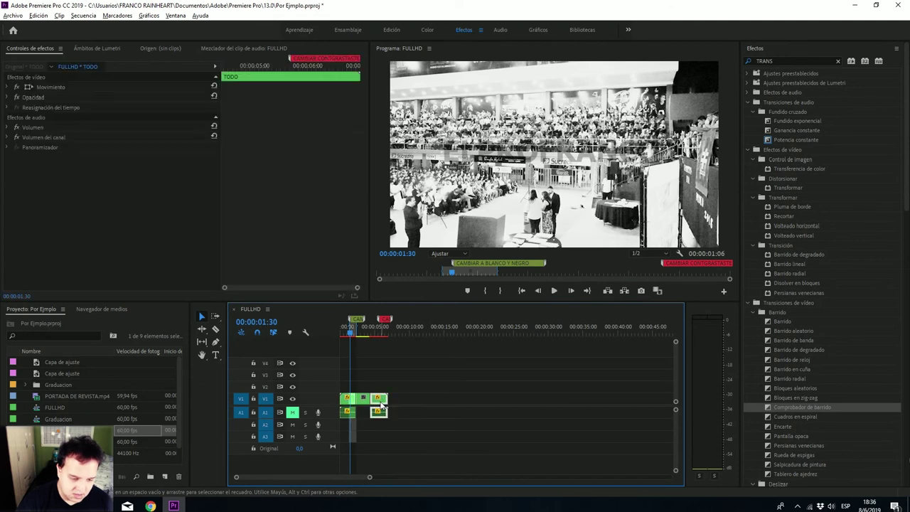
right_click(381, 404)
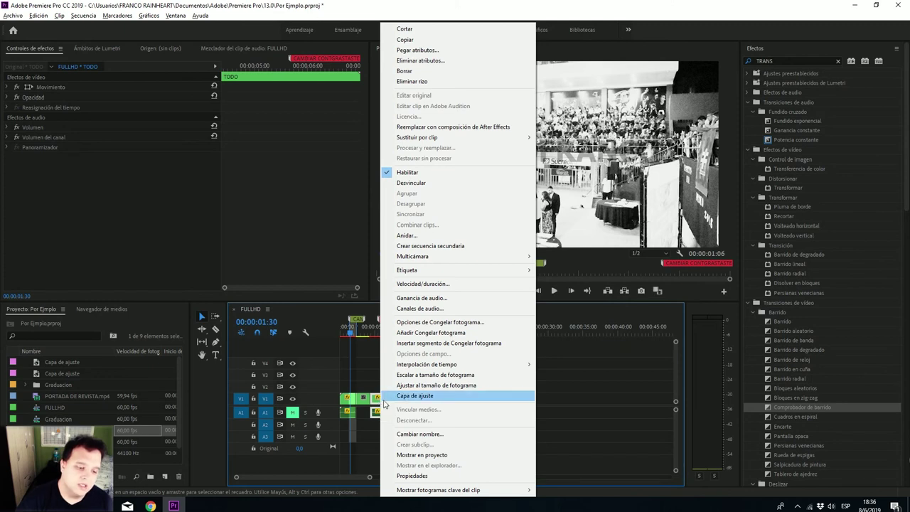
left_click(378, 400)
Step: Open the TODO nest, then the Graduacion nest, and scrub to the EGRESADOS photo
double_click(377, 399)
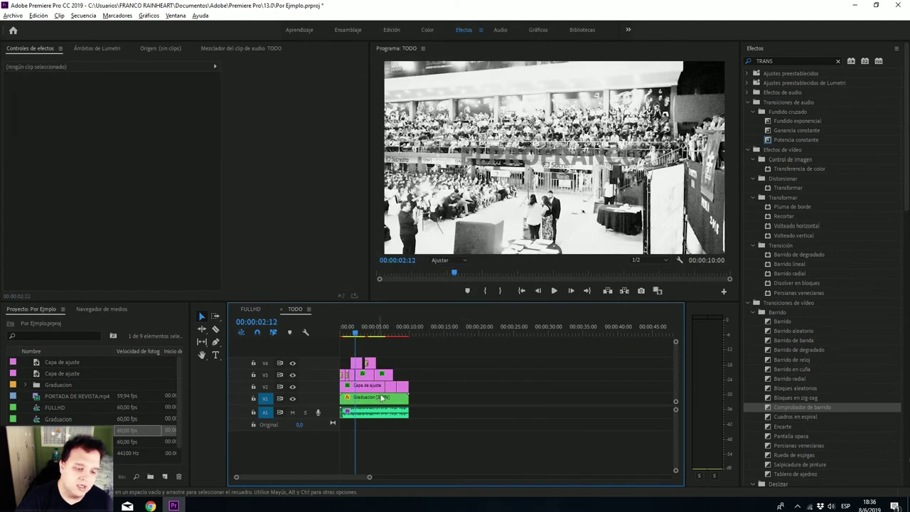
left_click(381, 387)
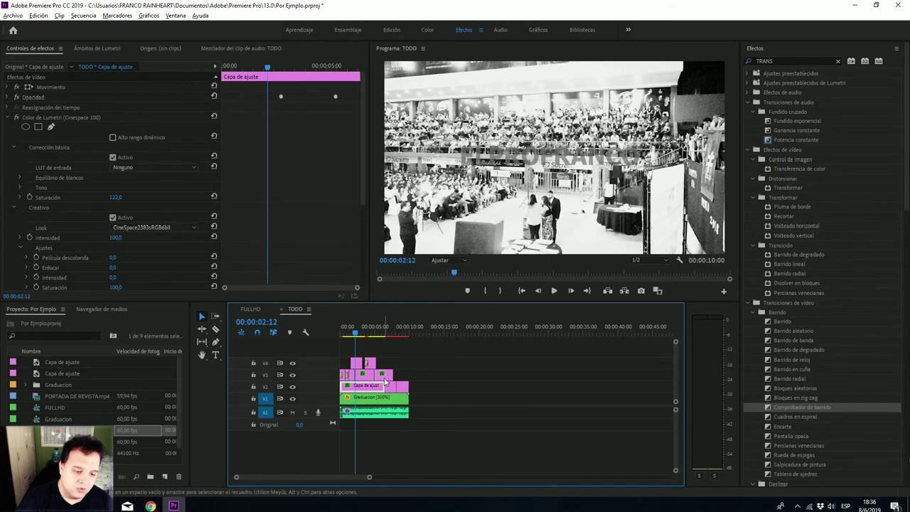
double_click(396, 401)
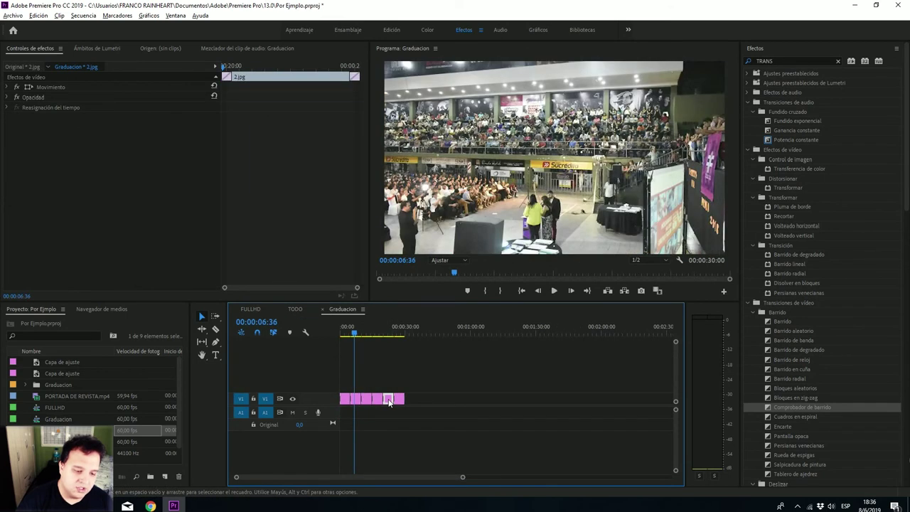
left_click_drag(388, 399, 373, 341)
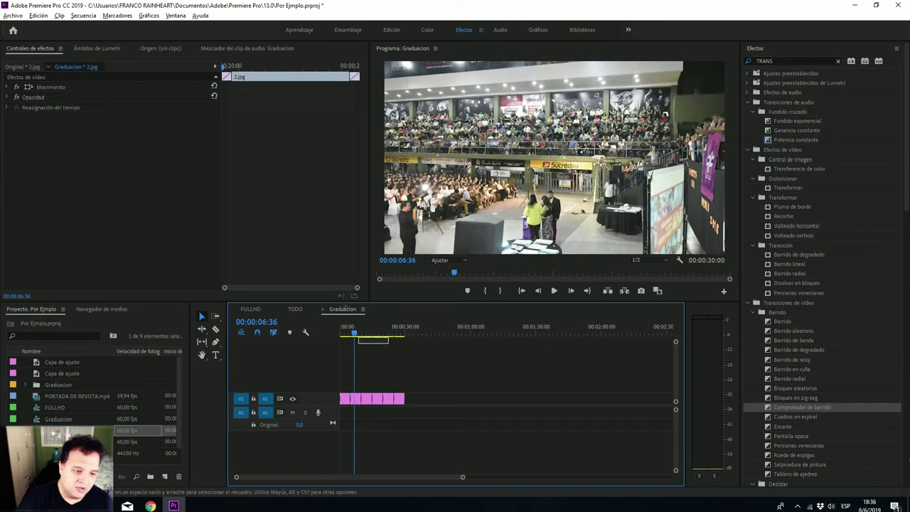
left_click(378, 400)
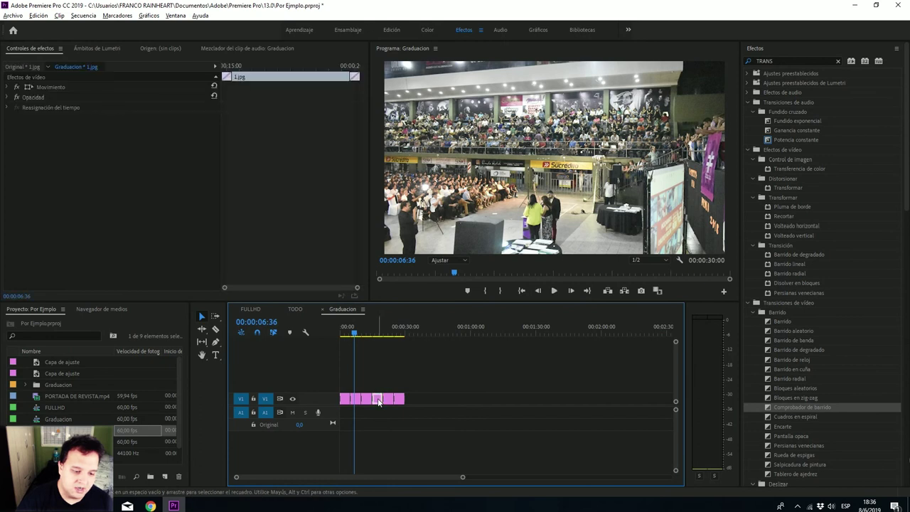
right_click(379, 402)
left_click(368, 334)
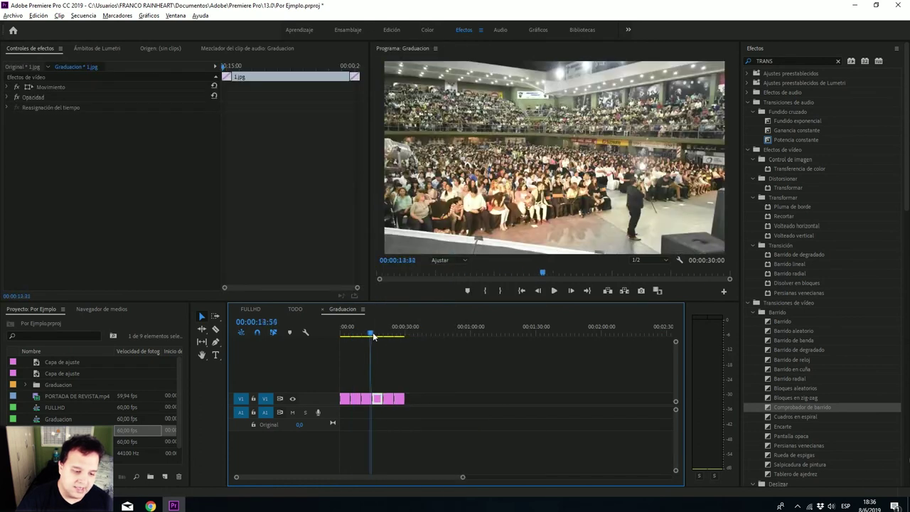
left_click(377, 334)
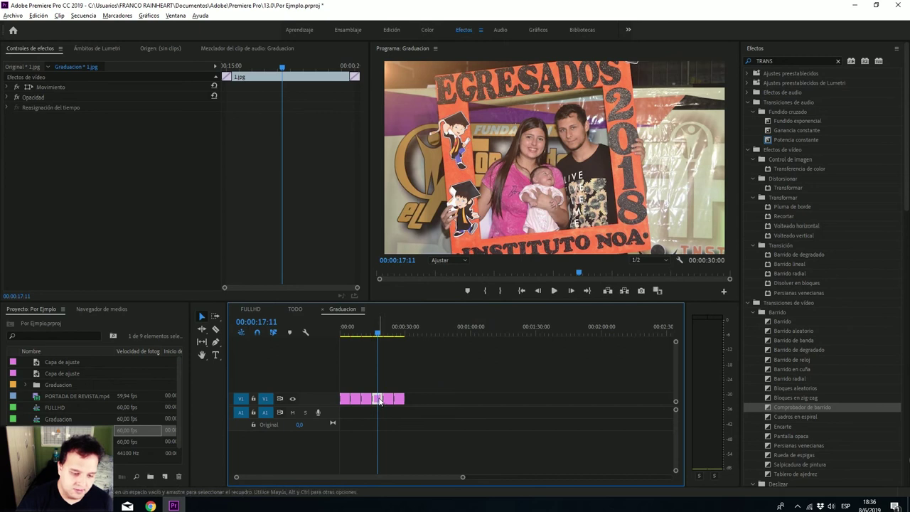
Step: Replace the 1.jpg clip via Sustituir por clip > Desde bandeja, then press Ctrl+Alt+Delete when Premiere hangs
right_click(380, 402)
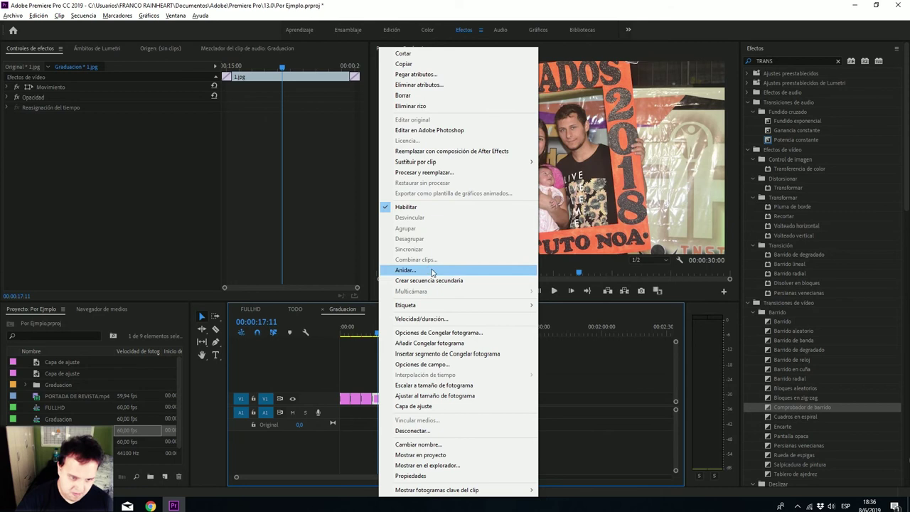
mouse_move(448, 305)
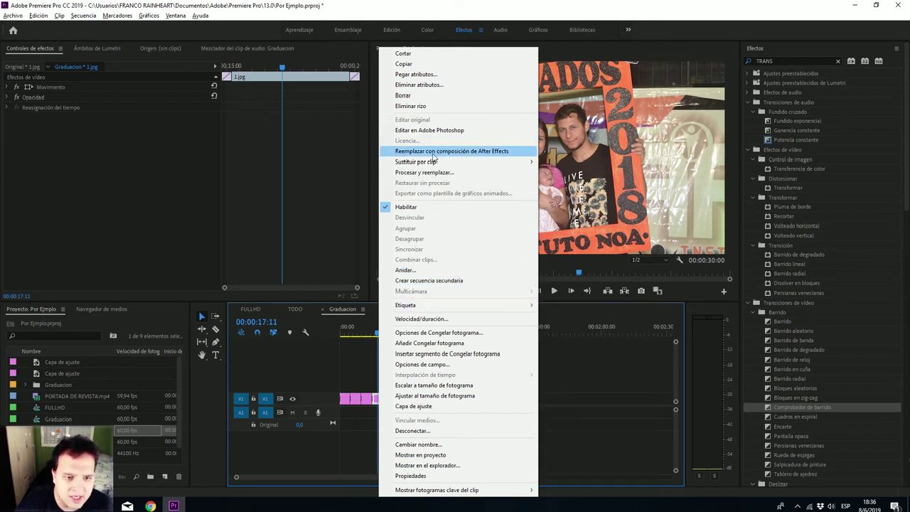
mouse_move(435, 162)
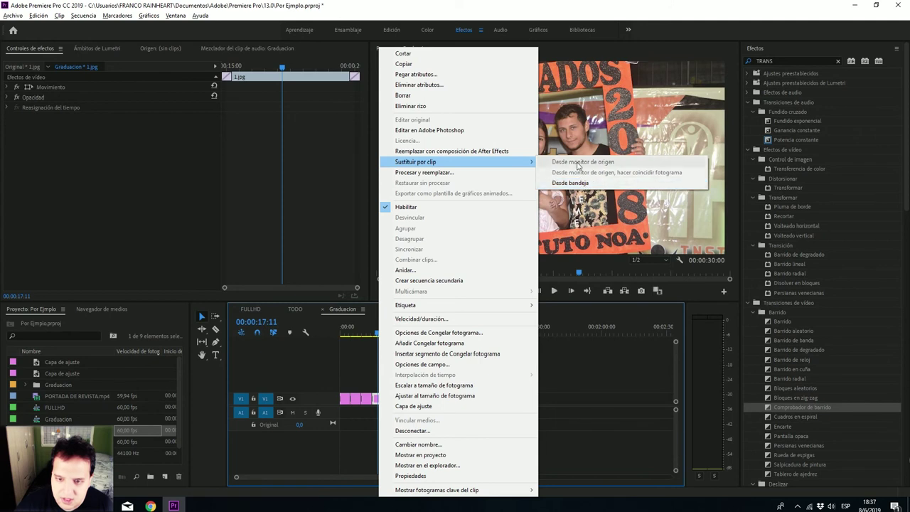
left_click(583, 184)
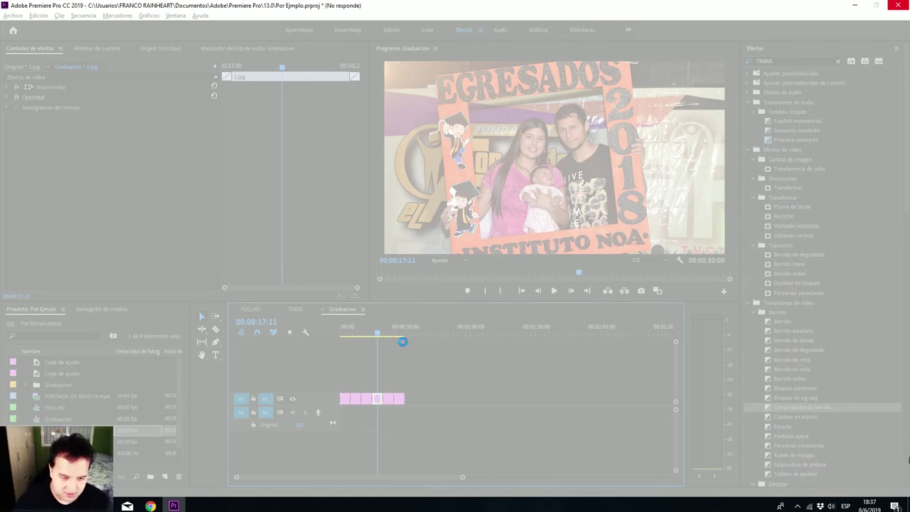
key("ctrl+alt+Delete")
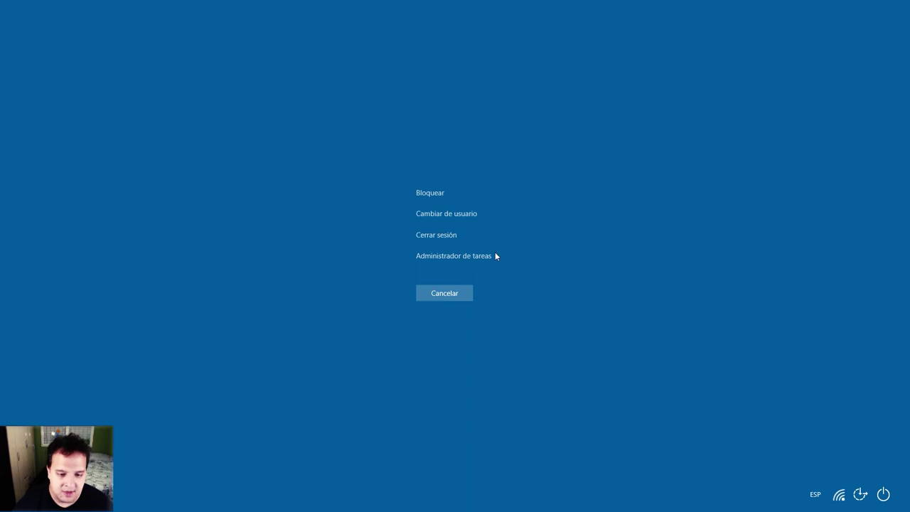
Step: Force-quit the frozen Adobe Premiere Pro process in Task Manager
left_click(495, 253)
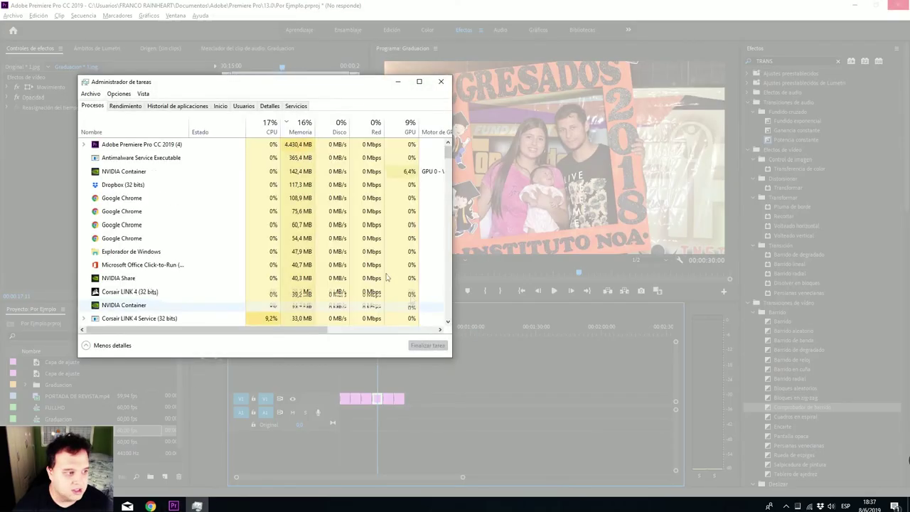
left_click(182, 148)
left_click(429, 346)
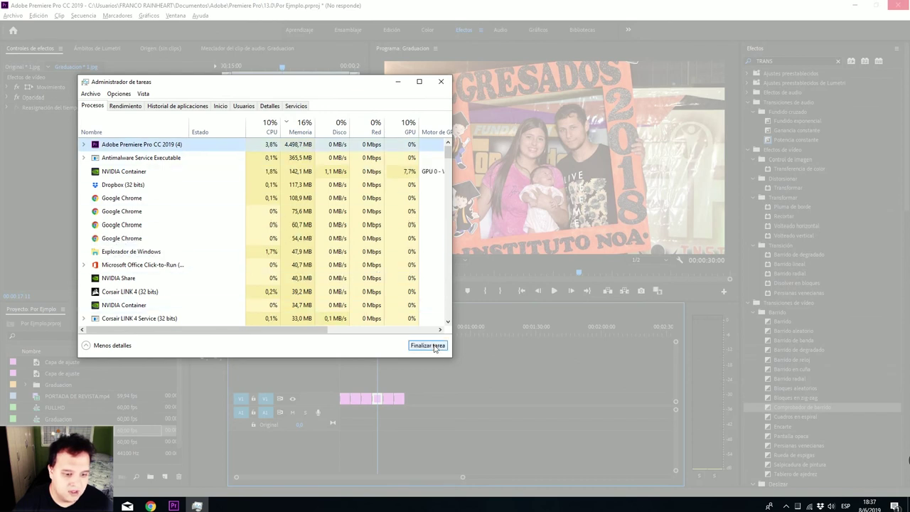
left_click(440, 82)
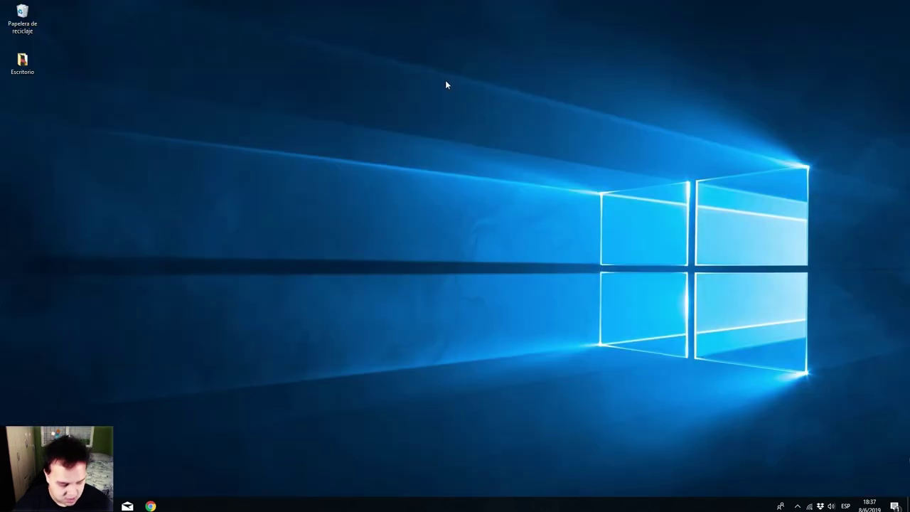
Step: Relaunch Adobe Premiere Pro CC 2019 from the Windows Start search
key("super")
type("premi")
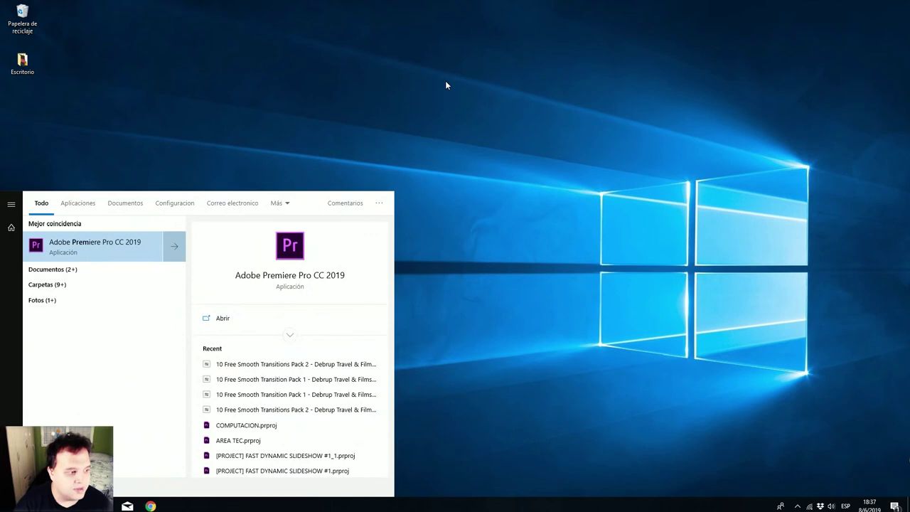
key("Return")
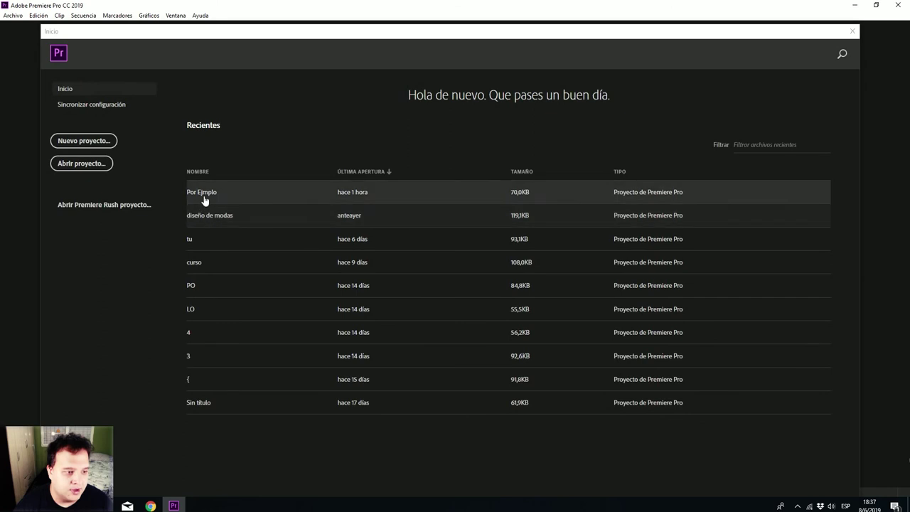
Step: Reopen Por Ejemplo.prproj from the start screen and the recent projects list
left_click(359, 194)
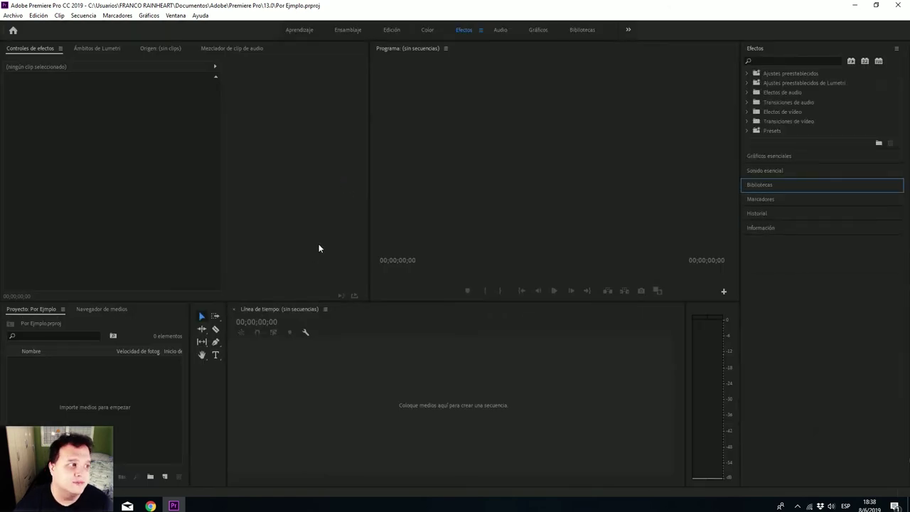
left_click(13, 15)
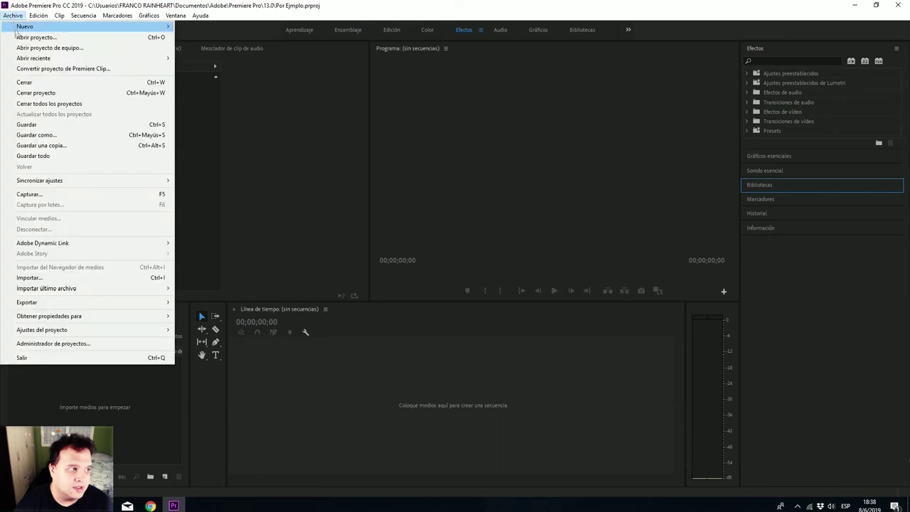
mouse_move(49, 57)
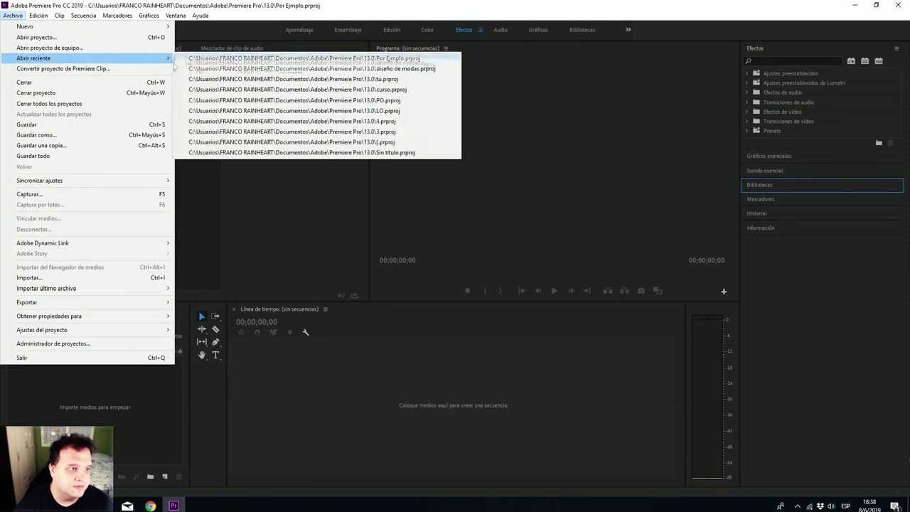
left_click(217, 61)
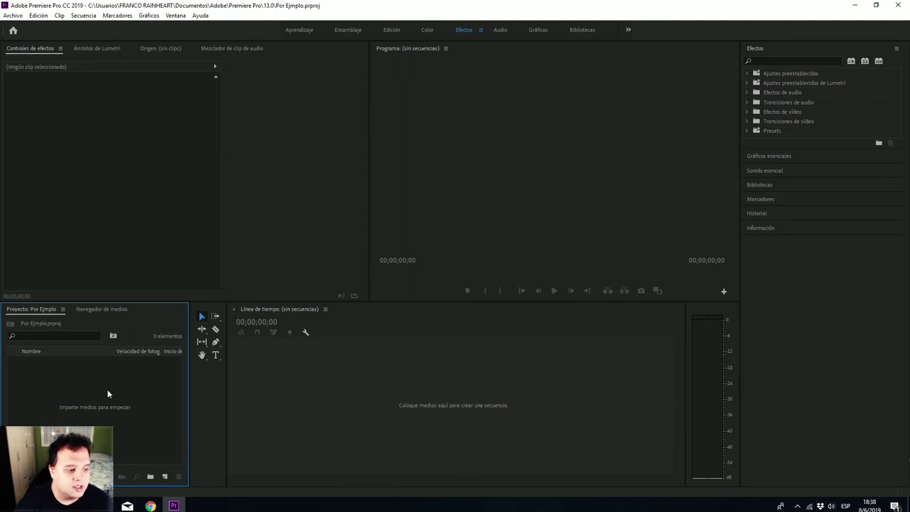
left_click(17, 17)
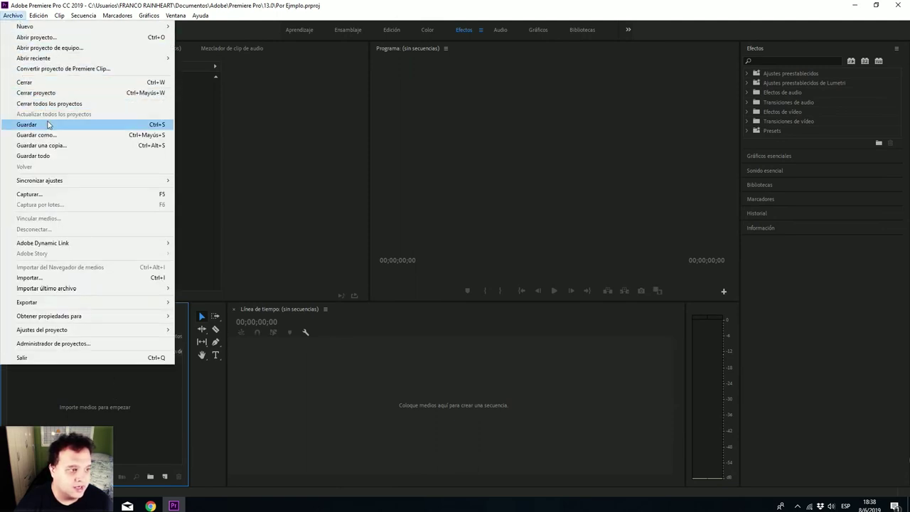
left_click(273, 330)
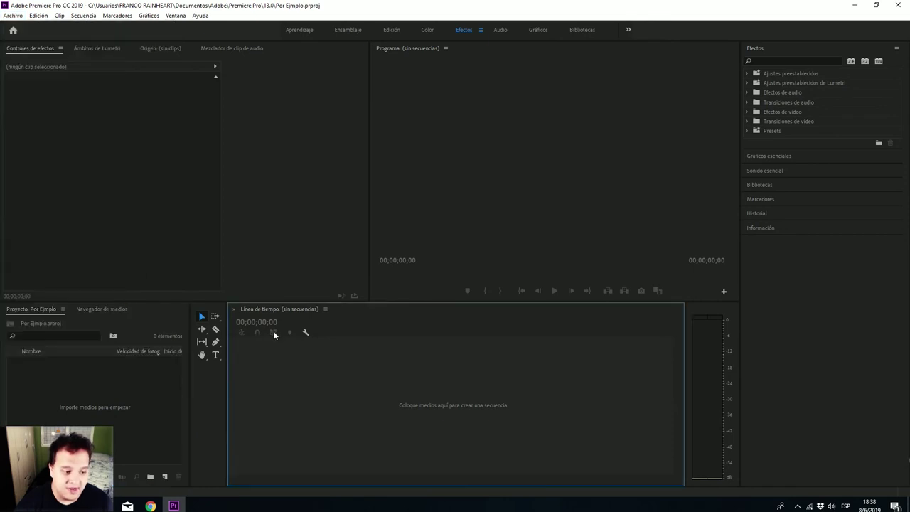
left_click(66, 389)
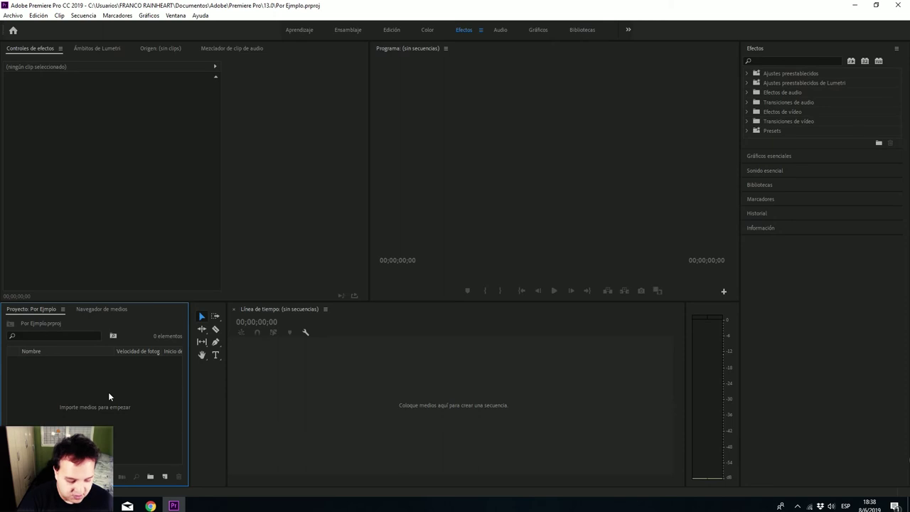
Step: Import the promo mp4 clip and build a new sequence from it
key("ctrl+i")
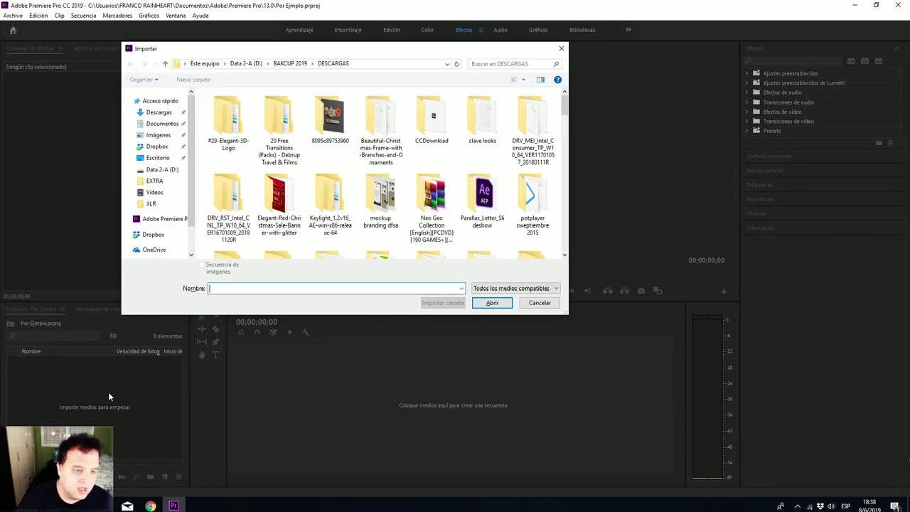
scroll(298, 213, "down", 3)
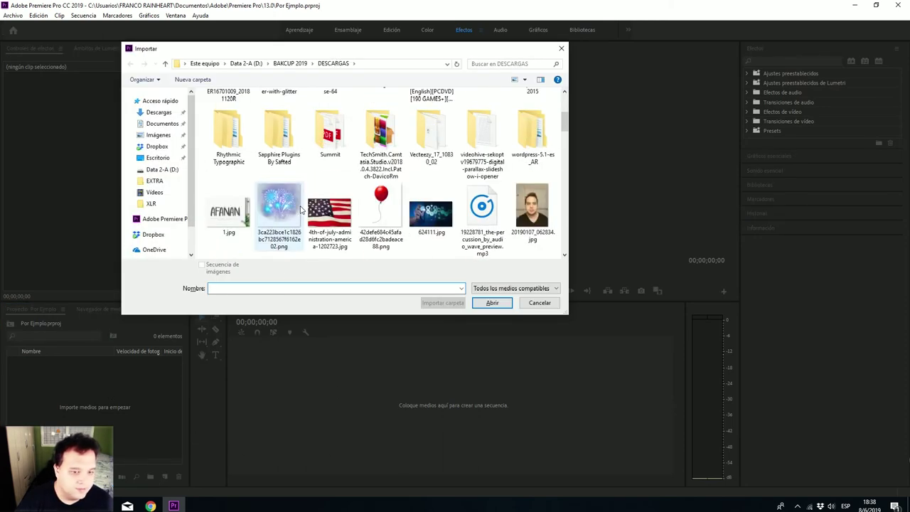
scroll(300, 209, "down", 1)
left_click(270, 213)
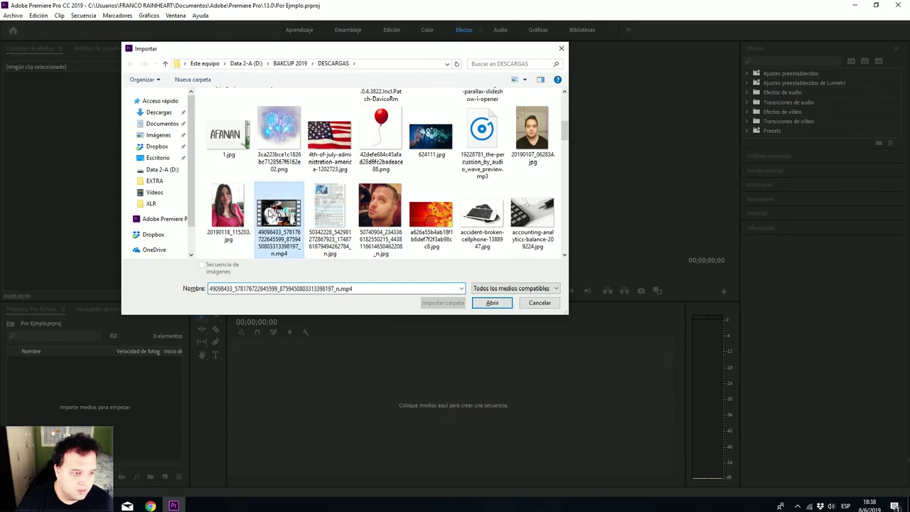
double_click(268, 212)
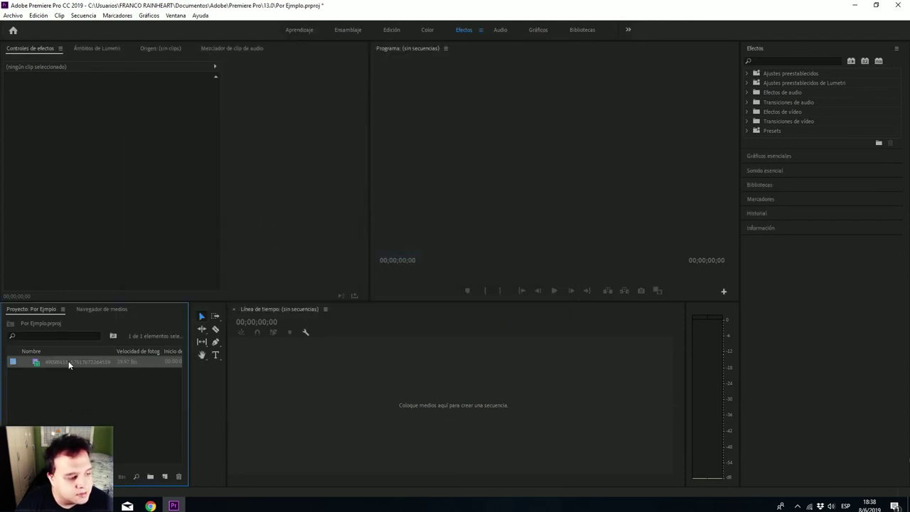
left_click_drag(322, 397, 323, 397)
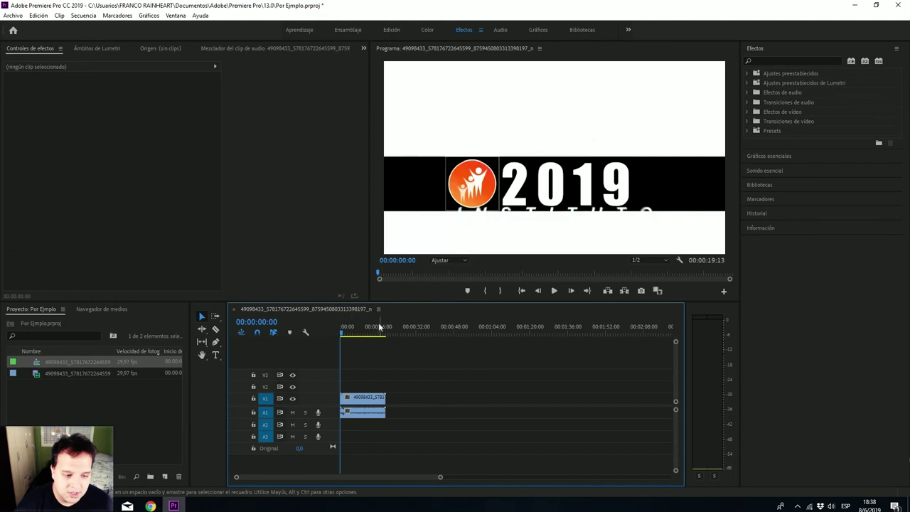
Step: Scrub and play the sequence to preview the footage, ending at 00:00:03:12
left_click(346, 334)
left_click_drag(345, 337, 360, 339)
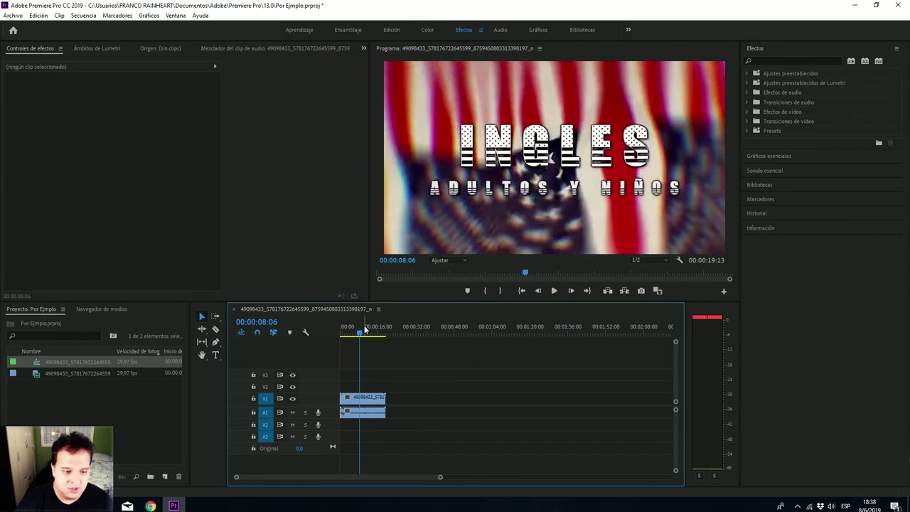
left_click_drag(361, 335, 355, 335)
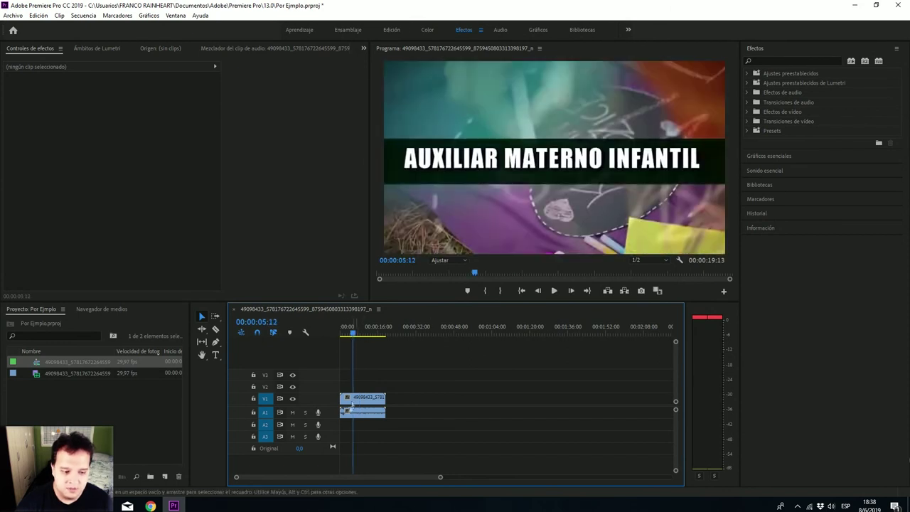
key("space")
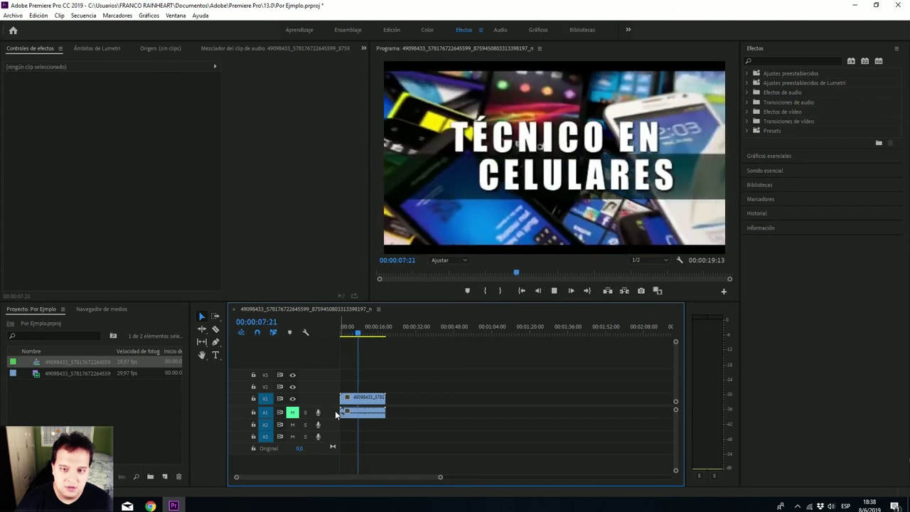
key("space")
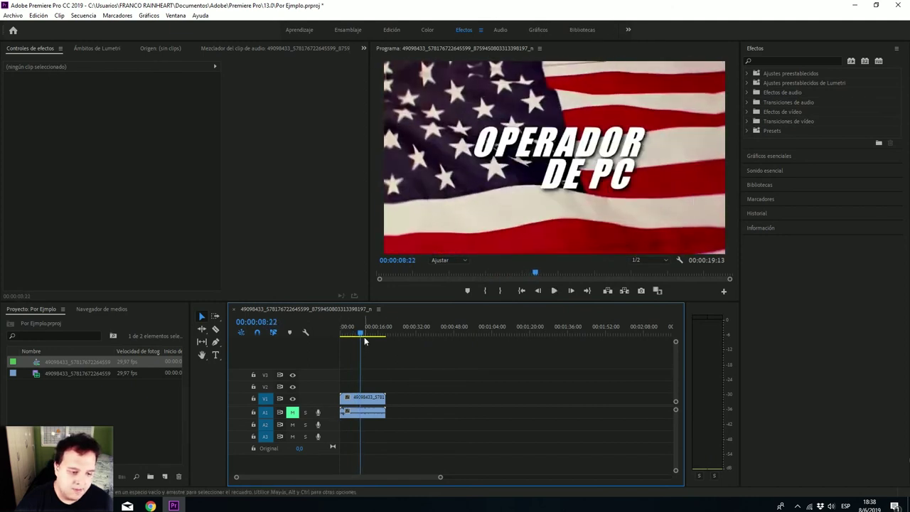
left_click_drag(338, 332, 347, 334)
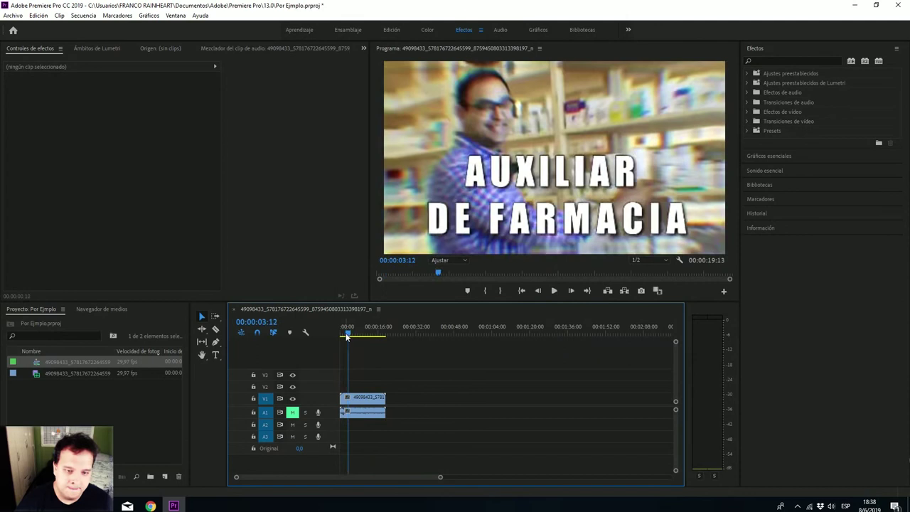
left_click(370, 404)
Step: Choose a time interpolation method for the clip on V1
right_click(380, 404)
left_click(371, 403)
right_click(370, 404)
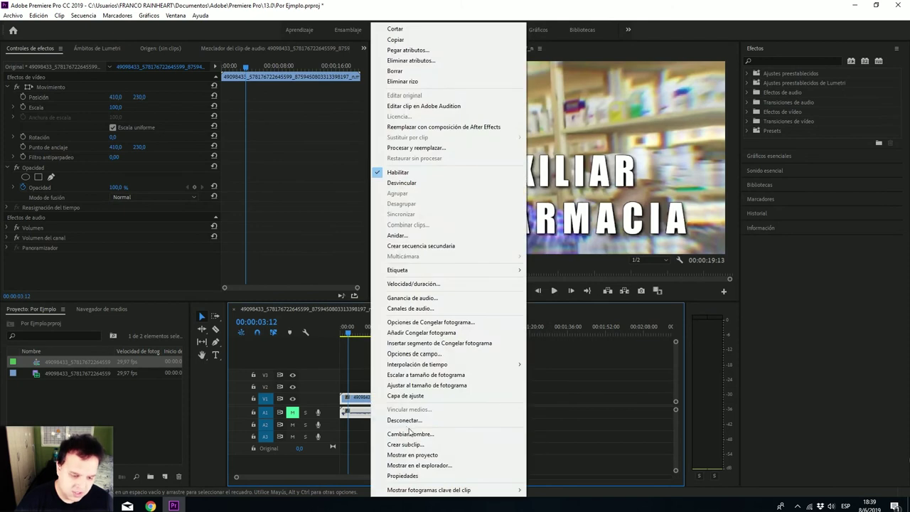
mouse_move(430, 365)
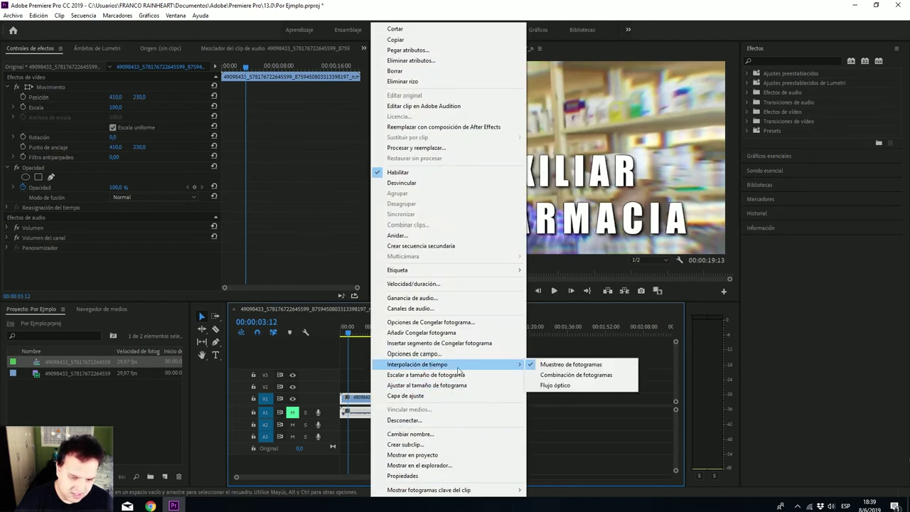
left_click(568, 384)
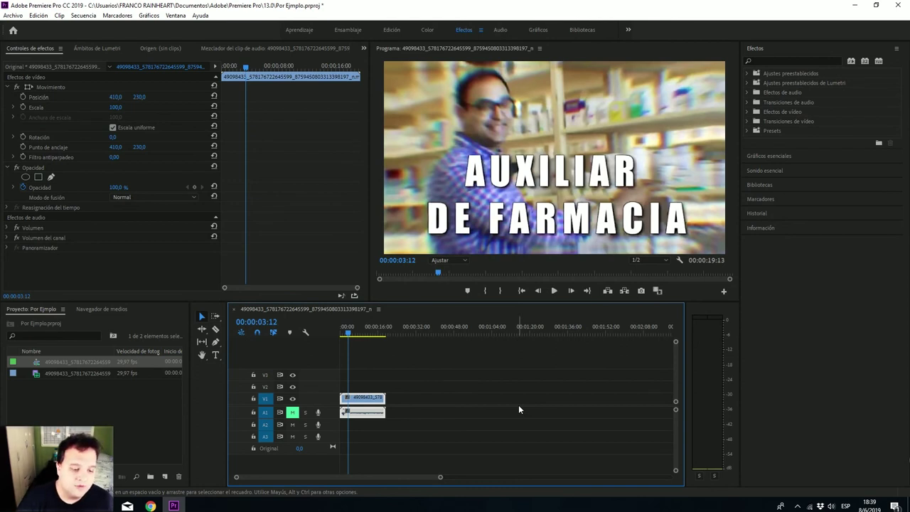
Step: Change the sequence timebase to 60.00 fps in Sequence Settings
left_click(95, 17)
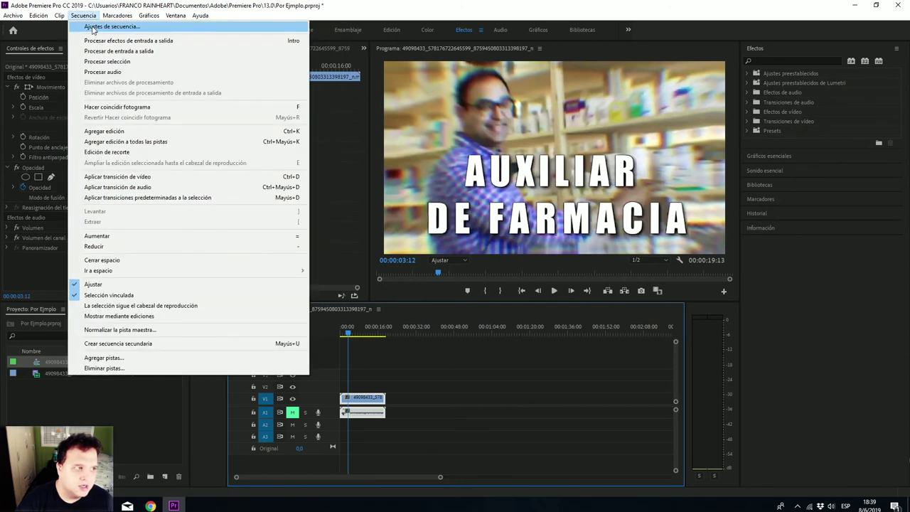
left_click(110, 26)
left_click(435, 129)
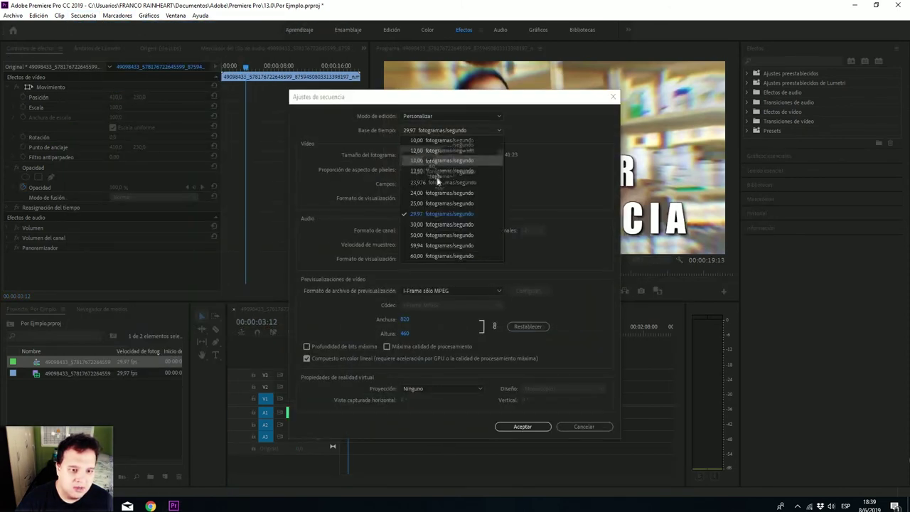
left_click(441, 254)
left_click(522, 426)
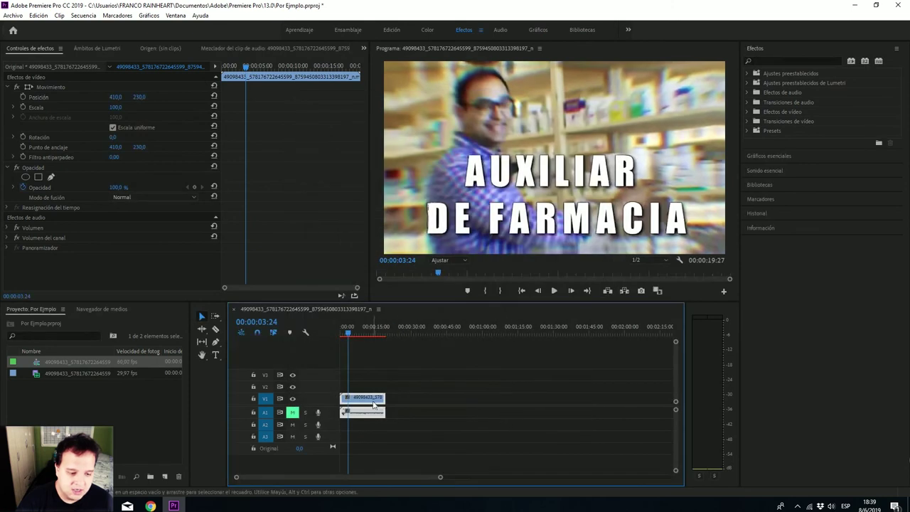
Step: Apply Optical Flow time interpolation to the clip, preview it, and return to the start
right_click(370, 401)
mouse_move(447, 368)
left_click(553, 385)
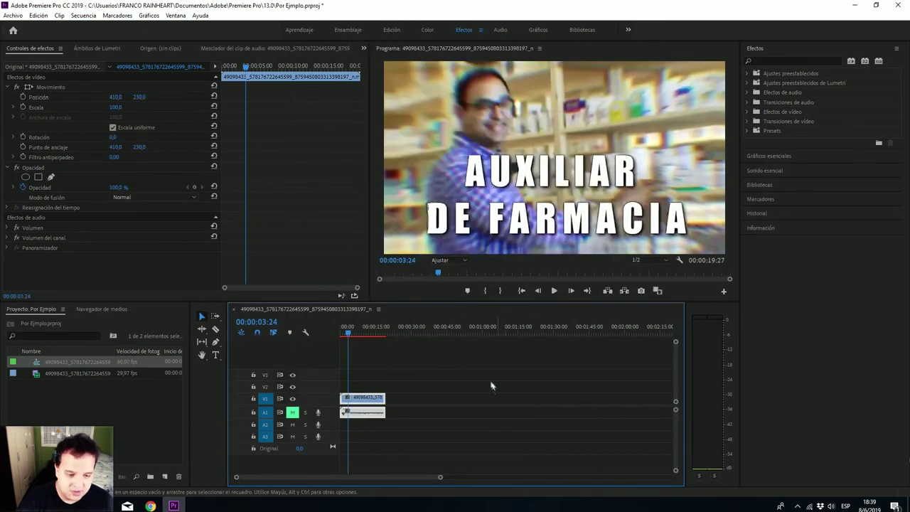
key("space")
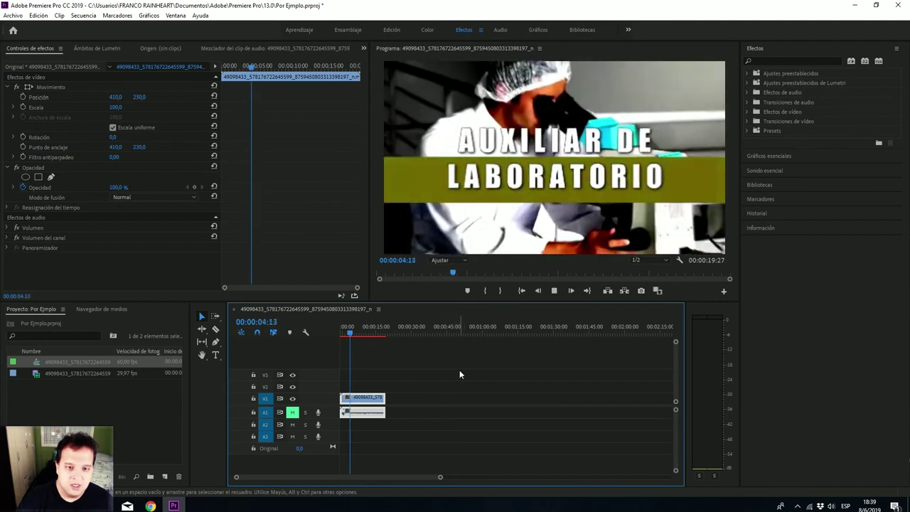
key("space")
left_click(403, 401)
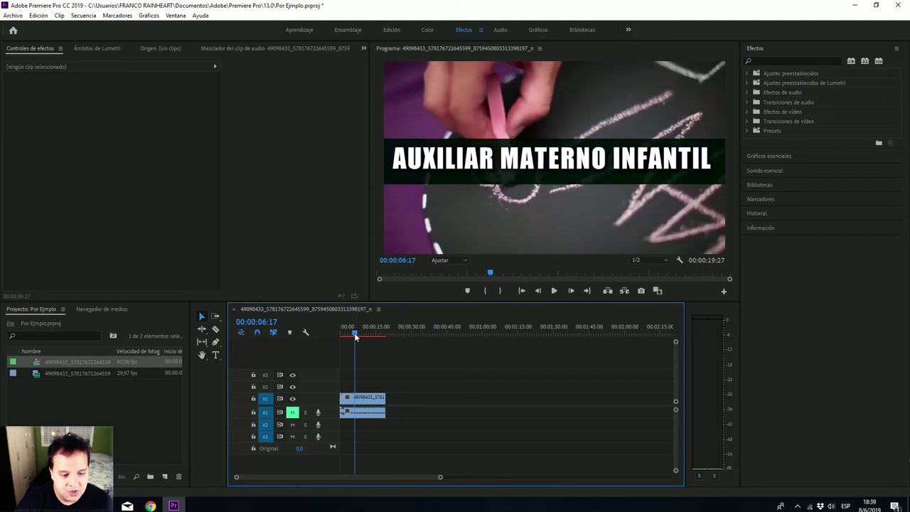
left_click_drag(354, 332, 314, 344)
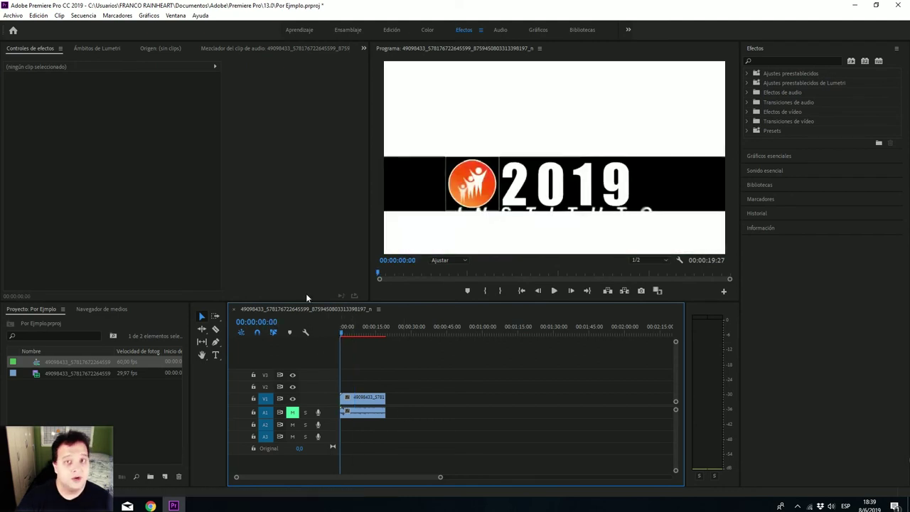
left_click(12, 15)
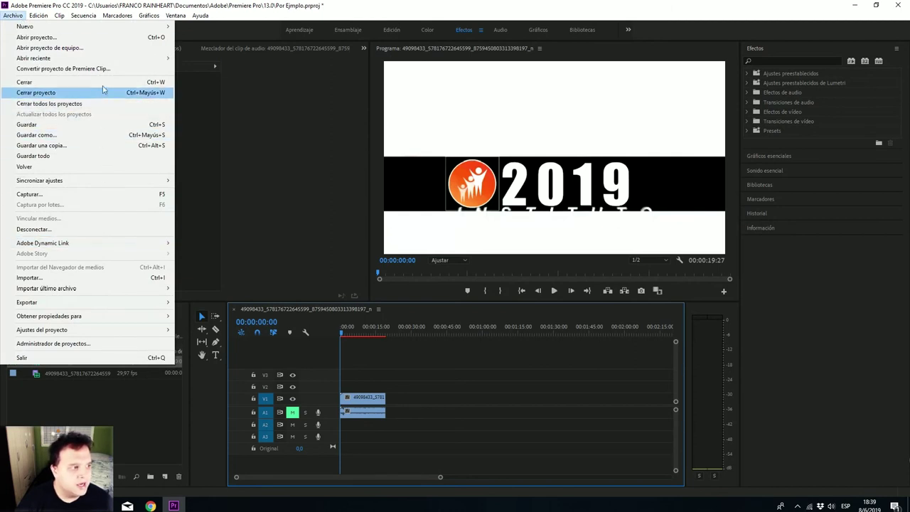
Step: Open File > Export > Media and name the output file MUESTRA.mp4
mouse_move(99, 302)
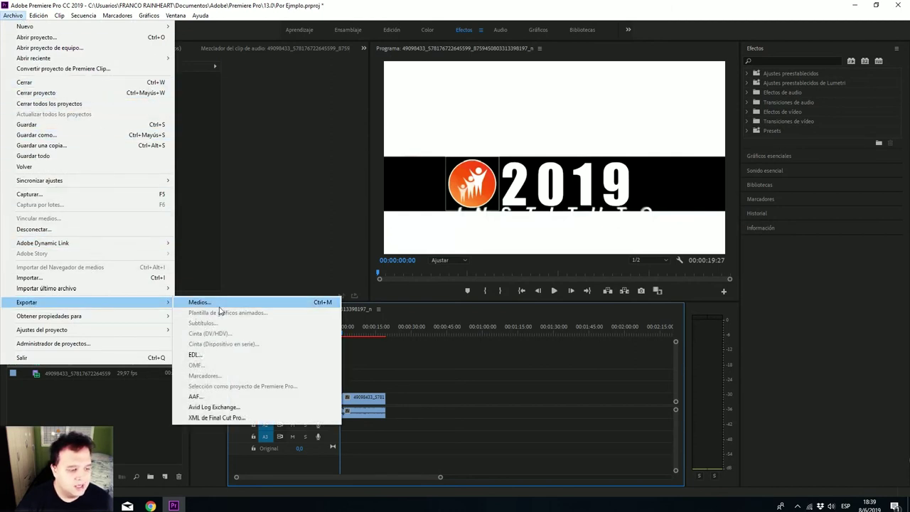
left_click(219, 307)
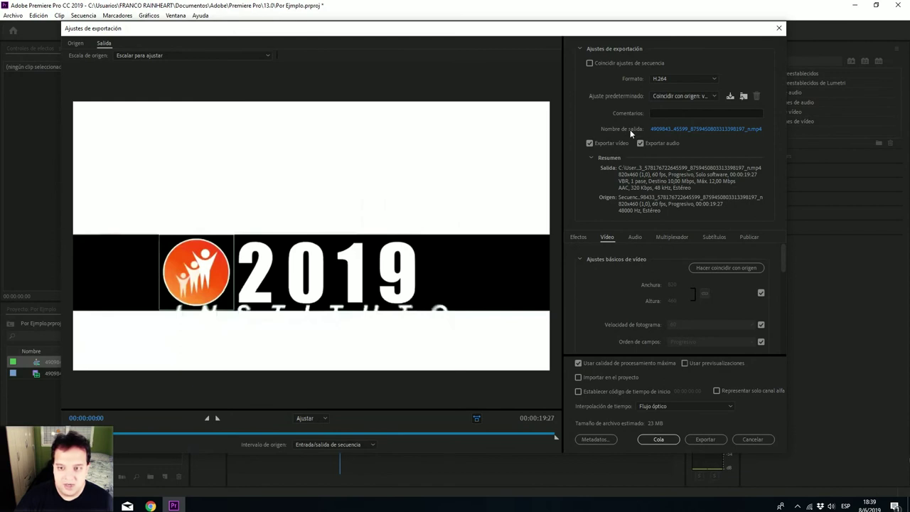
left_click(657, 131)
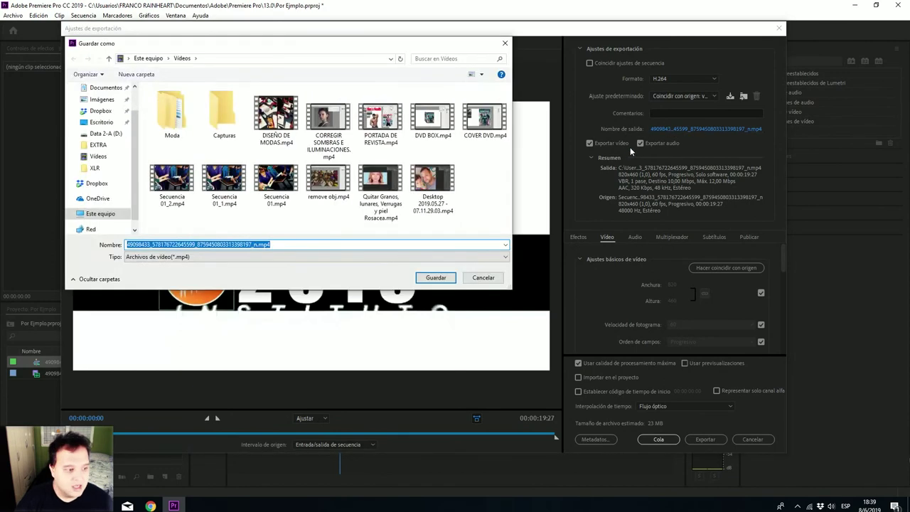
type("MUE")
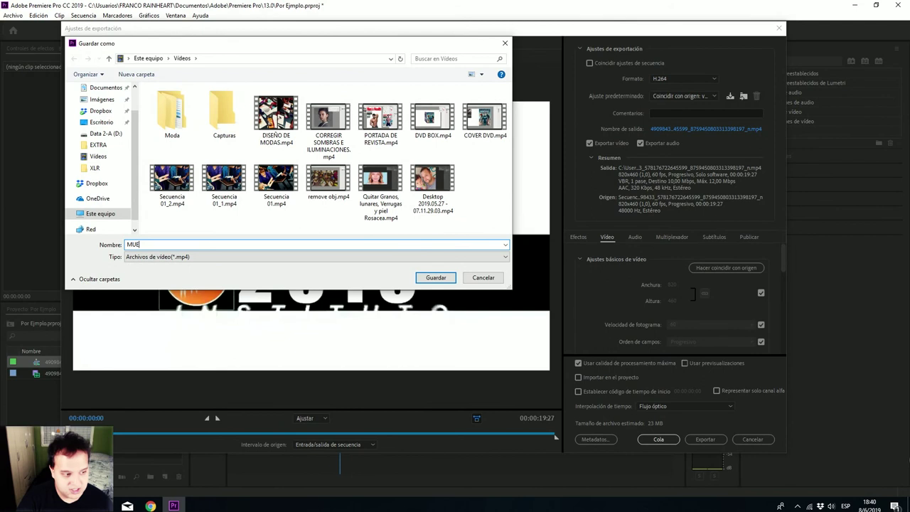
type("STRA")
key("Return")
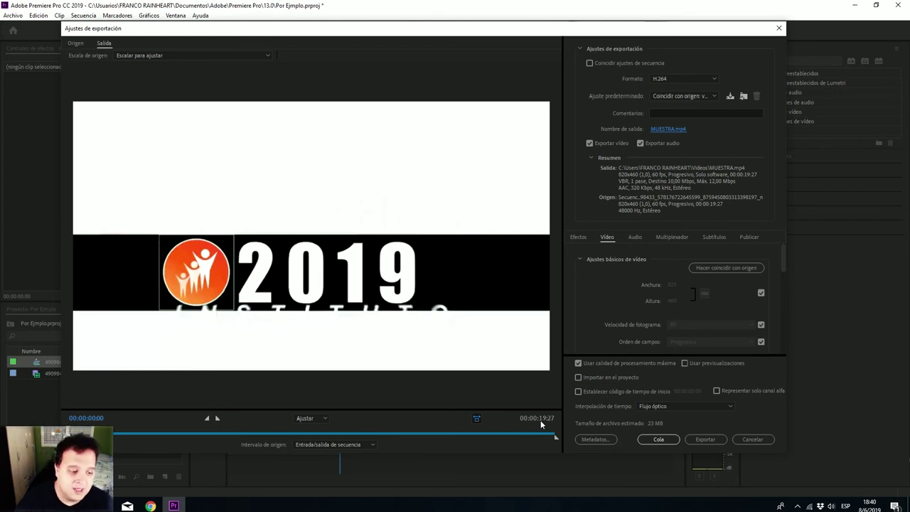
Step: Drag the export range end point earlier, then back to the full 19:27 sequence
mouse_move(556, 440)
left_mouse_down()
mouse_move(140, 439)
mouse_move(155, 439)
left_mouse_up()
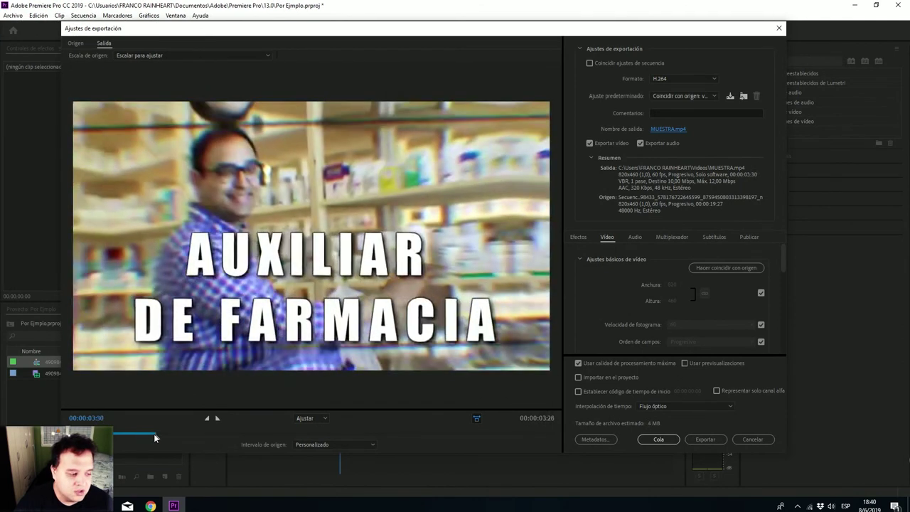
left_click_drag(155, 438, 171, 438)
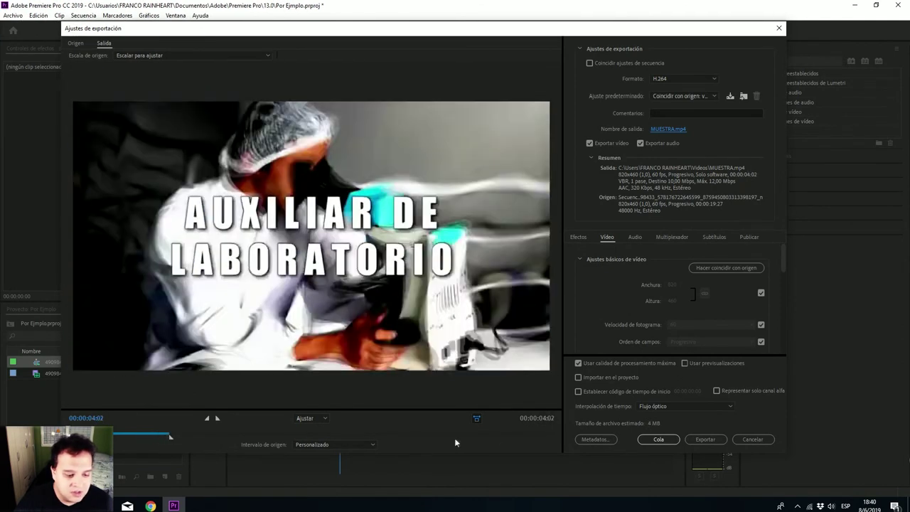
left_click_drag(454, 443, 556, 438)
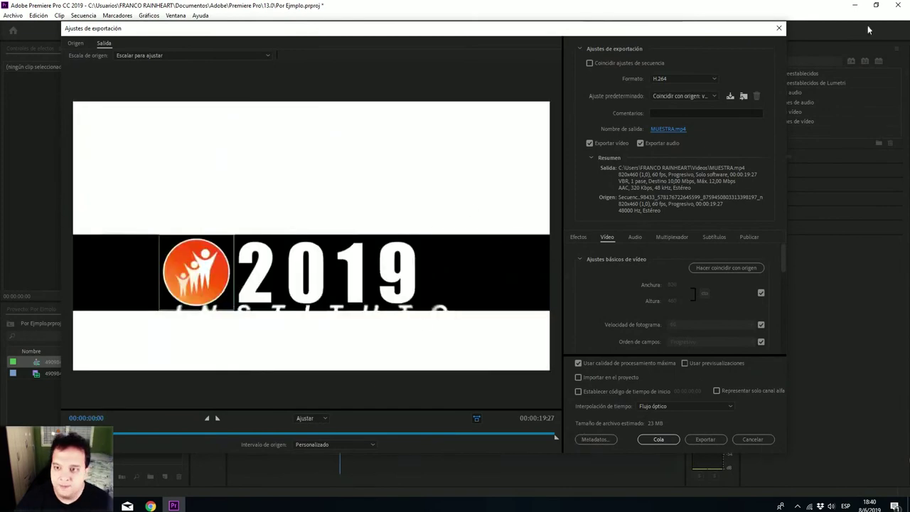
left_click(679, 79)
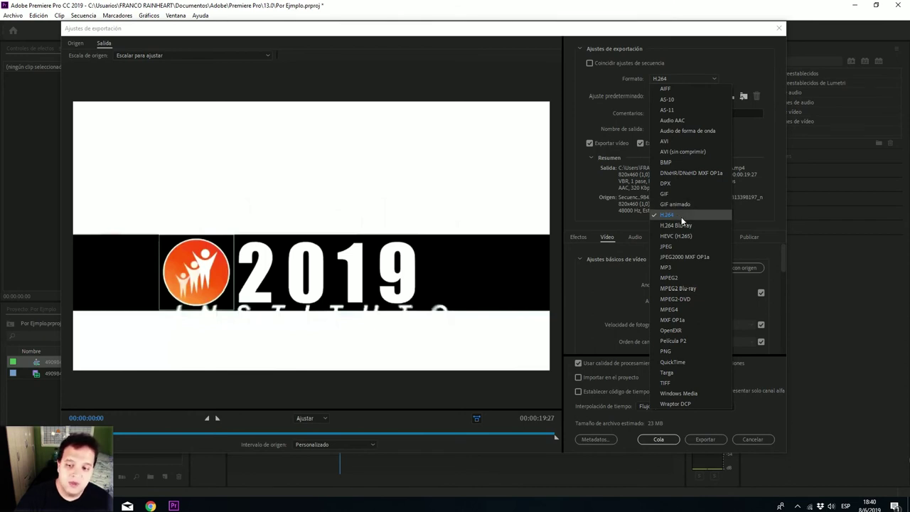
Step: Keep H.264 and unmatch the source frame size and 60 fps frame rate for manual setting
left_click(675, 216)
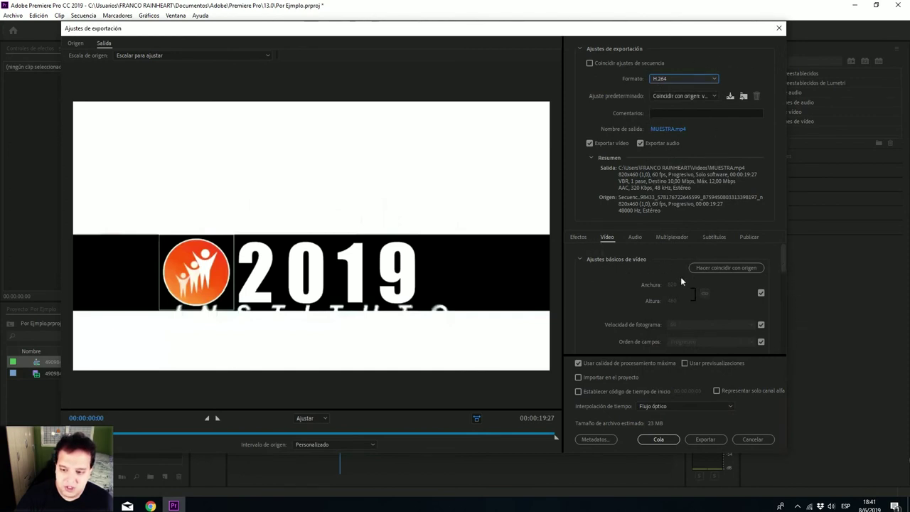
scroll(781, 270, "down", 2)
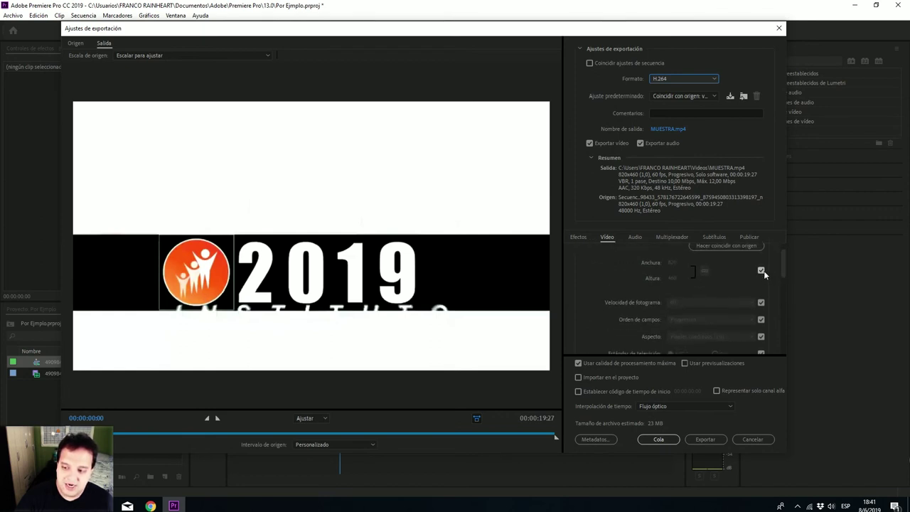
left_click(761, 270)
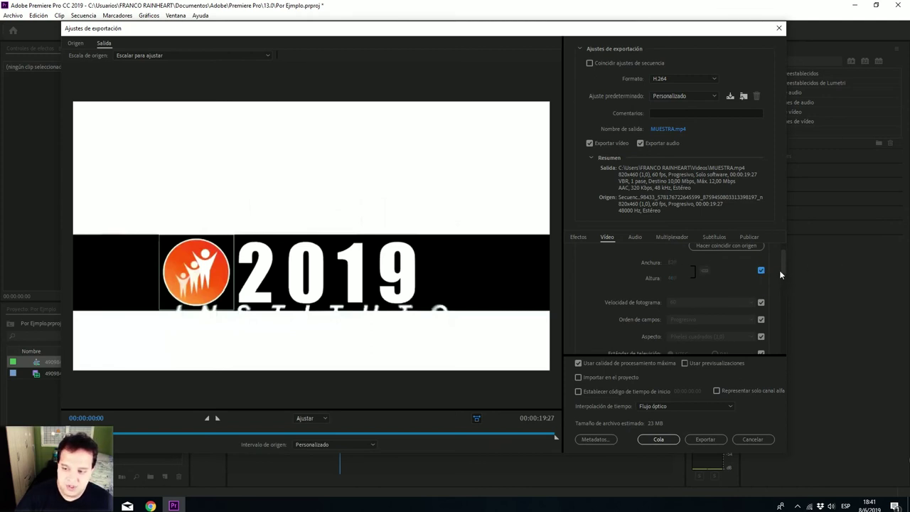
left_click_drag(783, 268, 772, 282)
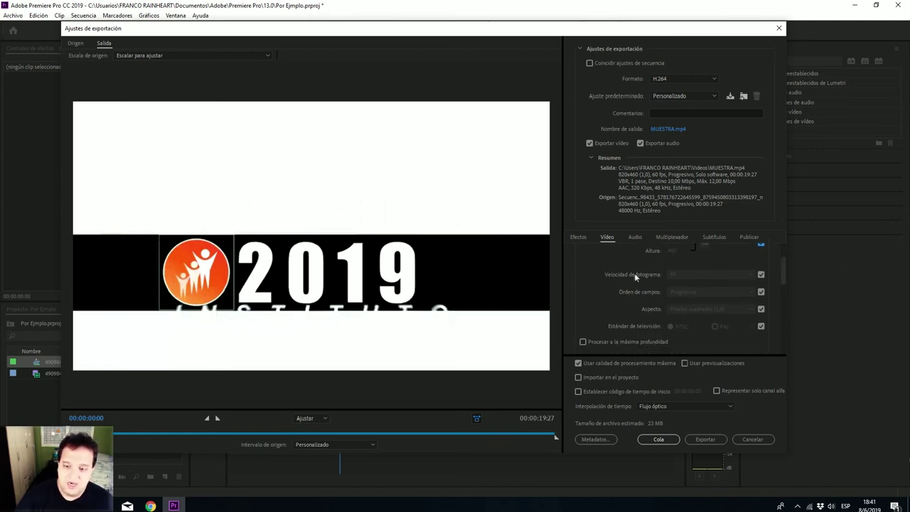
left_click(760, 274)
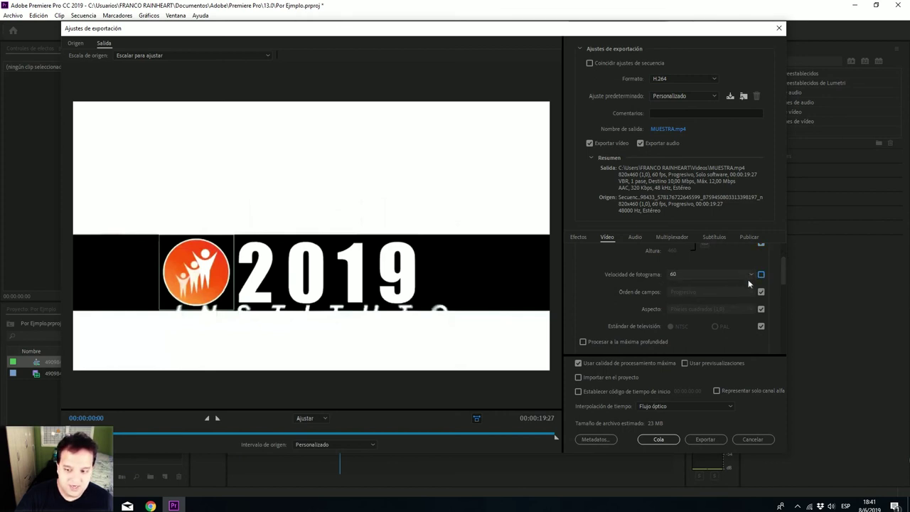
left_click_drag(784, 279, 779, 302)
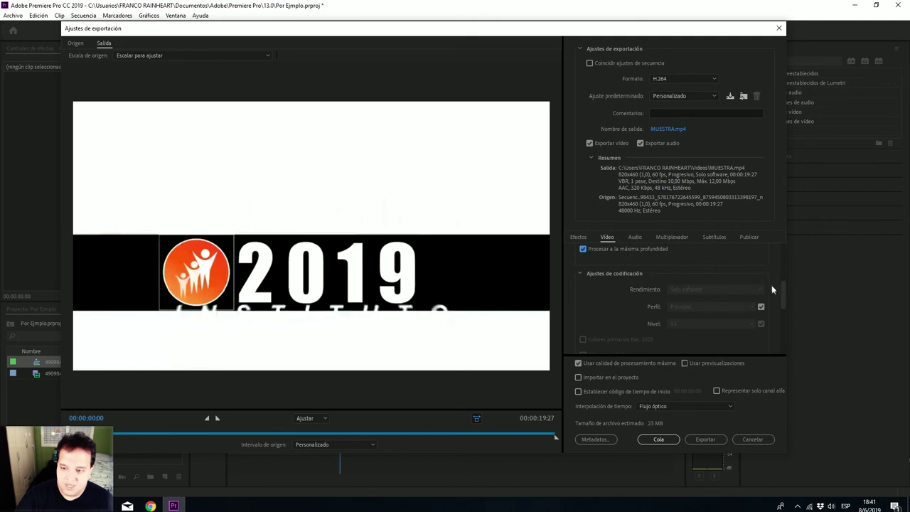
left_click_drag(783, 294, 780, 328)
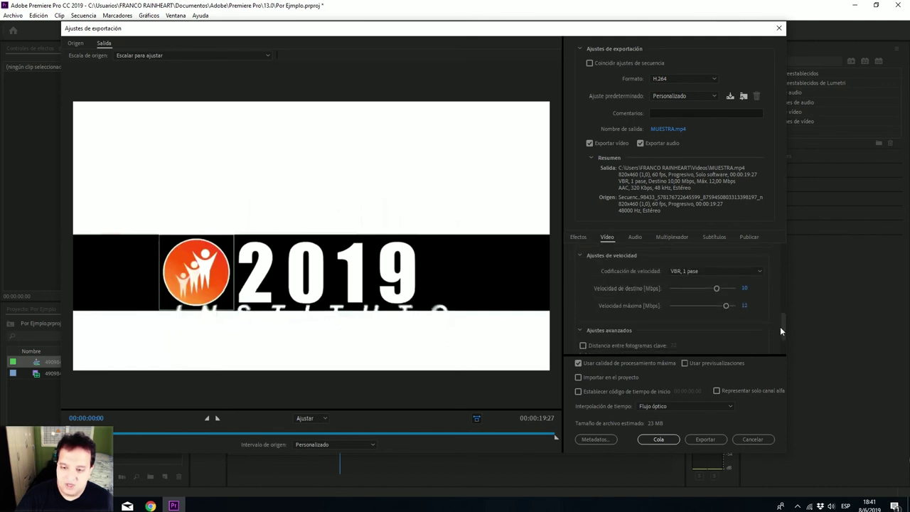
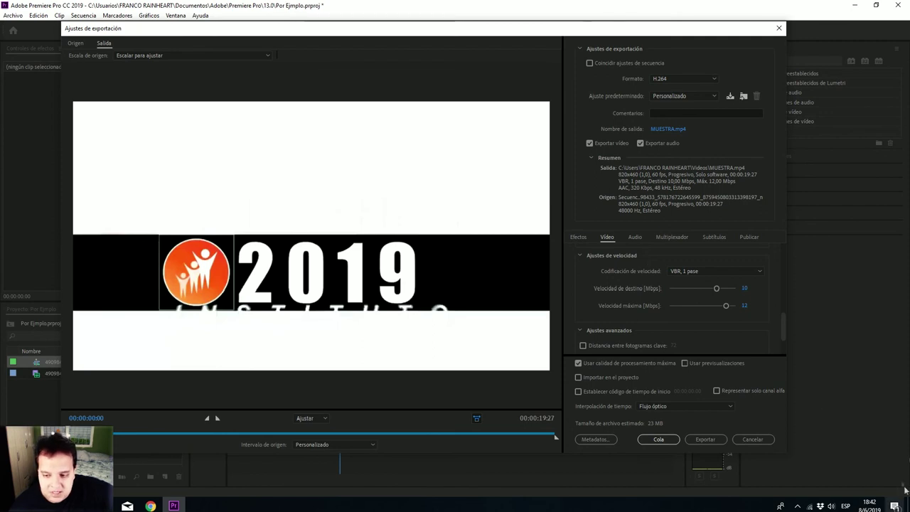
Step: Change the H.264 target bitrate from 10 to 8 Mbps, bringing the estimate to 19 MB
left_click(744, 287)
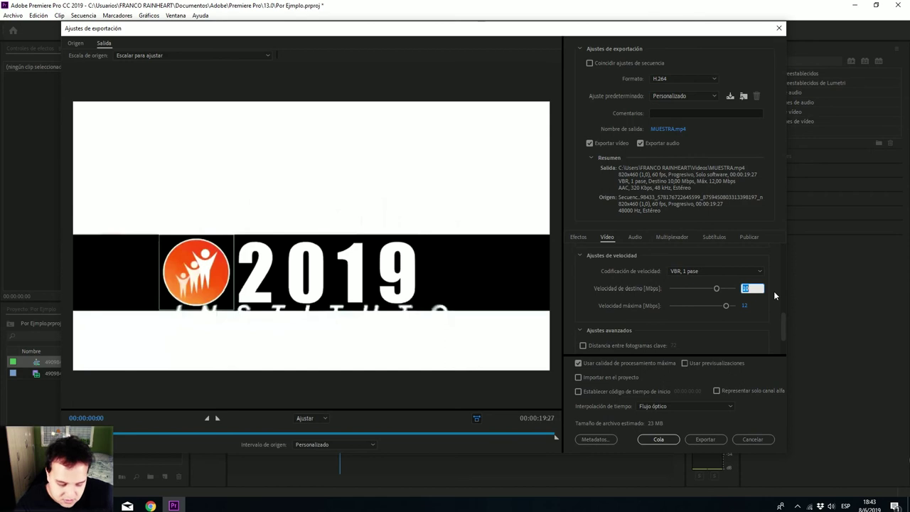
type("8")
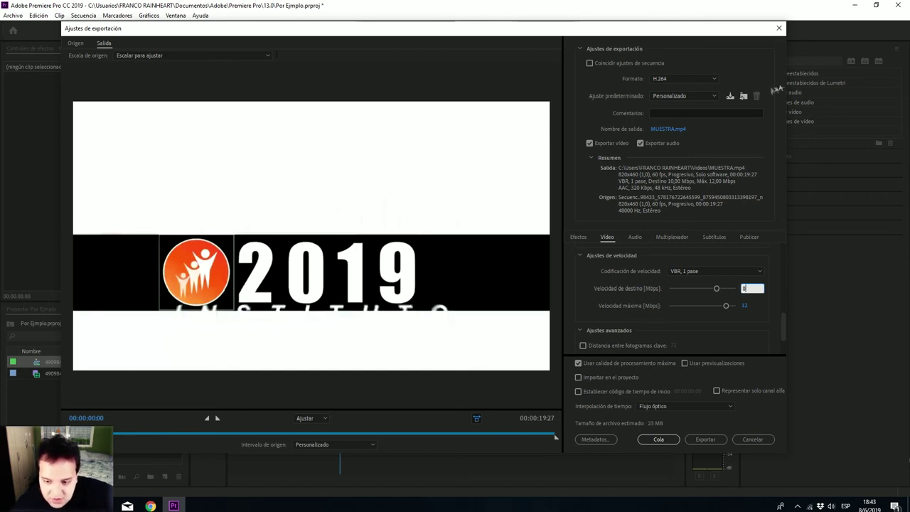
key("Return")
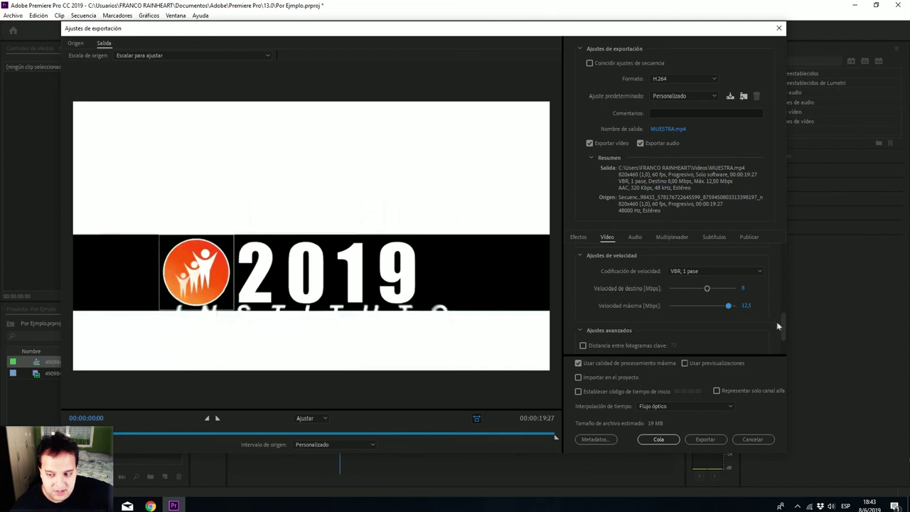
mouse_move(785, 322)
left_mouse_down()
mouse_move(788, 331)
mouse_move(795, 322)
left_mouse_up()
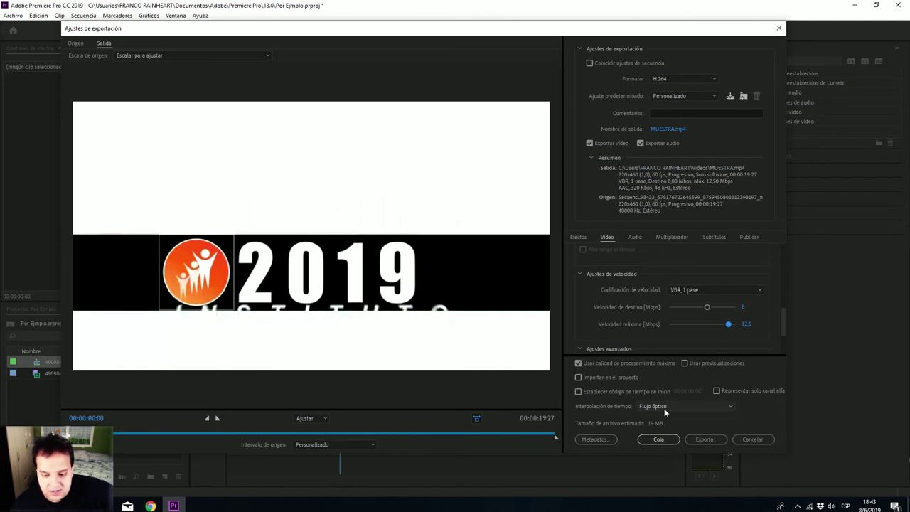
Step: Keep Flujo óptico as the time interpolation and export the sequence to MUESTRA.mp4
mouse_move(667, 407)
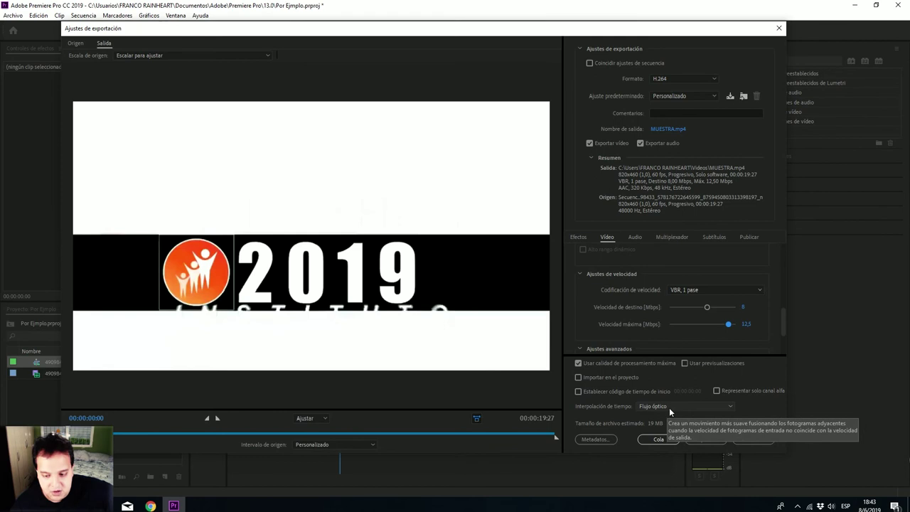
left_click(669, 407)
left_click(668, 407)
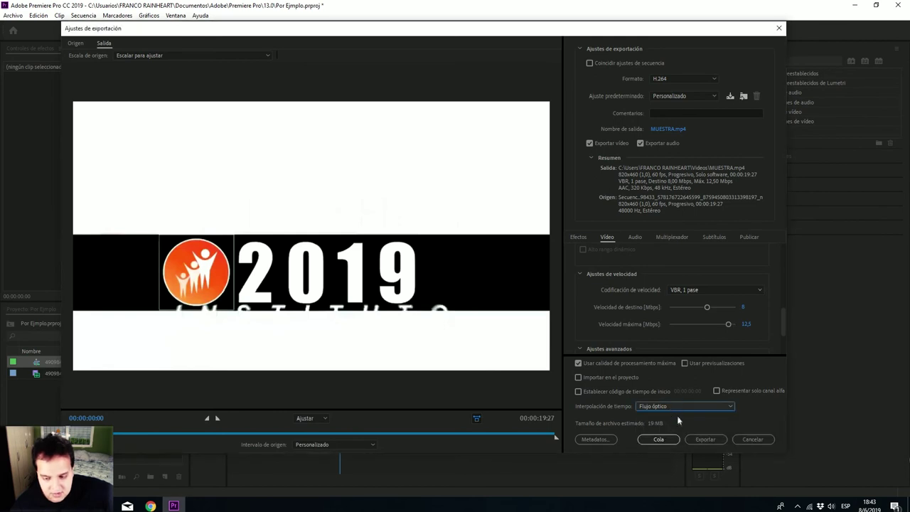
left_click(670, 407)
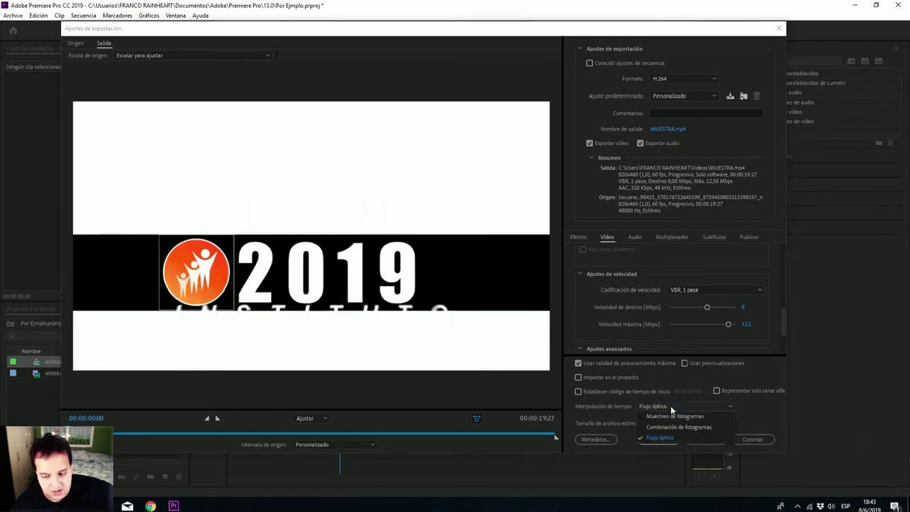
left_click(672, 416)
left_click(669, 410)
left_click(674, 439)
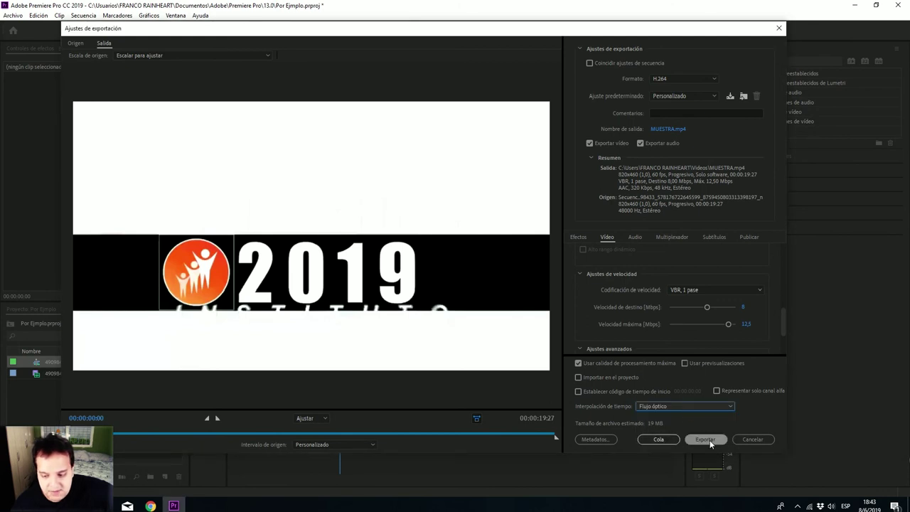
left_click(705, 440)
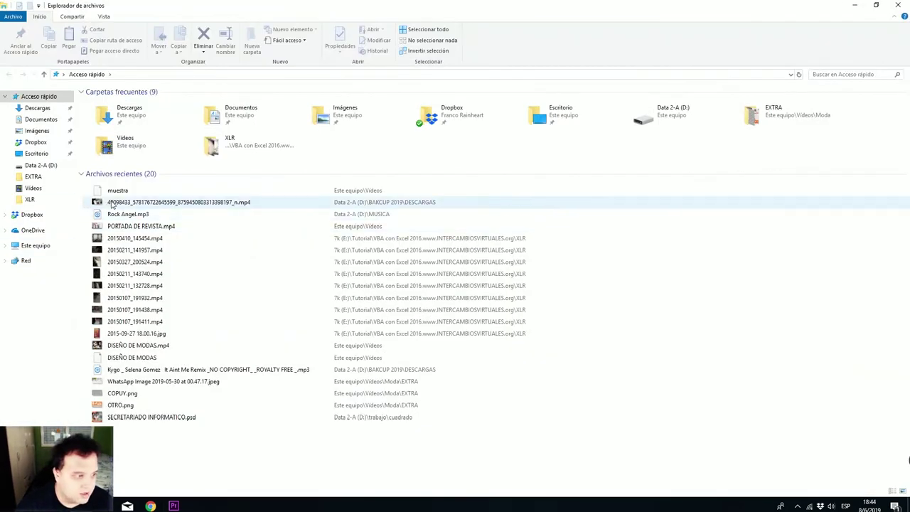
Step: Play MUESTRA.mp4 from the Videos folder, toggling fullscreen, then close it and return to Premiere
double_click(124, 153)
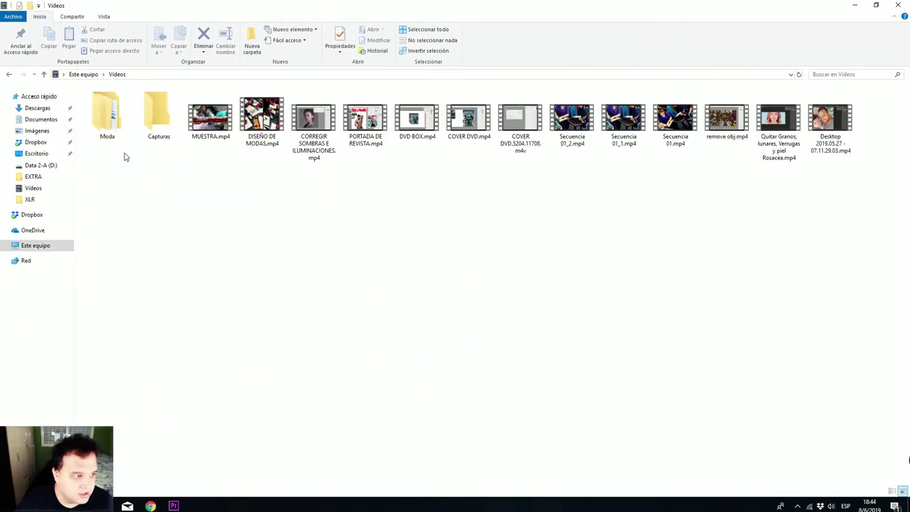
double_click(211, 118)
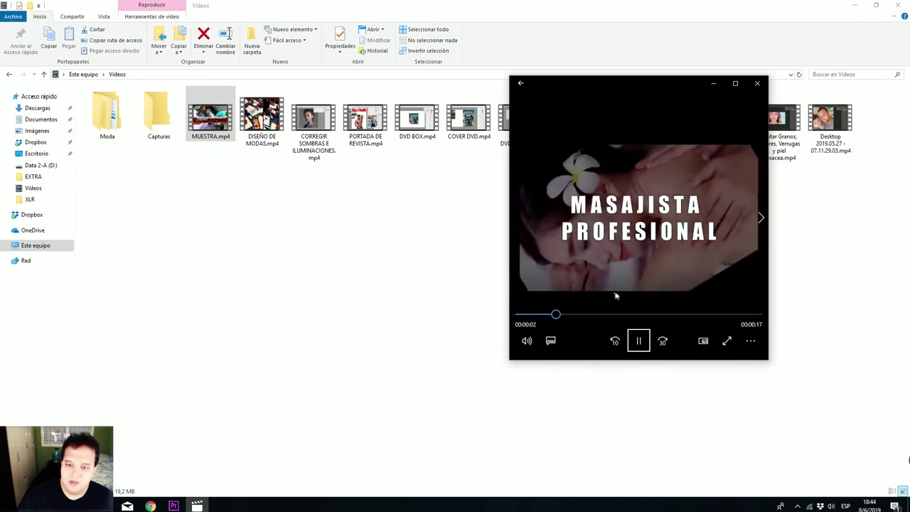
double_click(645, 240)
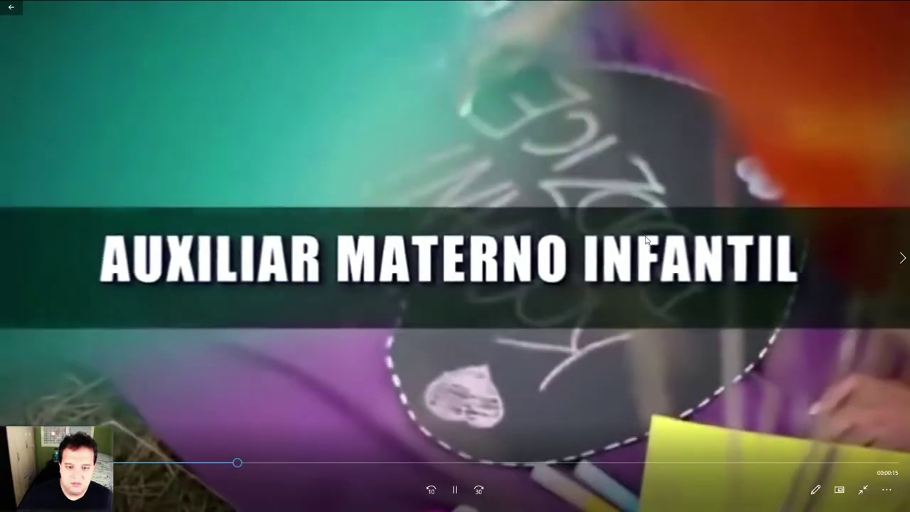
double_click(645, 241)
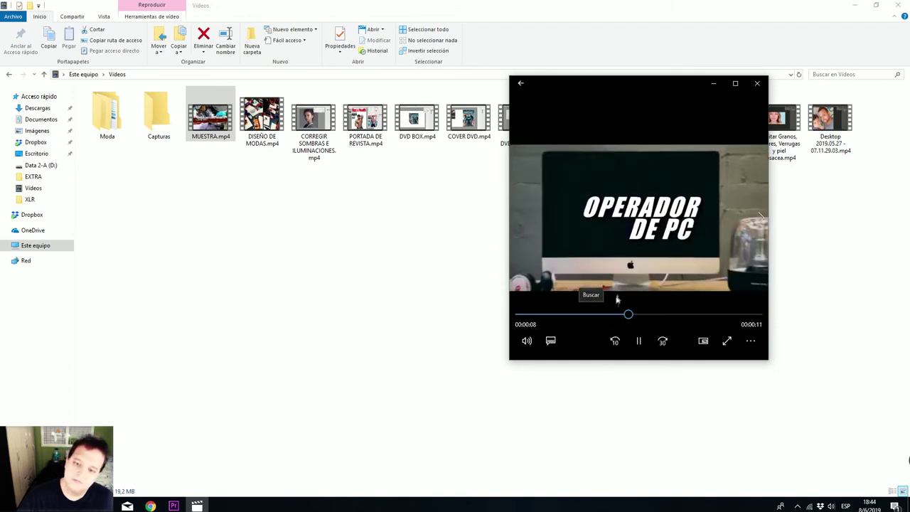
left_click(757, 89)
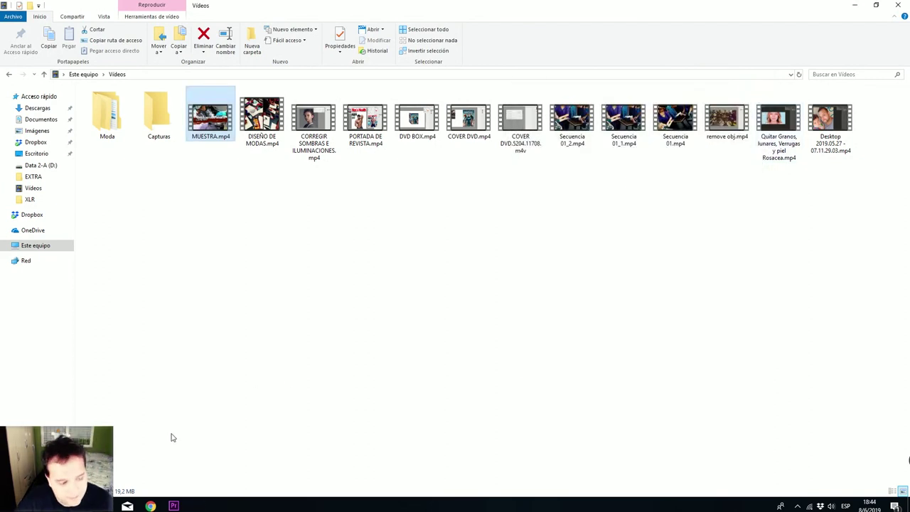
left_click(174, 506)
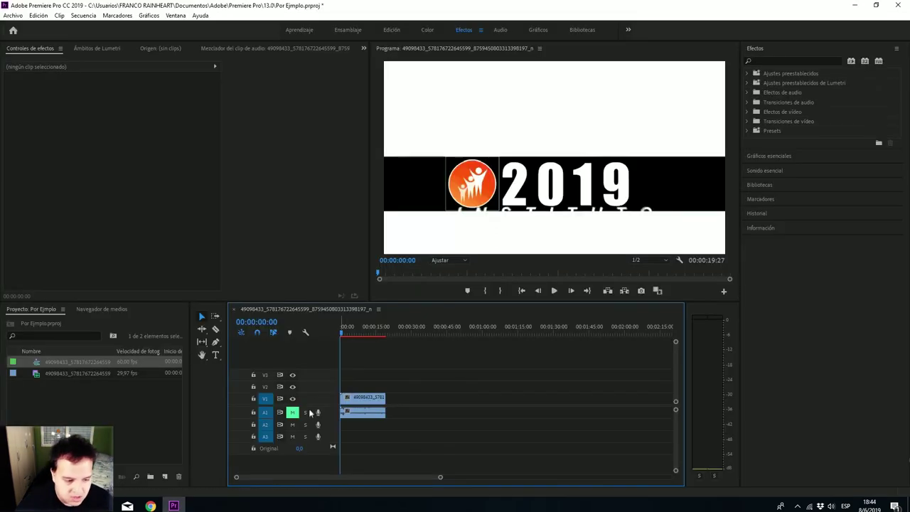
Step: Play the sequence briefly and scrub to the AUXILIAR MATERNO INFANTIL shot
key("space")
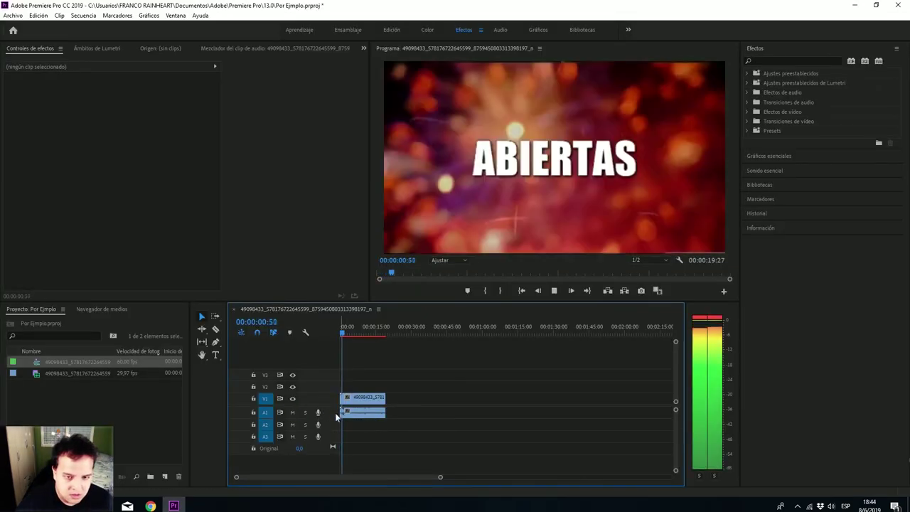
key("space")
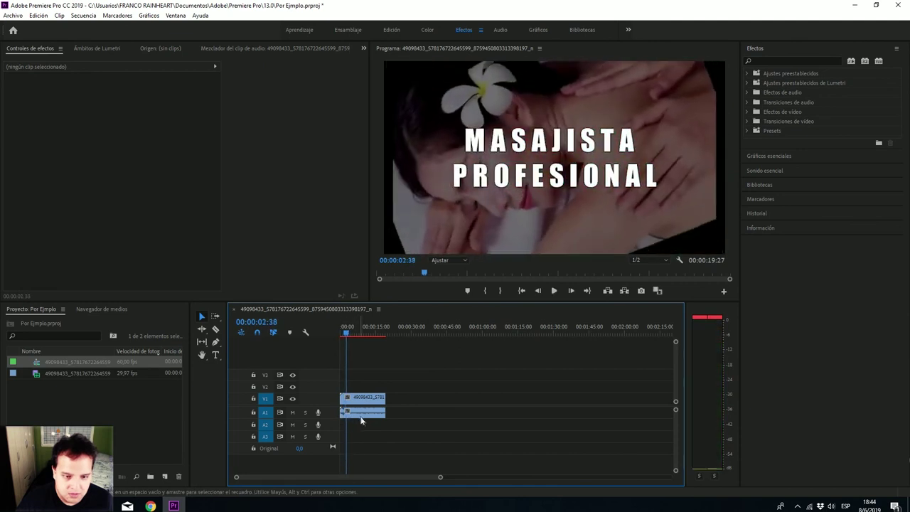
left_click_drag(348, 335, 337, 336)
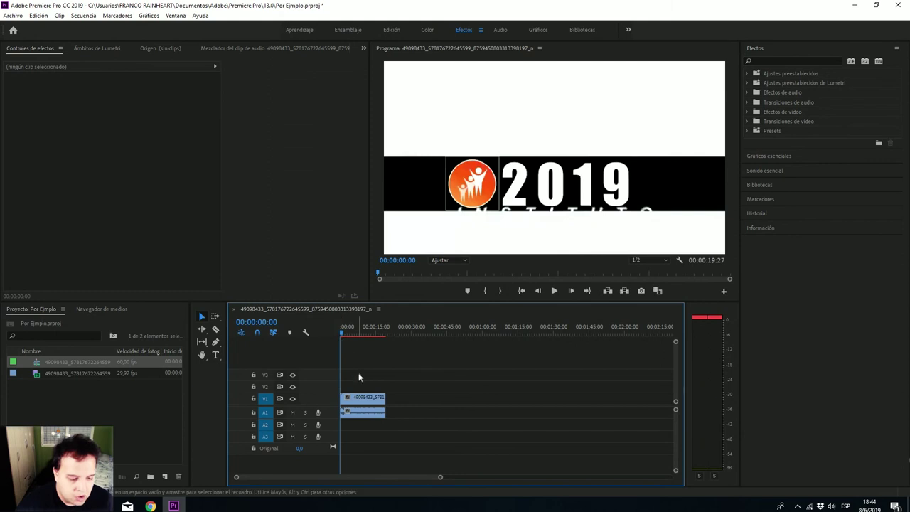
left_click_drag(340, 334, 352, 333)
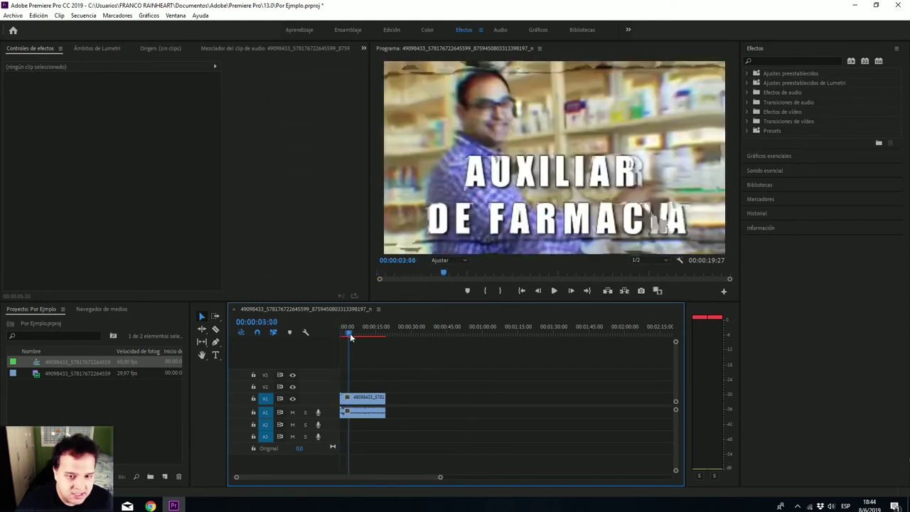
Step: Select the V1 video and A1 audio clips and return the playhead to the start
left_click_drag(412, 414, 385, 403)
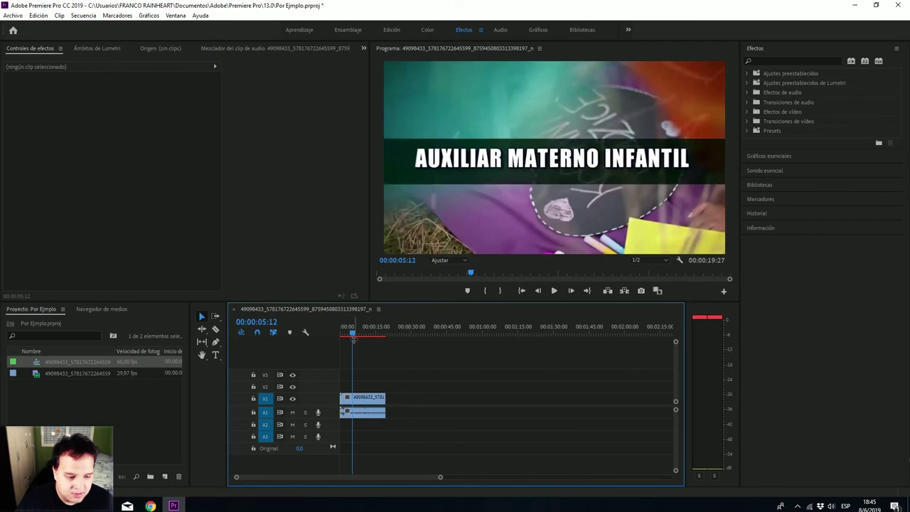
left_click_drag(354, 334, 340, 333)
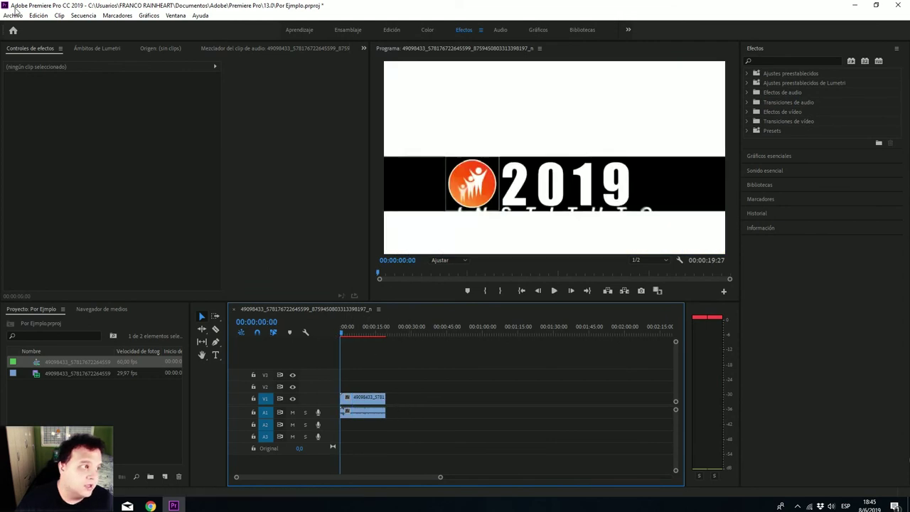
left_click(14, 14)
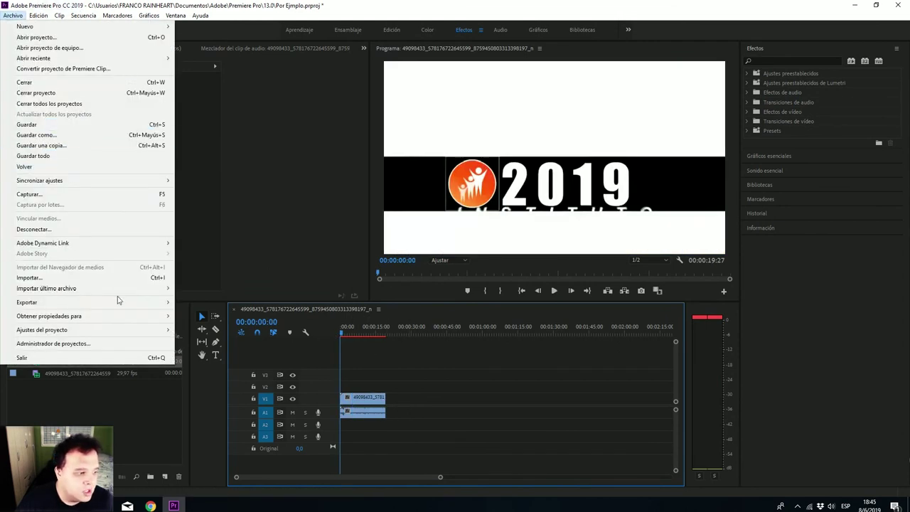
Step: Open Export Media and set the format to GIF animado
mouse_move(121, 307)
left_click(194, 306)
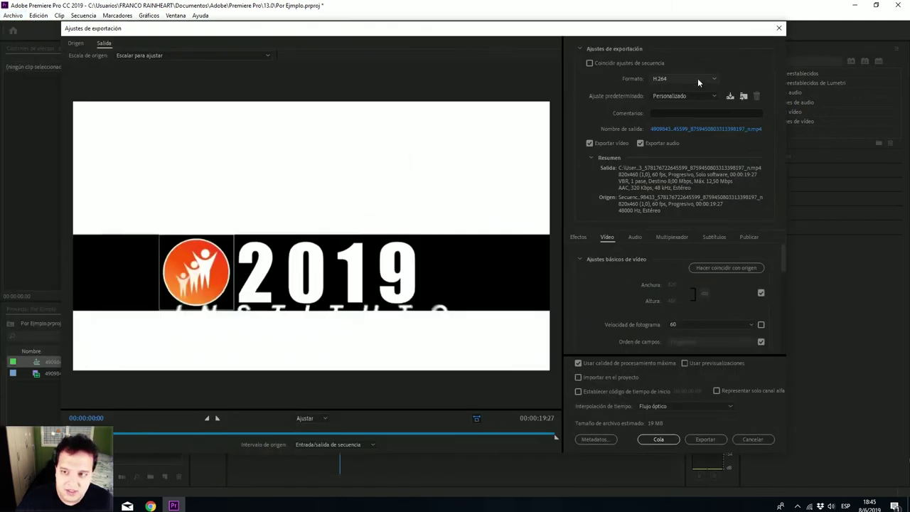
left_click(697, 78)
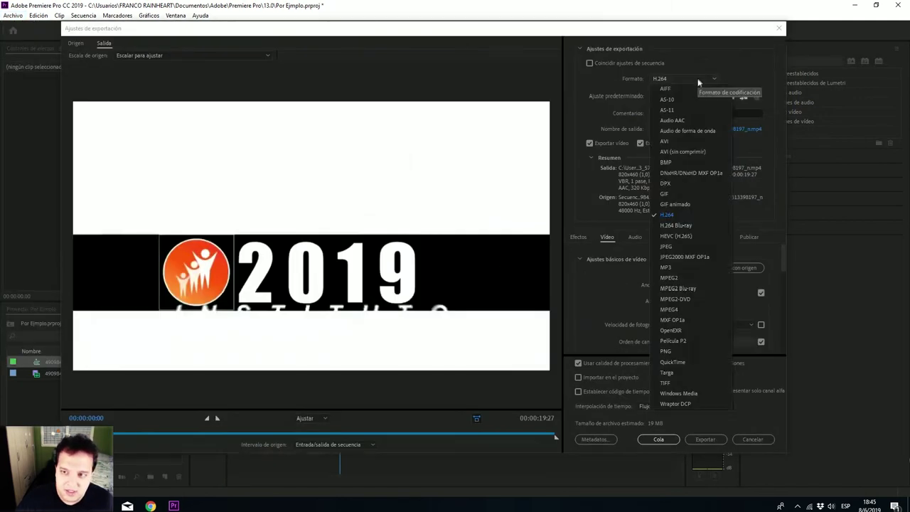
left_click(677, 204)
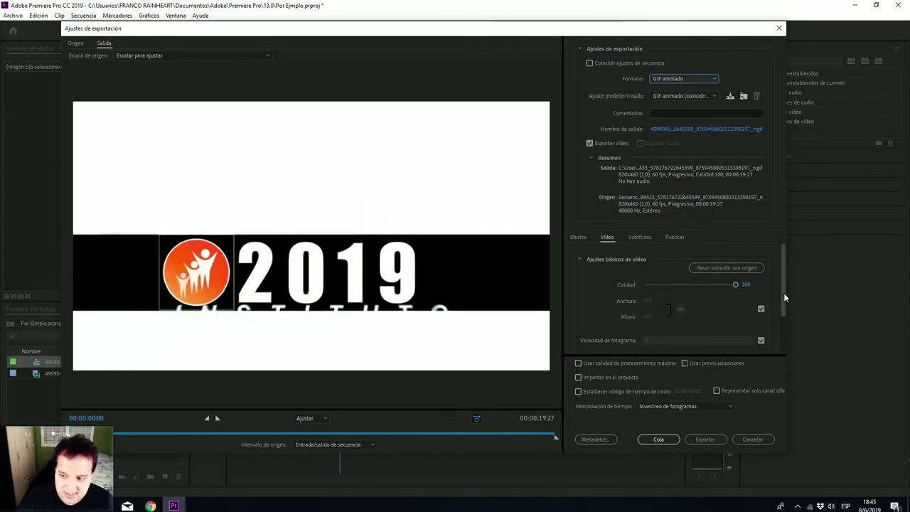
Step: Set time interpolation to Flujo óptico and start the animated GIF export
left_click_drag(782, 293, 781, 300)
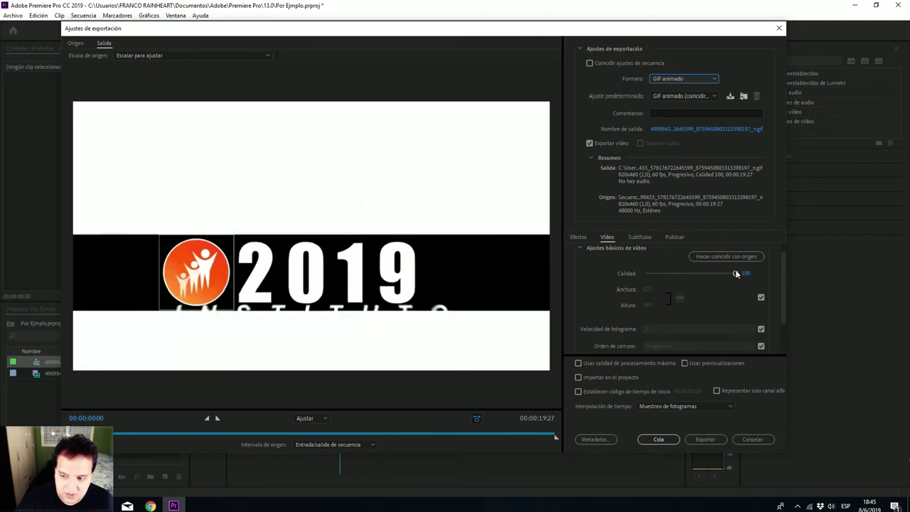
left_click_drag(784, 305, 785, 346)
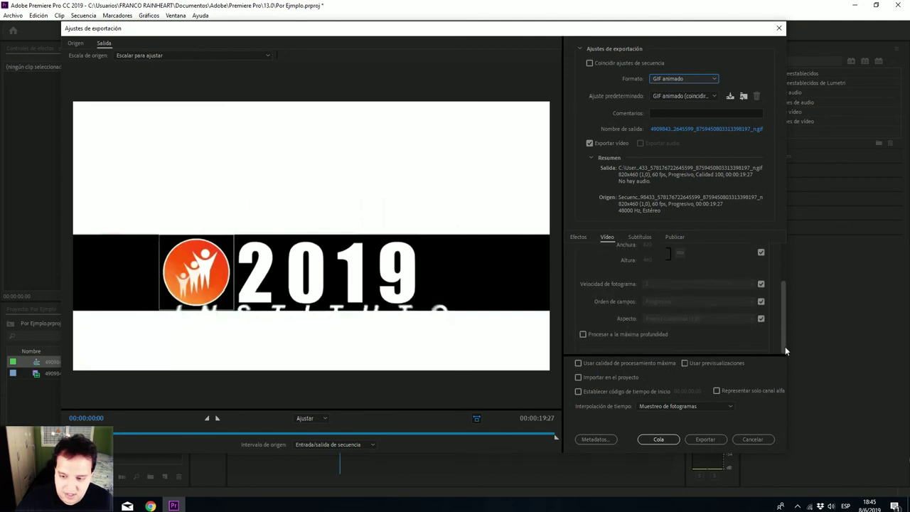
left_click(686, 406)
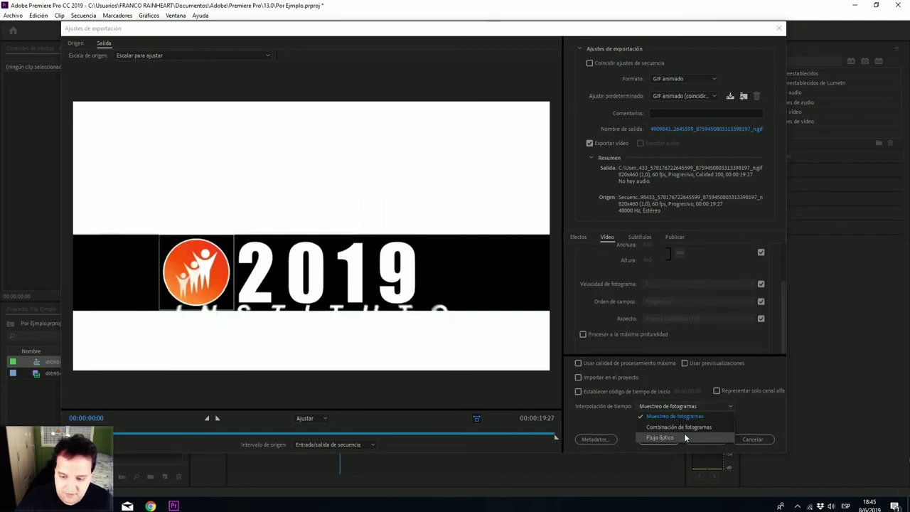
left_click(697, 434)
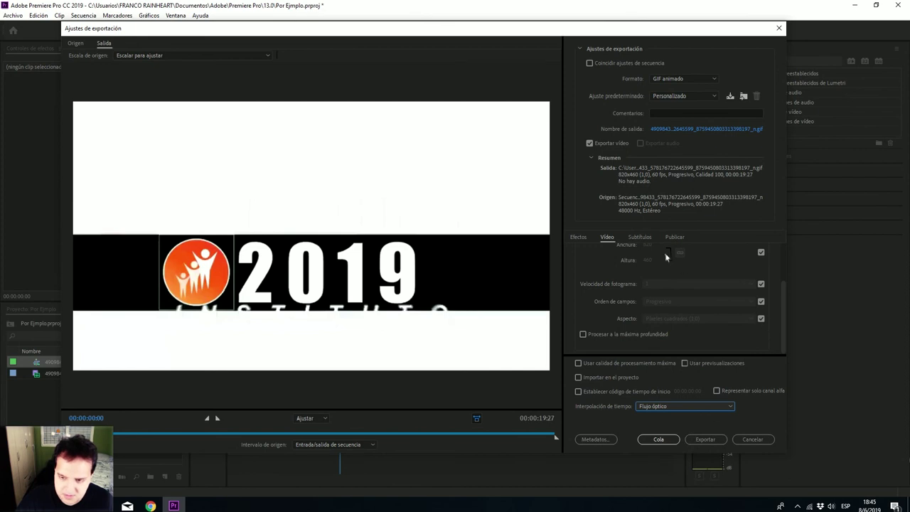
left_click_drag(784, 299, 779, 314)
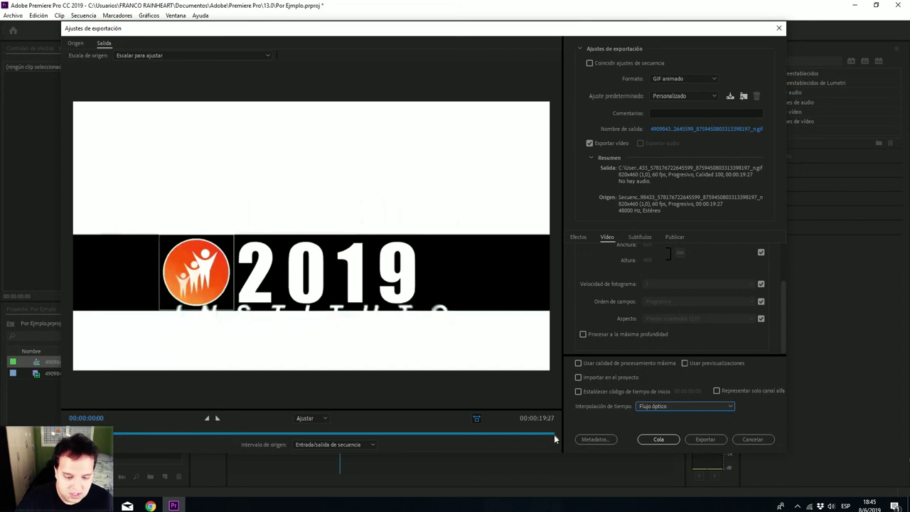
left_click(704, 440)
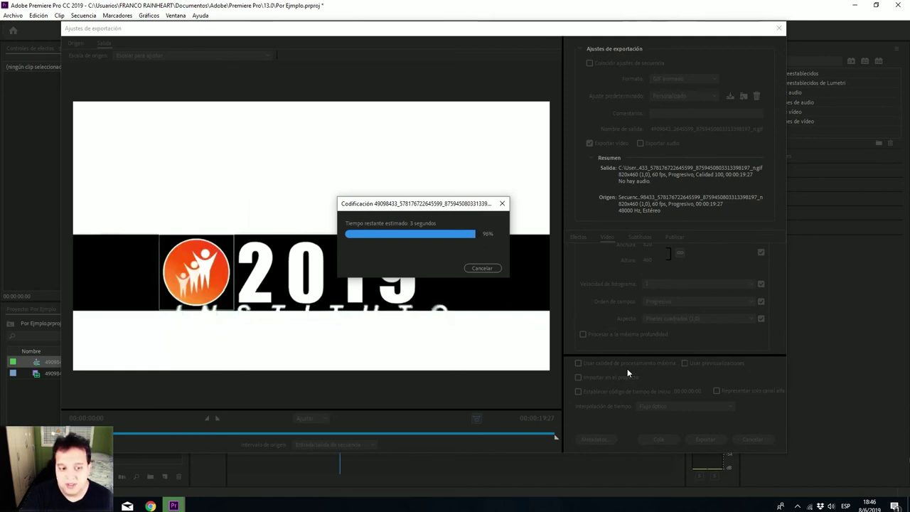
Step: While the GIF encodes, use Ctrl+Alt+Del to launch Task Manager
key("ctrl+alt+Delete")
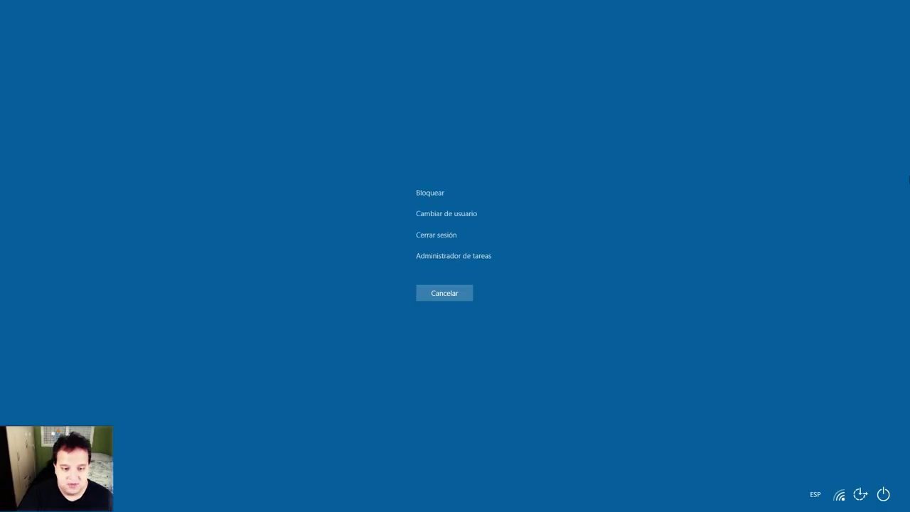
left_click(485, 257)
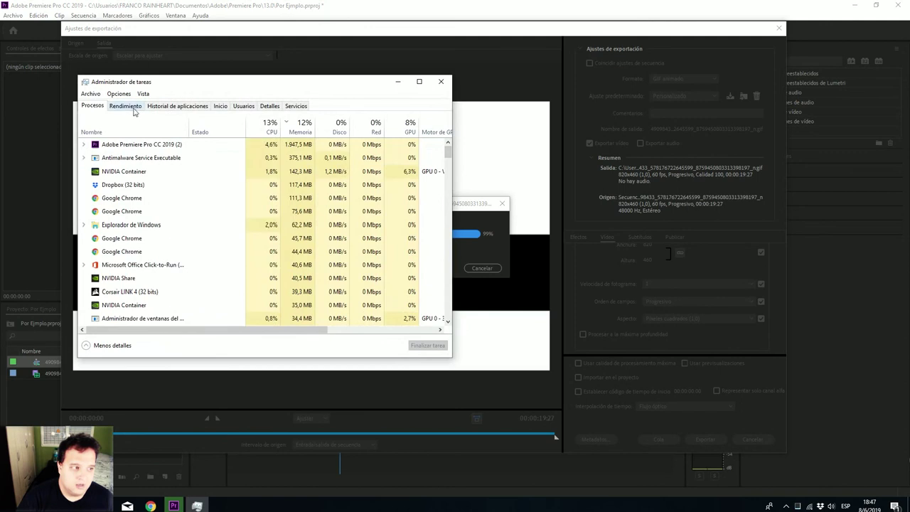
Step: Review CPU and memory use (7.8 of 63.7 GB, 12%) in Rendimiento, then close Task Manager
left_click(136, 110)
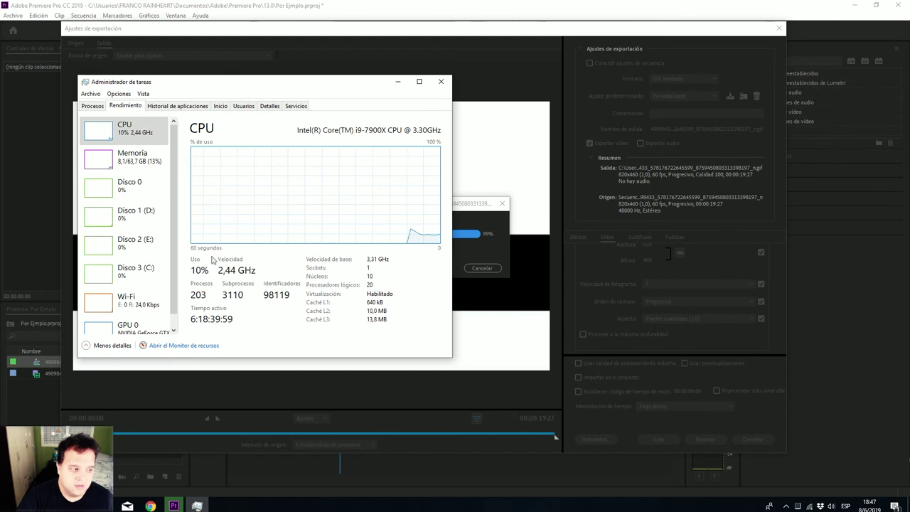
left_click(131, 157)
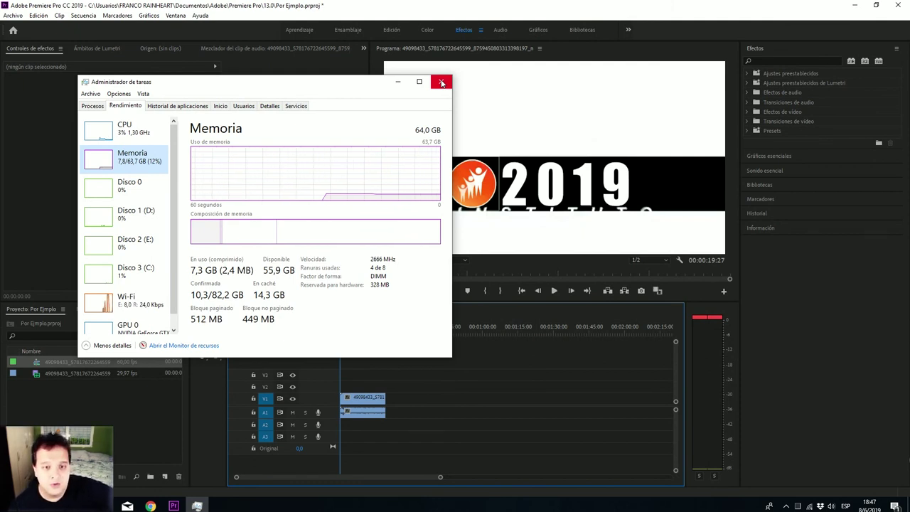
left_click(441, 82)
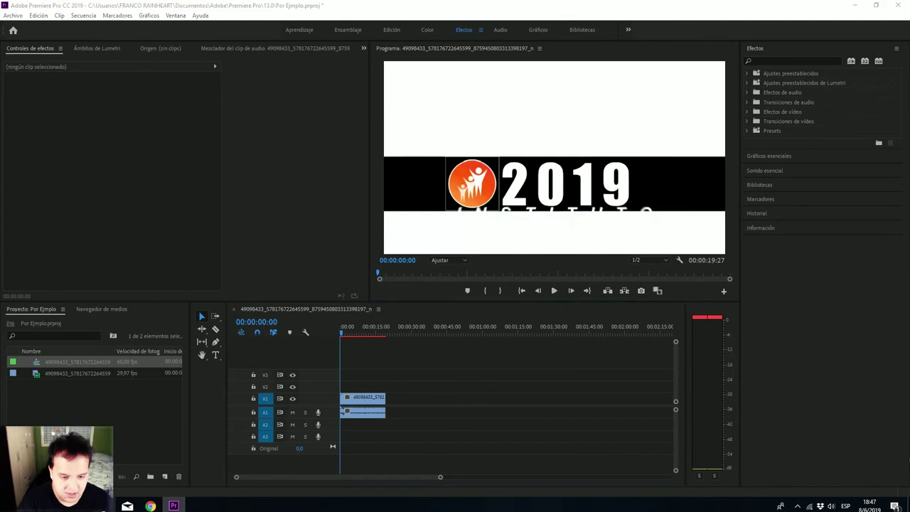
Step: Play the exported GIF from the Videos folder in Photos, then close the viewer
left_click(127, 505)
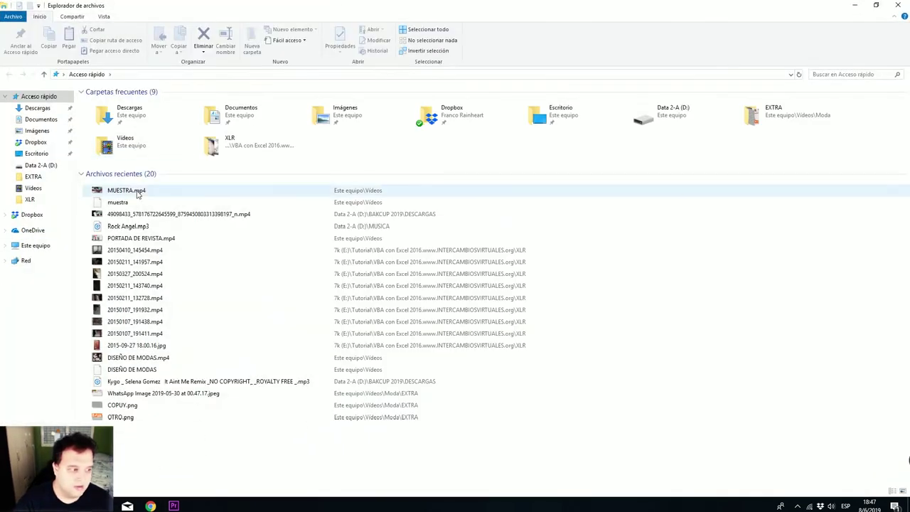
double_click(140, 151)
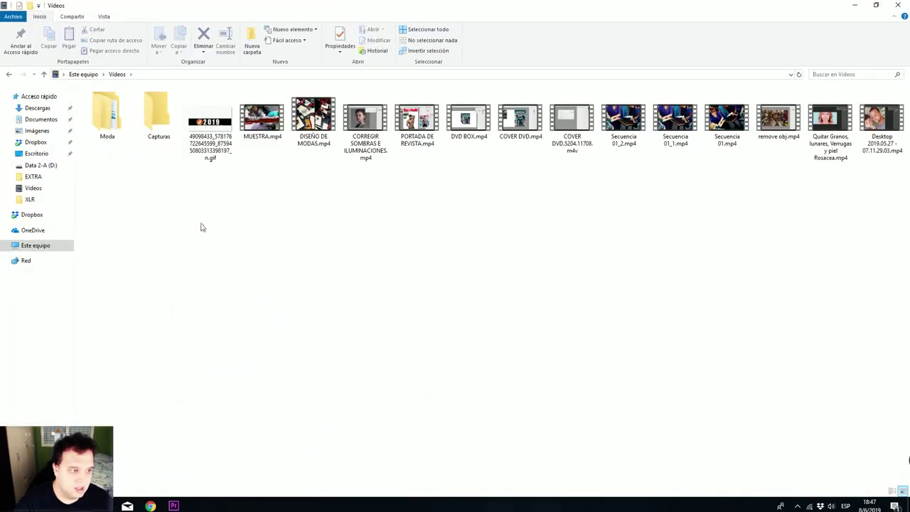
left_click(226, 132)
double_click(224, 130)
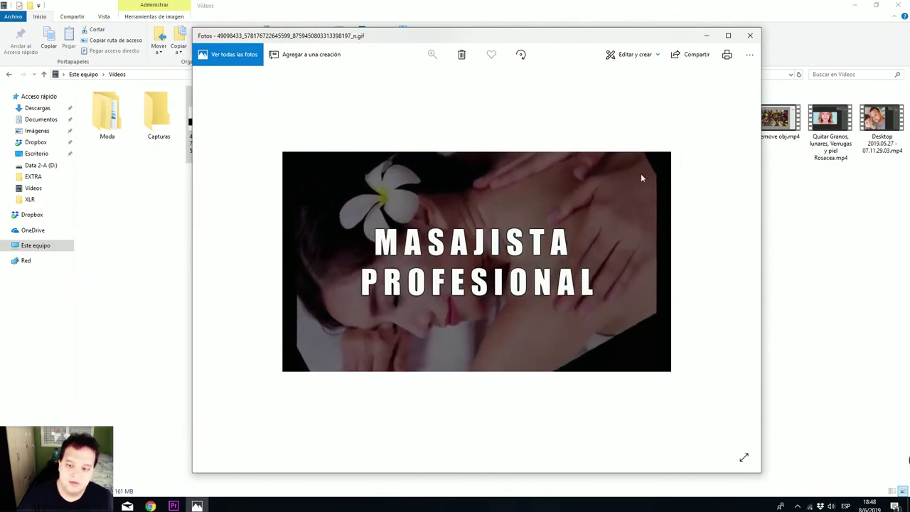
left_click(750, 39)
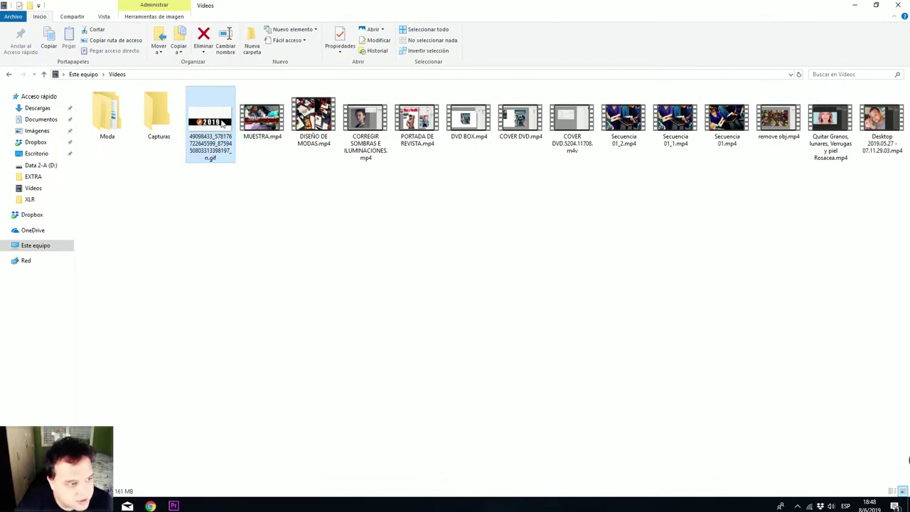
right_click(222, 125)
Step: View the GIF's properties (161 MB), then replay it in Photos and close the viewer
left_click(274, 442)
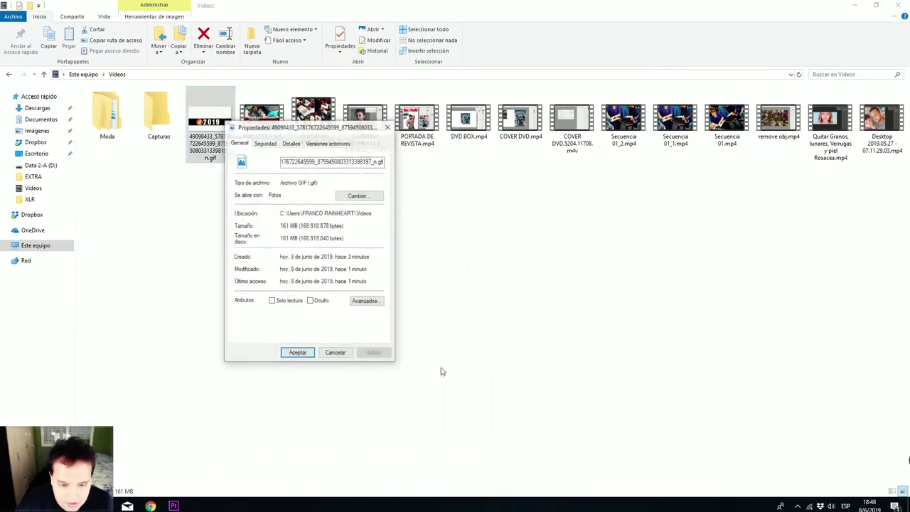
left_click(335, 353)
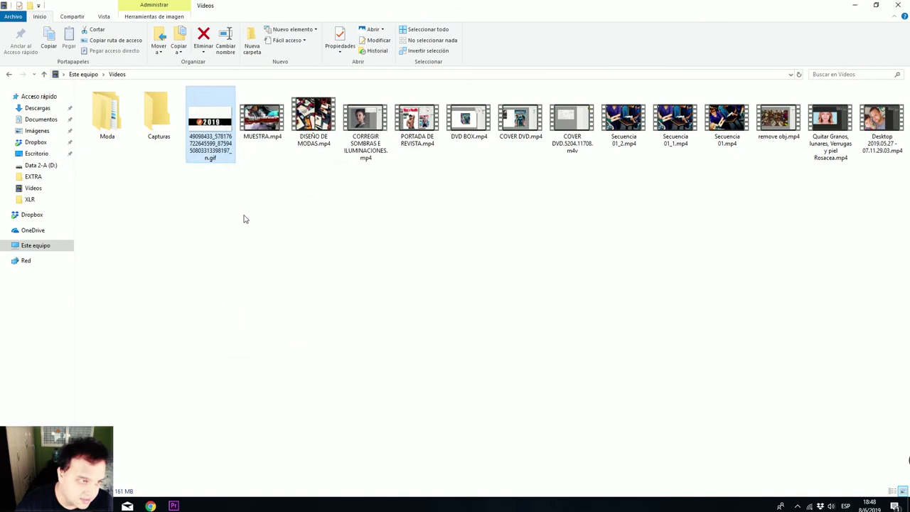
double_click(229, 148)
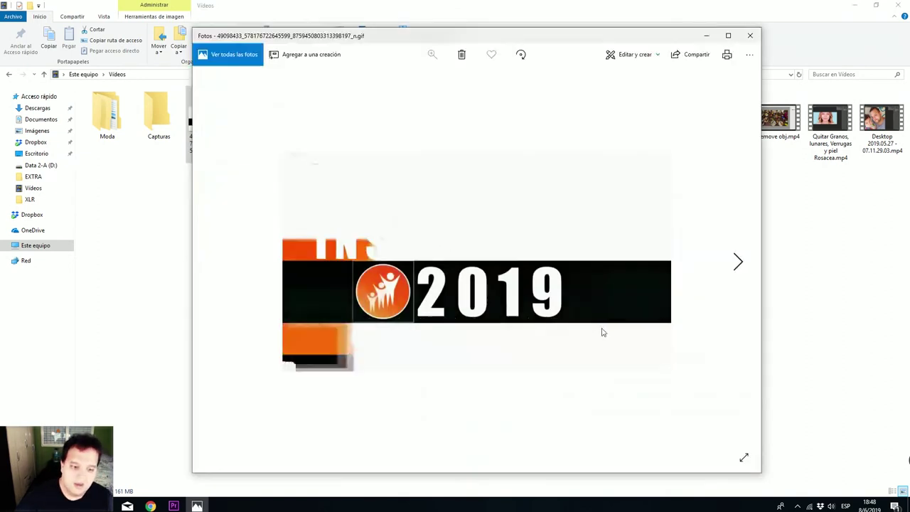
left_click(756, 37)
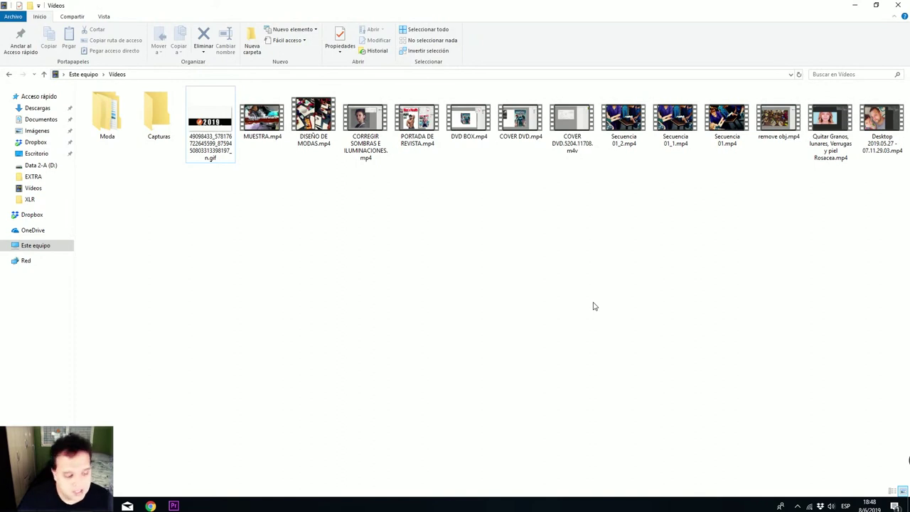
Step: Back in Premiere, select the Type tool and move the playhead to 00:00:03:24
left_click(174, 506)
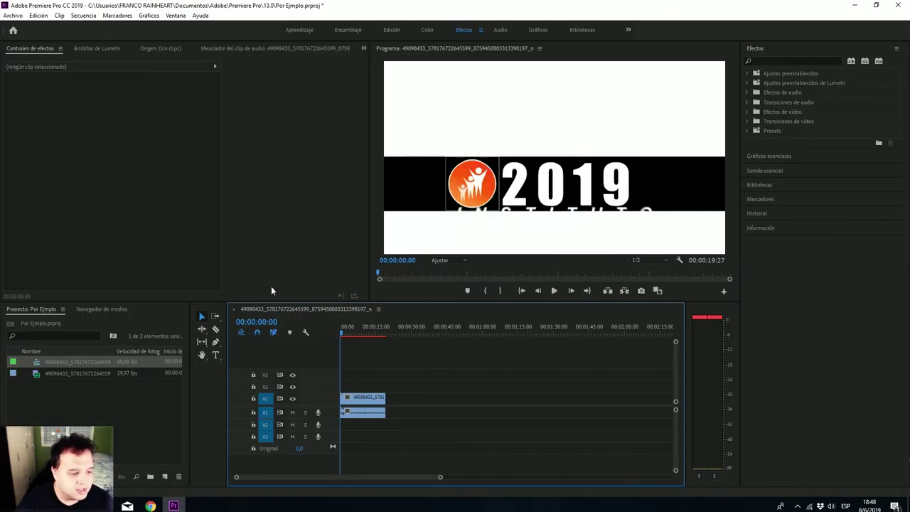
left_click(217, 360)
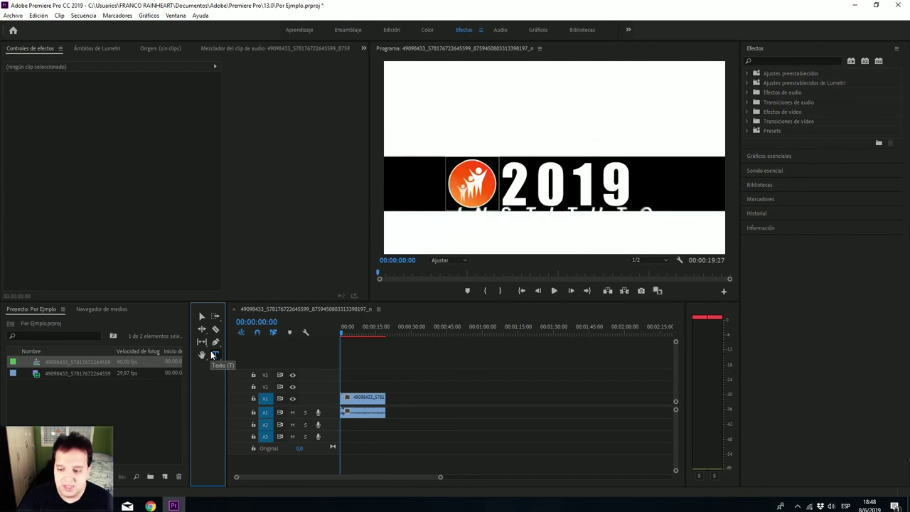
left_click(212, 356)
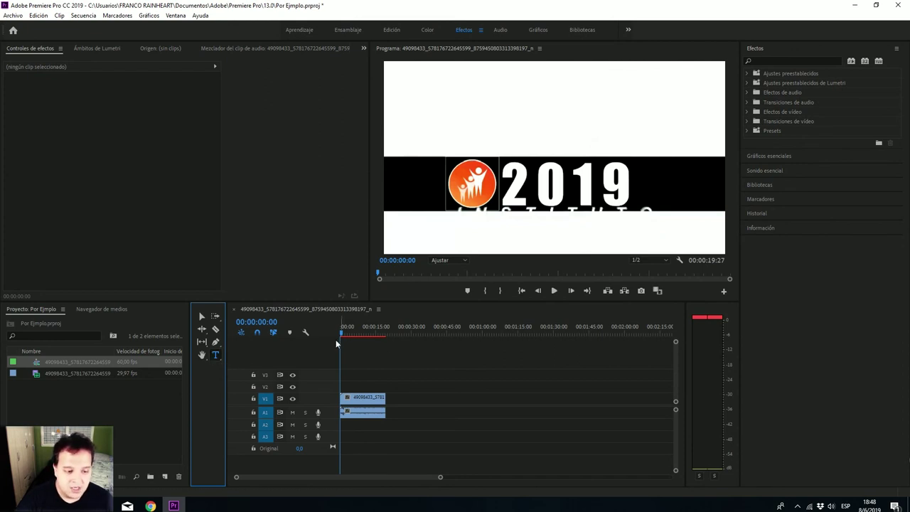
left_click_drag(344, 333, 348, 333)
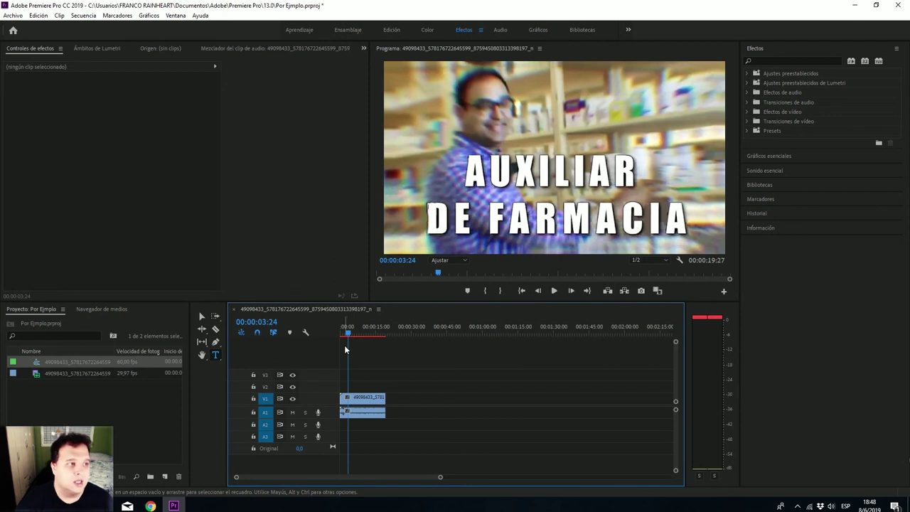
Step: Add a Texto layer and a Texto vertical layer via Gráficos > Nueva capa
left_click(149, 15)
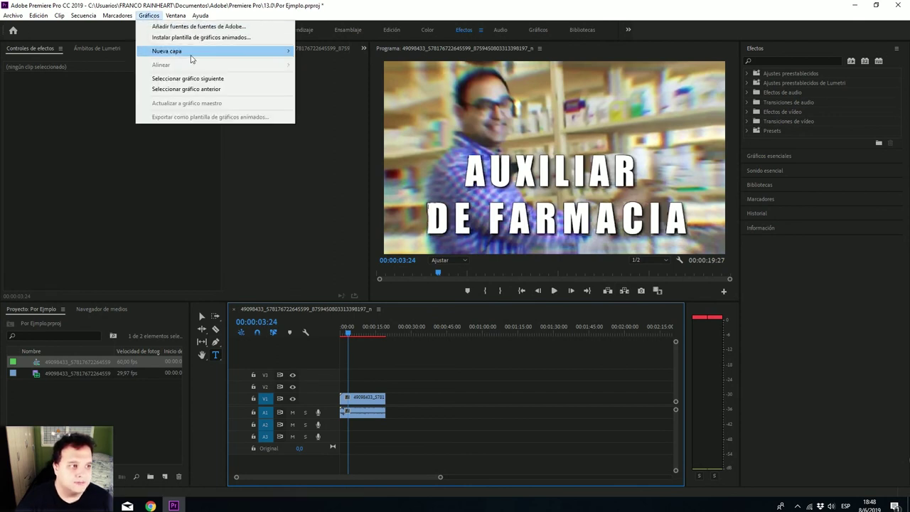
mouse_move(192, 60)
left_click(316, 51)
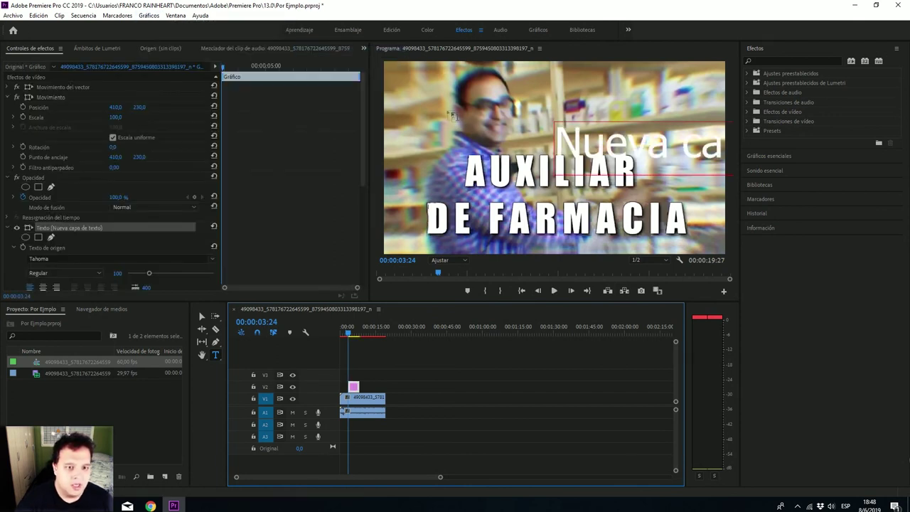
left_click(118, 15)
mouse_move(148, 16)
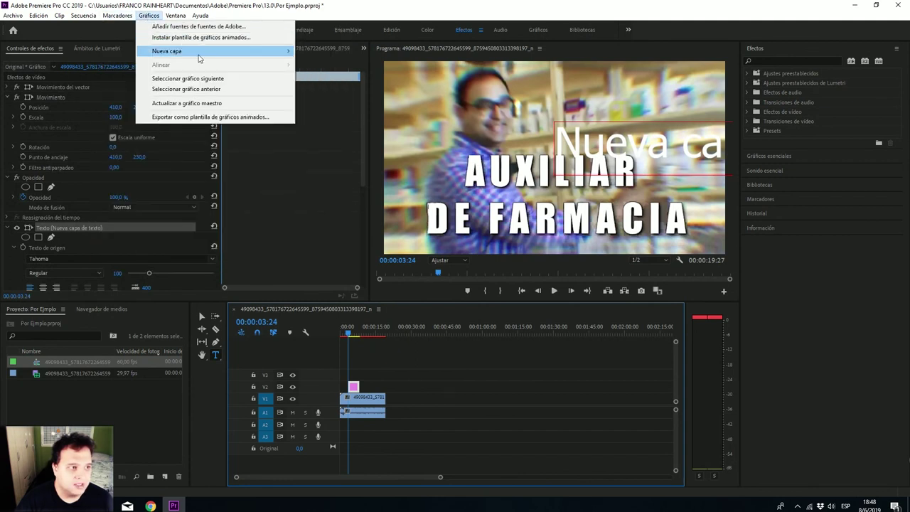
mouse_move(204, 56)
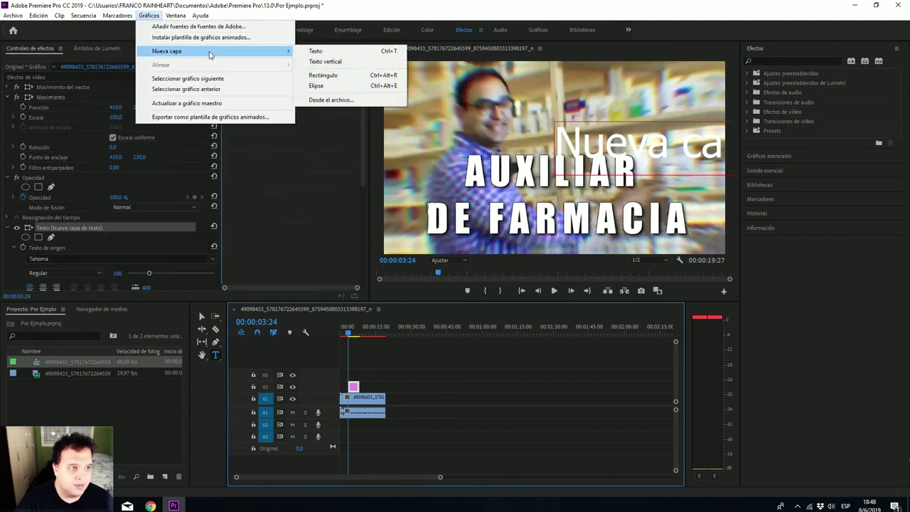
left_click(345, 62)
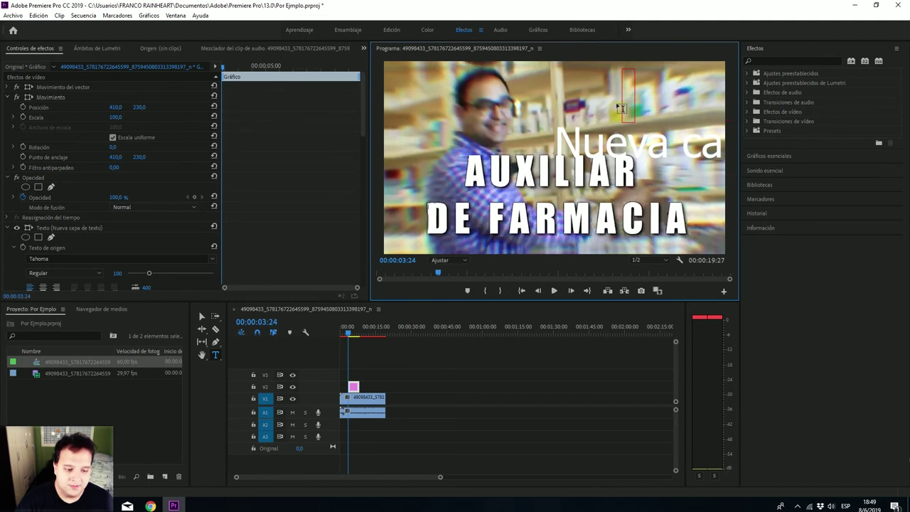
left_click(349, 335)
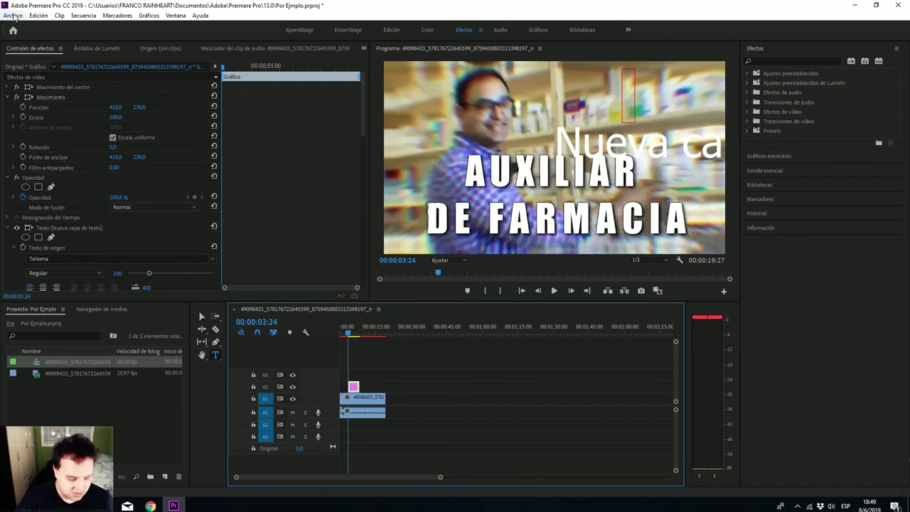
Step: Import the fireworks image 3ca223bce1c1826bc7128567f6162e02.png into the project
key("ctrl+i")
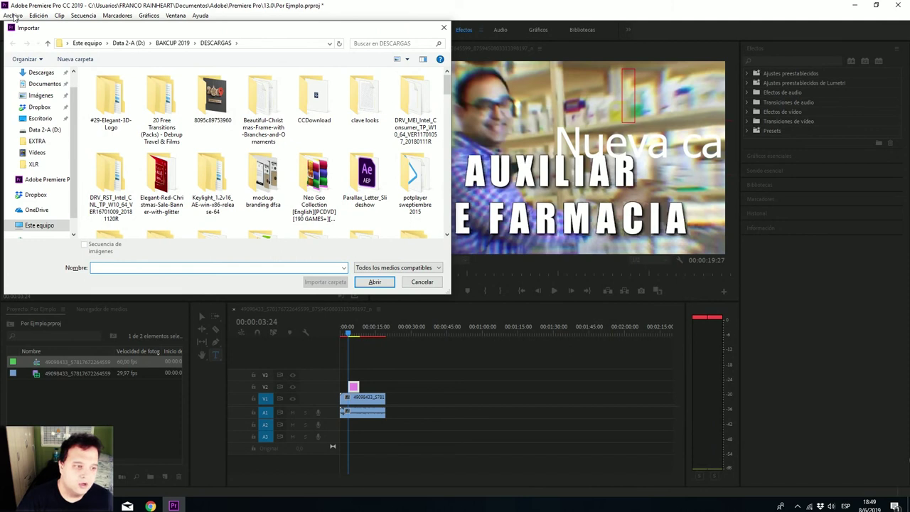
left_click(448, 107)
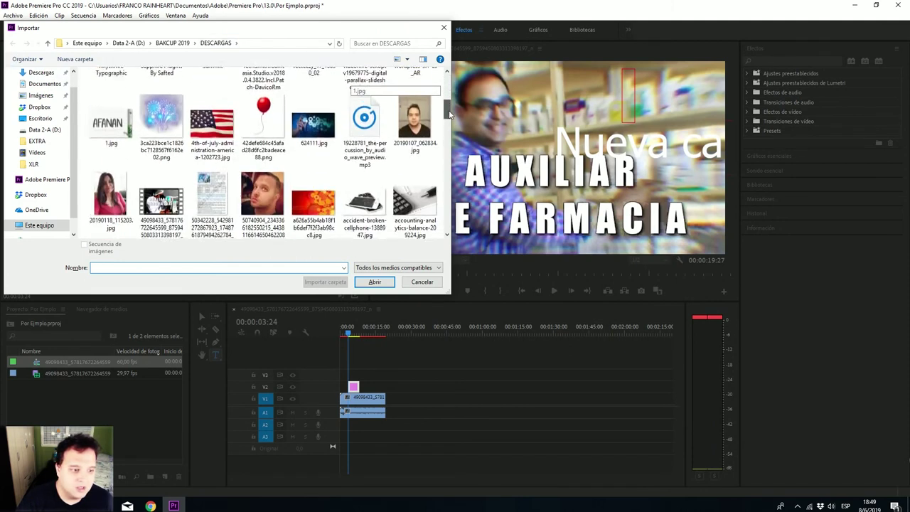
mouse_move(448, 110)
left_mouse_down()
mouse_move(452, 129)
mouse_move(439, 128)
left_mouse_up()
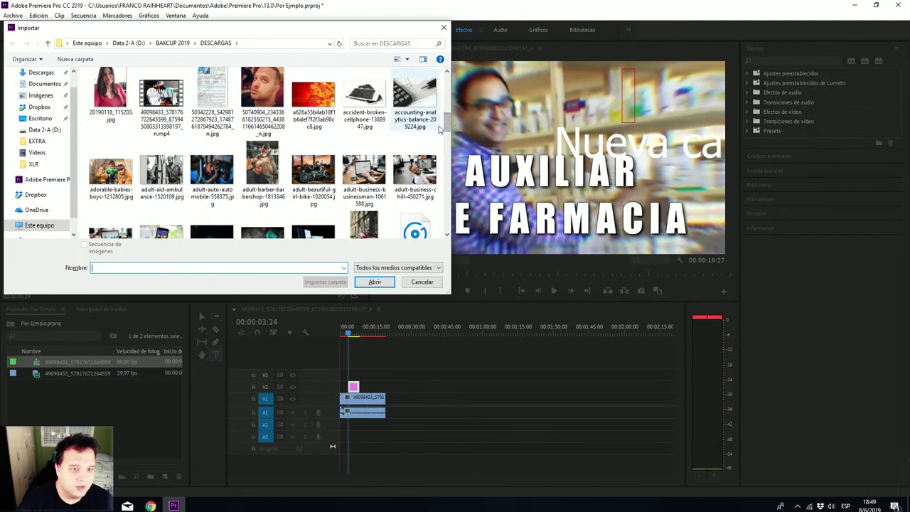
left_click_drag(447, 127, 446, 94)
left_click(178, 189)
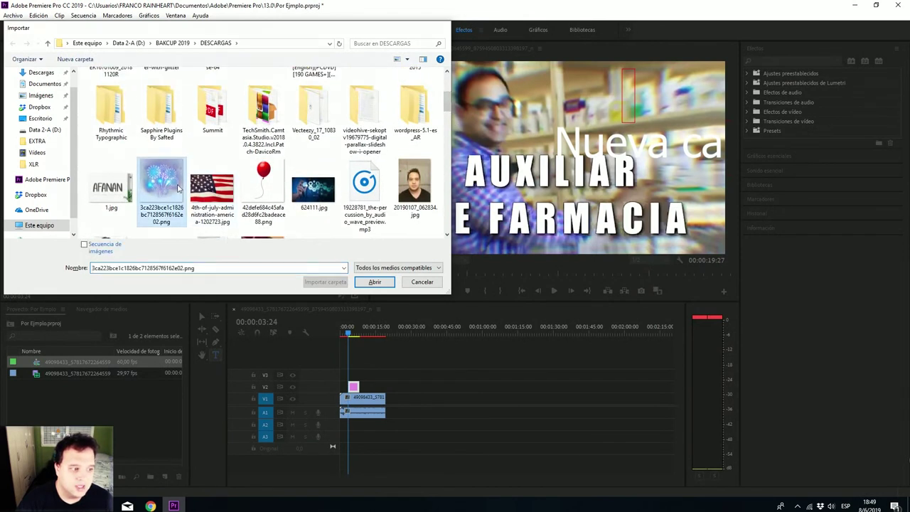
double_click(178, 188)
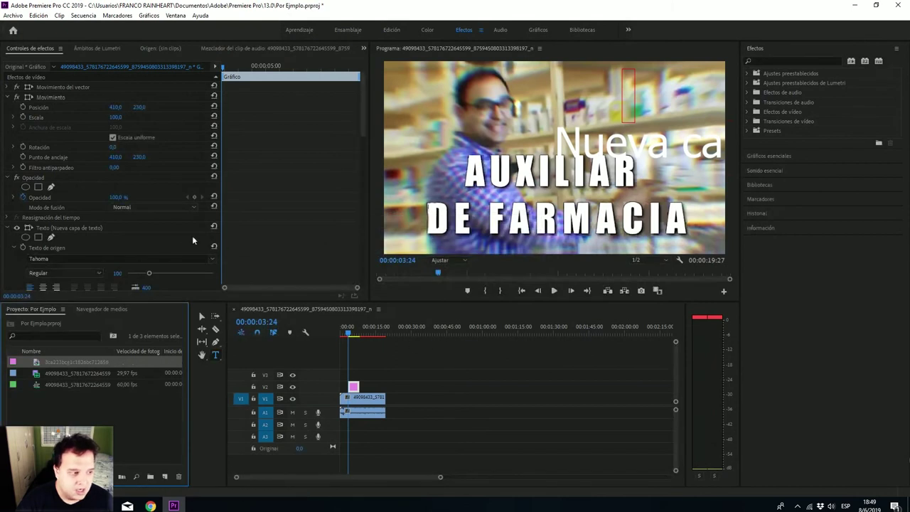
Step: Place the fireworks image on track V3 above the graphic and shrink its Scale to 13%
mouse_move(104, 362)
left_mouse_down()
mouse_move(341, 364)
mouse_move(351, 376)
left_mouse_up()
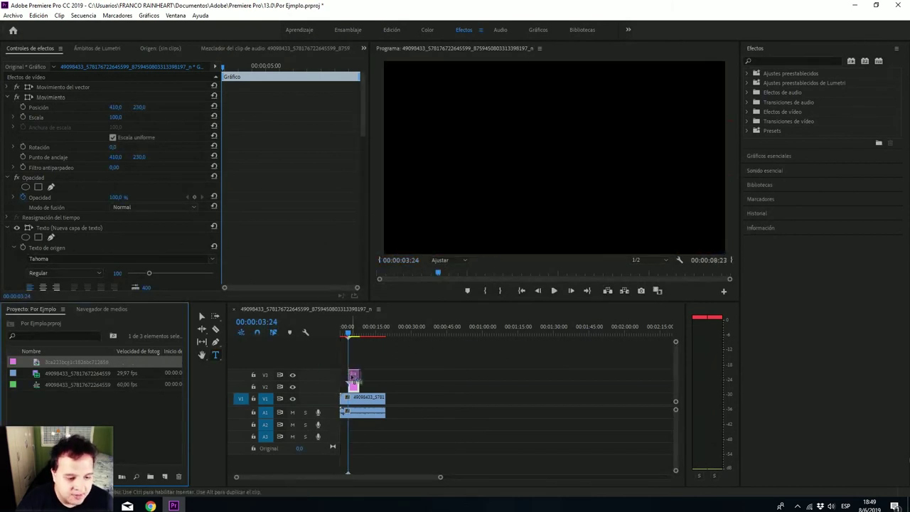
left_click(350, 332)
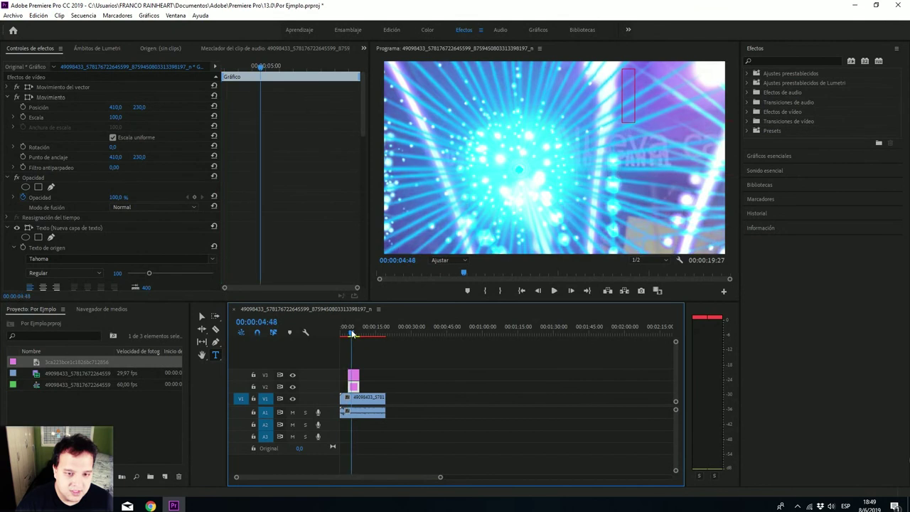
left_click(354, 376)
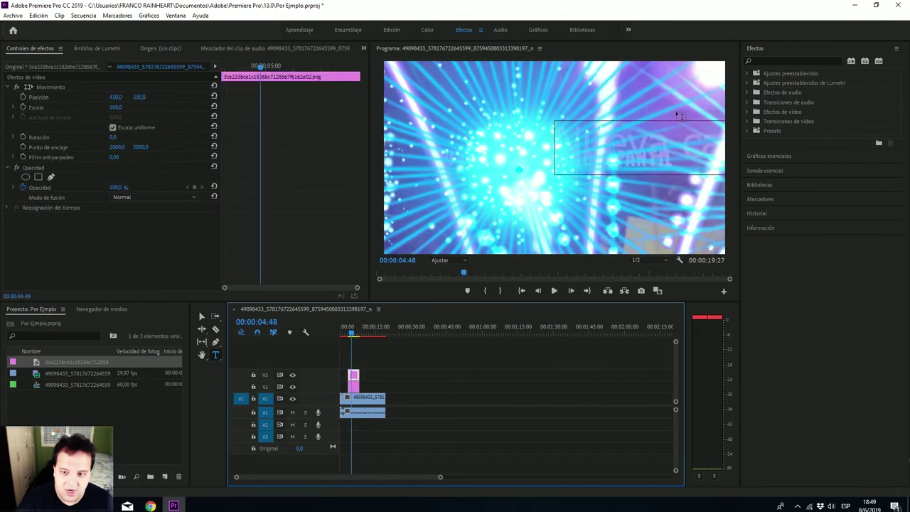
left_click_drag(114, 111, 98, 110)
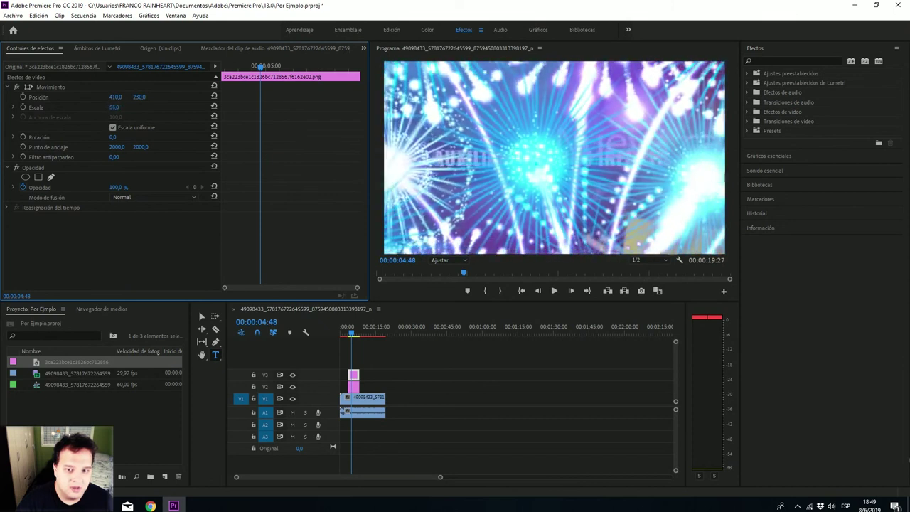
left_click_drag(114, 106, 99, 106)
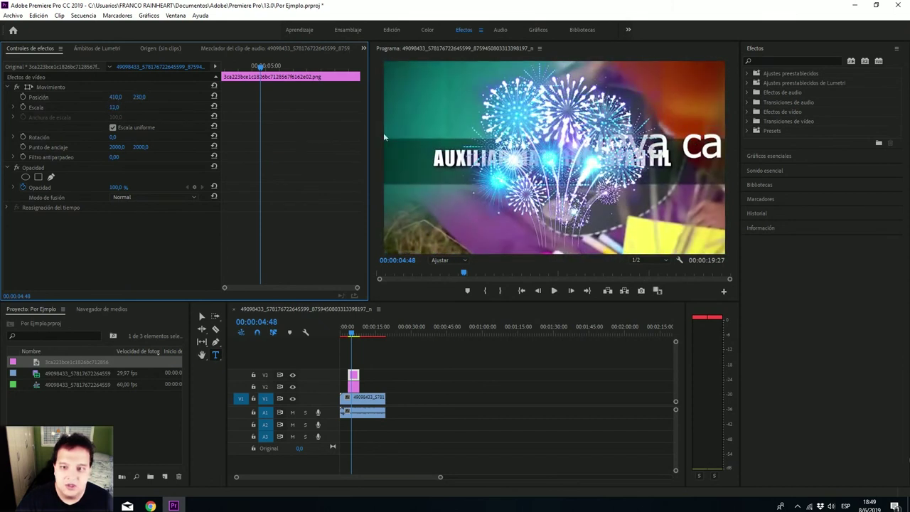